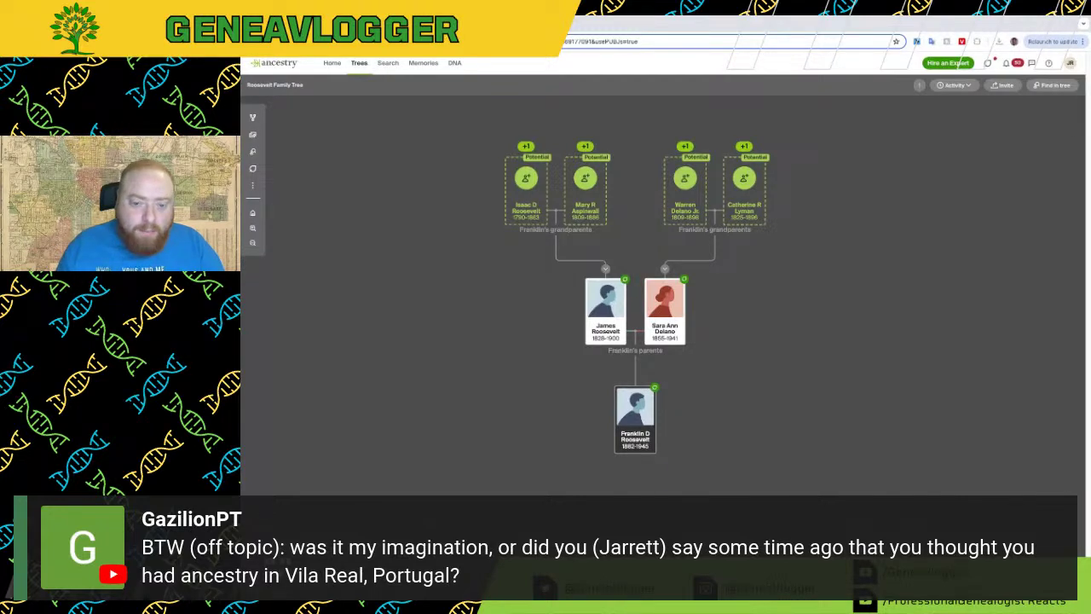
Step: Switch to the L'Harmattan page for La Nation Juive Portugaise, look through both cover images and enlarge the page
key(ctrl+Tab)
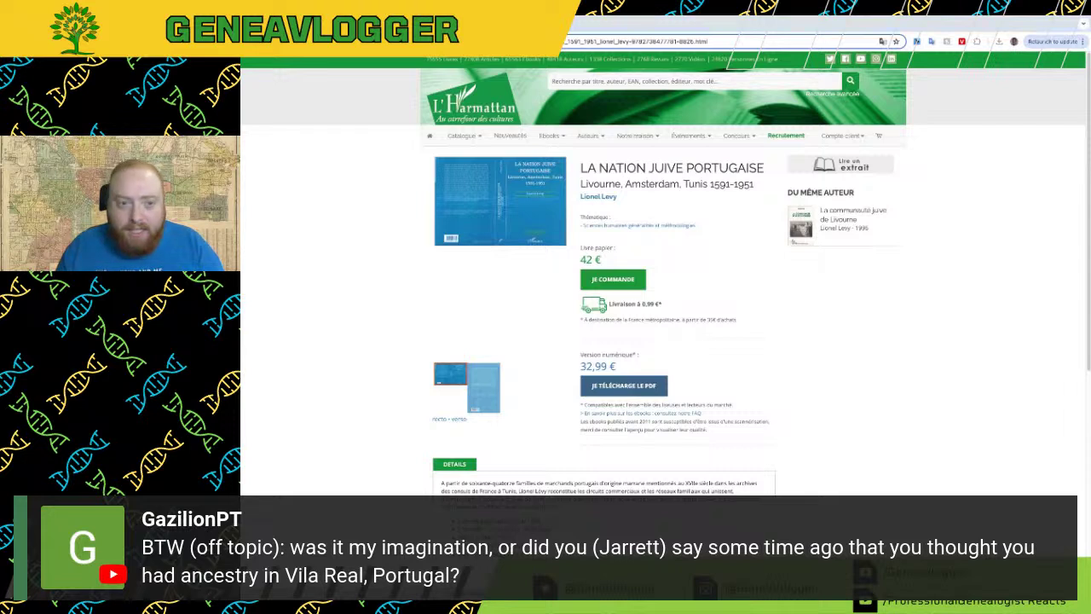
mouse_move(510, 257)
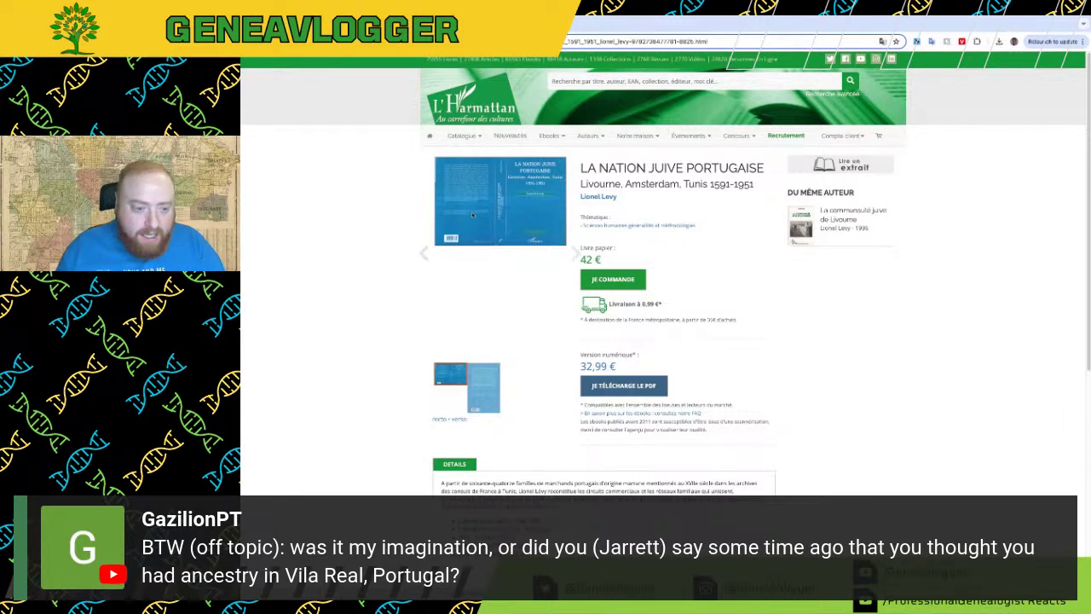
click(555, 253)
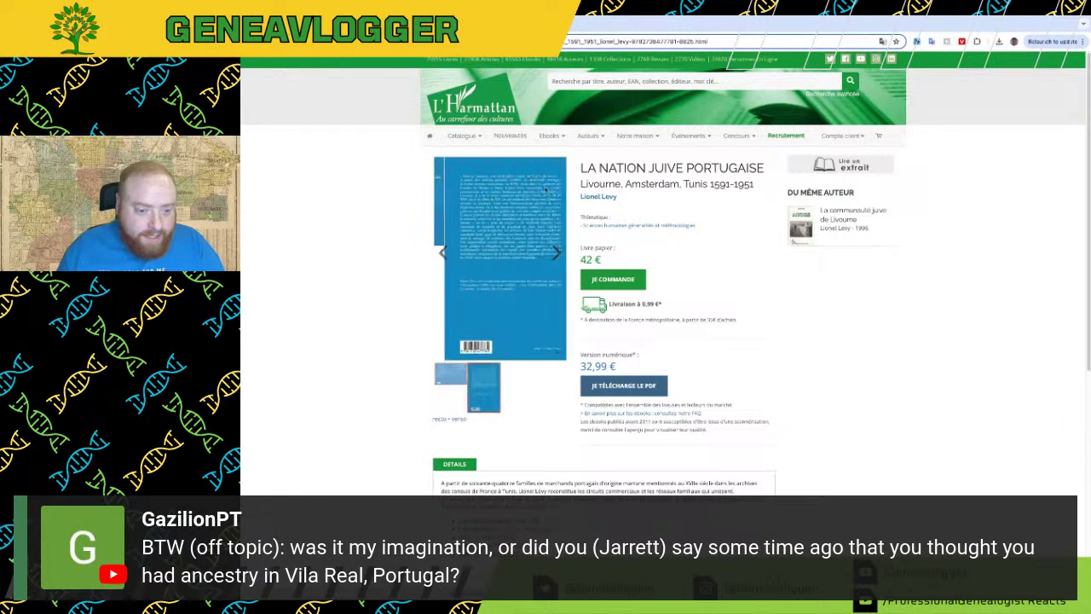
click(555, 253)
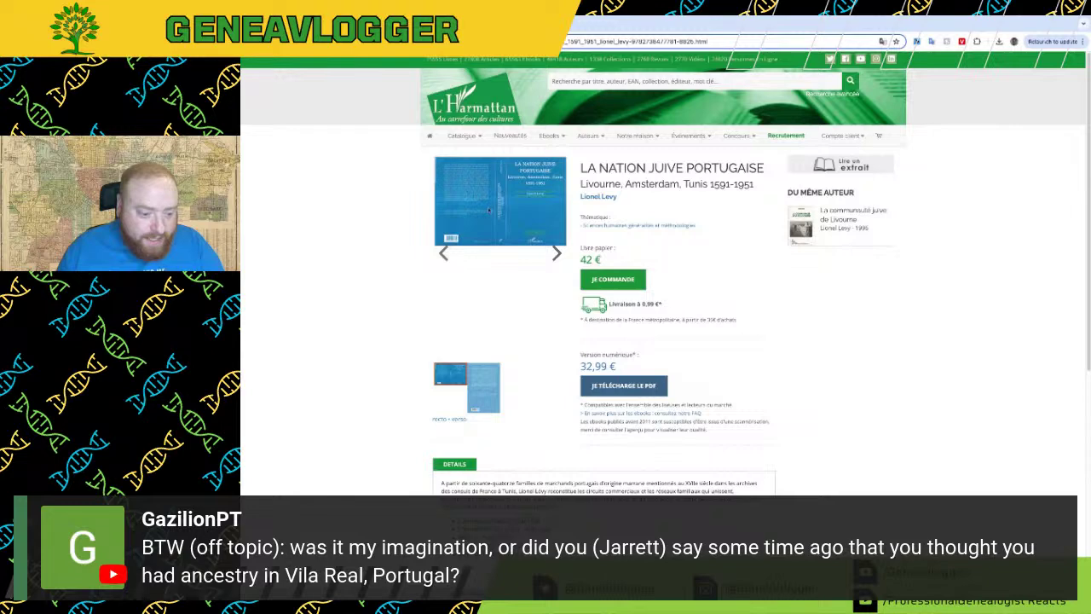
key(ctrl+plus)
key(ctrl+plus)
key(ctrl+plus)
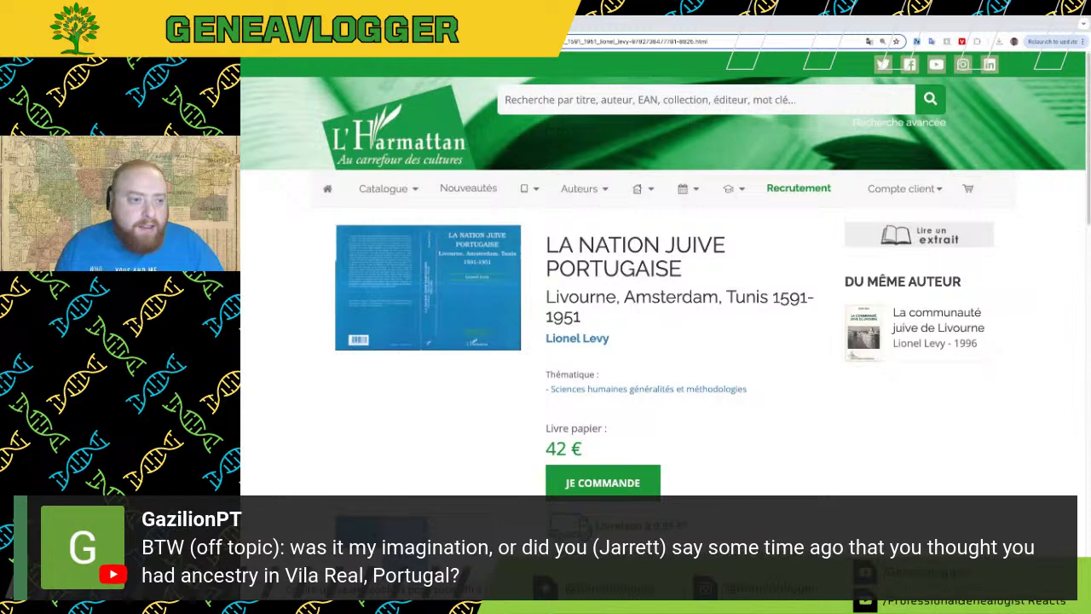
Step: Open the archive scan of page 58 and zoom in on the marriage entry of the couple from Cadix
click(401, 24)
click(927, 414)
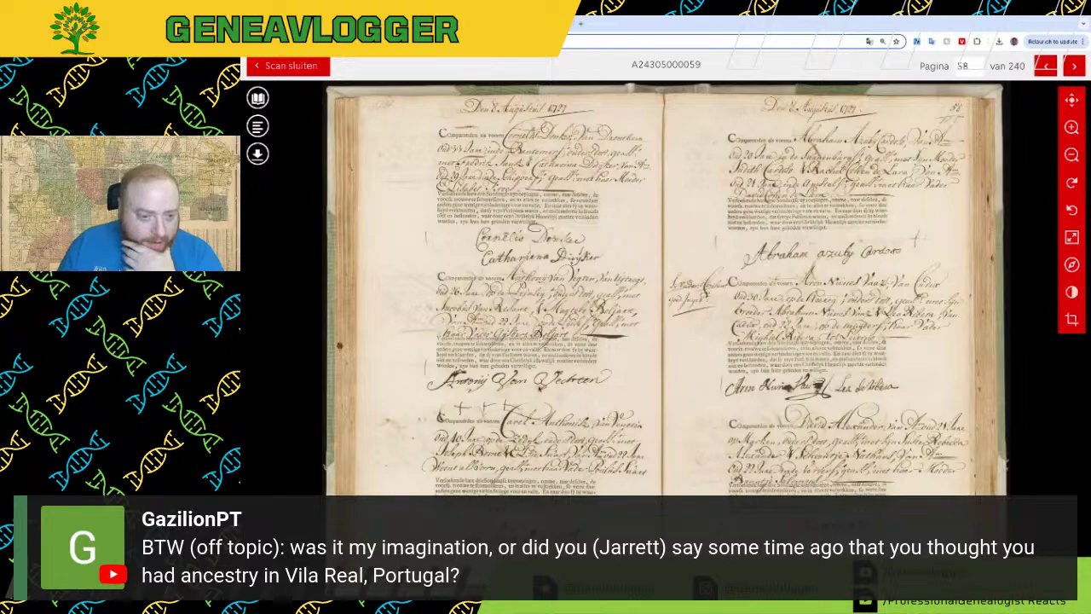
scroll(933, 354, up, 4)
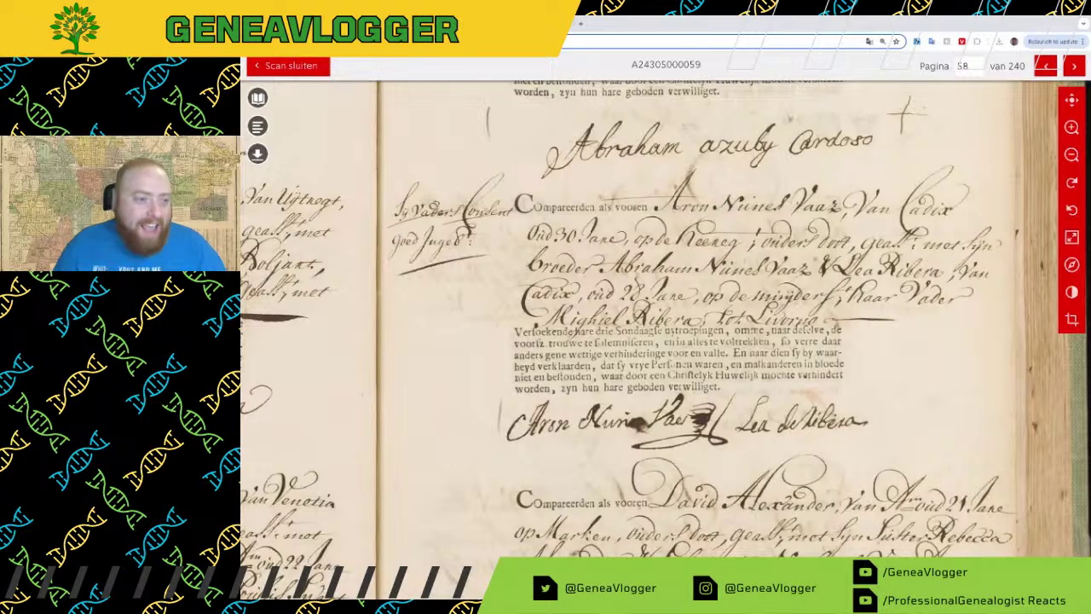
Step: Close the archive scan and the book page to return to the Roosevelt Family Tree on Ancestry
key(super+w)
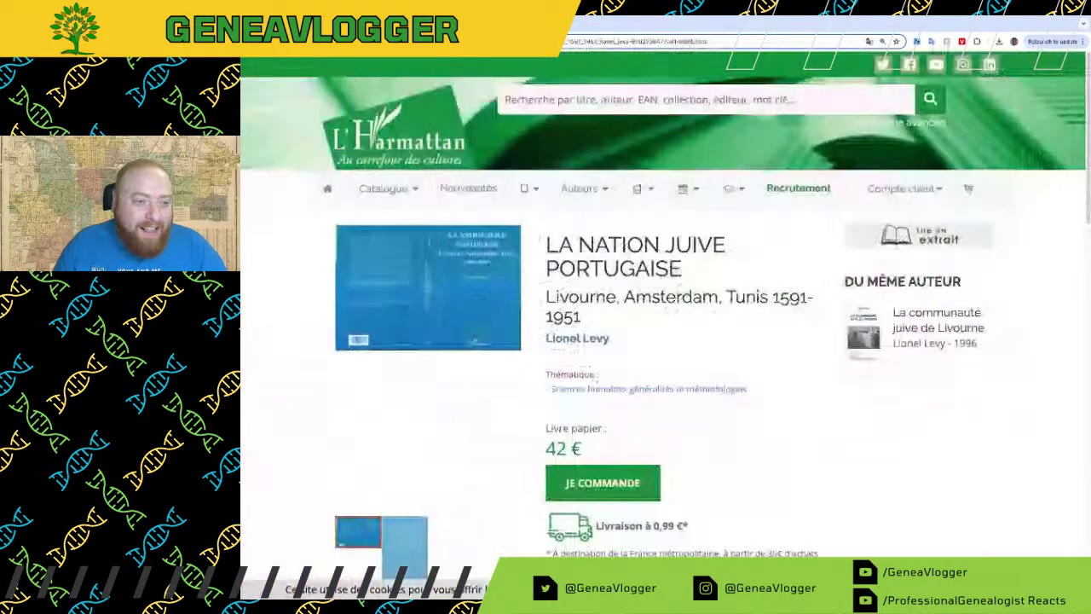
key(super+w)
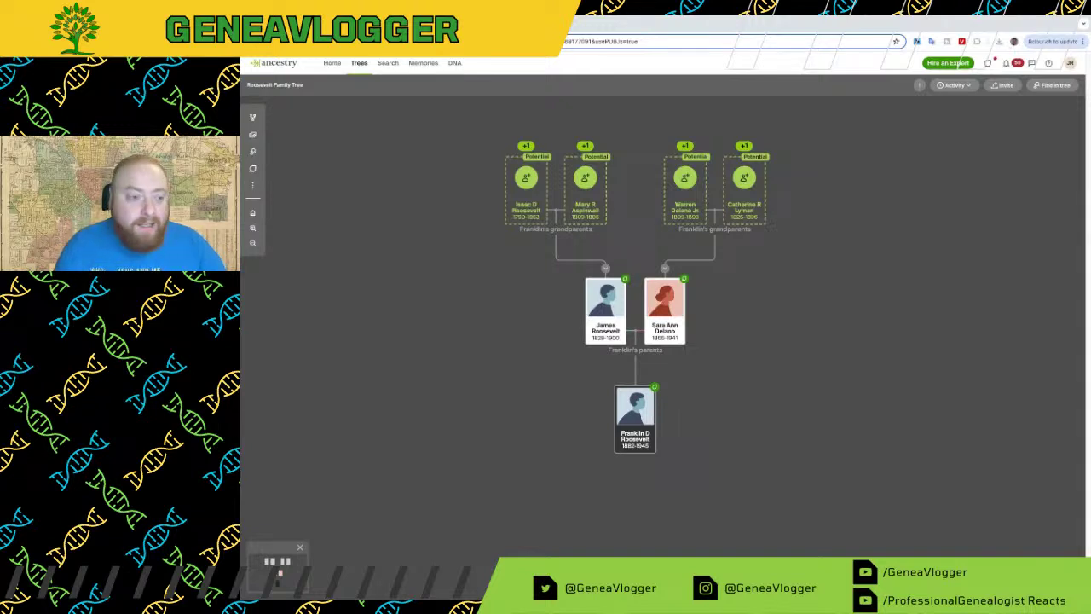
drag(966, 215, 934, 348)
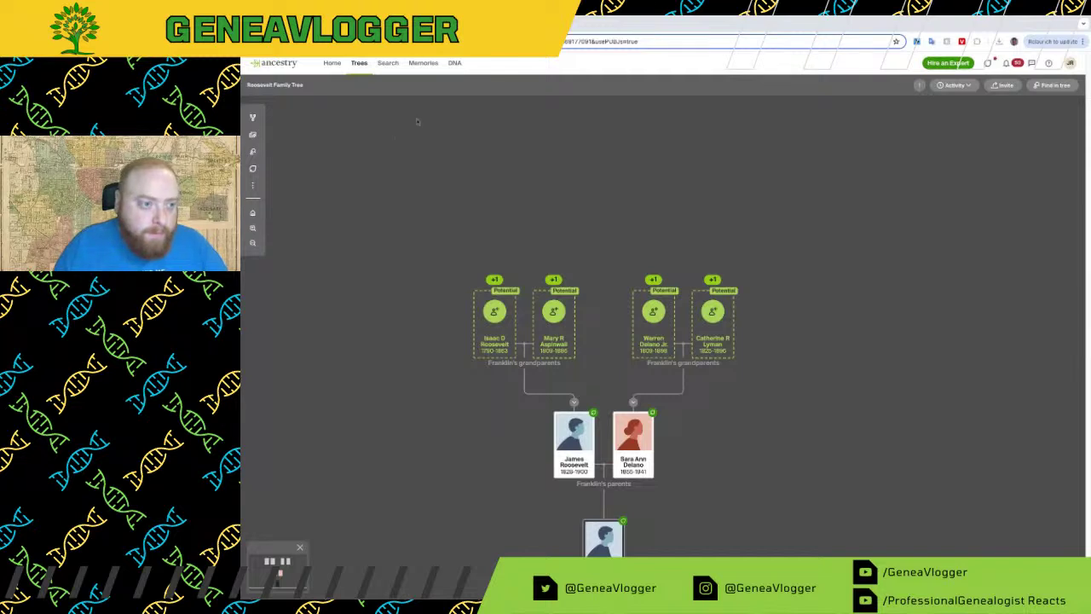
drag(539, 205, 555, 144)
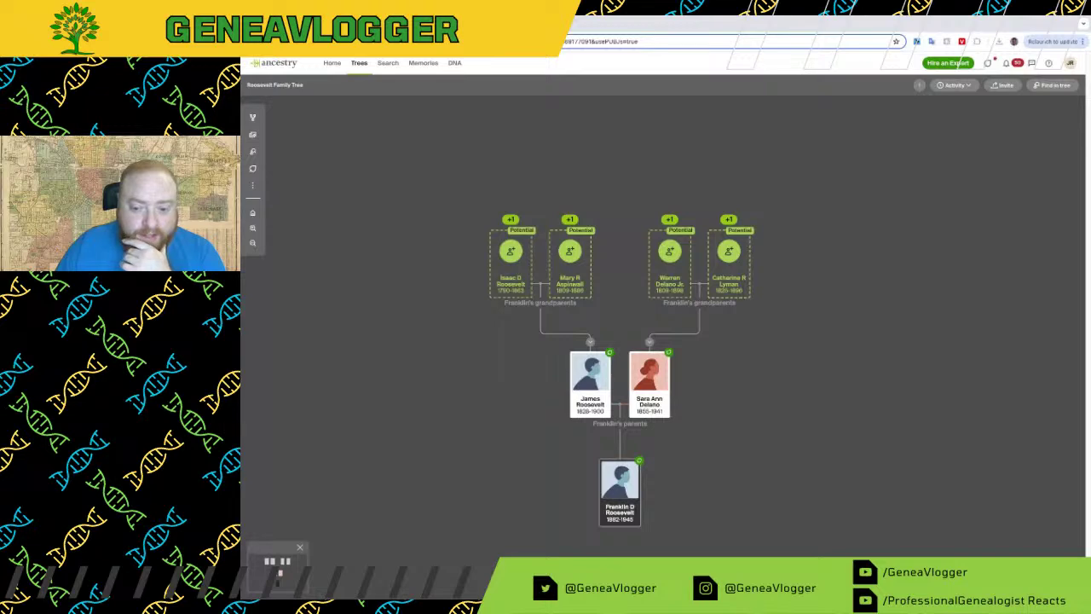
Step: Switch to the Roosevelt tree on Geni and limit its display to direct ancestors only
key(ctrl+Tab)
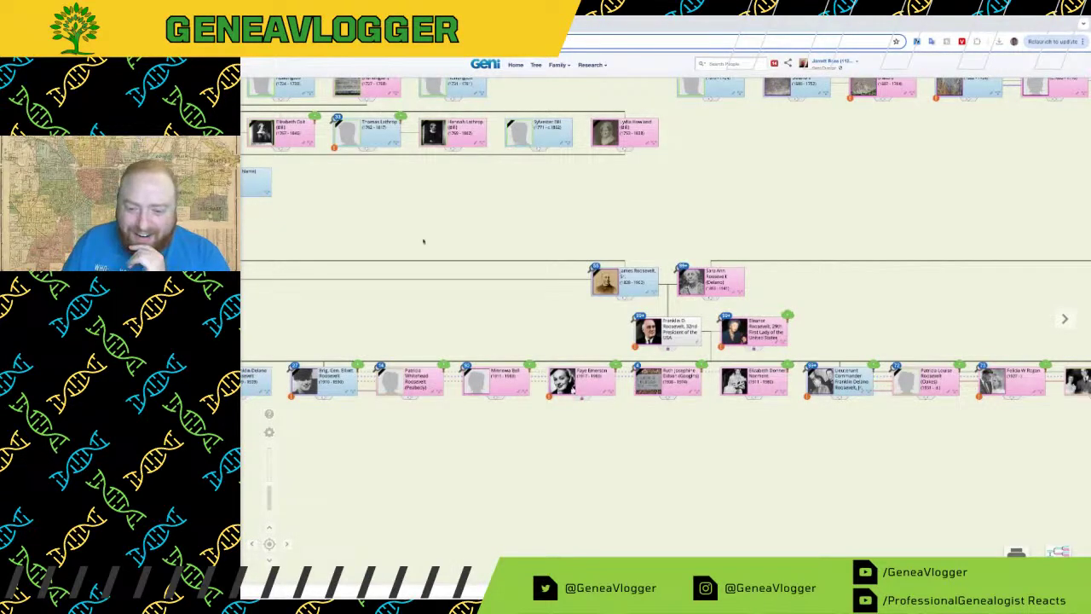
scroll(555, 338, up, 2)
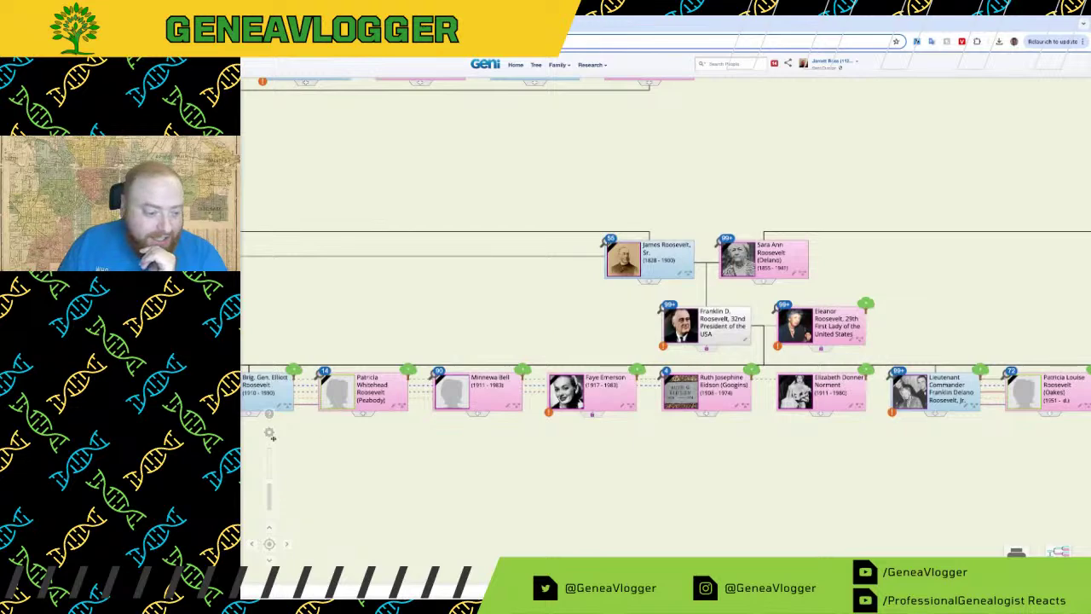
click(269, 433)
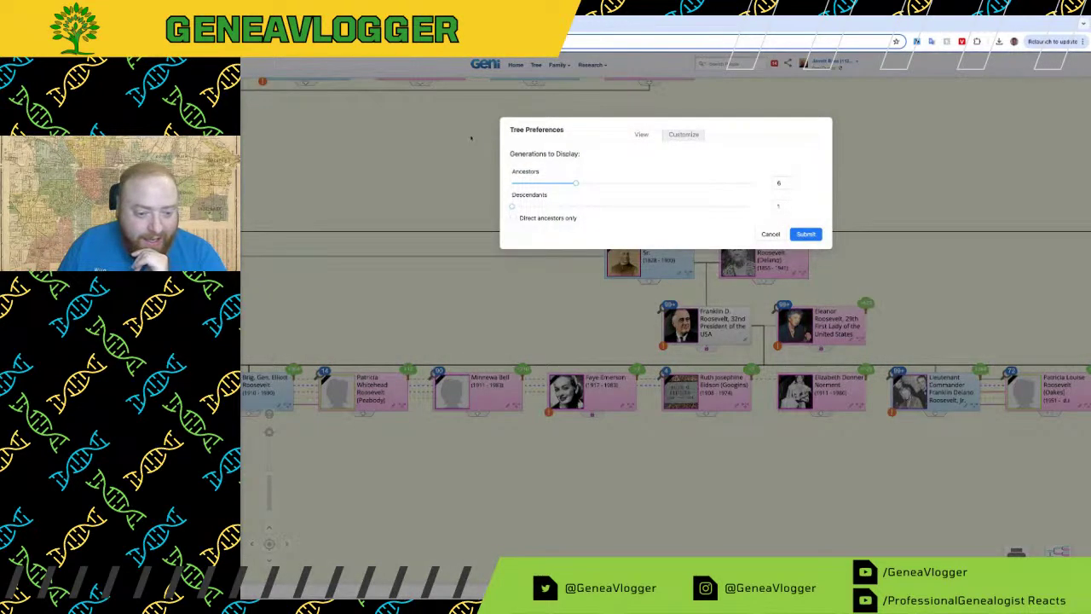
click(513, 217)
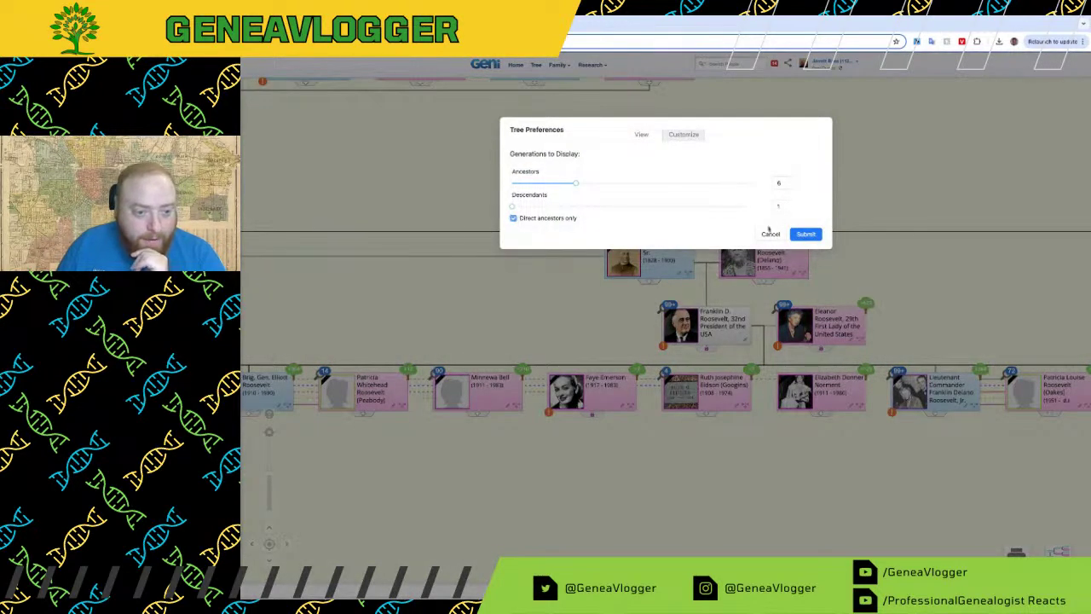
click(811, 237)
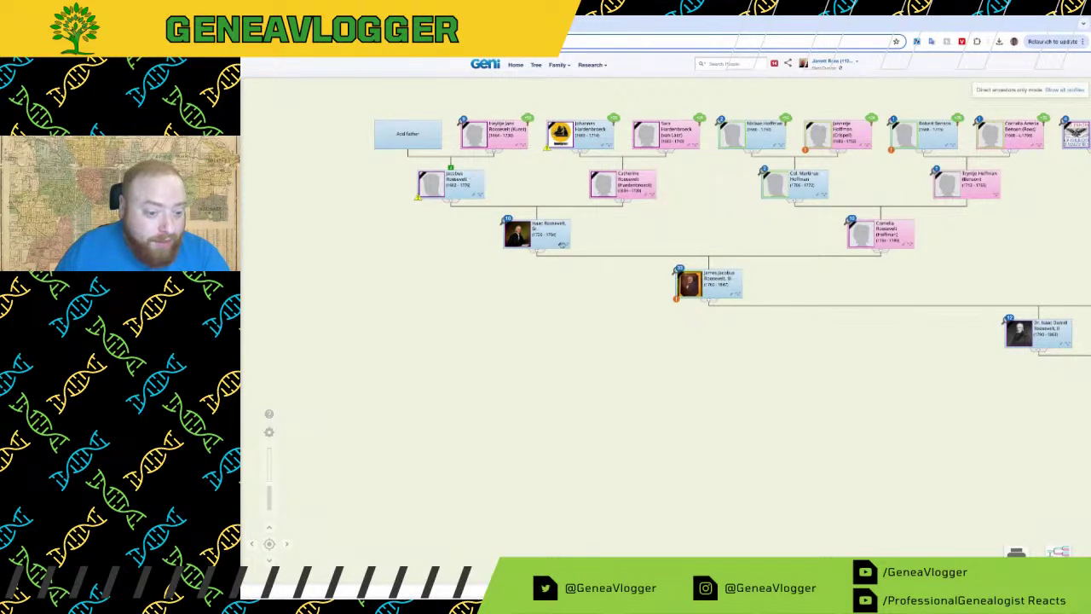
Step: Open the profile details of Isaac Roosevelt, Sr. and of his father Jacobus Roosevelt
click(560, 238)
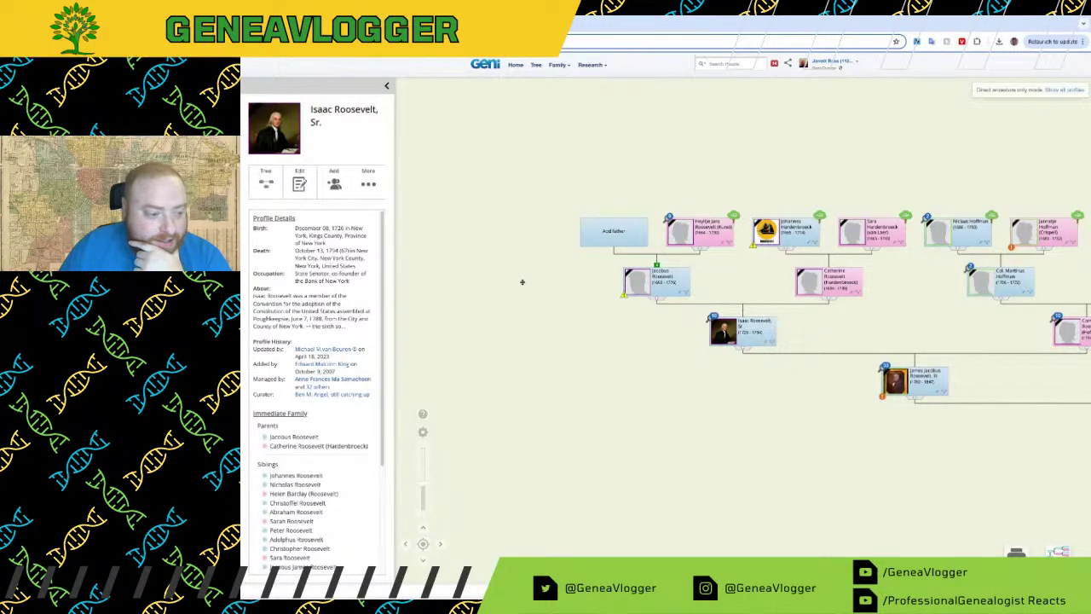
click(686, 278)
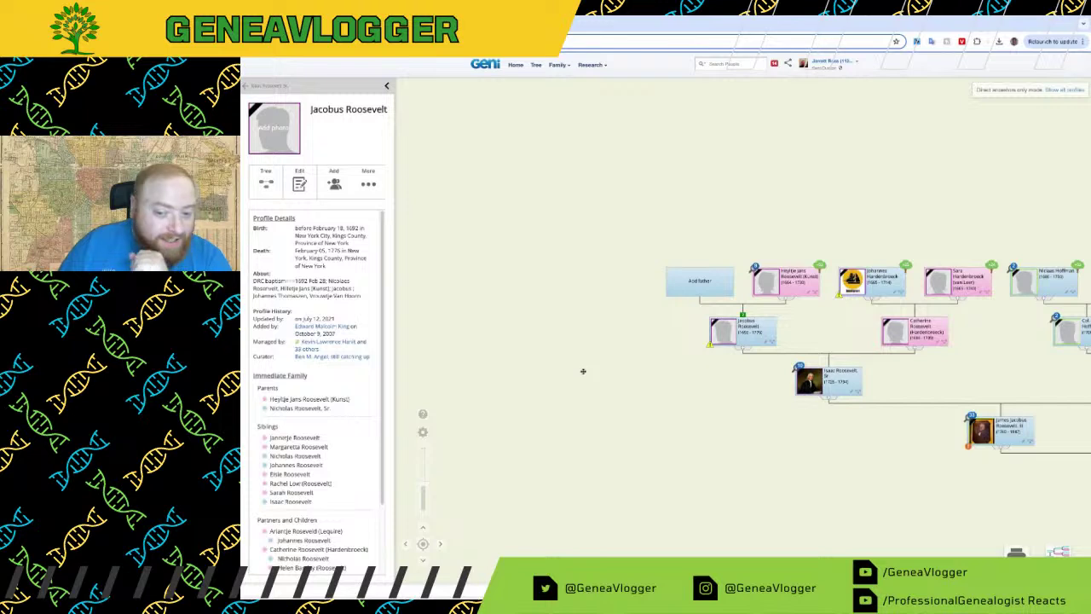
Step: Examine the Hoffman and Walton ancestor lines in the tree, and view the profile details of Johannes Hardenbroeck
drag(835, 333, 616, 341)
drag(910, 372, 906, 370)
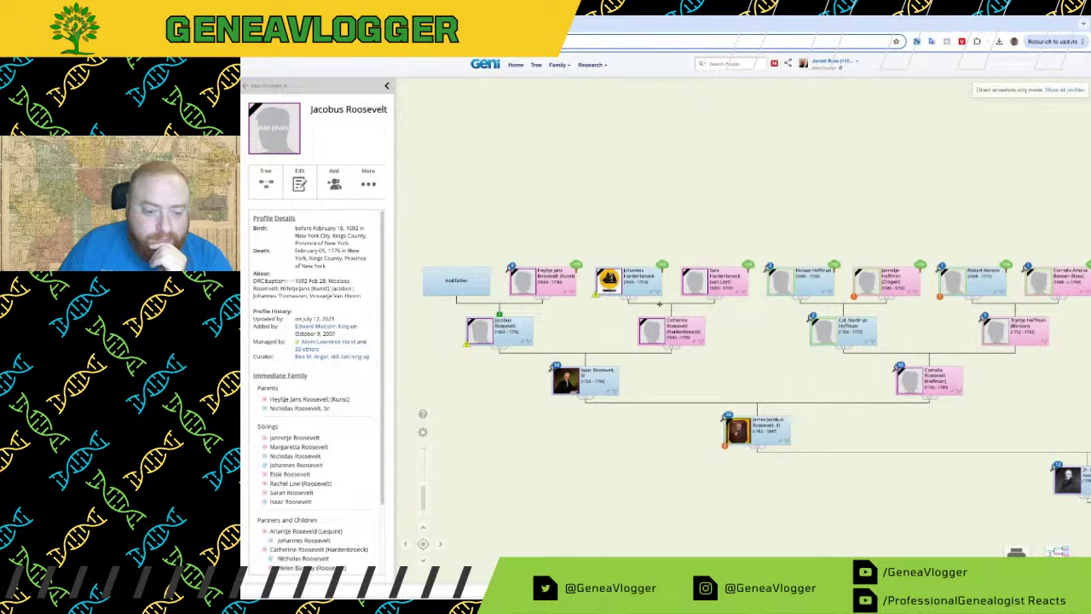
drag(670, 347, 653, 342)
drag(776, 366, 646, 318)
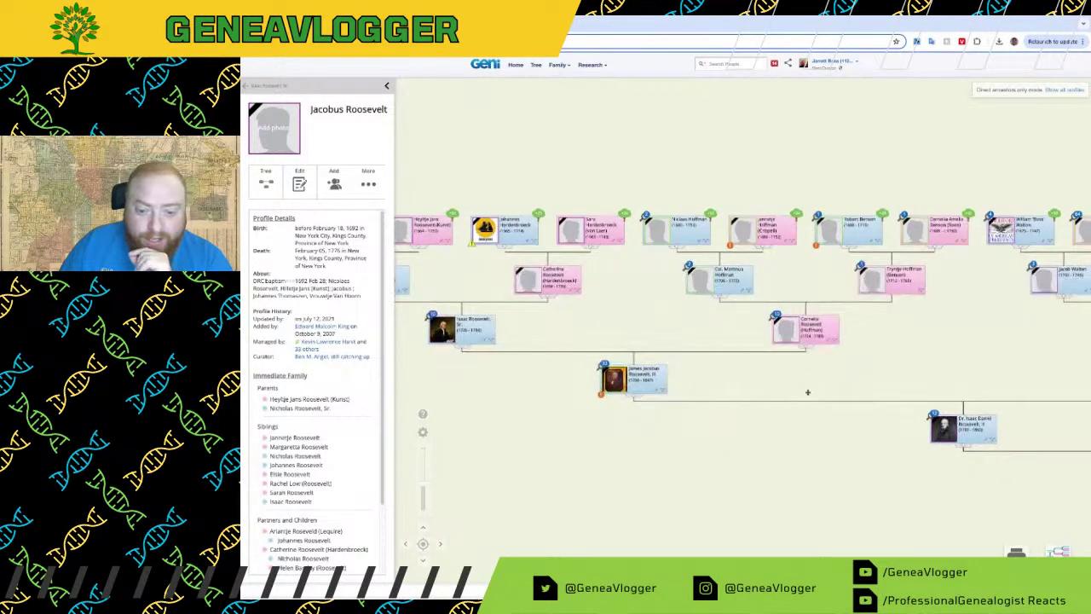
drag(806, 391, 774, 391)
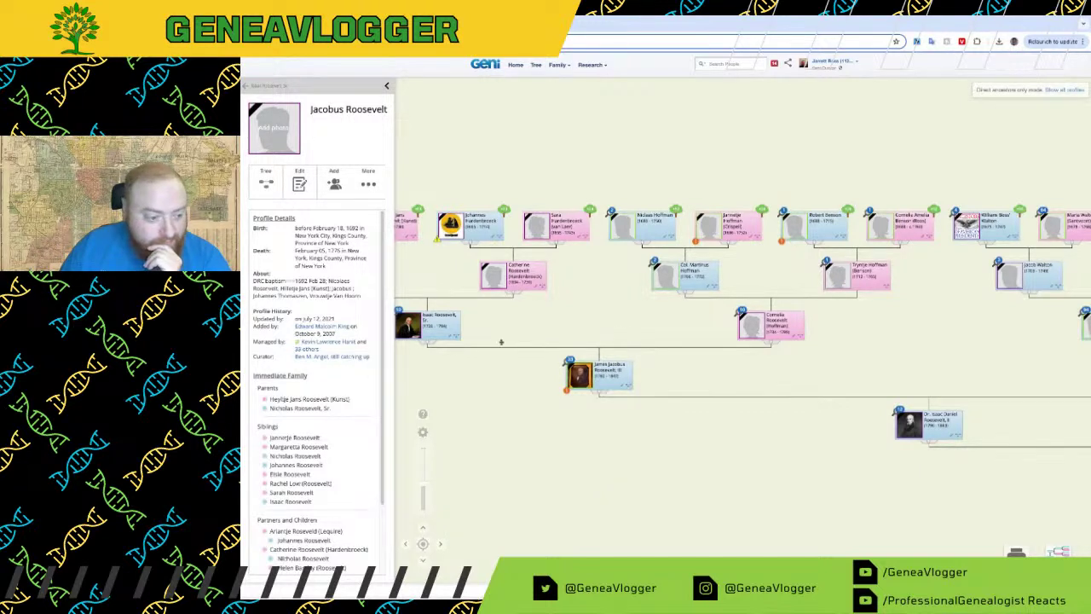
drag(702, 372, 621, 375)
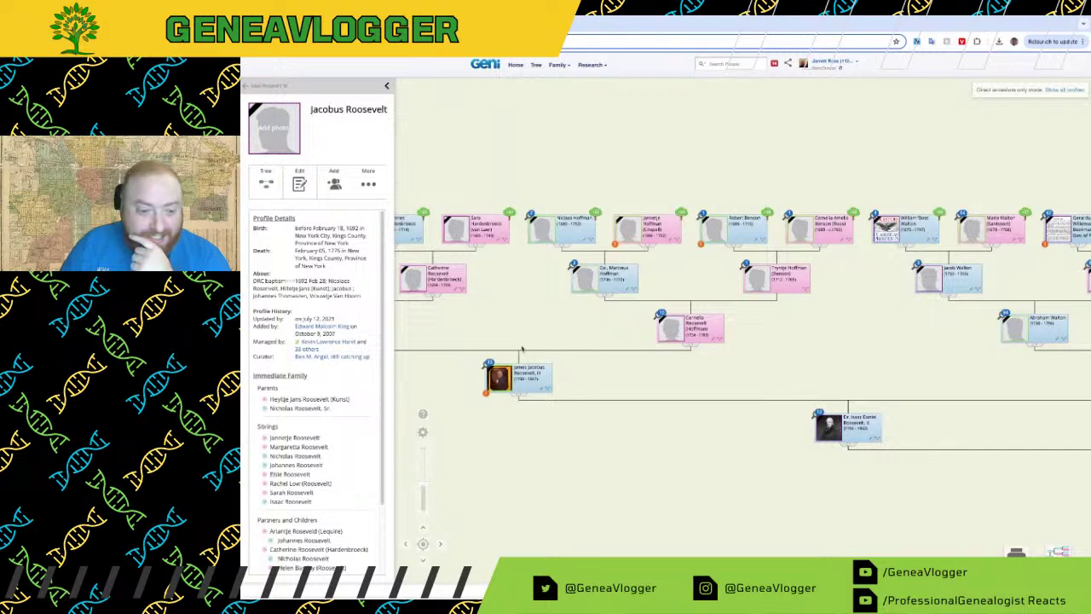
drag(703, 347, 635, 344)
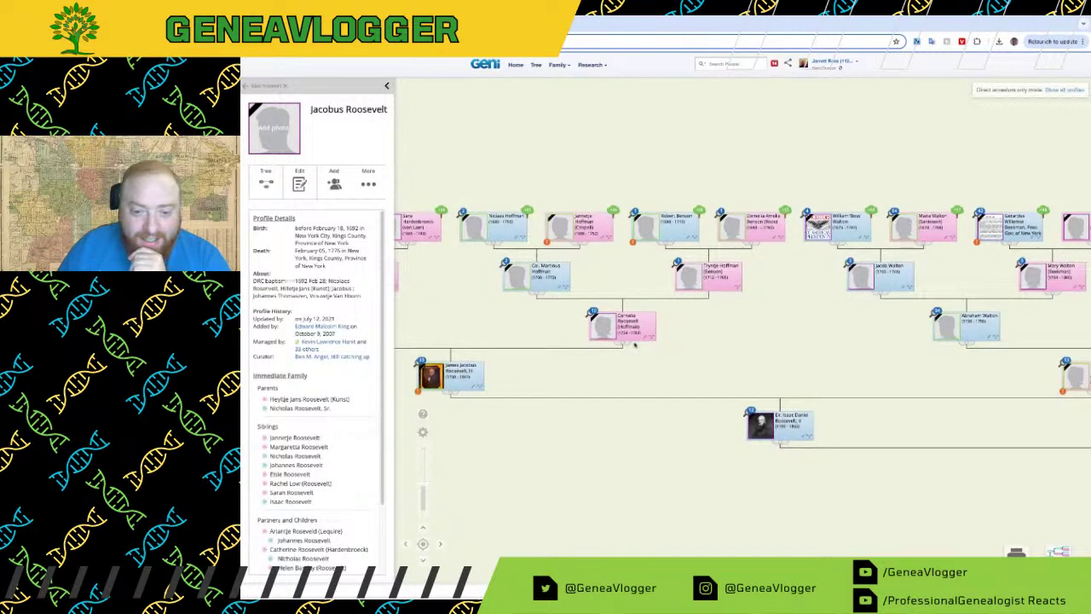
click(447, 374)
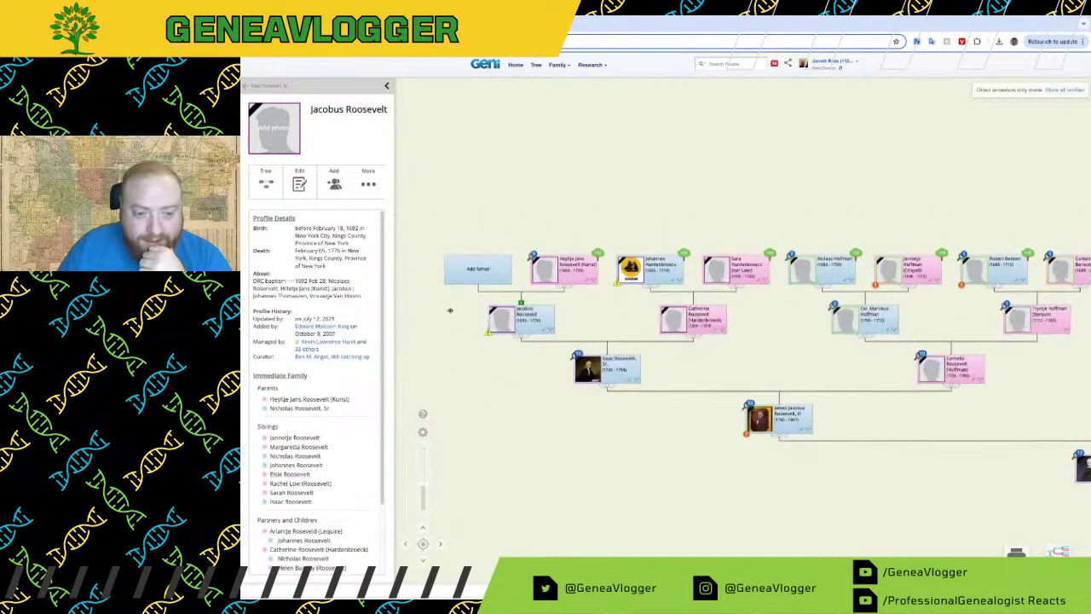
click(673, 269)
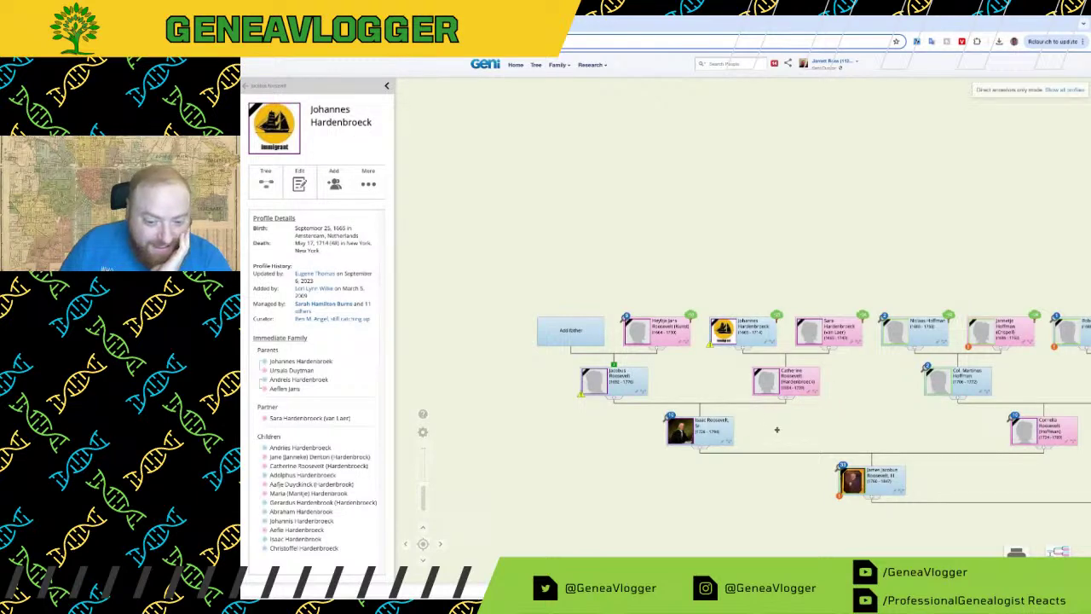
drag(776, 430, 515, 305)
Step: Return to the Roosevelt Family Tree on Ancestry and open the hints for James Roosevelt
click(612, 349)
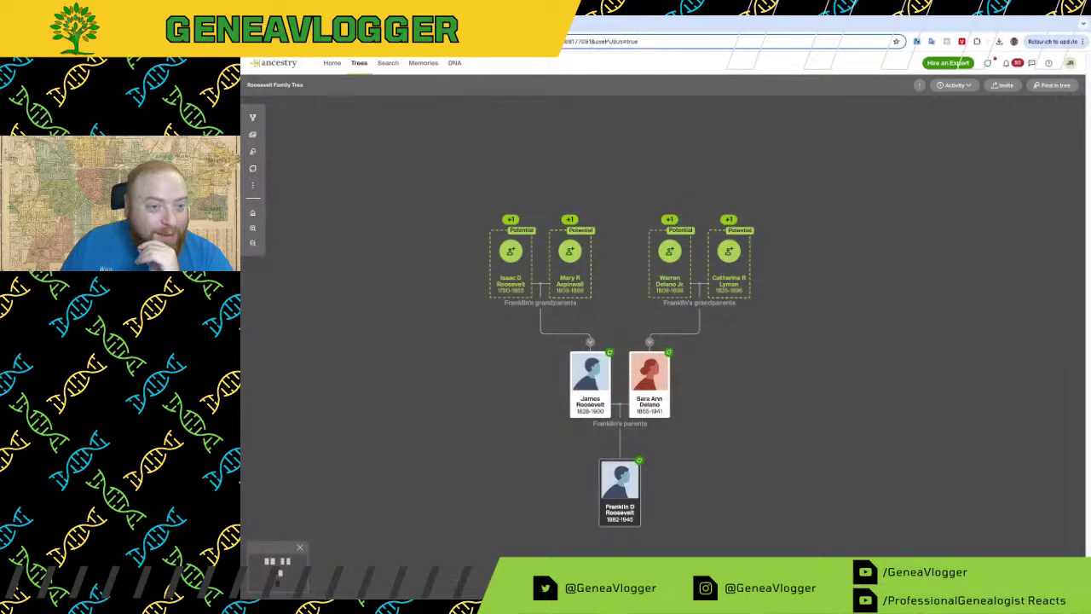
click(616, 357)
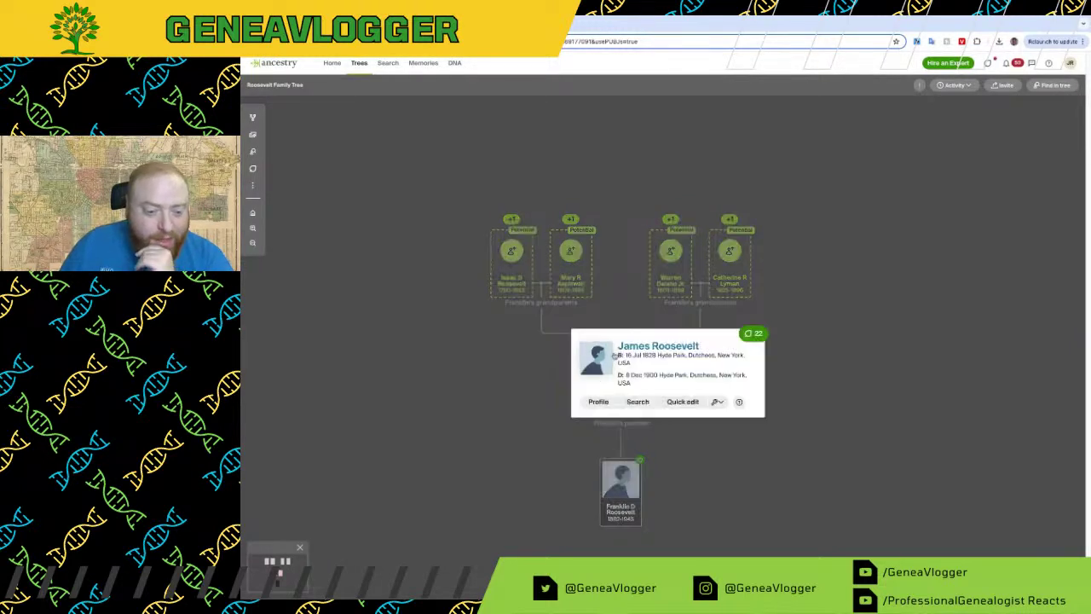
click(754, 335)
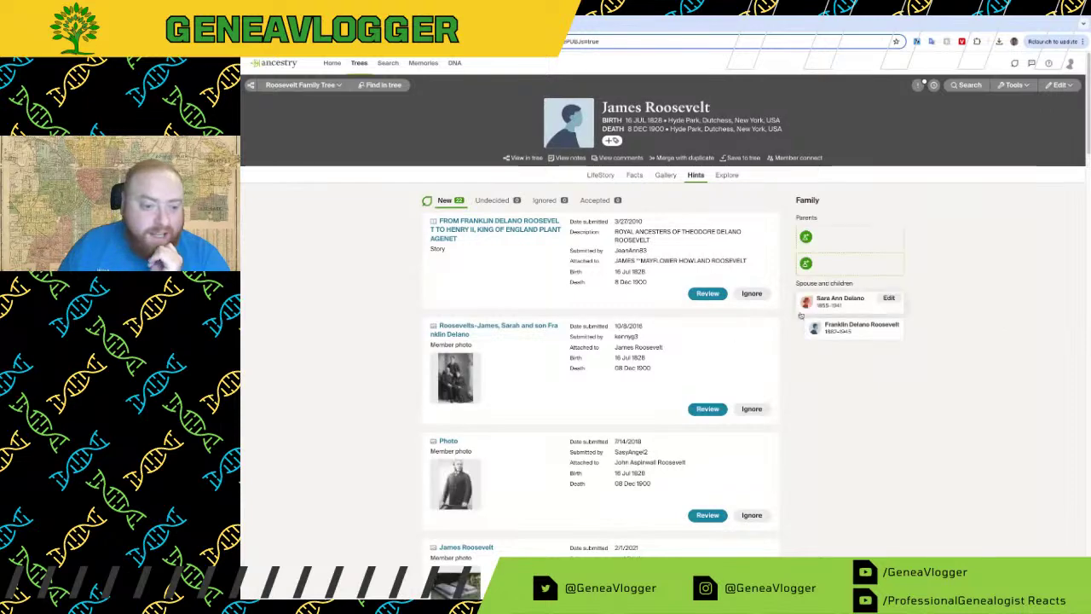
Step: Review the photo hint of James, Sarah and son Franklin Delano, enlarge the picture, and close the image viewer
scroll(657, 365, down, 3)
scroll(657, 365, up, 1)
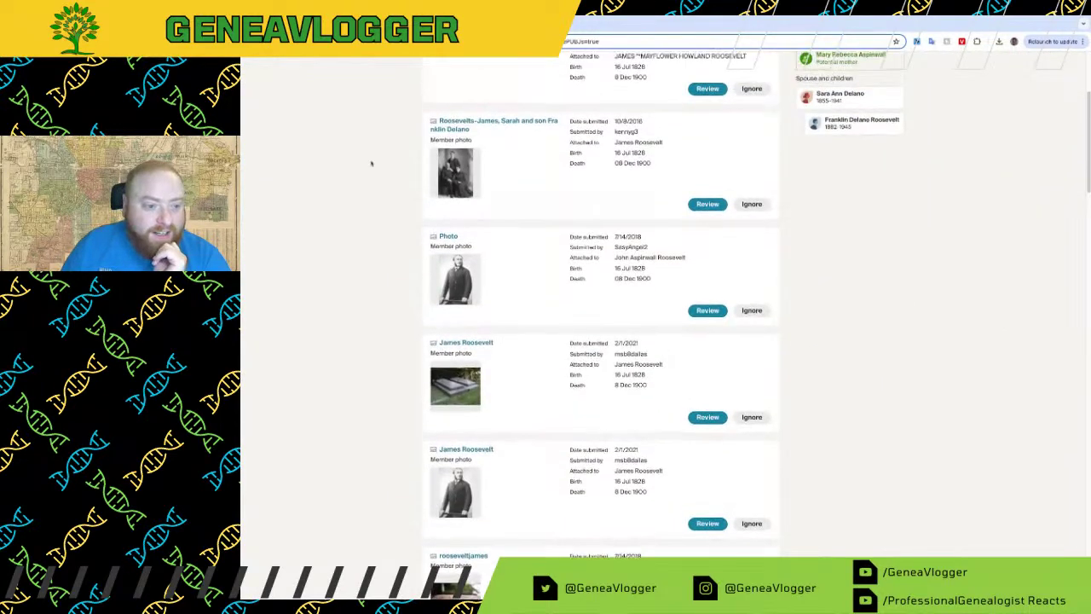
click(458, 179)
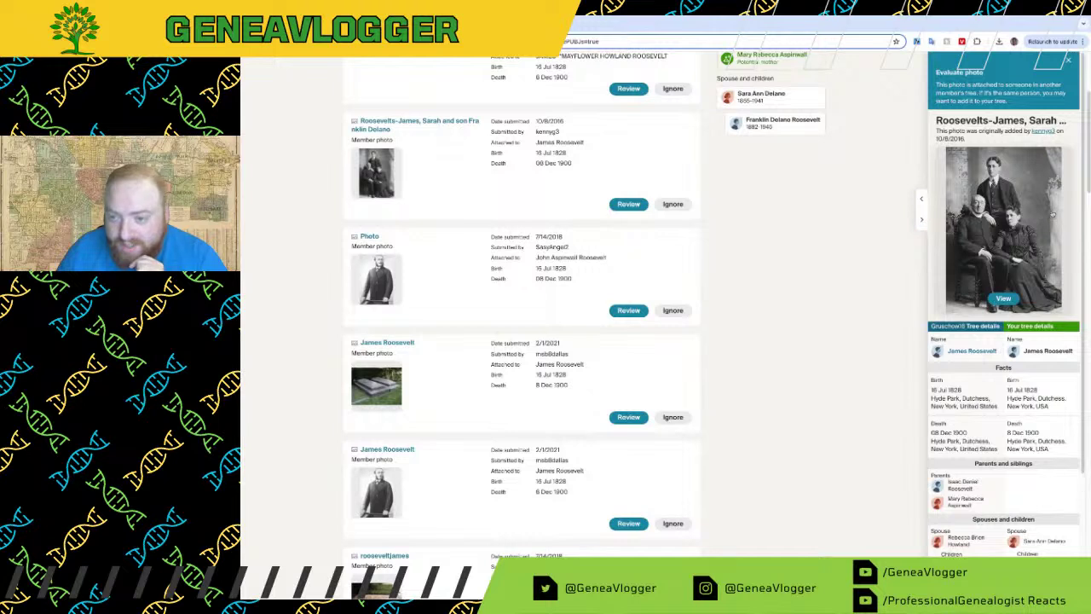
click(1052, 216)
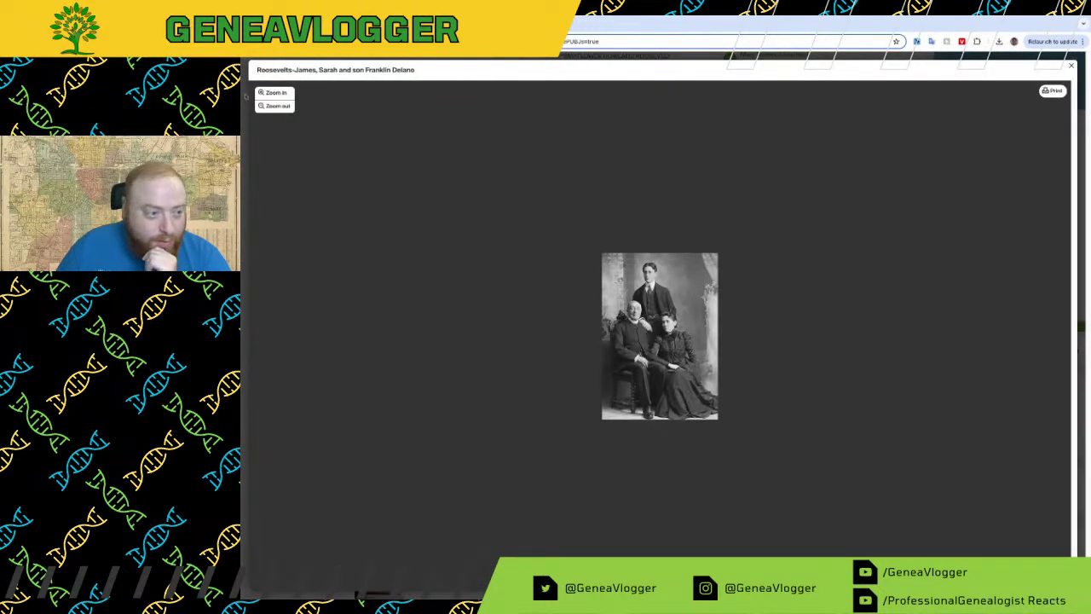
click(270, 92)
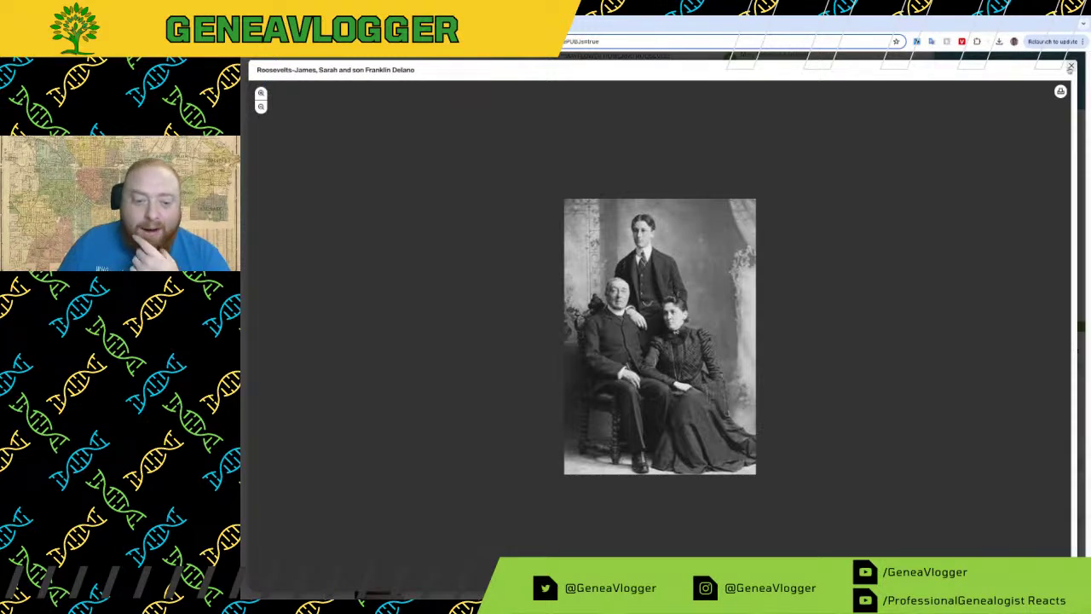
click(1070, 68)
scroll(731, 253, down, 2)
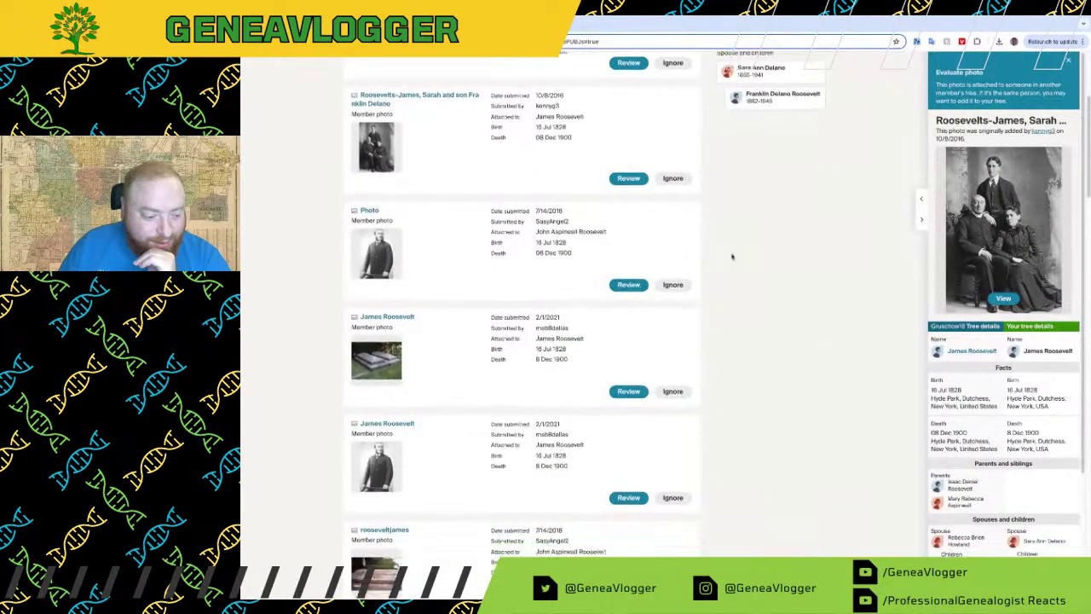
scroll(730, 253, down, 5)
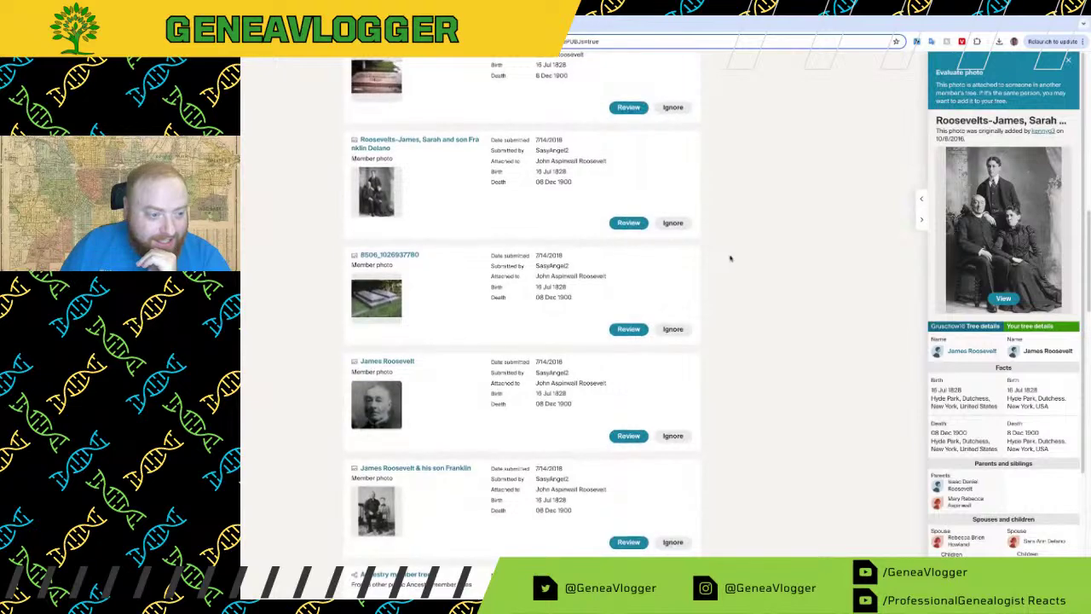
click(375, 161)
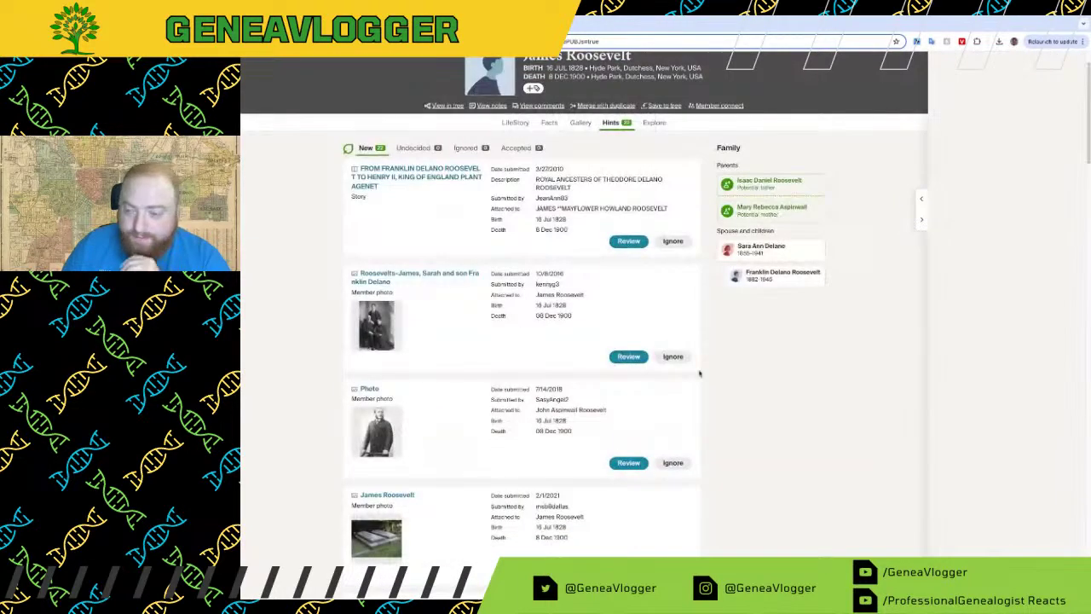
Step: Close the photo evaluation and look through James Roosevelt's remaining hints, including the census, burial, death index and family tree records
scroll(754, 381, down, 15)
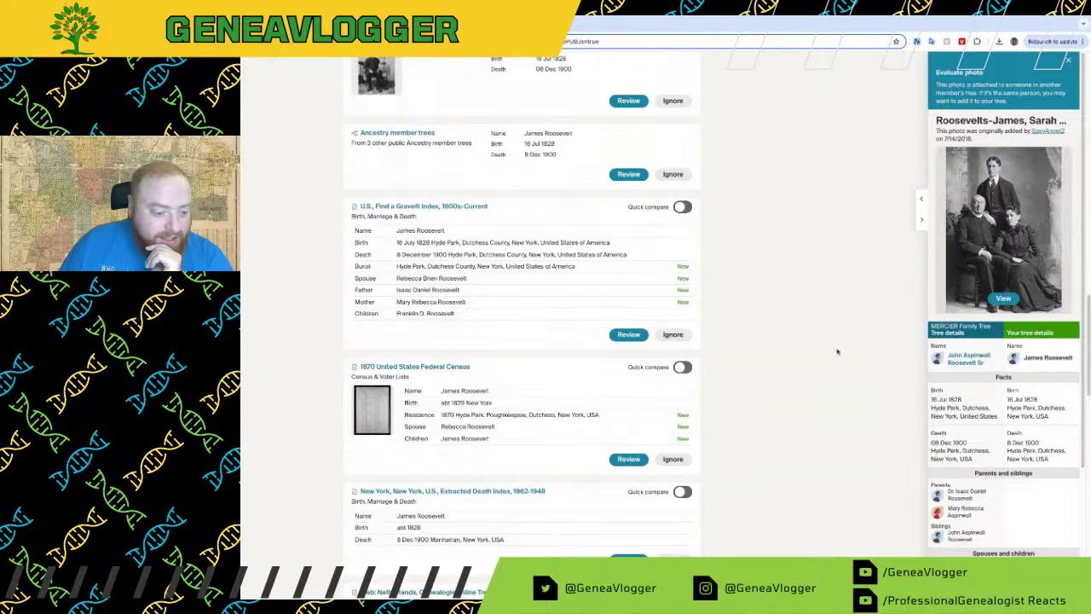
click(1067, 61)
scroll(622, 401, down, 15)
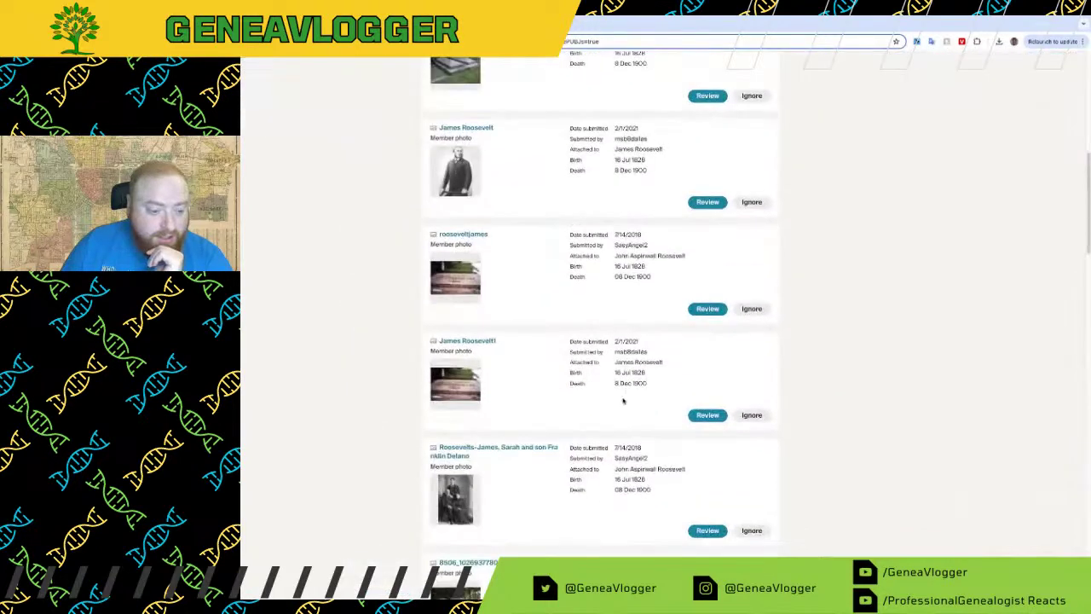
scroll(623, 400, down, 2)
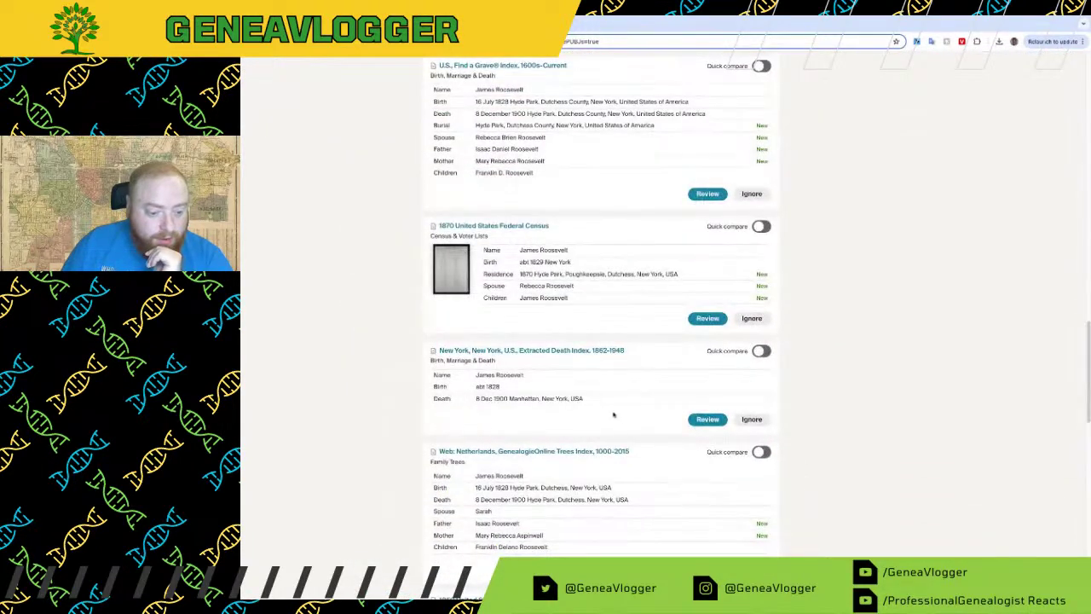
scroll(612, 415, down, 3)
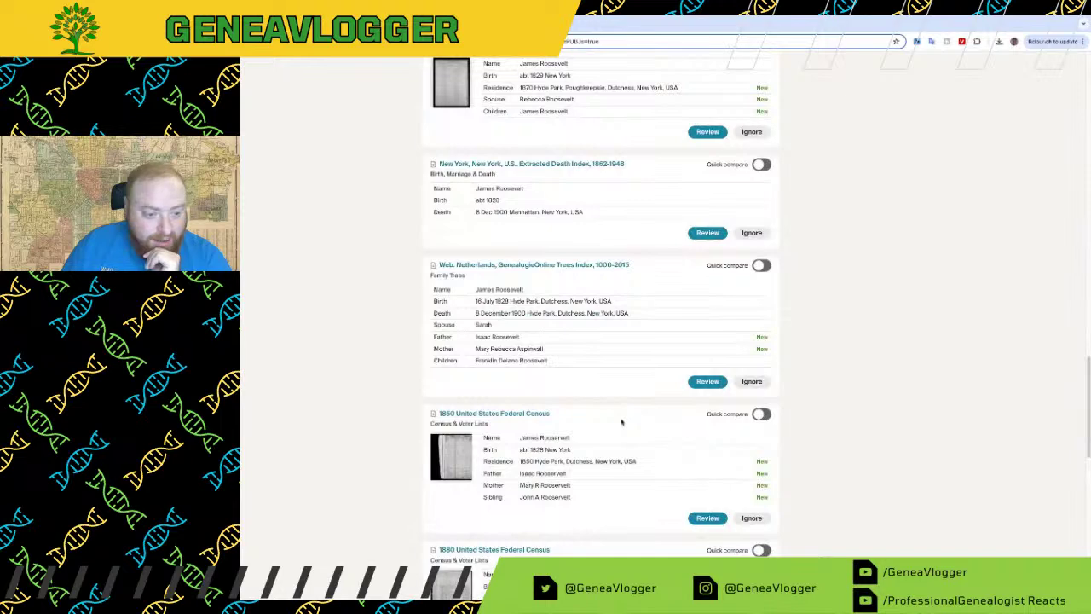
scroll(610, 398, down, 10)
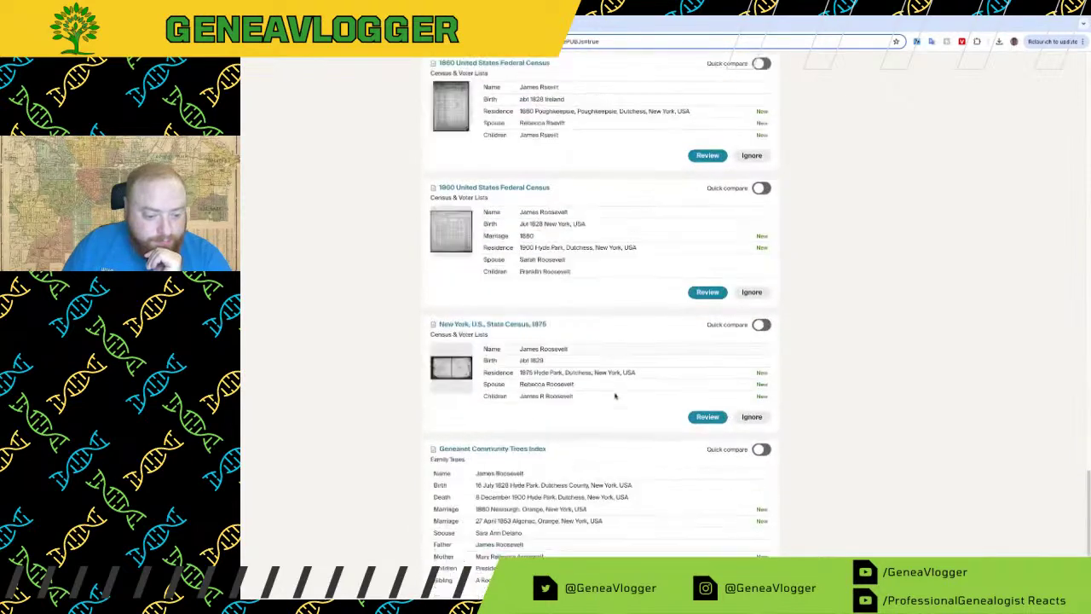
scroll(622, 405, down, 2)
scroll(628, 414, up, 15)
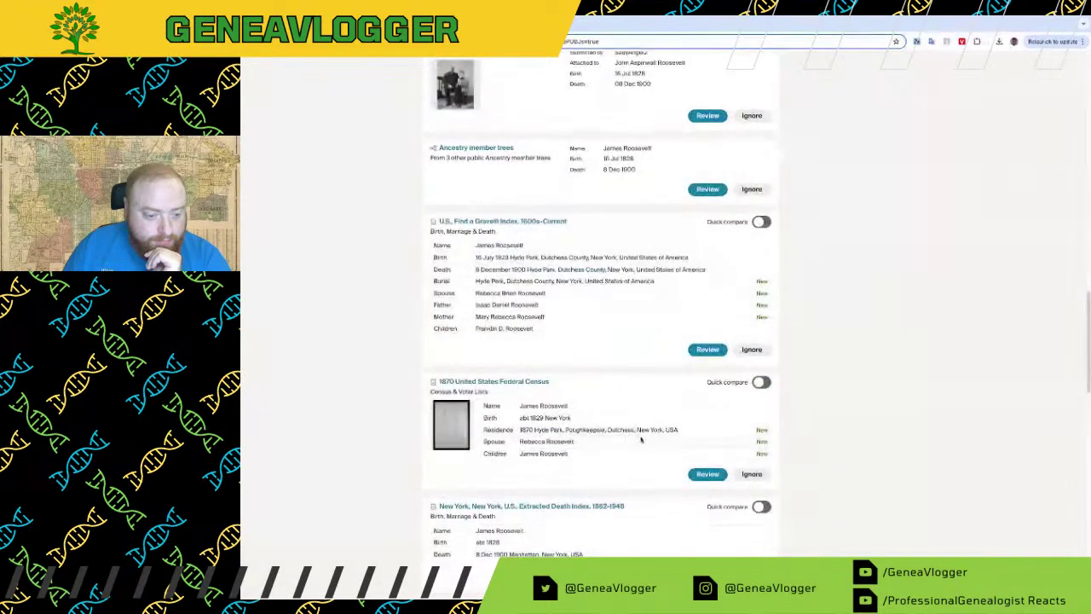
Step: Review the U.S., Find a Grave Index hint for James Roosevelt, accept it as a match, and compare its facts with the tree
scroll(648, 426, down, 1)
click(707, 325)
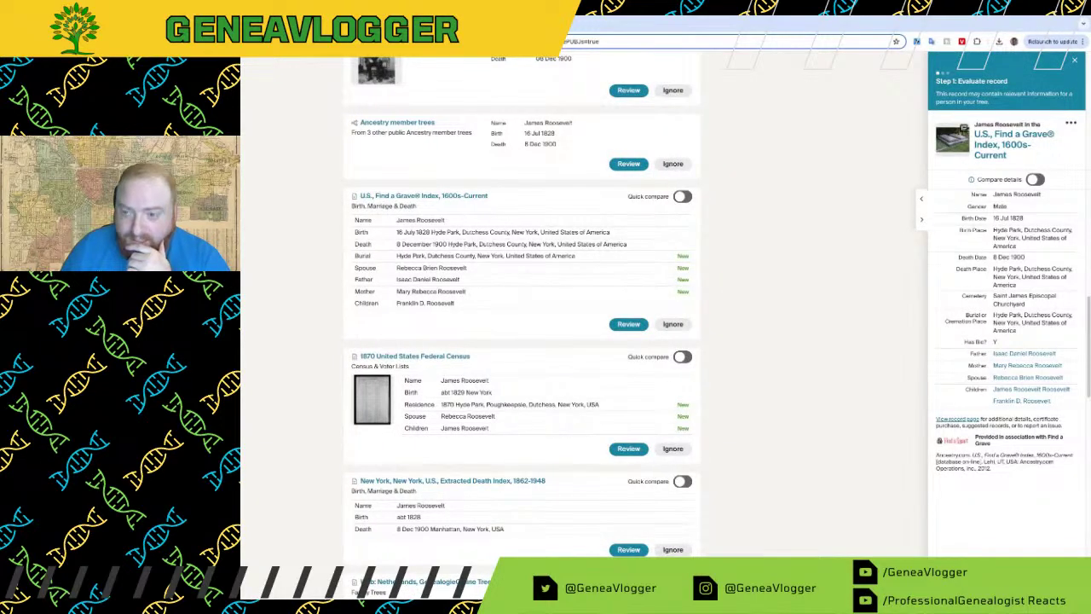
click(957, 582)
scroll(975, 381, down, 4)
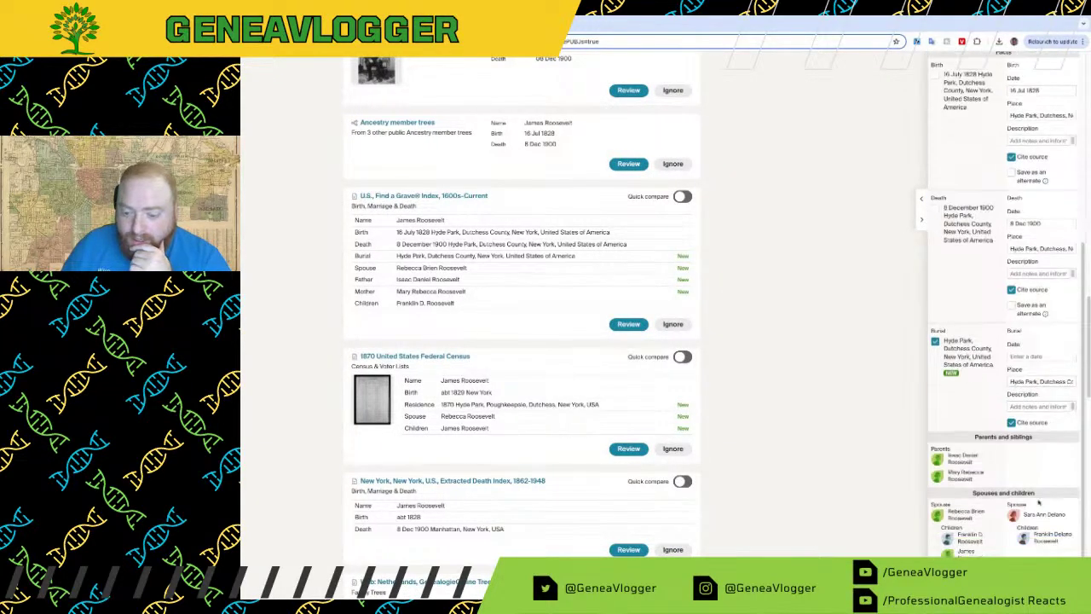
click(937, 245)
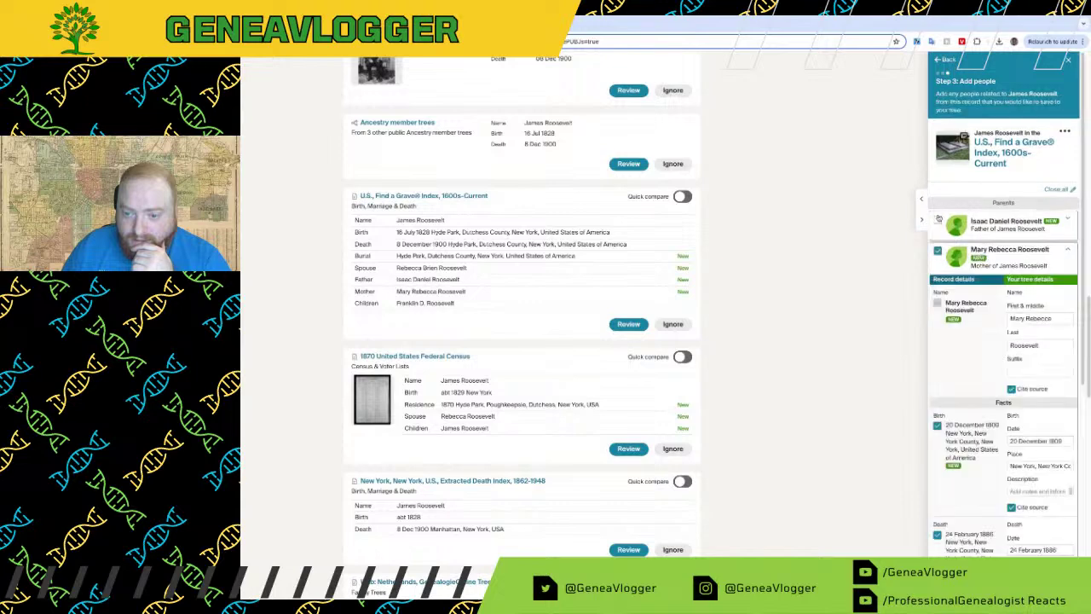
scroll(938, 223, down, 4)
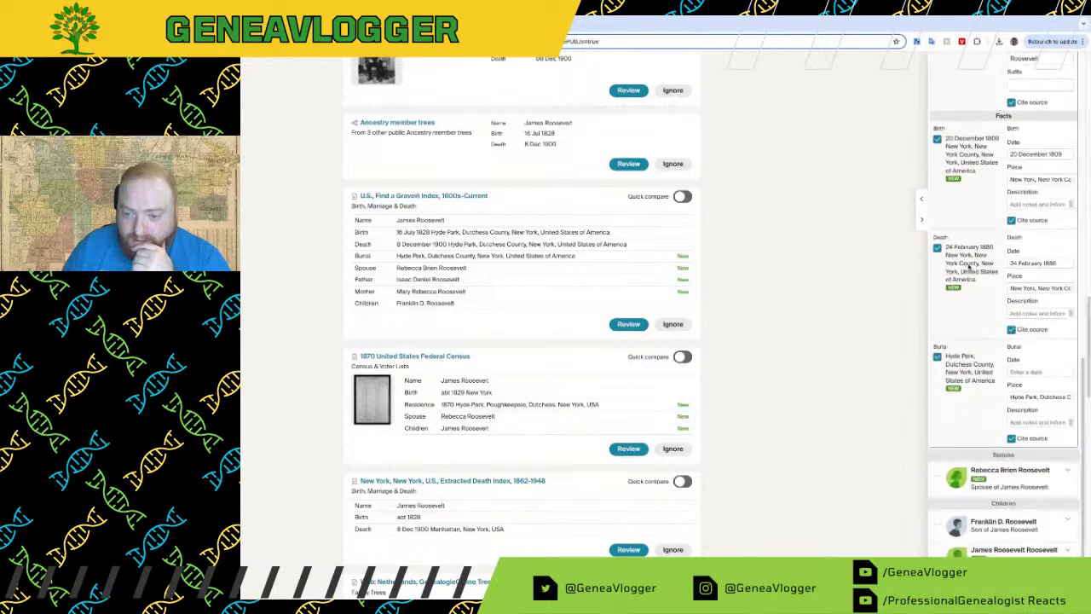
click(937, 466)
scroll(940, 494, down, 5)
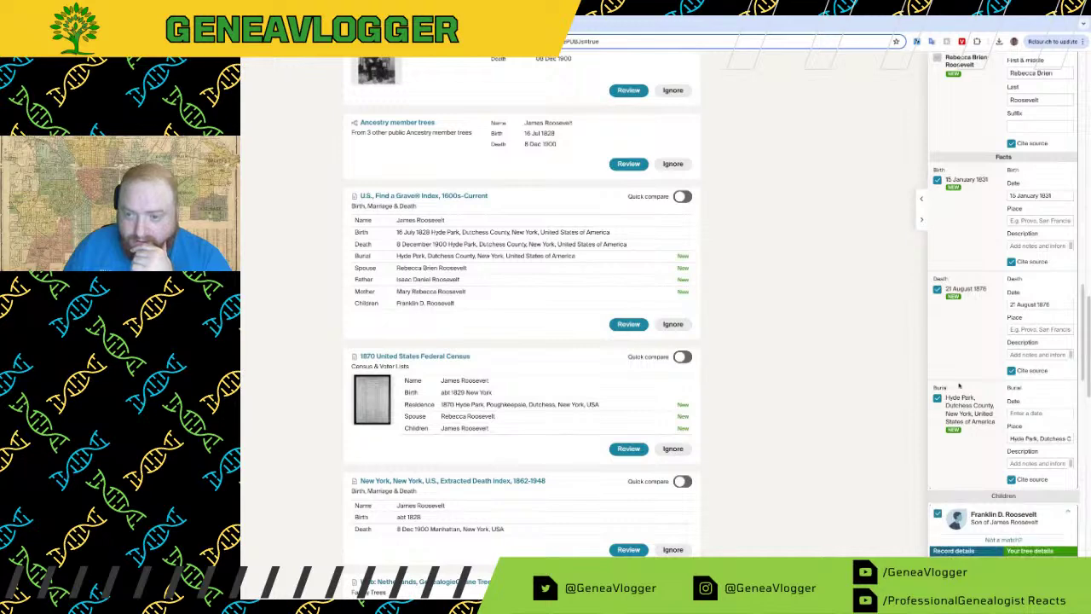
scroll(940, 515, up, 2)
scroll(833, 398, up, 2)
scroll(834, 399, up, 5)
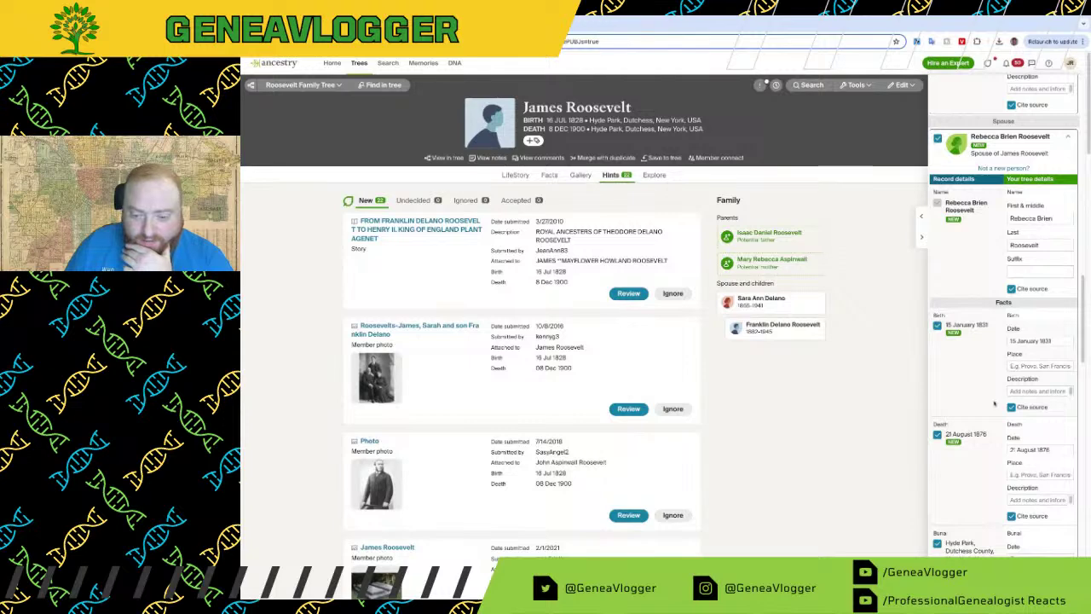
scroll(1006, 443, down, 6)
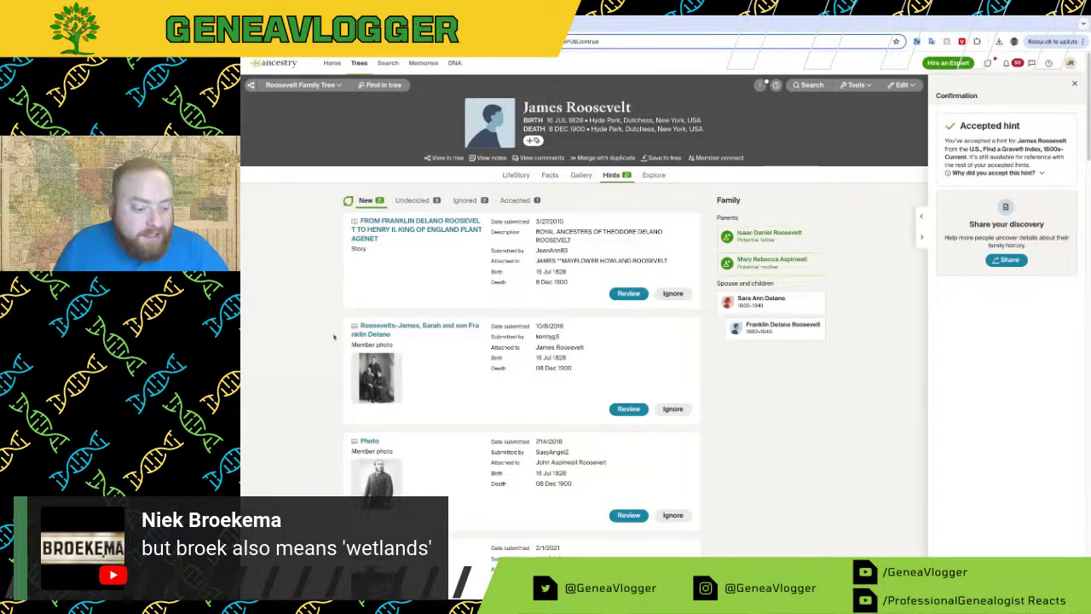
Step: Check James Roosevelt's facts and family members, and open the profile of his son Franklin Delano Roosevelt
scroll(322, 309, down, 5)
scroll(341, 335, up, 5)
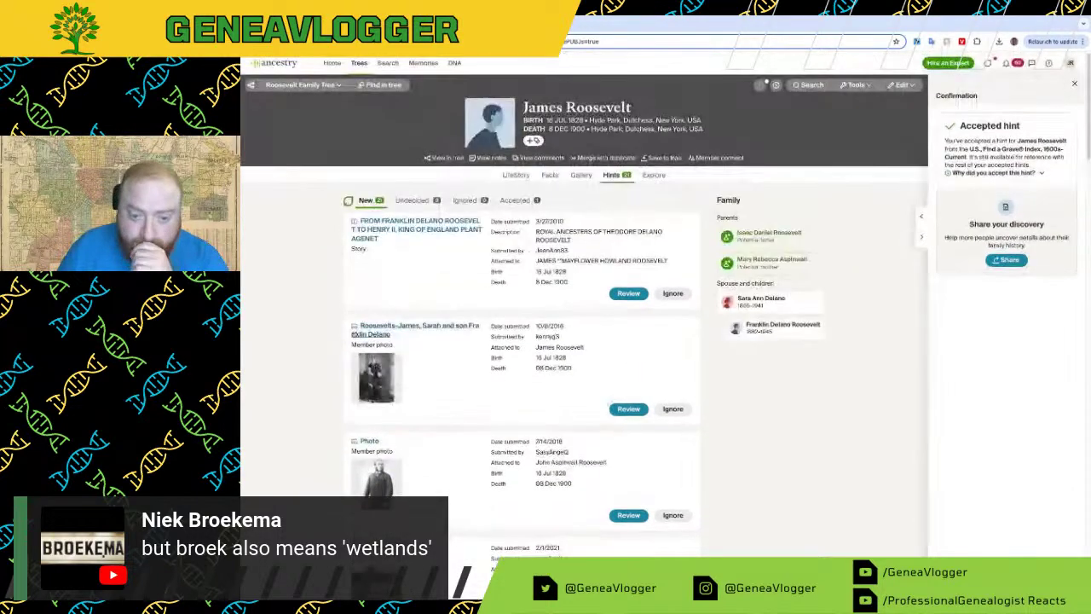
click(550, 177)
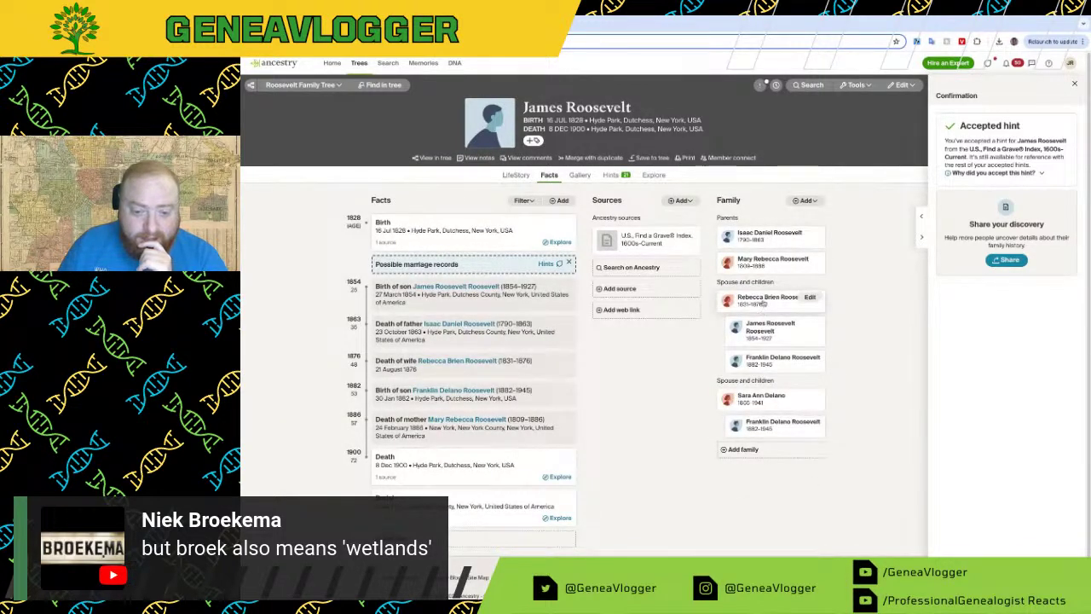
click(767, 362)
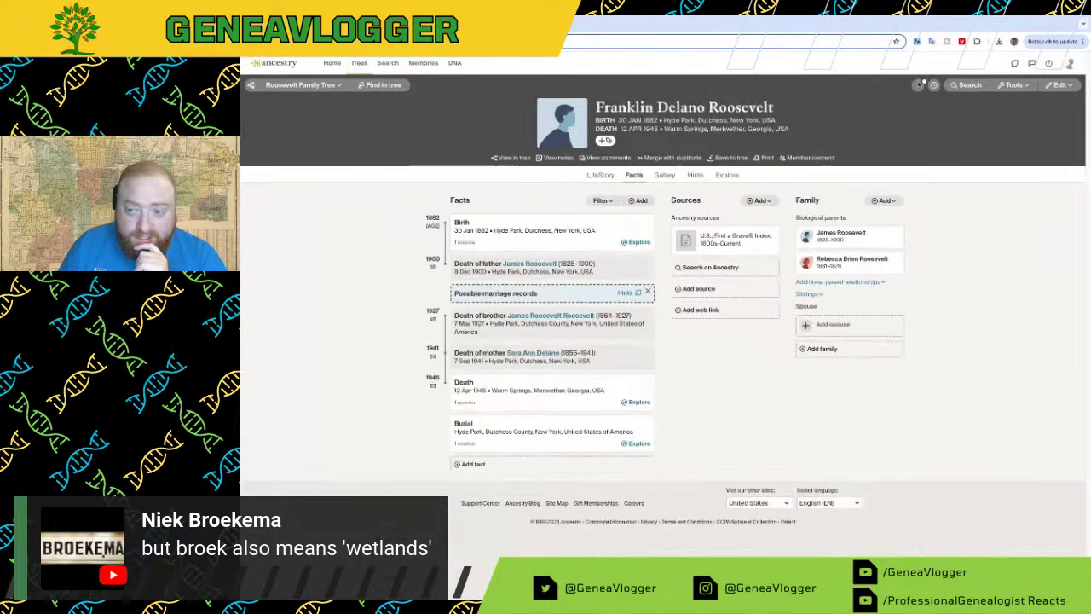
Step: Remove Rebecca Brien Roosevelt as a mother in Franklin Delano Roosevelt's relationships, and return to the Roosevelt Family Tree
click(1059, 84)
click(1051, 120)
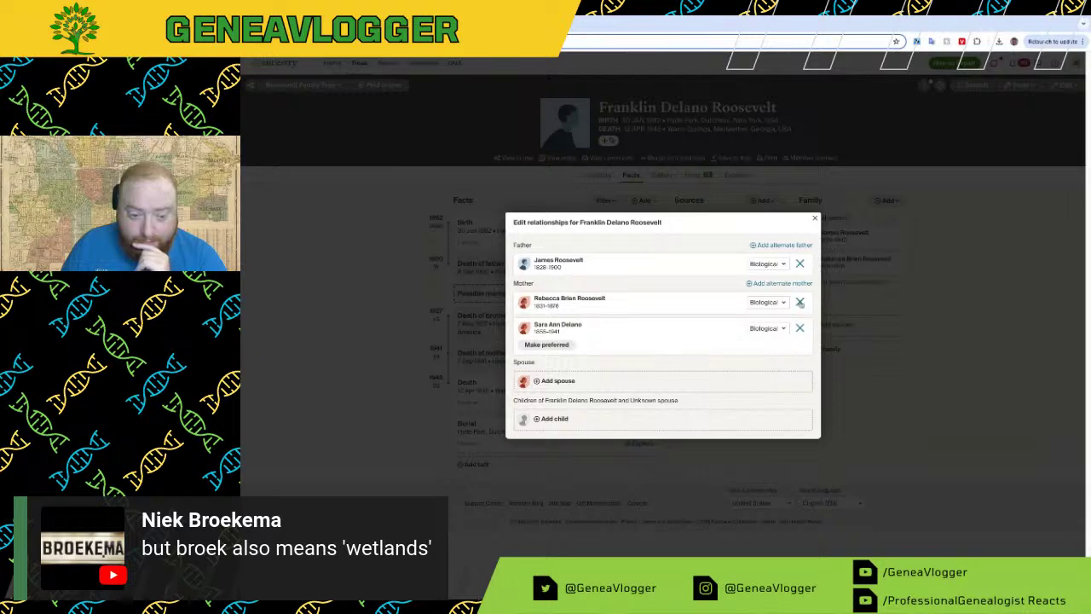
click(801, 302)
click(750, 368)
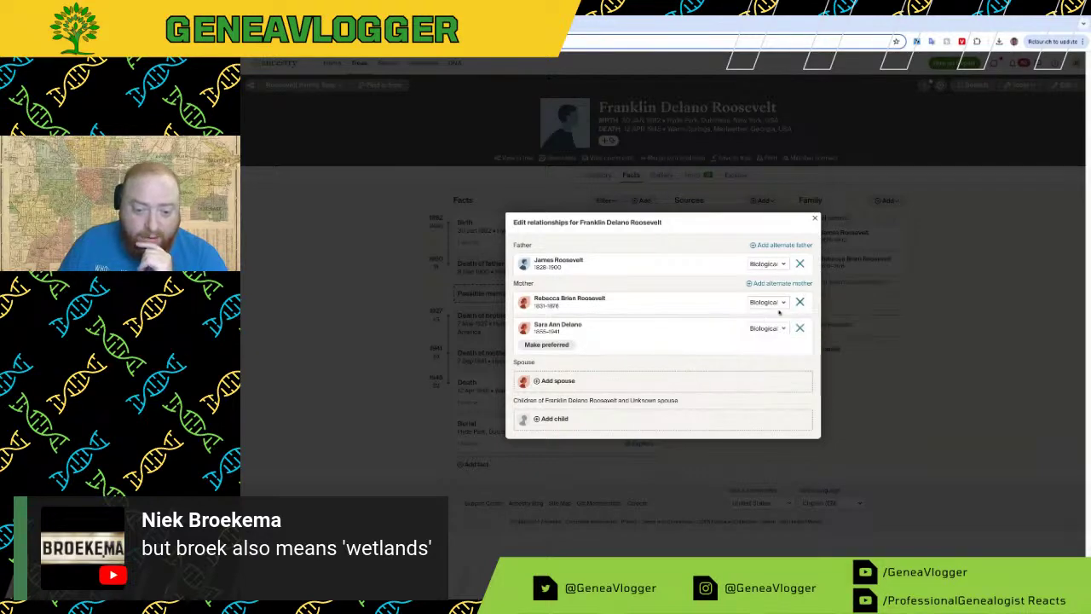
click(813, 218)
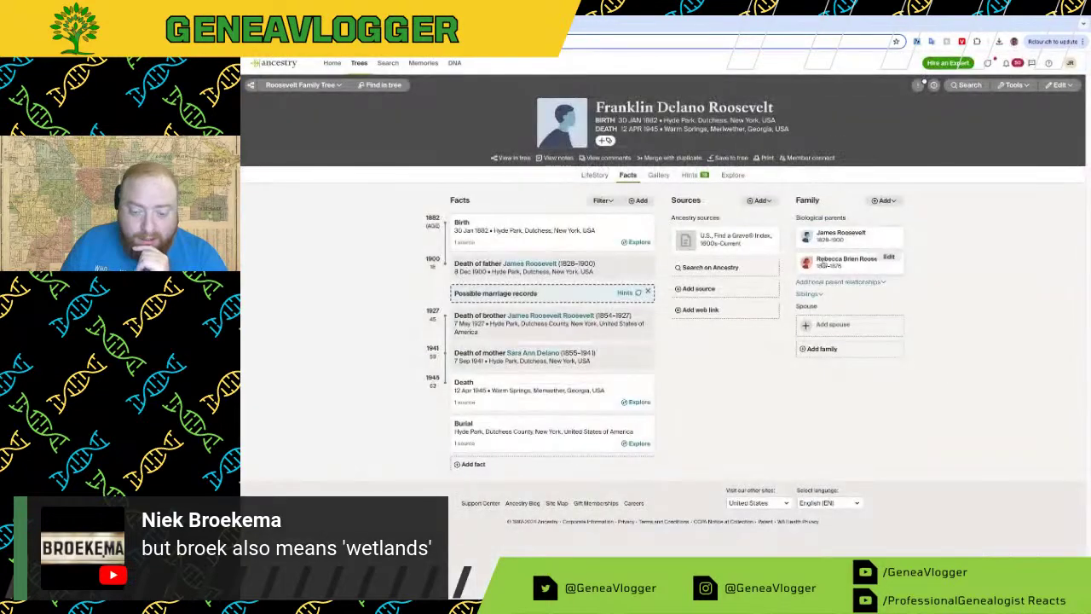
click(323, 84)
click(293, 103)
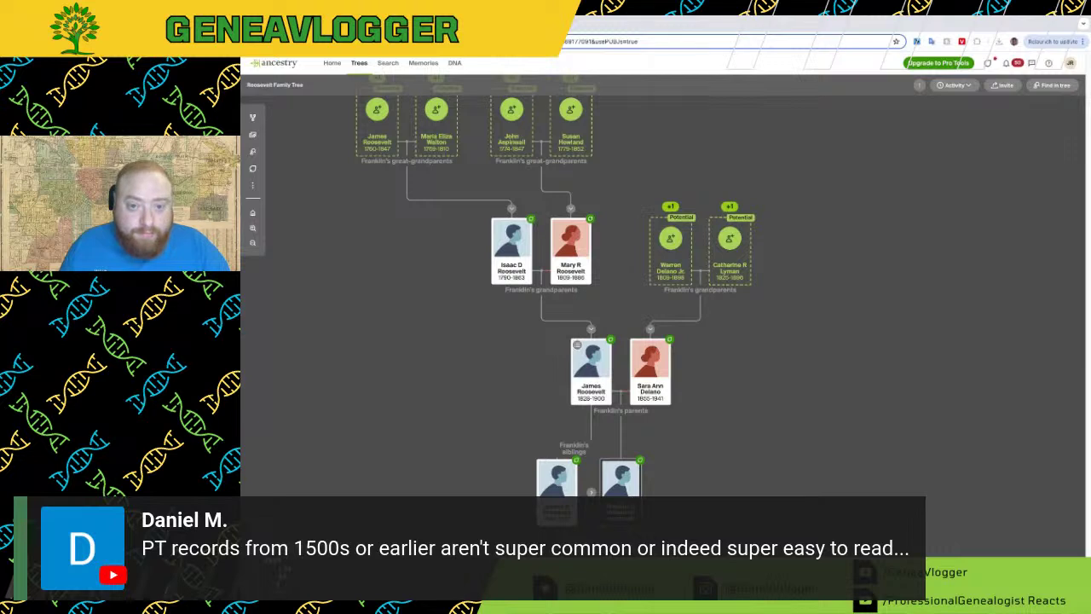
Step: Switch to the Arquivo Nacional Torre do Tombo portal, view its advanced search form, and go back to the simple search
key(ctrl+Tab)
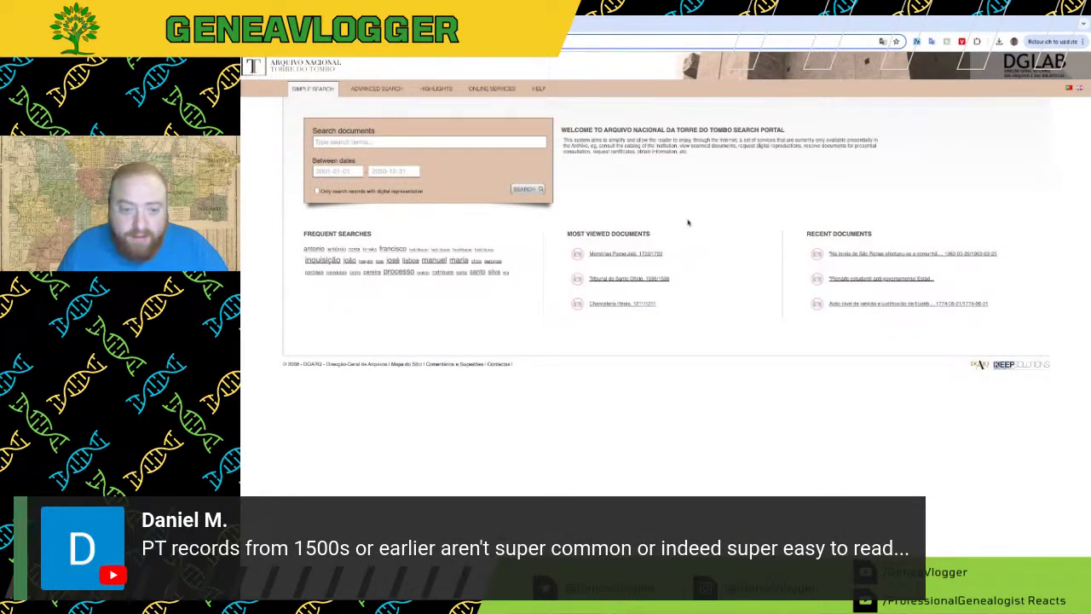
click(374, 88)
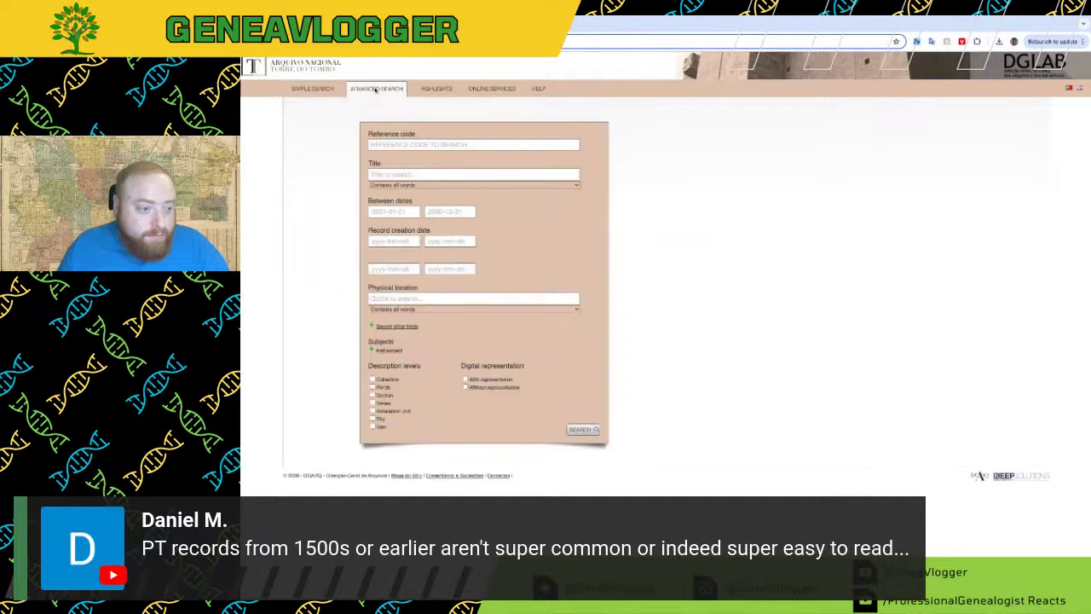
click(324, 96)
Step: Search the archive's documents for "Nunes Vaz" between the dates 1450 and 1600
click(342, 141)
text(Nunes)
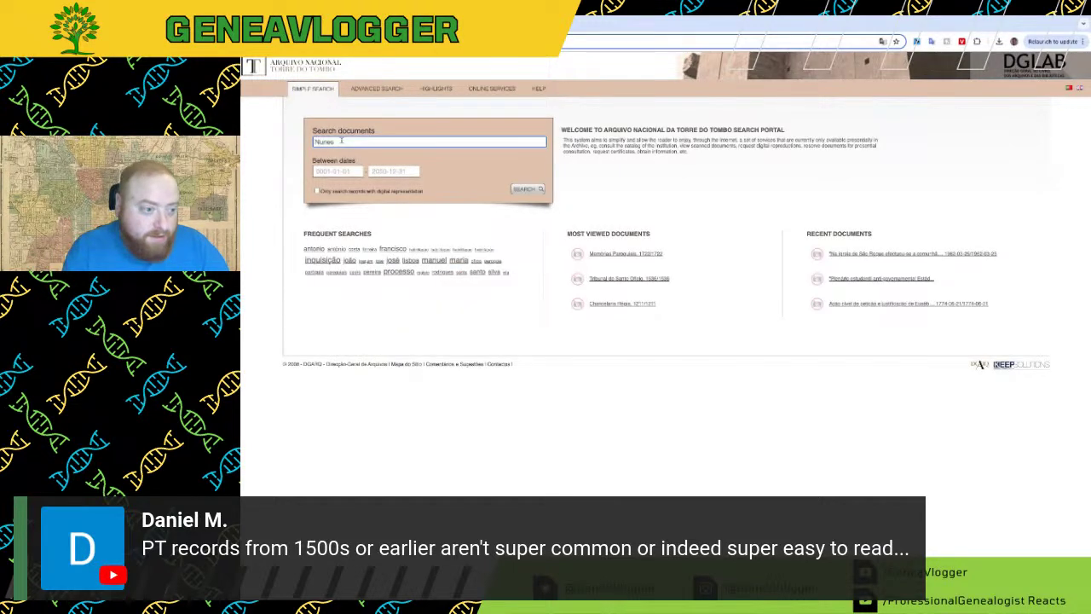
text( Vaz)
click(329, 171)
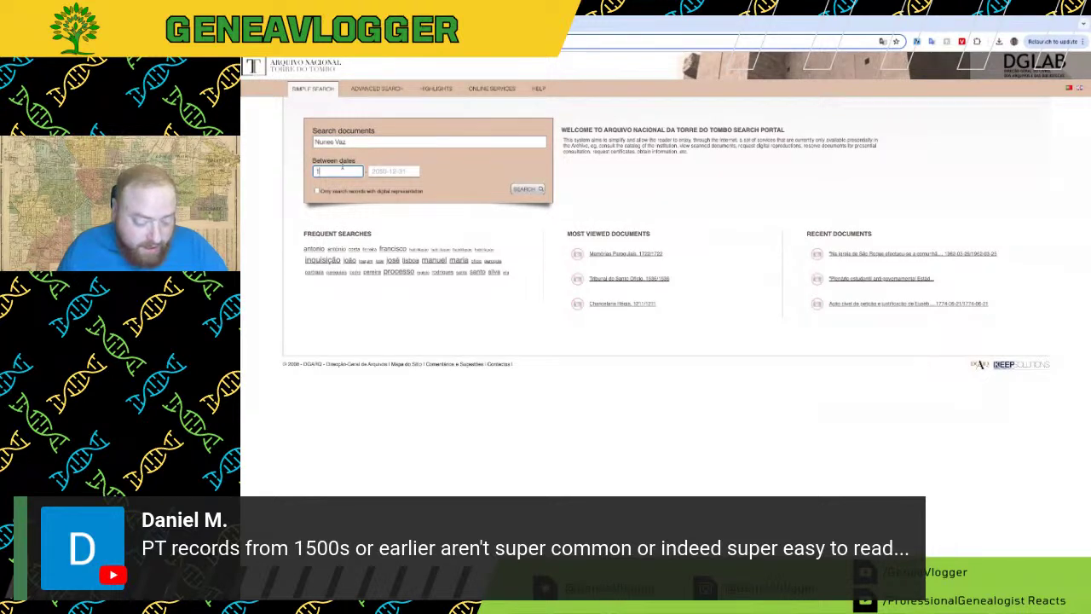
text(1450)
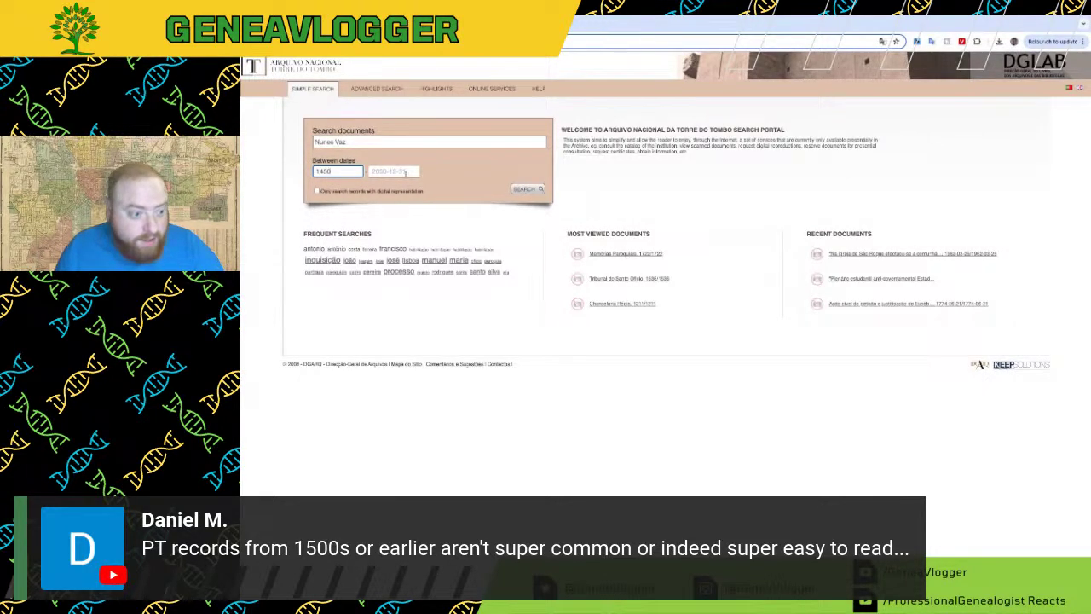
click(405, 172)
text(1600)
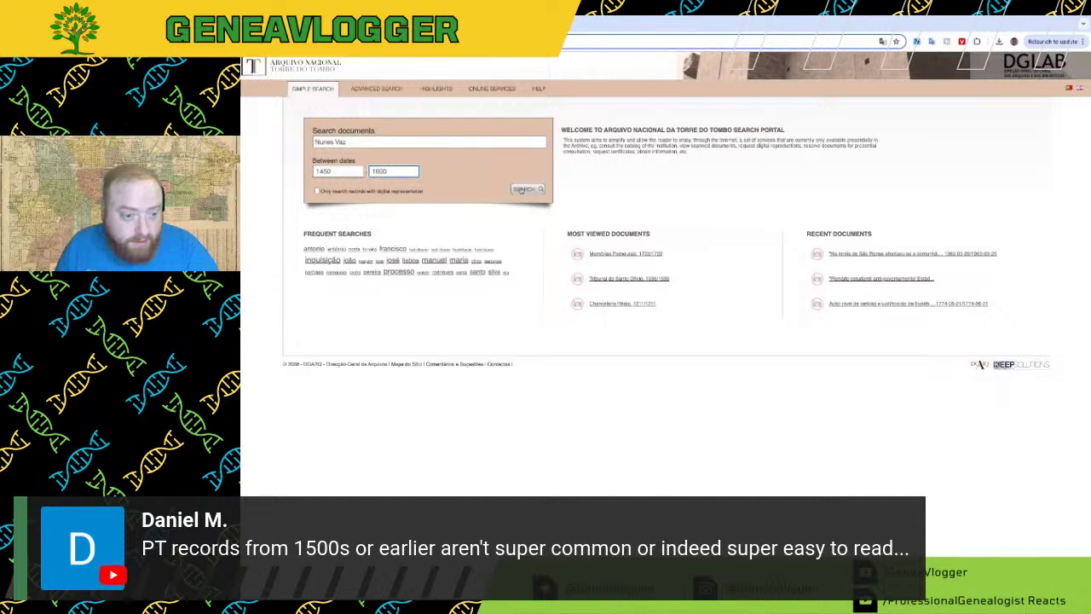
click(521, 190)
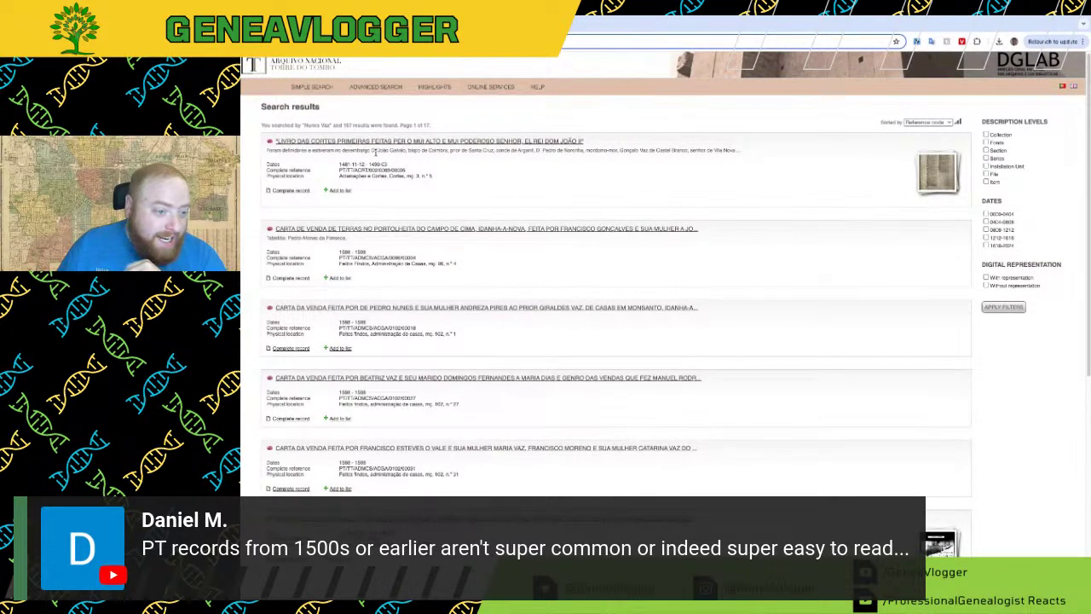
Step: Open the "Livro das Cortes Primeiras" record, view its digital representation, and display scan m0014
click(373, 143)
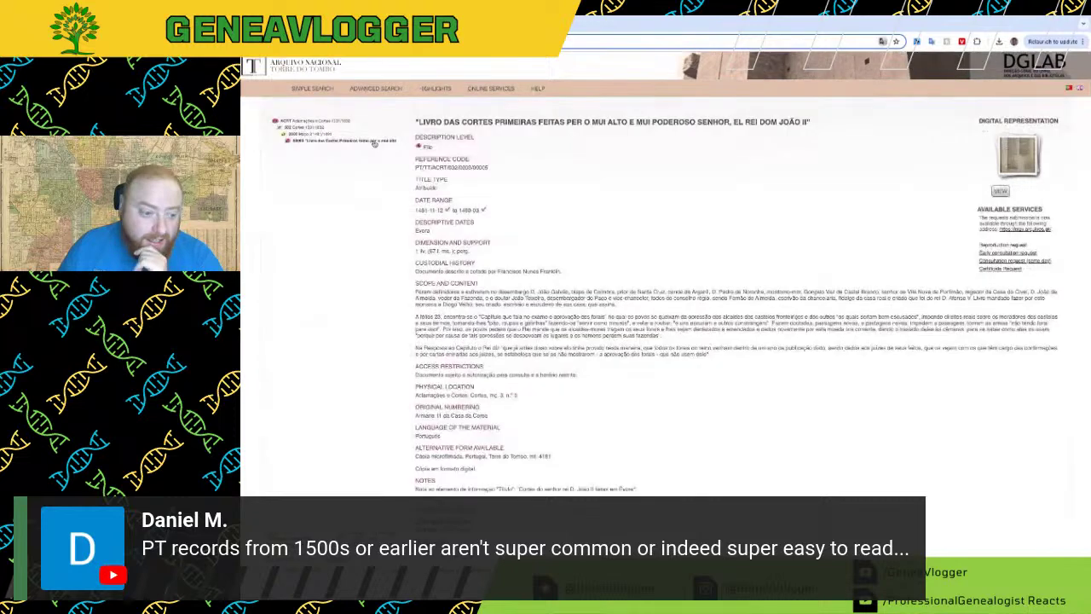
click(1023, 156)
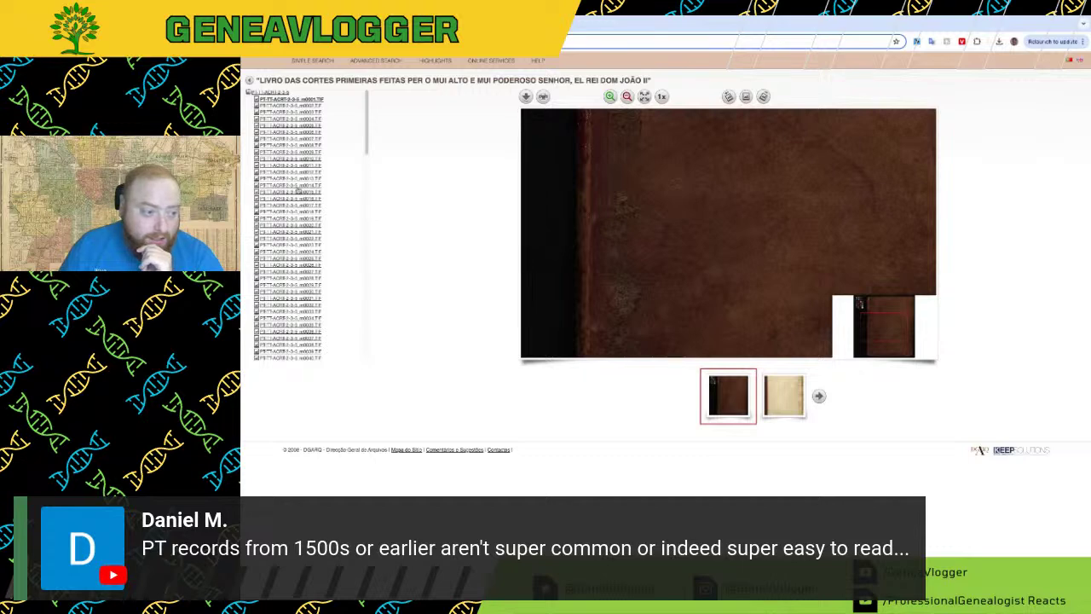
click(298, 187)
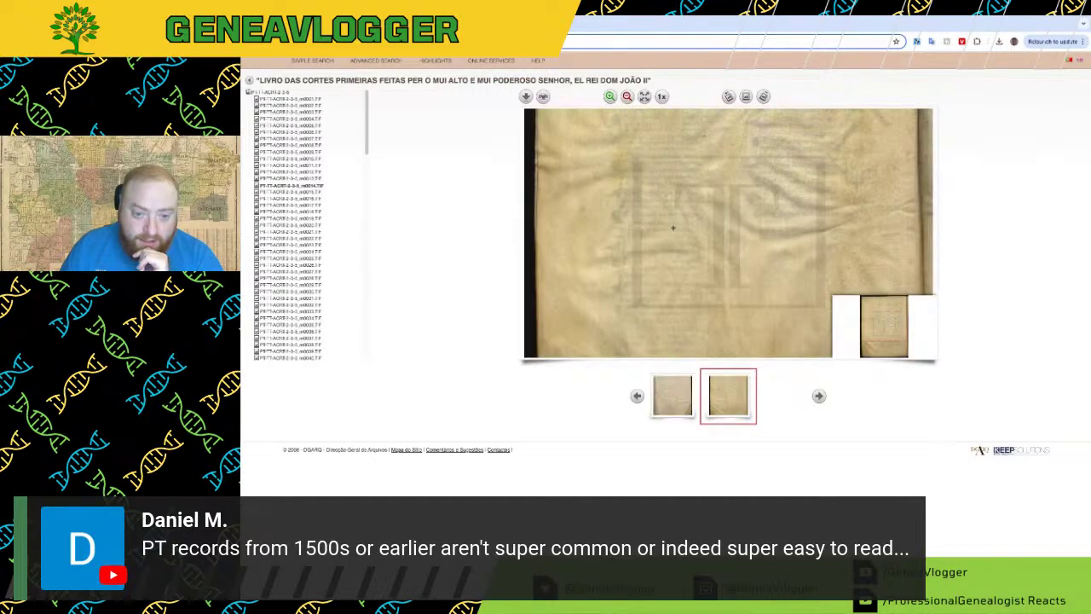
Step: Page through the following scans, open scan m0034, and examine the handwritten chapter heading and opening text up close
click(818, 396)
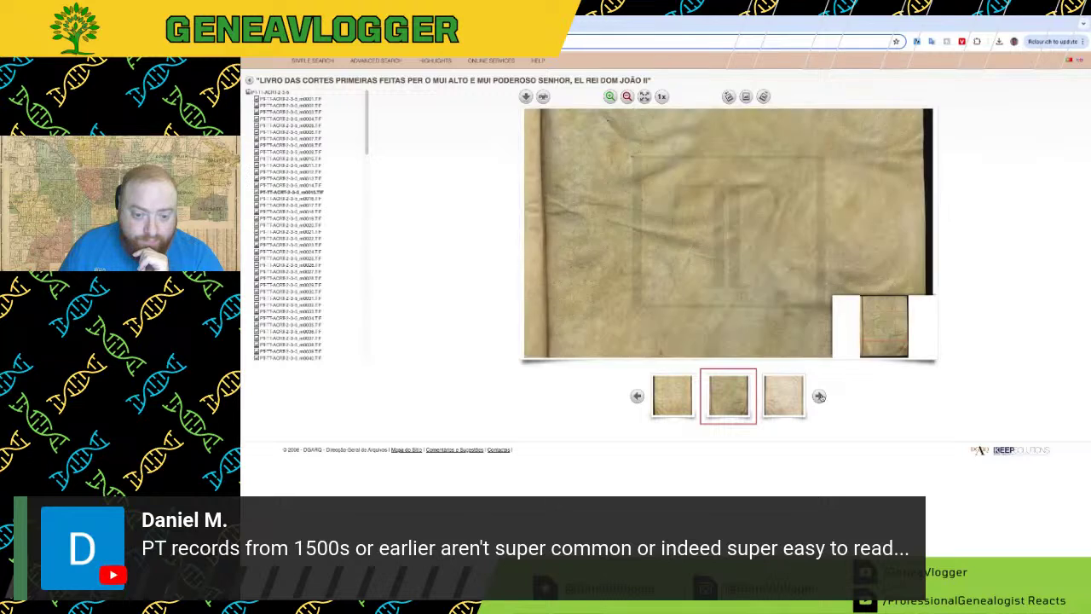
click(818, 395)
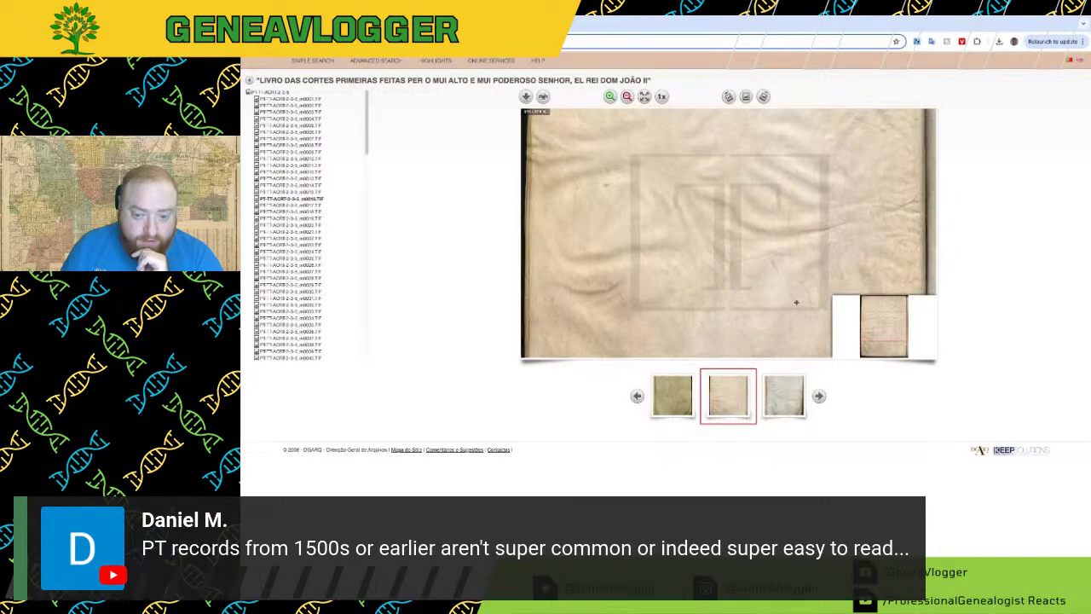
click(818, 396)
click(290, 317)
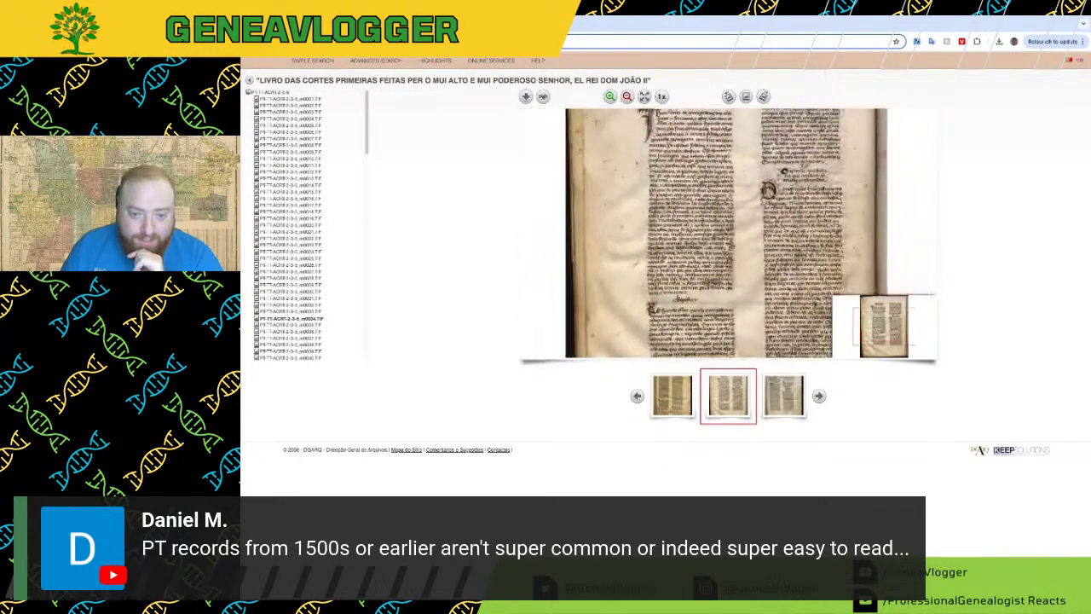
scroll(725, 212, up, 5)
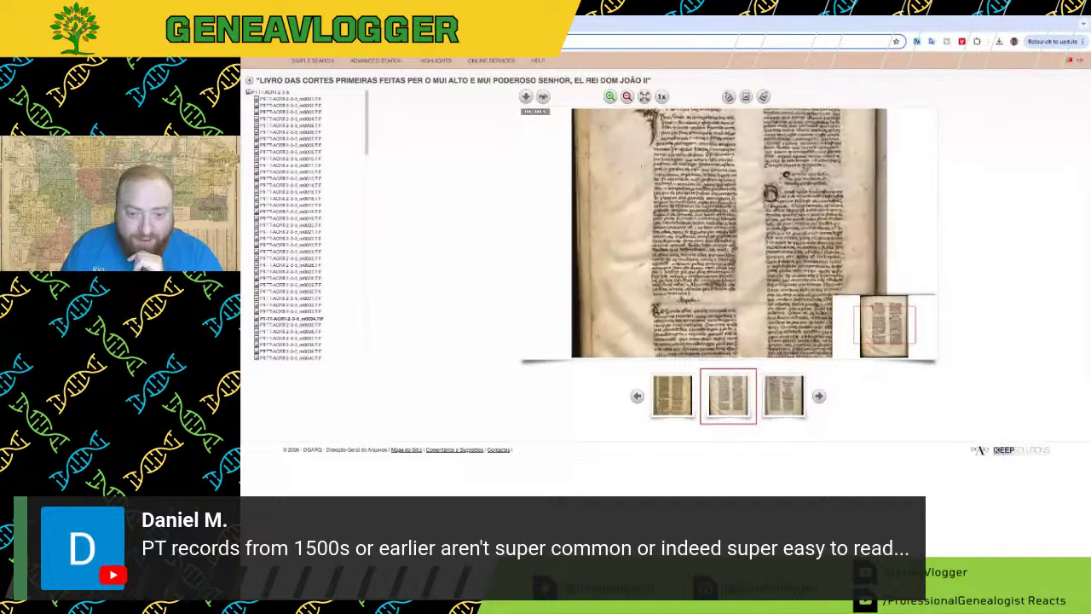
drag(699, 170, 747, 278)
drag(724, 196, 722, 272)
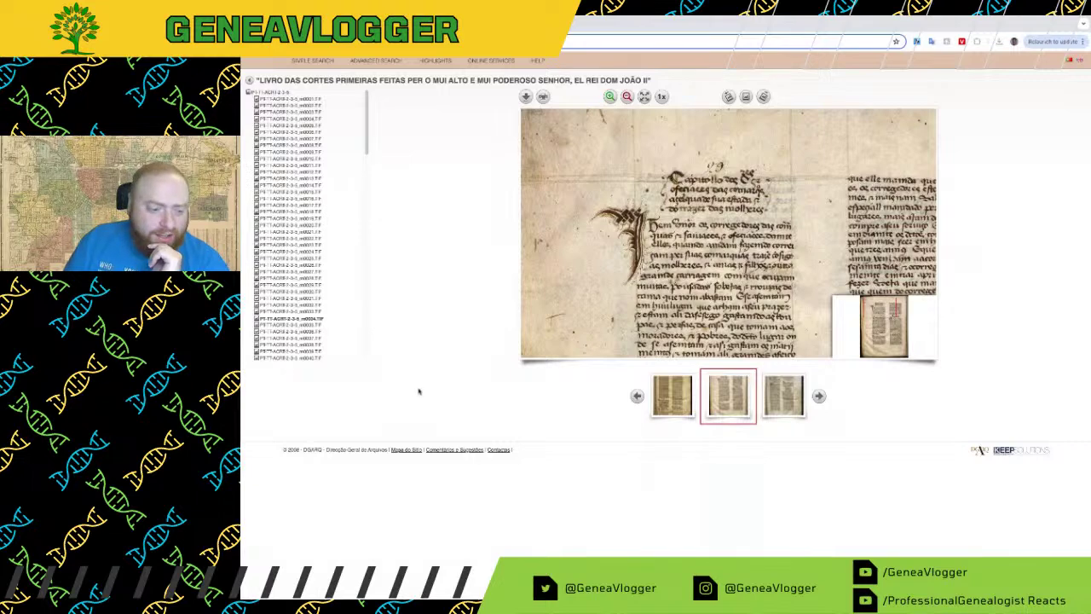
Step: Switch back to the Roosevelt Family Tree on Ancestry and open the hints of Isaac Daniel Roosevelt, Franklin's paternal grandfather
drag(712, 333, 684, 135)
scroll(309, 341, down, 1)
click(304, 265)
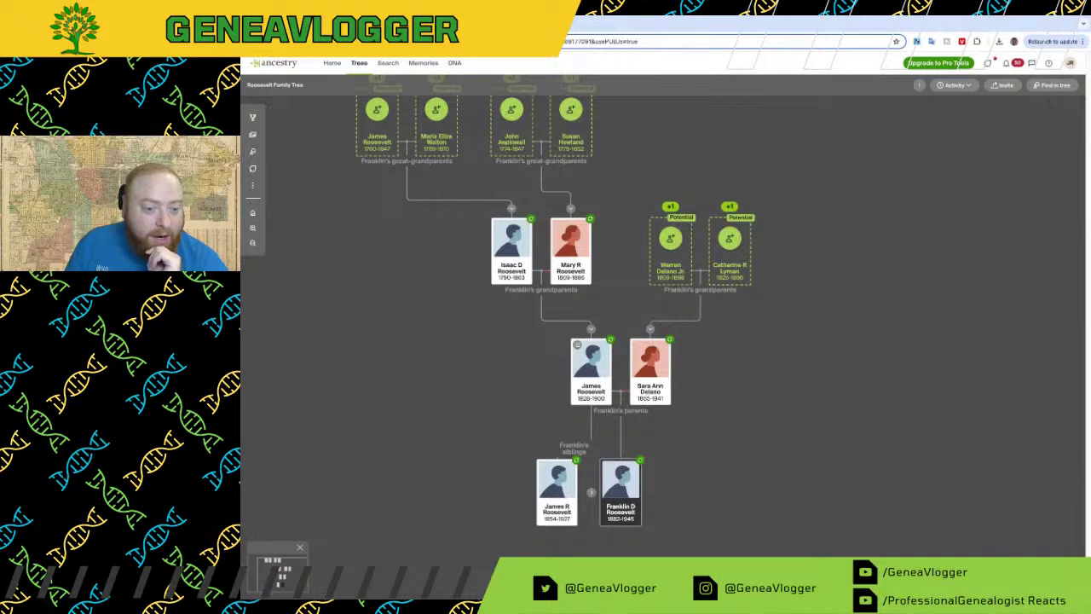
drag(410, 223, 547, 368)
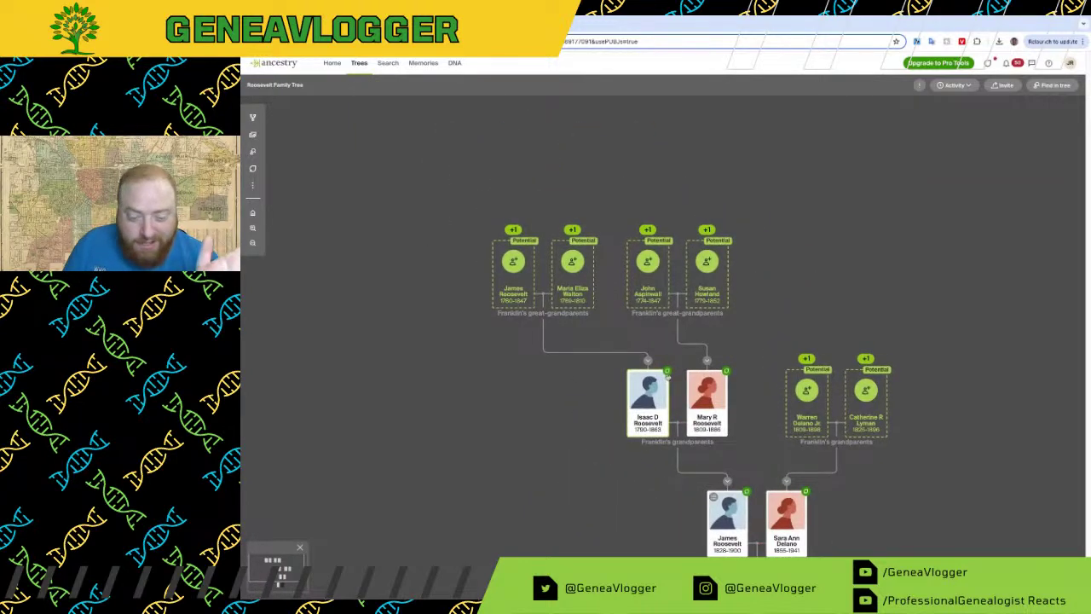
click(669, 376)
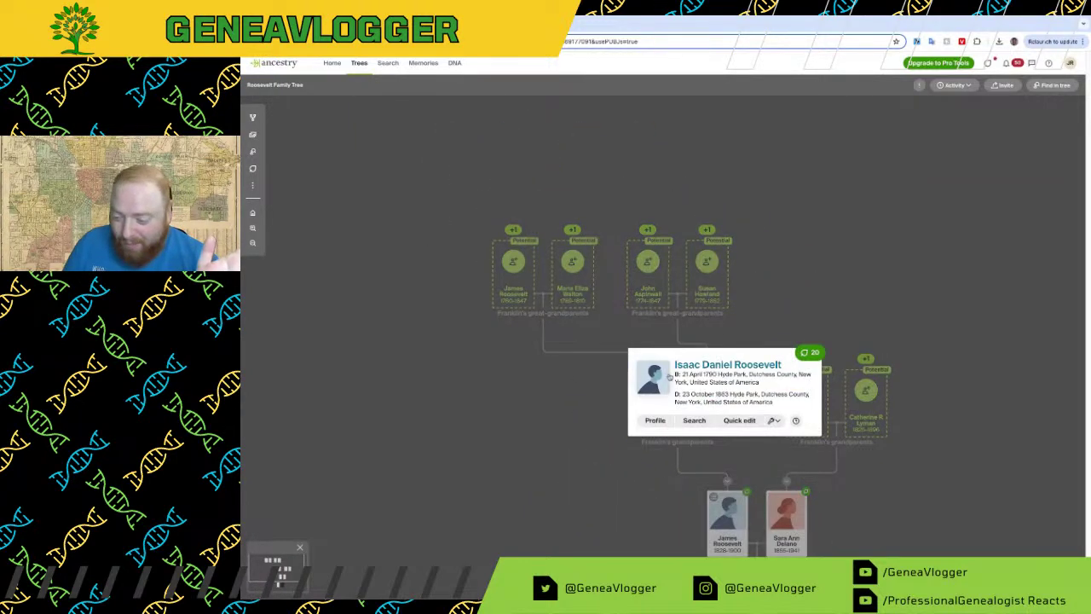
click(812, 357)
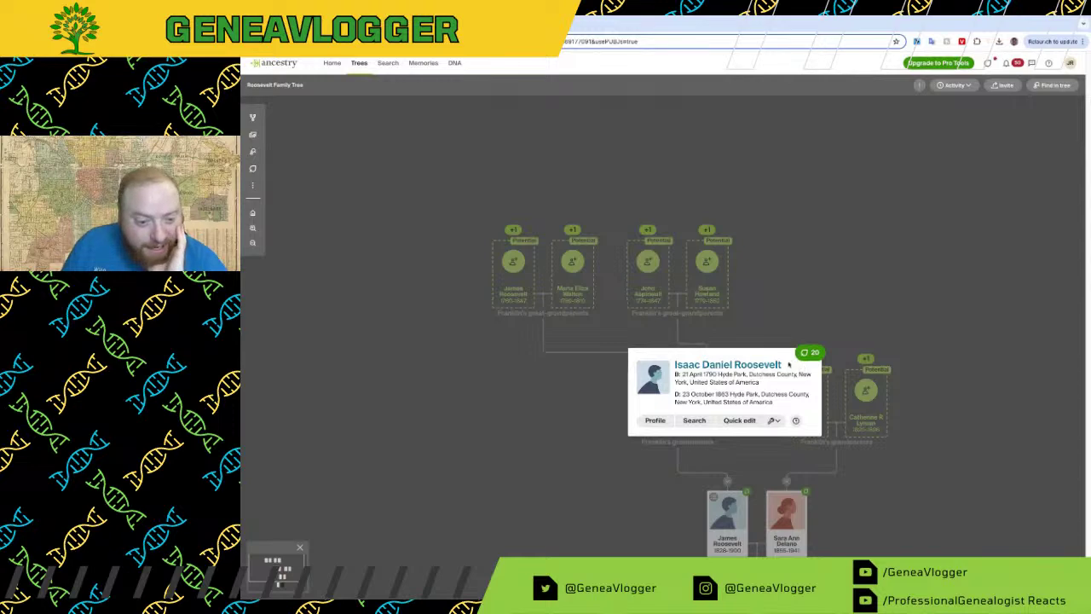
Step: Open the "Dr Isaac Daniel Roosevelt" member photo hint submitted 4/22/2023, view the portrait at full size, and close the viewer
scroll(656, 424, down, 1)
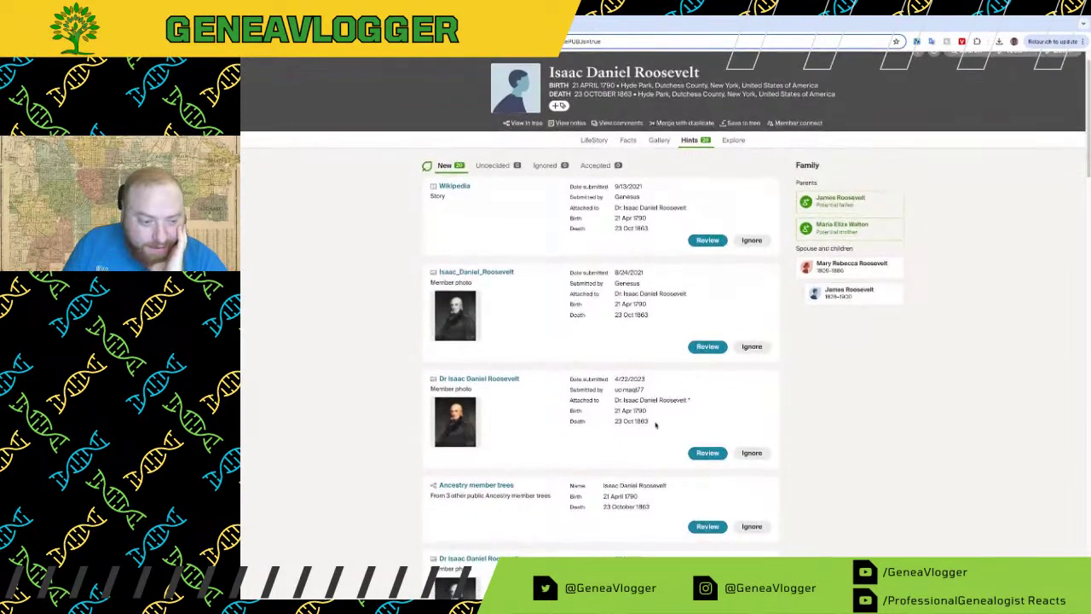
scroll(655, 423, down, 1)
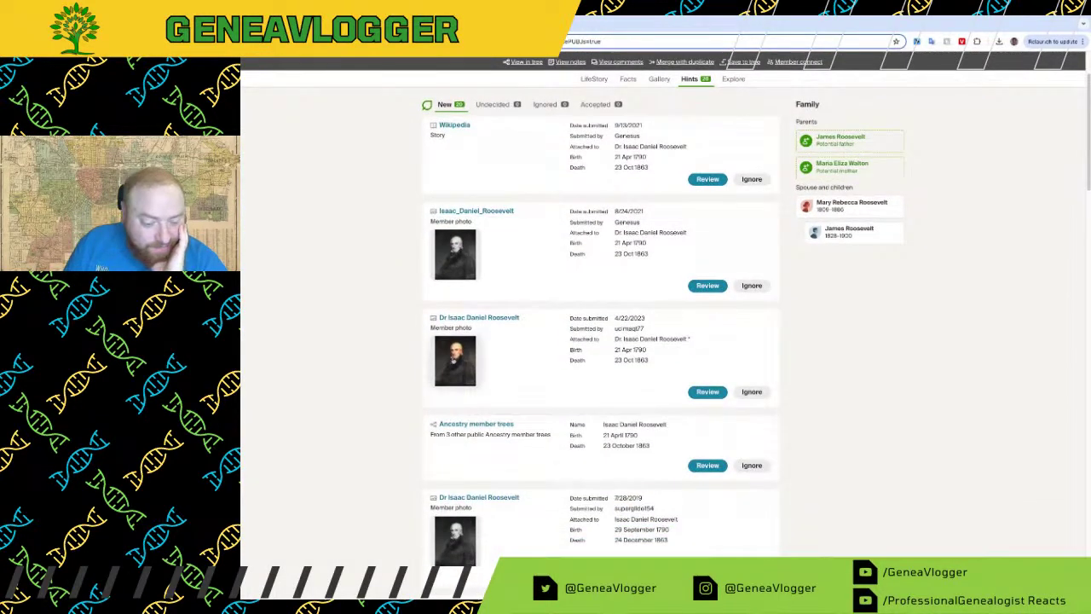
click(454, 360)
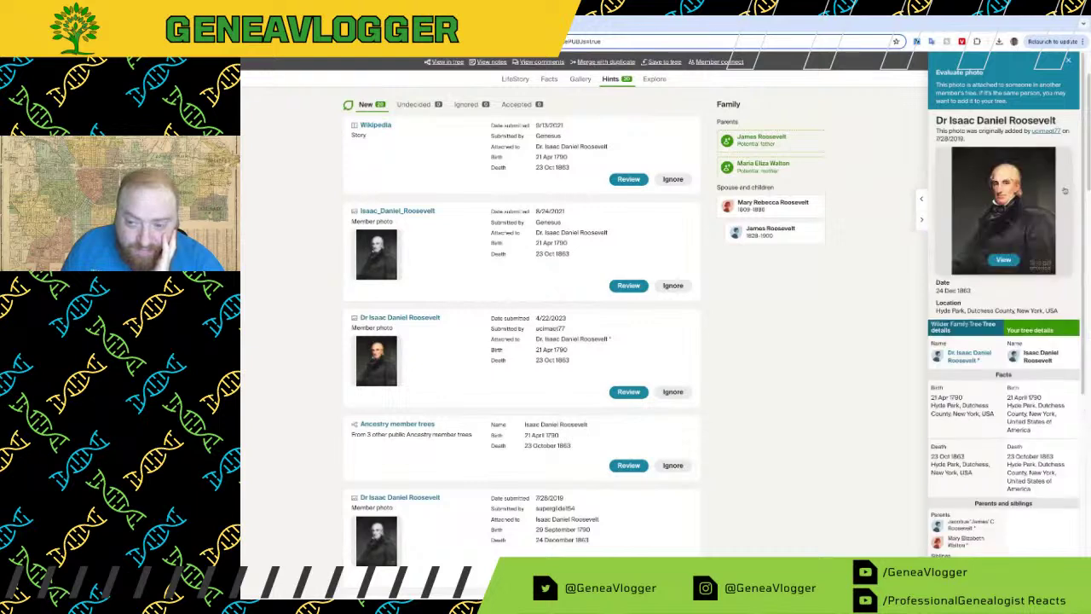
click(1033, 208)
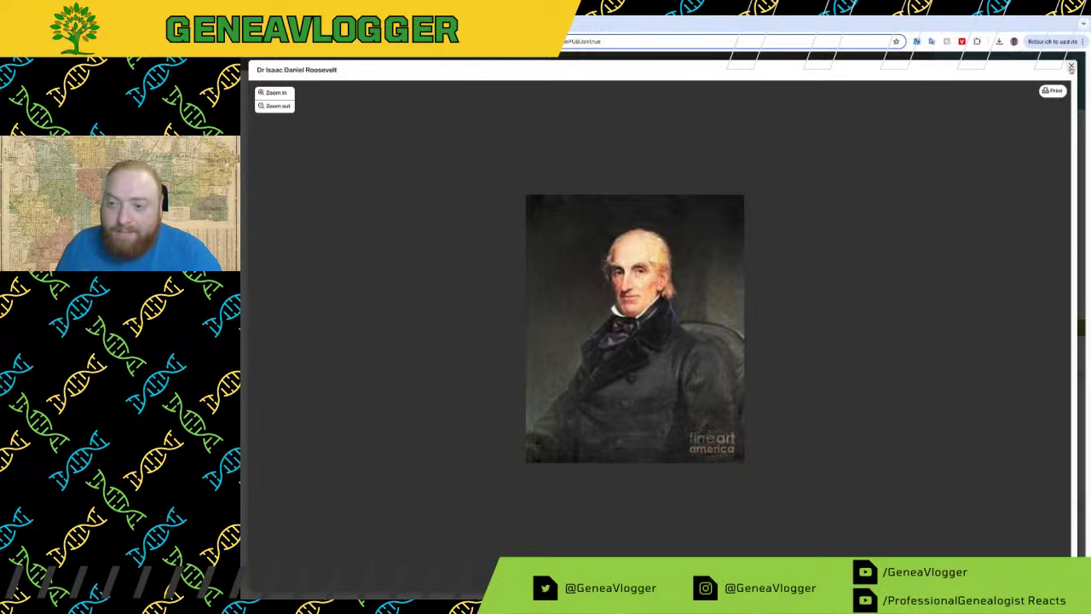
click(1071, 65)
scroll(791, 236, down, 2)
scroll(786, 244, up, 3)
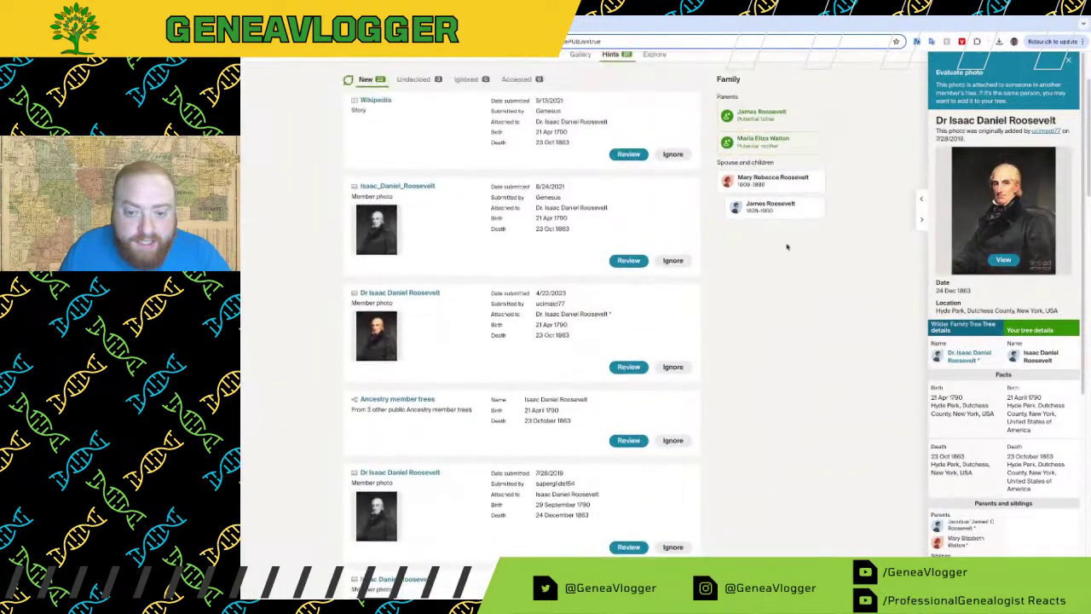
Step: Go through the remaining photo and record hints and open the U.S., Dutch Reformed Church Records hint for review
scroll(803, 413, down, 5)
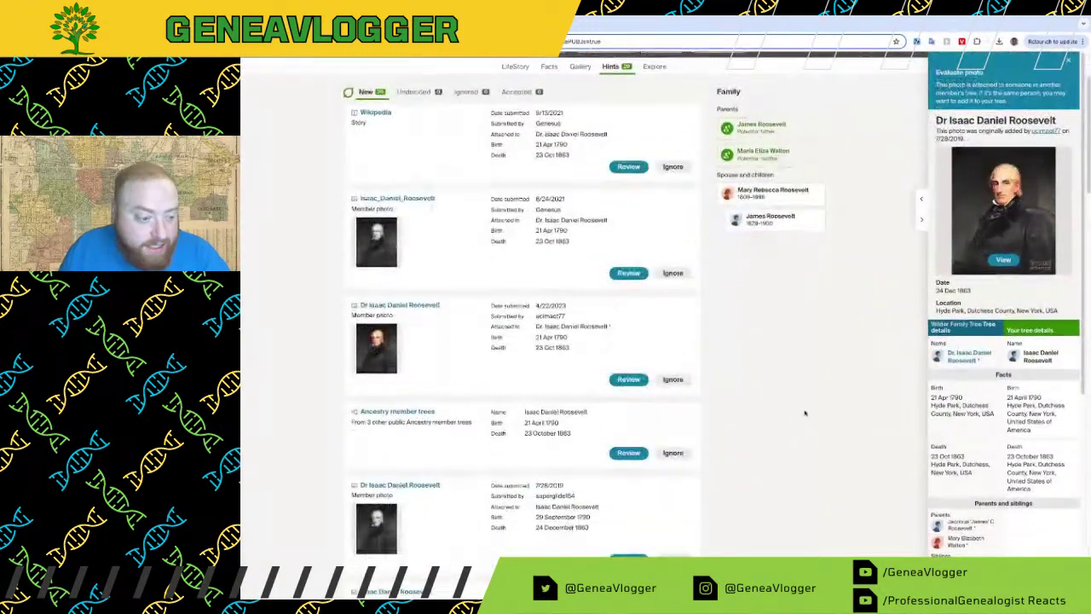
scroll(804, 414, down, 3)
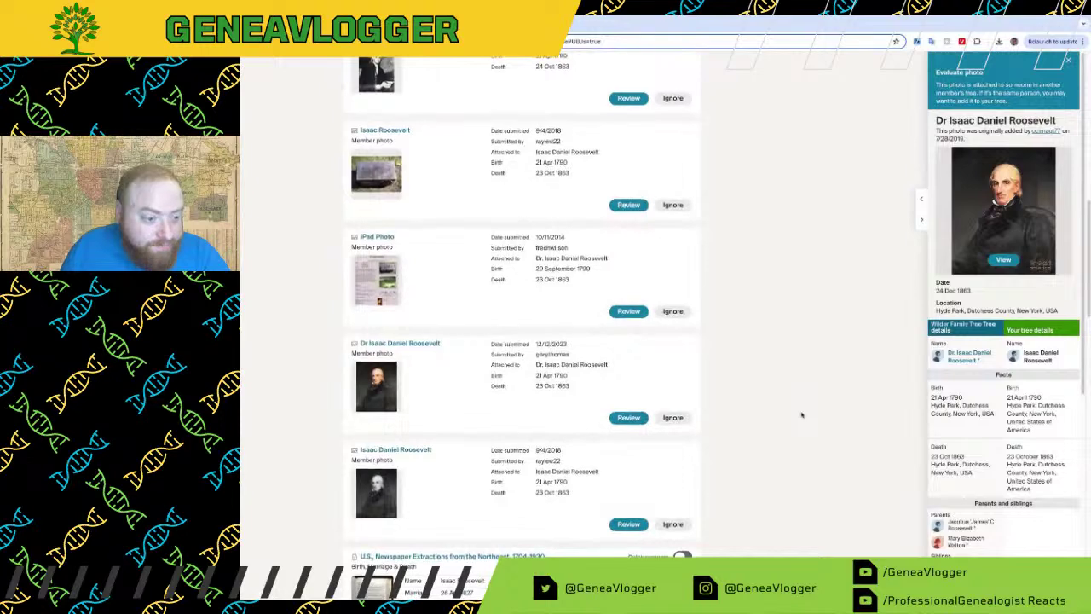
scroll(801, 415, down, 10)
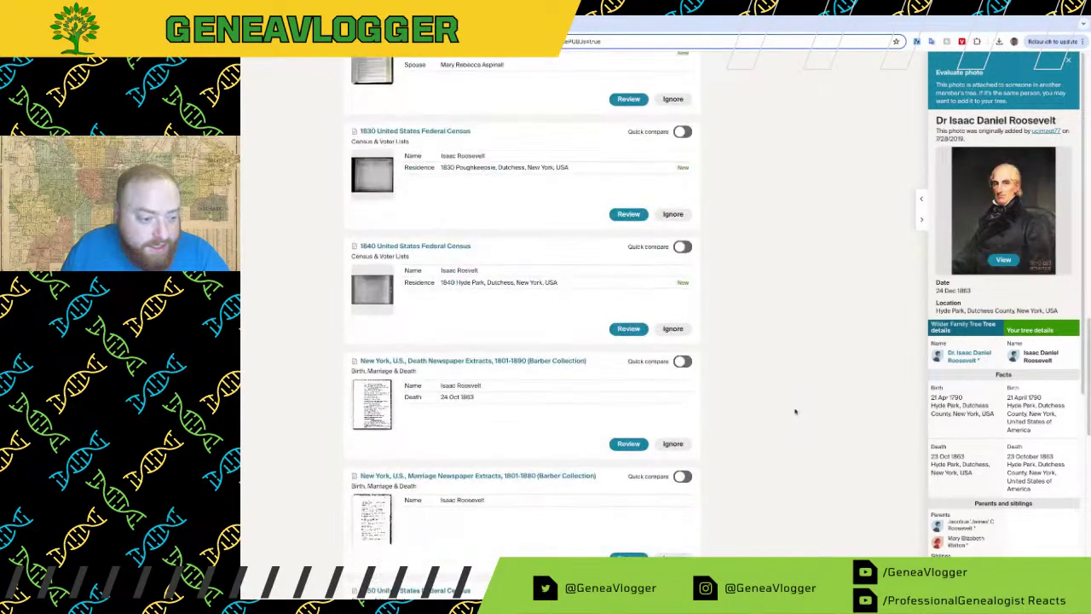
scroll(795, 412, down, 6)
scroll(795, 412, down, 2)
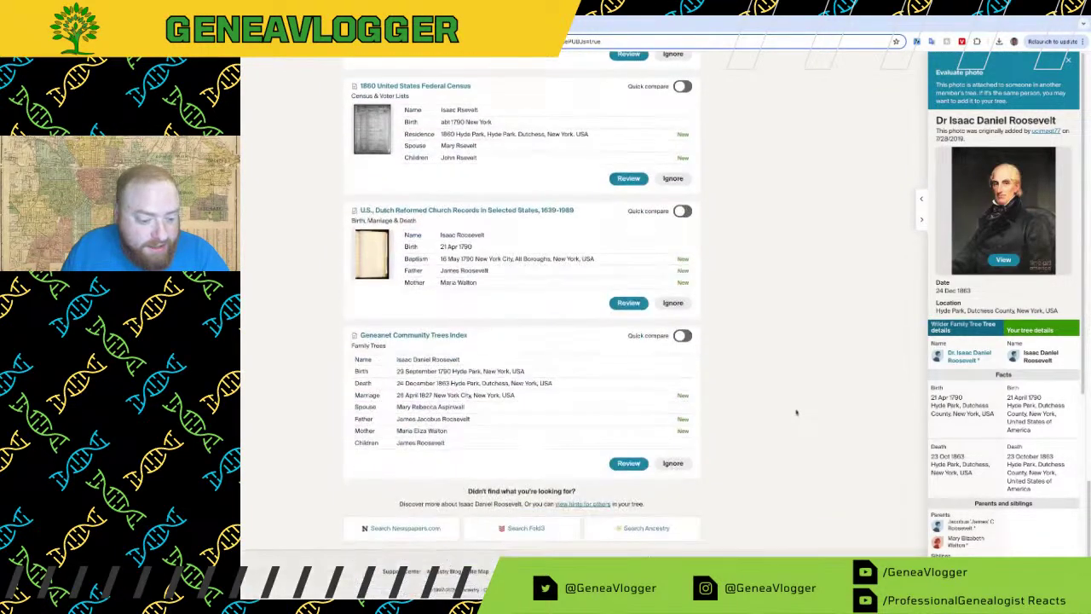
scroll(795, 413, up, 4)
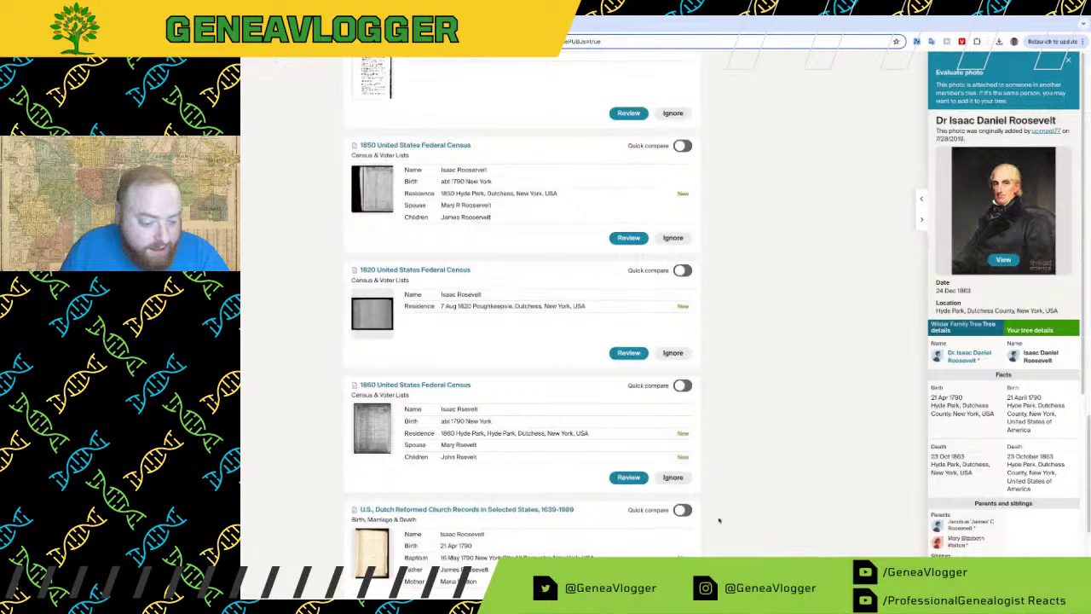
scroll(719, 516, down, 1)
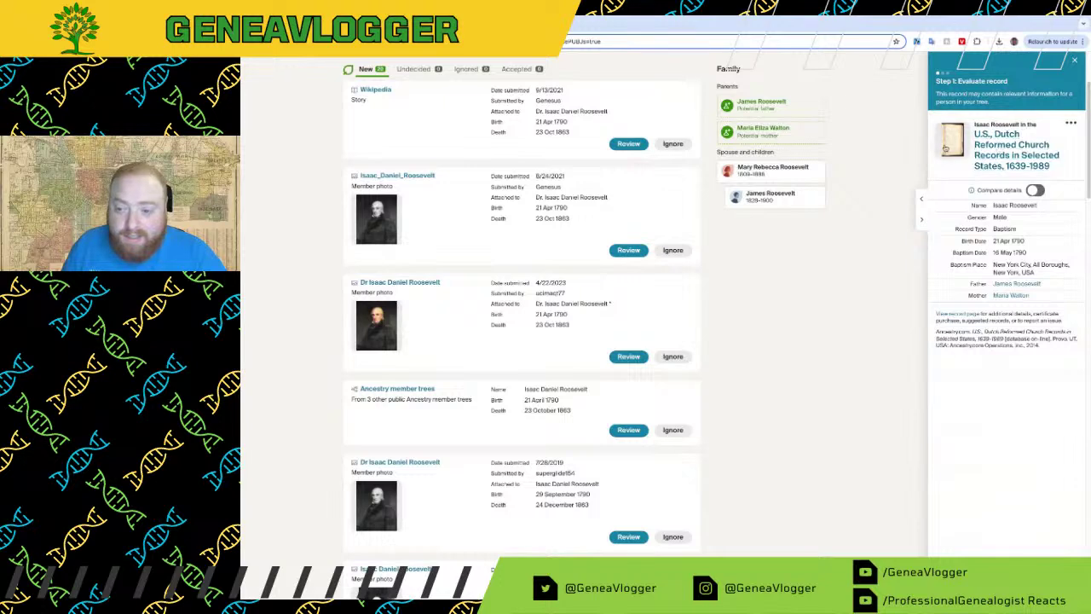
Step: View the church record's image, examine the Roosevelt baptism entry on page 265 up close, and close the image
click(945, 149)
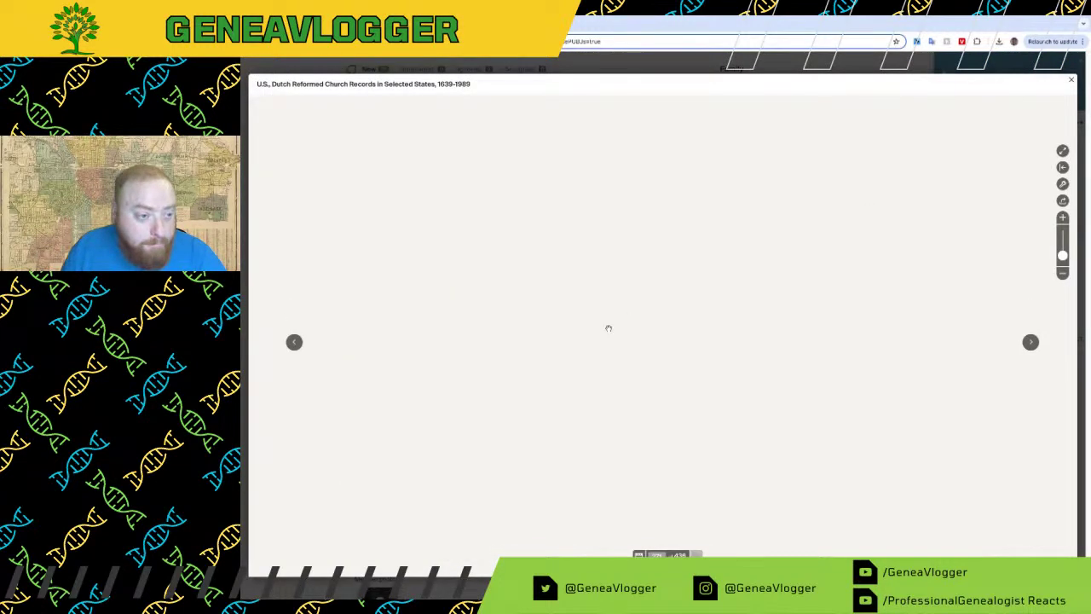
scroll(596, 342, down, 2)
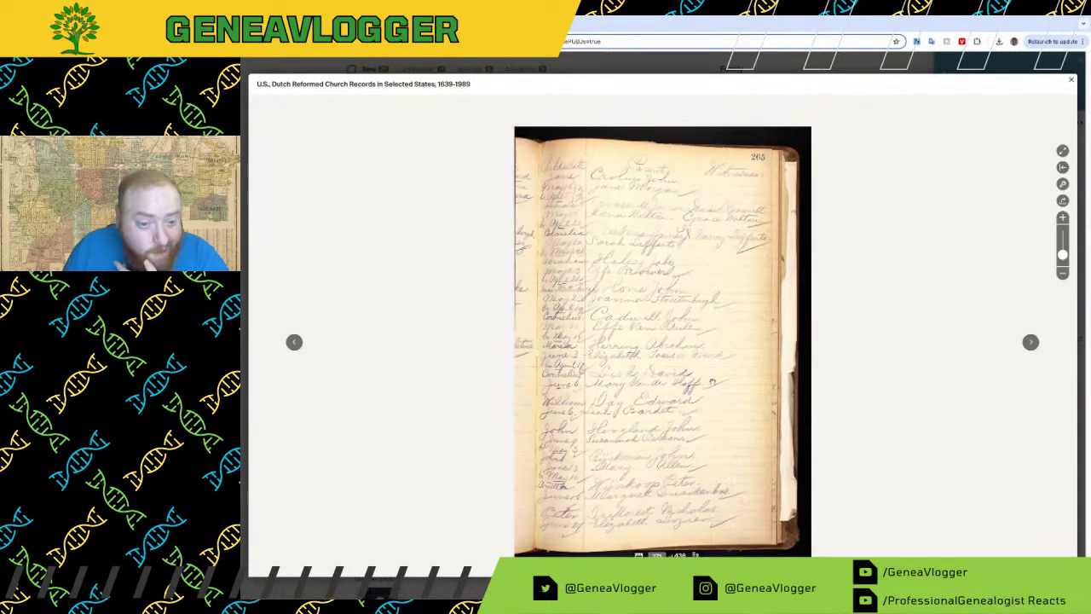
scroll(659, 233, up, 1)
scroll(658, 233, up, 2)
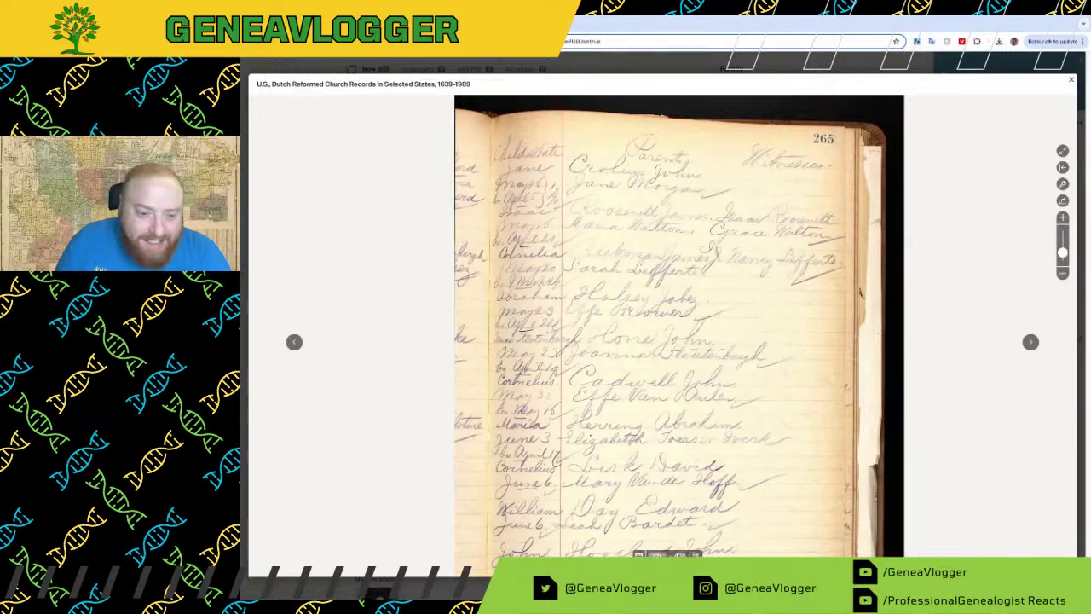
scroll(656, 292, down, 2)
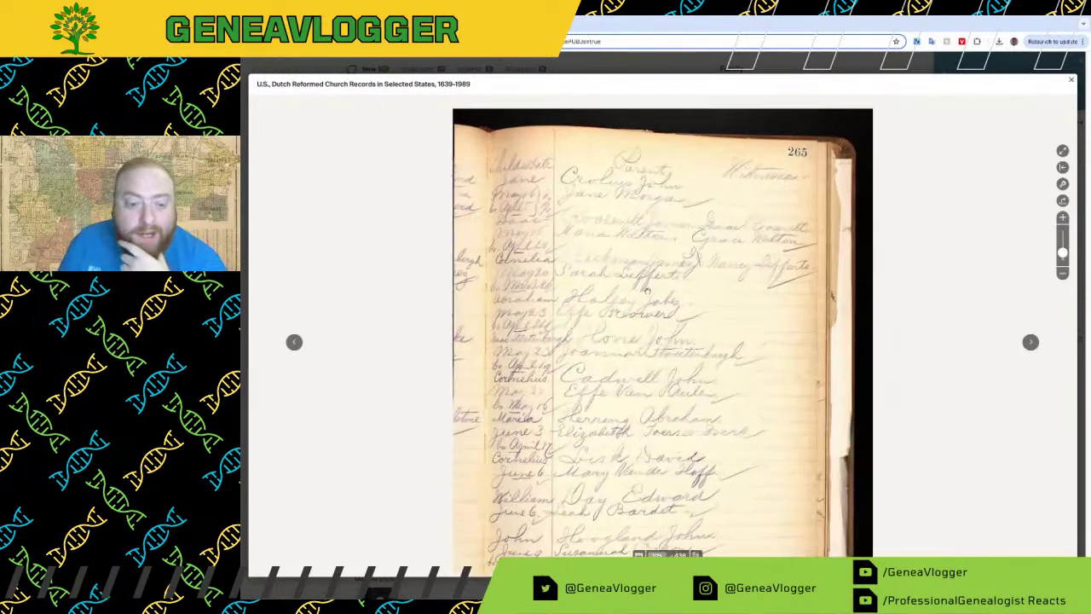
scroll(630, 215, up, 1)
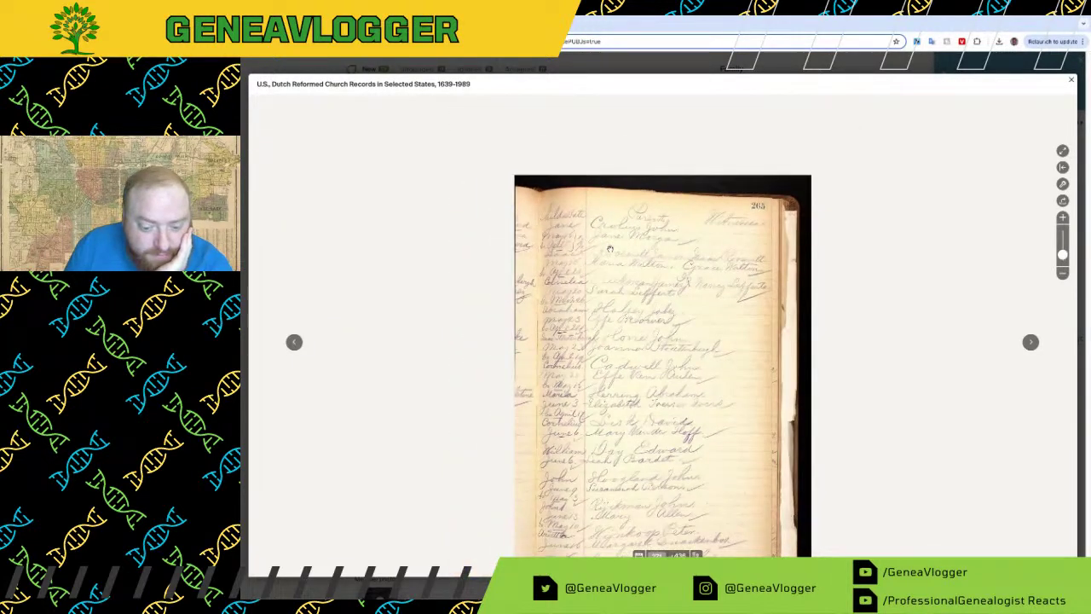
scroll(605, 234, up, 3)
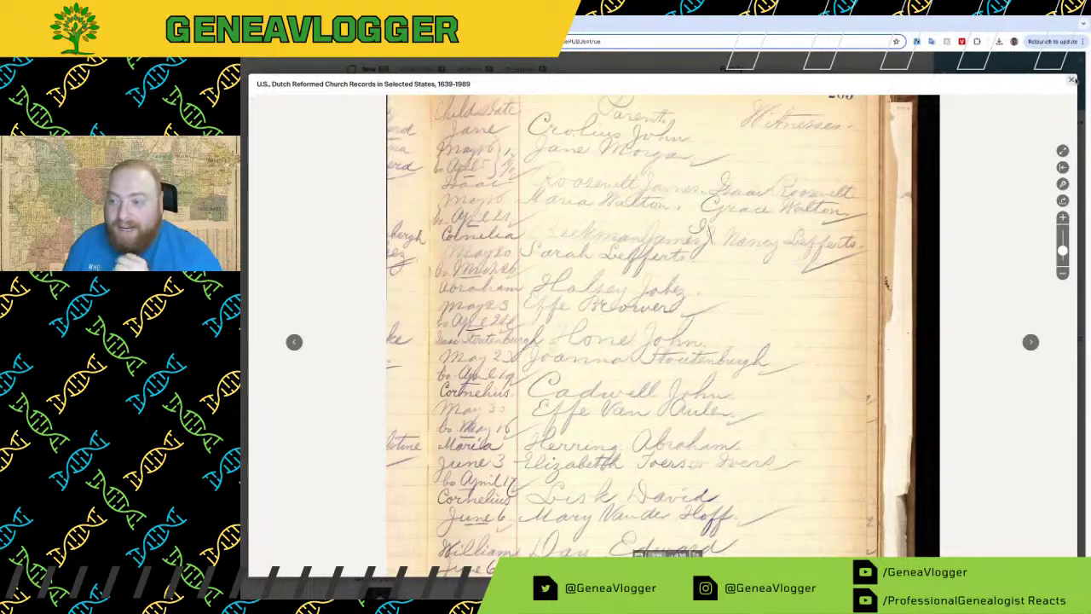
click(1071, 79)
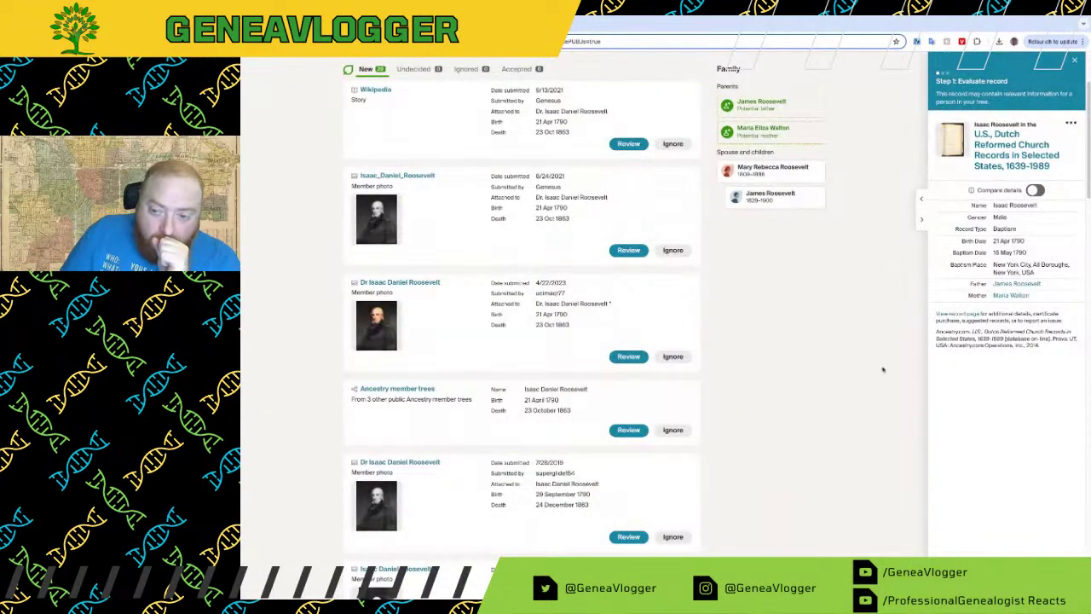
Step: Accept the Dutch Reformed Church record hint, adding the 16 May 1790 baptism in New York City to Isaac's facts
click(980, 575)
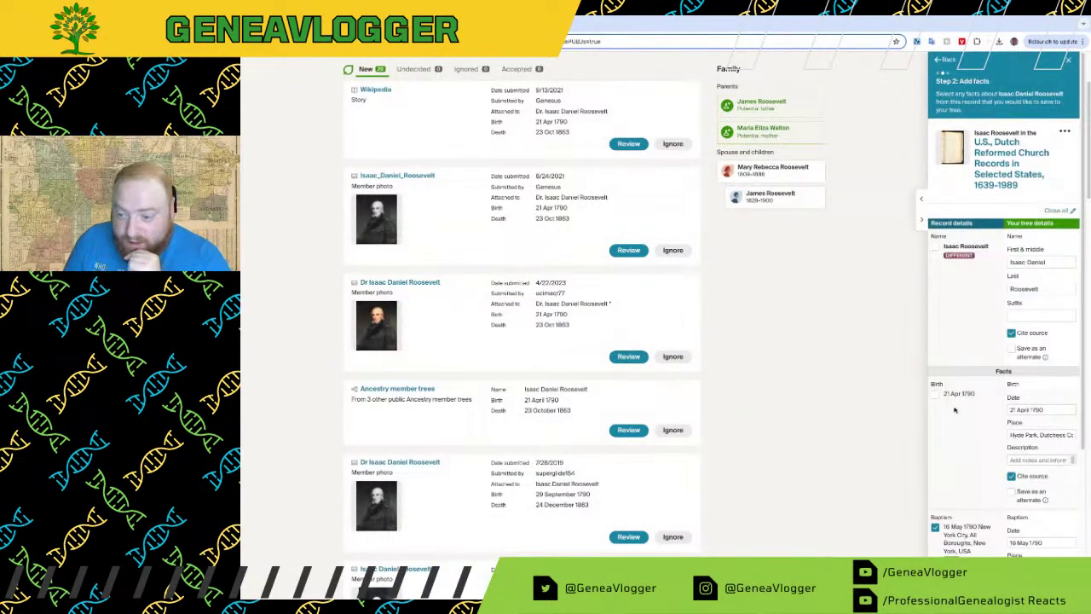
scroll(955, 416, down, 3)
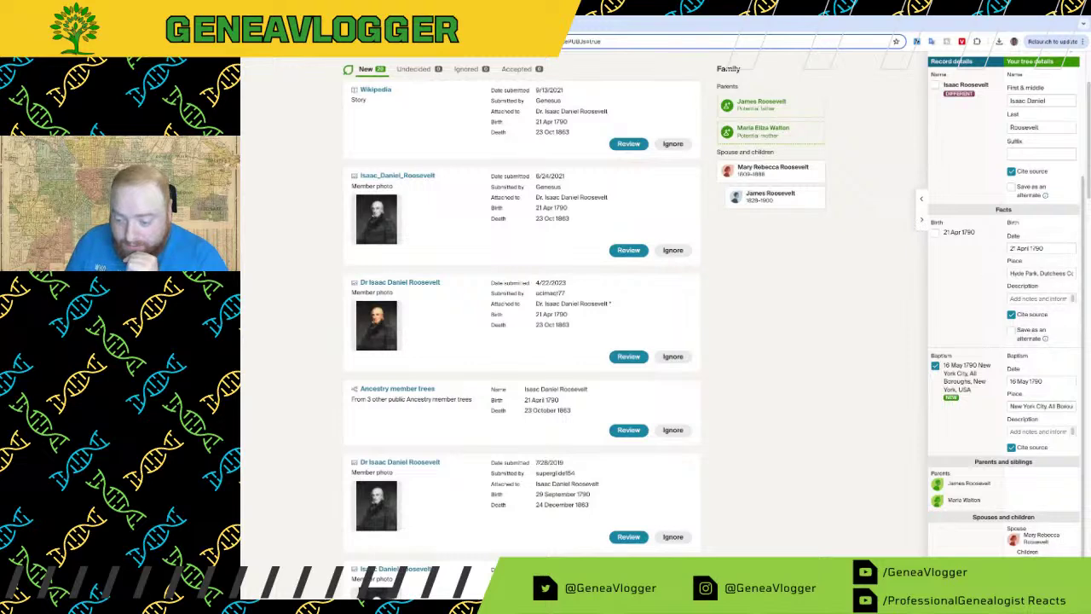
click(980, 575)
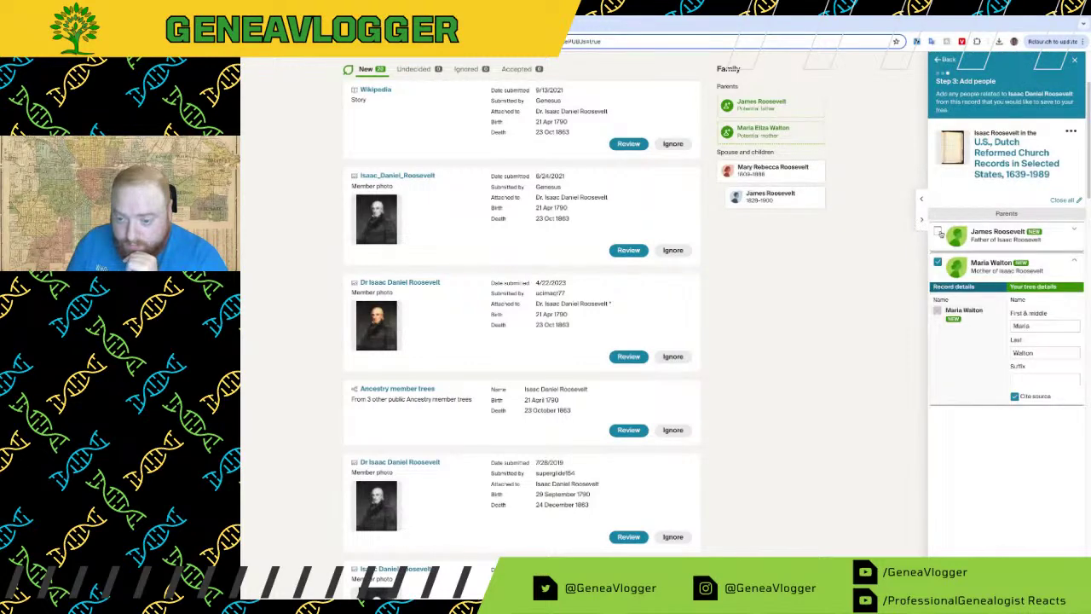
scroll(995, 452, down, 2)
Step: Go back through Isaac's remaining hints and open the U.S., Newspaper Extractions from the Northeast, 1704-1930 marriage hint for review
scroll(995, 453, down, 5)
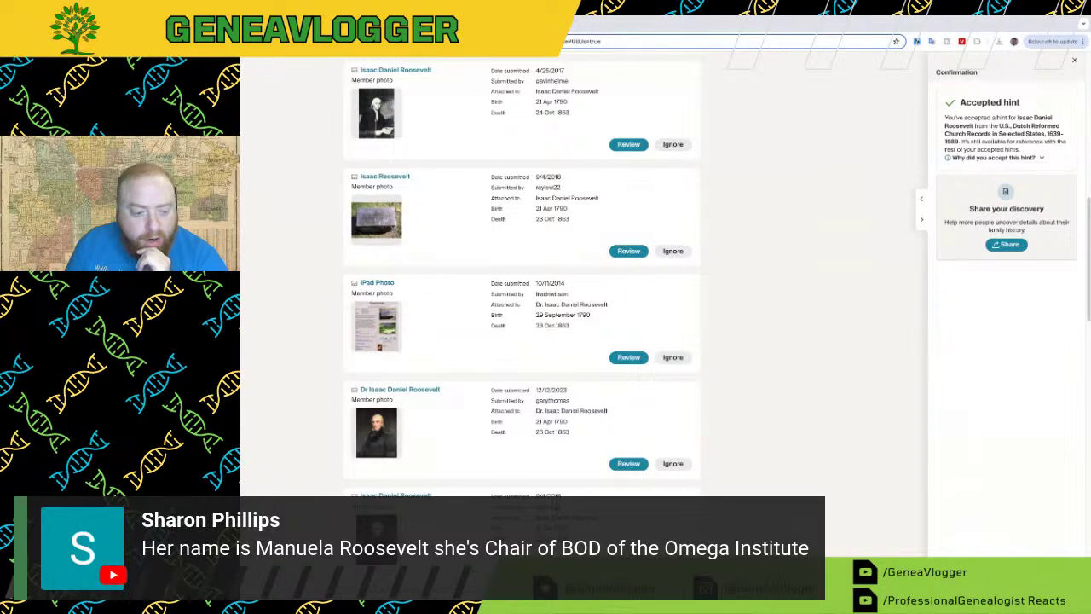
scroll(651, 415, up, 8)
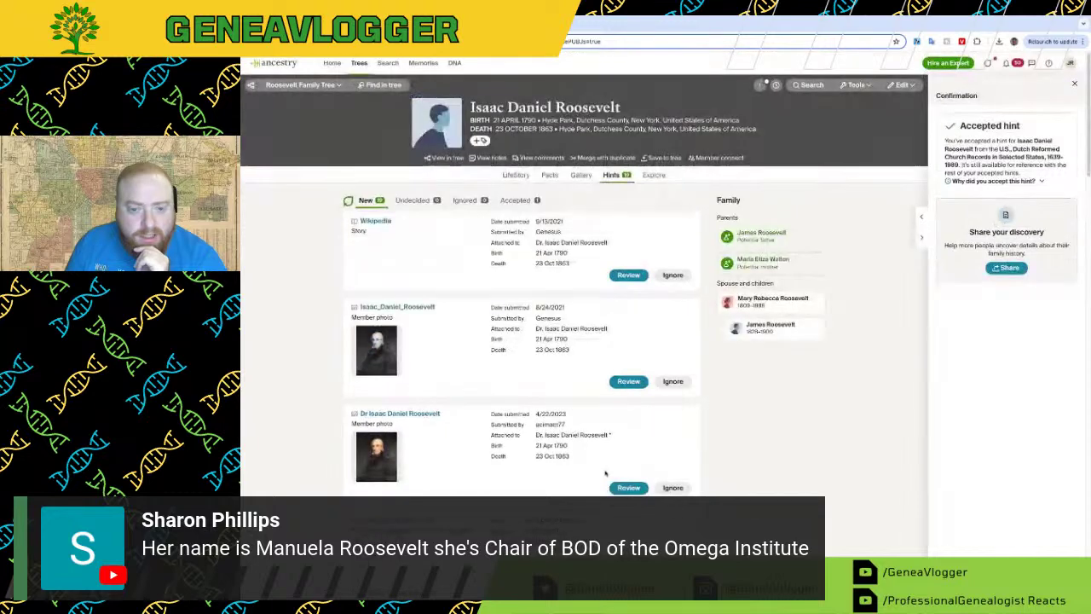
scroll(852, 435, down, 1)
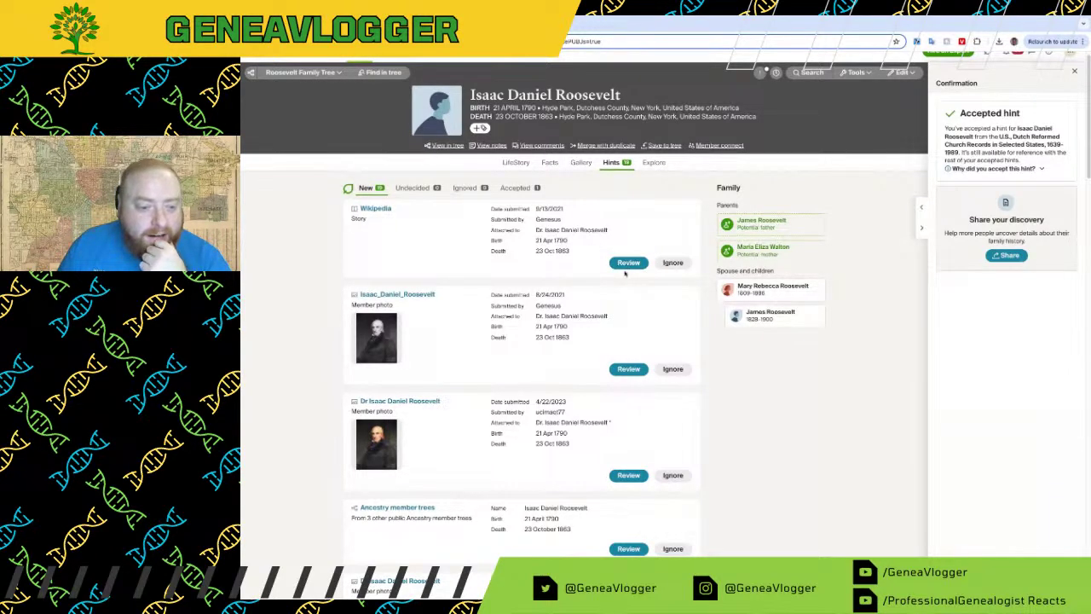
scroll(529, 418, down, 7)
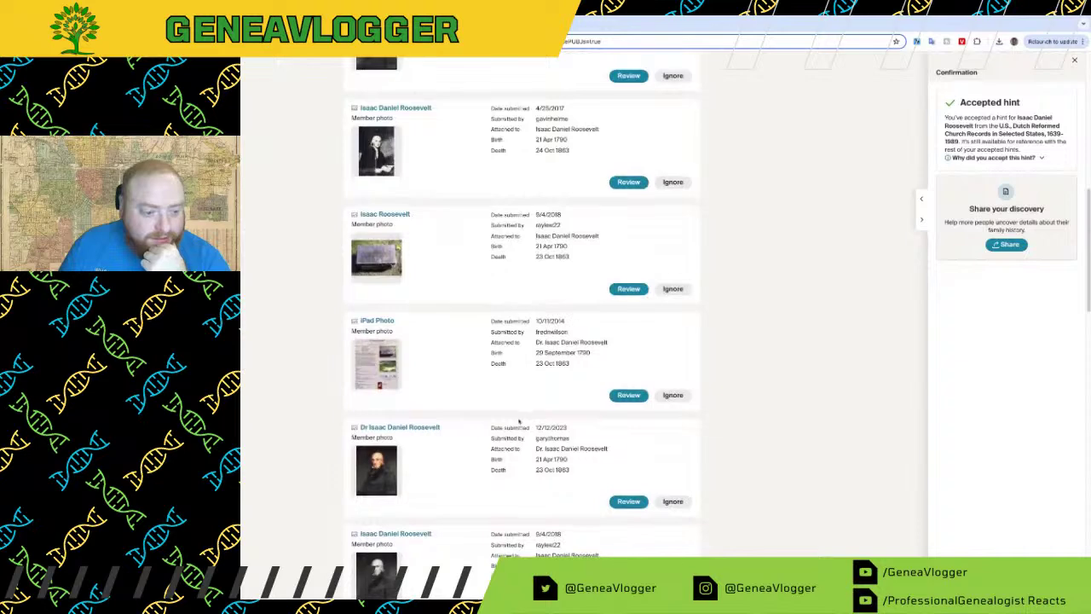
scroll(519, 419, down, 5)
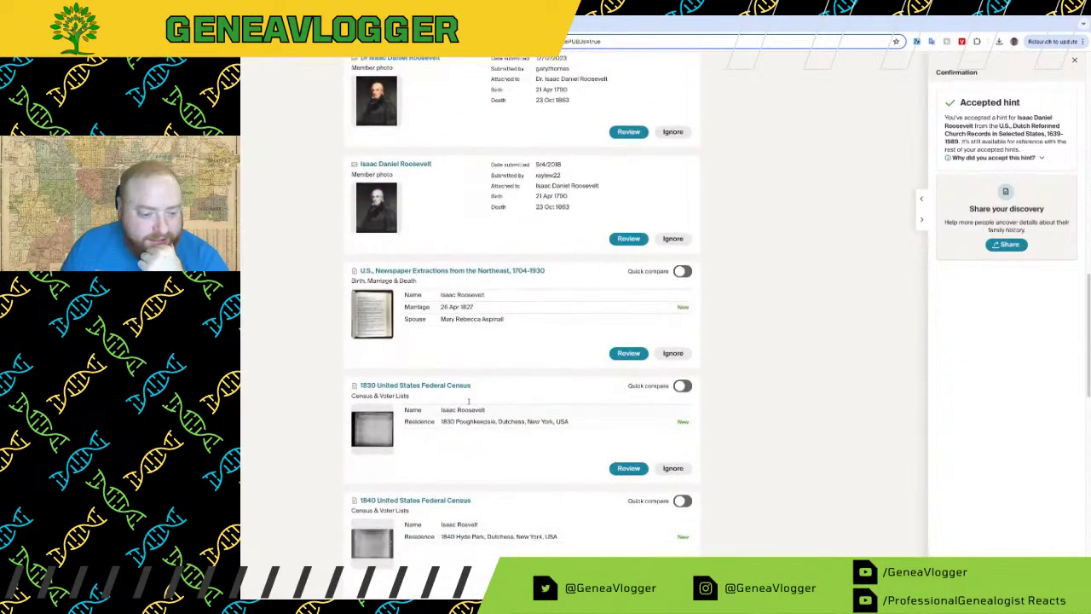
click(372, 308)
scroll(384, 328, down, 1)
scroll(396, 328, down, 15)
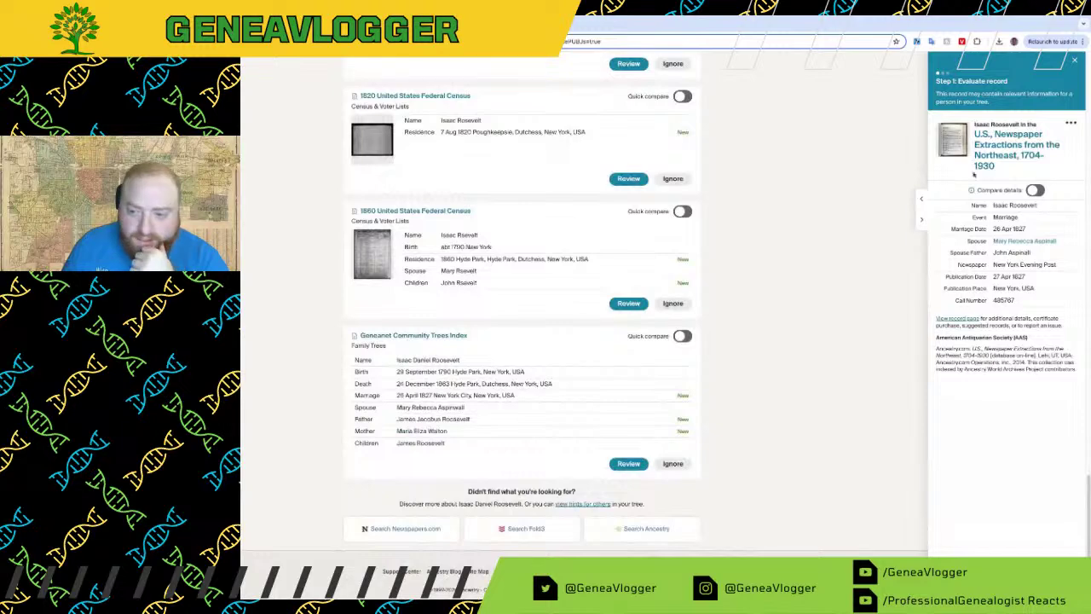
Step: View the newspaper extraction's image, read the Roosevelt marriage notice under Friday, April 27, 1827, and return to the hints list
click(955, 140)
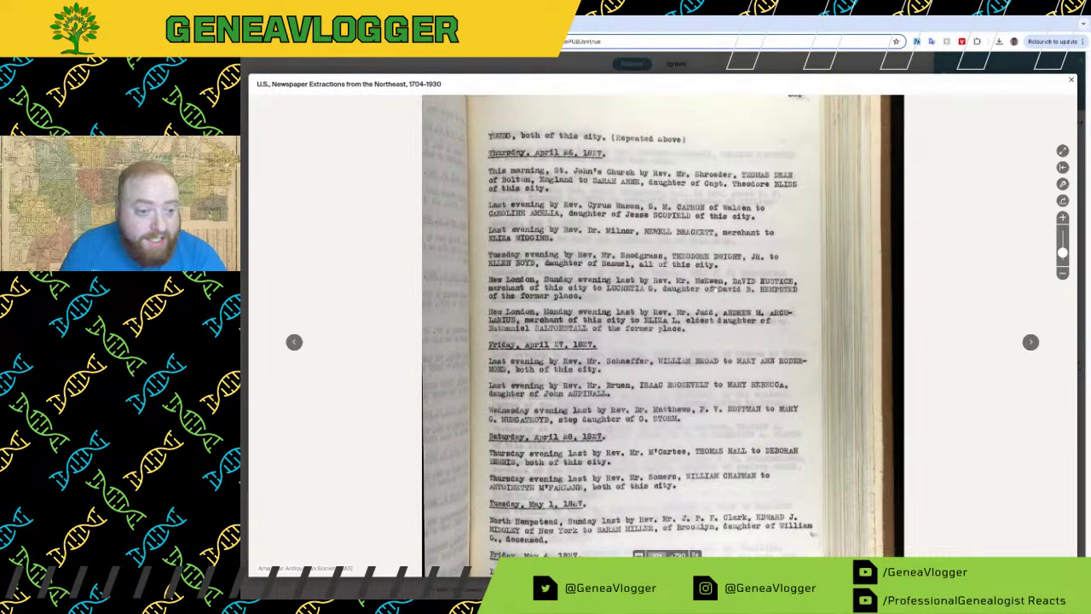
scroll(725, 296, down, 2)
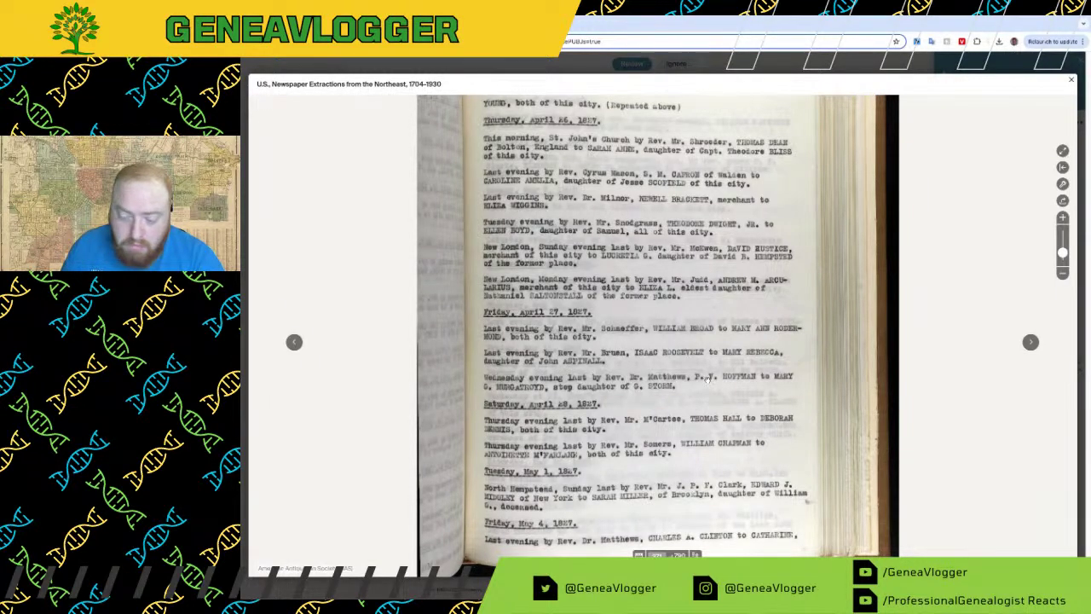
scroll(542, 383, down, 1)
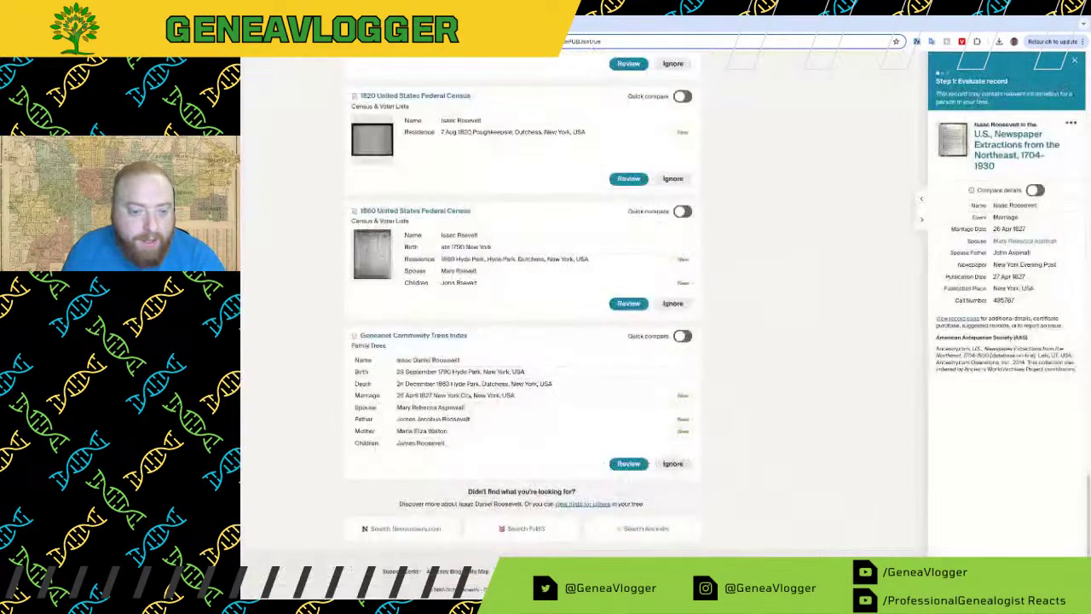
click(1071, 81)
scroll(568, 300, down, 5)
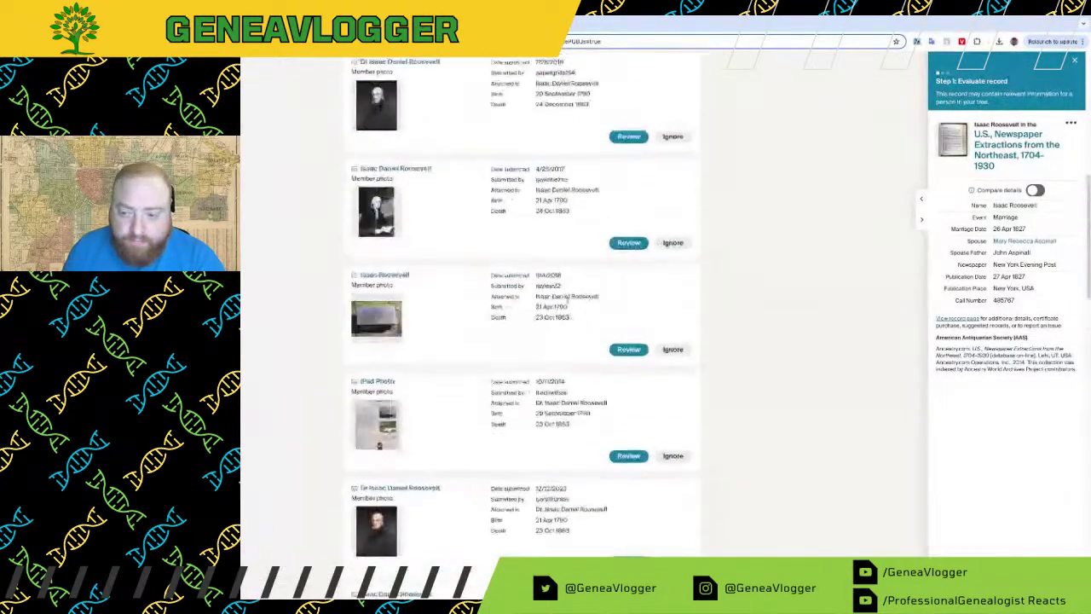
Step: Reload Isaac's hints by way of his facts and look through the list down to the Geneanet Community Trees Index
scroll(567, 298, up, 5)
click(550, 176)
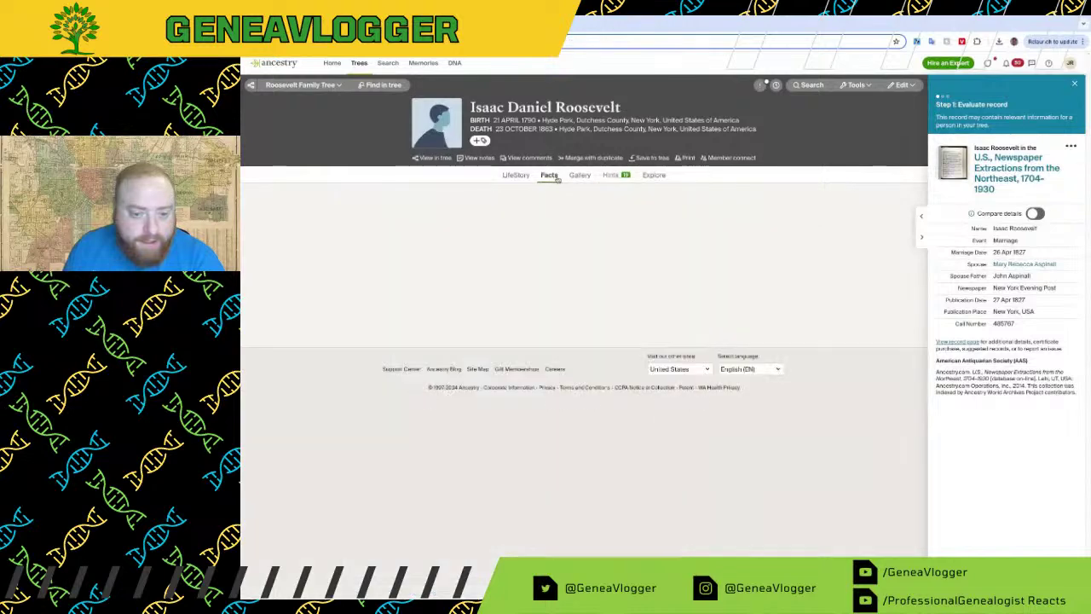
click(611, 179)
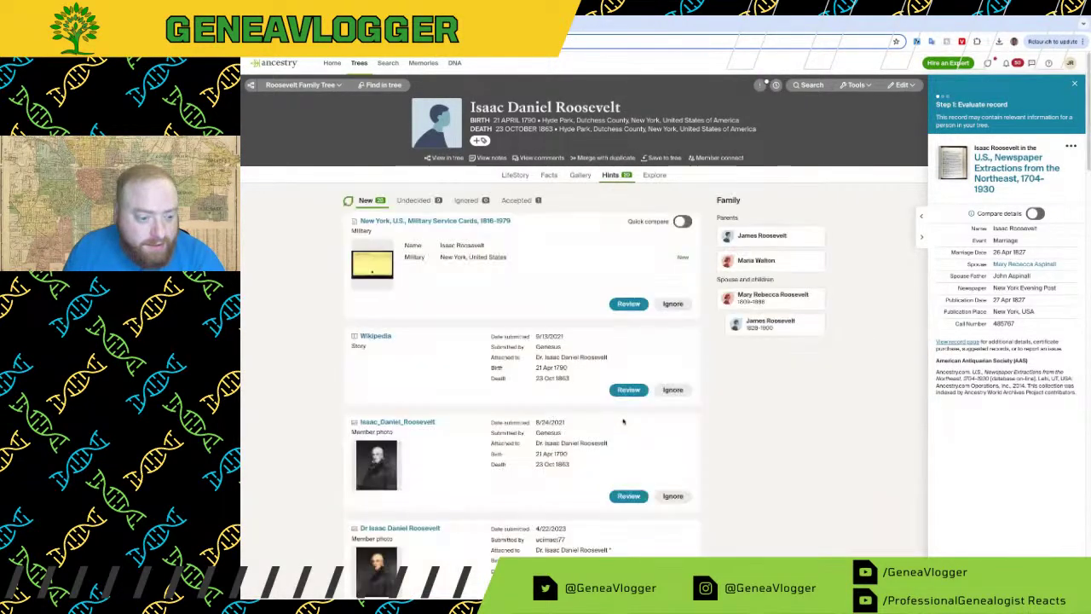
scroll(624, 422, down, 4)
scroll(623, 420, down, 10)
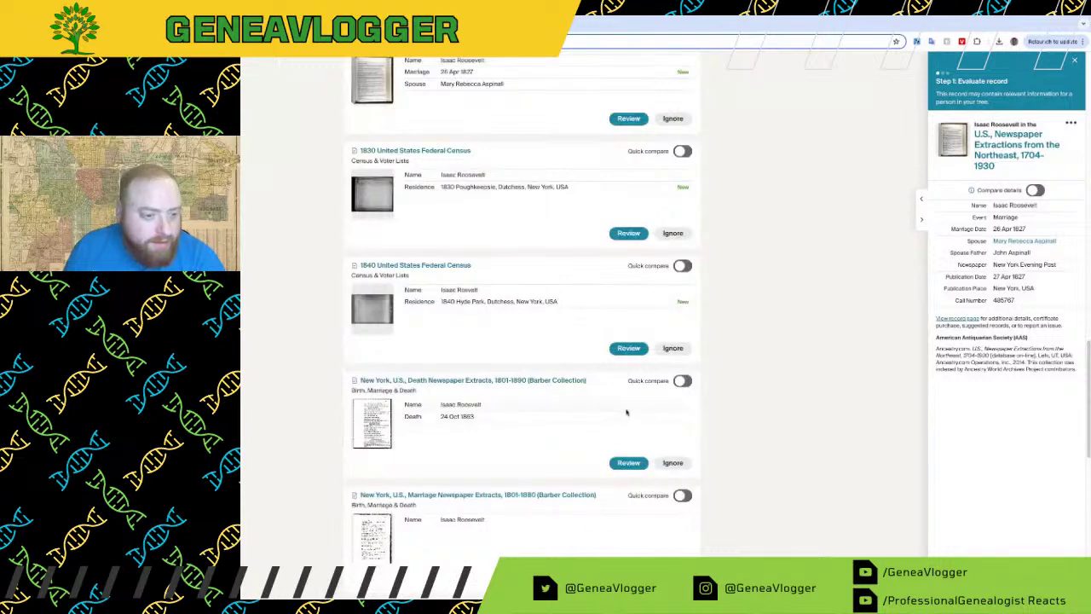
scroll(621, 414, down, 3)
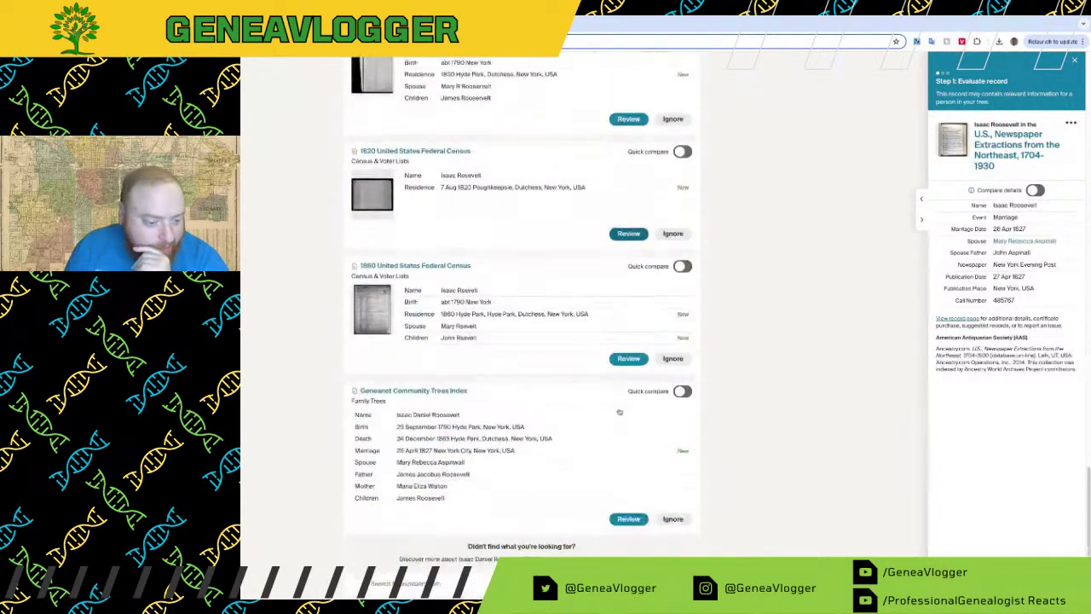
scroll(615, 412, up, 15)
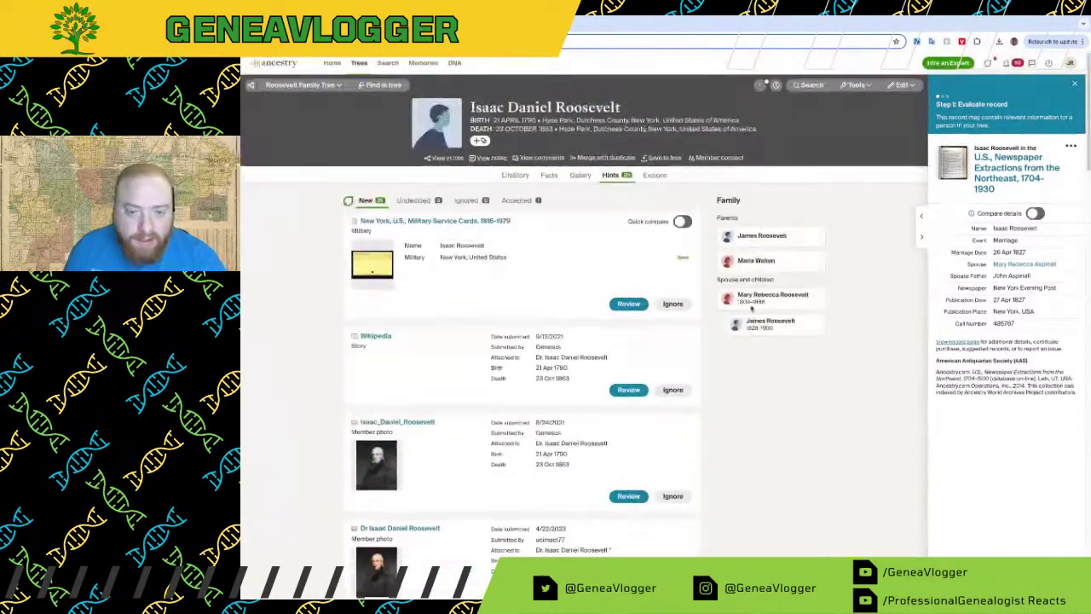
Step: View the profiles of Isaac's parents, James Roosevelt and Maria Walton, and return to Isaac's facts
click(764, 237)
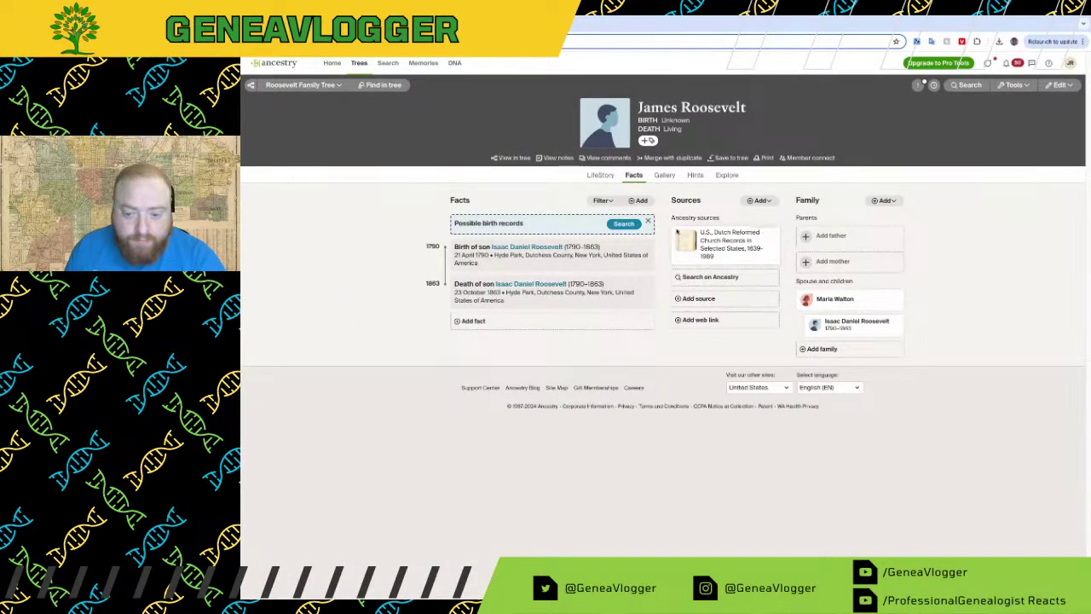
click(831, 296)
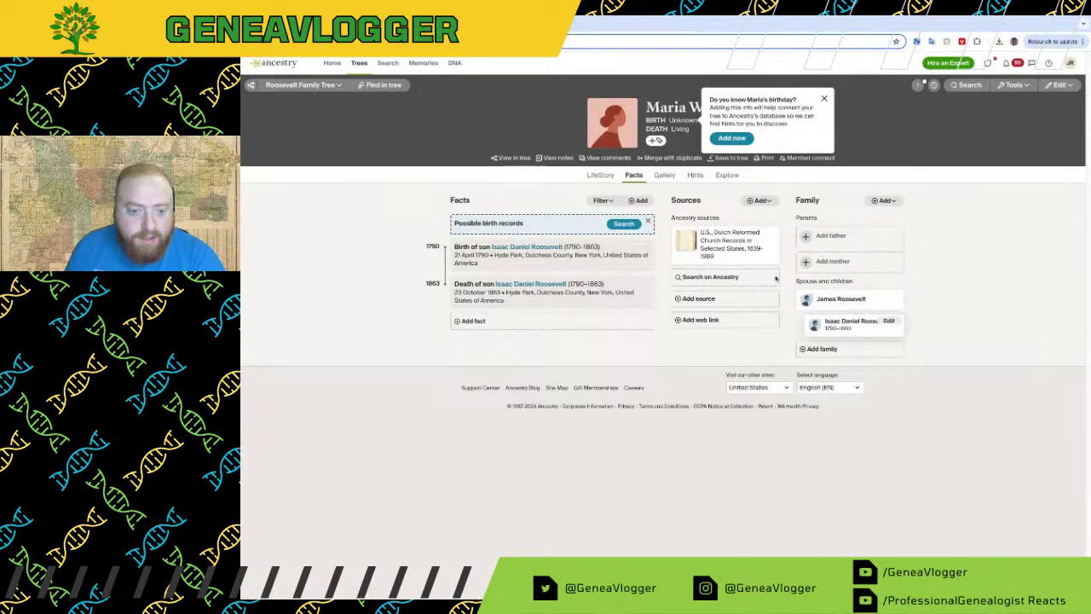
click(527, 246)
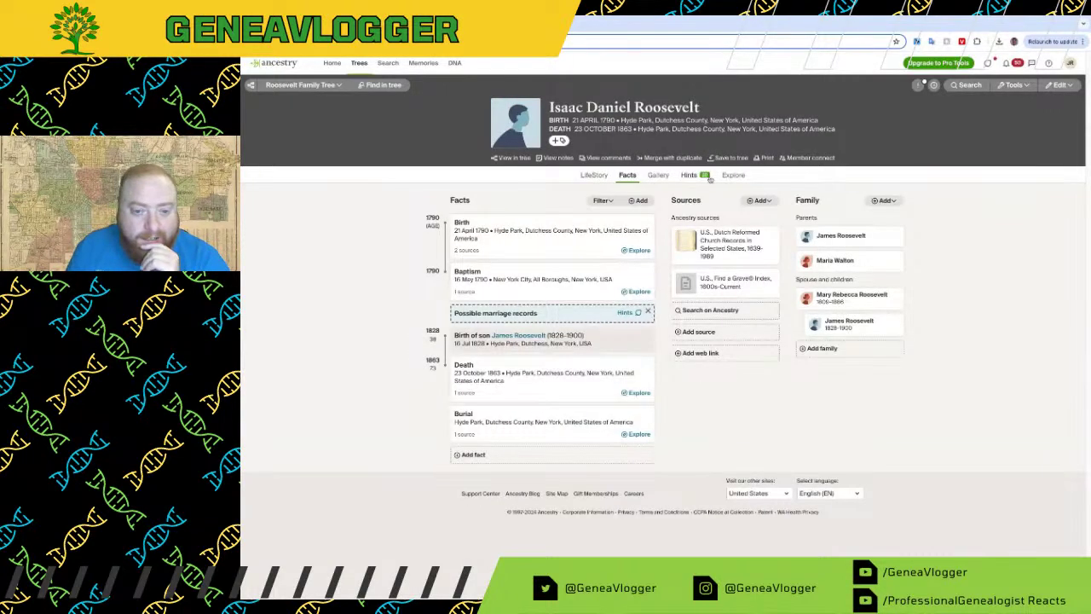
Step: Switch between Isaac's hints and facts to reload his list of new hints
click(706, 176)
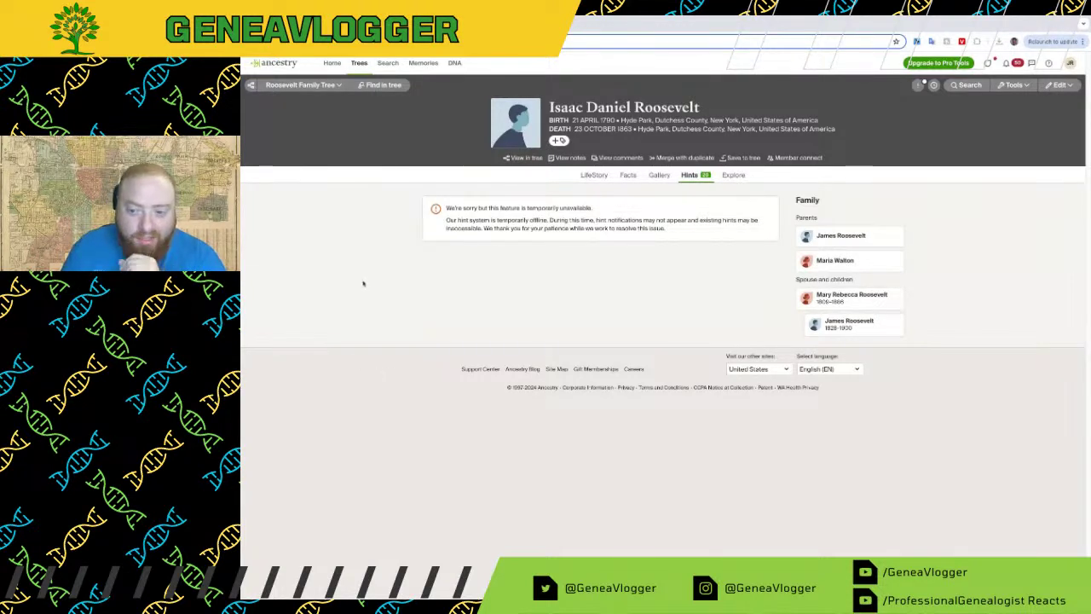
click(627, 175)
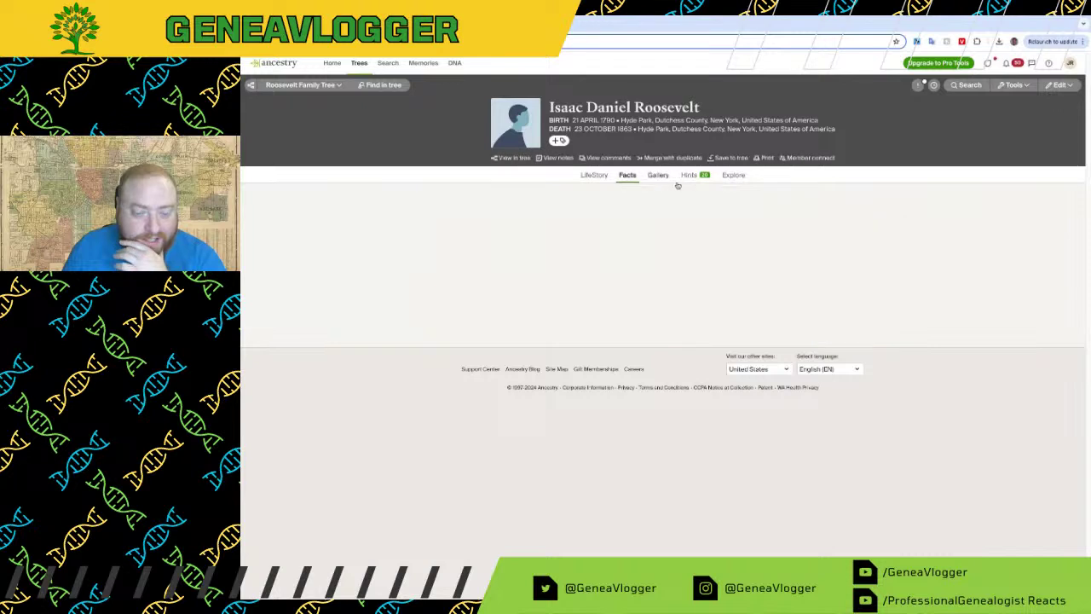
click(691, 176)
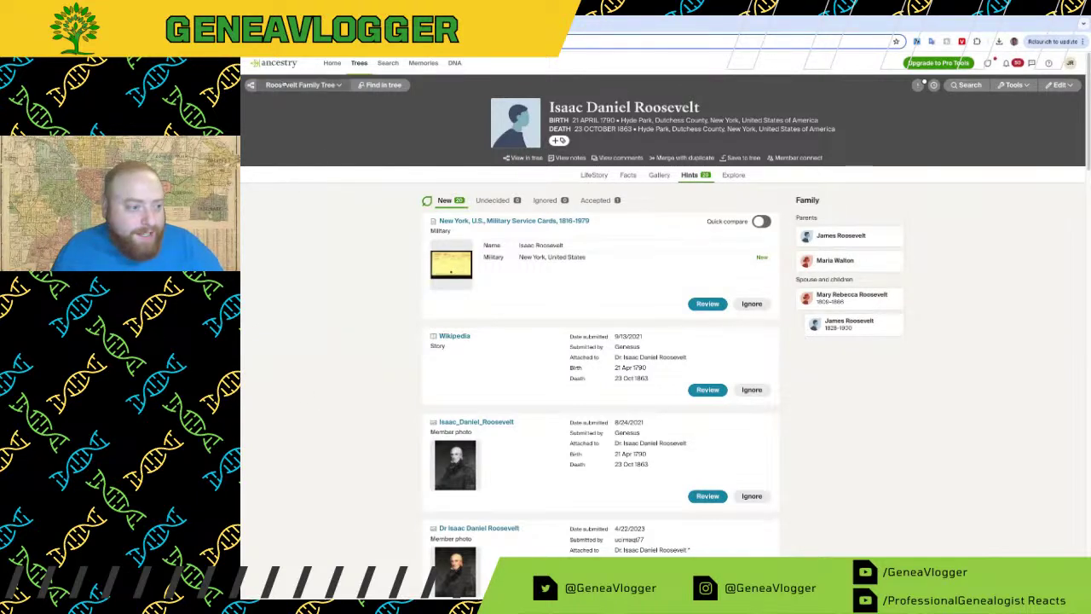
Step: Go to the Roosevelt Family Tree view, select Isaac Daniel Roosevelt and open his hints from there
click(300, 84)
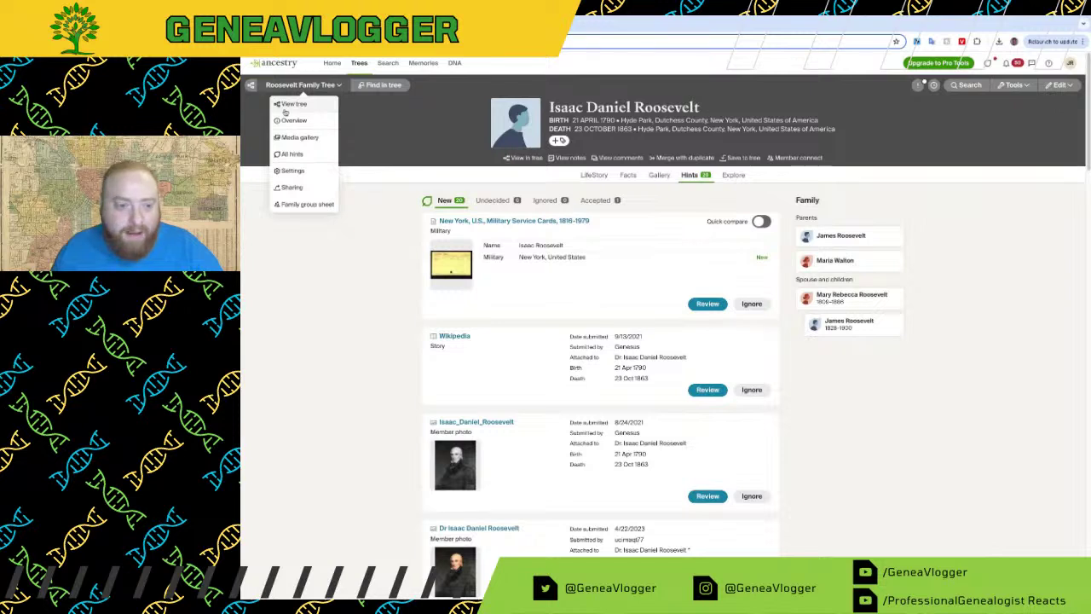
click(287, 107)
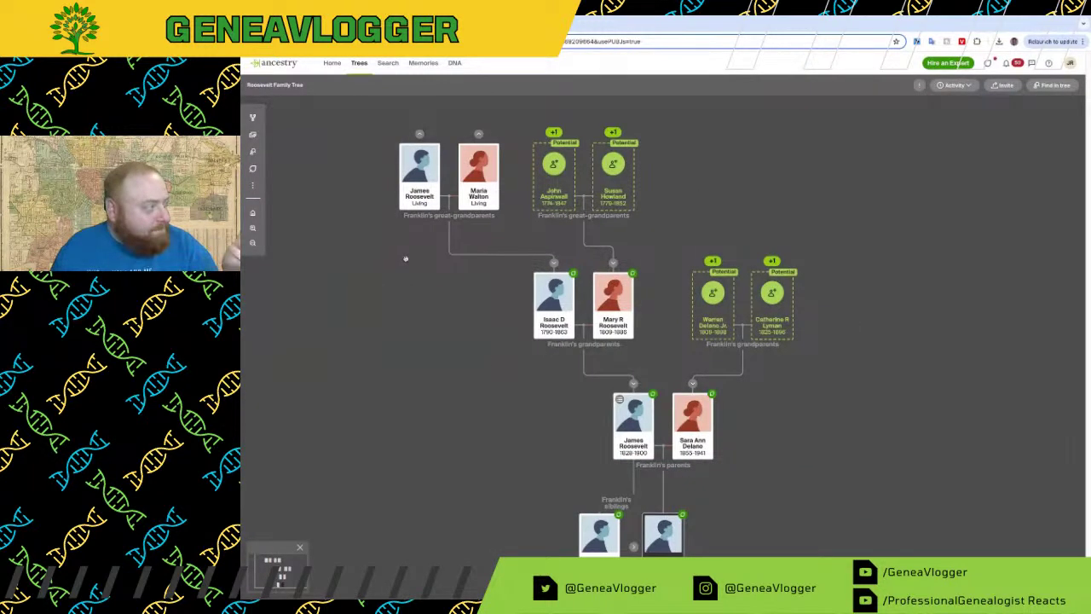
click(572, 275)
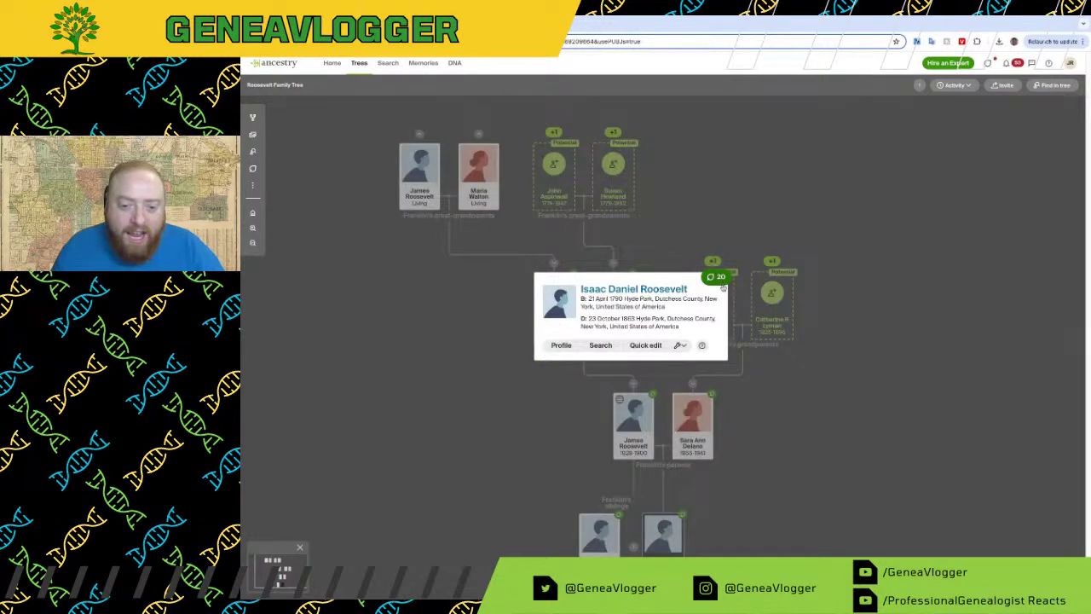
click(716, 277)
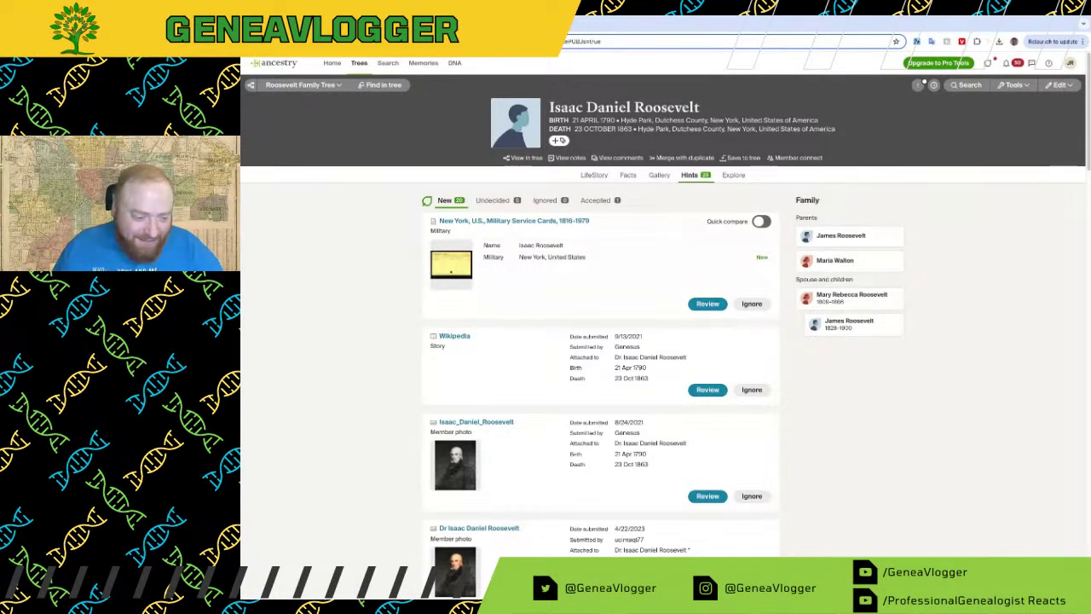
Step: Look through all of Isaac's new hints, including the member photos, newspaper extracts, federal censuses and Geneanet index
scroll(877, 358, down, 3)
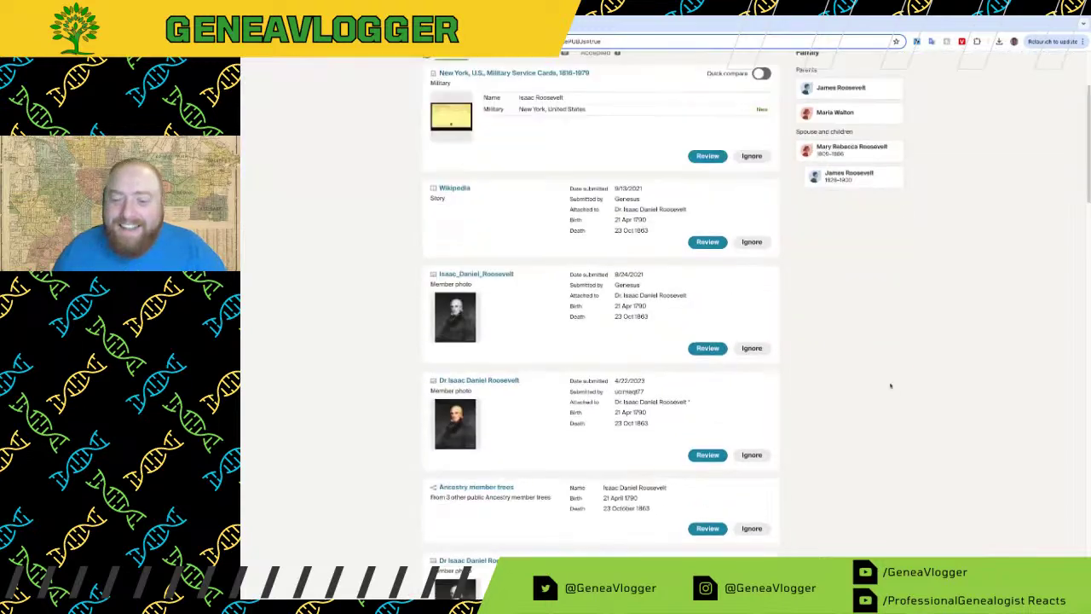
scroll(881, 373, up, 1)
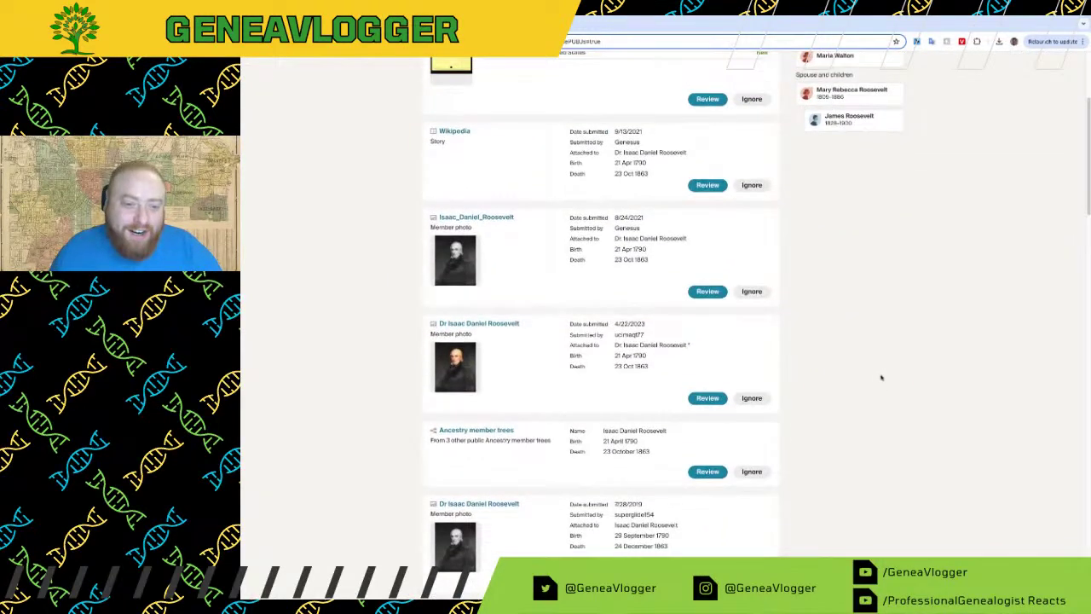
scroll(873, 376, down, 6)
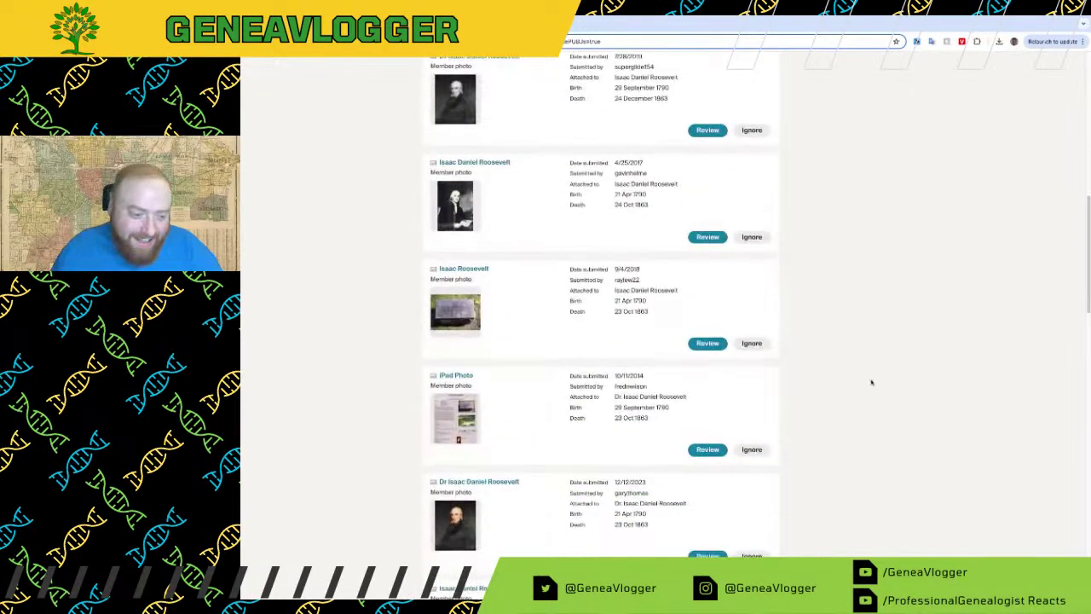
scroll(858, 388, down, 7)
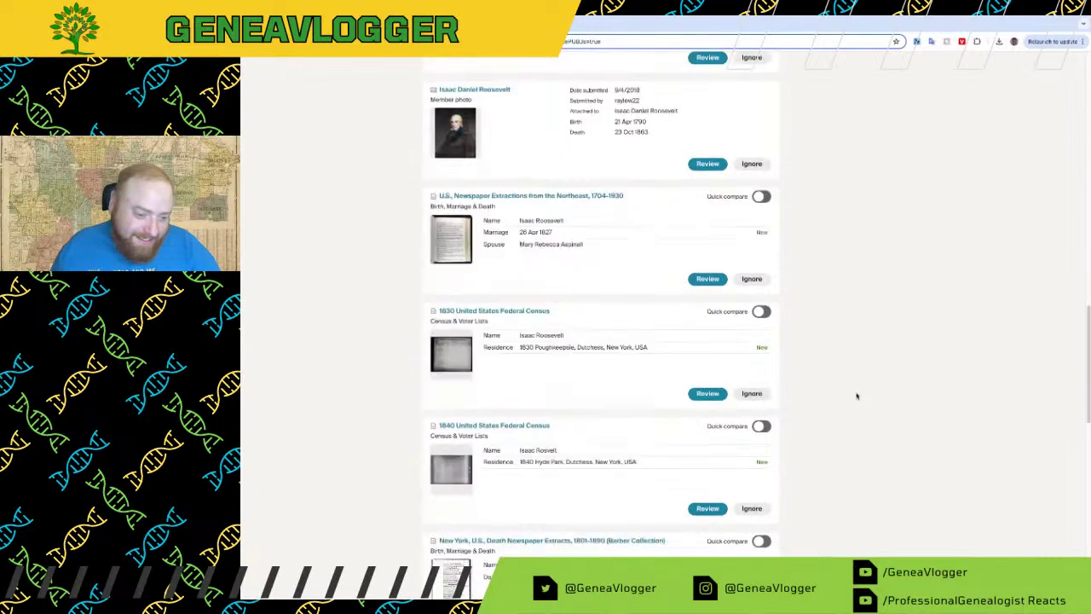
scroll(854, 395, up, 2)
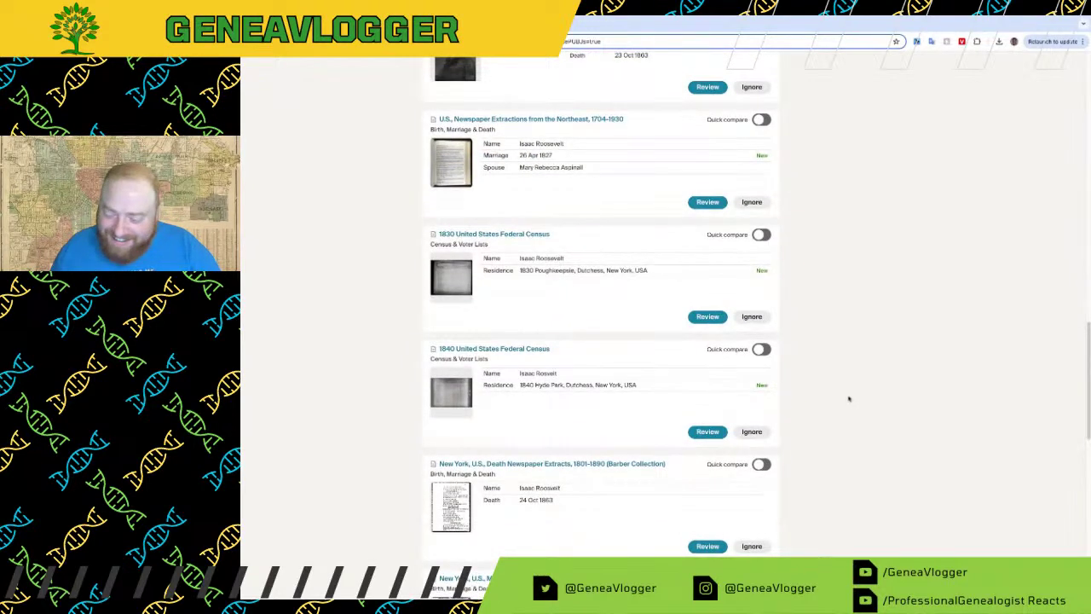
scroll(849, 398, down, 5)
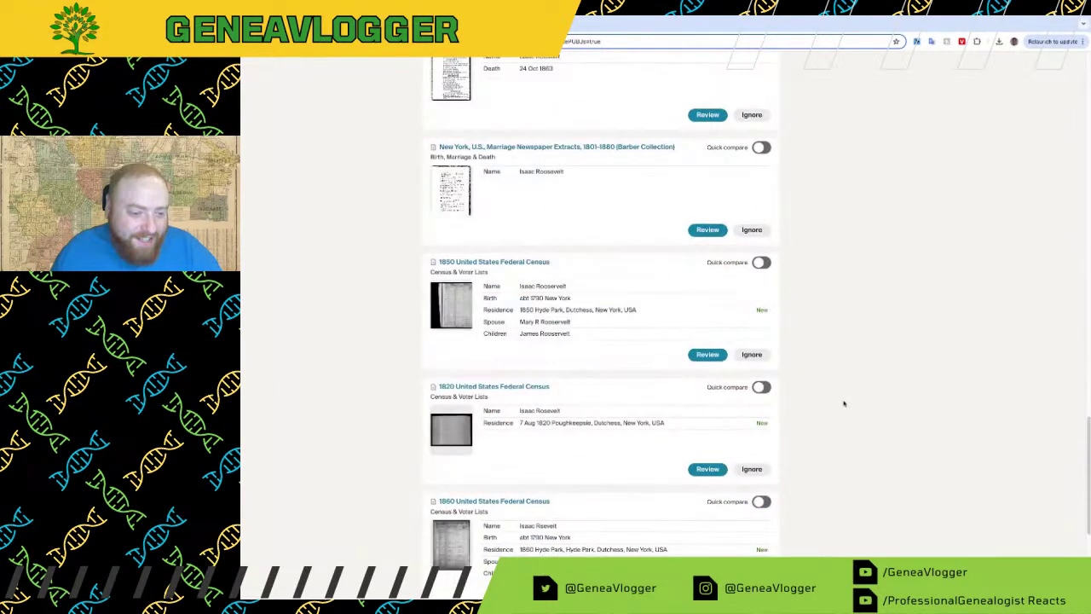
scroll(615, 409, down, 3)
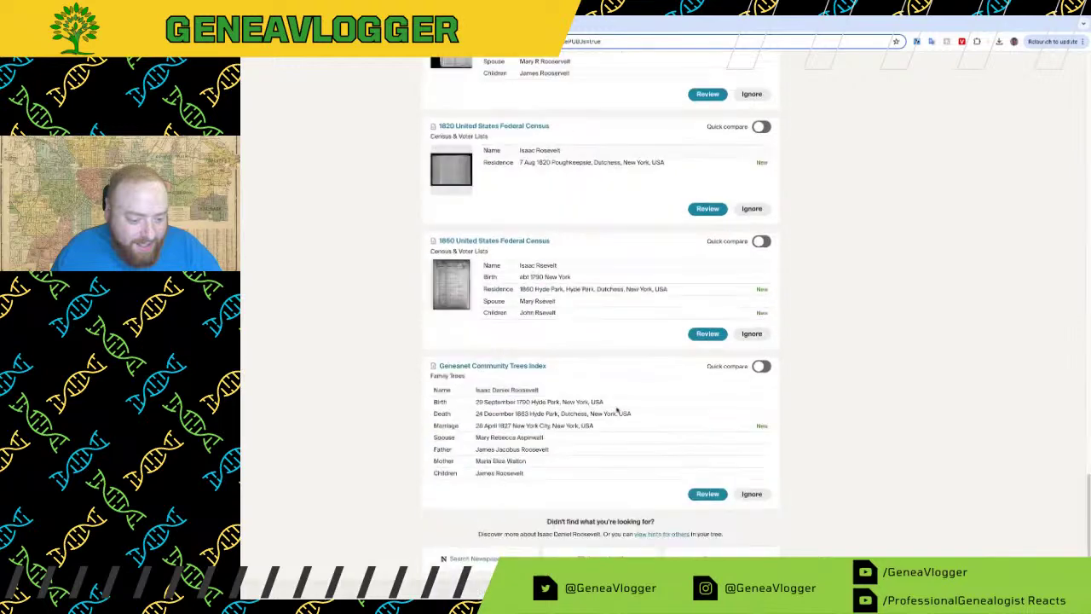
scroll(678, 510, down, 15)
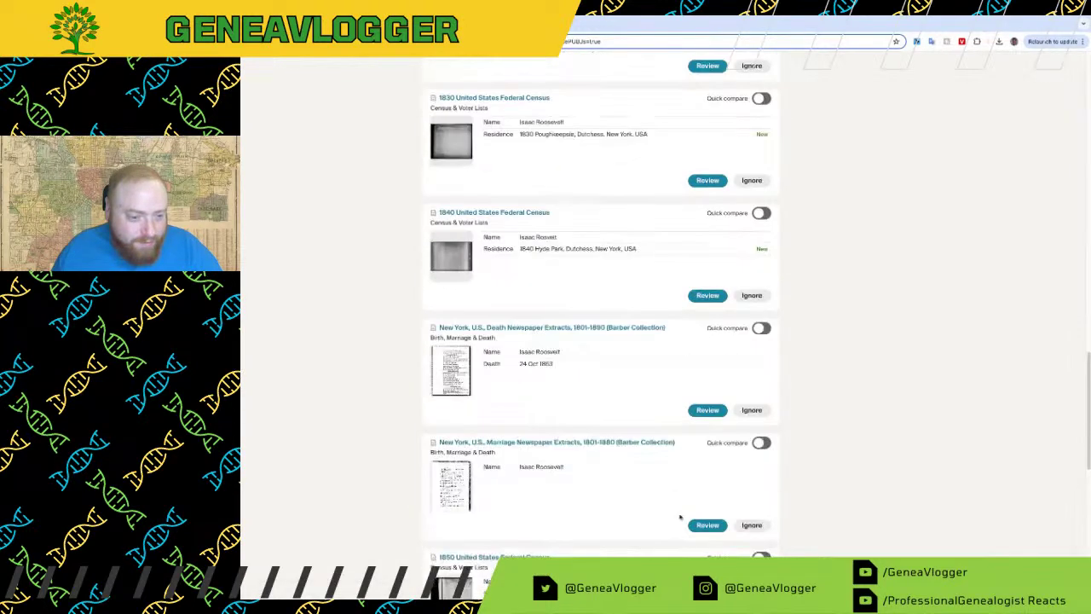
scroll(678, 517, up, 20)
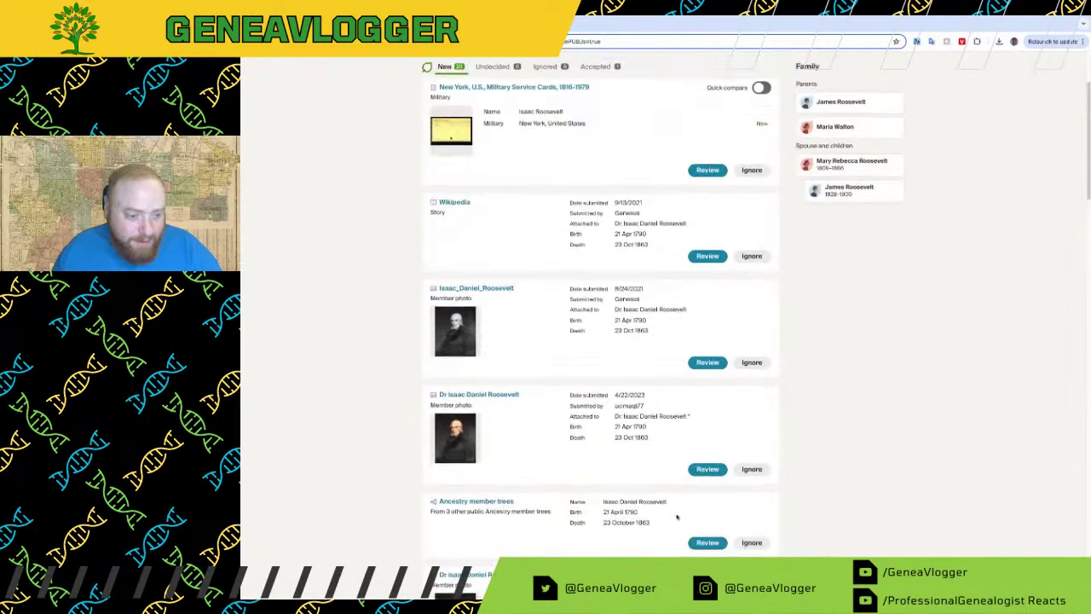
scroll(677, 503, down, 20)
scroll(677, 504, down, 10)
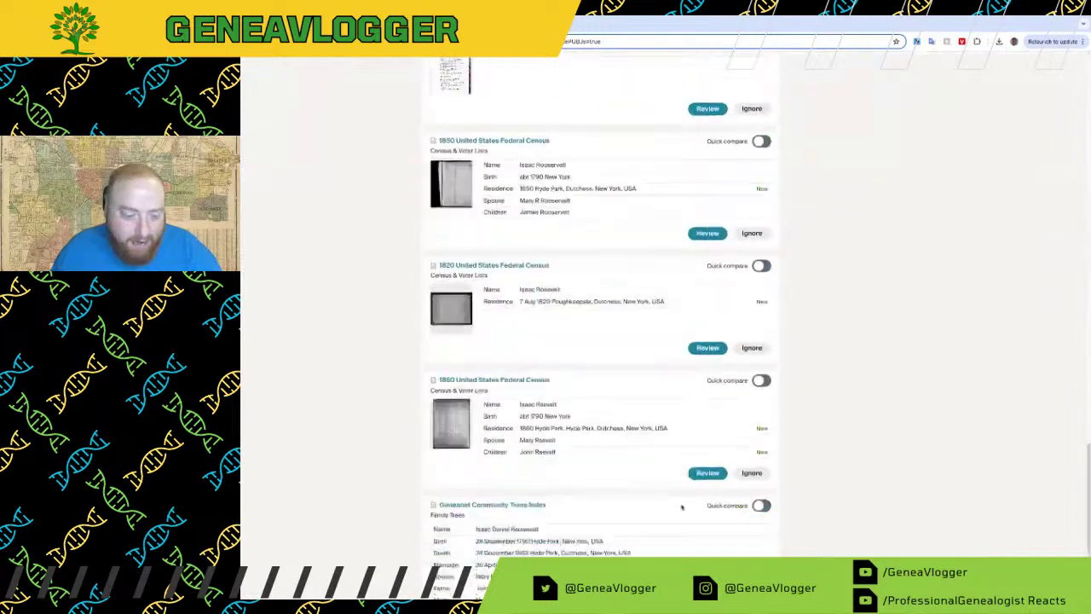
Step: Accept the Geneanet Community Trees Index hint for Isaac with its 26 April 1827 New York City marriage and continue to the related people
click(709, 463)
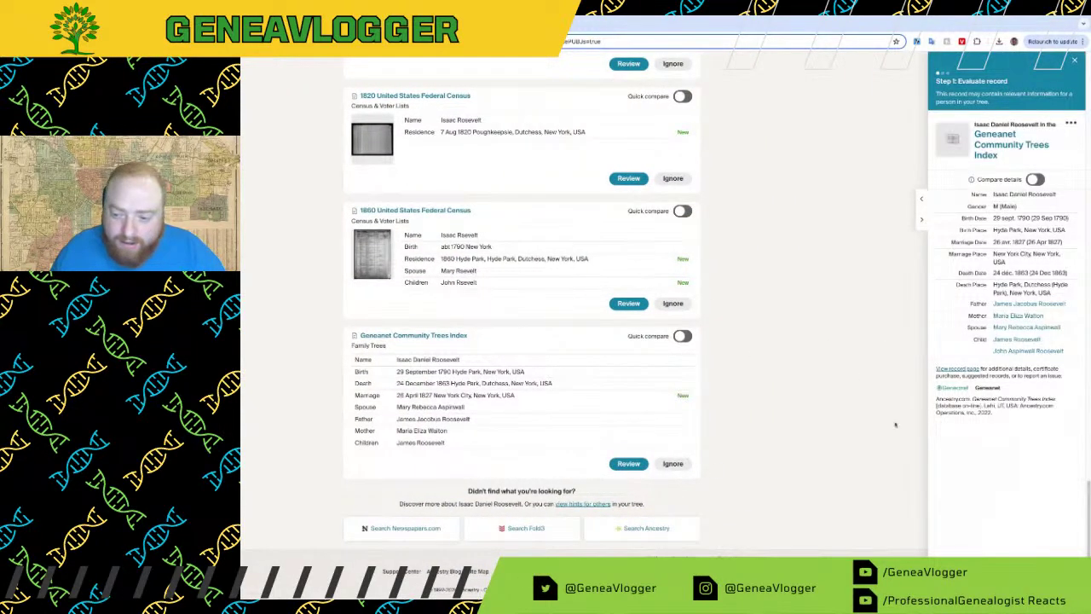
click(959, 582)
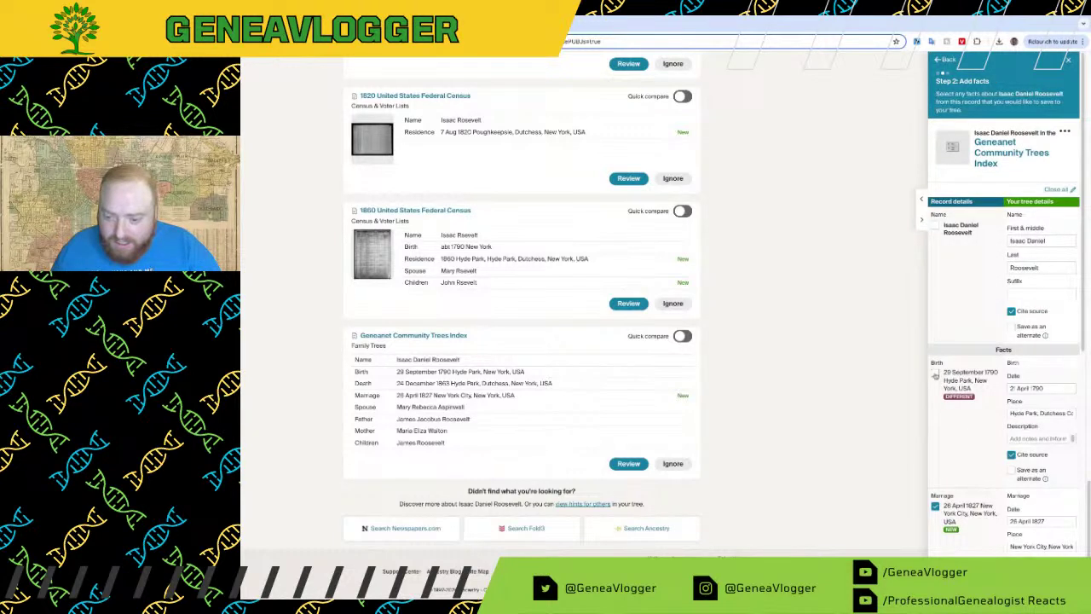
scroll(941, 389, down, 5)
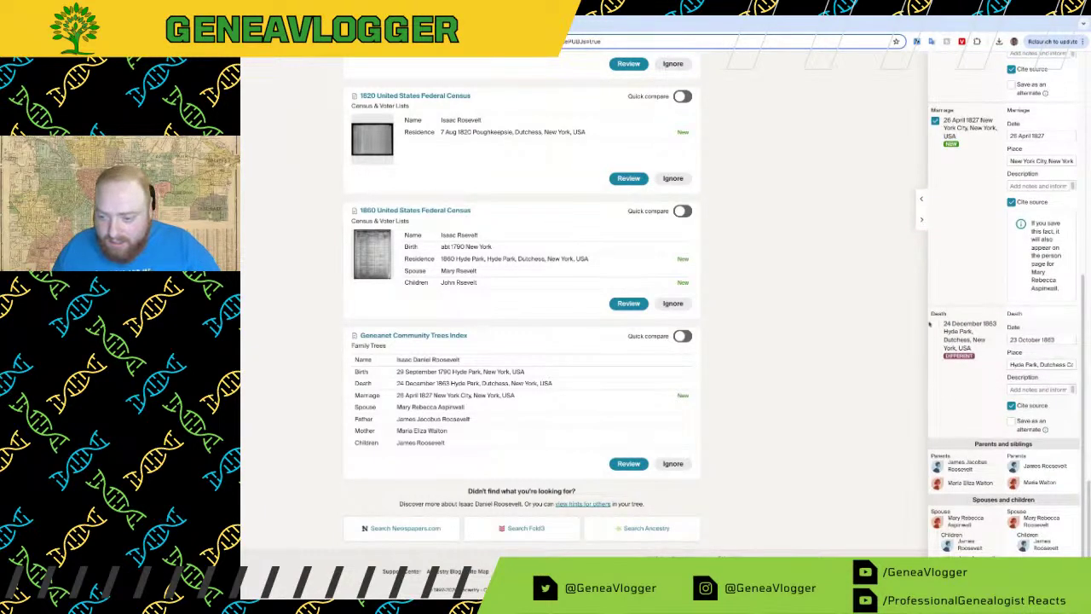
click(958, 581)
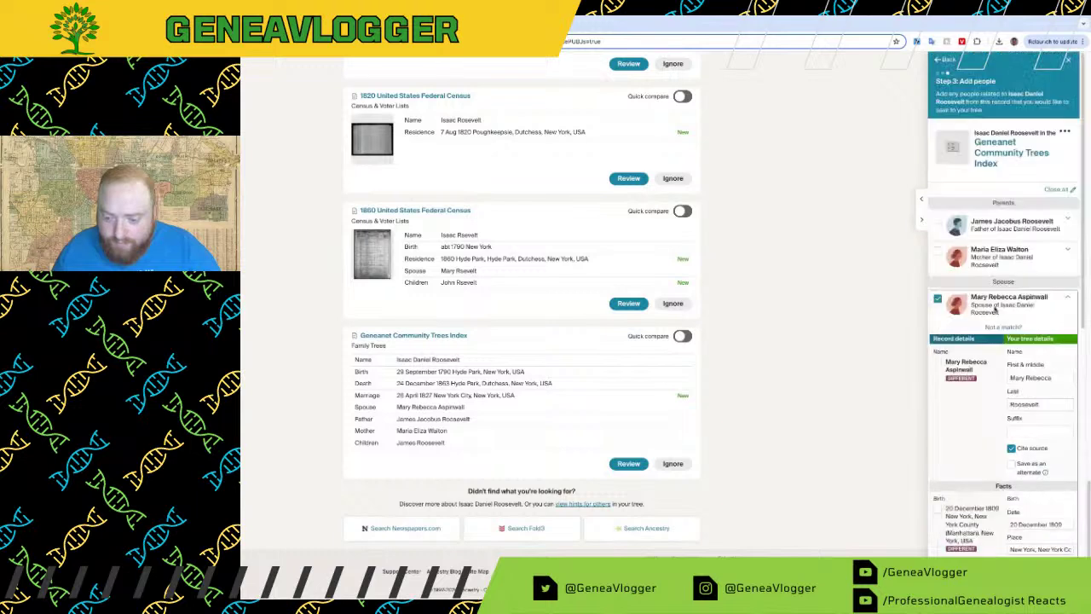
Step: Include parents James Jacobus Roosevelt and Maria Eliza Walton with their full names, births and deaths, plus son James, and save the record to the tree
click(937, 252)
click(939, 221)
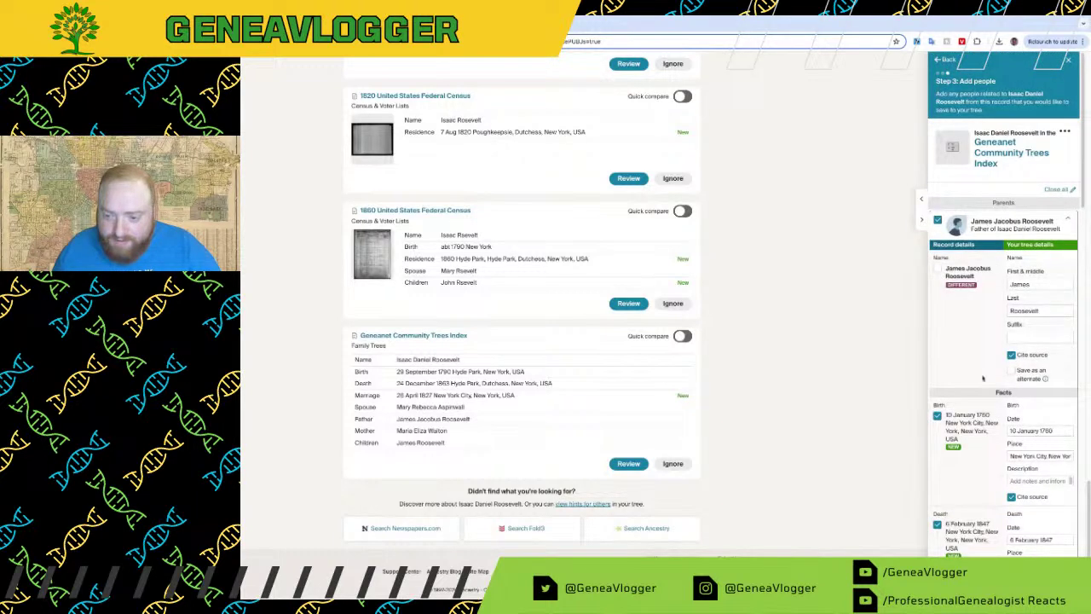
scroll(938, 271, down, 4)
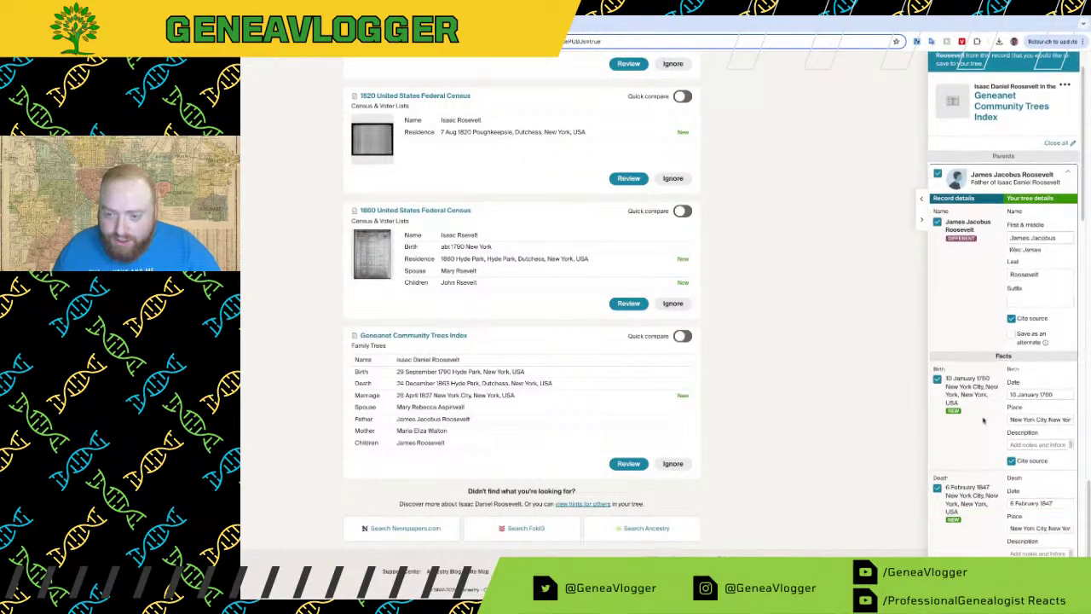
scroll(946, 392, down, 5)
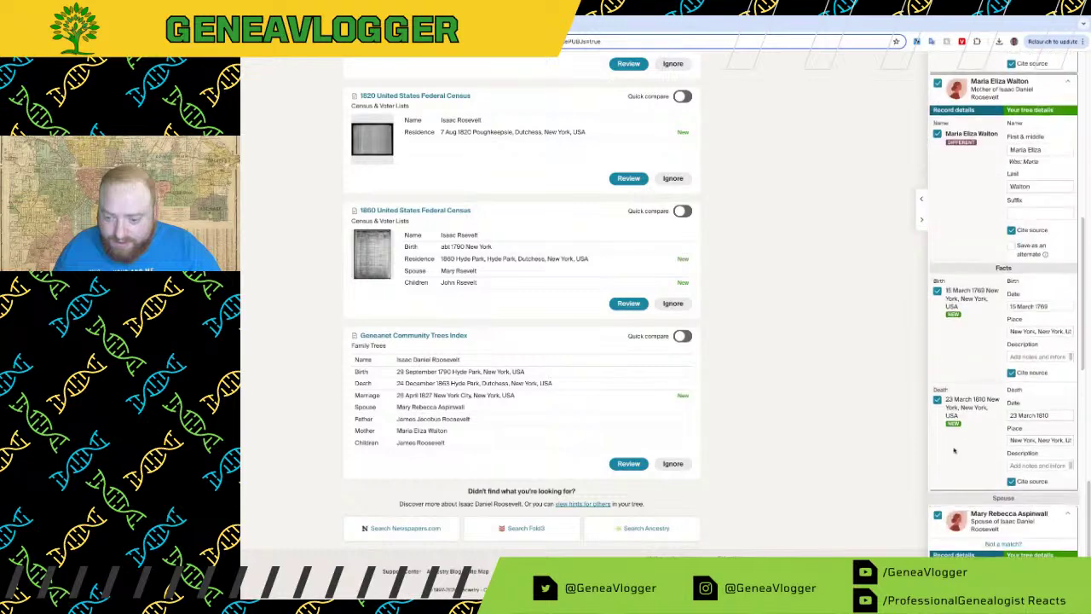
scroll(944, 433, down, 5)
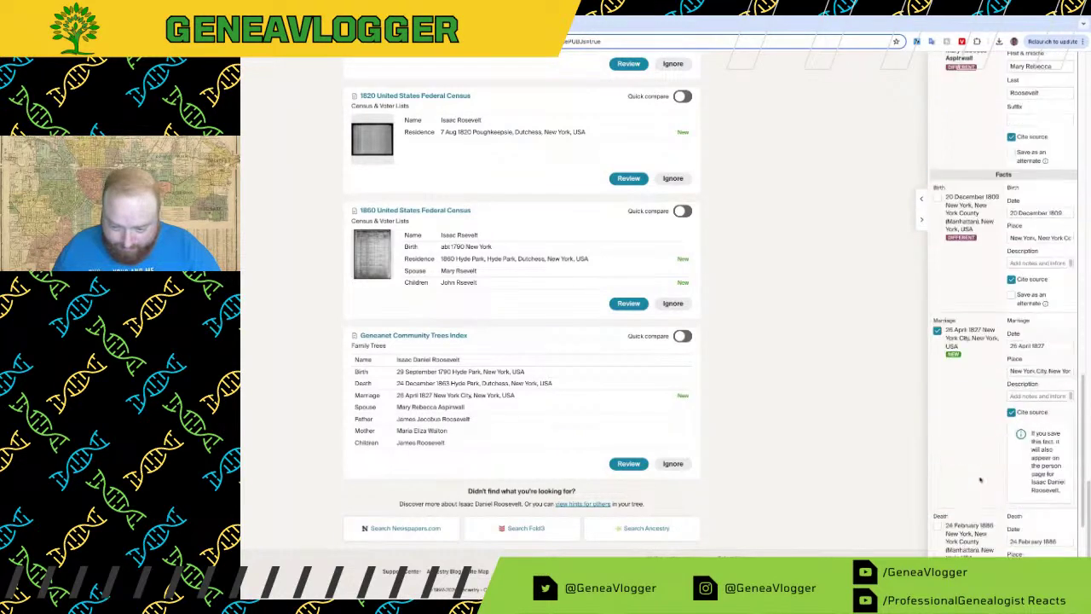
click(937, 545)
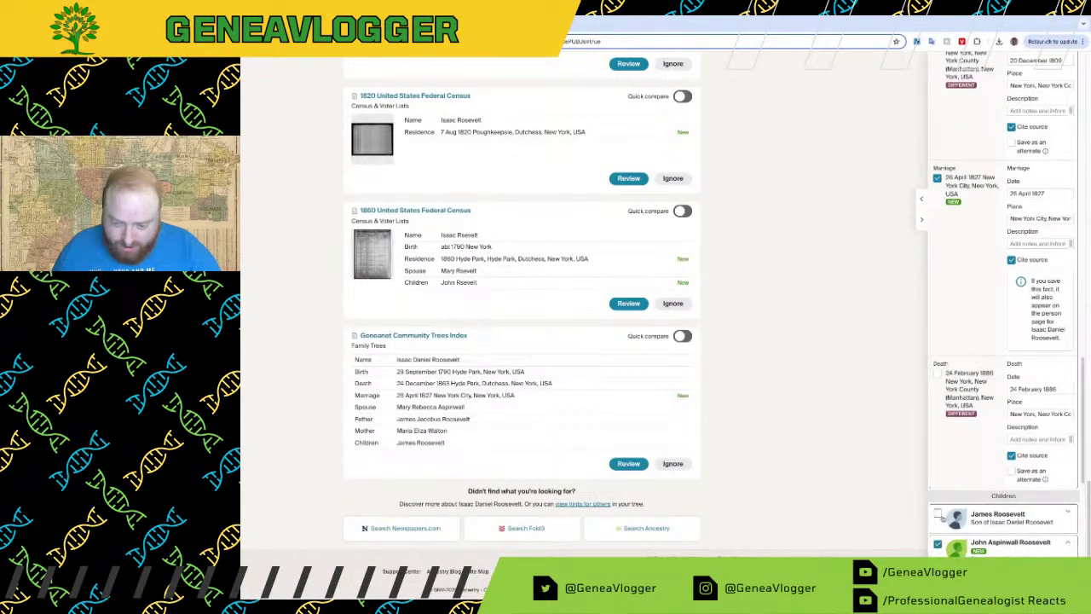
click(937, 514)
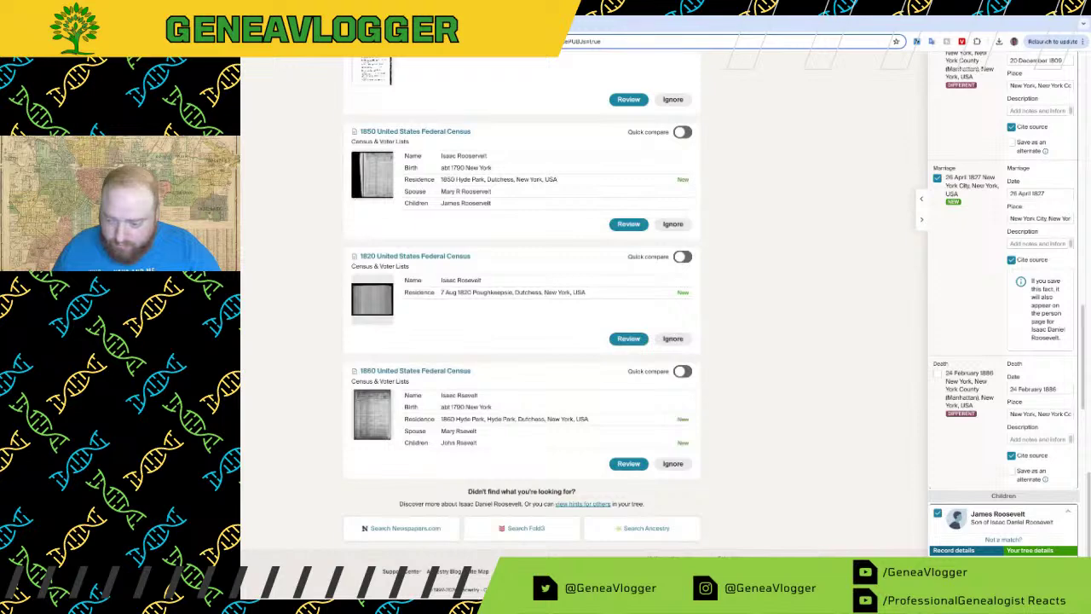
scroll(656, 268, up, 5)
scroll(648, 272, up, 5)
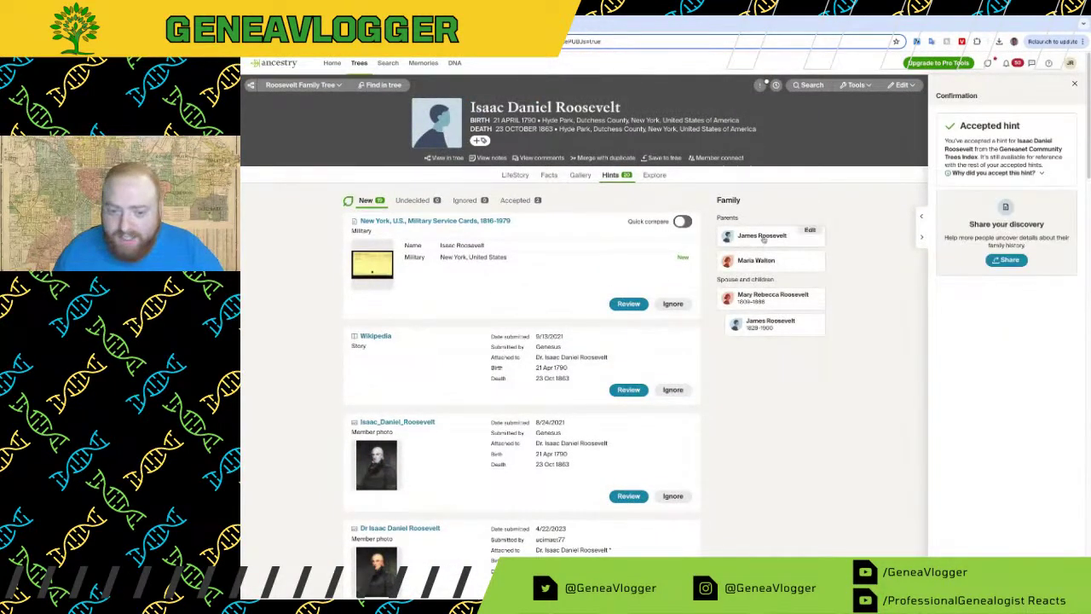
click(549, 175)
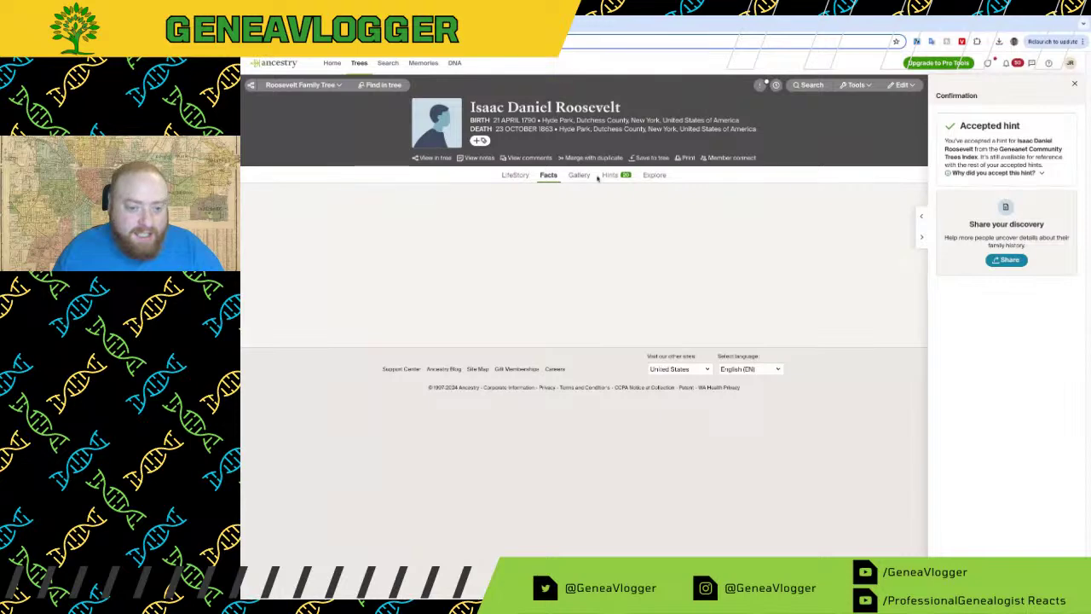
click(745, 241)
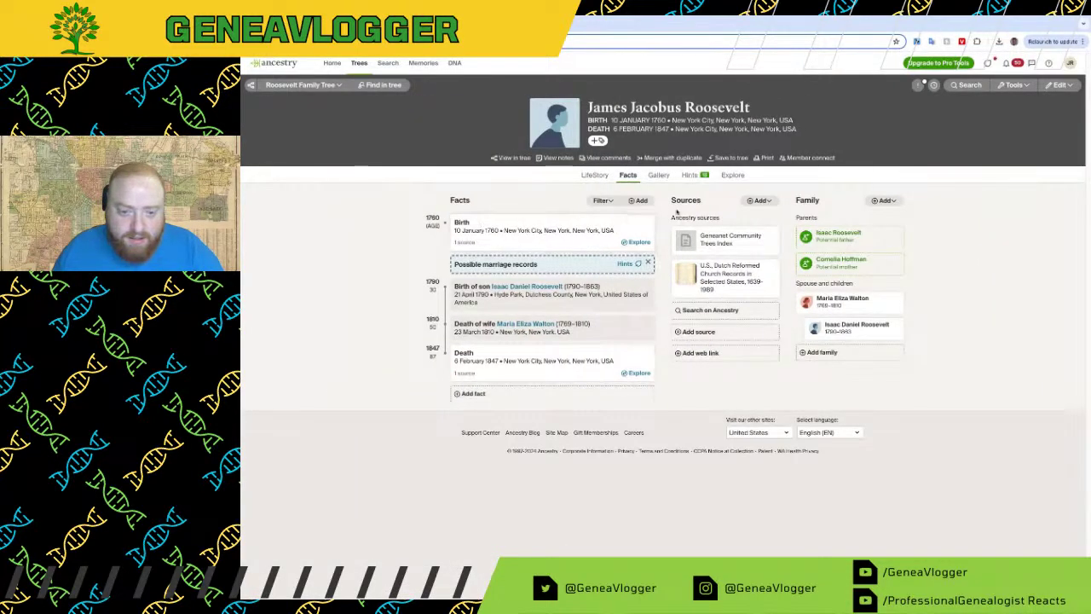
click(694, 180)
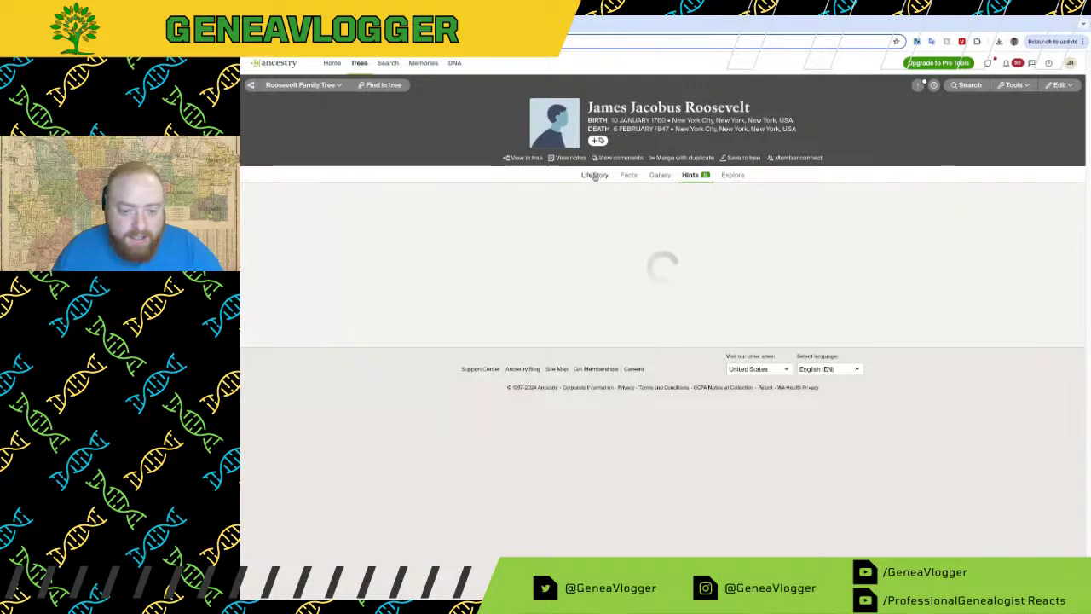
Step: Review the FDR story hint for James Jacobus Roosevelt and open the story's full text
scroll(644, 334, down, 2)
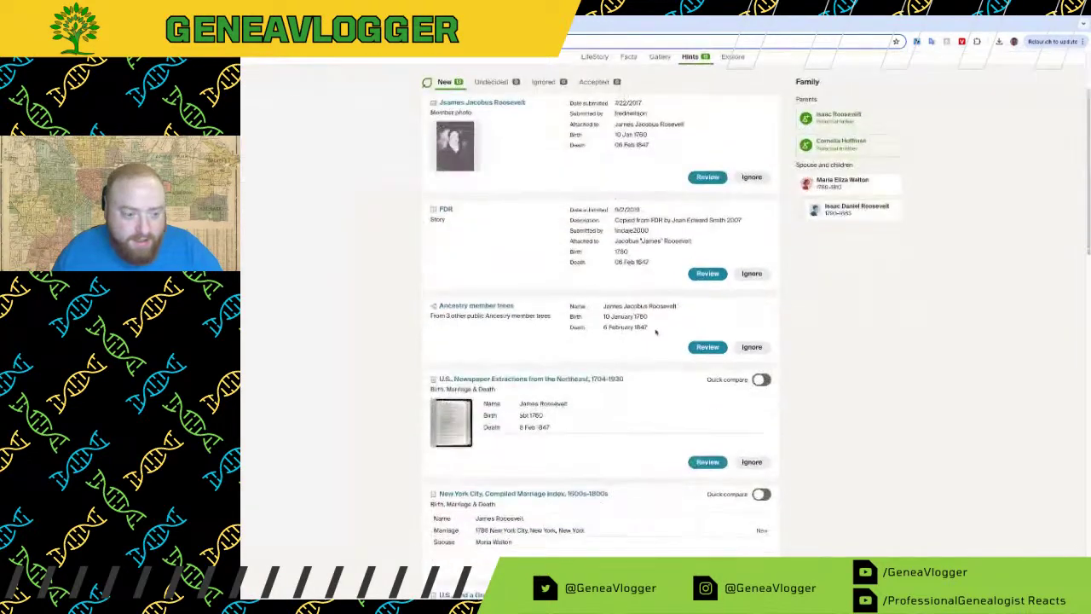
scroll(661, 322, down, 1)
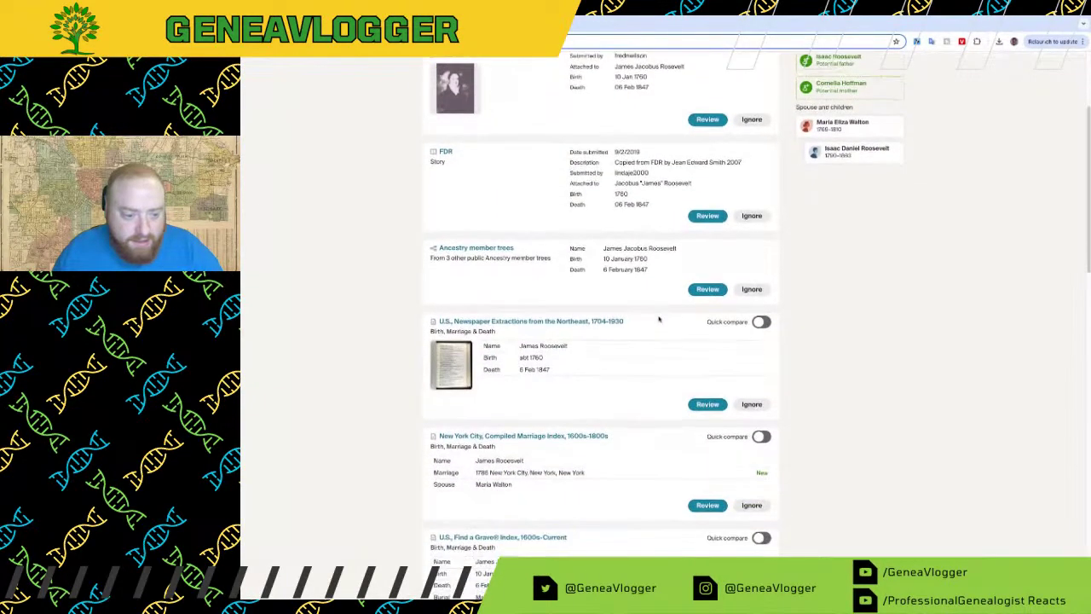
click(709, 214)
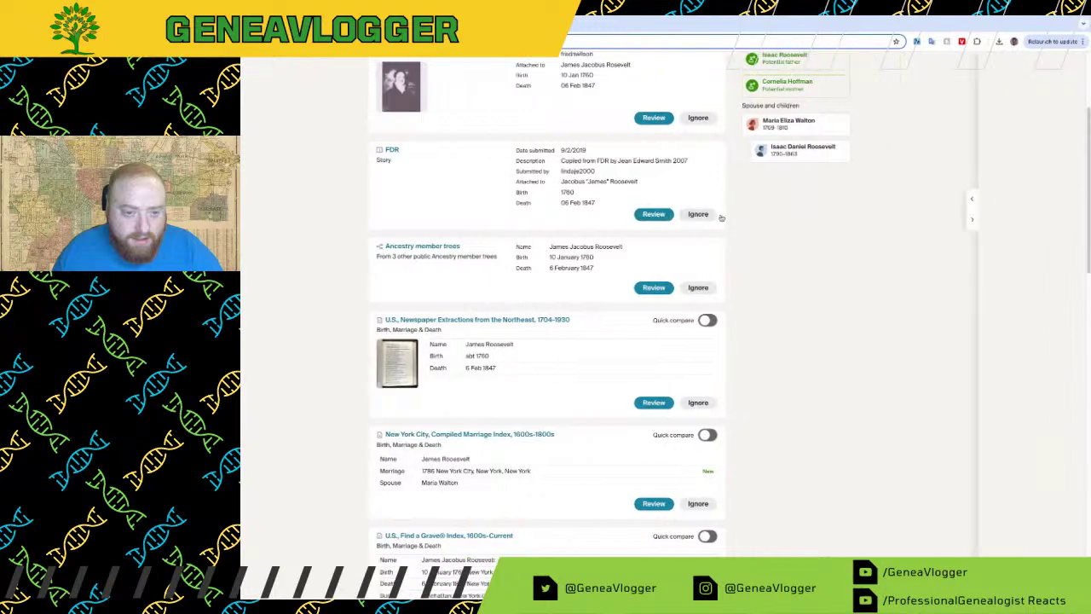
click(1003, 223)
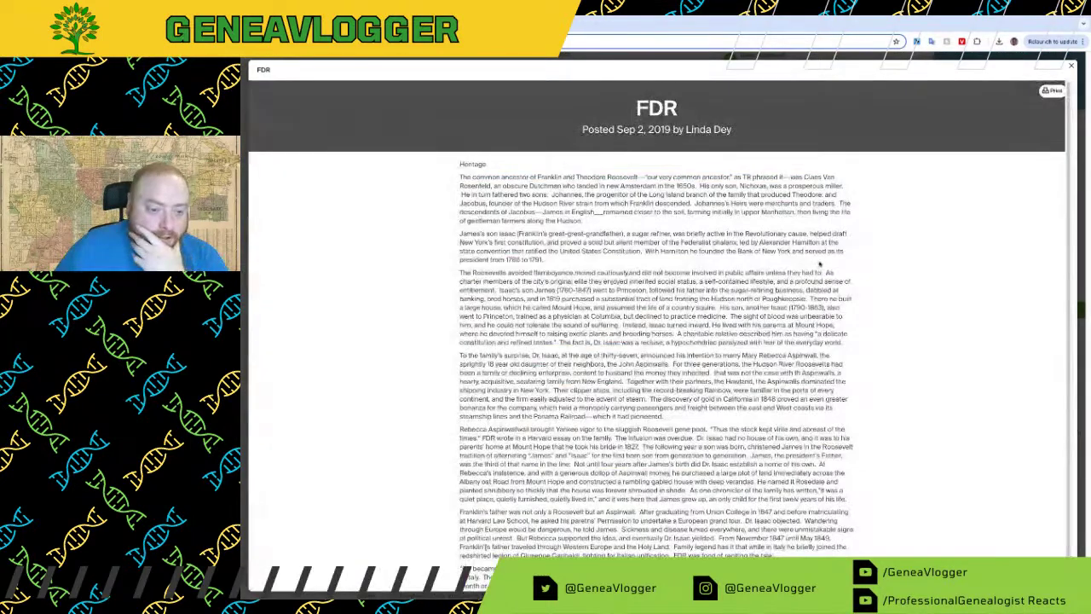
Step: Read the story's Heritage passage on the common ancestor, his son Nicholas and the Johannes and Jacobus branches, then close it
scroll(772, 304, down, 1)
scroll(770, 305, up, 1)
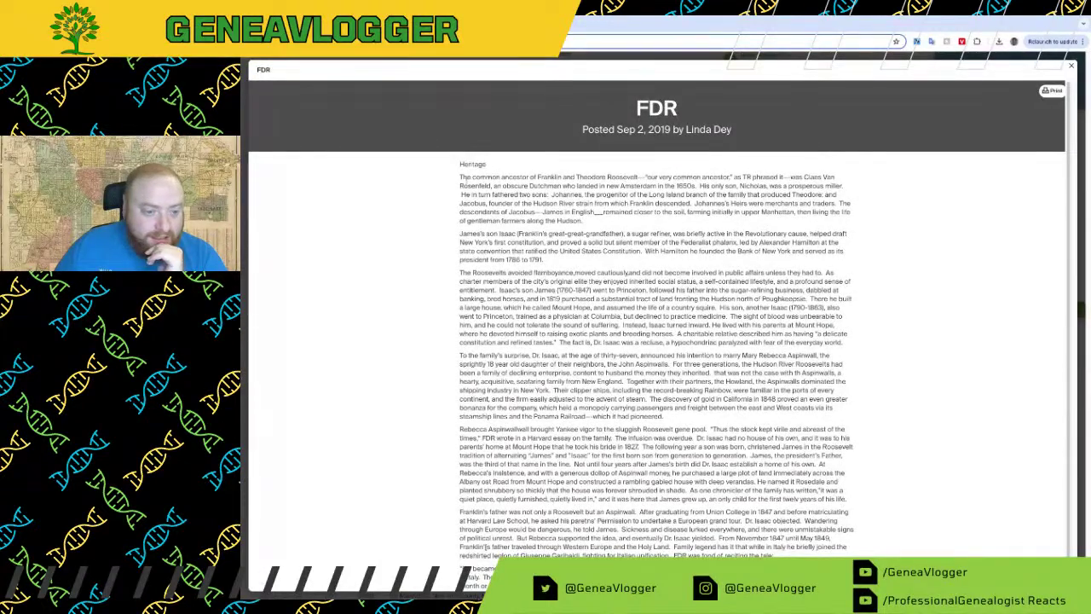
drag(458, 178, 826, 177)
click(851, 181)
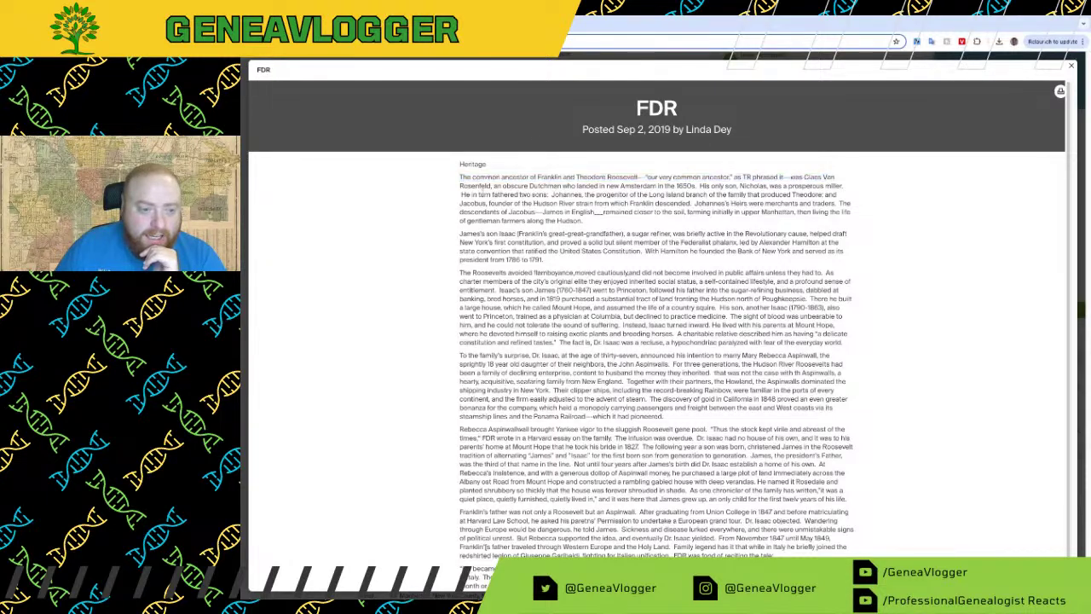
drag(494, 185, 802, 177)
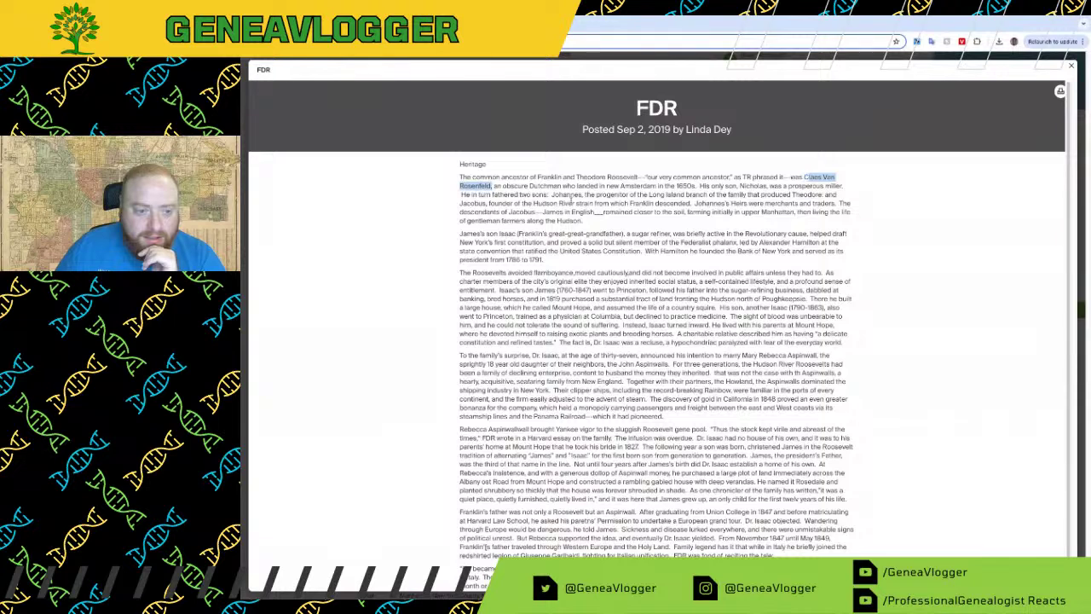
drag(535, 186, 844, 186)
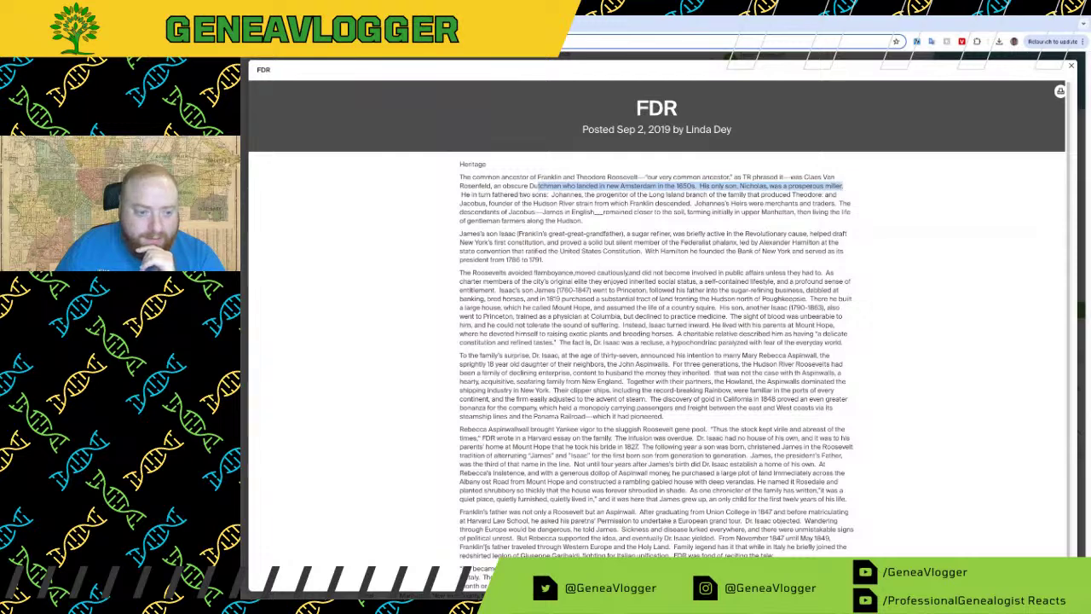
click(546, 203)
drag(459, 195, 692, 204)
click(824, 202)
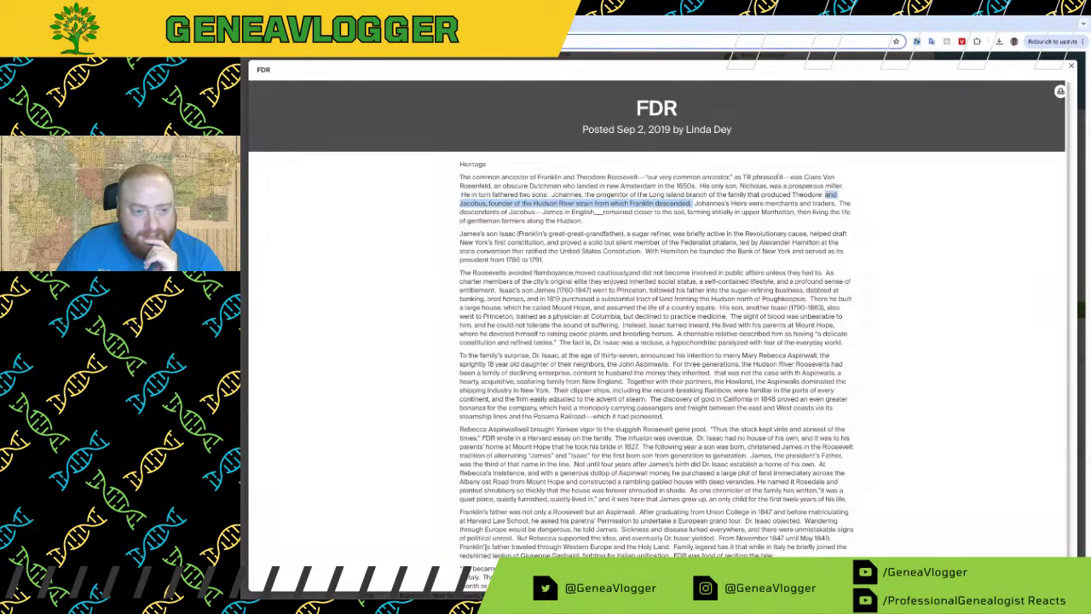
click(1071, 66)
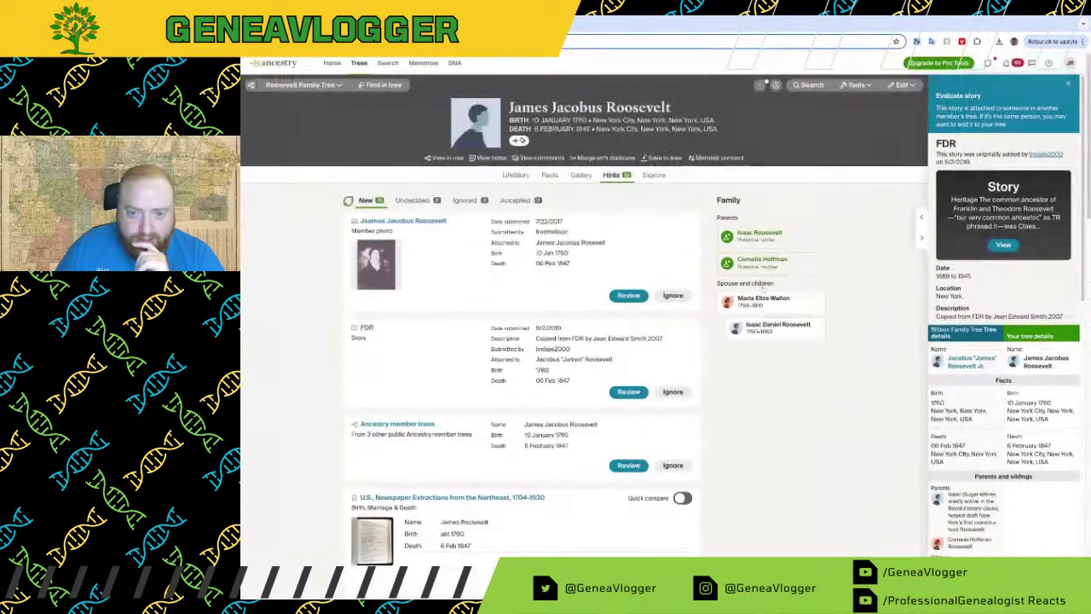
Step: Accept the Find a Grave Index hint for James Jacobus Roosevelt with its Manhattan burial and continue to the related people
scroll(769, 305, up, 3)
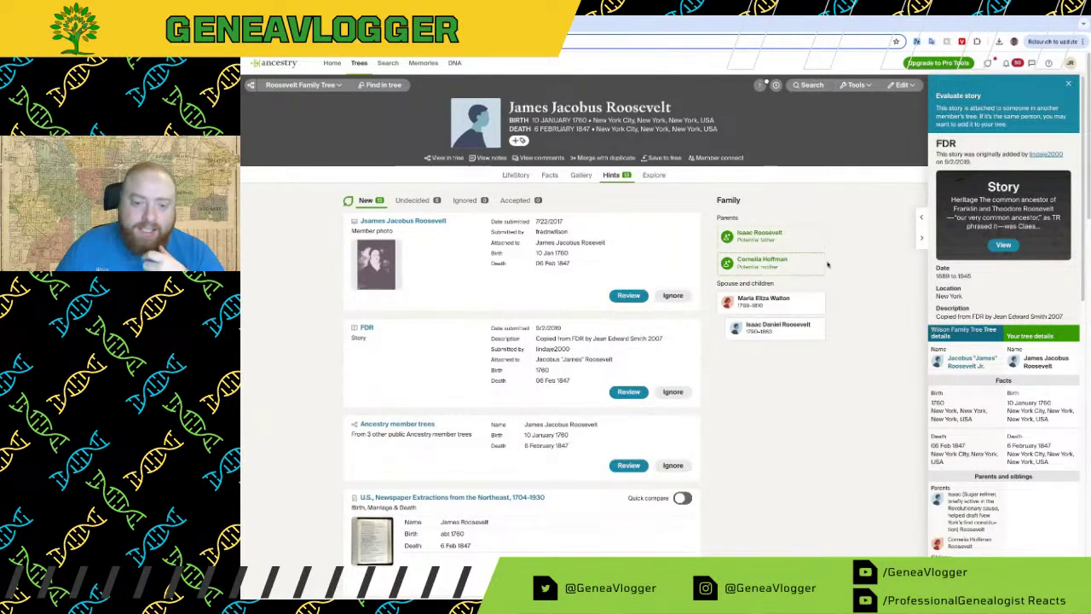
scroll(729, 400, down, 3)
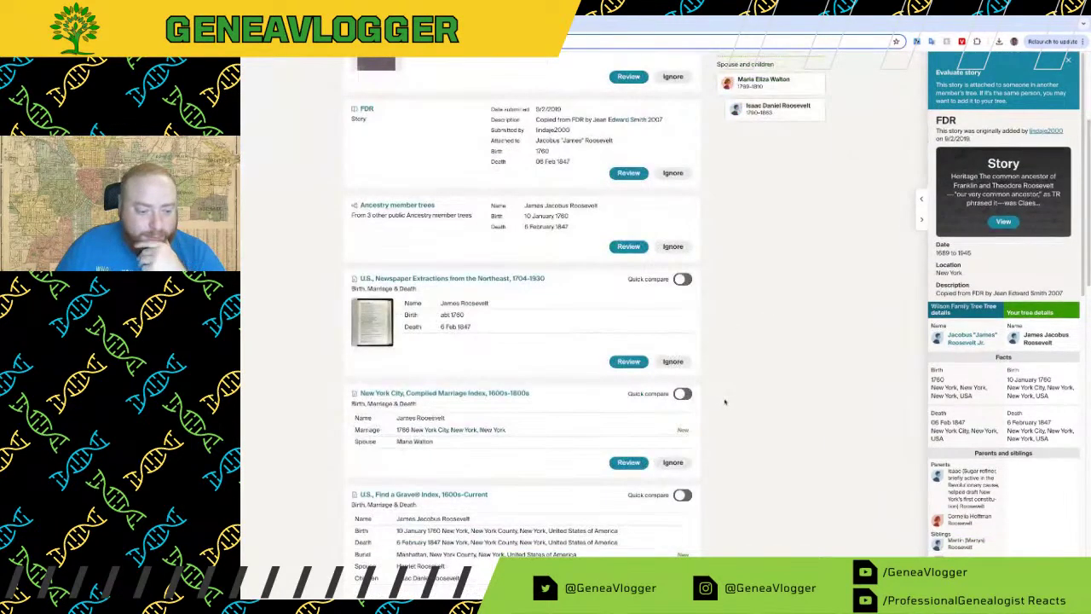
scroll(717, 424, down, 3)
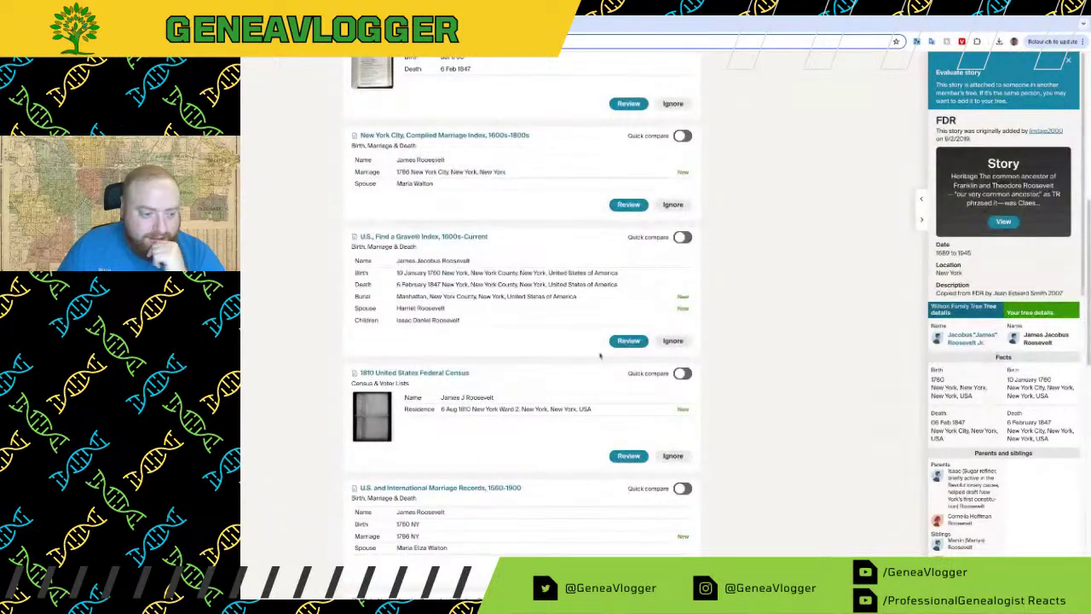
scroll(628, 341, up, 5)
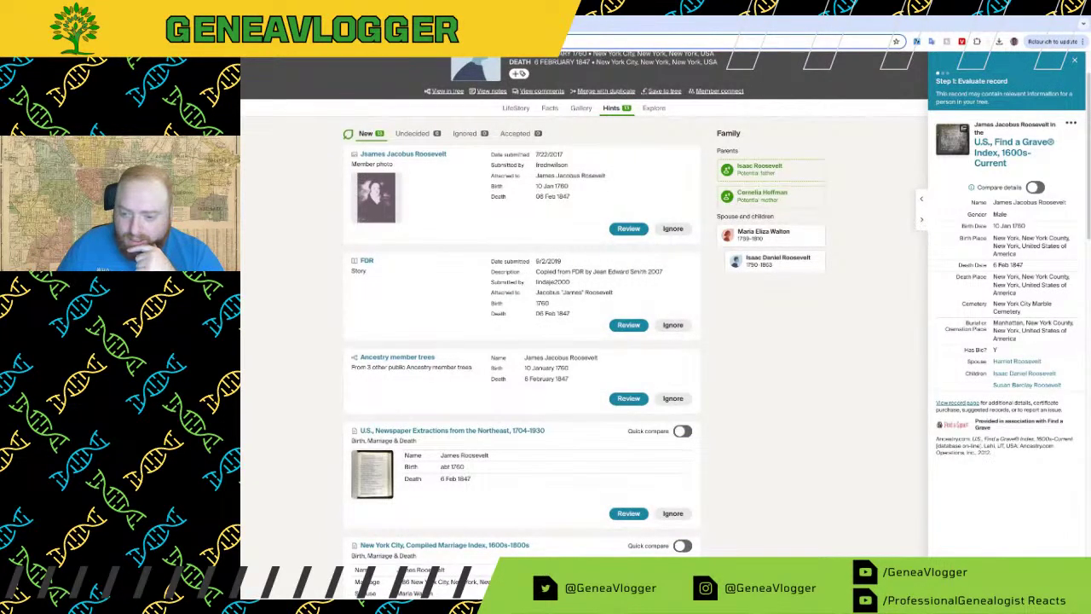
click(958, 583)
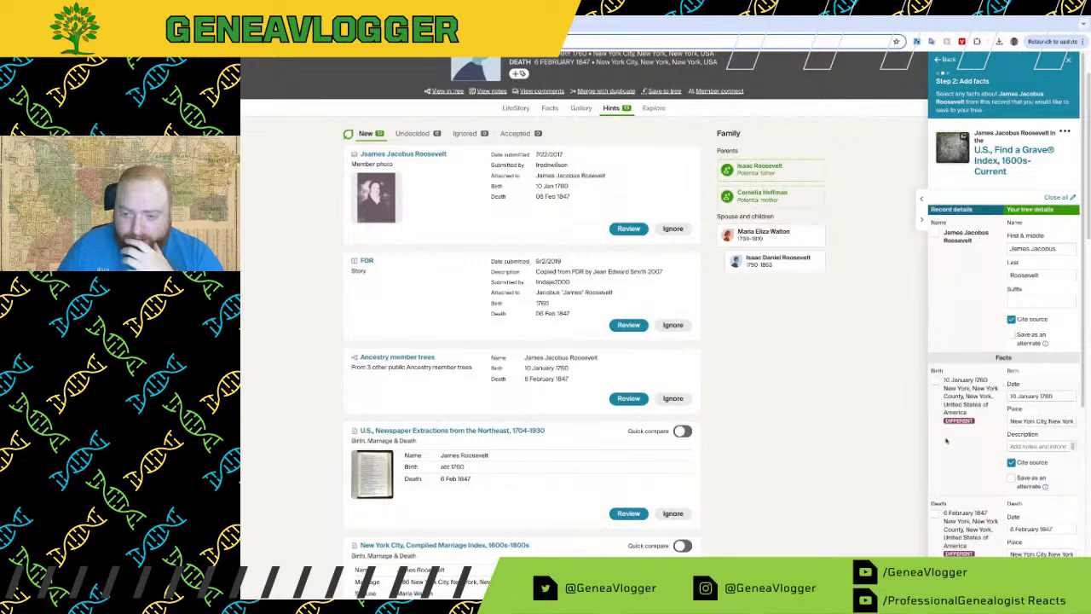
scroll(945, 441, down, 3)
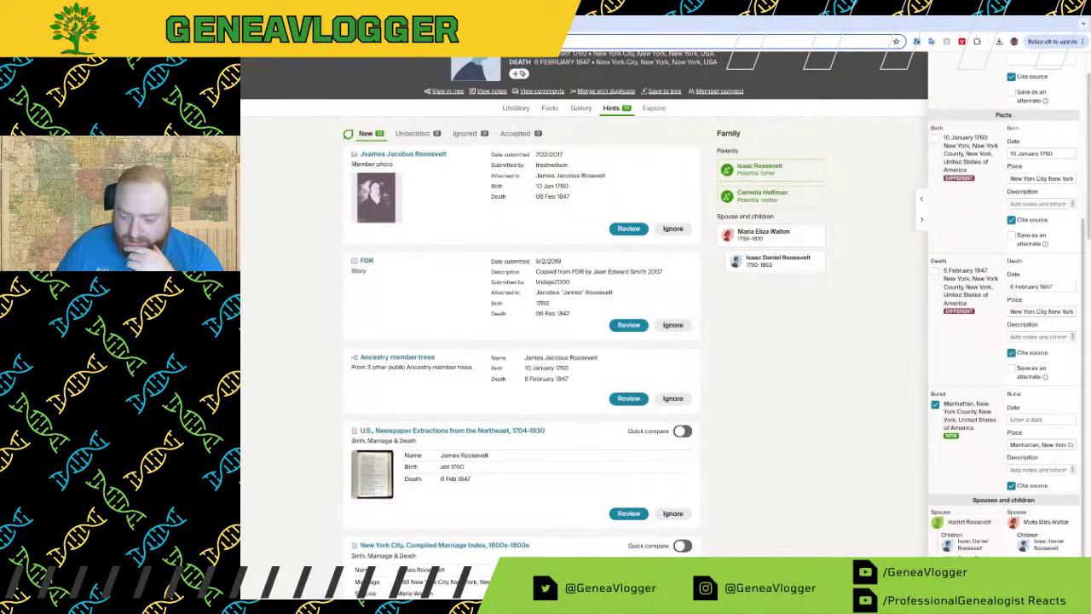
click(957, 583)
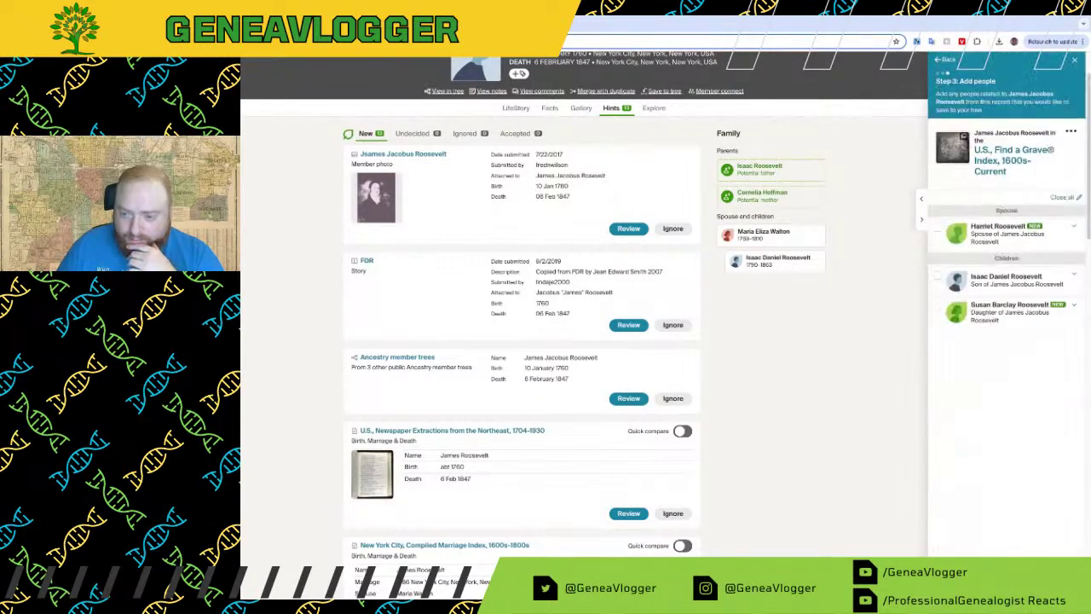
Step: Include spouse Harriet Roosevelt and children Isaac Daniel and Susan Barclay from the Find a Grave record, check their facts and save to the tree
click(938, 228)
scroll(1004, 467, down, 3)
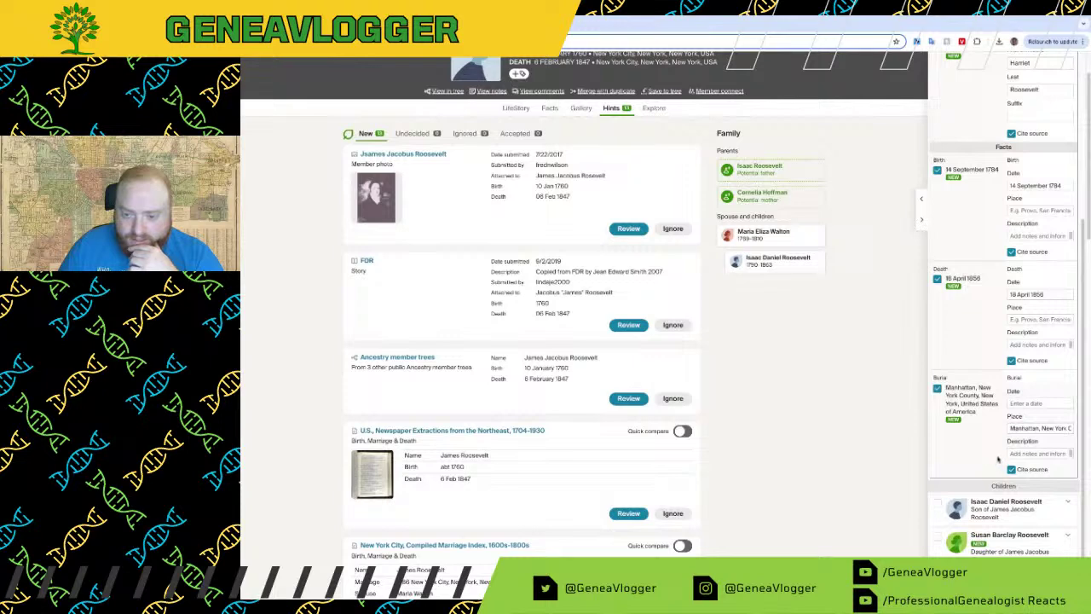
click(938, 506)
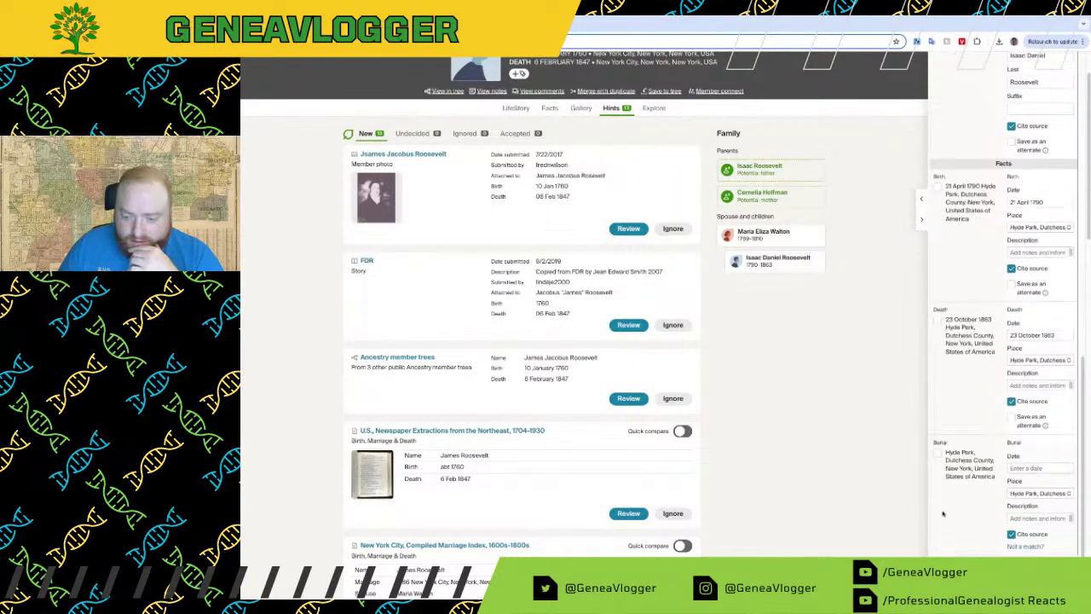
click(939, 536)
scroll(946, 503, up, 5)
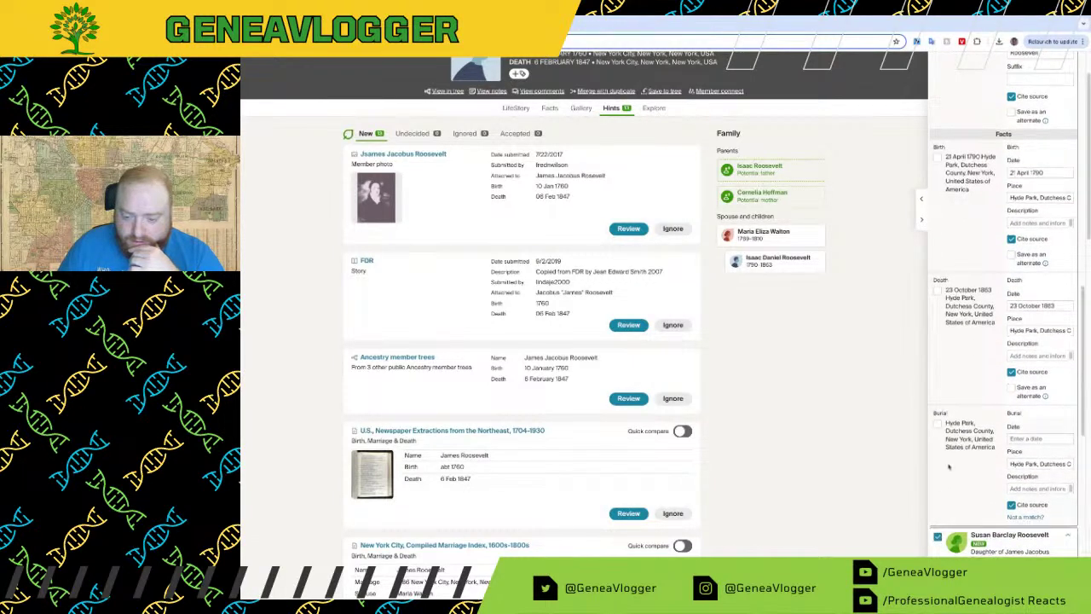
scroll(956, 477, down, 1)
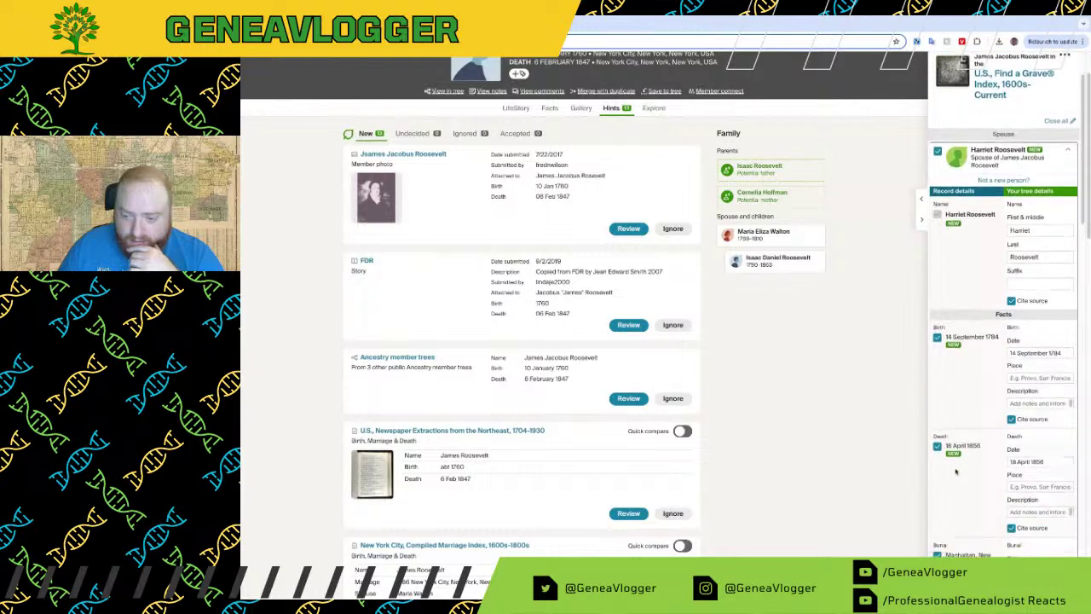
scroll(955, 471, down, 1)
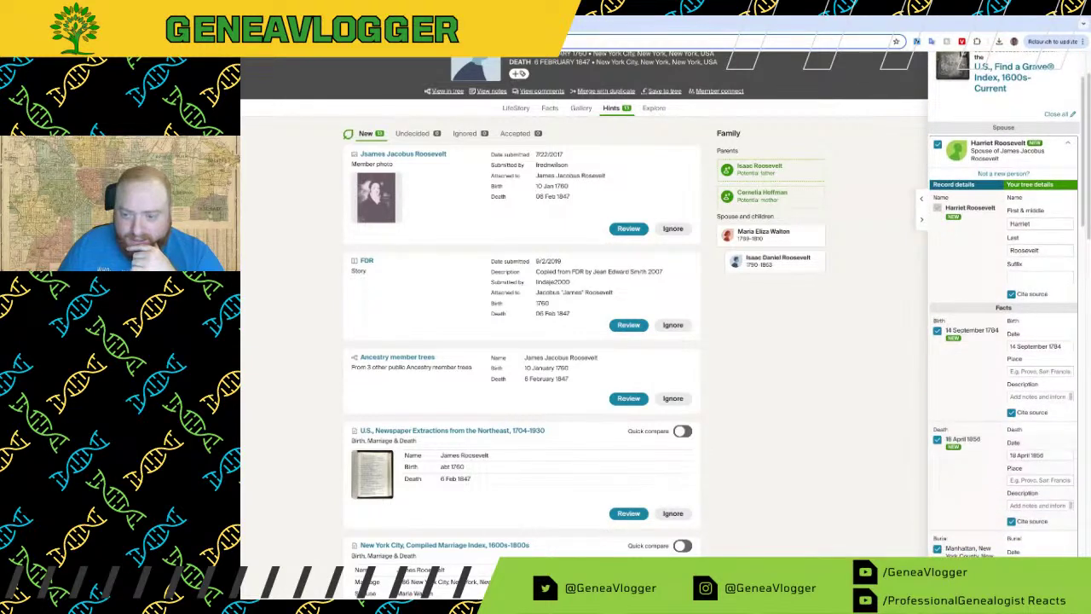
scroll(1005, 305, down, 6)
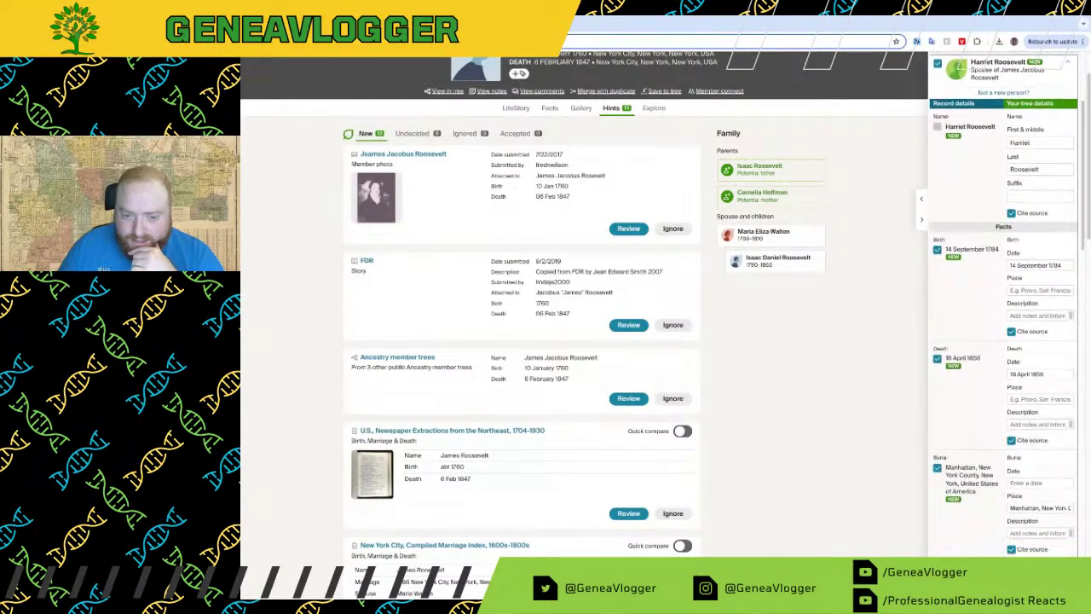
scroll(1003, 305, down, 6)
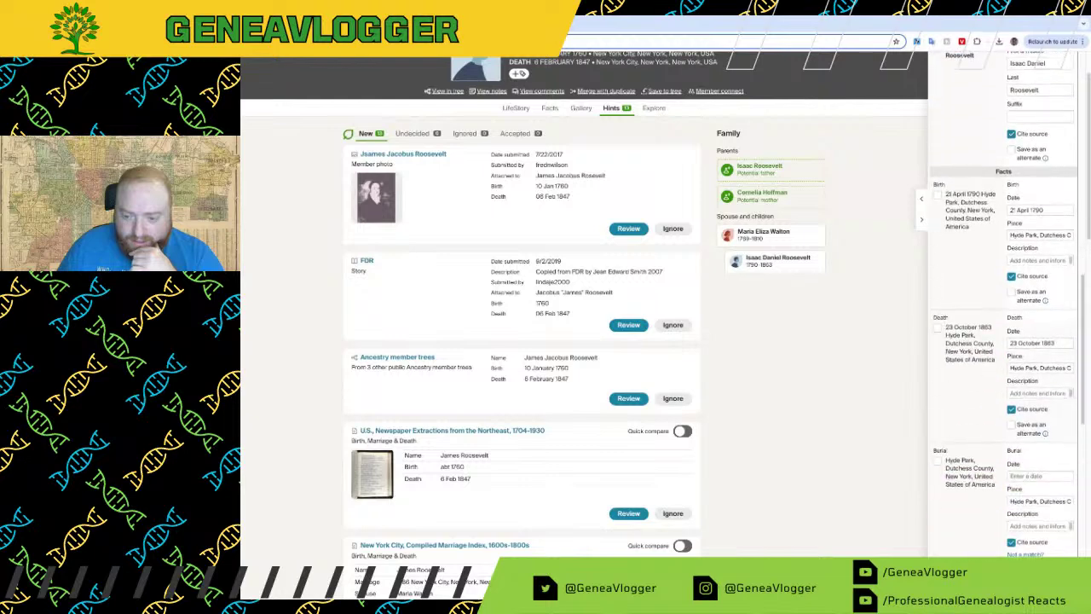
scroll(1003, 306, down, 3)
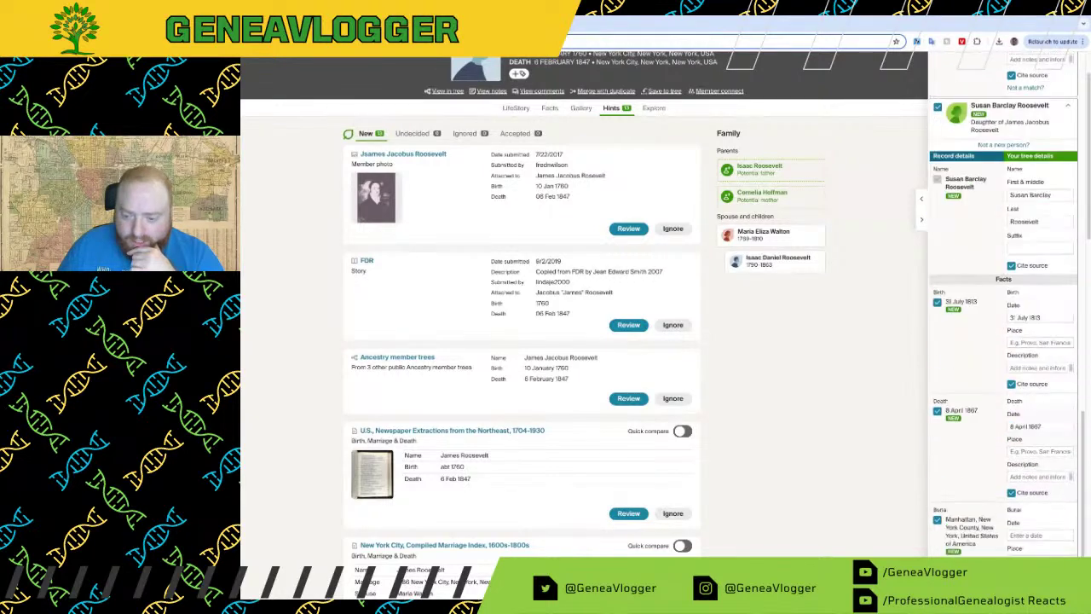
scroll(1003, 306, up, 4)
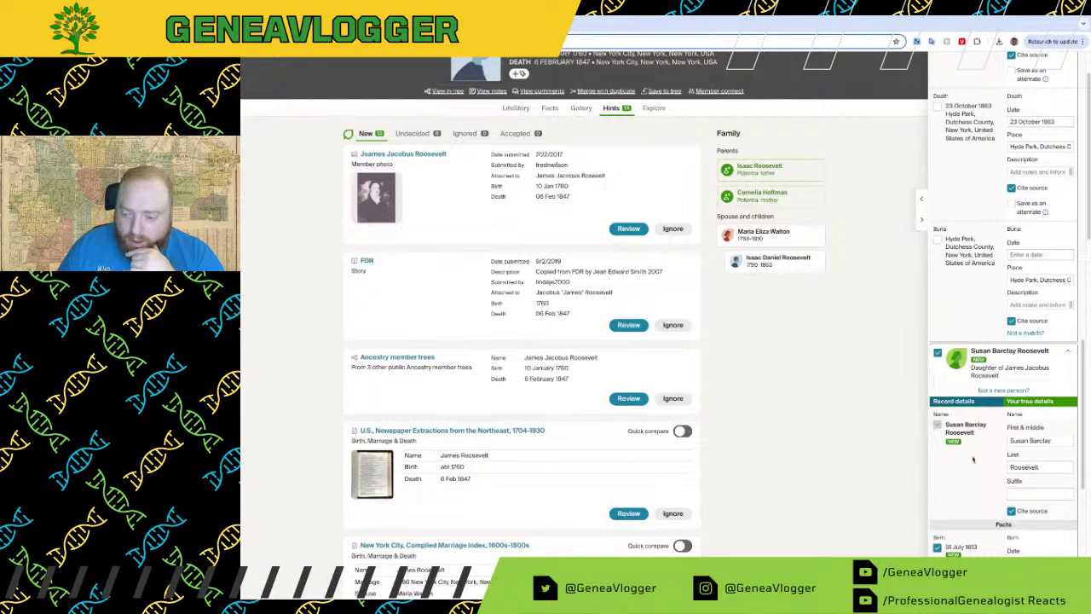
scroll(972, 460, up, 5)
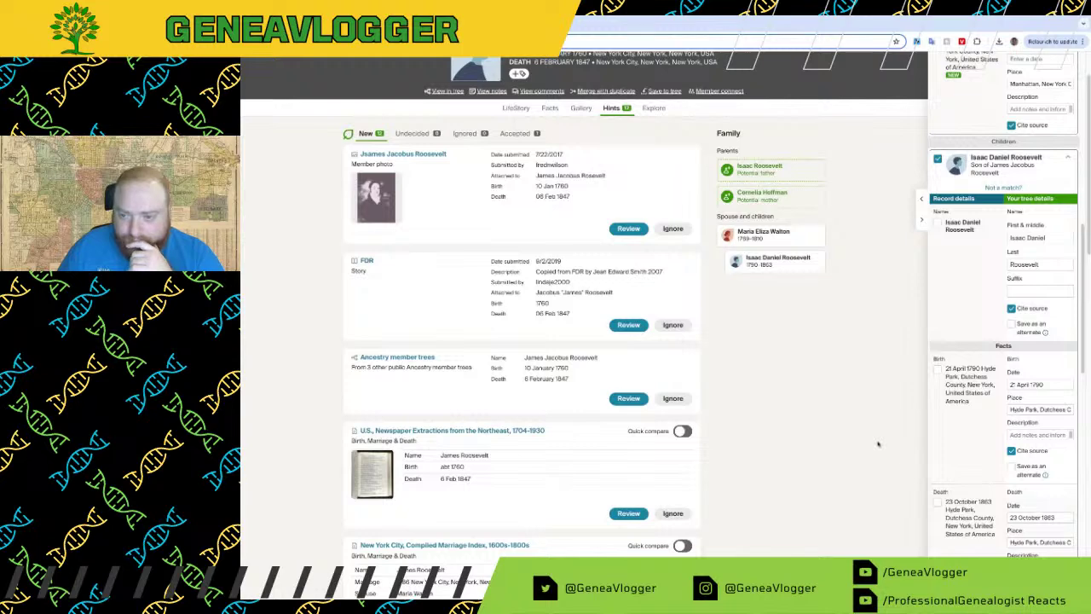
click(552, 110)
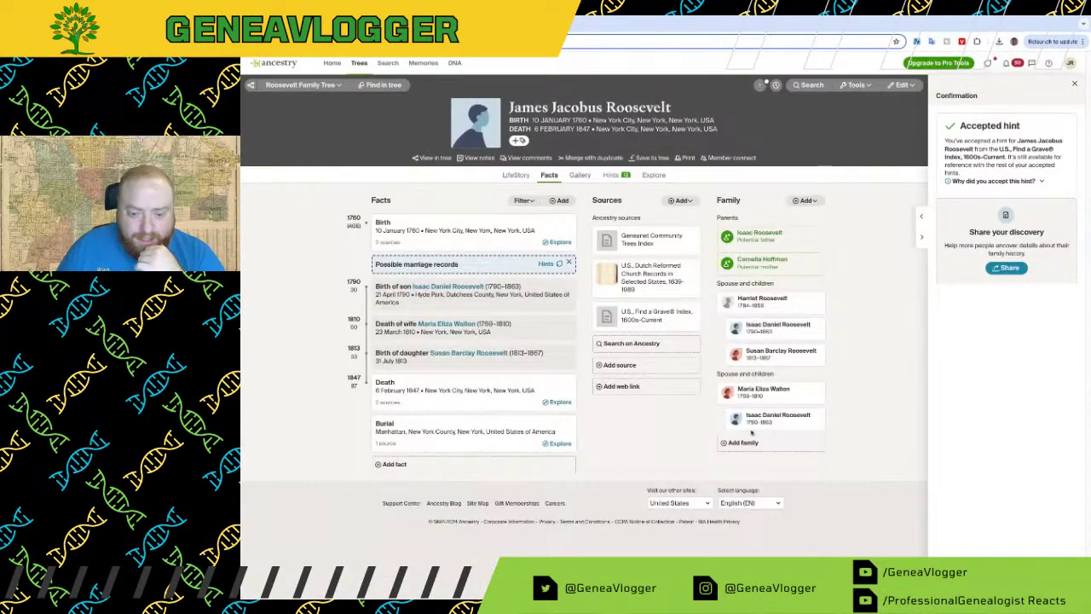
click(809, 302)
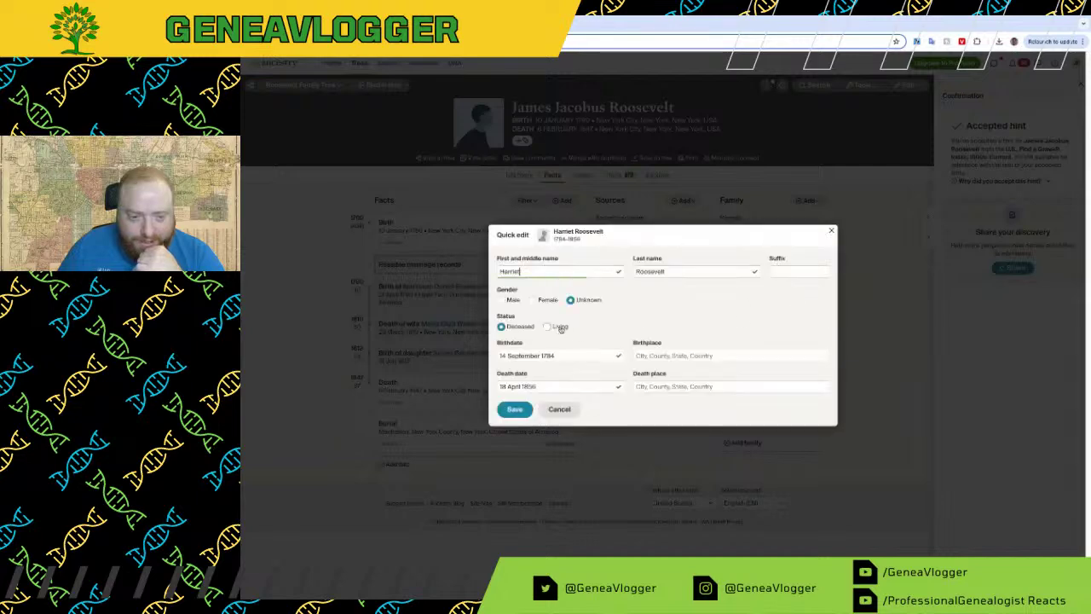
click(515, 410)
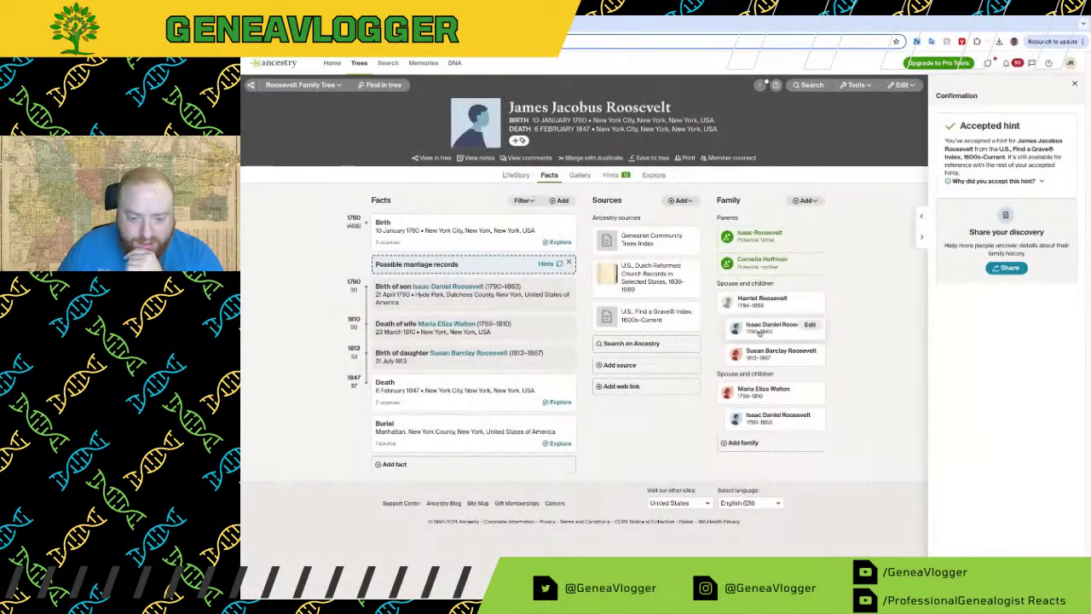
click(761, 334)
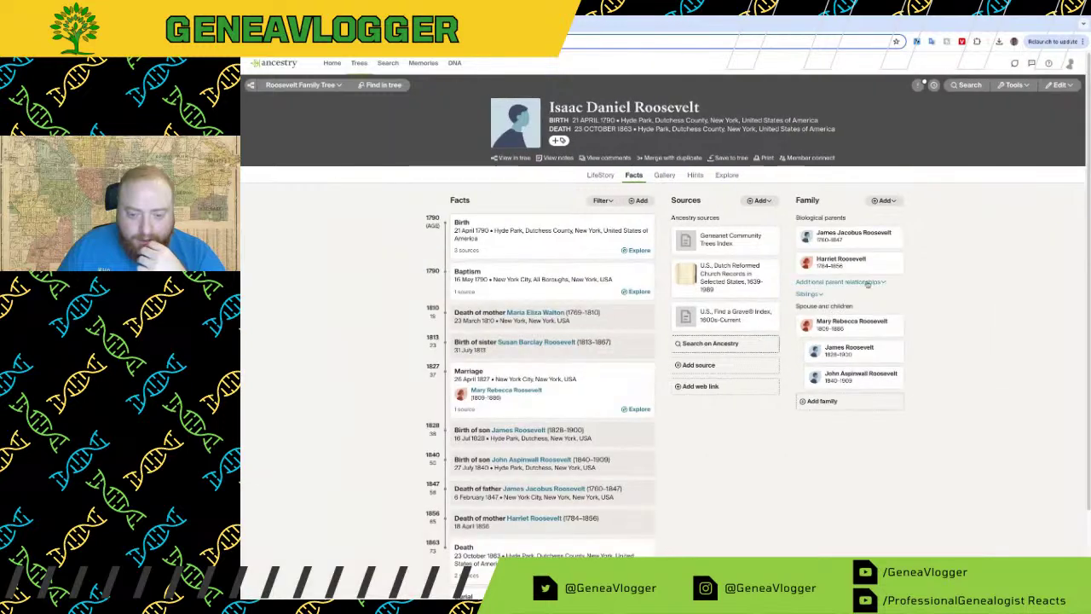
Step: Edit Isaac Daniel Roosevelt's relationships to remove Harriet Roosevelt as his mother, keeping Maria Eliza Walton, and close the relationship editor
click(1059, 86)
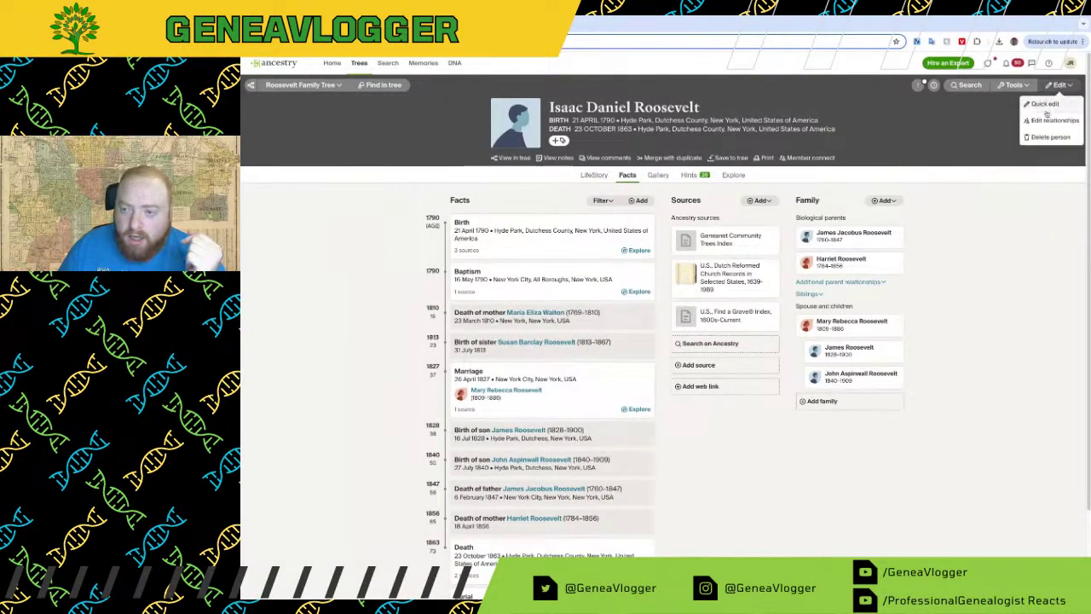
click(1034, 128)
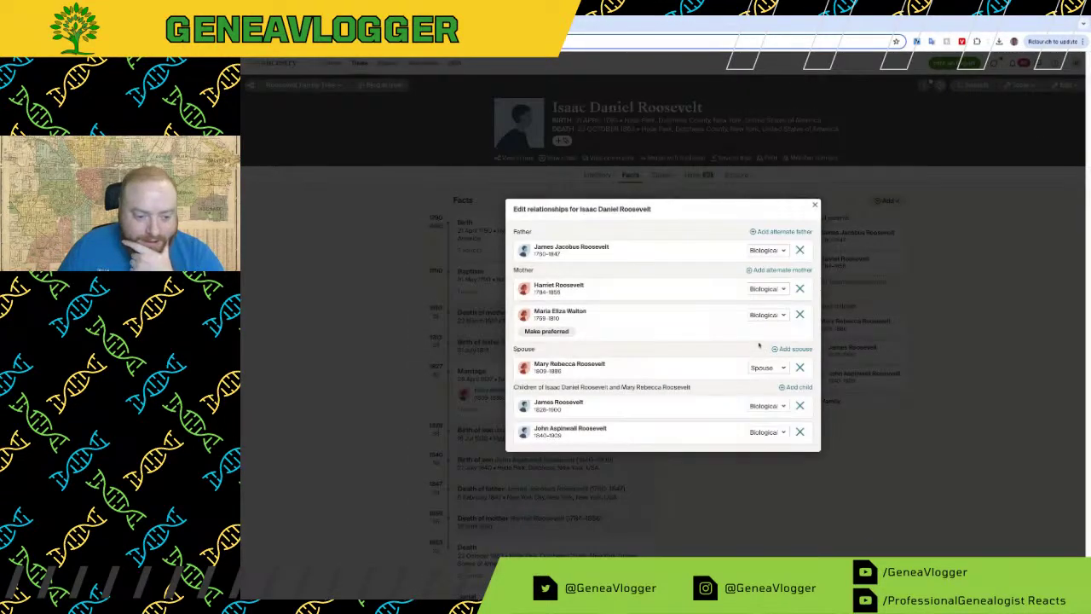
click(799, 288)
click(777, 356)
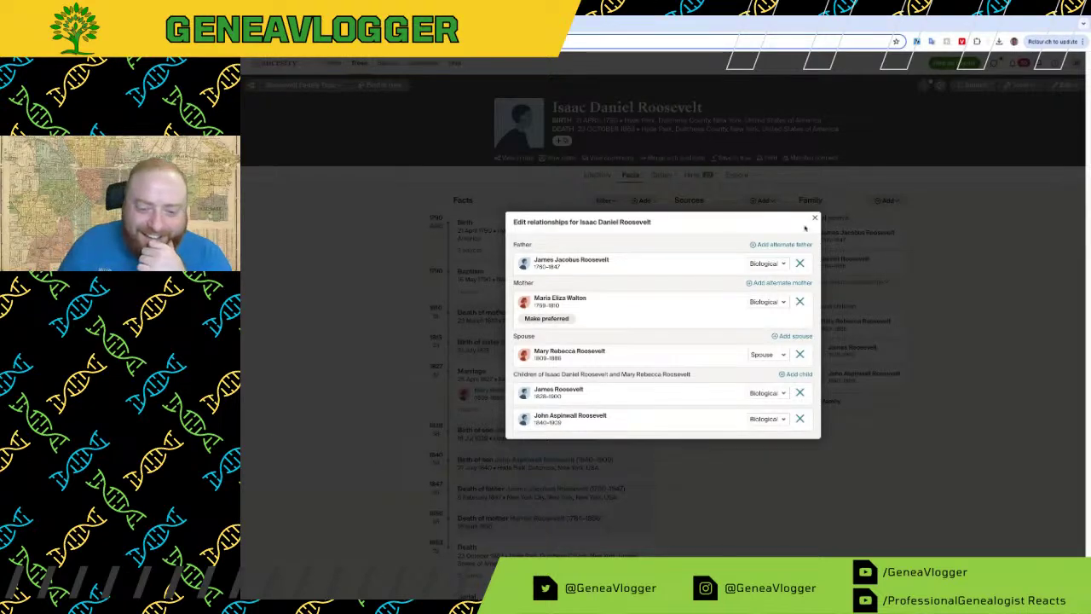
click(814, 218)
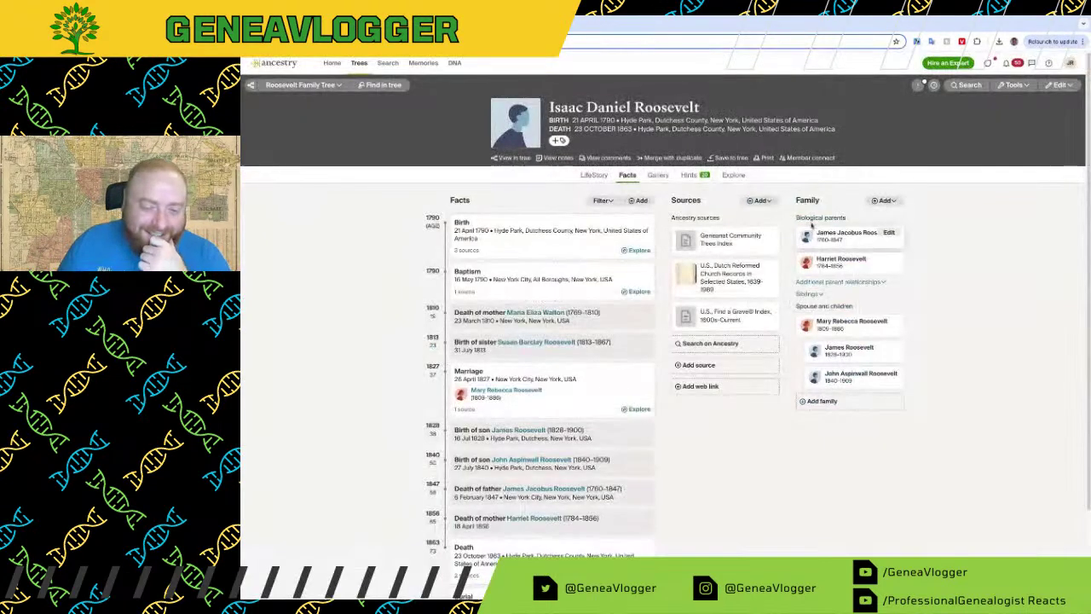
Step: Return to the Roosevelt Family Tree, expand James J Roosevelt's parents and show Harriet Roosevelt alongside Maria Eliza Walton as his spouse
click(281, 86)
click(289, 104)
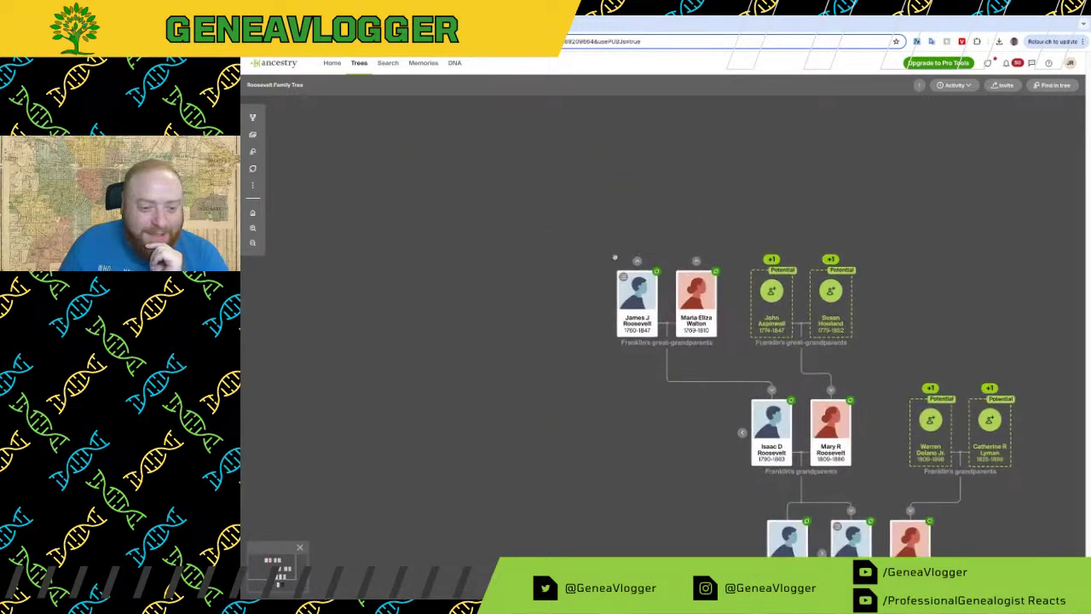
click(637, 260)
click(623, 277)
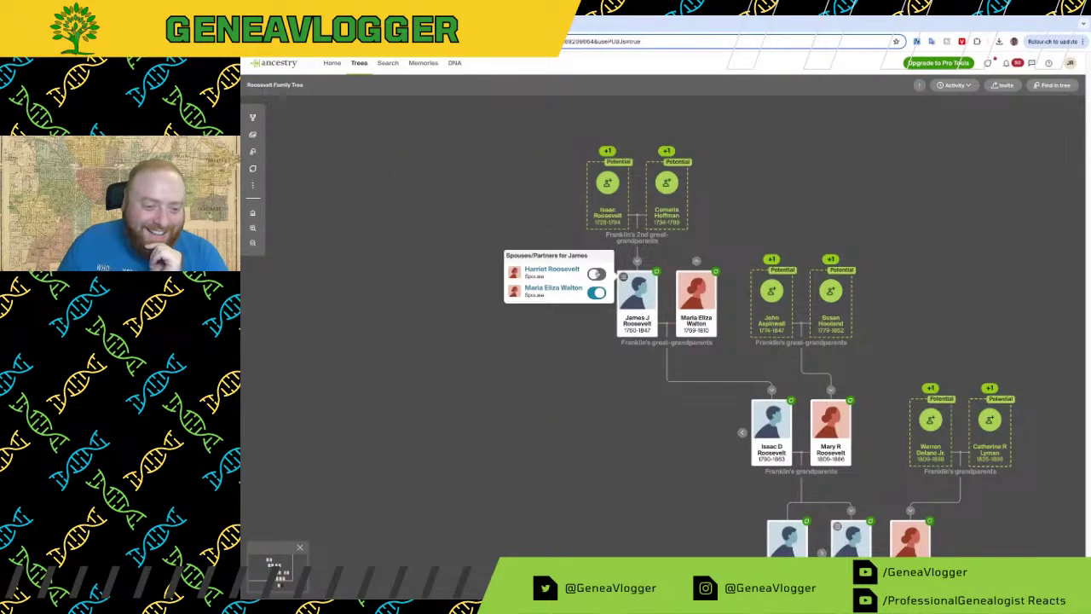
click(597, 273)
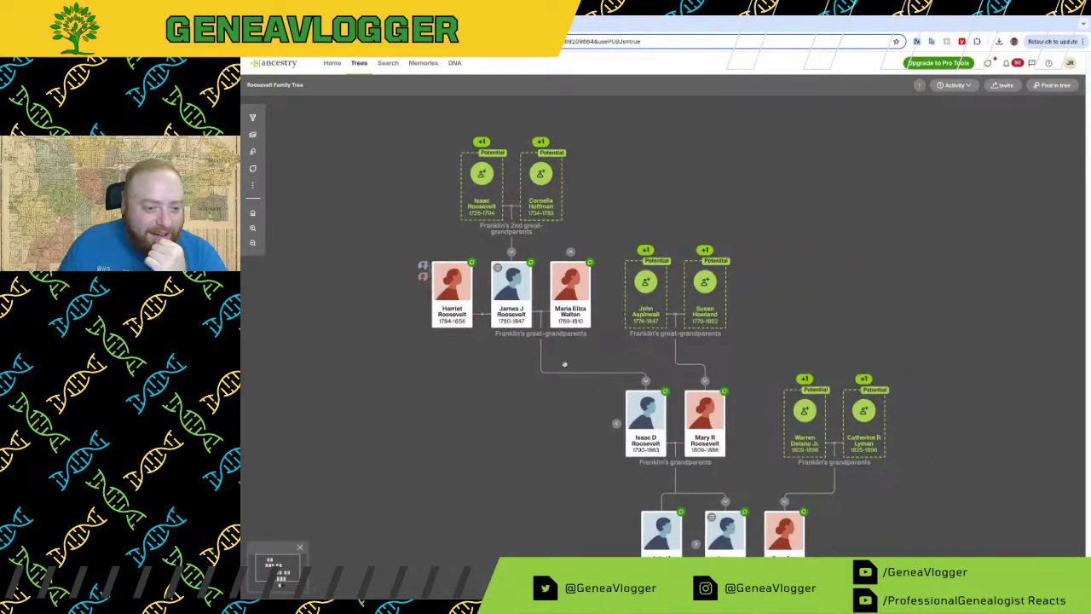
Step: Review the details of Isaac Roosevelt, 1726-1794, as potential father of James Jacobus Roosevelt, and close them without adding him
click(494, 190)
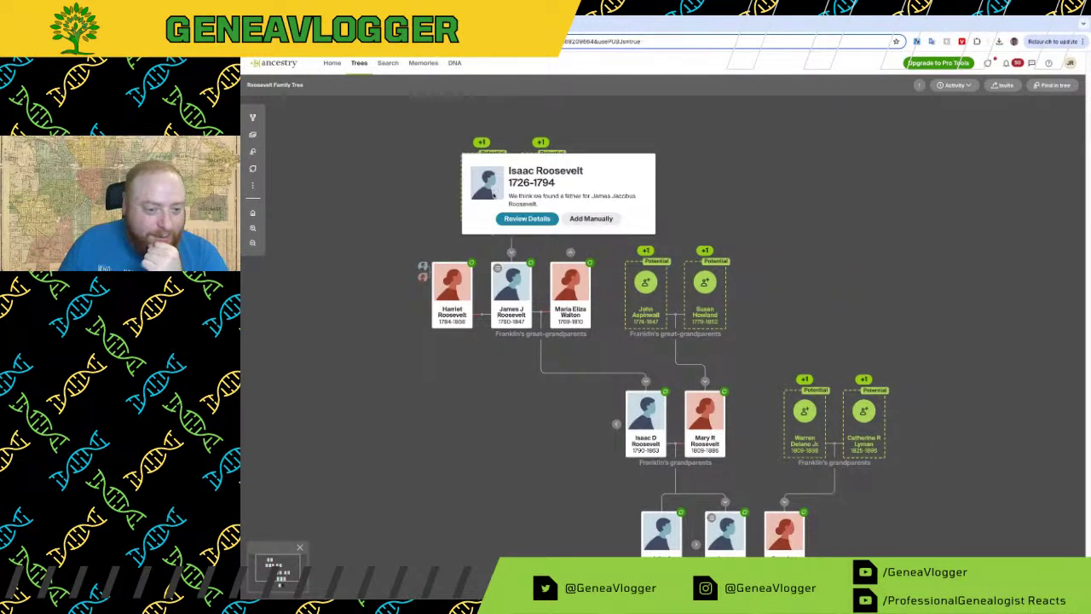
click(512, 220)
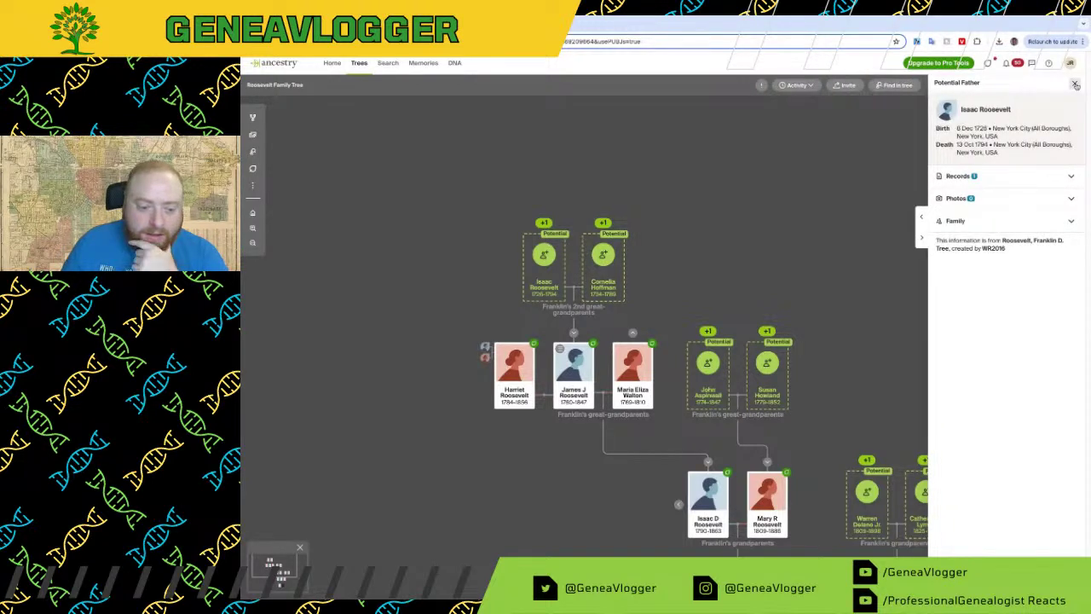
click(1076, 85)
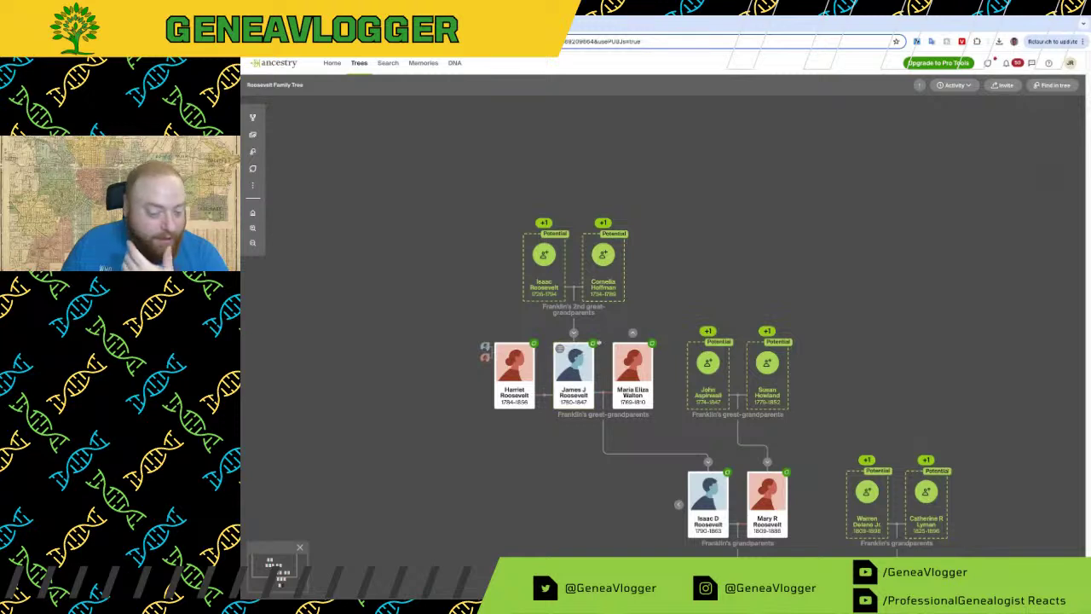
Step: From James Jacobus Roosevelt's hints, view the FDR story and read the passage on the common ancestor's arrival in New Amsterdam, then close it
click(595, 346)
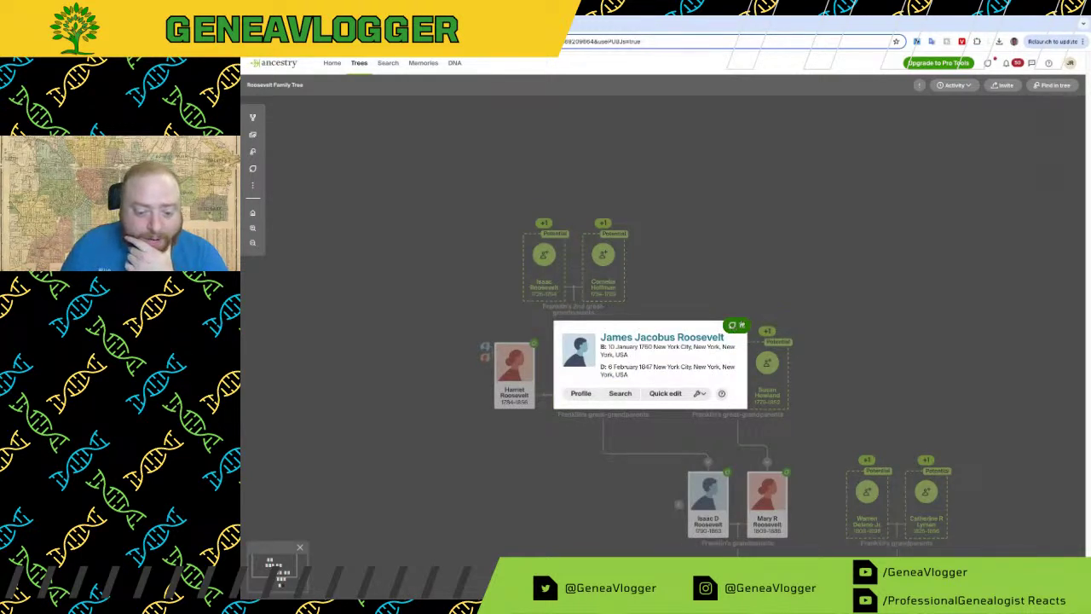
click(738, 324)
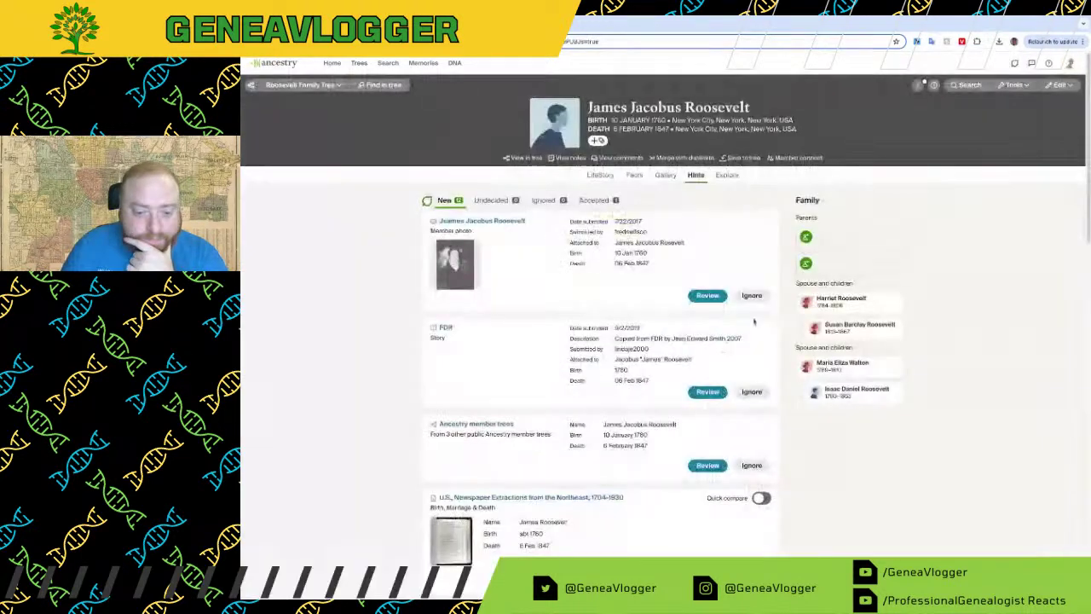
click(706, 392)
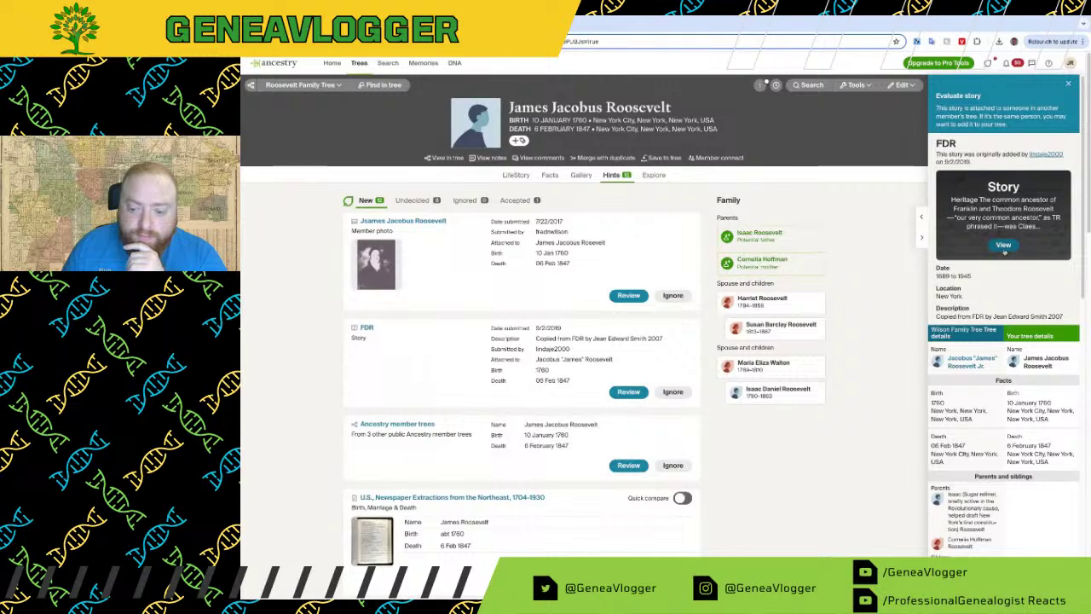
click(1003, 246)
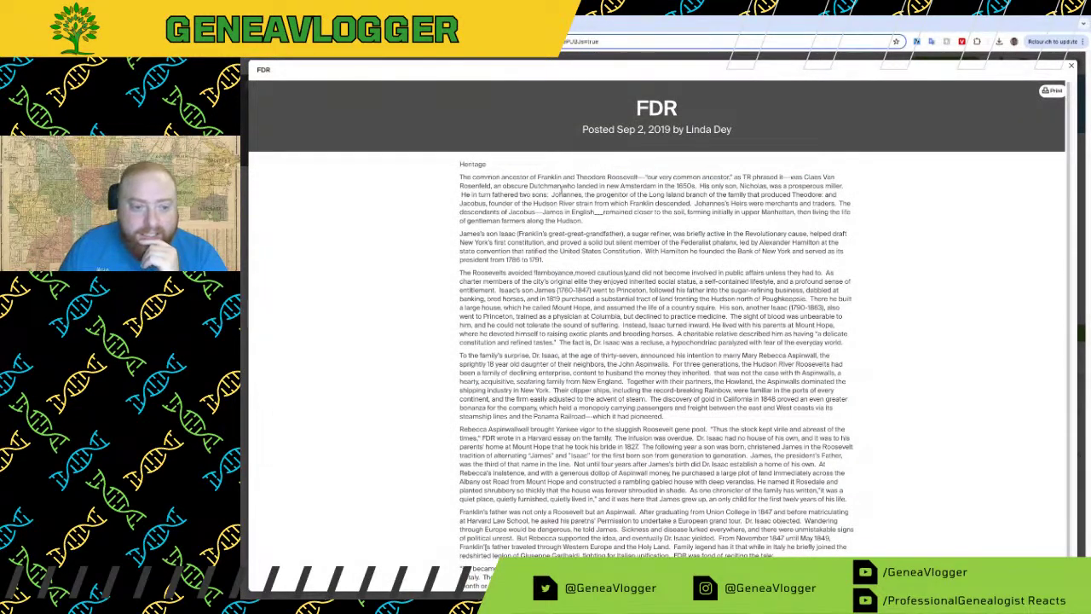
drag(552, 188, 697, 188)
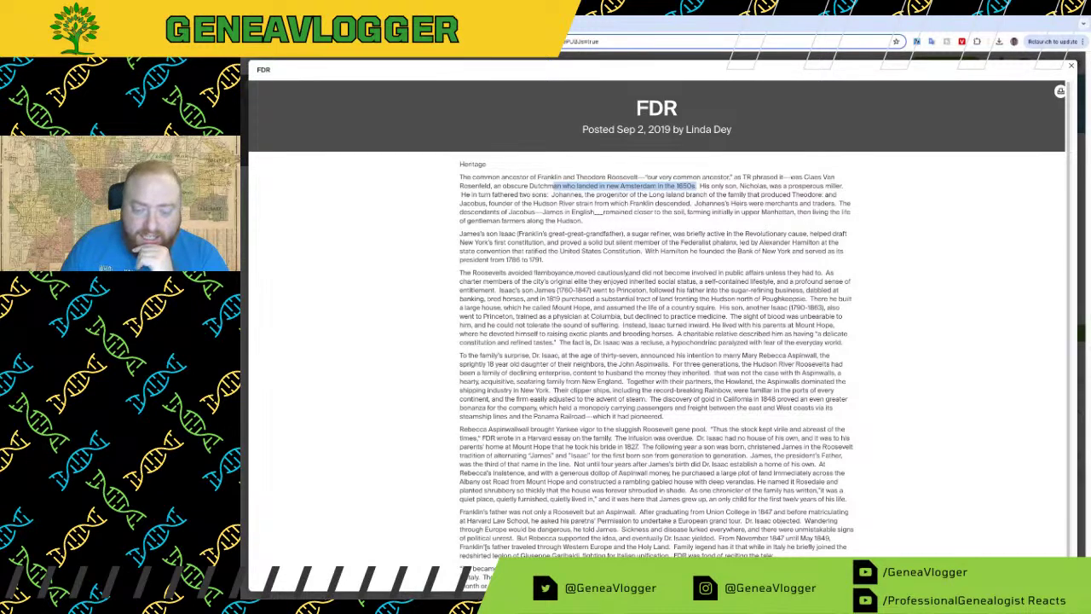
click(1071, 66)
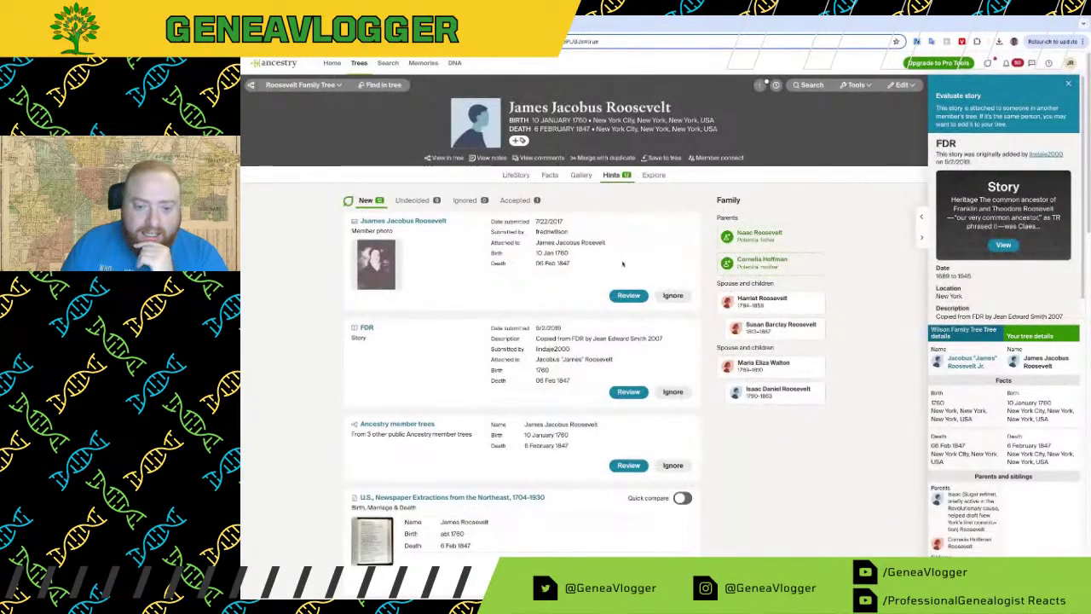
Step: Look through James Jacobus Roosevelt's remaining hints and open the North America, Family Histories, 1500-2000 record for evaluation
scroll(521, 272, down, 15)
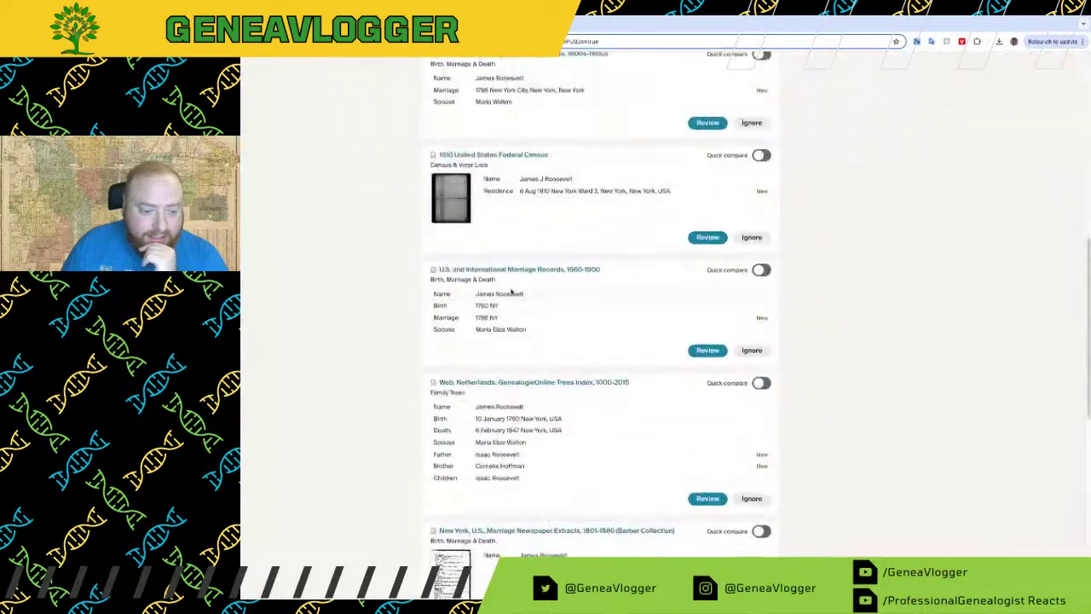
scroll(512, 293, up, 5)
scroll(554, 320, up, 3)
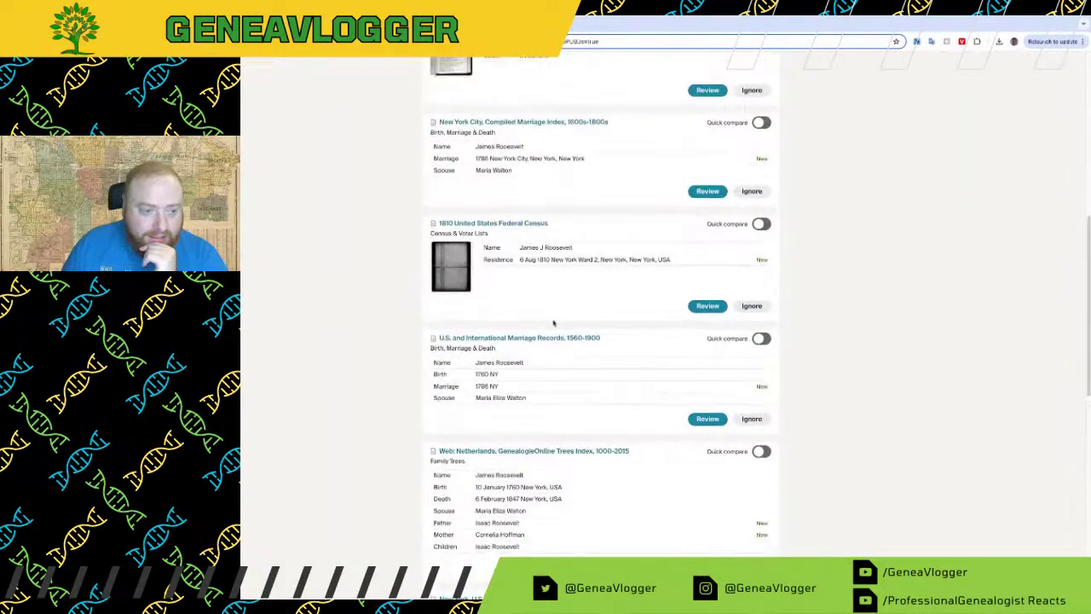
scroll(554, 321, down, 4)
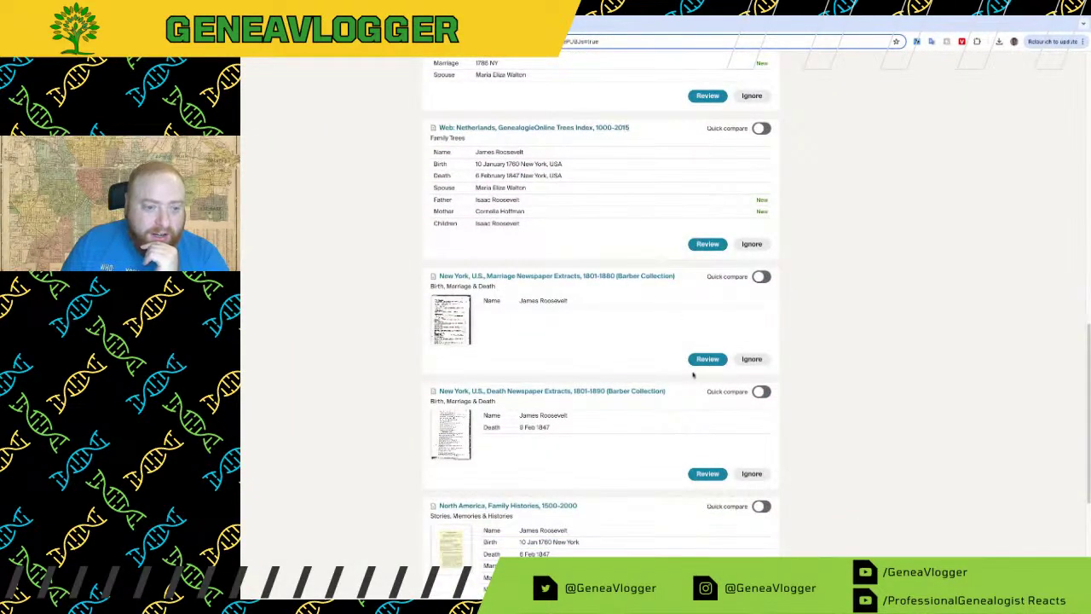
scroll(686, 373, down, 3)
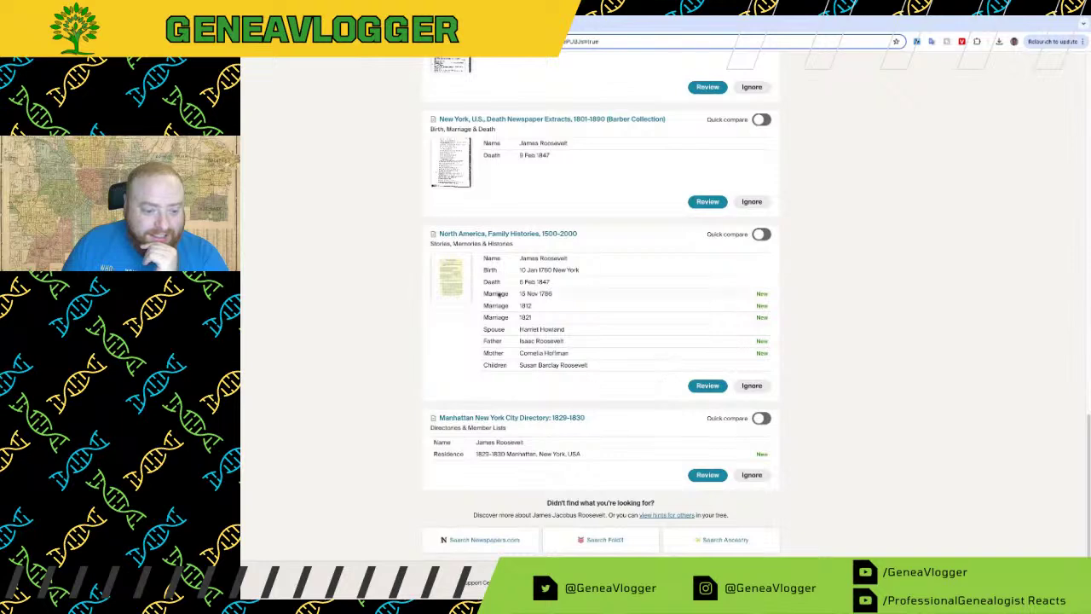
click(511, 233)
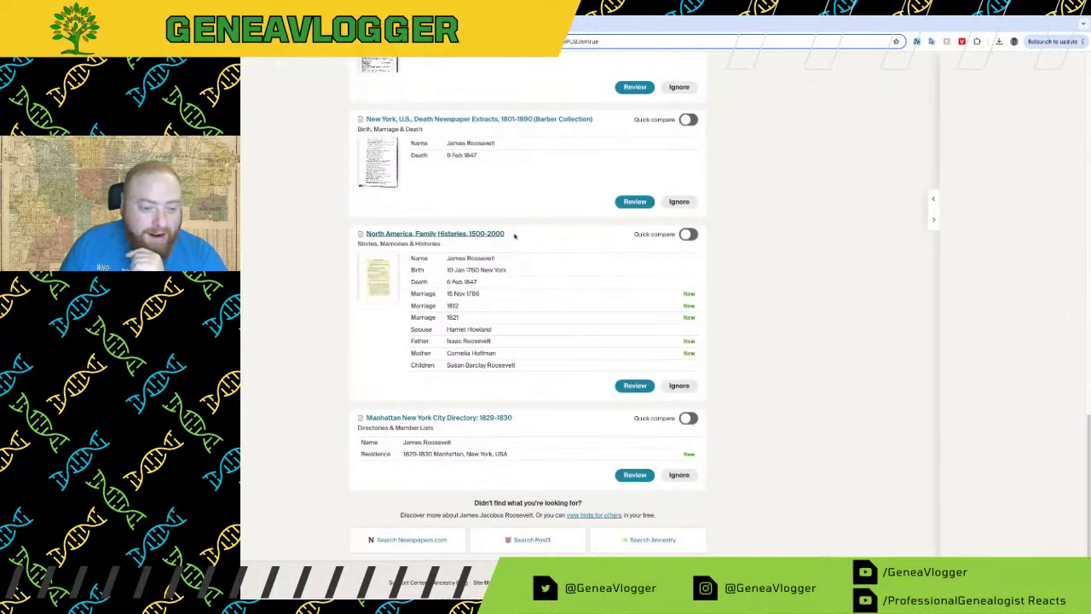
Step: Examine page 148 of The Hoffman Genealogy for the children of Cornelia Hoffman and Isaac Roosevelt and James's marriages, then close the image
click(955, 137)
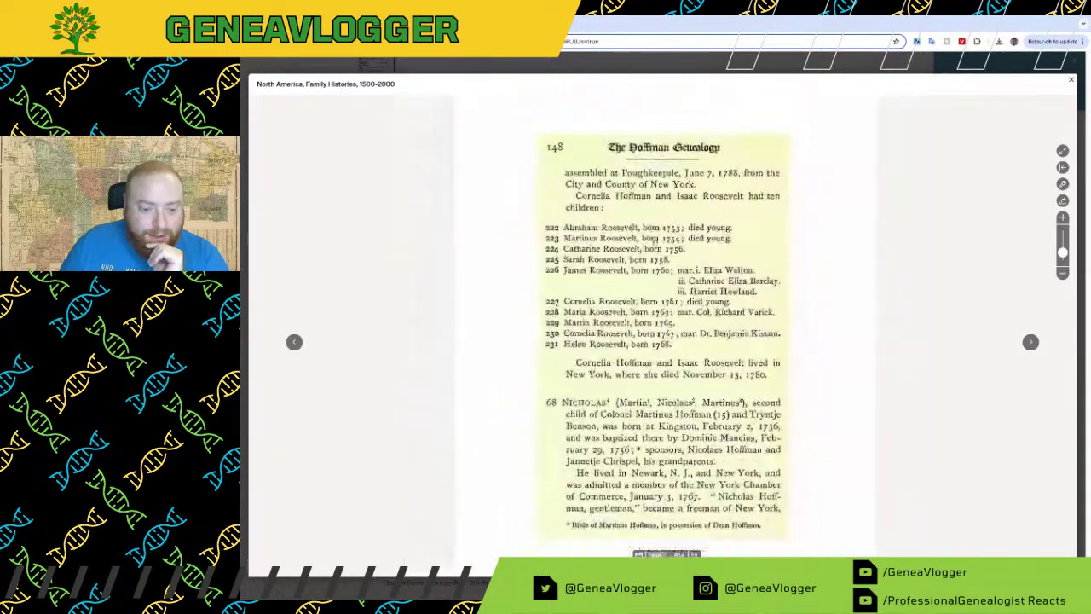
drag(674, 256, 673, 227)
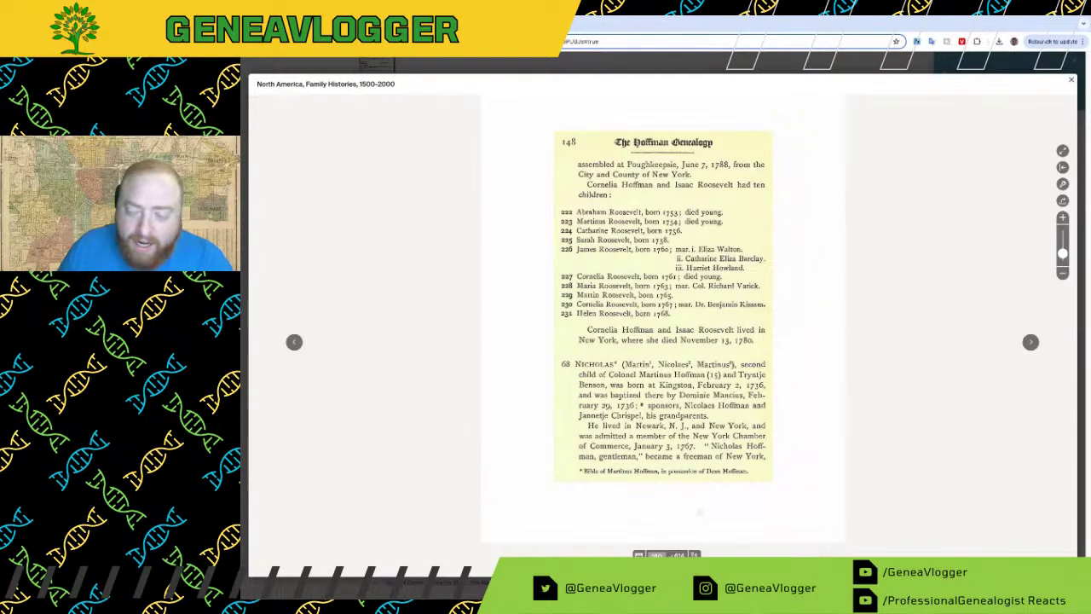
click(1071, 80)
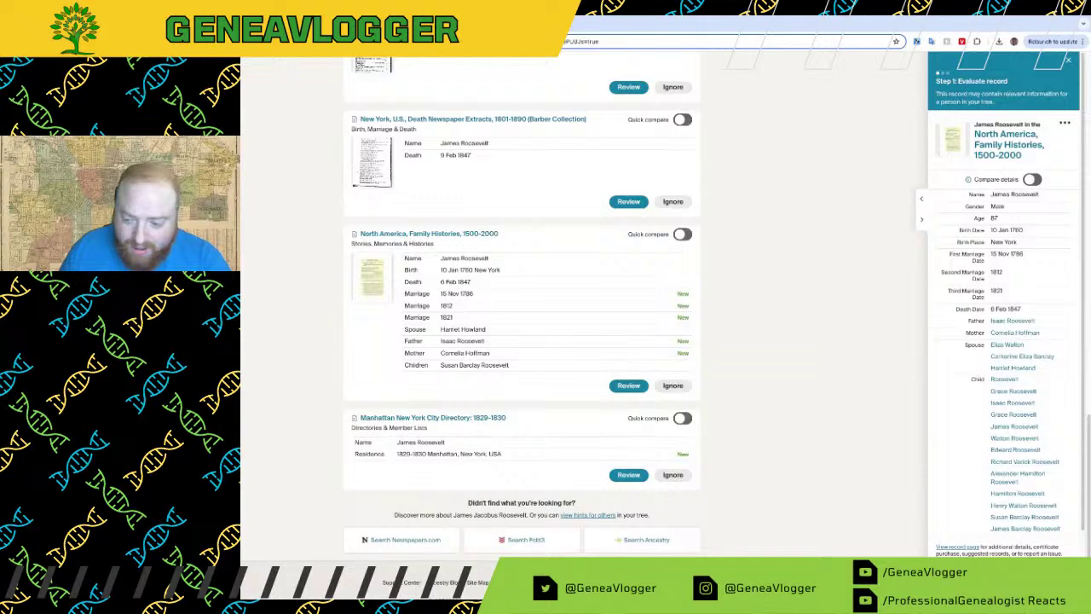
Step: Accept the Family Histories hint for James Jacobus Roosevelt, continue to the related people and include Isaac Roosevelt as his father
click(956, 584)
scroll(962, 444, down, 10)
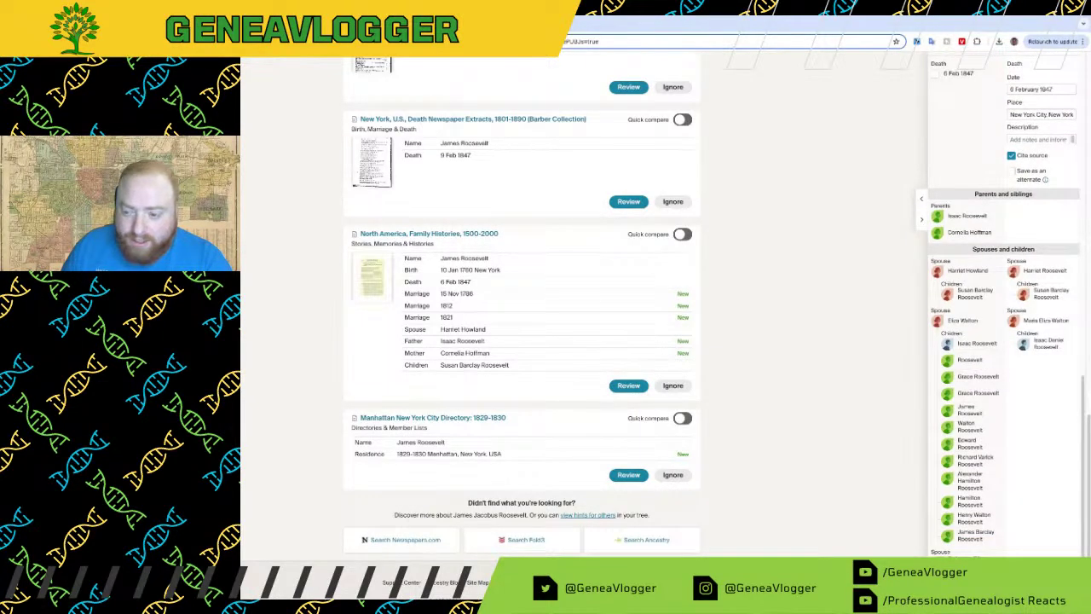
click(956, 583)
click(938, 220)
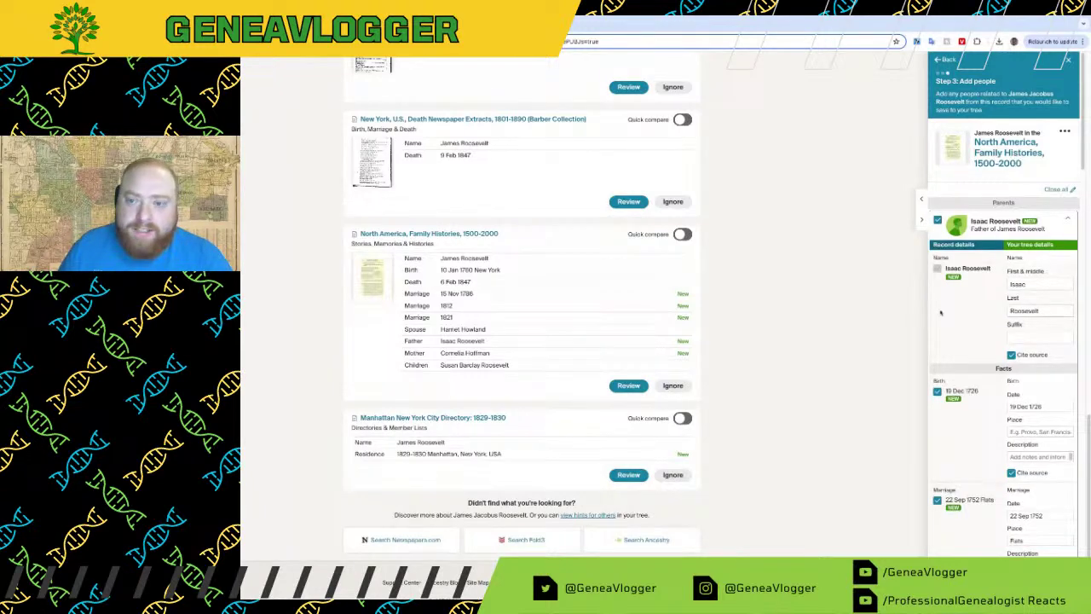
Step: Include mother Cornelia Hoffman, spouses Harriet Howland and Eliza Walton, and daughter Susan Barclay Roosevelt from the Family Histories record
scroll(967, 371, down, 10)
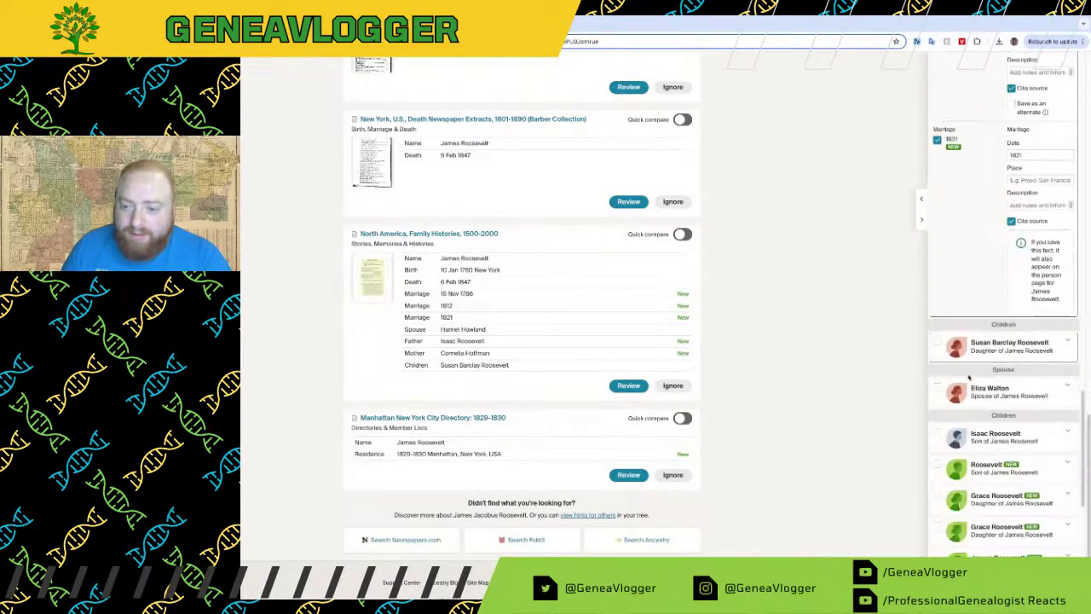
scroll(967, 380, up, 2)
scroll(963, 373, down, 3)
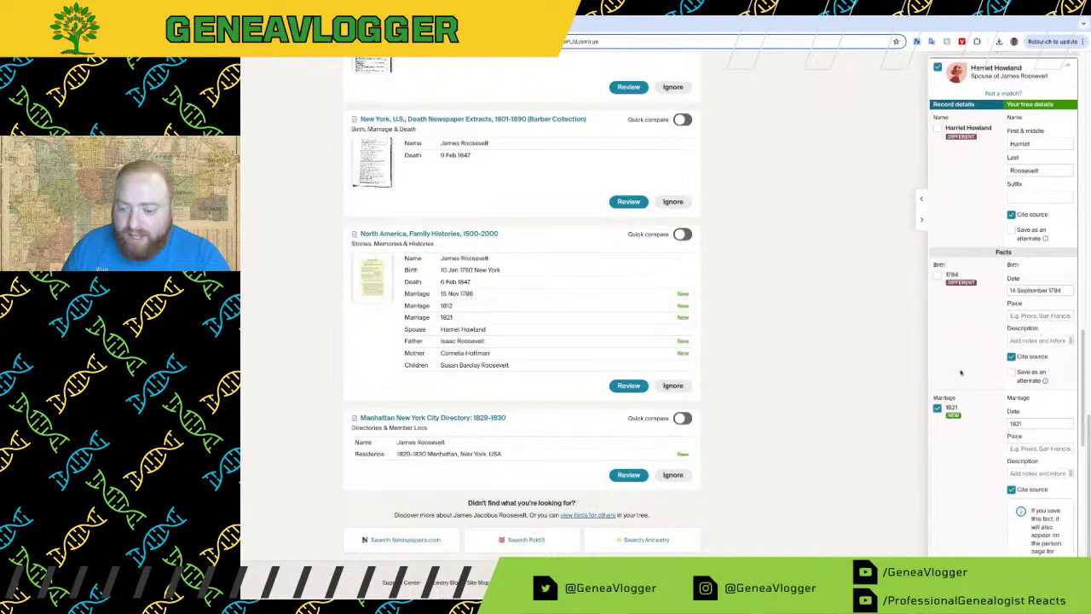
scroll(958, 370, down, 5)
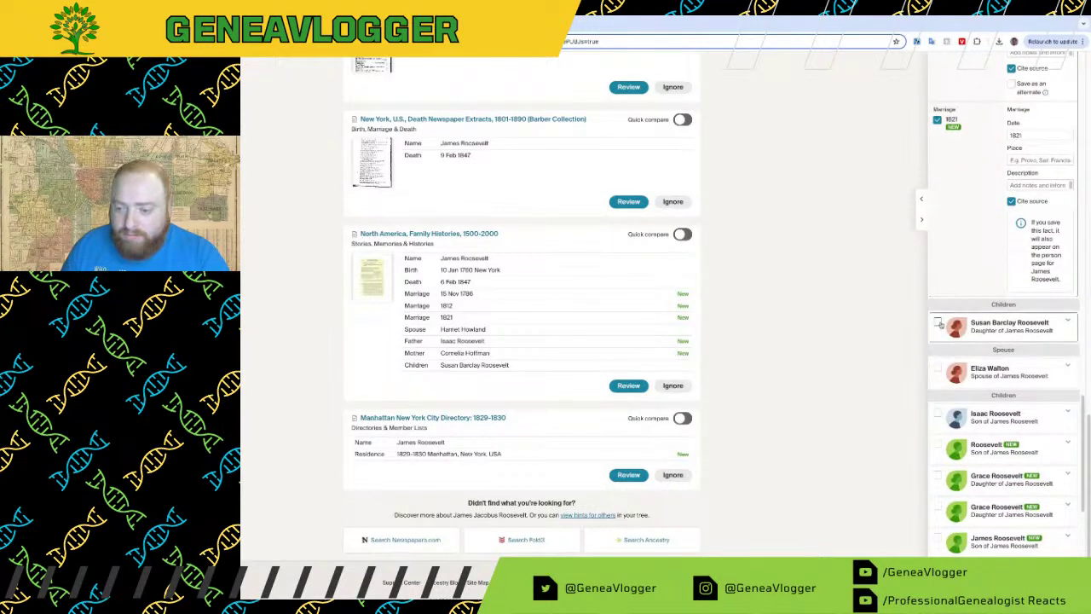
scroll(944, 350, down, 3)
click(939, 386)
scroll(948, 387, down, 5)
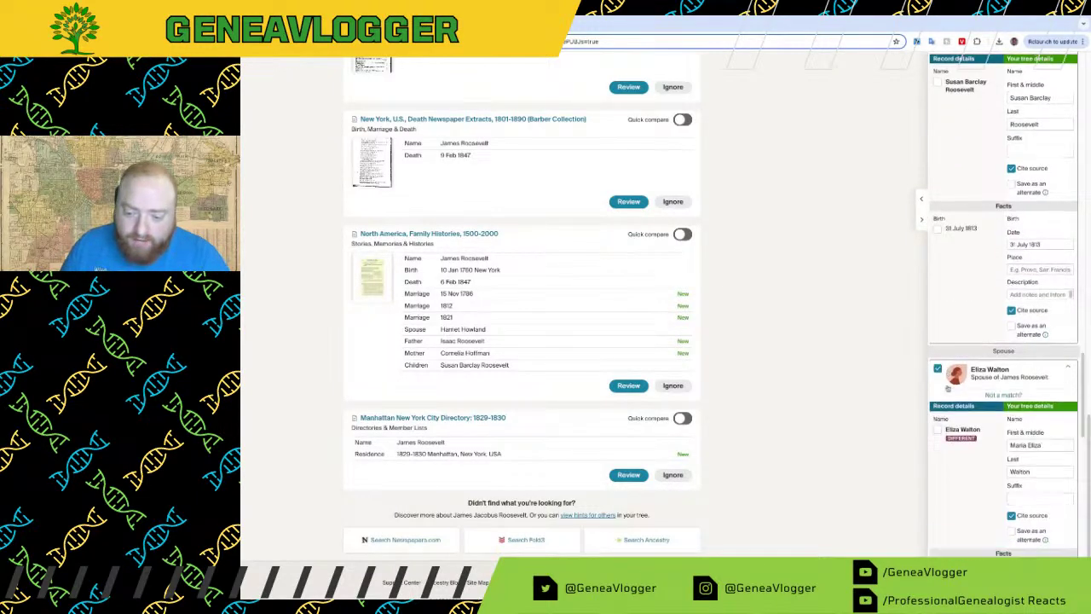
scroll(949, 386, down, 4)
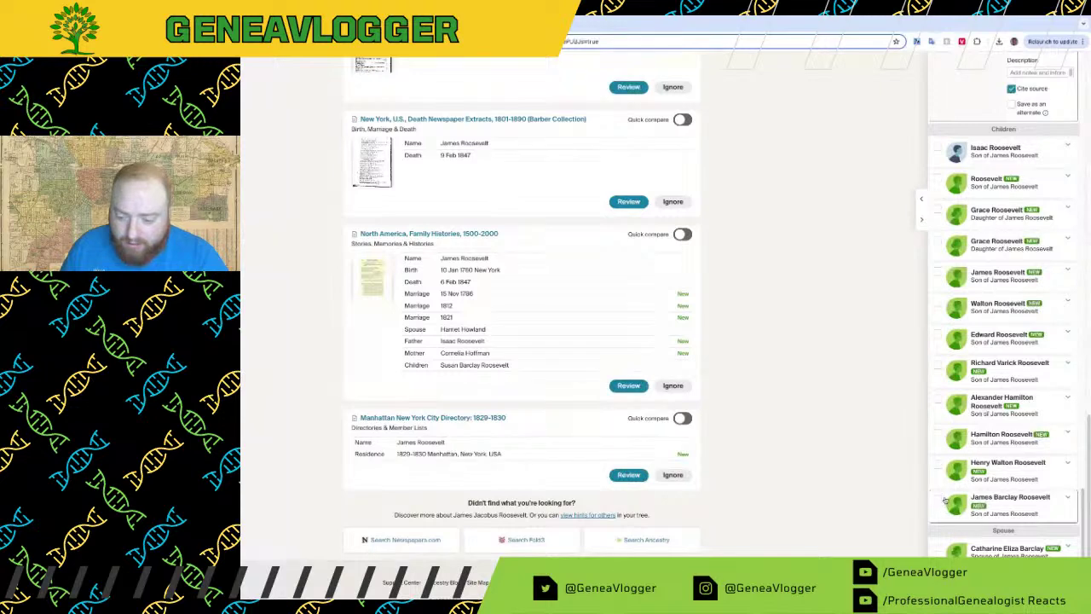
click(936, 547)
scroll(938, 529, down, 5)
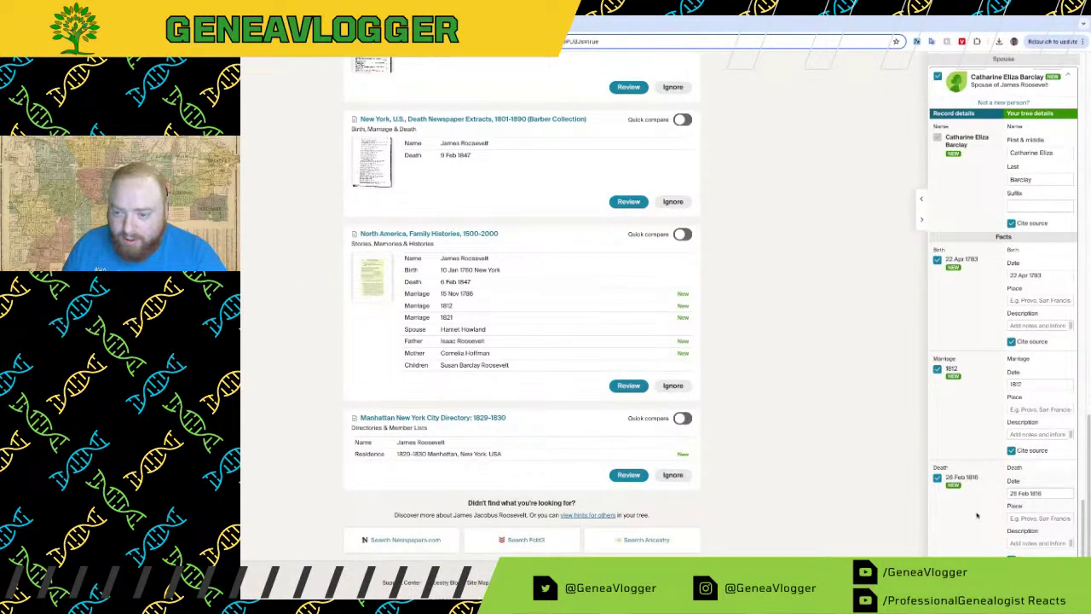
scroll(980, 506, up, 3)
scroll(980, 505, up, 4)
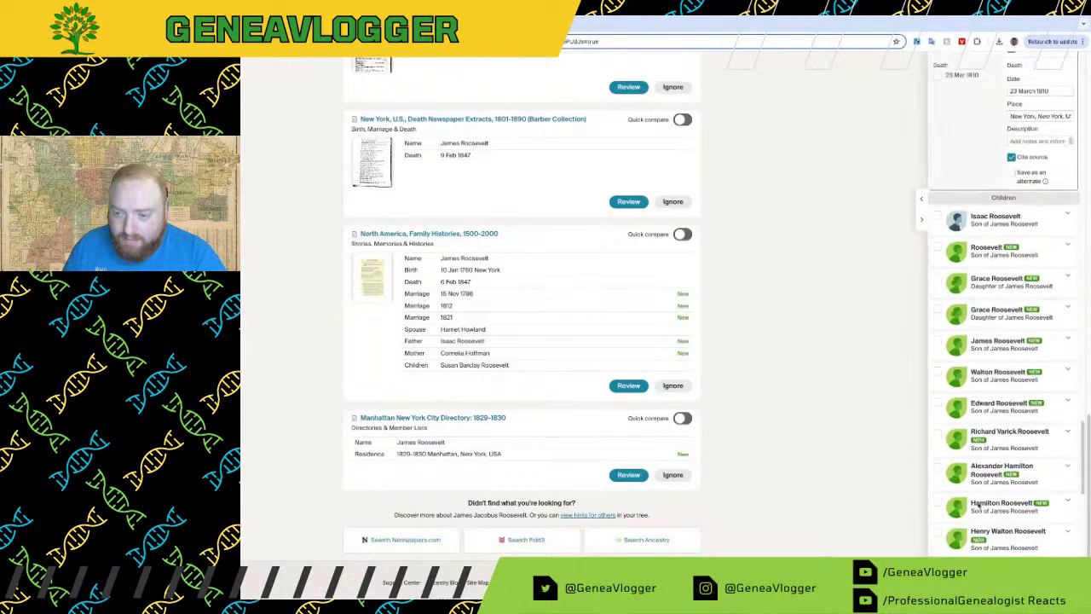
scroll(979, 504, up, 6)
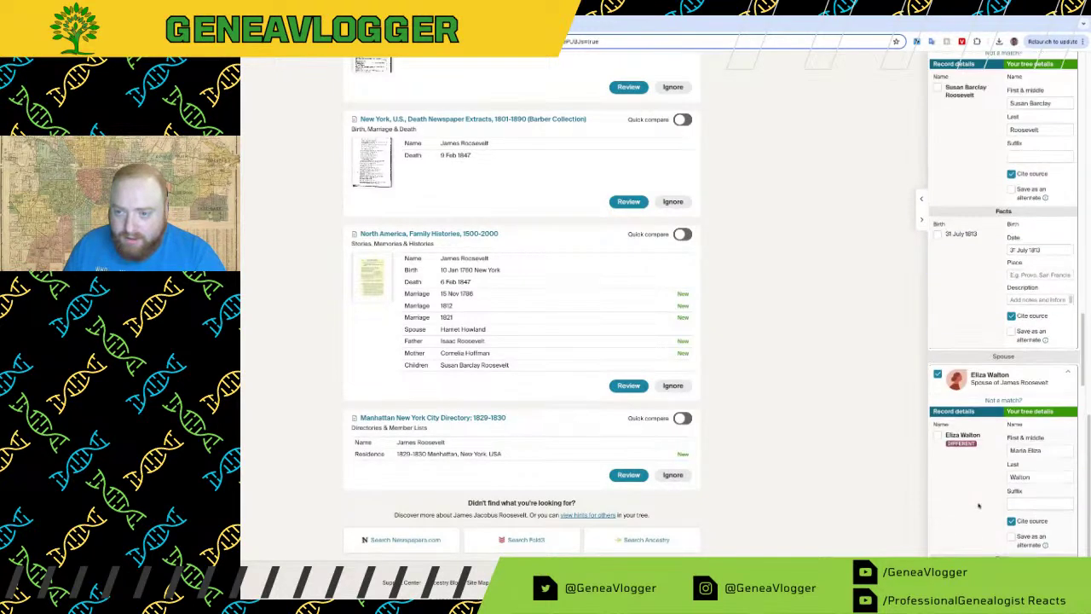
scroll(979, 505, down, 6)
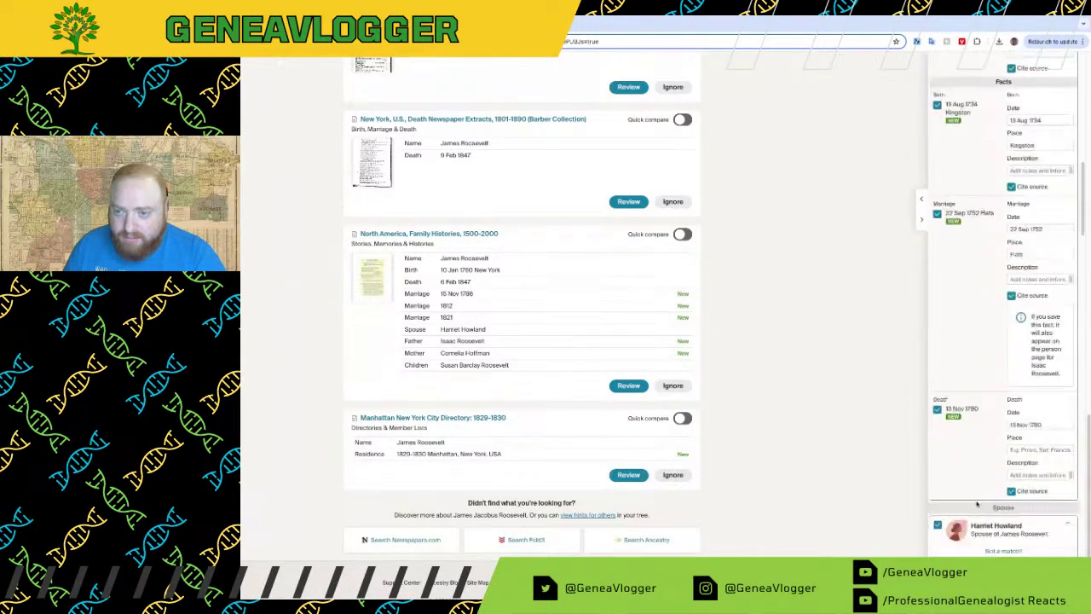
scroll(978, 506, down, 8)
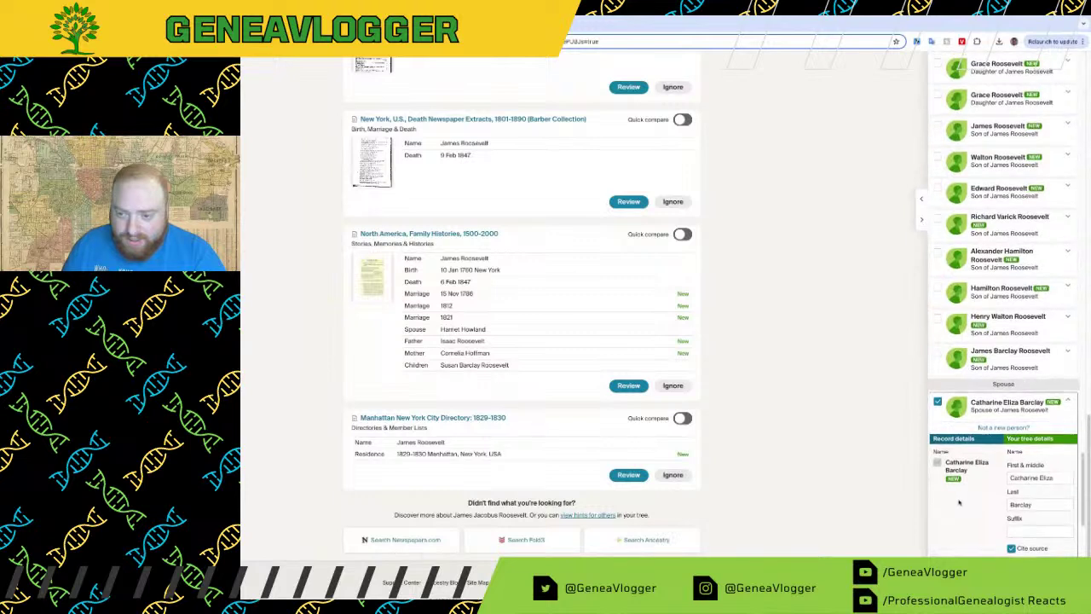
Step: Include the children James Barclay, Henry Walton, Hamilton, Alexander Hamilton, Richard Varick, Edward and Walton Roosevelt from the record
click(937, 452)
click(937, 420)
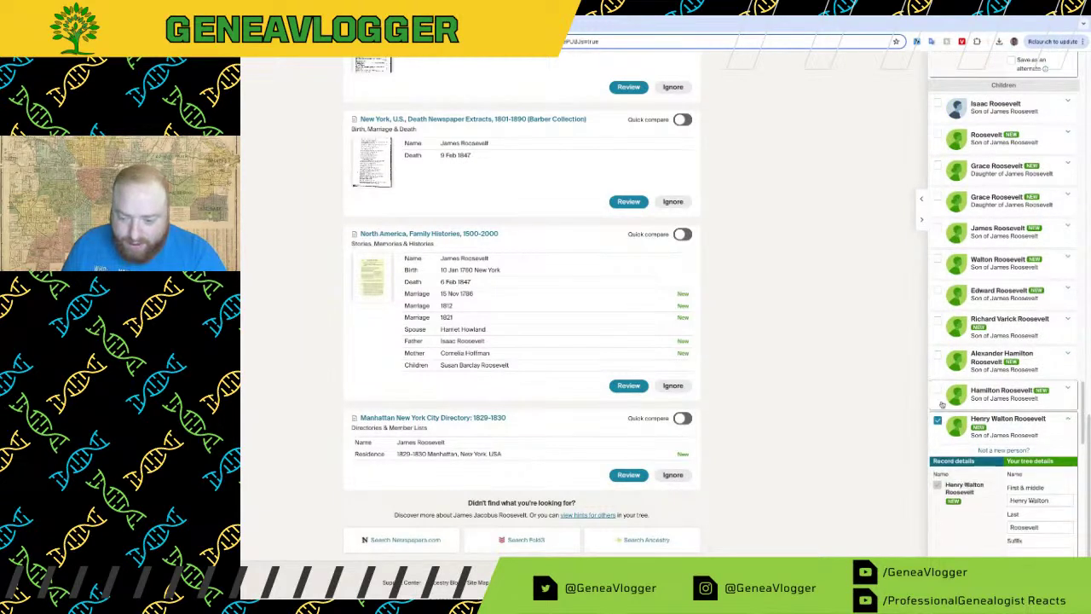
click(937, 390)
click(938, 355)
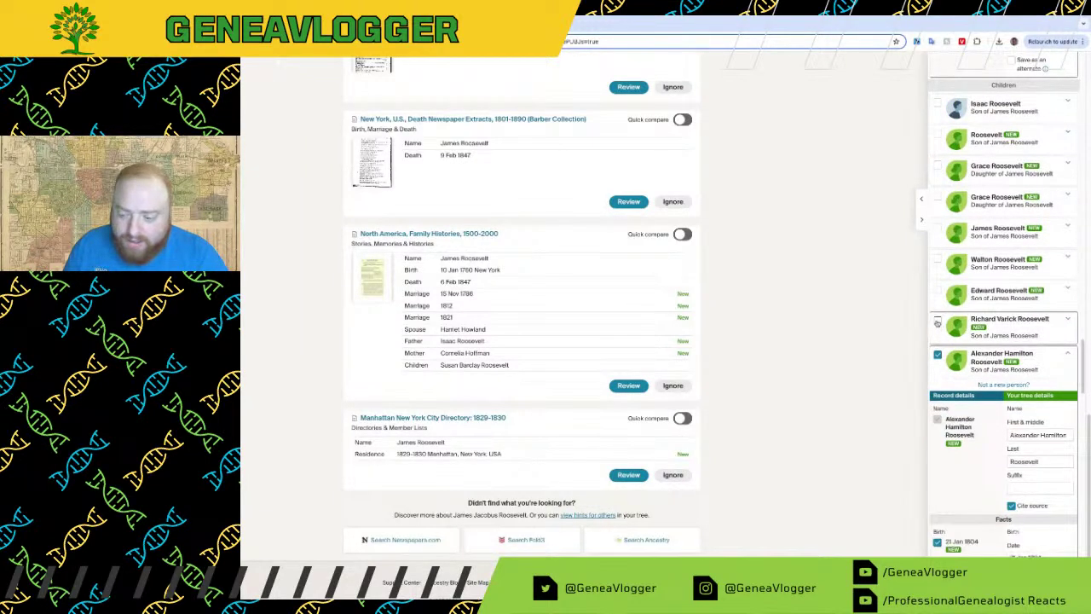
click(937, 321)
click(938, 290)
click(938, 259)
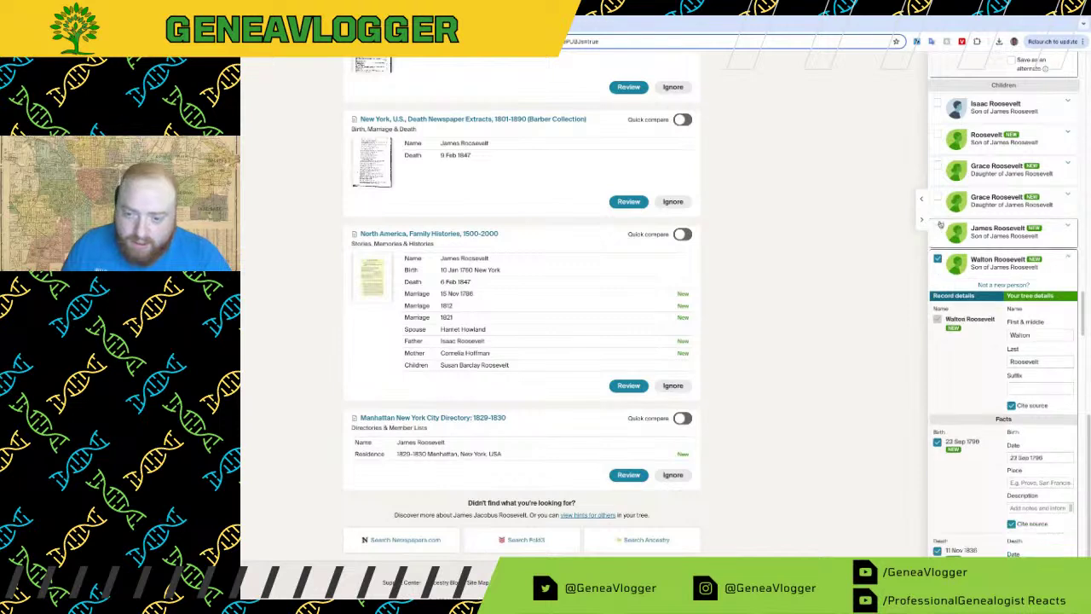
Step: Include James, both Graces, the unnamed son and Isaac Roosevelt as children, save the record to the tree and close the confirmation
click(937, 227)
click(938, 197)
click(937, 165)
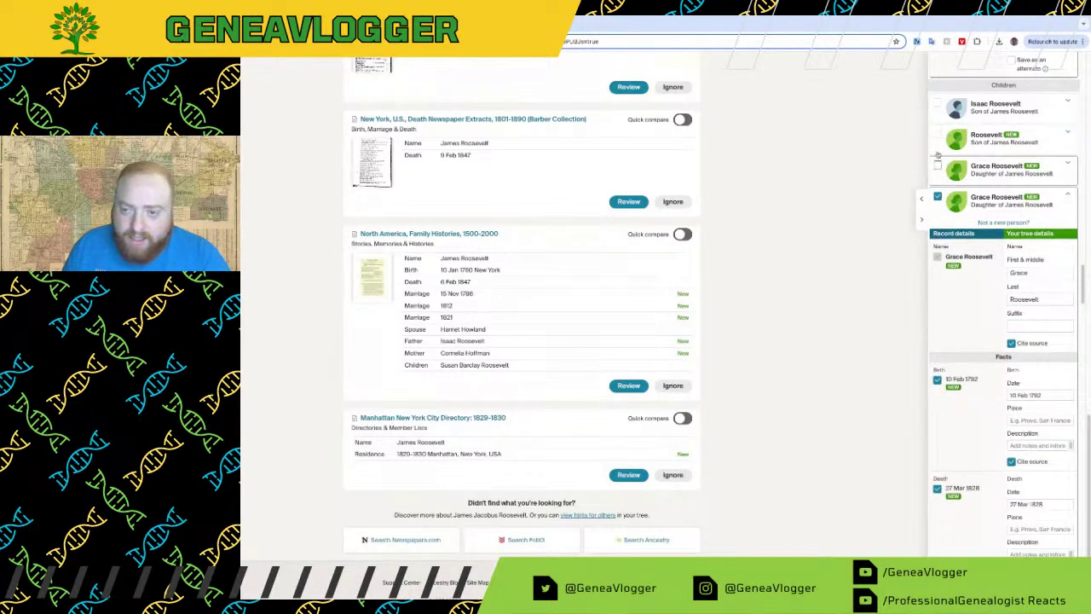
click(937, 135)
click(938, 103)
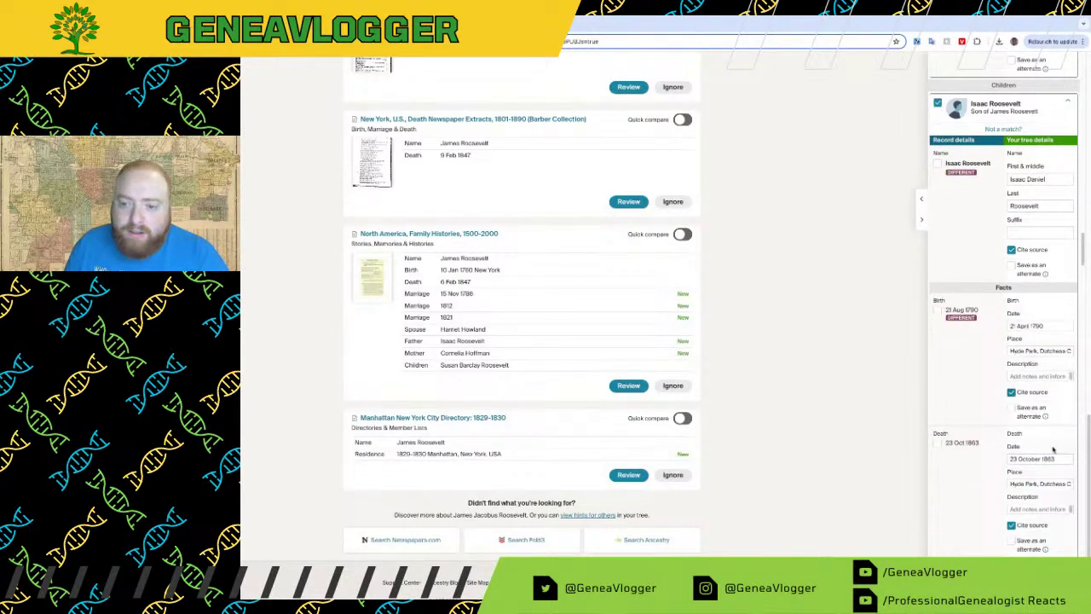
scroll(1005, 464, down, 5)
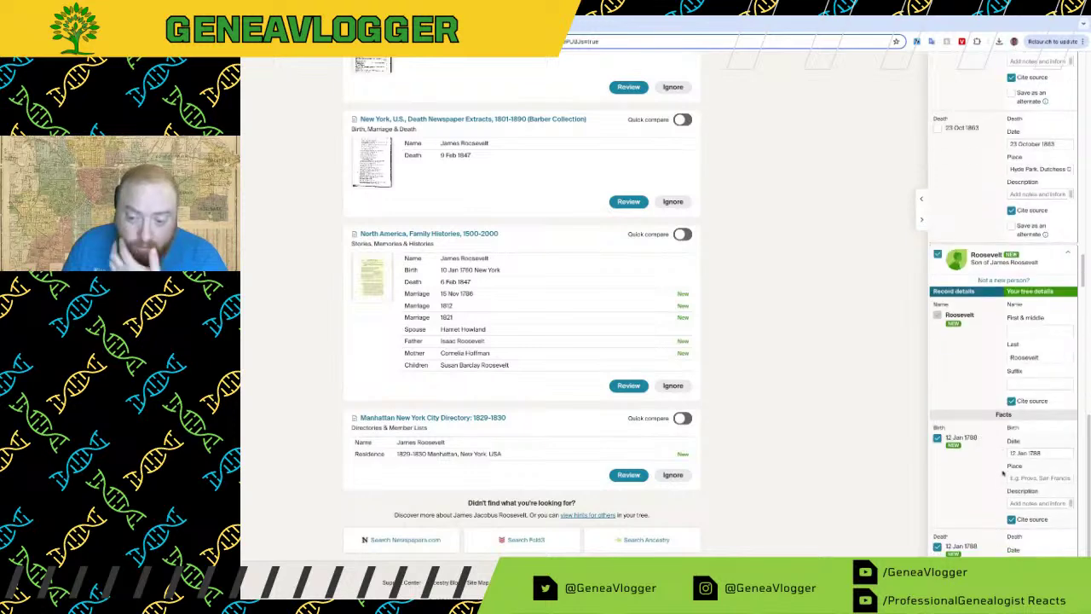
scroll(1060, 540, down, 10)
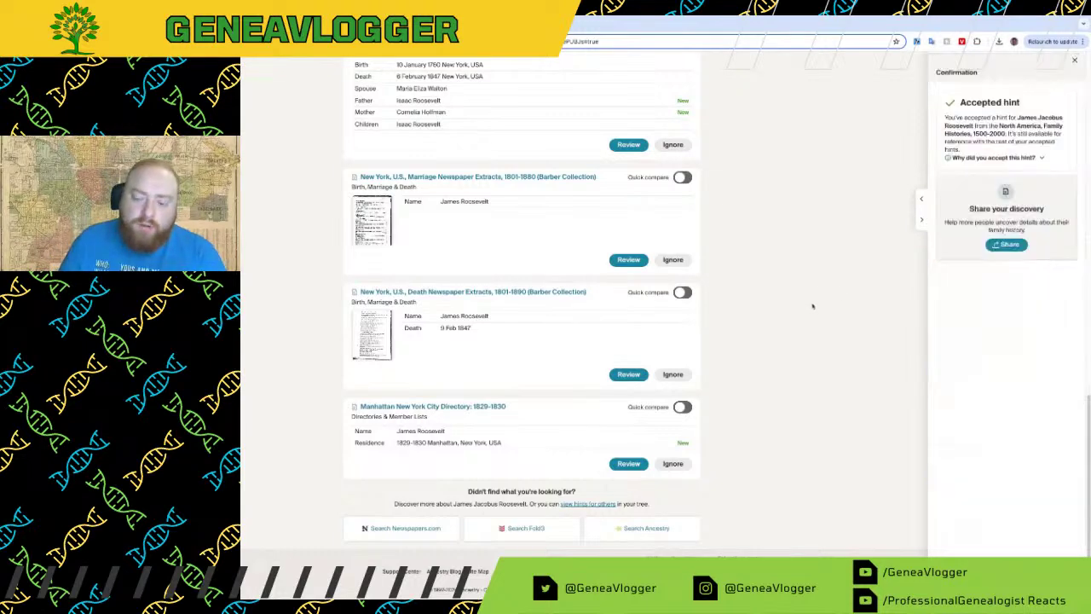
click(1074, 60)
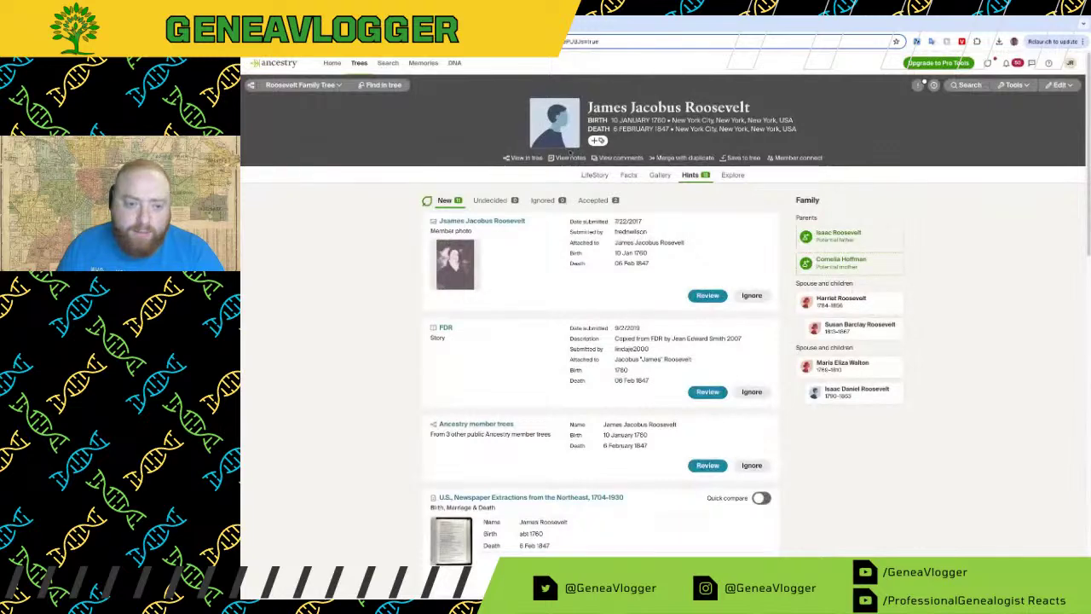
Step: Review James Jacobus Roosevelt's facts and family list, checking which children are grouped under each spouse
click(627, 176)
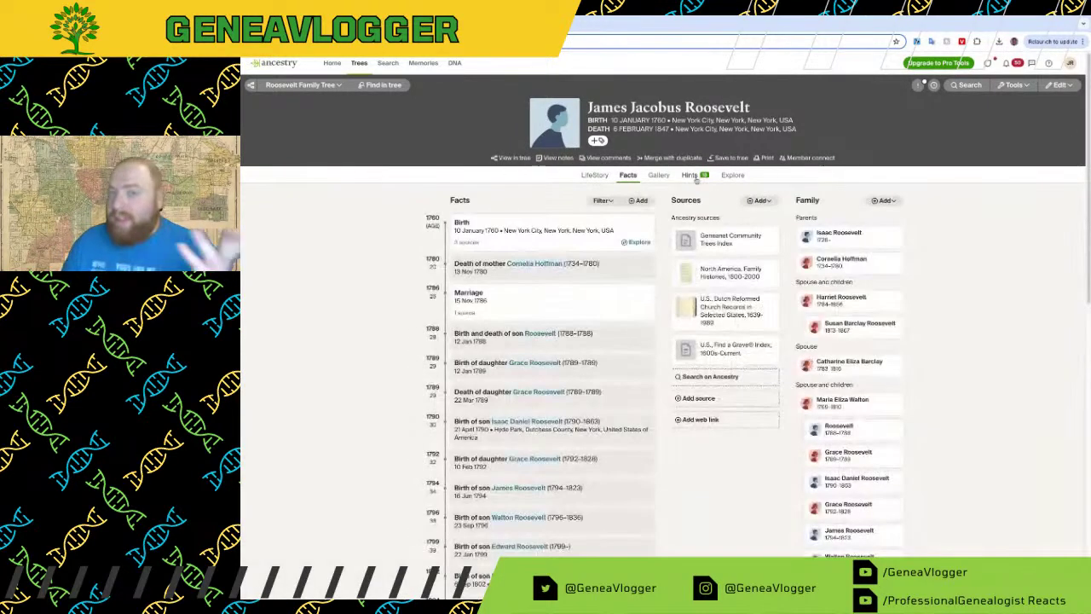
scroll(959, 324, down, 5)
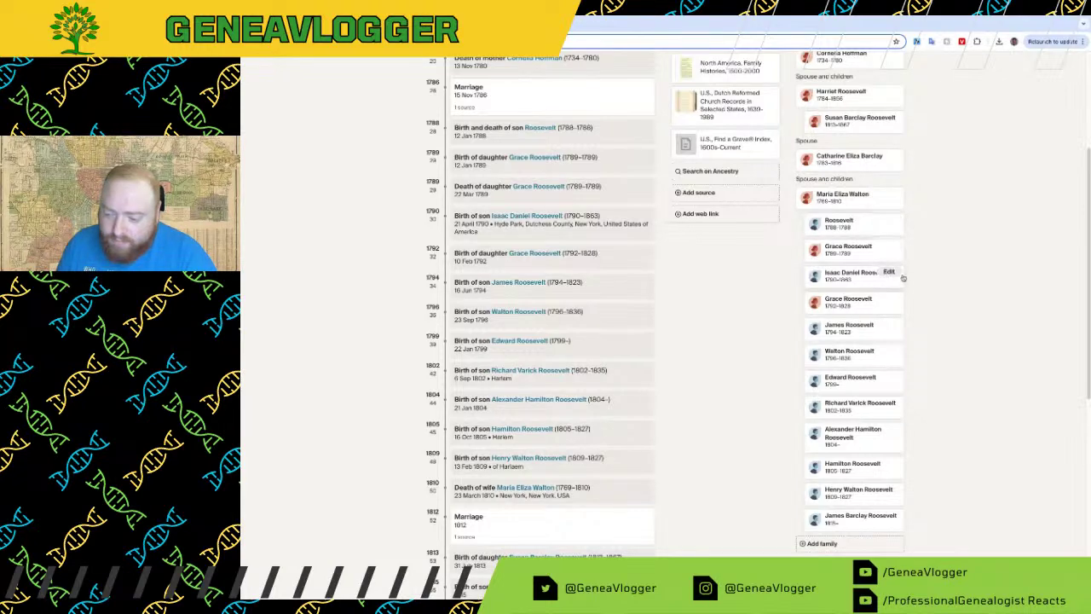
scroll(919, 281, up, 3)
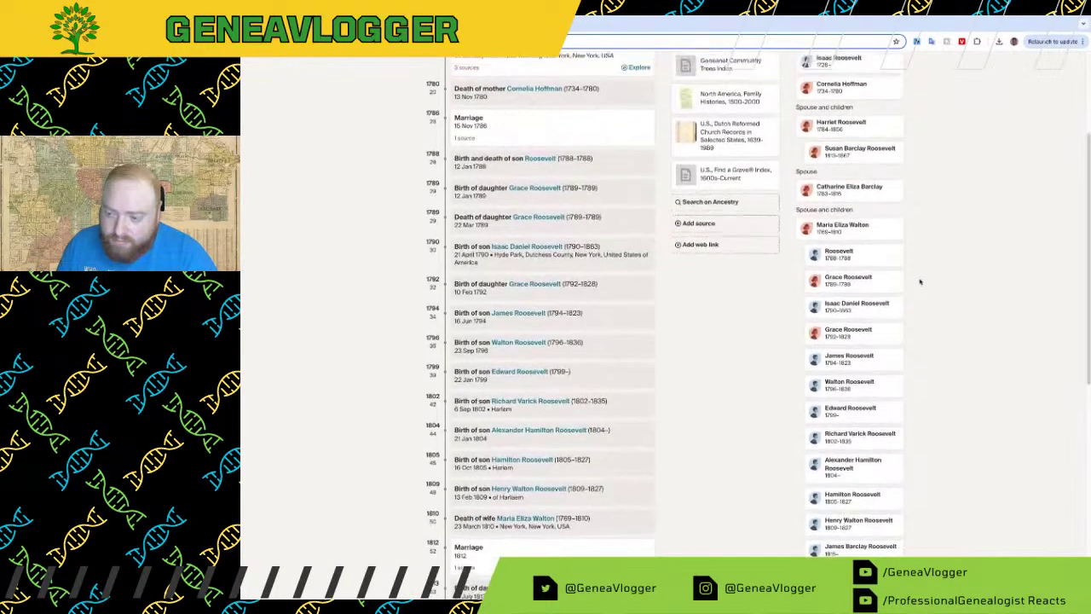
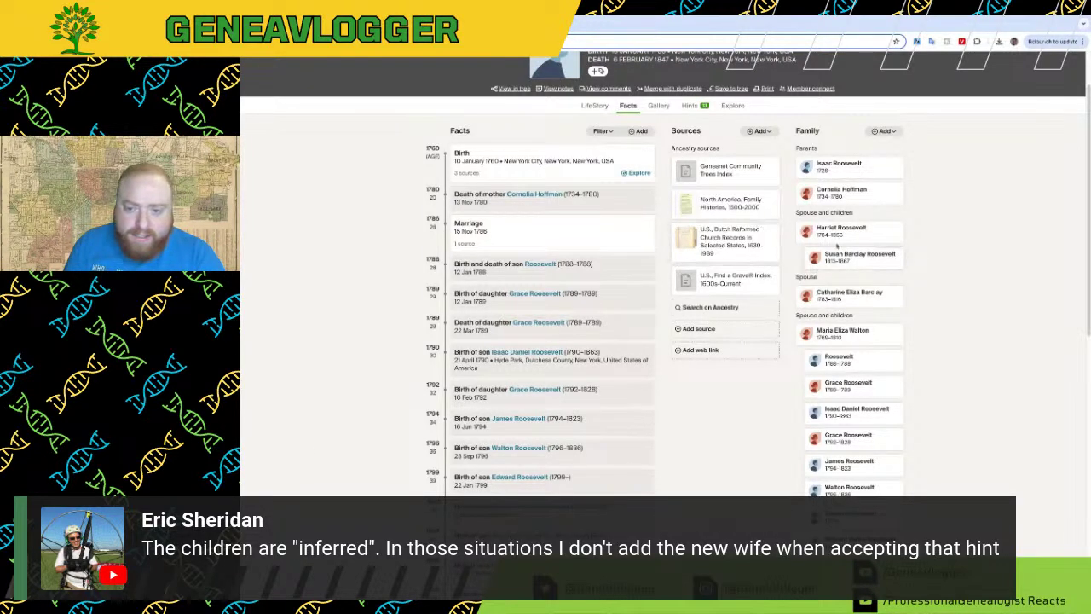
Step: Open the profile of James's father, Isaac Roosevelt, and look at the choices for adding a family member
click(886, 132)
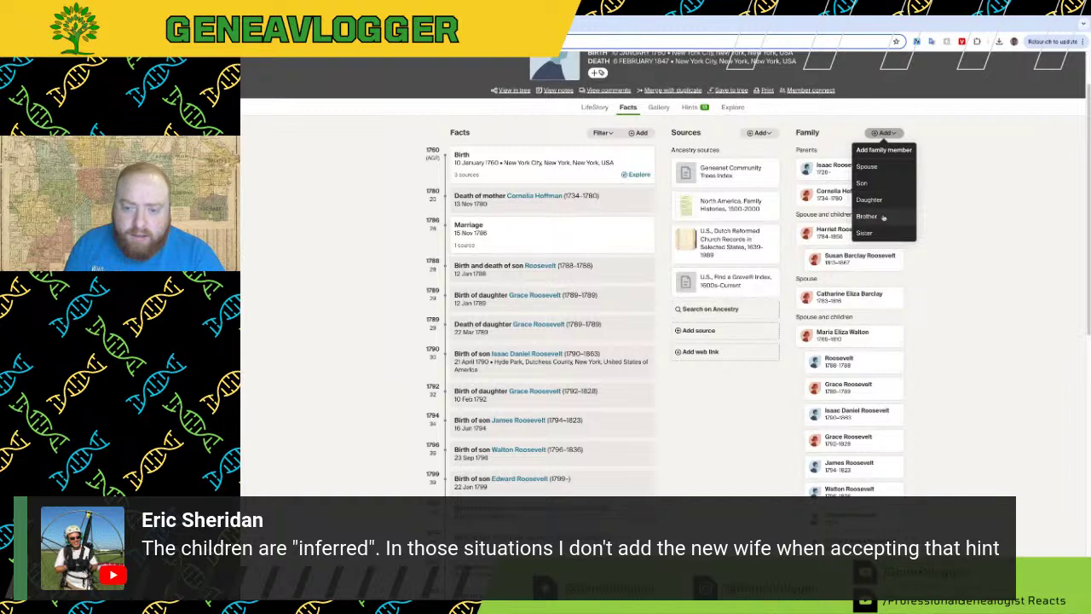
click(995, 189)
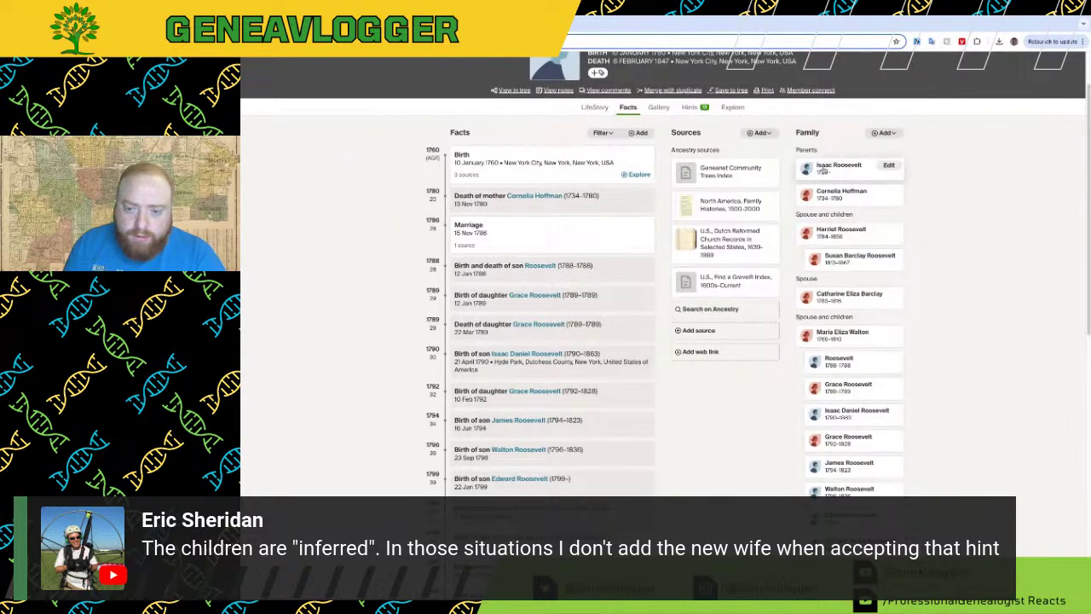
click(831, 165)
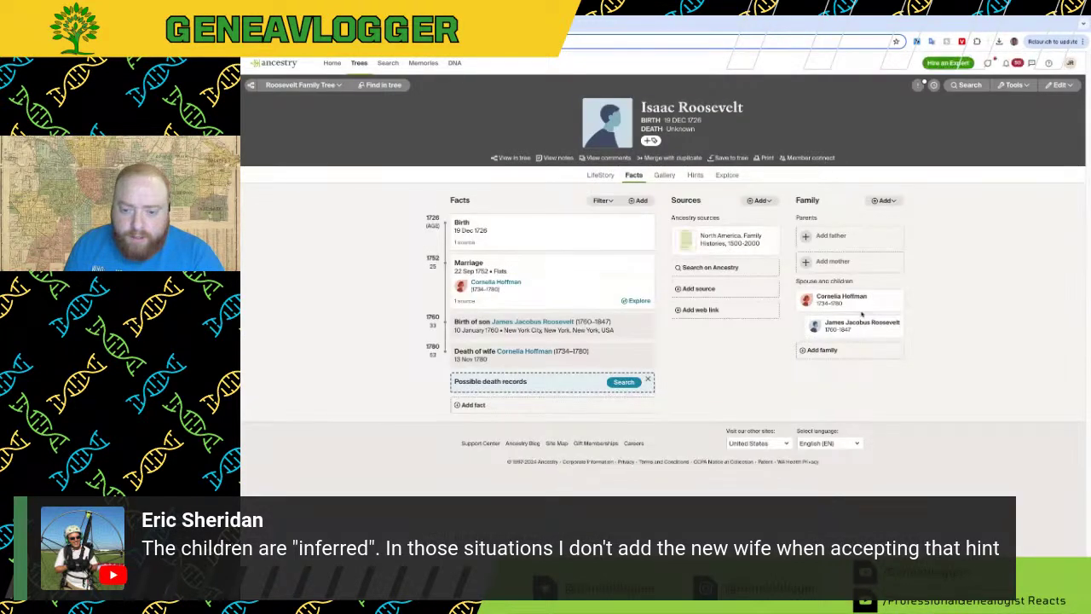
click(820, 351)
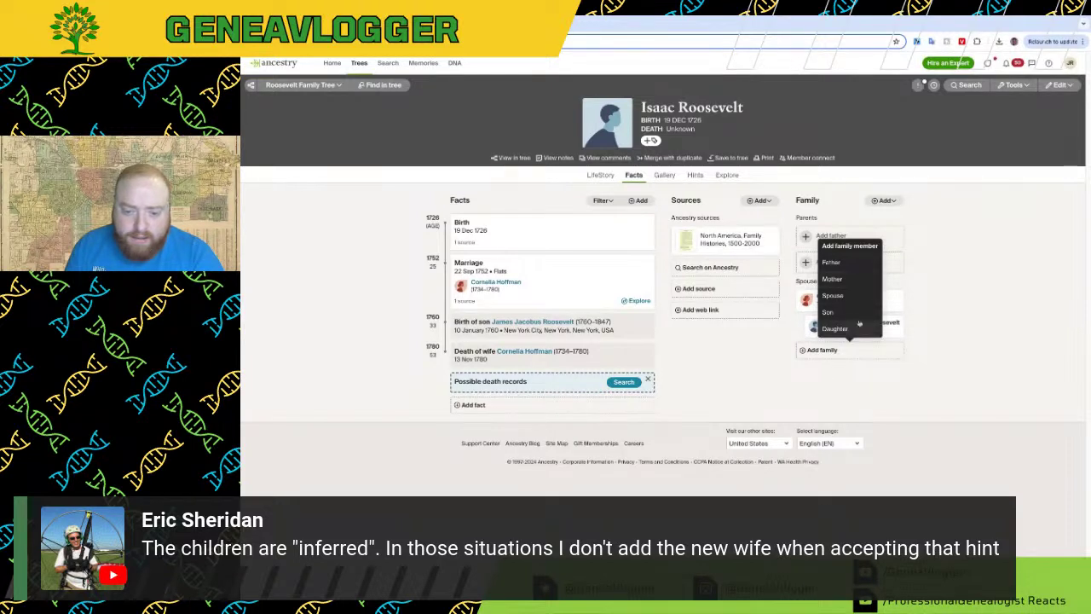
click(941, 313)
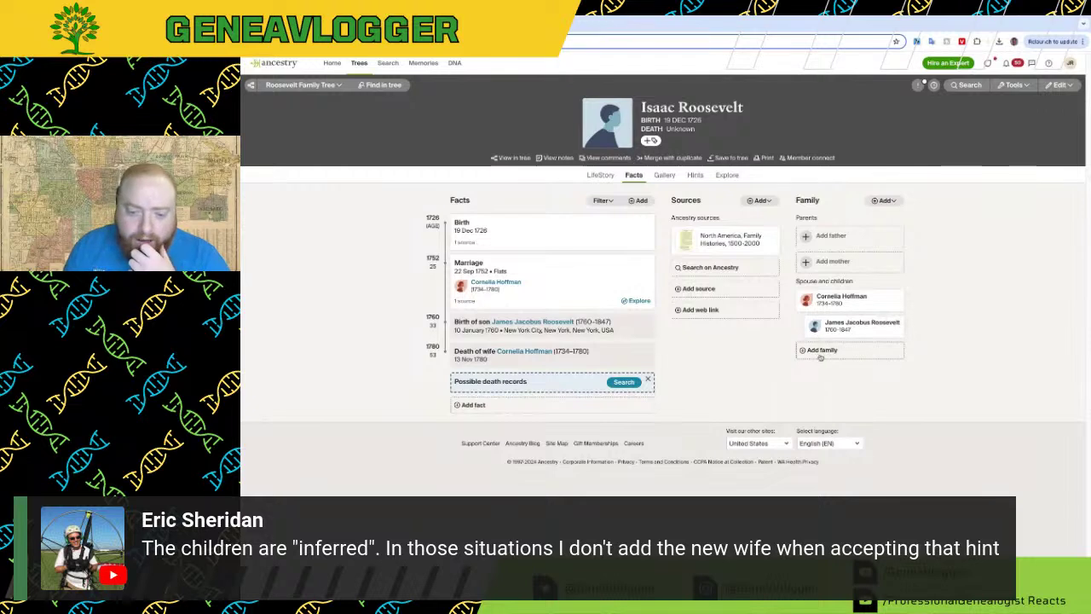
Step: Add a test spouse to Isaac Roosevelt with first name Fake and maiden name Fake
click(819, 351)
click(857, 292)
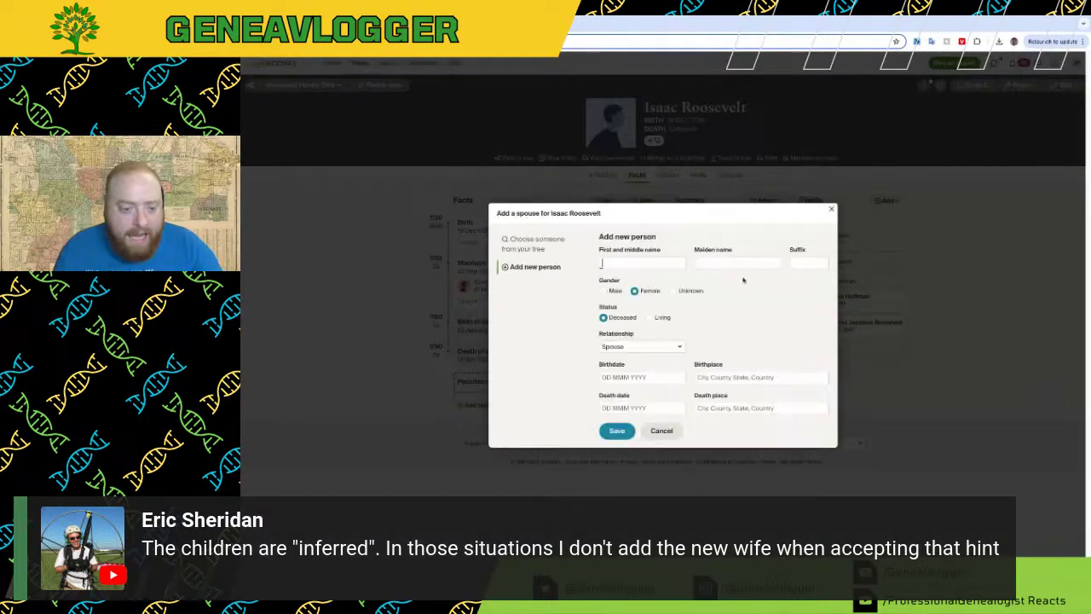
text(Fake)
key(Tab)
text(Fake)
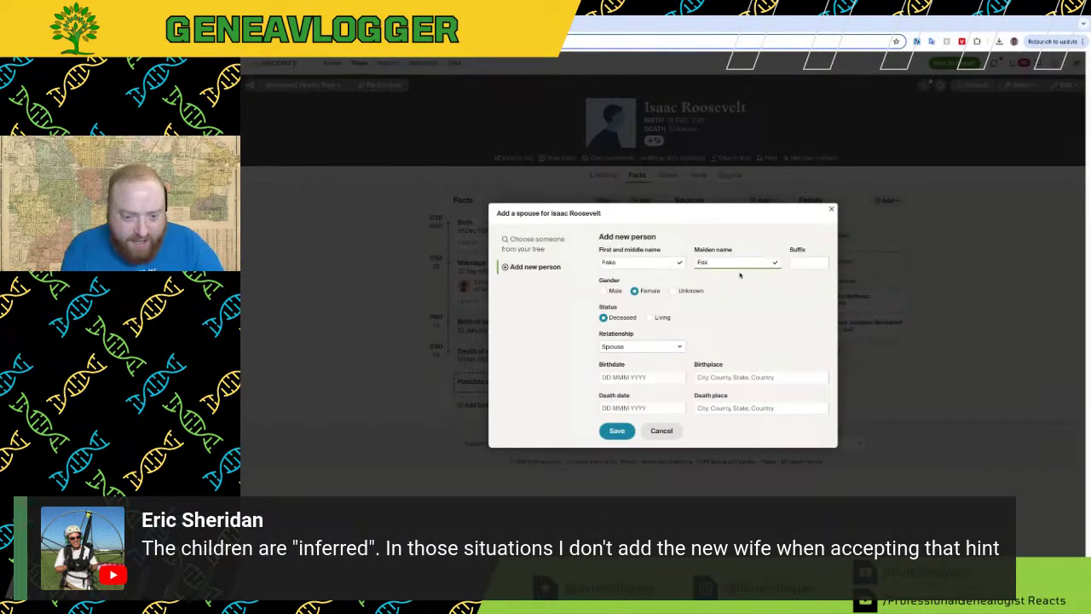
click(616, 430)
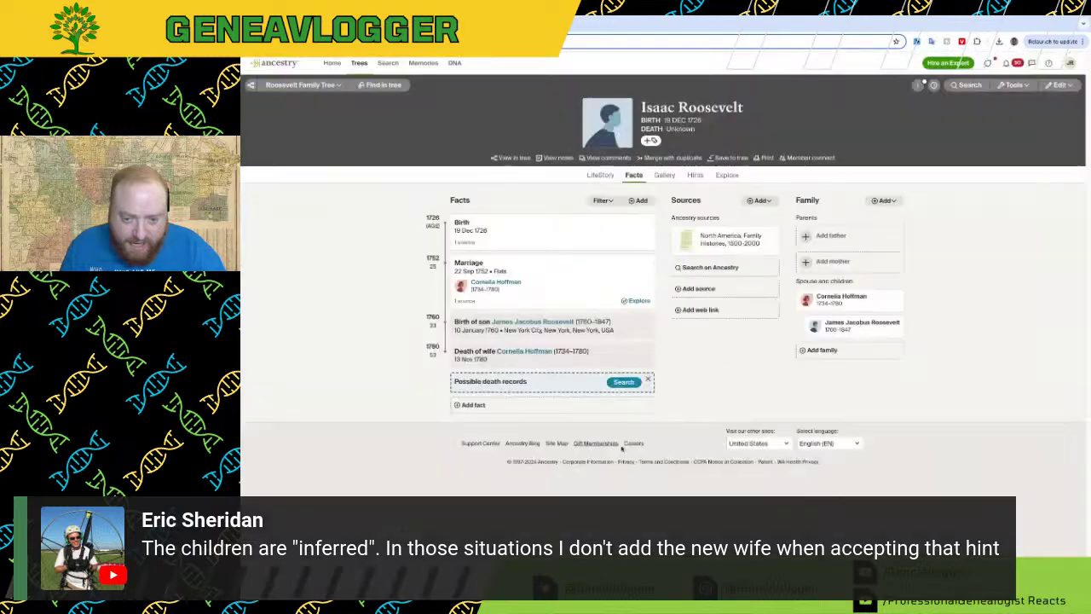
Step: Check the parent choices for a new son of Isaac Roosevelt and the test spouse's quick edit details, cancelling both forms
click(821, 387)
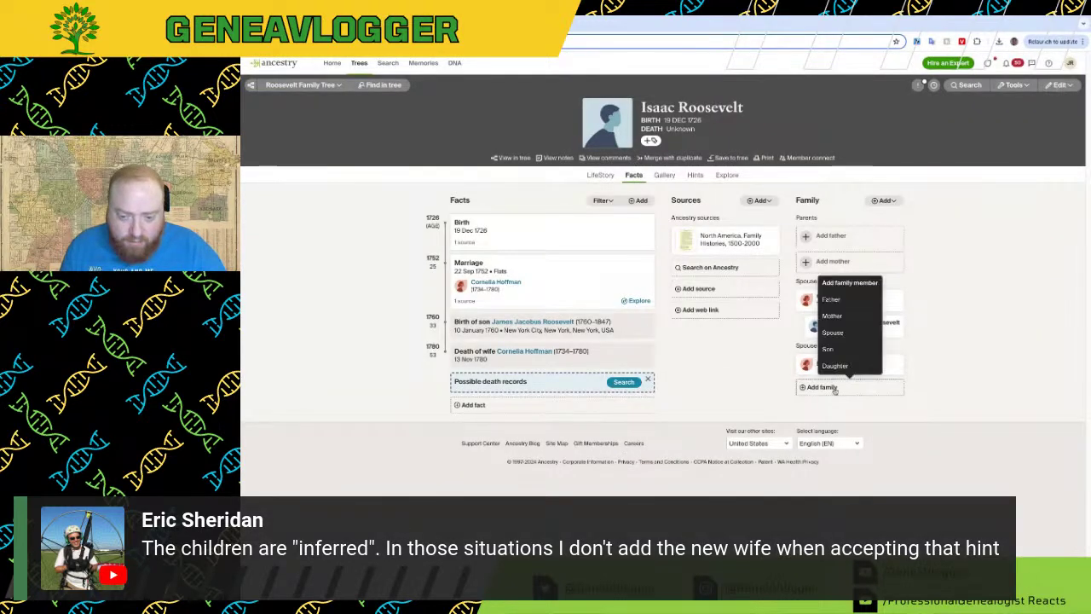
click(828, 350)
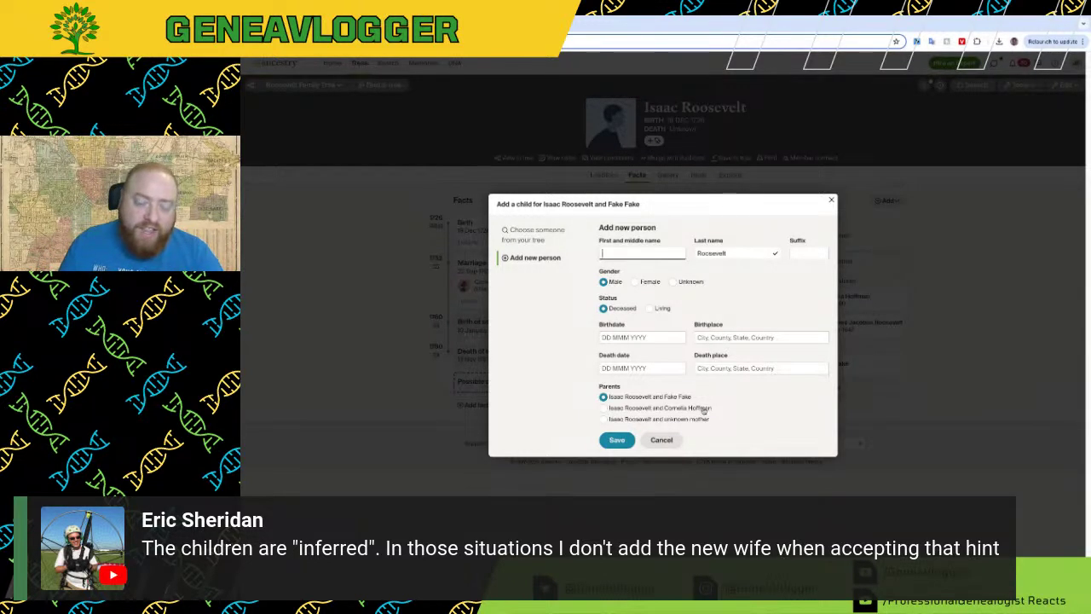
click(661, 440)
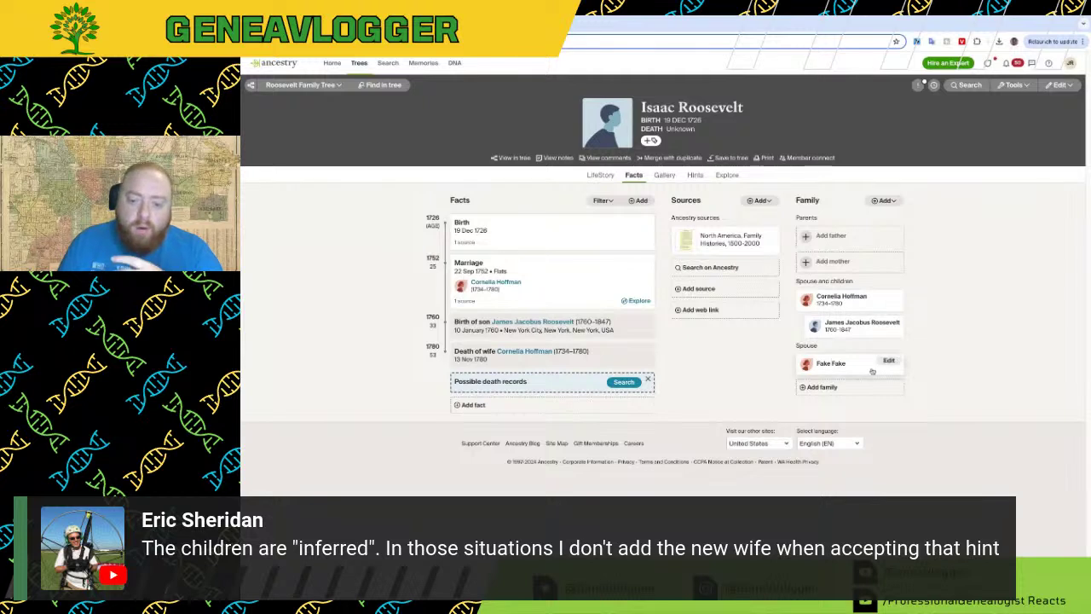
click(887, 361)
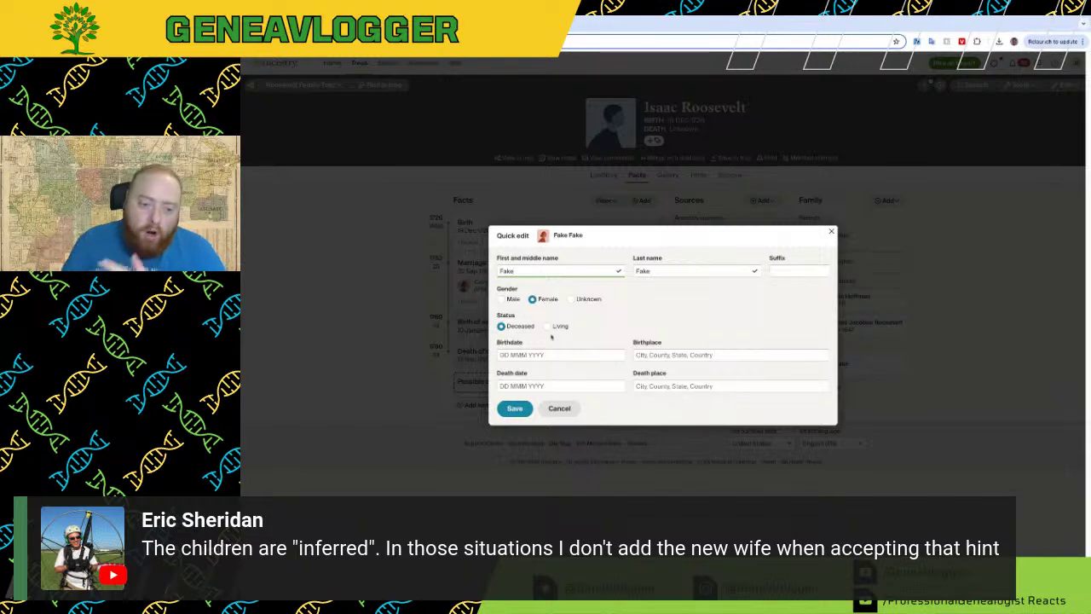
click(831, 231)
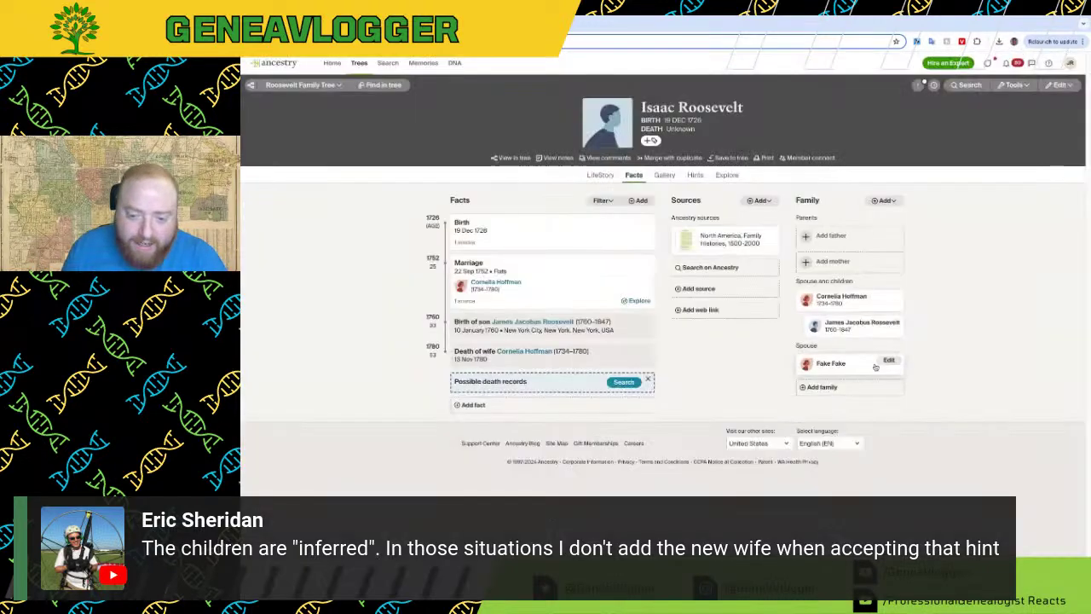
click(862, 366)
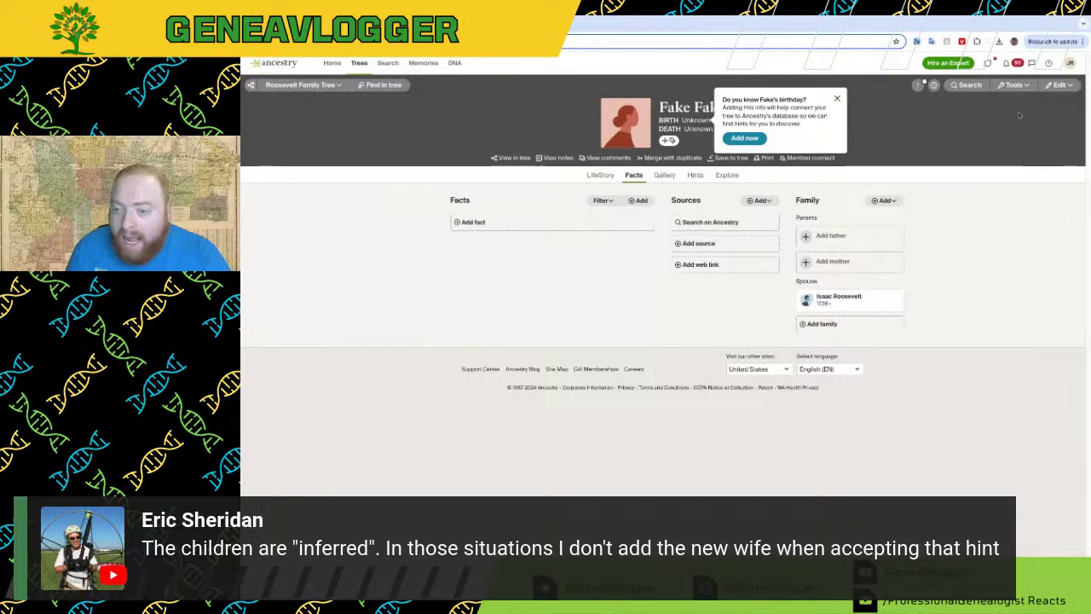
click(836, 99)
click(1059, 84)
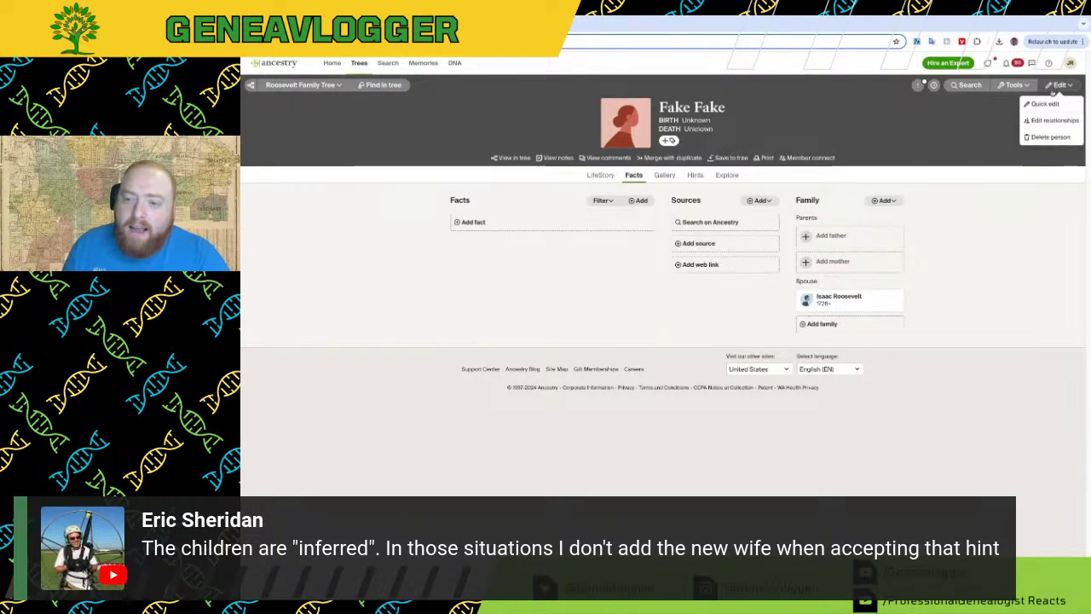
click(1049, 137)
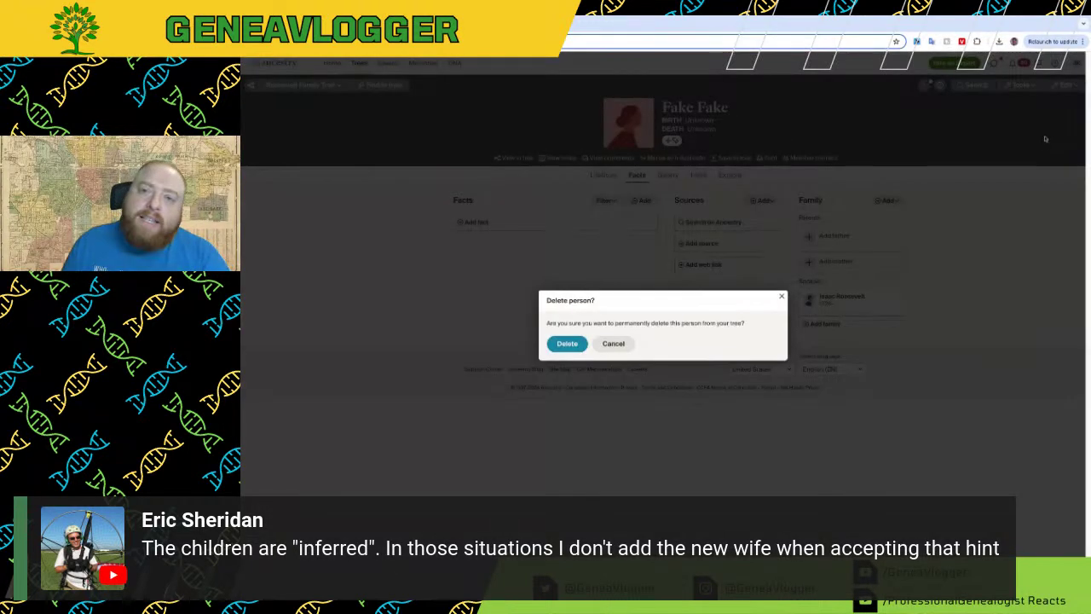
click(564, 343)
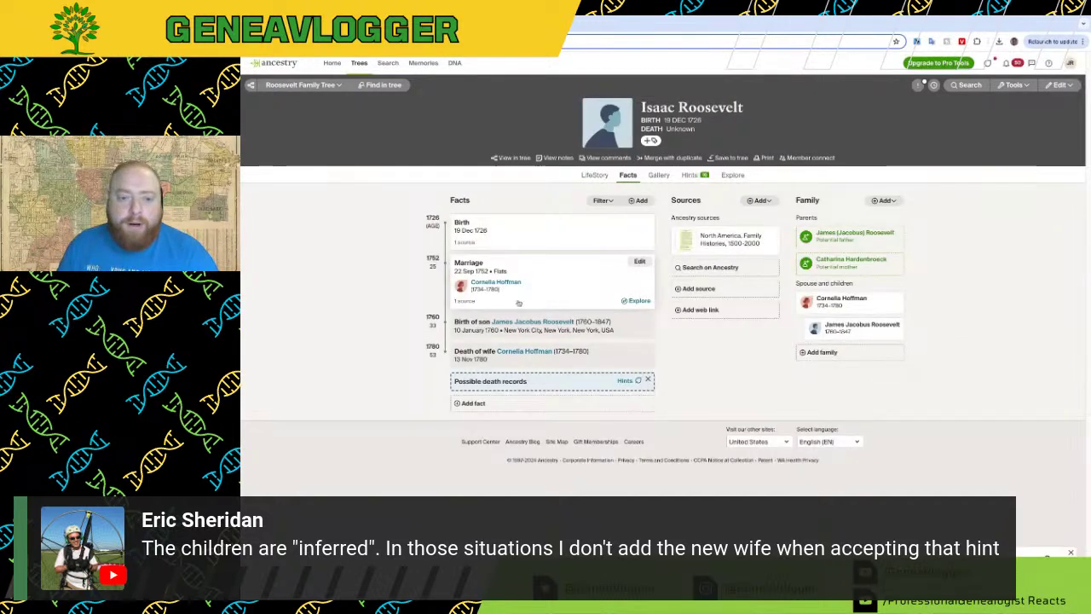
Step: Go to Isaac Roosevelt's hints from the family tree view and start reviewing the U.S., Sons of the American Revolution Membership Applications record
click(289, 85)
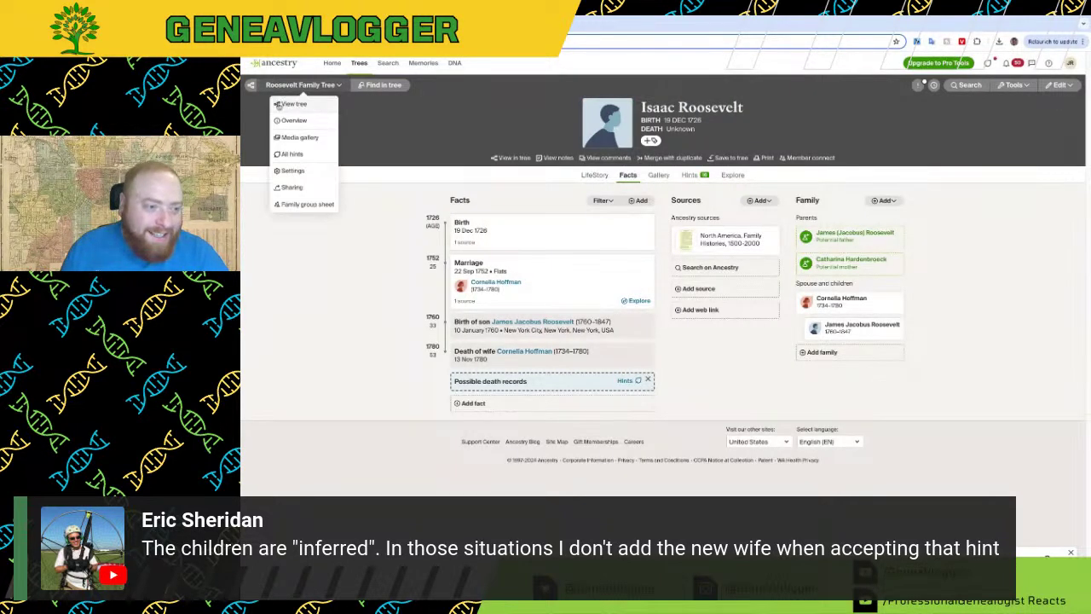
click(292, 104)
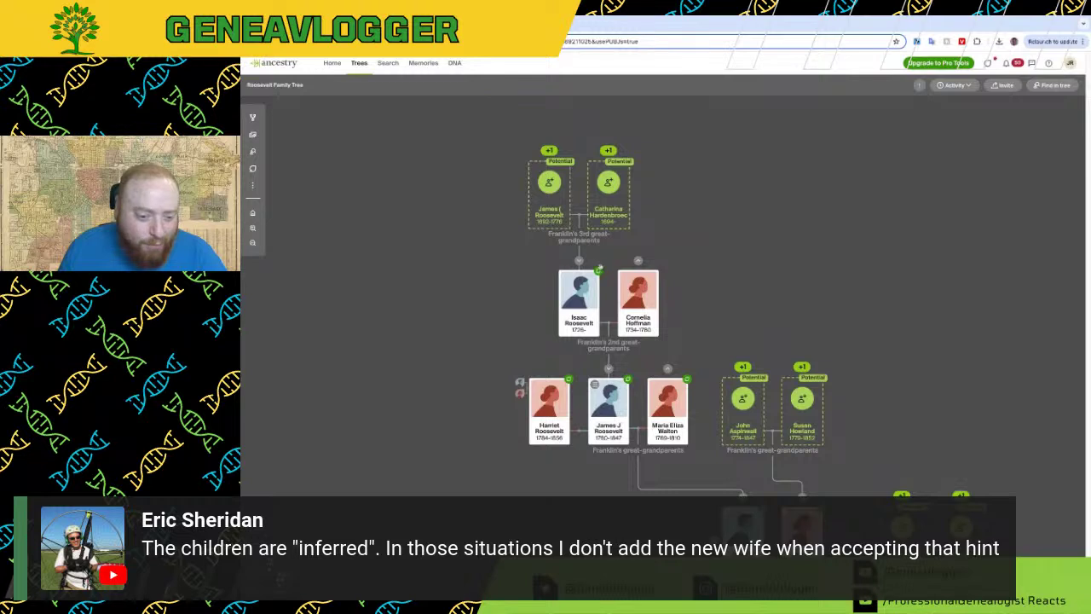
click(596, 277)
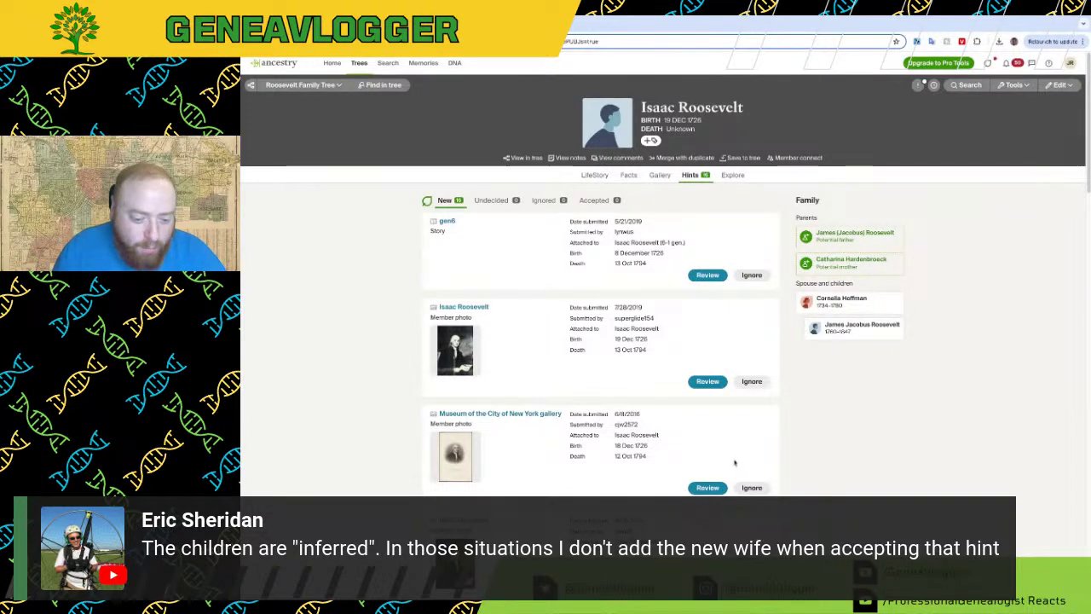
scroll(734, 462, down, 5)
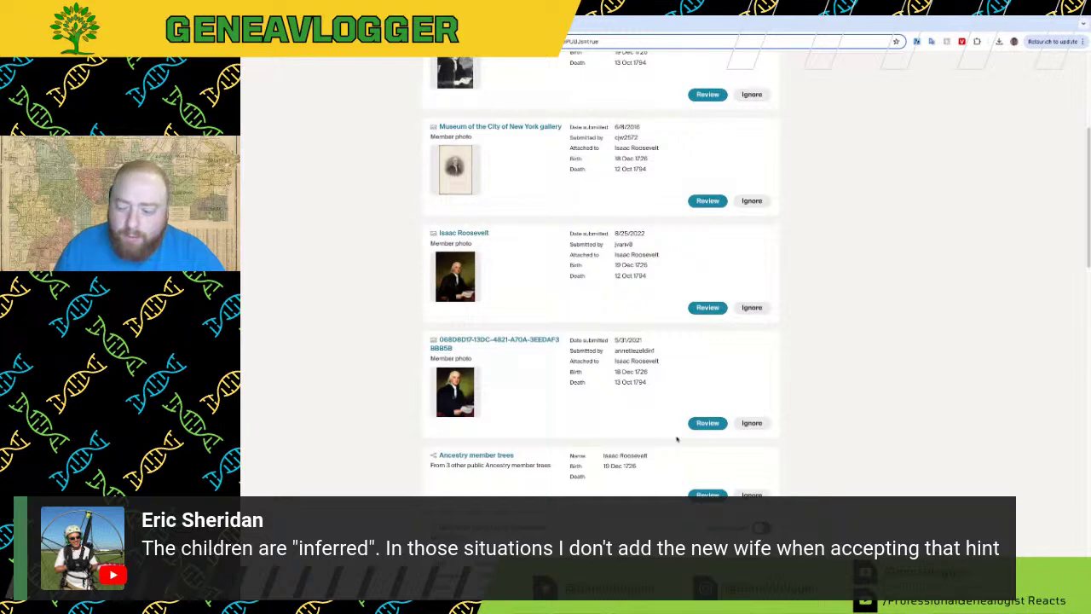
scroll(643, 446, down, 7)
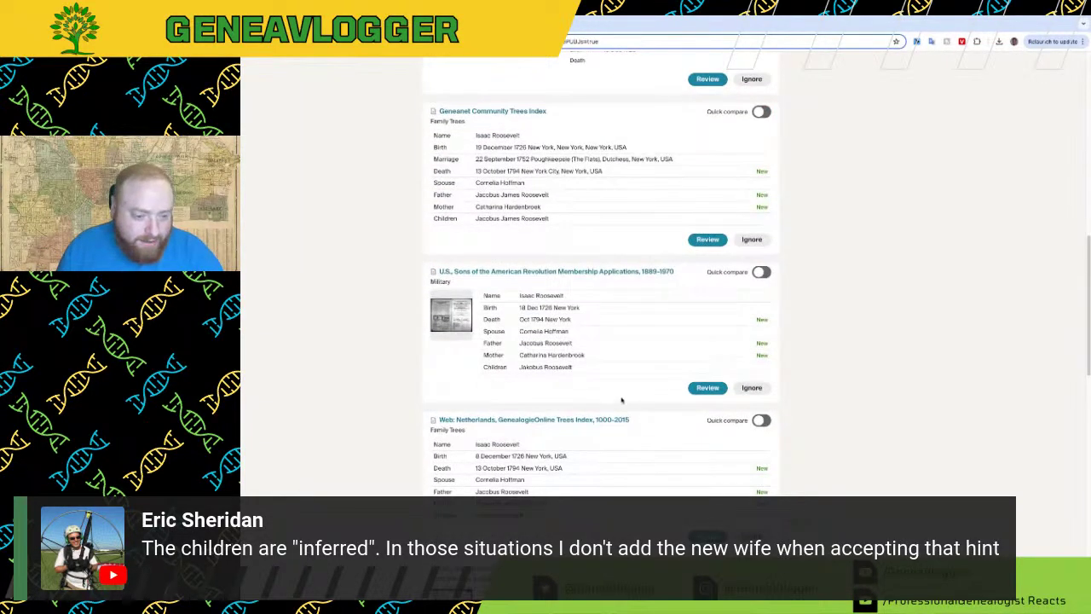
click(451, 315)
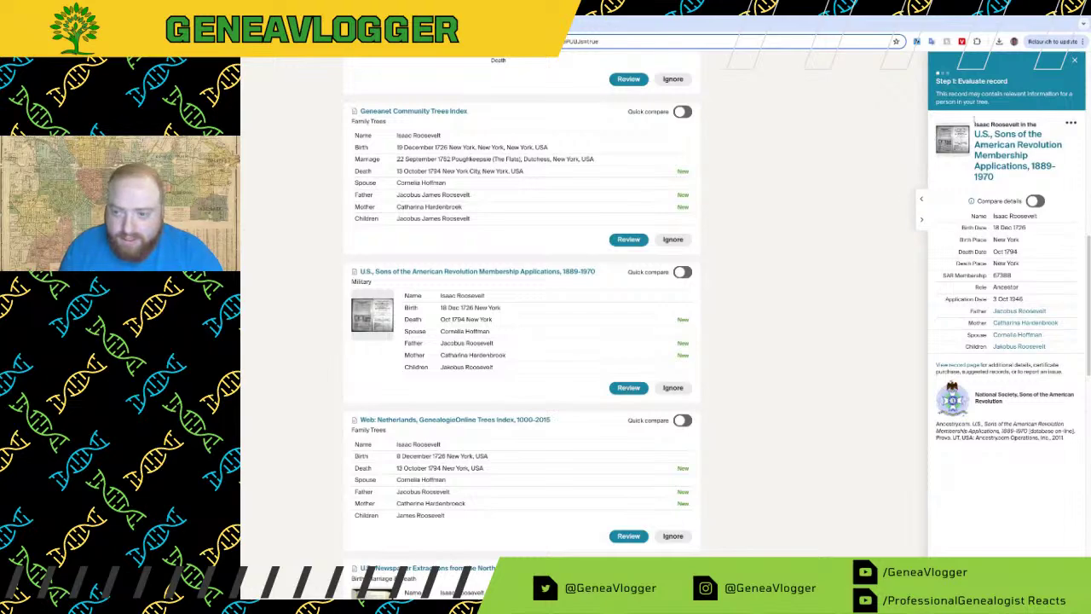
Step: Examine the cover page of the Sons of the American Revolution application image for the applicant and the named ancestor
click(941, 155)
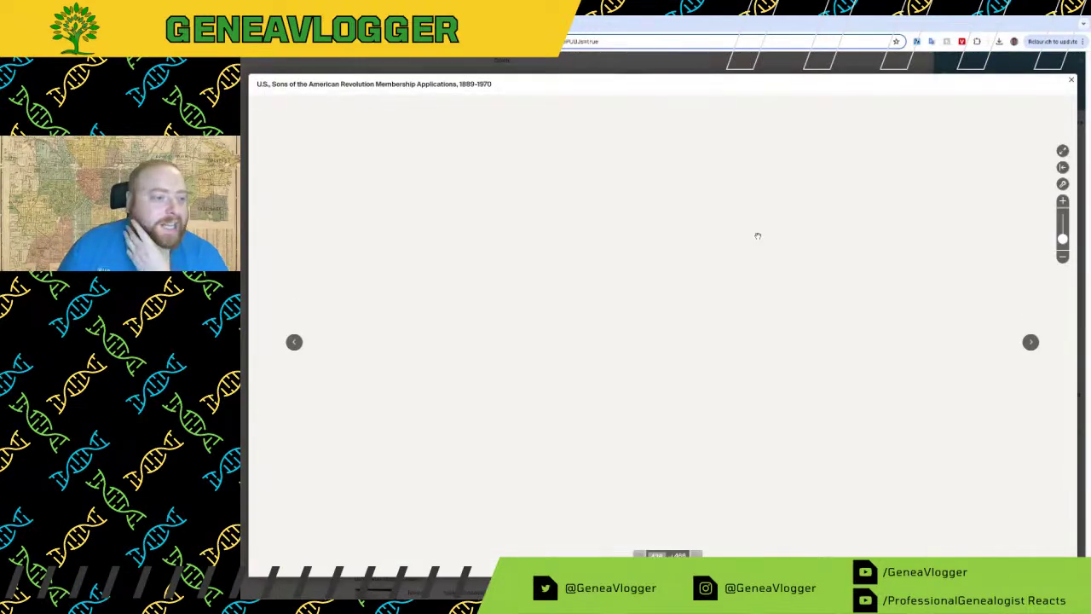
scroll(855, 292, up, 2)
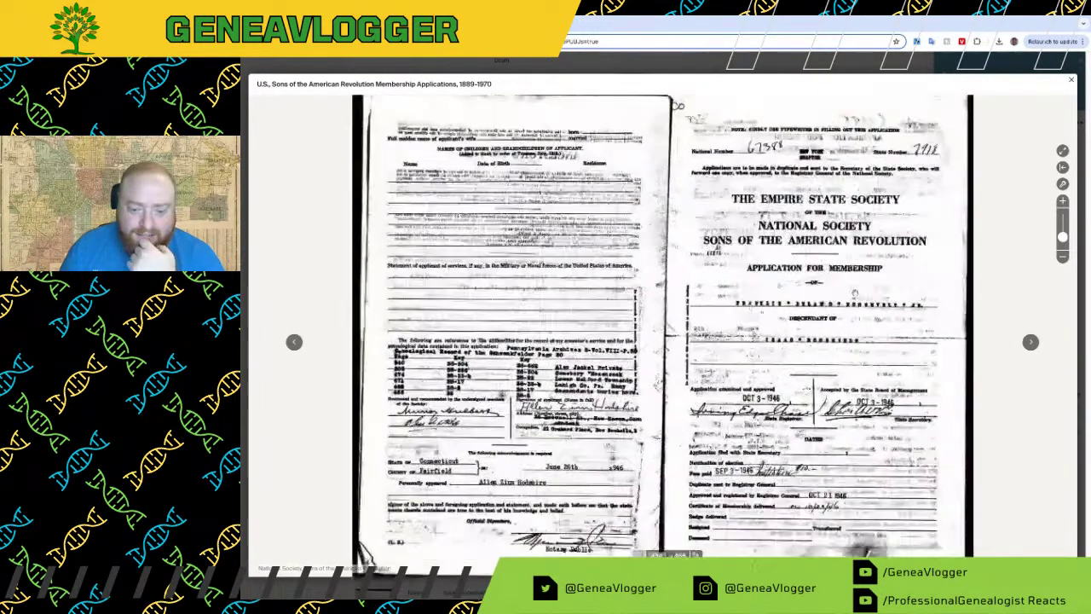
scroll(854, 292, up, 1)
drag(857, 294, 674, 302)
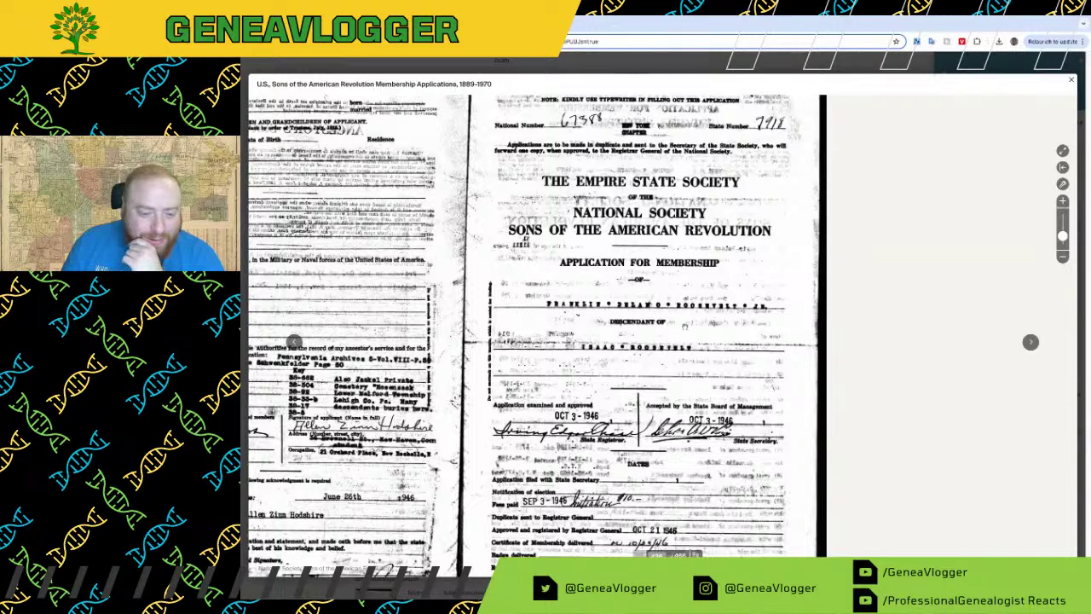
scroll(653, 339, down, 1)
scroll(653, 339, down, 4)
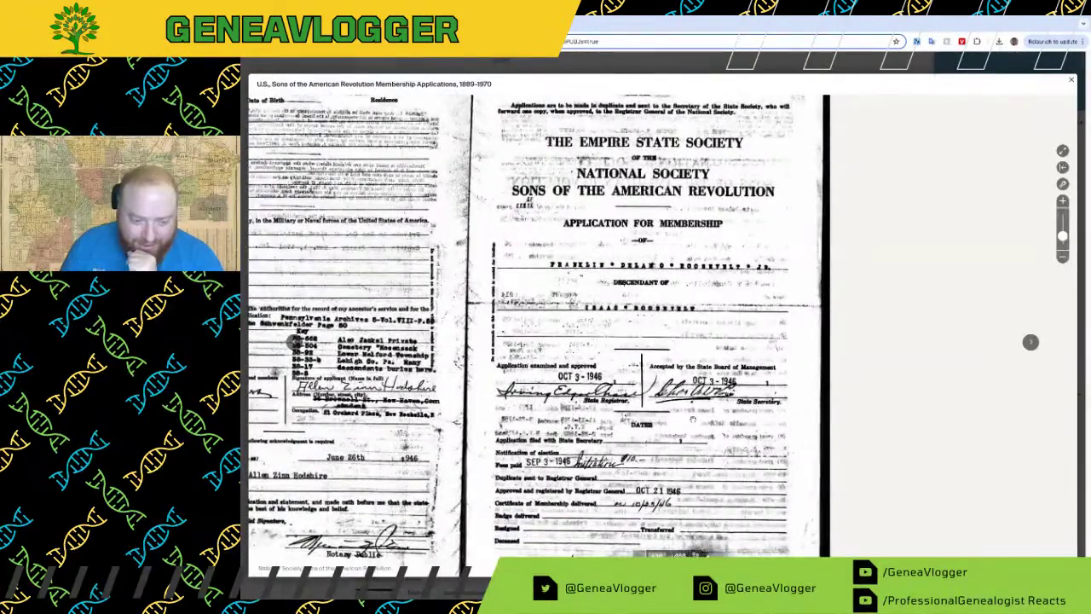
scroll(695, 407, up, 1)
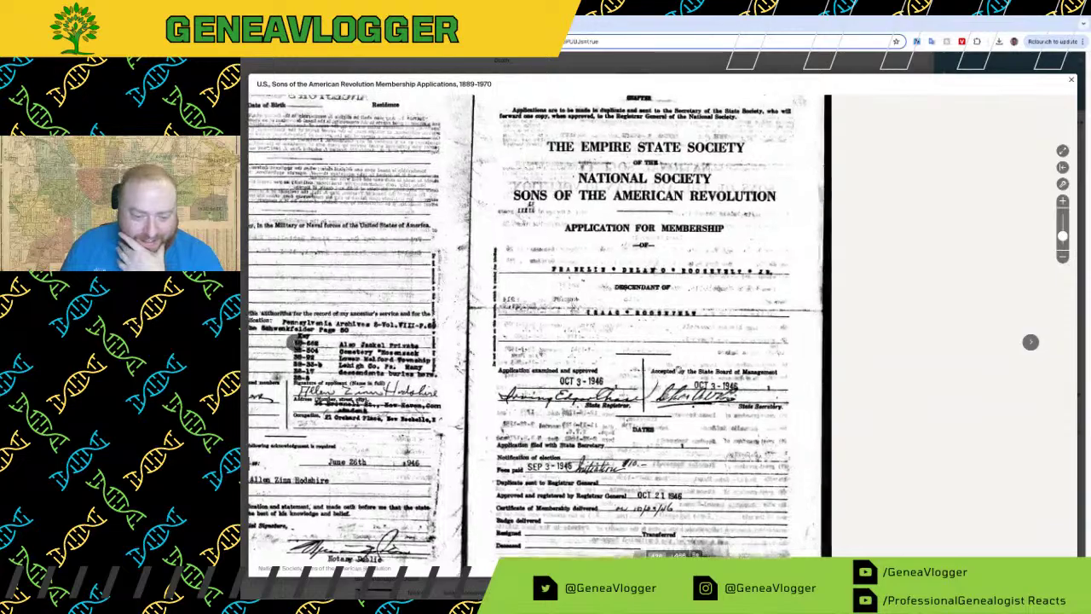
scroll(1017, 378, up, 1)
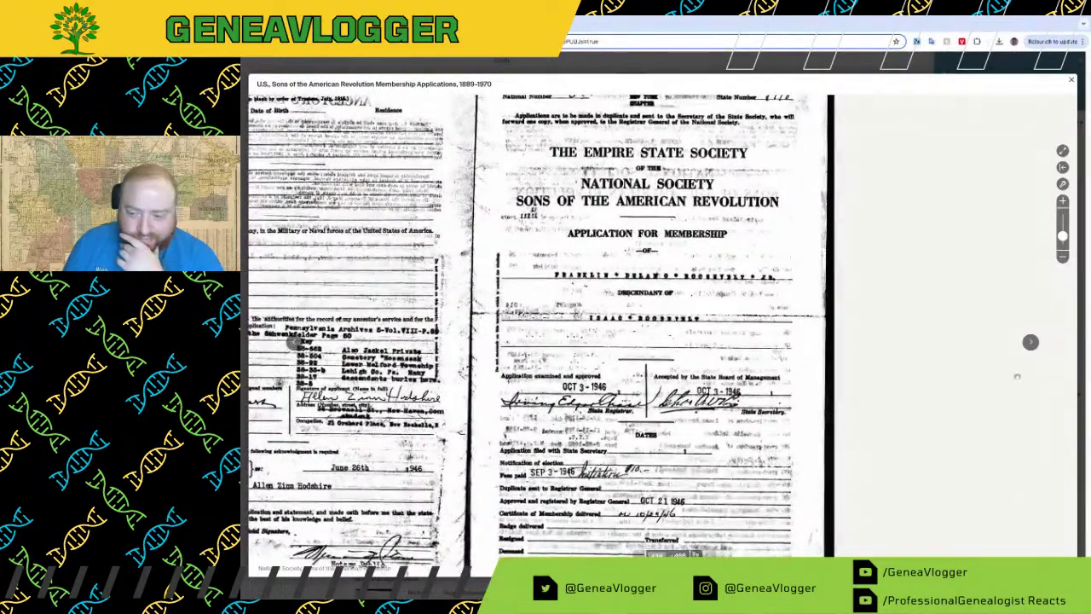
Step: Examine the application's next image for the numbered Roosevelt lineage and the ancestor's Revolutionary services
click(1031, 342)
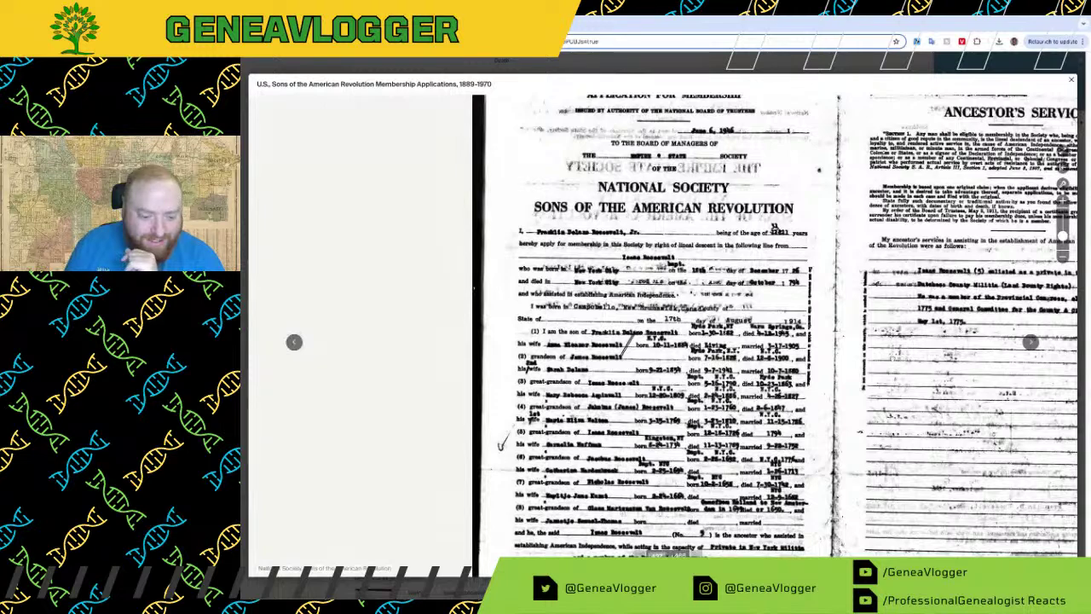
scroll(663, 335, up, 3)
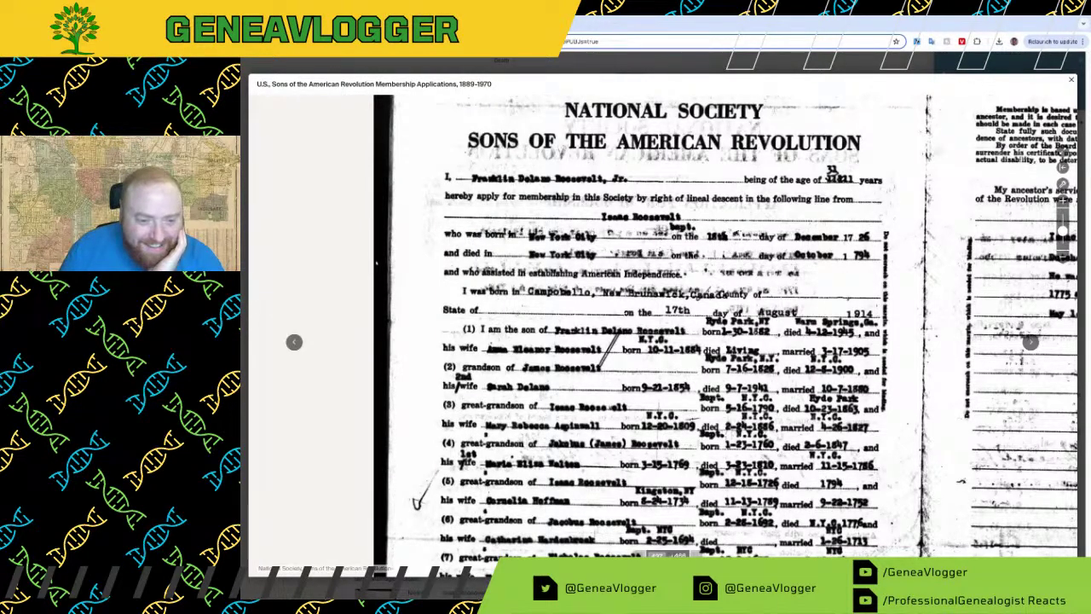
scroll(648, 332, down, 1)
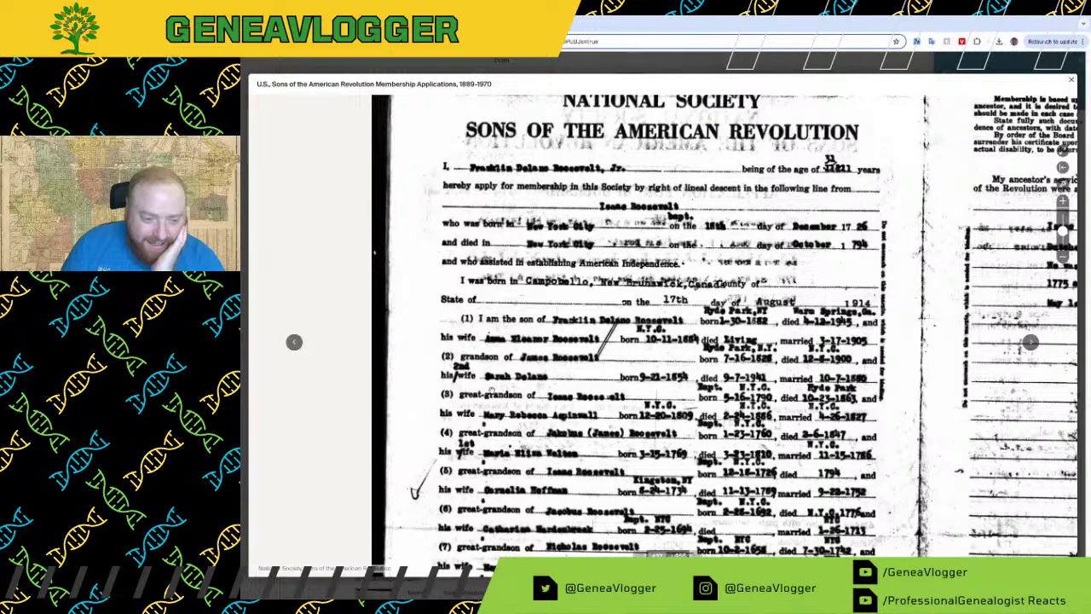
drag(541, 398, 522, 375)
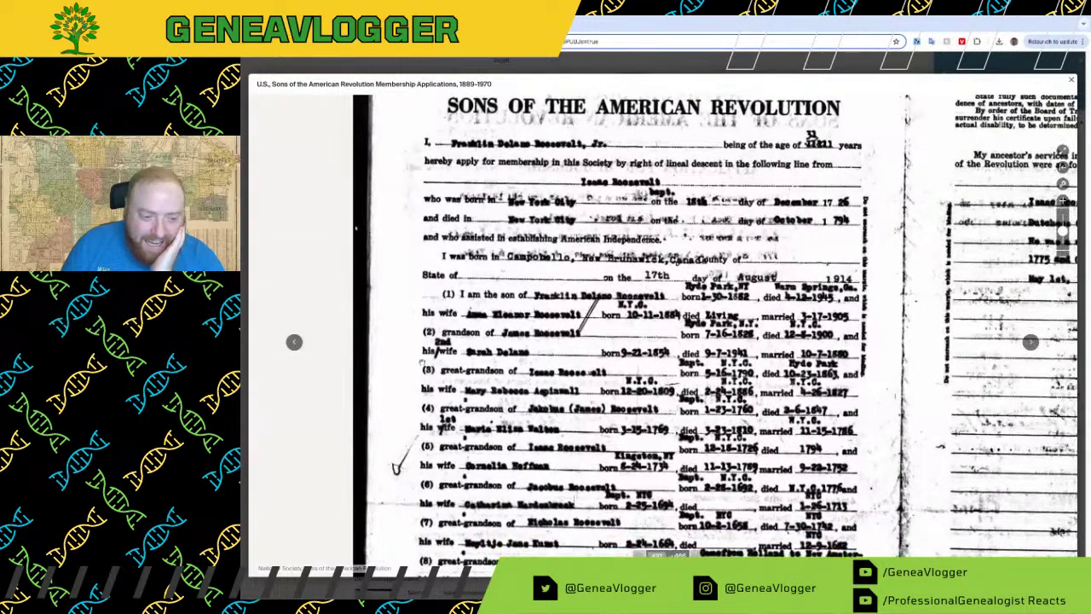
drag(528, 416, 507, 374)
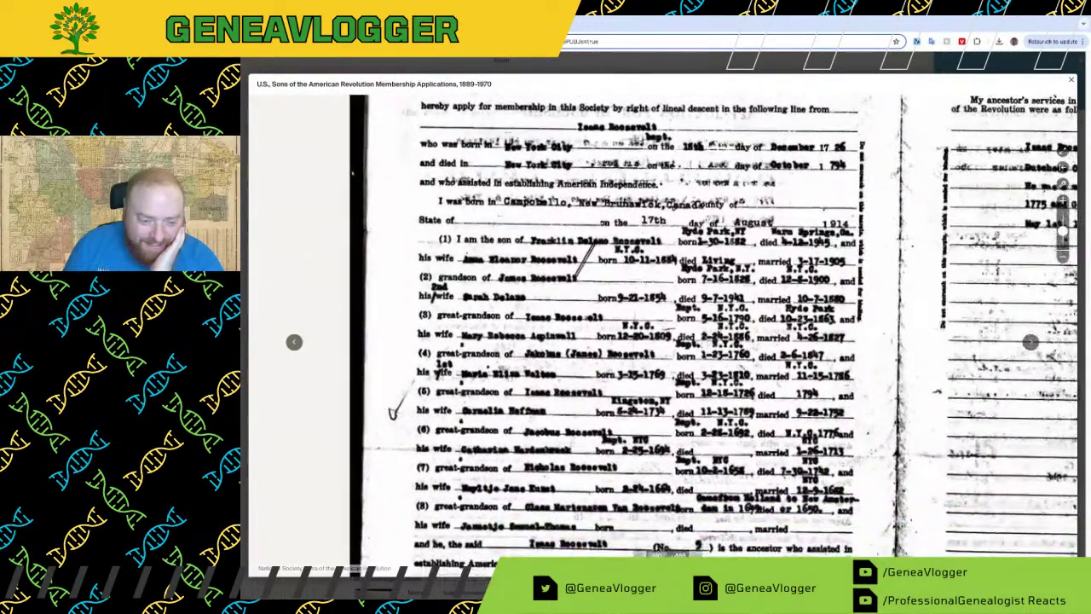
drag(621, 538, 571, 468)
drag(748, 459, 427, 479)
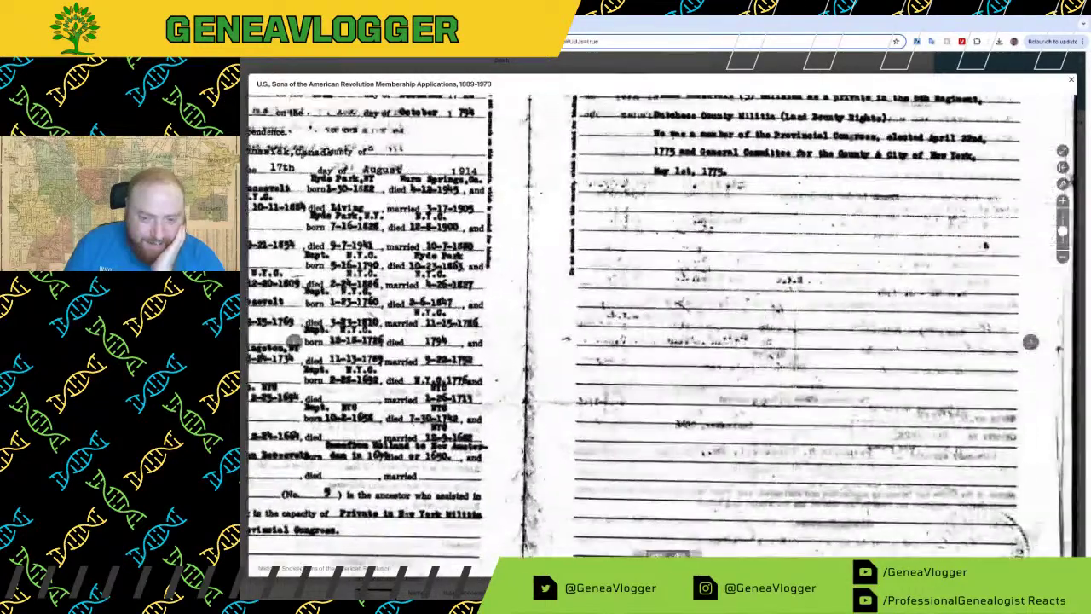
scroll(427, 479, down, 2)
scroll(679, 354, down, 1)
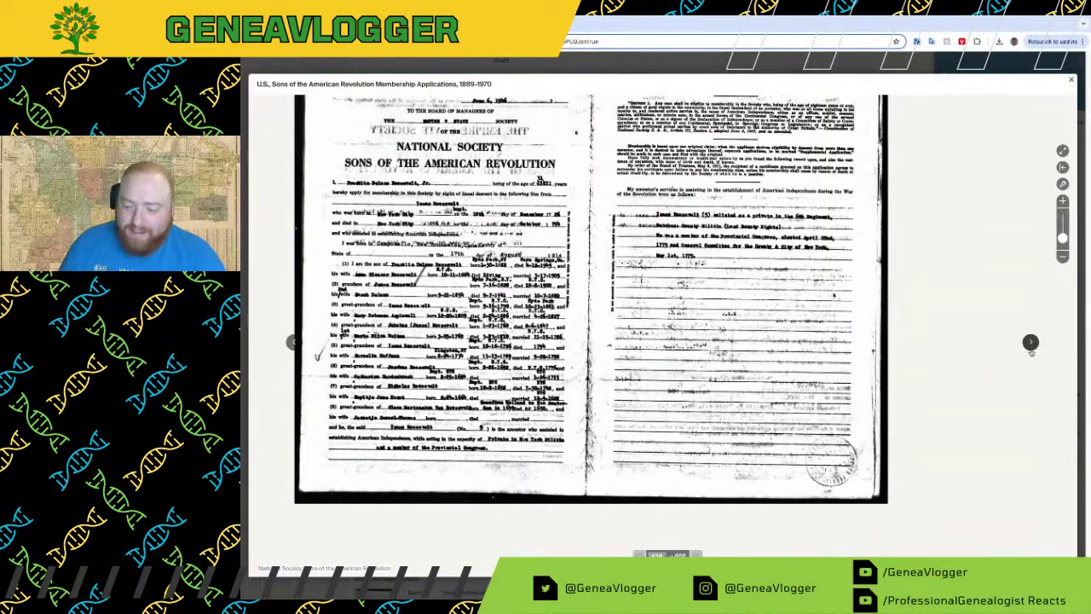
Step: Examine the application's last image for the applicant's wife, children, service awards and cited references, and close the image viewer
click(1030, 342)
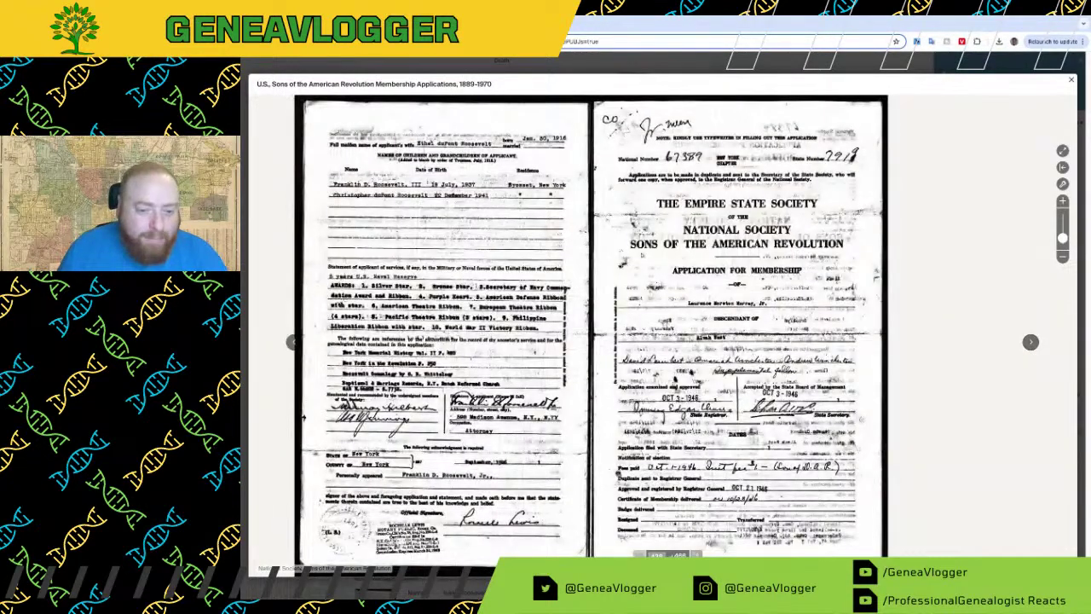
scroll(533, 331, up, 3)
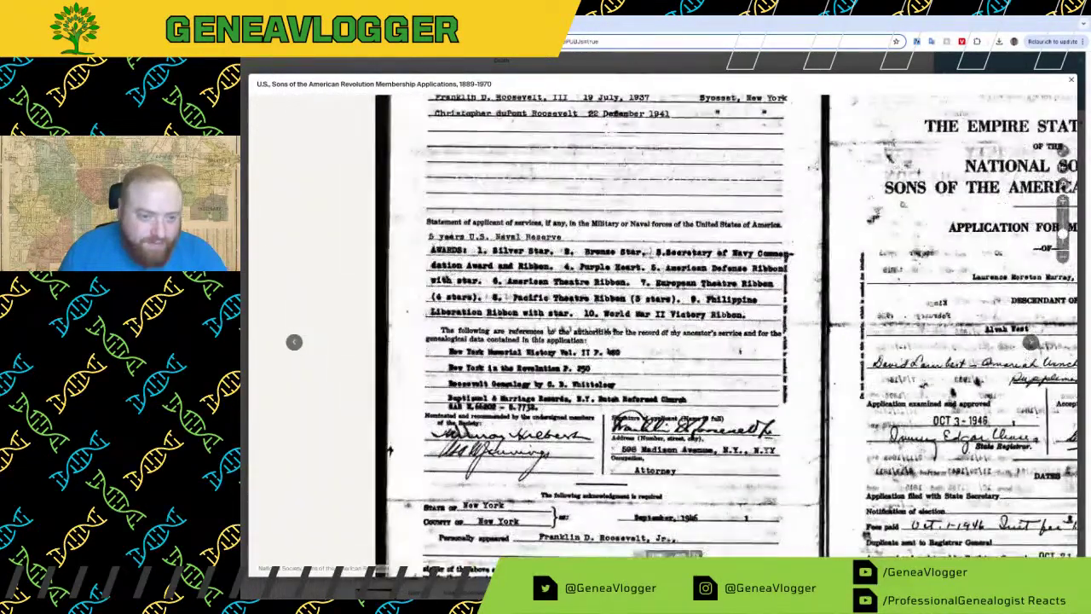
drag(534, 331, 534, 456)
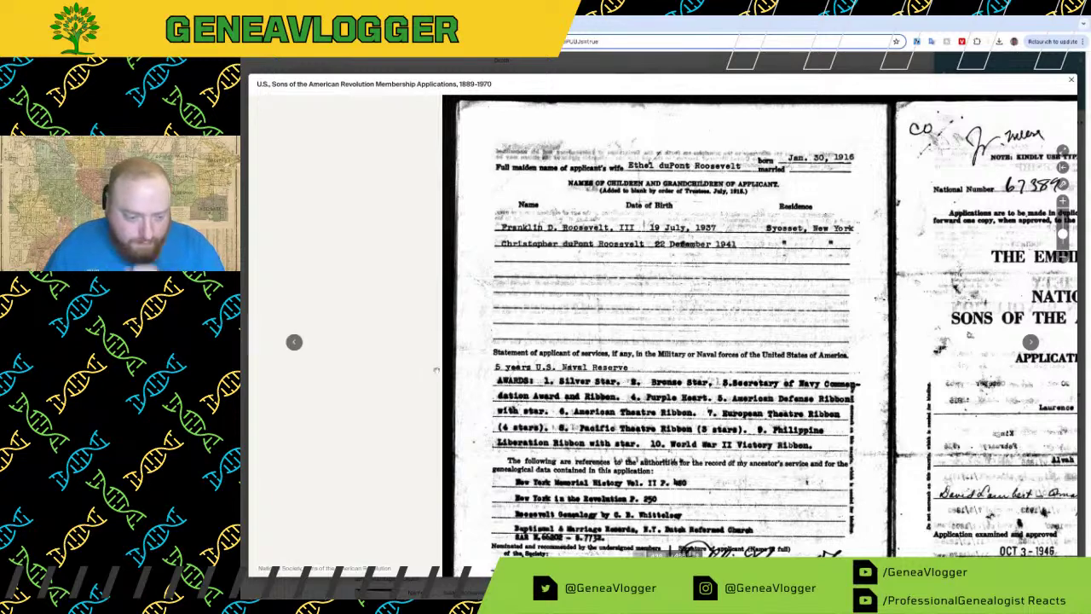
drag(686, 428, 654, 315)
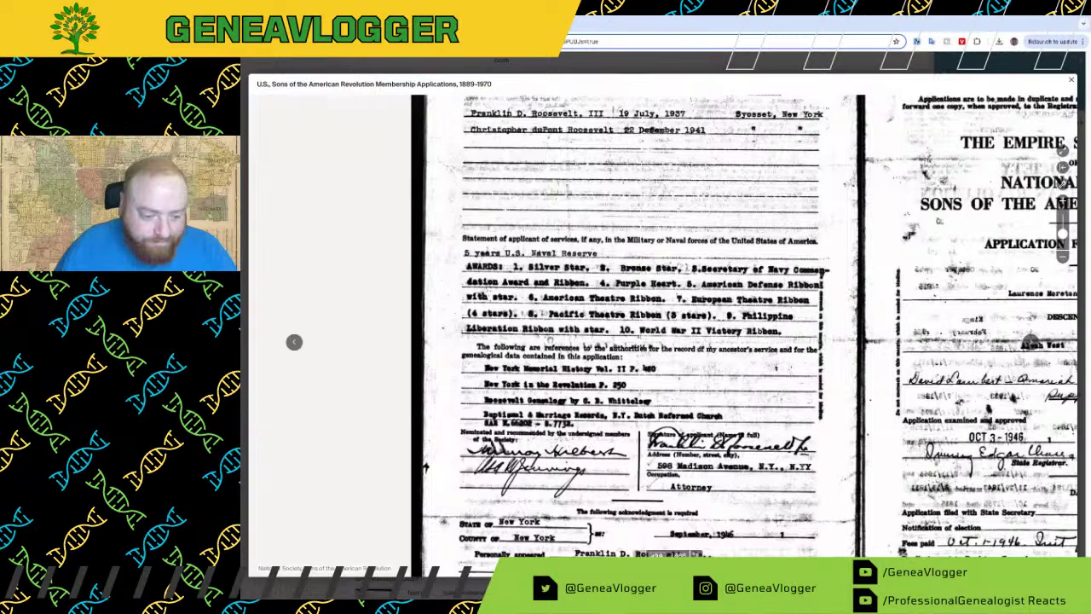
drag(564, 307, 593, 150)
drag(548, 339, 501, 550)
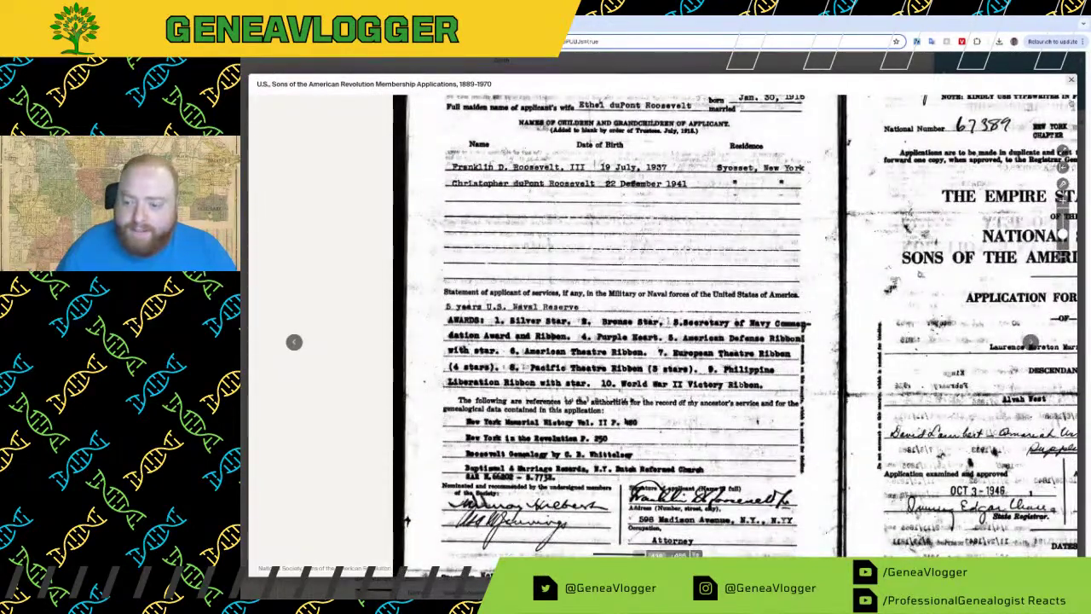
click(1071, 79)
Step: Accept the membership application hint with the Oct 1794 New York death fact, adding parents Jacobus Roosevelt and Catharina Hardenbrook
click(956, 582)
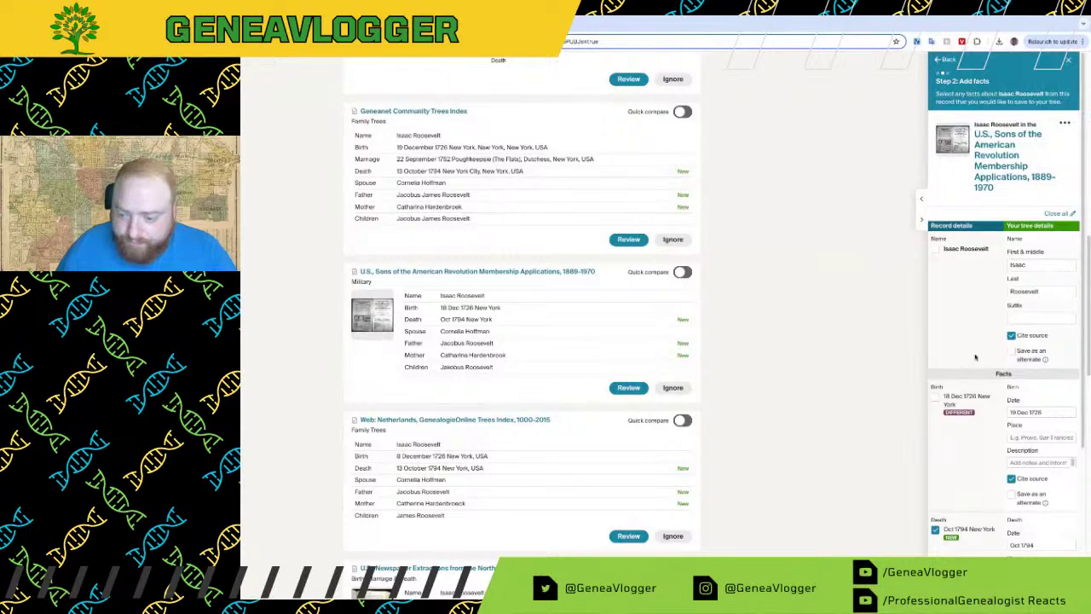
scroll(929, 437, down, 2)
click(956, 583)
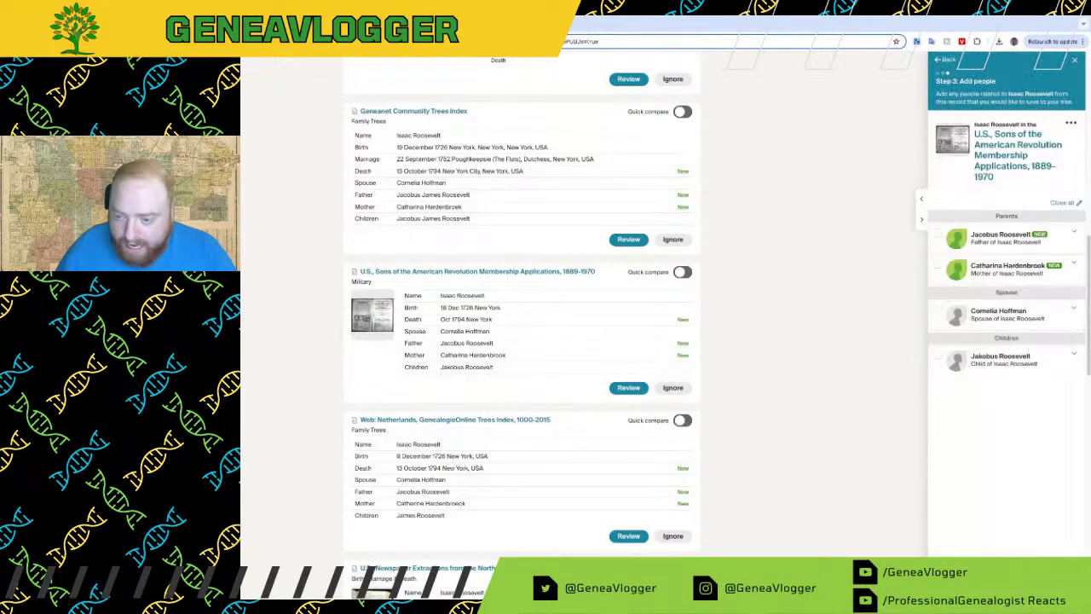
click(940, 251)
click(941, 253)
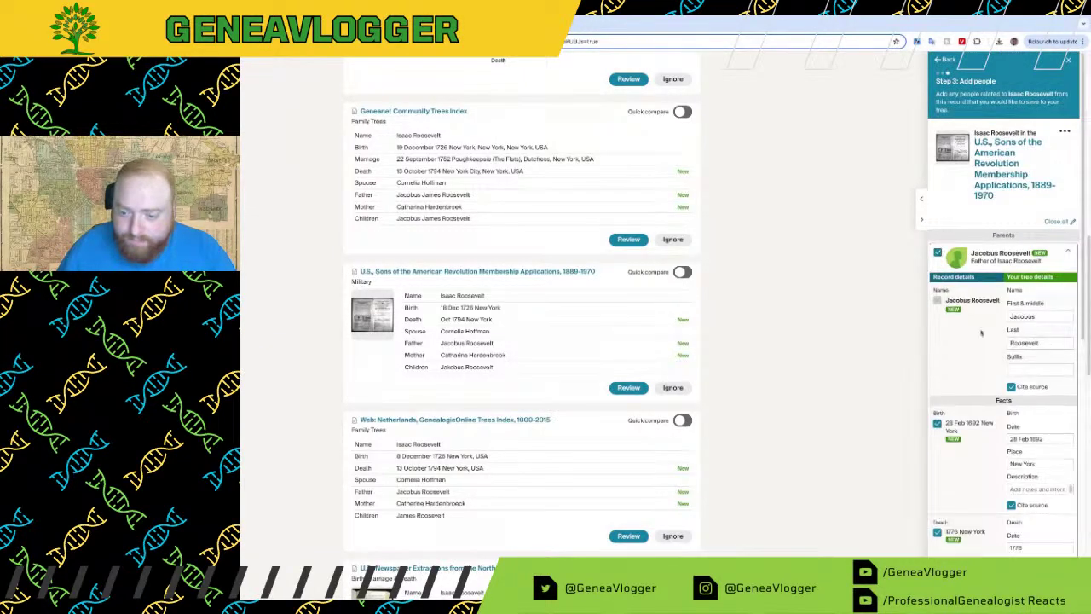
scroll(1003, 383, down, 5)
click(937, 504)
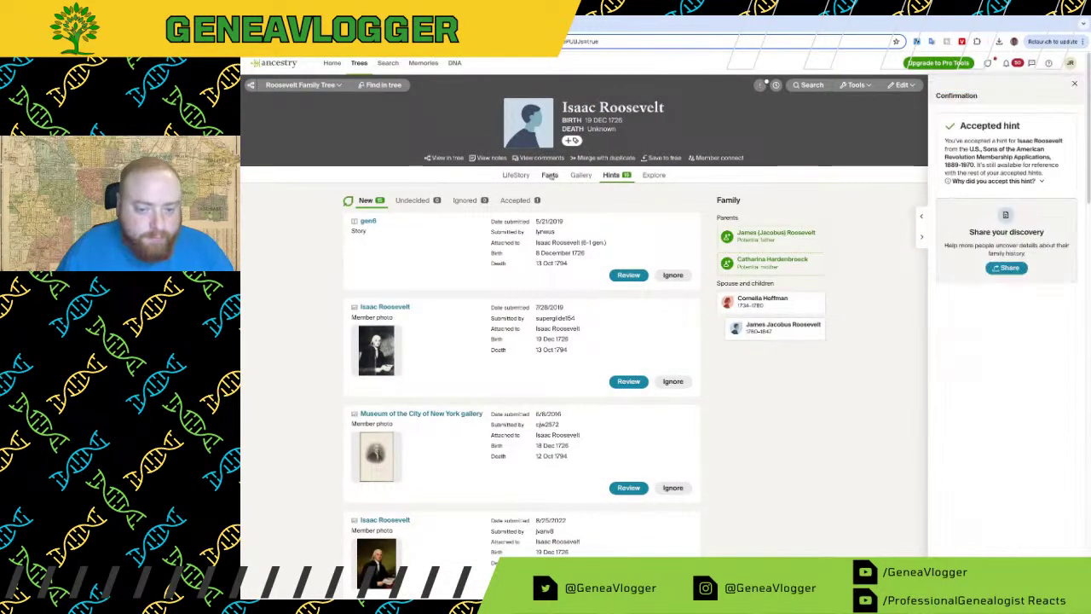
Step: Set the gender of Isaac's father Jacobus Roosevelt to Male and of his mother Catharina Hardenbrook to Female
click(550, 176)
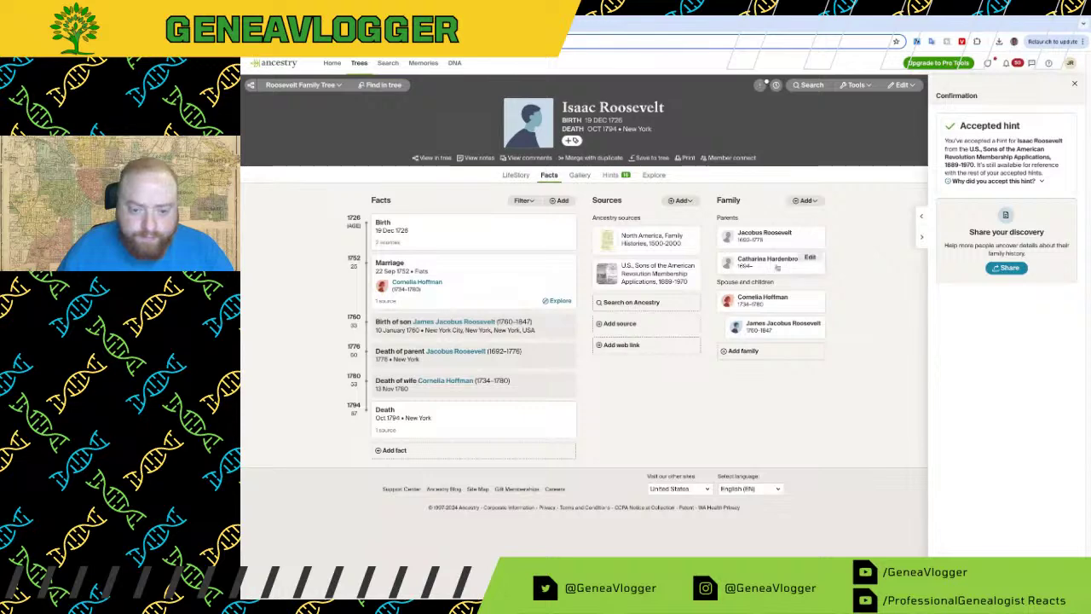
click(809, 233)
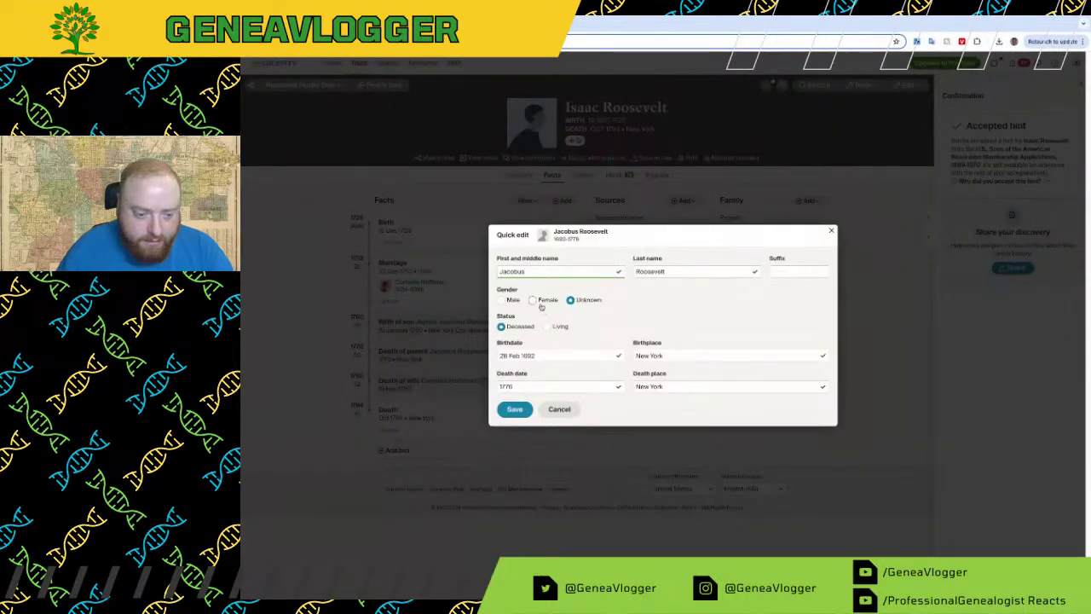
click(501, 300)
click(517, 409)
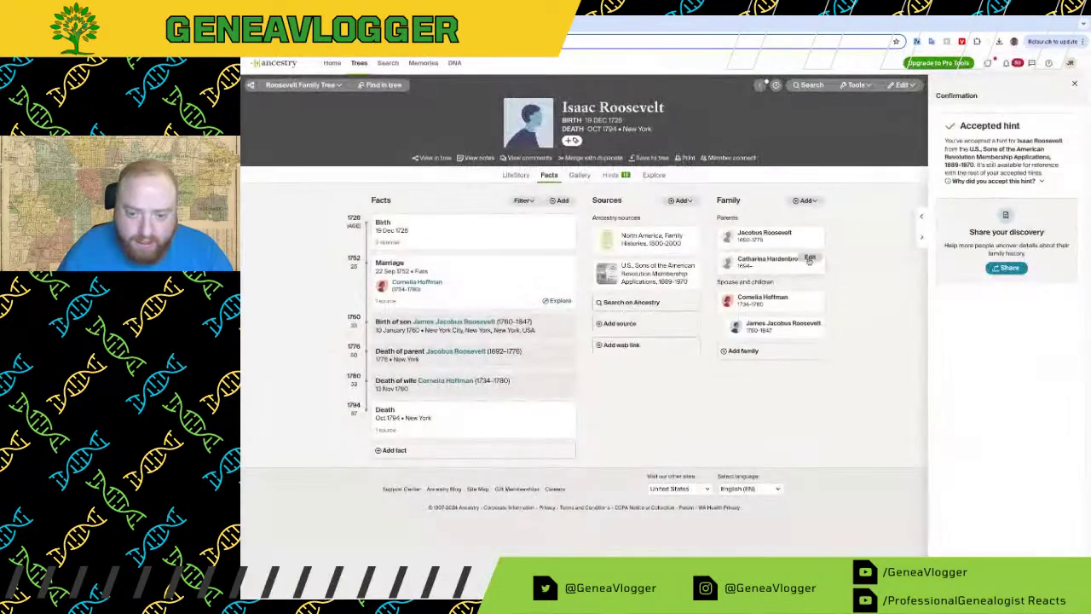
click(810, 260)
click(542, 303)
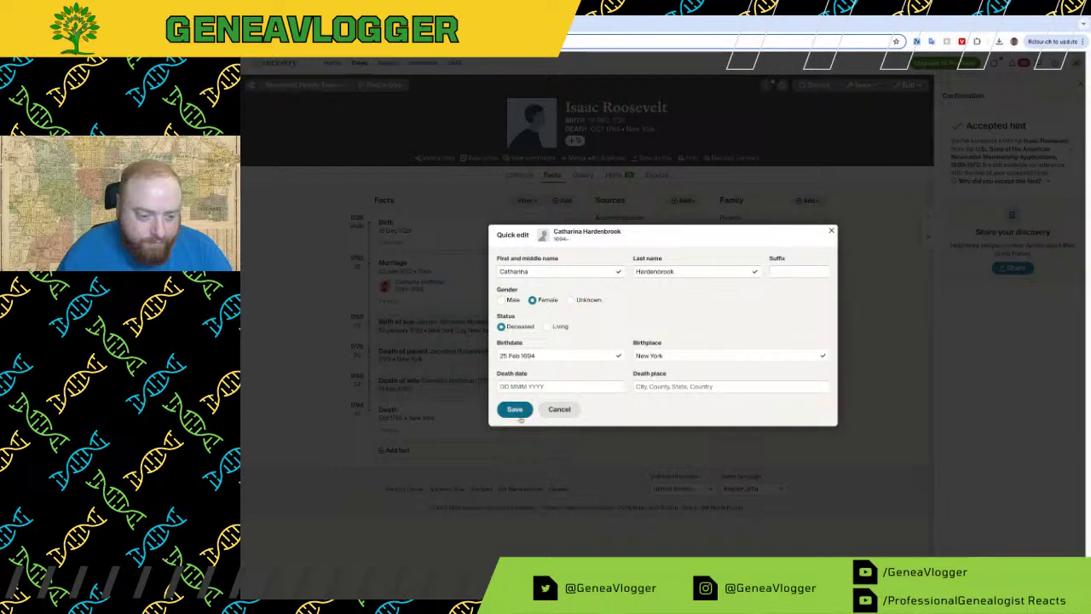
click(514, 410)
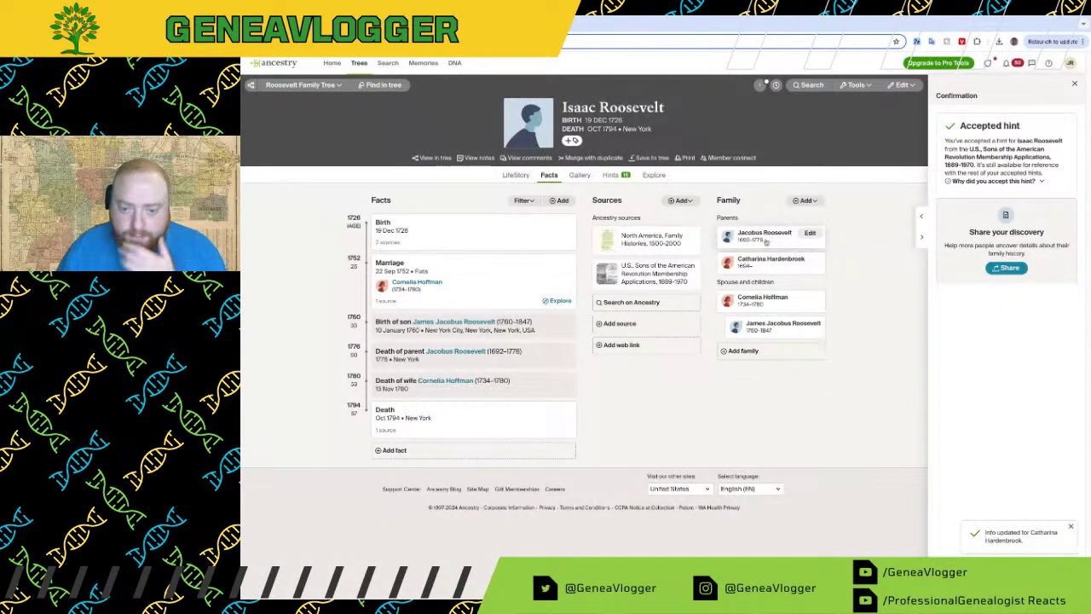
Step: Open the profile of Isaac's father, Jacobus Roosevelt, and display his hints
click(763, 239)
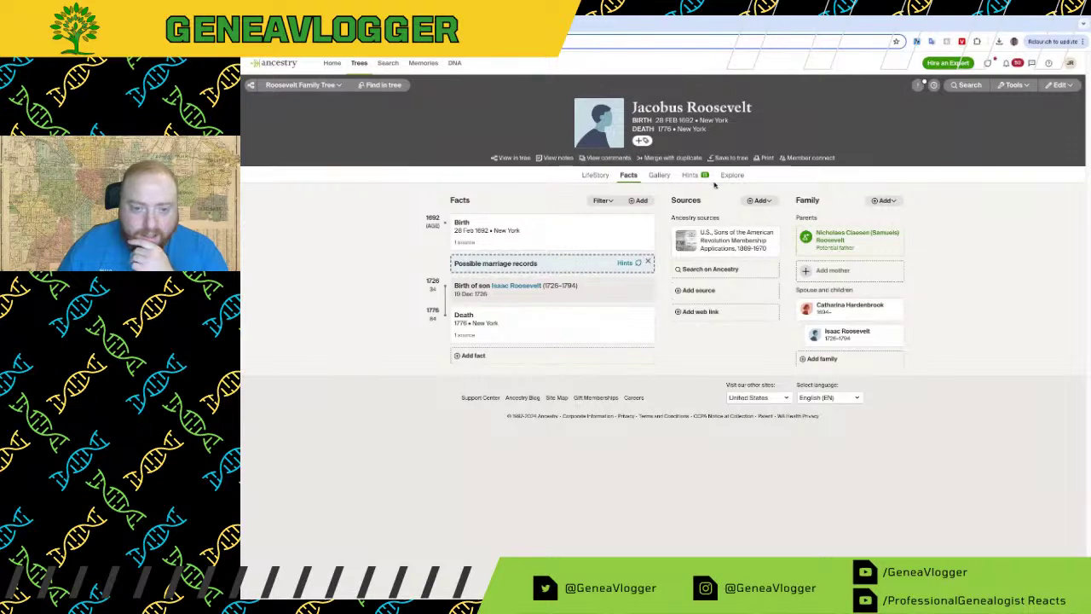
click(695, 174)
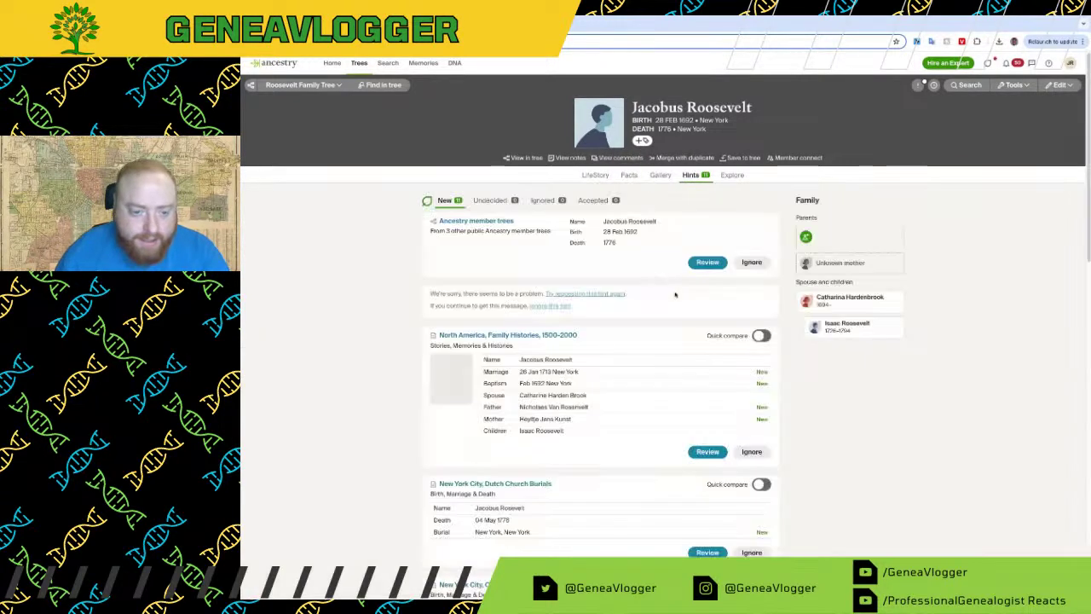
Step: Review the North America, Family Histories, 1500-2000 hint for Jacobus Roosevelt, keeping the Feb 1692 baptism and 26 Jan 1713 marriage facts
scroll(632, 356, down, 1)
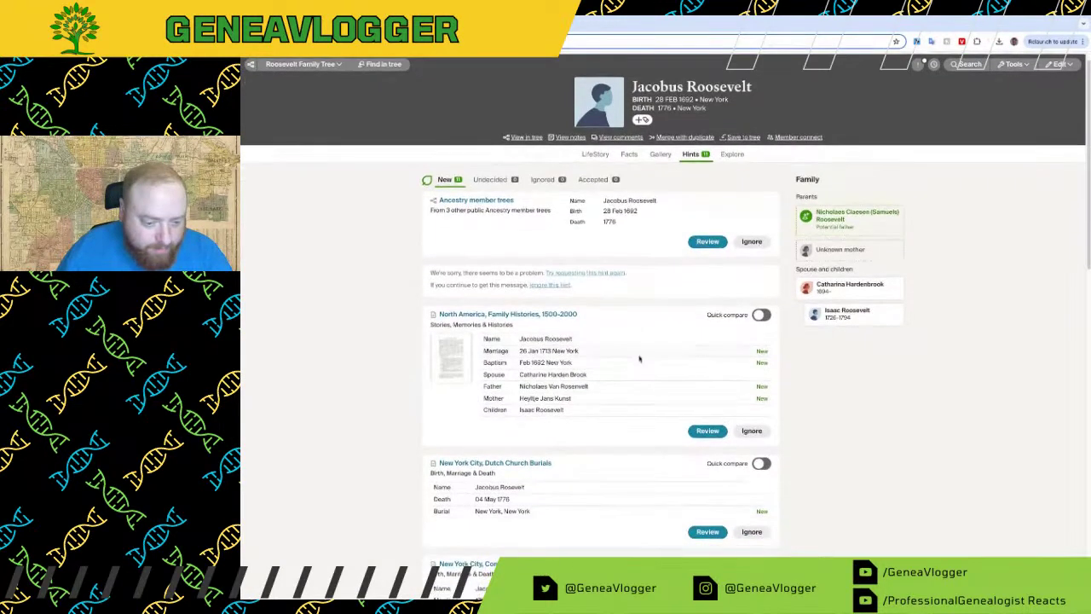
click(711, 432)
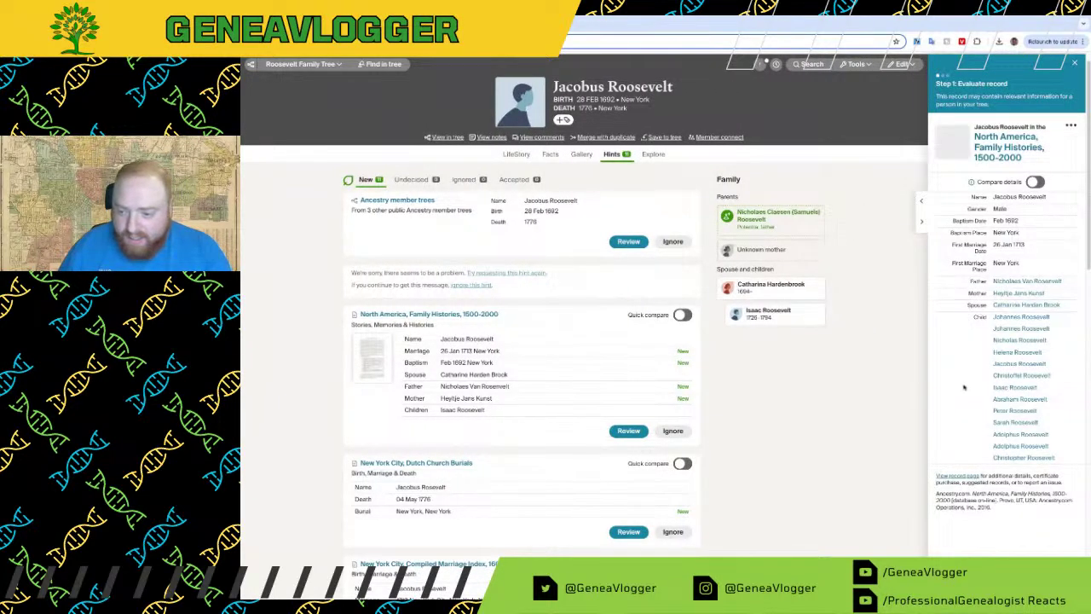
click(947, 529)
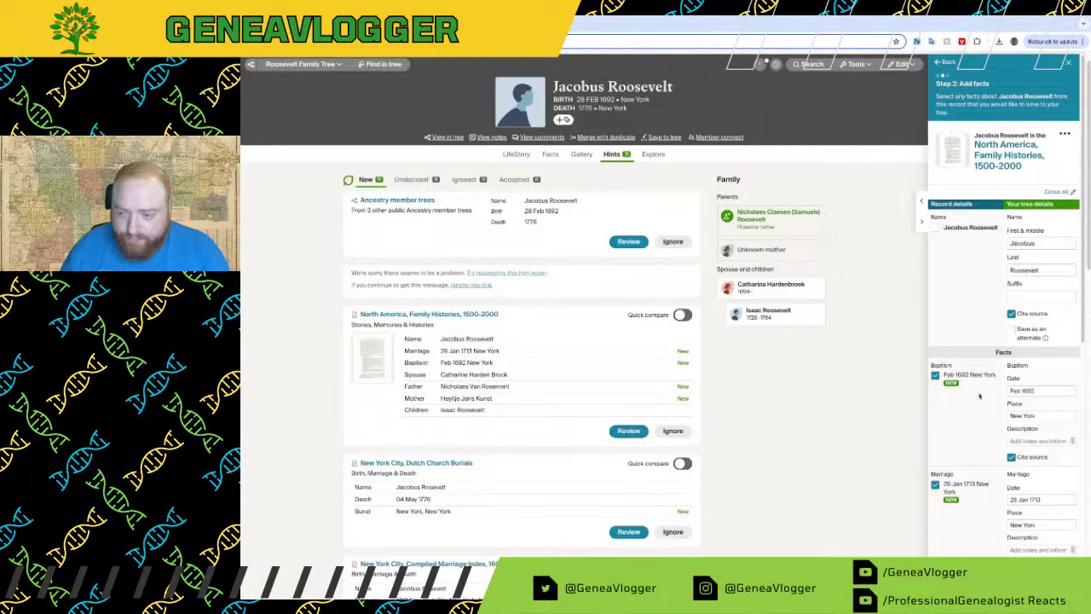
scroll(979, 395, down, 5)
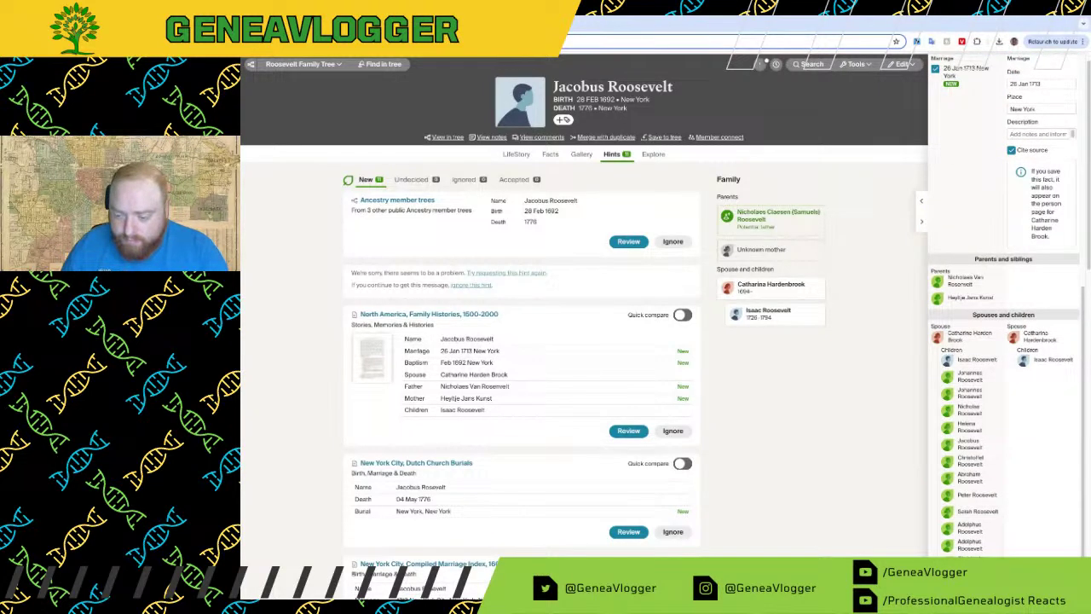
click(950, 581)
Step: Include parents Nicholaes Van Rosenvelt and Heyltje Jans Kunst from the record, checking their birth, marriage and death facts
click(939, 223)
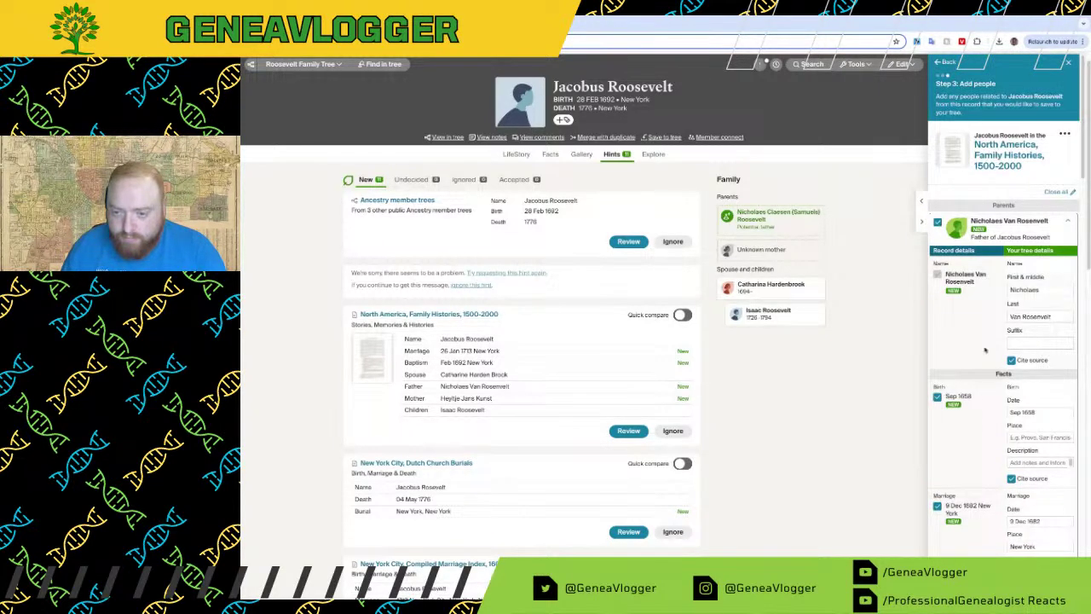
scroll(985, 349, down, 10)
scroll(986, 376, down, 5)
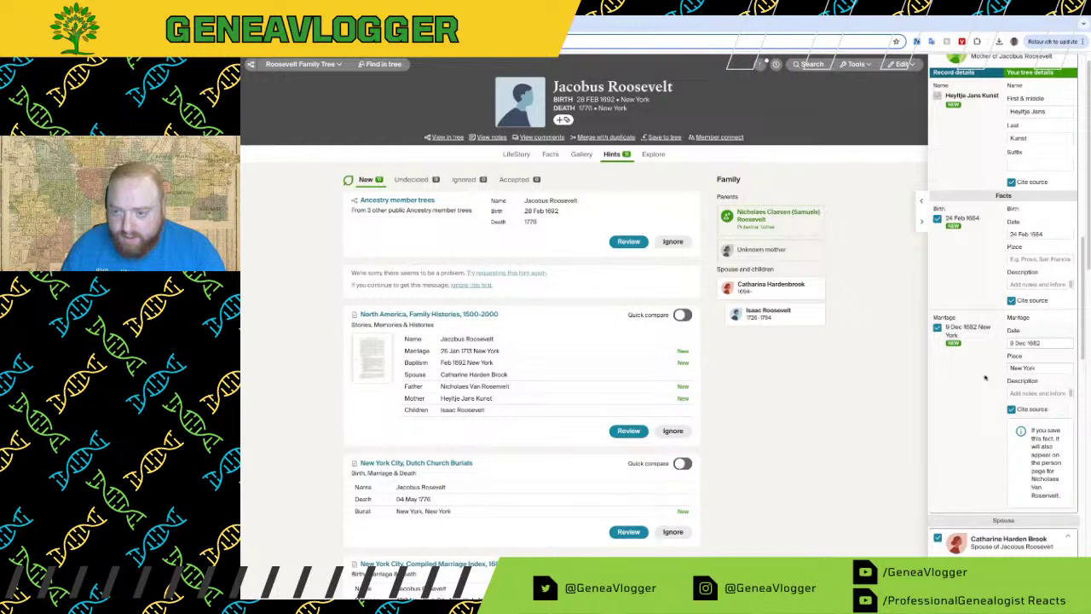
scroll(985, 378, up, 15)
scroll(983, 379, down, 15)
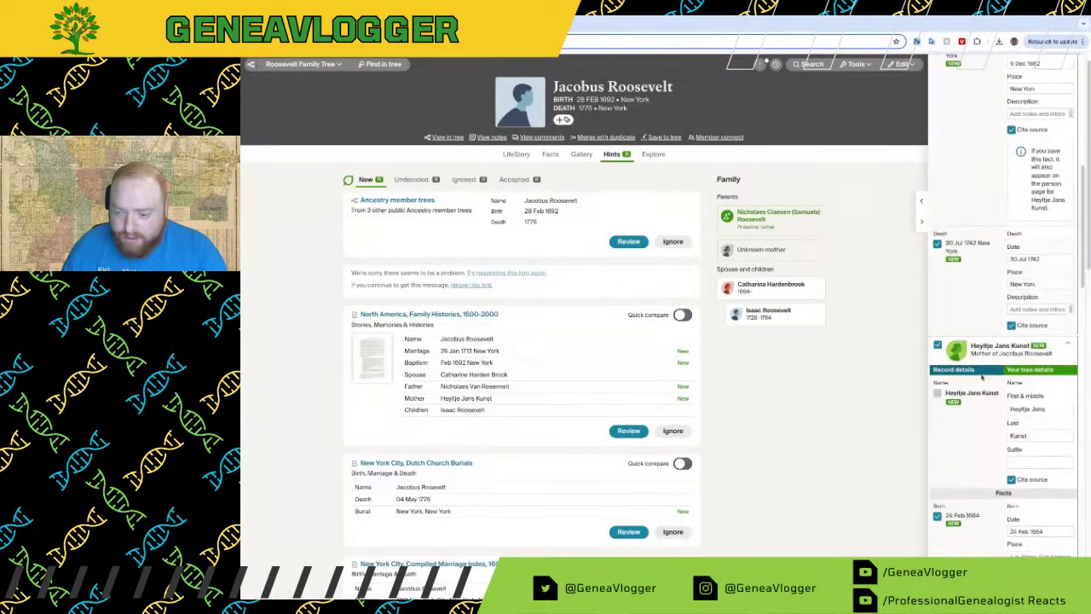
scroll(980, 378, down, 5)
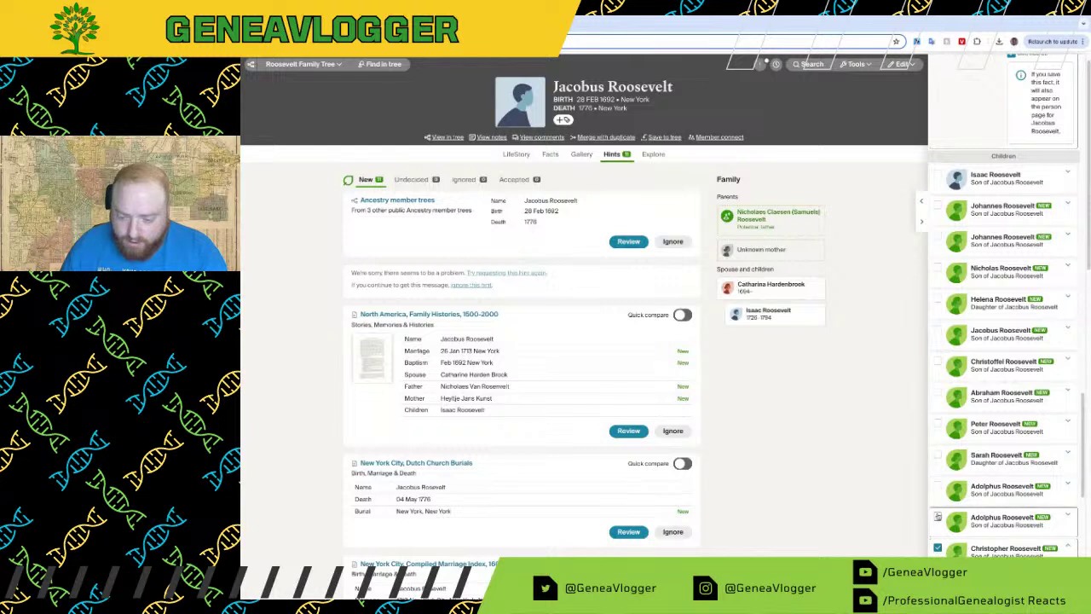
Step: Select Jacobus's new children from Johannes through Adolphus alongside Christopher, accept the family history hint, and dismiss the confirmation
click(938, 516)
click(941, 458)
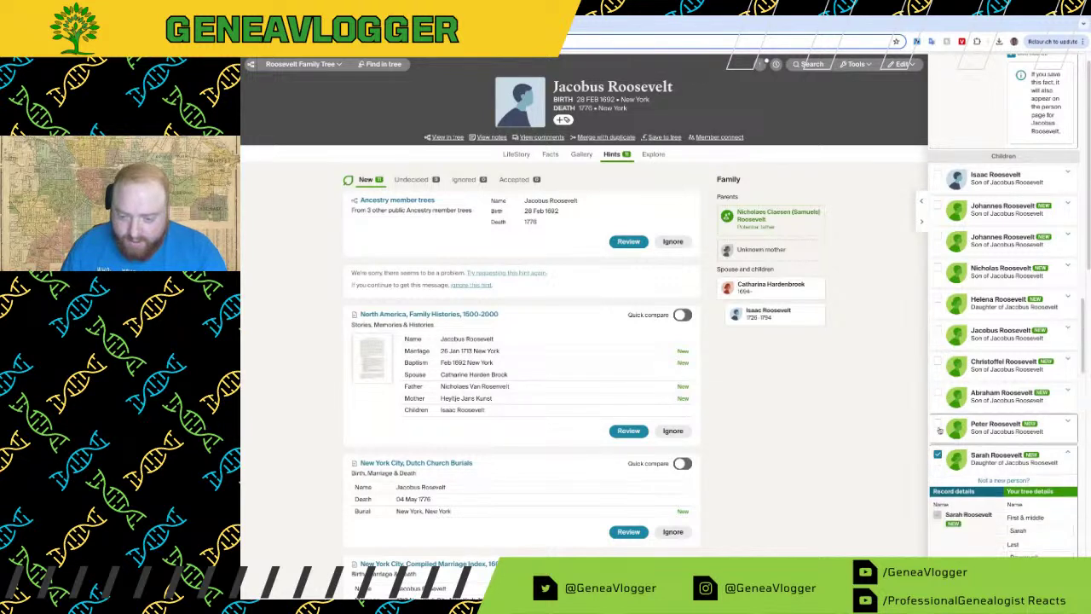
click(939, 426)
click(938, 398)
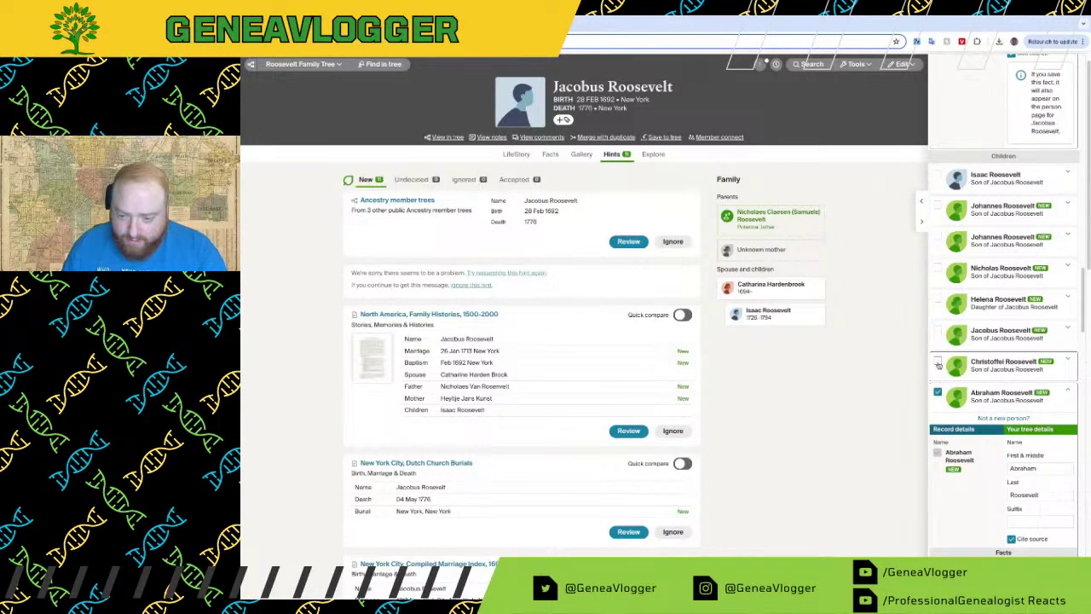
click(938, 362)
click(939, 333)
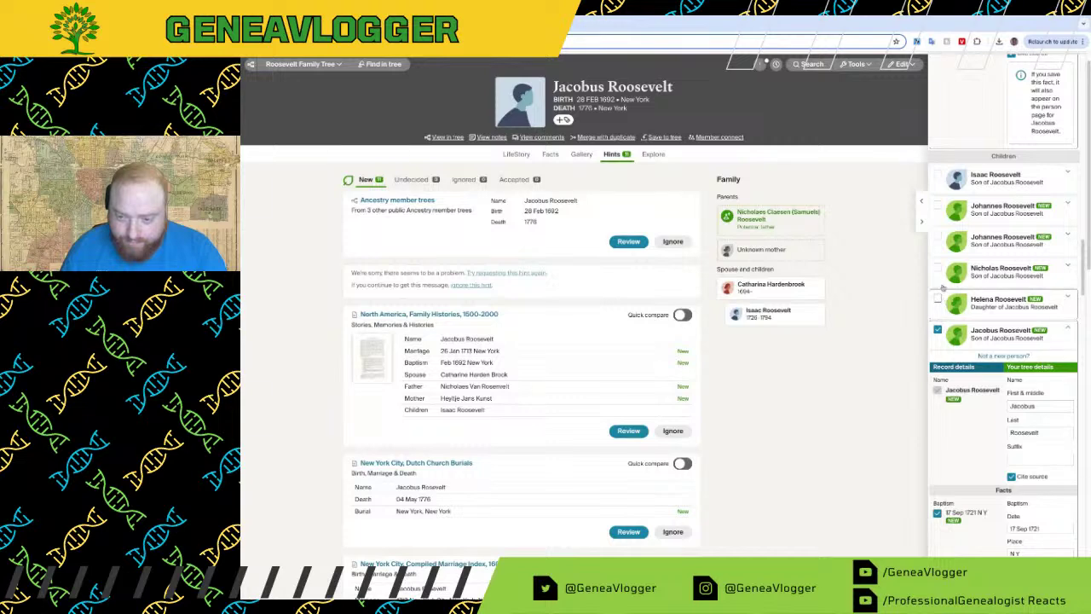
click(938, 301)
click(938, 269)
click(938, 236)
click(938, 205)
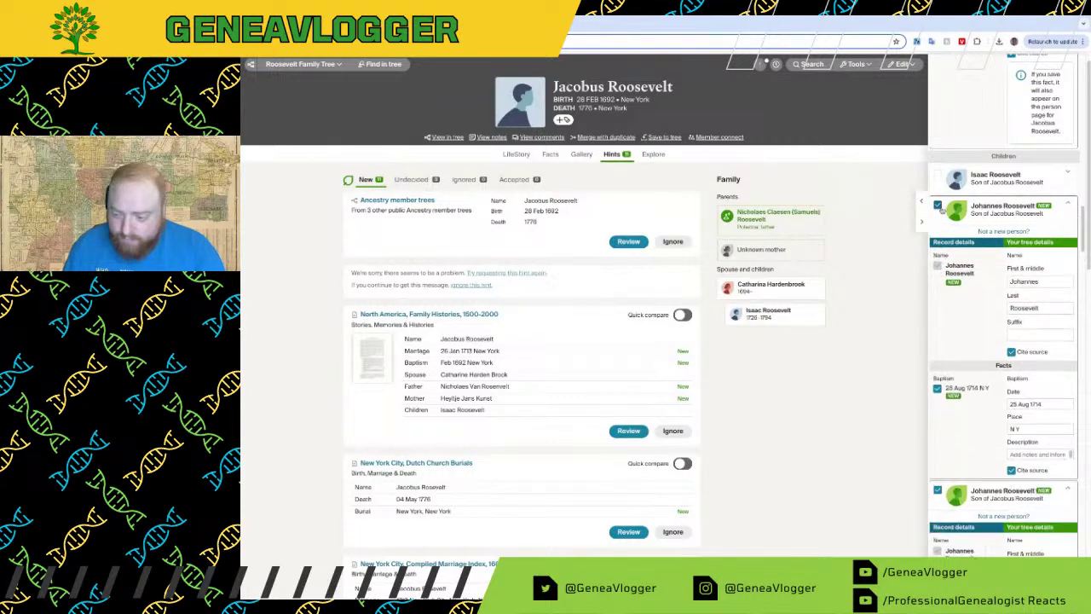
scroll(986, 347, down, 20)
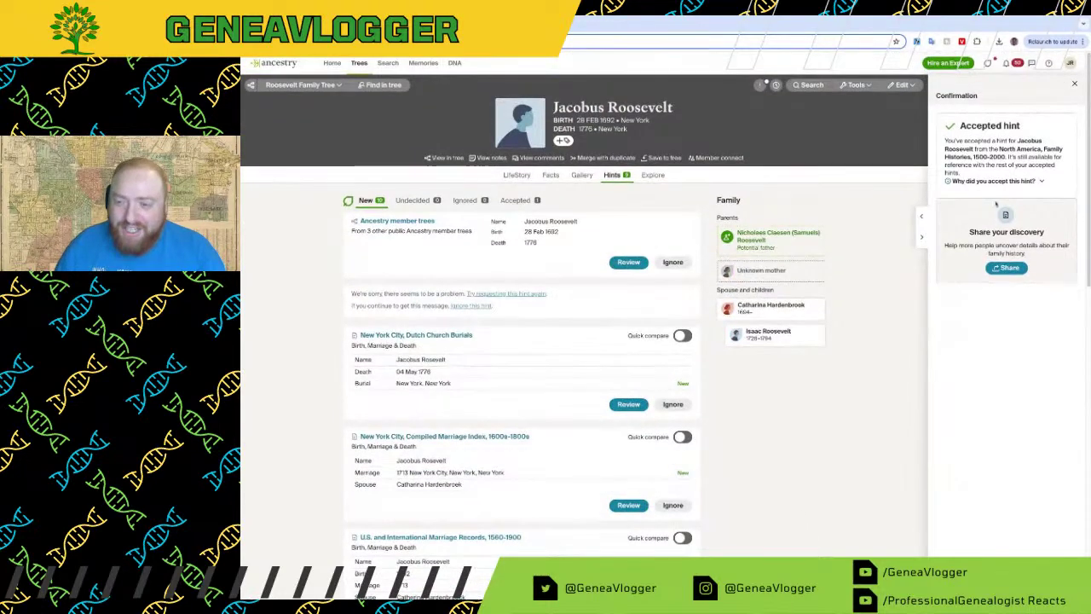
click(1073, 83)
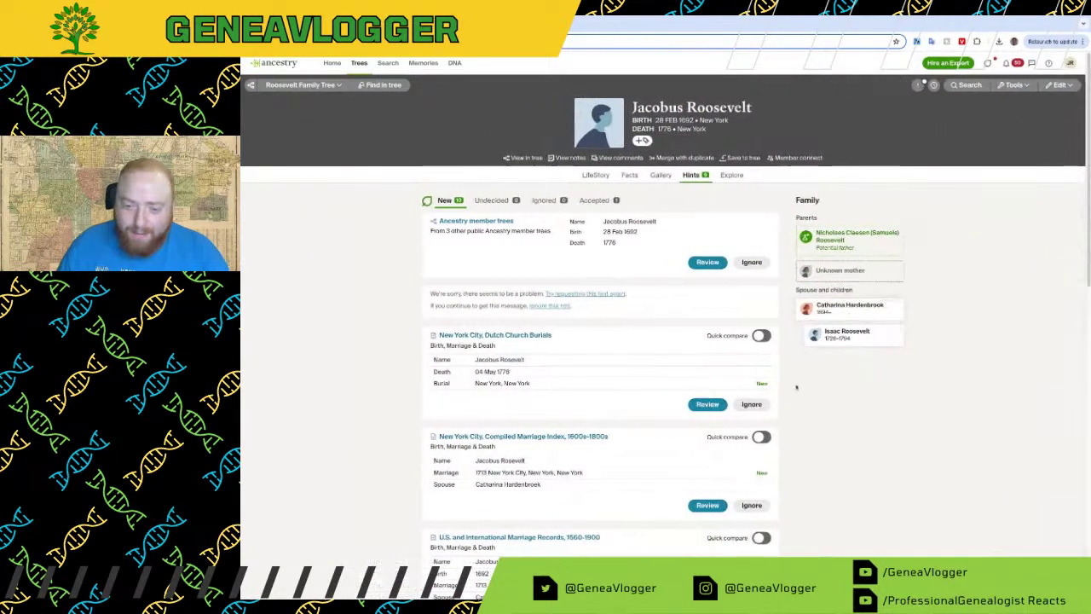
click(629, 174)
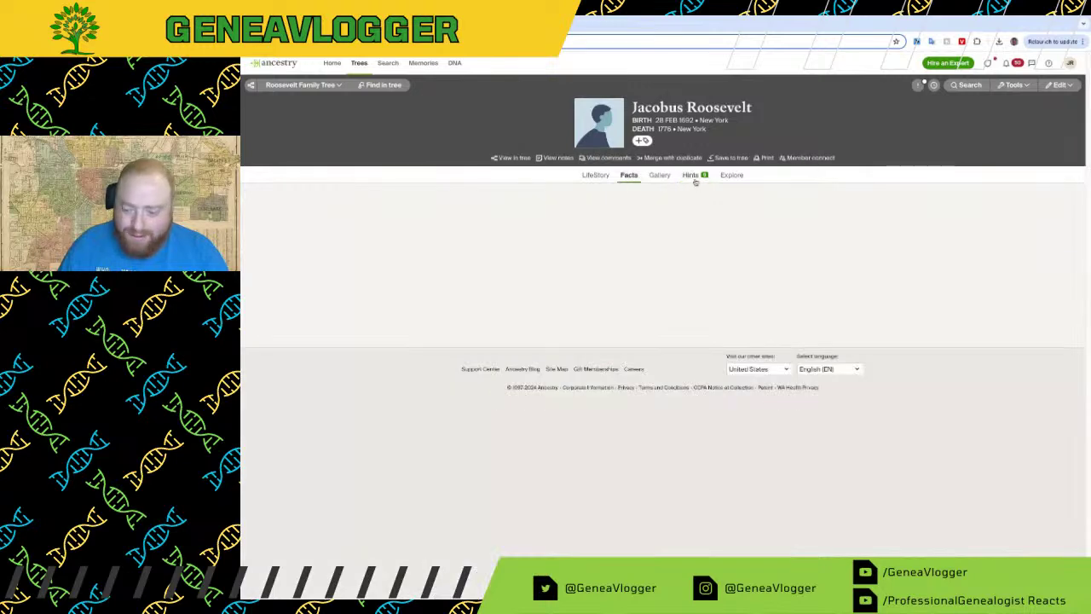
click(693, 176)
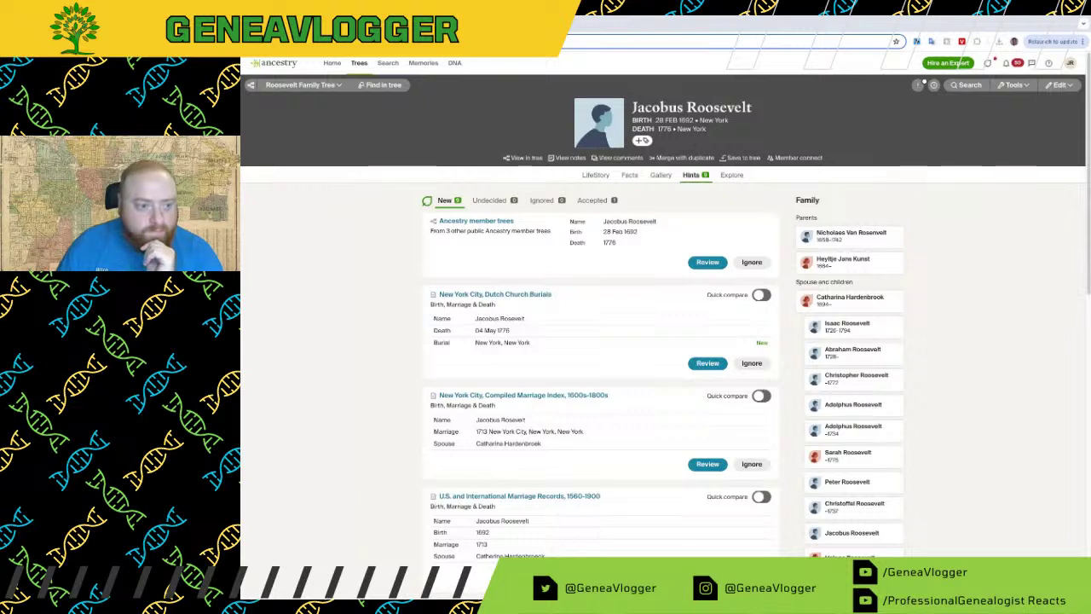
click(832, 241)
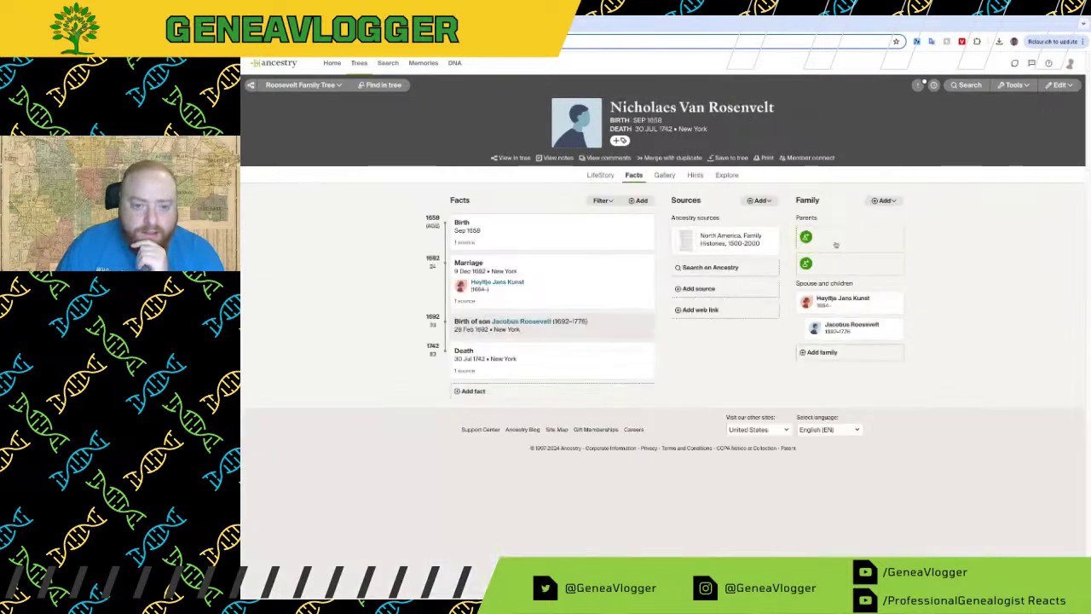
click(688, 176)
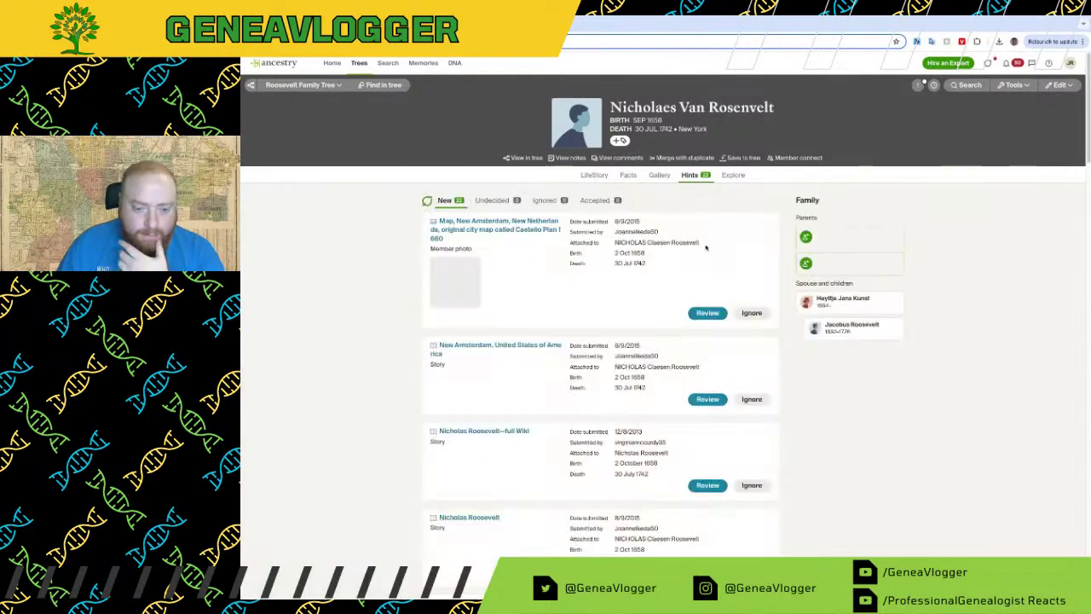
Step: Examine Nicholaes's stories, family tree indexes and burial hints, comparing his dates and the parents named in each source
scroll(627, 280, down, 3)
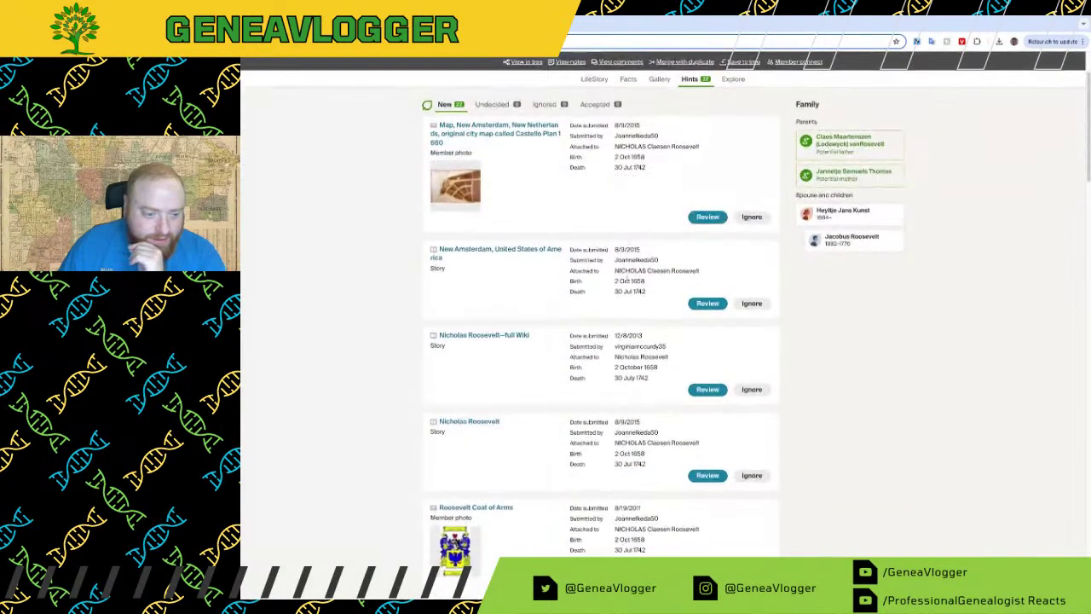
scroll(627, 284, down, 4)
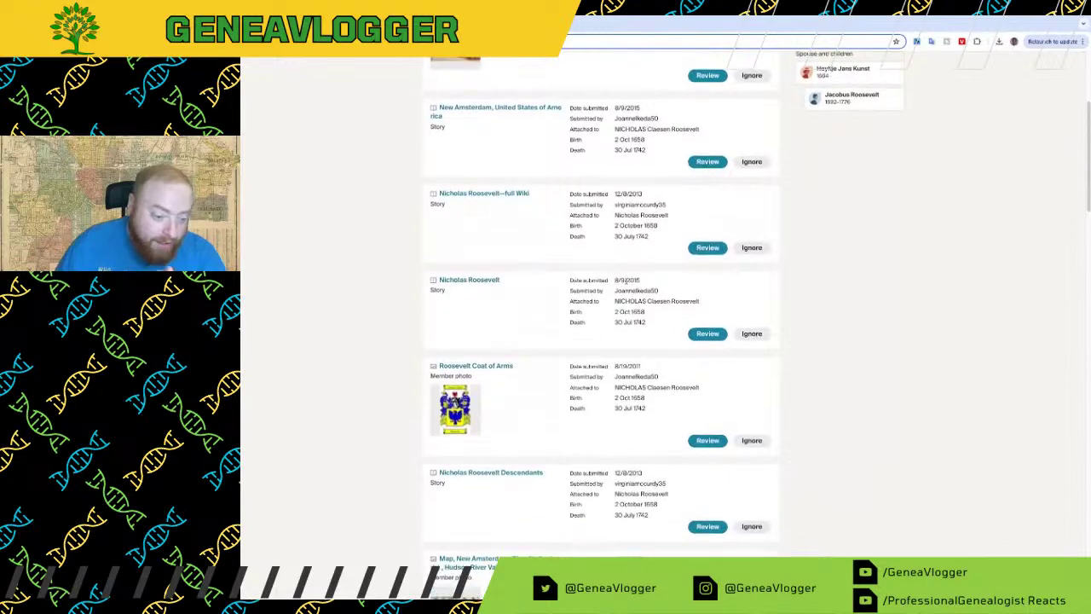
scroll(626, 290, down, 10)
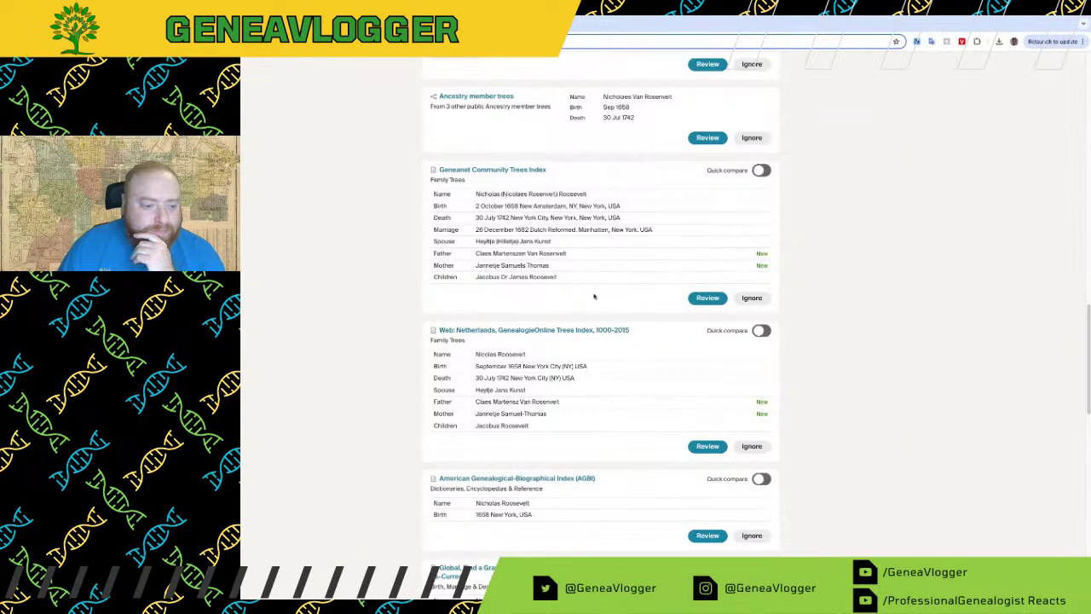
drag(478, 253, 566, 254)
click(616, 358)
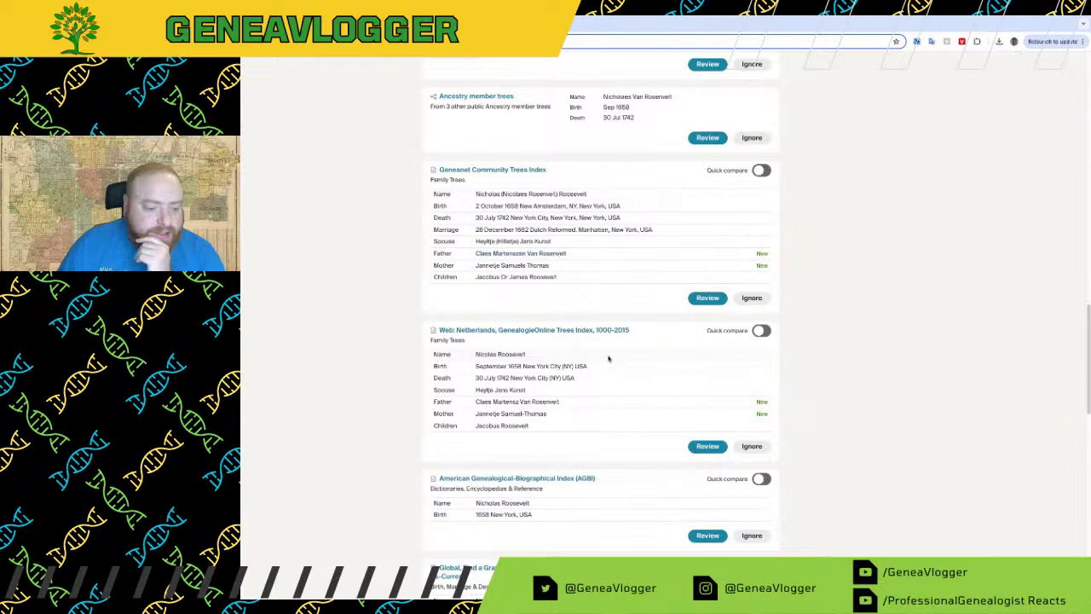
scroll(609, 358, down, 3)
scroll(601, 359, down, 1)
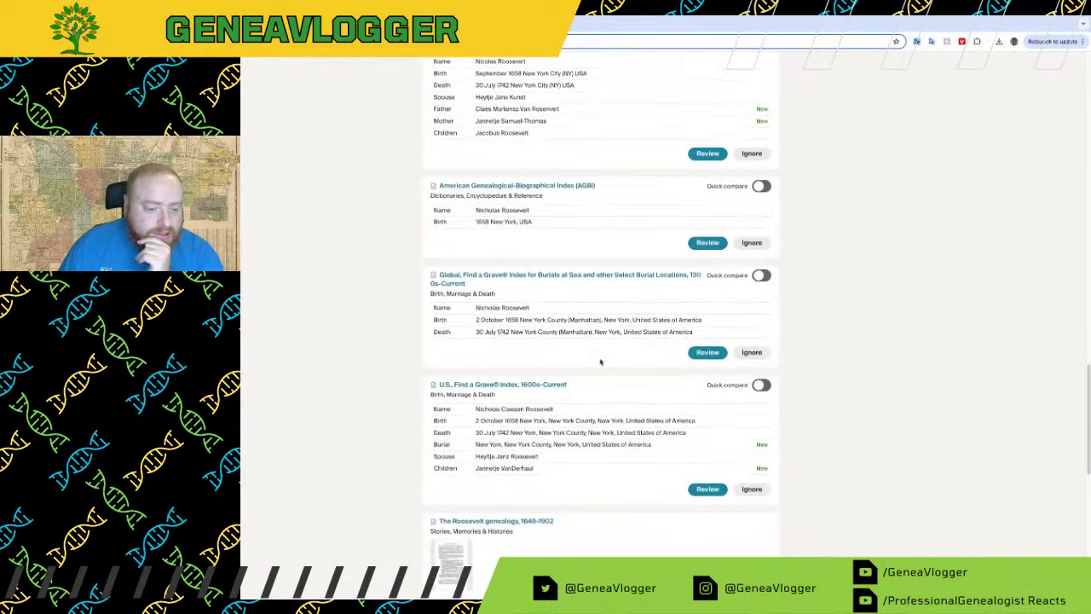
scroll(592, 377, up, 2)
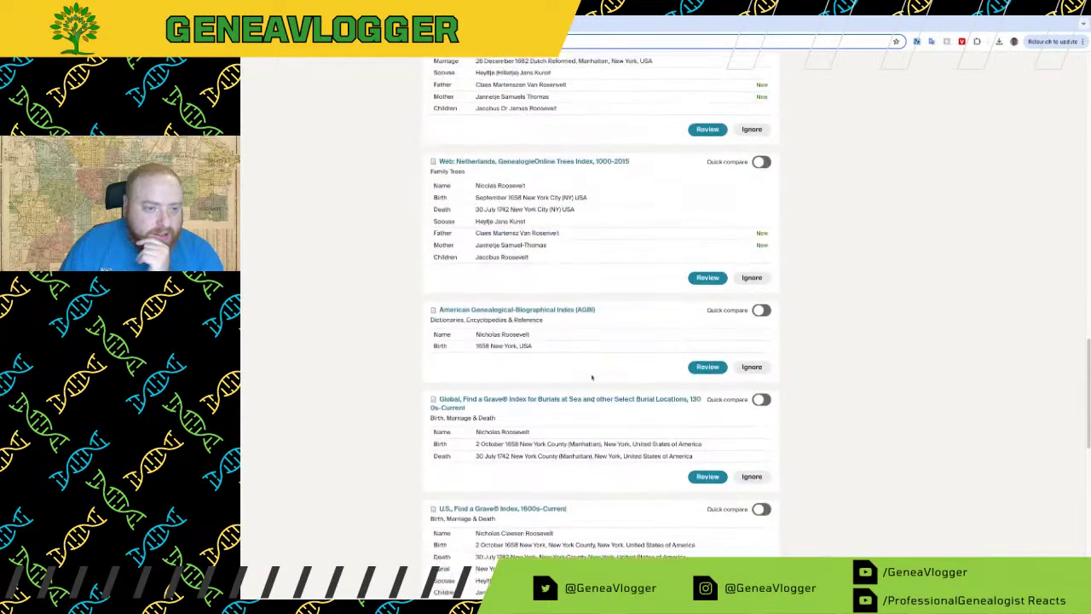
scroll(592, 377, down, 8)
scroll(591, 380, up, 6)
scroll(592, 379, up, 1)
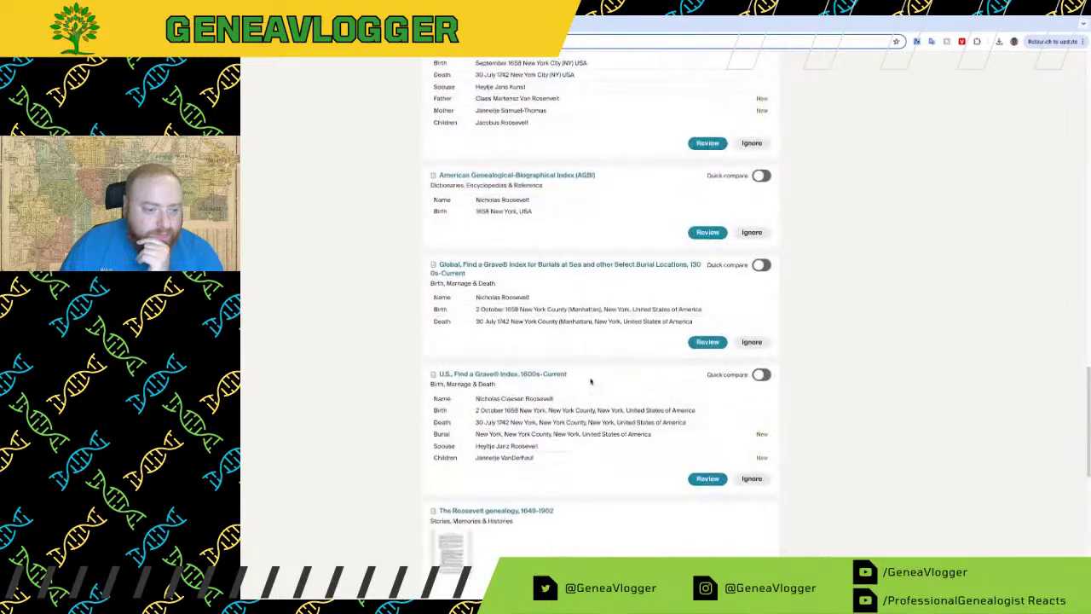
scroll(604, 378, up, 2)
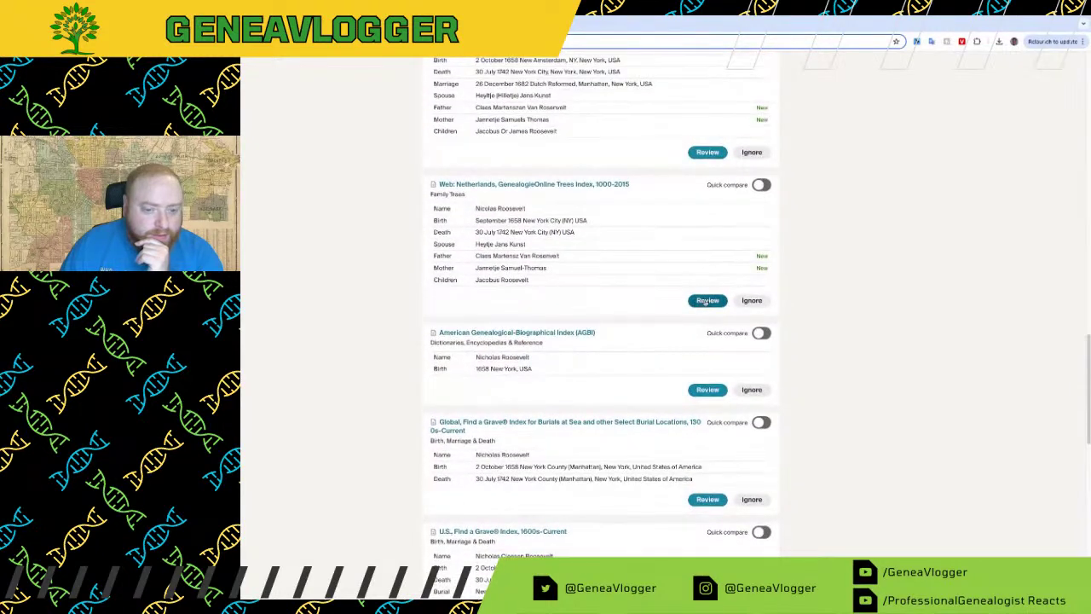
Step: Review the Web: Netherlands, GenealogieOnline Trees Index, 1000-2015 hint for Nicholaes, leaving his existing name, birth and death details as they are
click(707, 301)
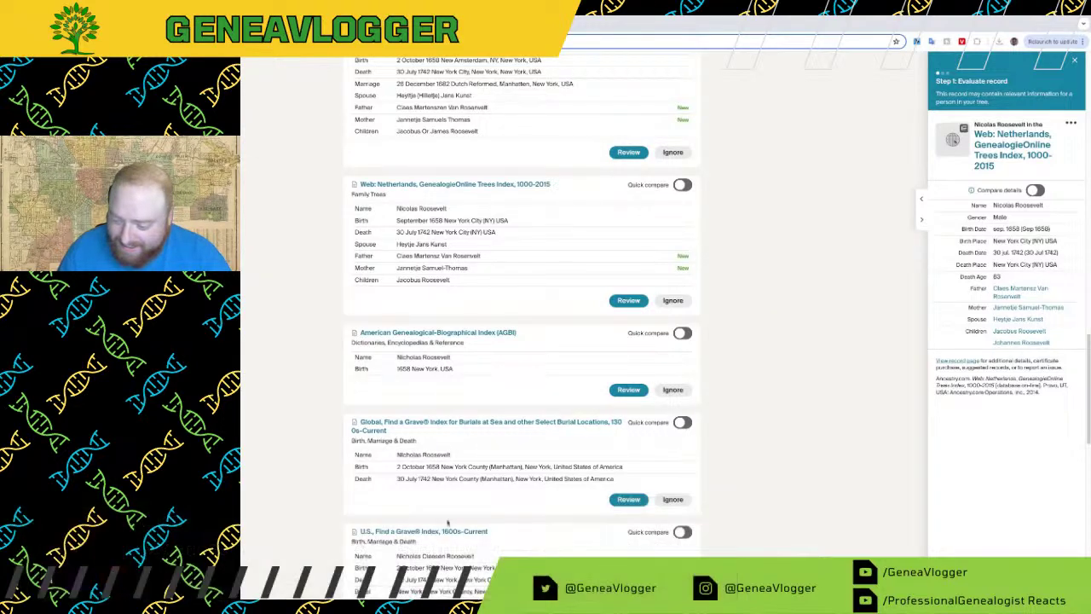
scroll(368, 496, down, 2)
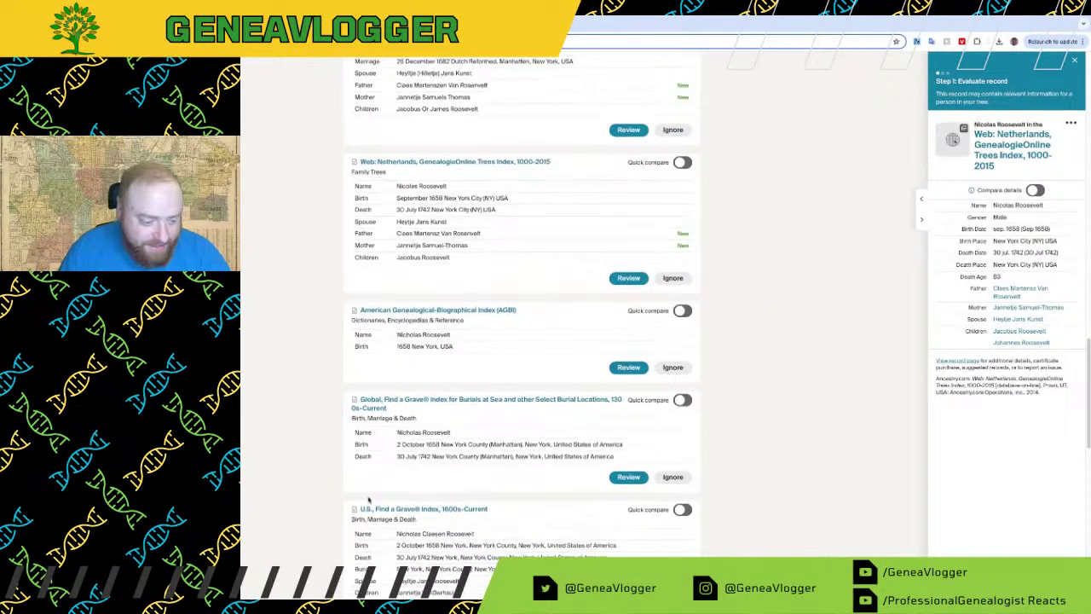
scroll(369, 504, up, 2)
scroll(368, 504, up, 2)
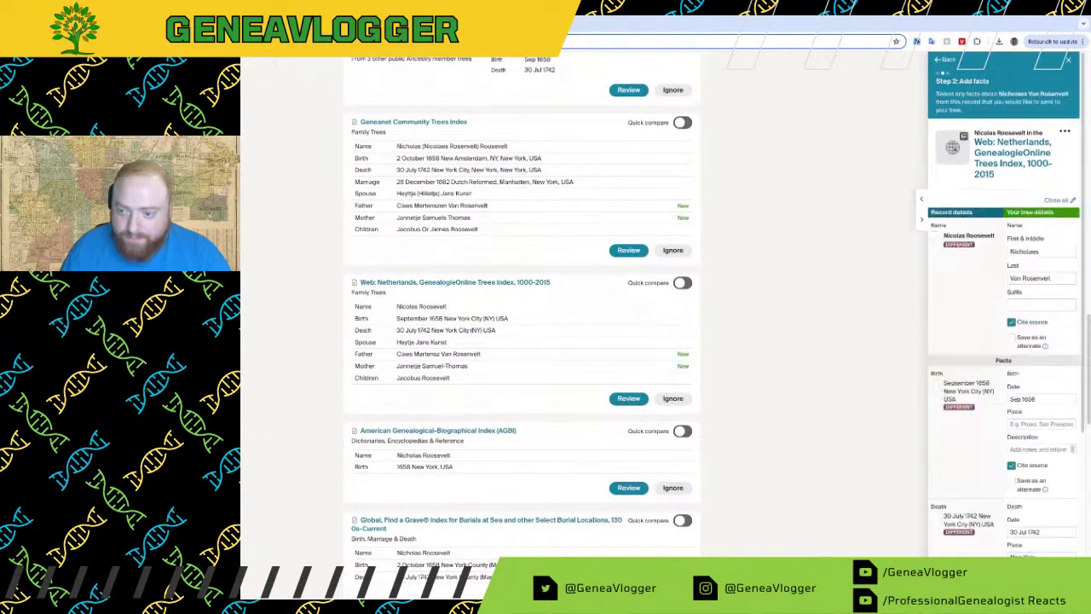
scroll(969, 496, down, 3)
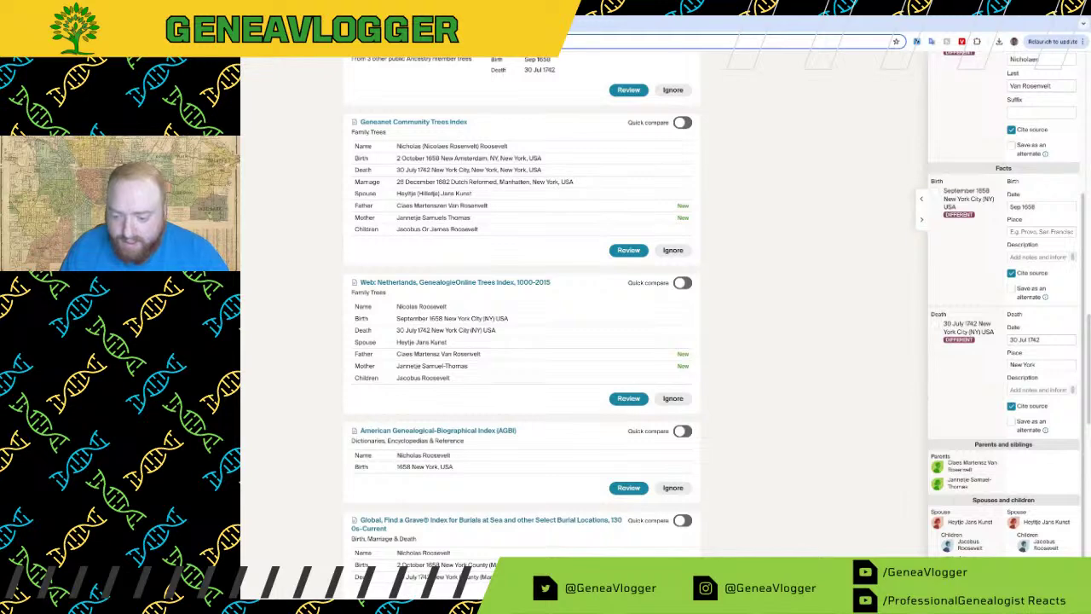
click(1006, 579)
Step: Add parents Claes Martensz Van Rosenvelt and Jannetje Samuel-Thomas, include the listed wife and children, accept the hint, and dismiss the confirmation
click(938, 262)
click(938, 237)
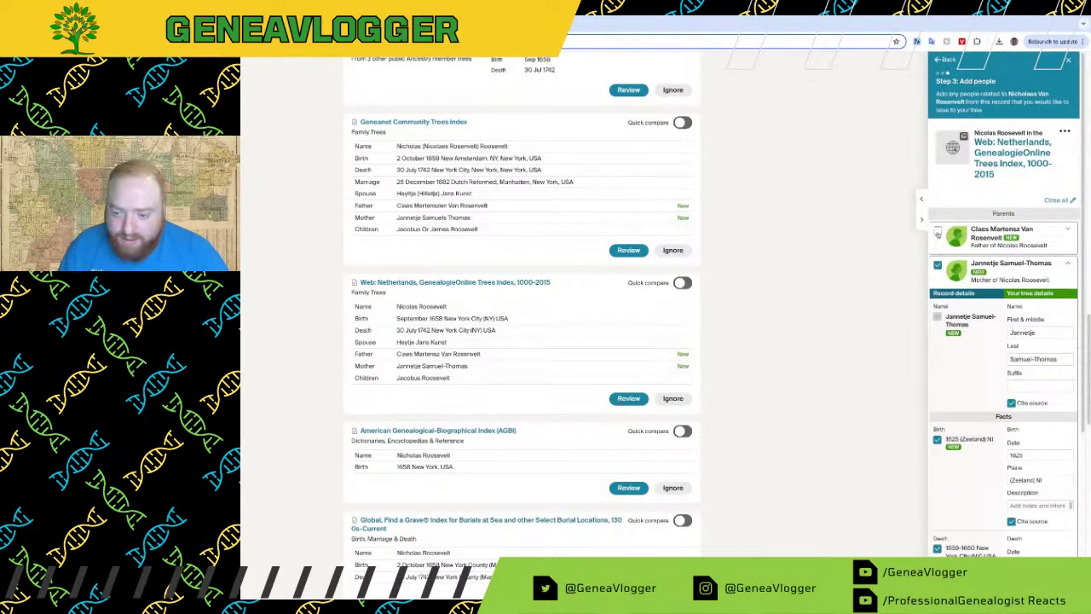
scroll(991, 350, down, 5)
scroll(991, 350, down, 1)
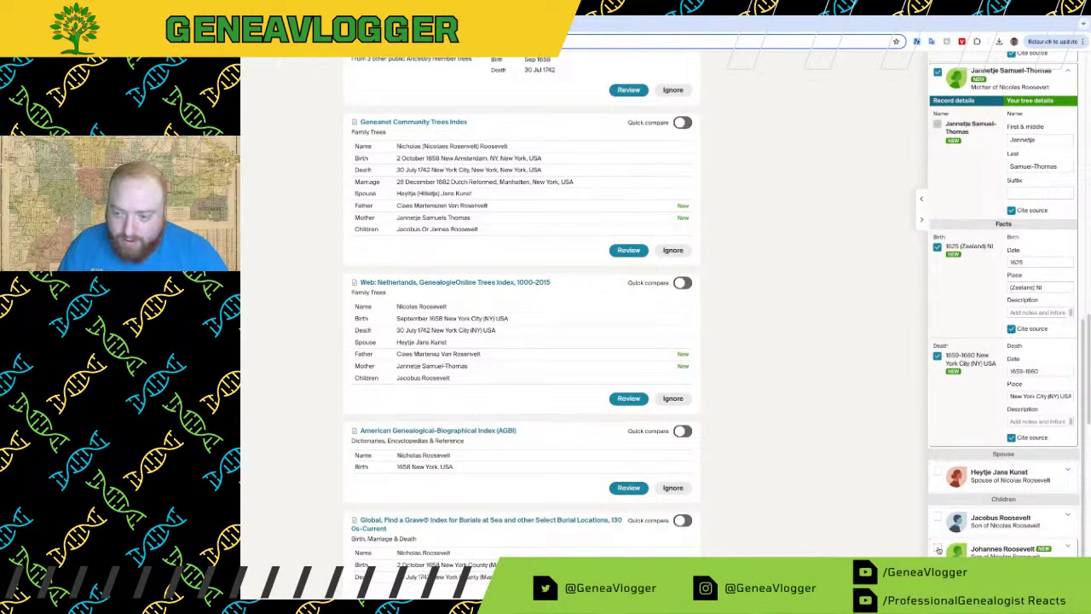
click(938, 472)
scroll(956, 538, down, 4)
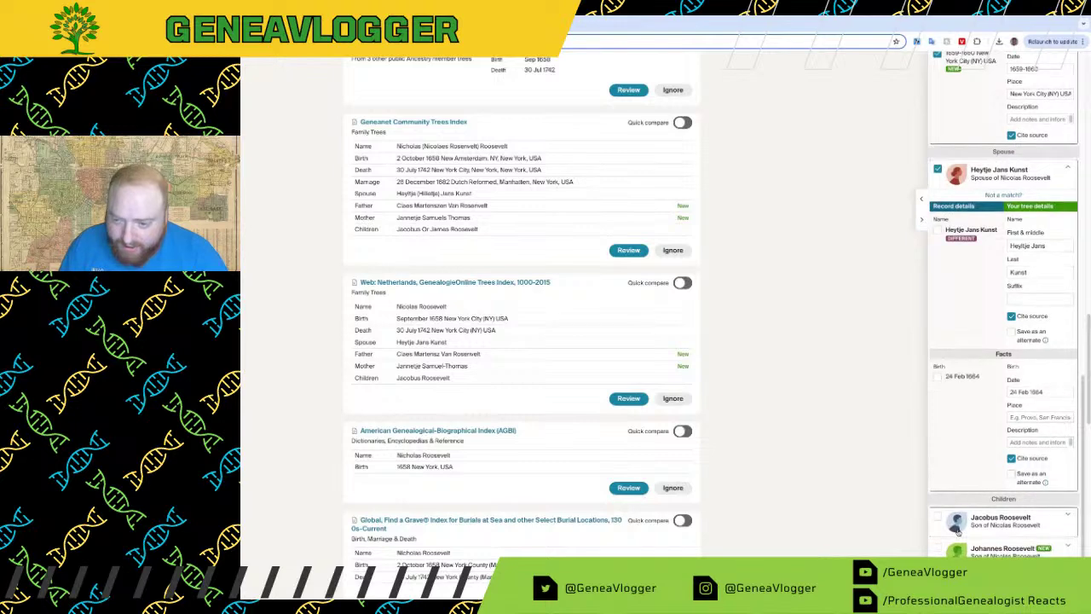
click(938, 550)
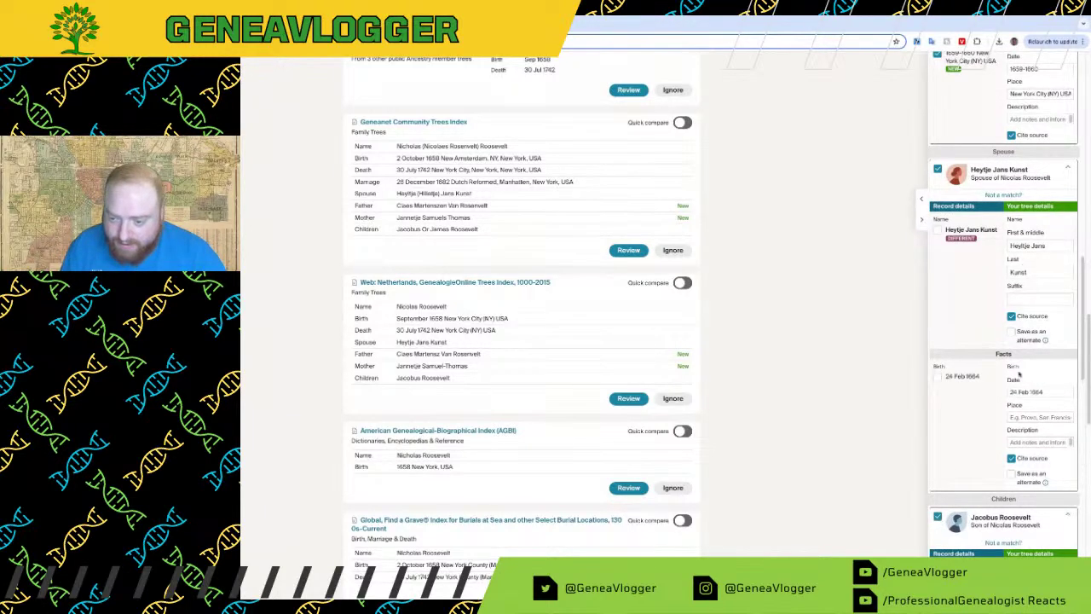
scroll(1003, 394, down, 4)
scroll(1003, 394, down, 1)
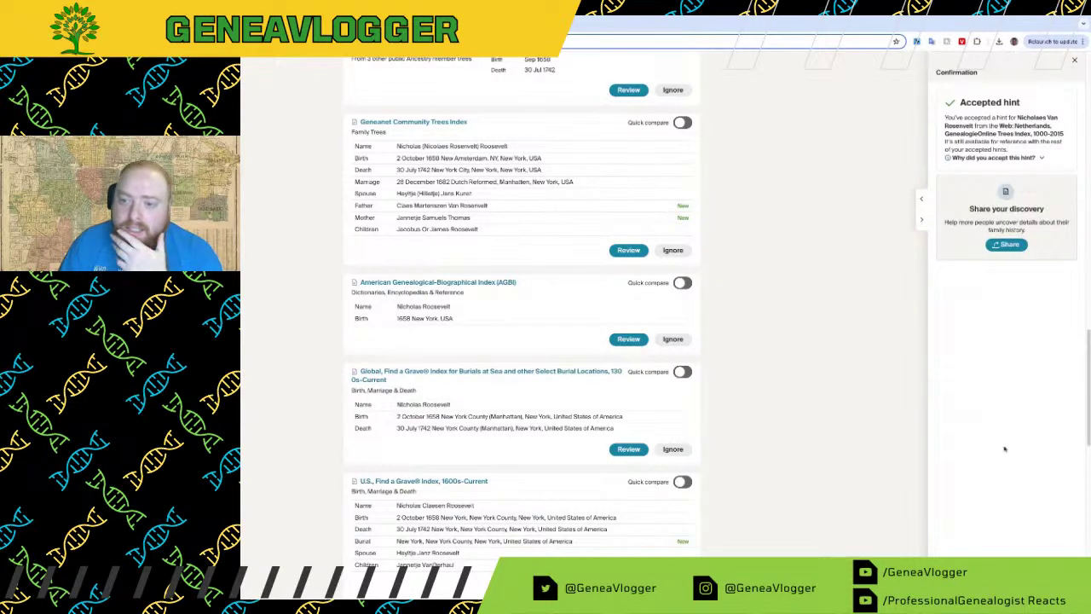
click(1074, 59)
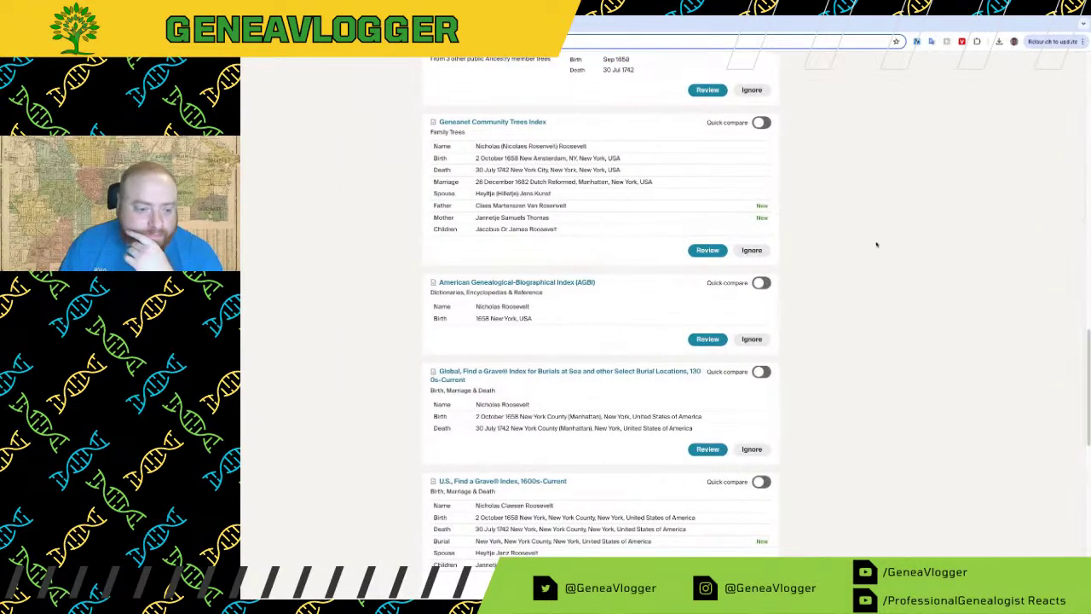
Step: Leave the hints of Nicholaes Van Rosenvelt and open the Roosevelt Family Tree's tree view
scroll(868, 281, up, 10)
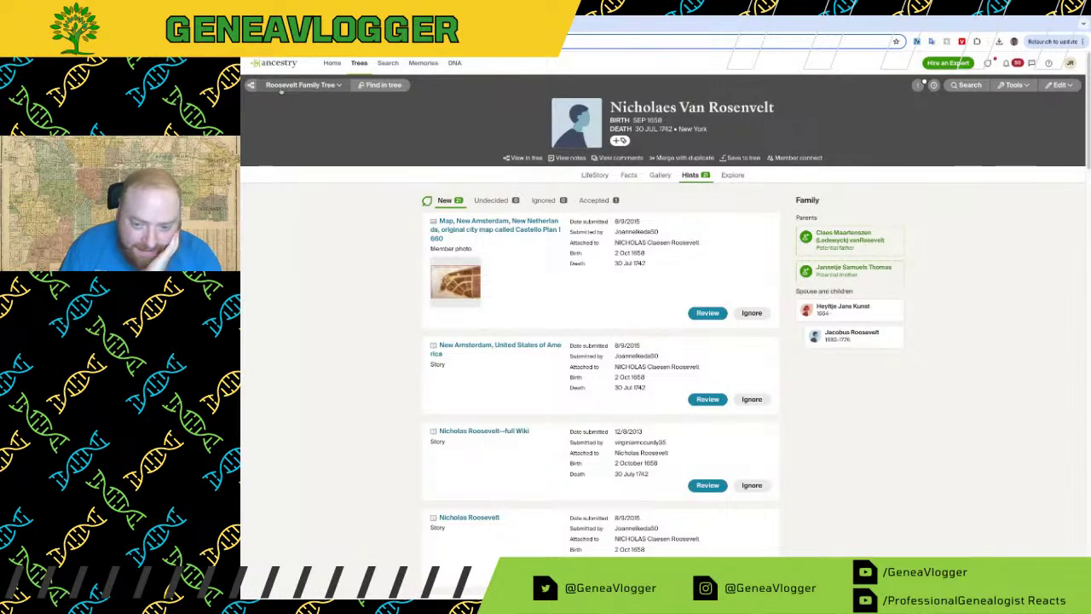
click(628, 175)
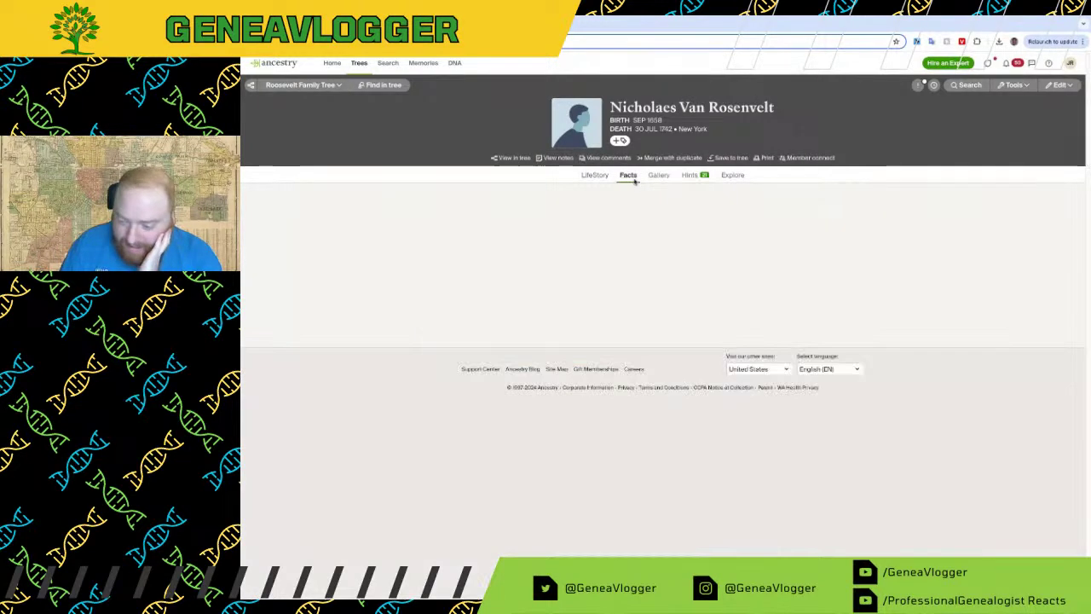
click(686, 177)
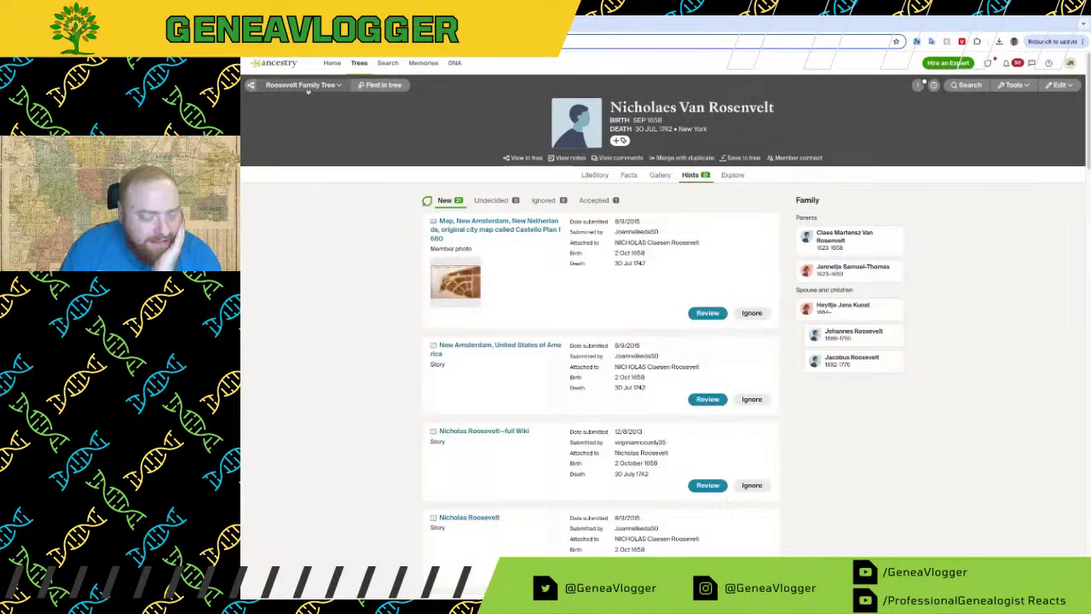
click(305, 86)
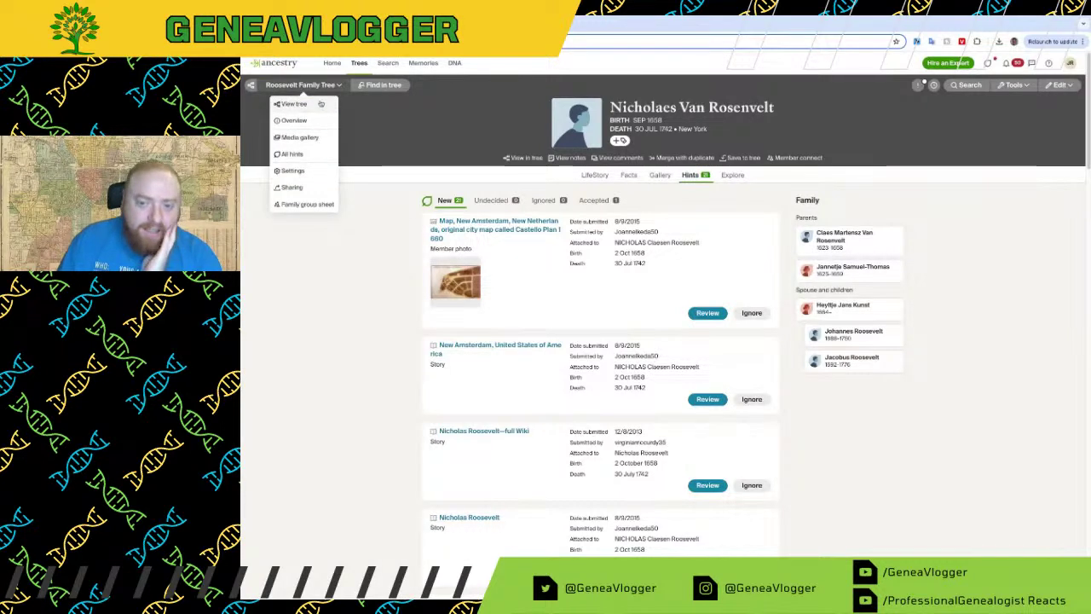
click(294, 104)
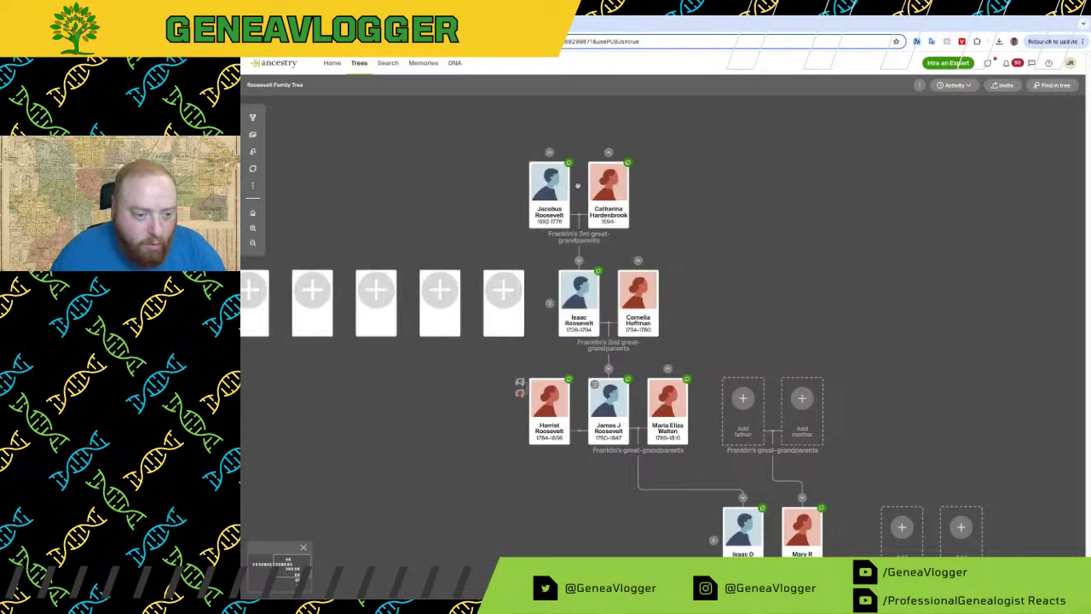
Step: Expand the tree above Jacobus Roosevelt to Claes Martensz Van Rosenvelt, open his hints and look through the whole list
click(548, 139)
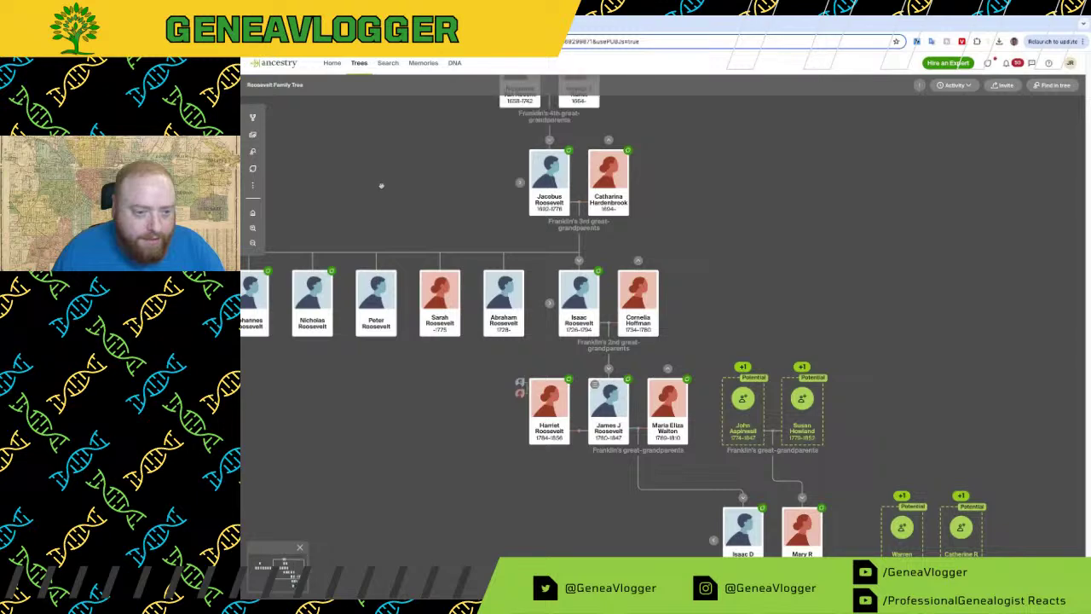
click(748, 246)
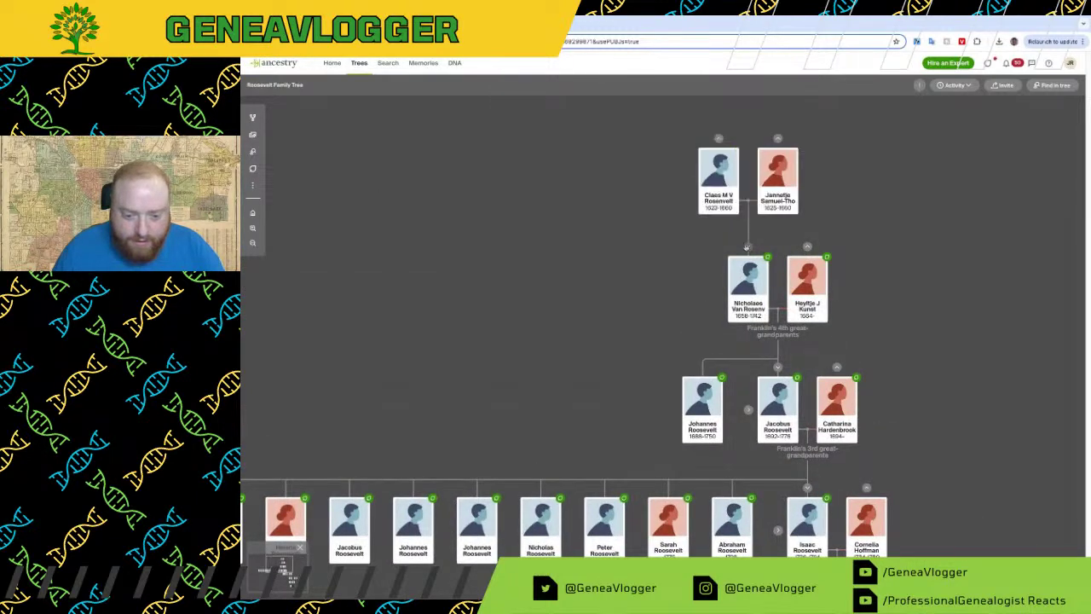
click(719, 186)
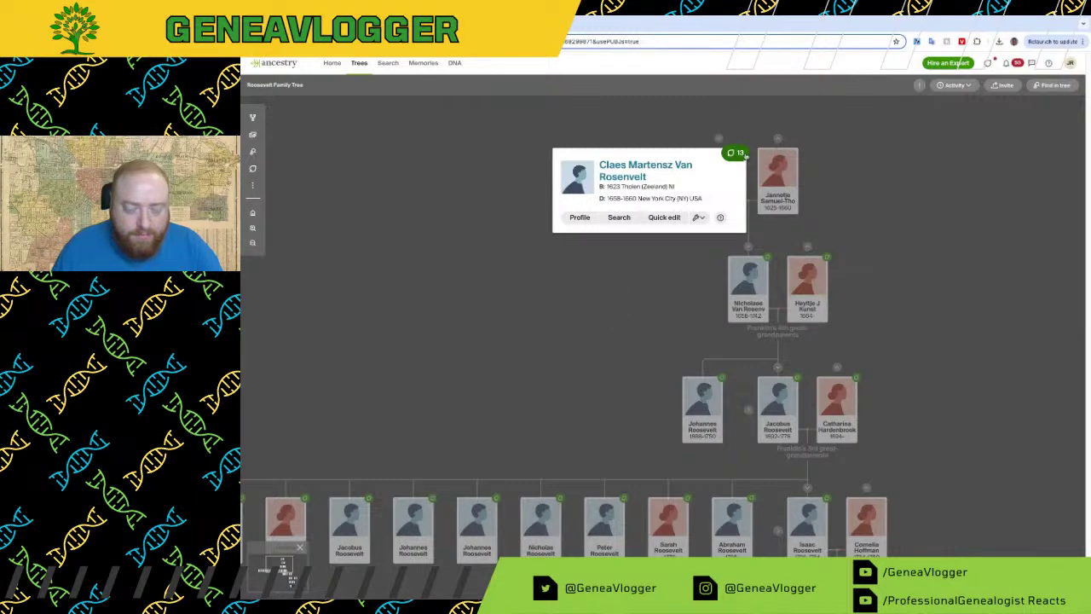
click(735, 152)
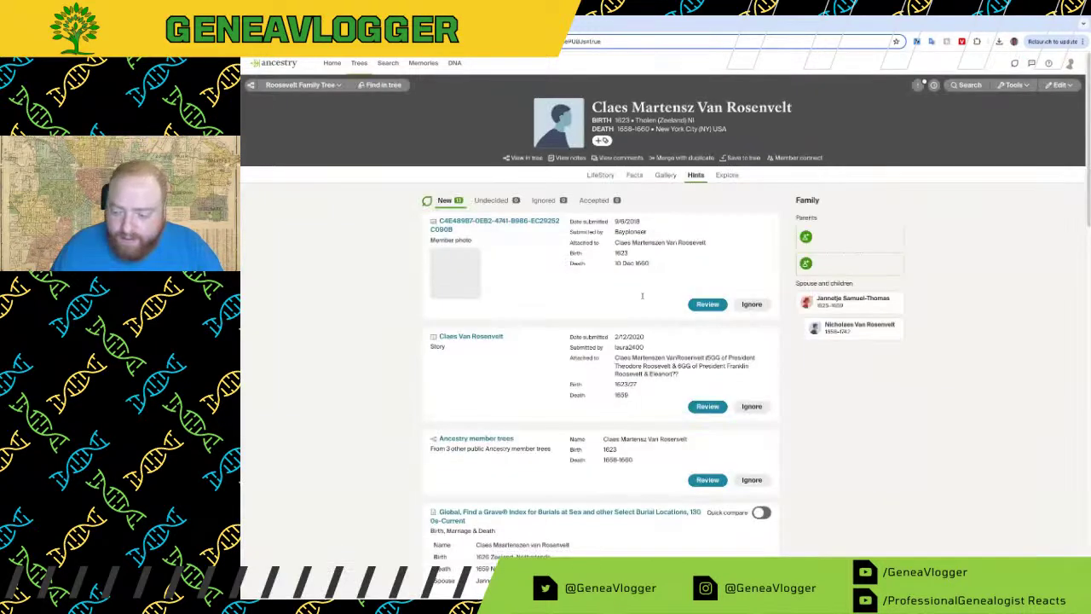
scroll(623, 305, down, 1)
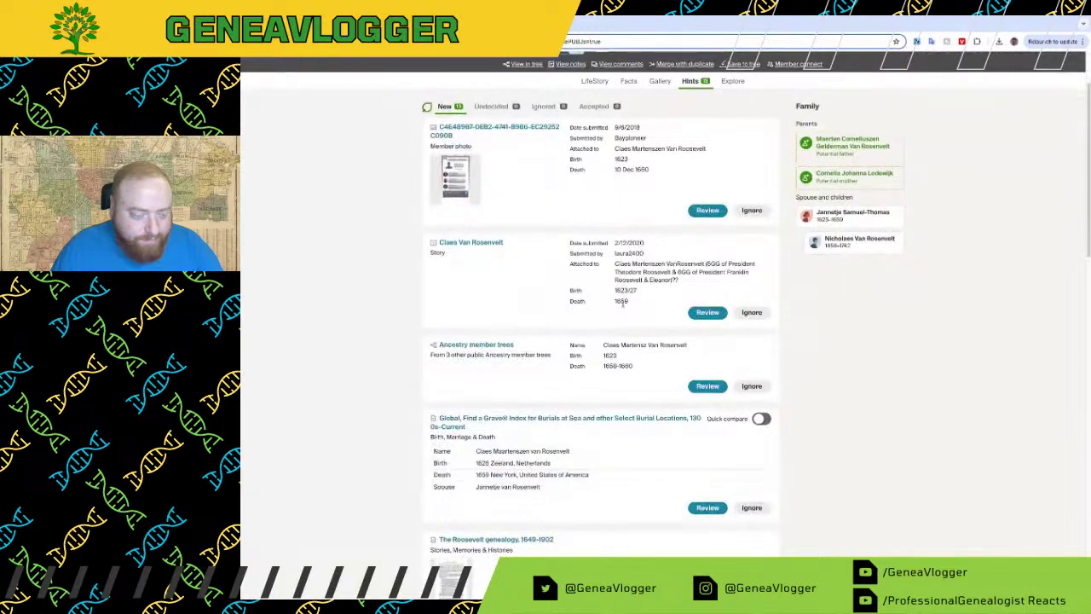
scroll(622, 304, down, 2)
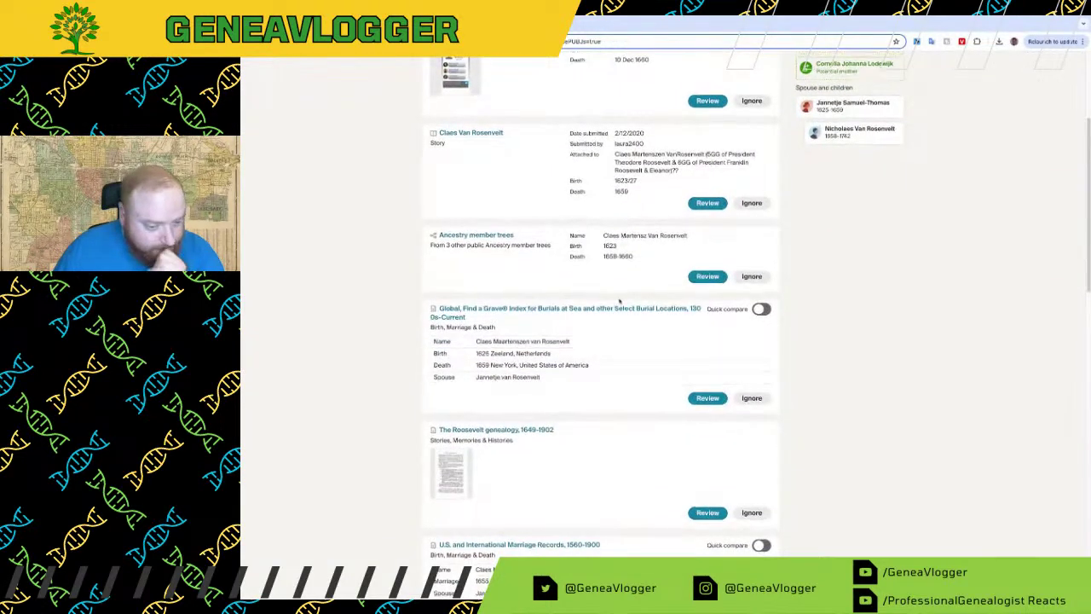
scroll(621, 302, down, 8)
scroll(618, 302, down, 7)
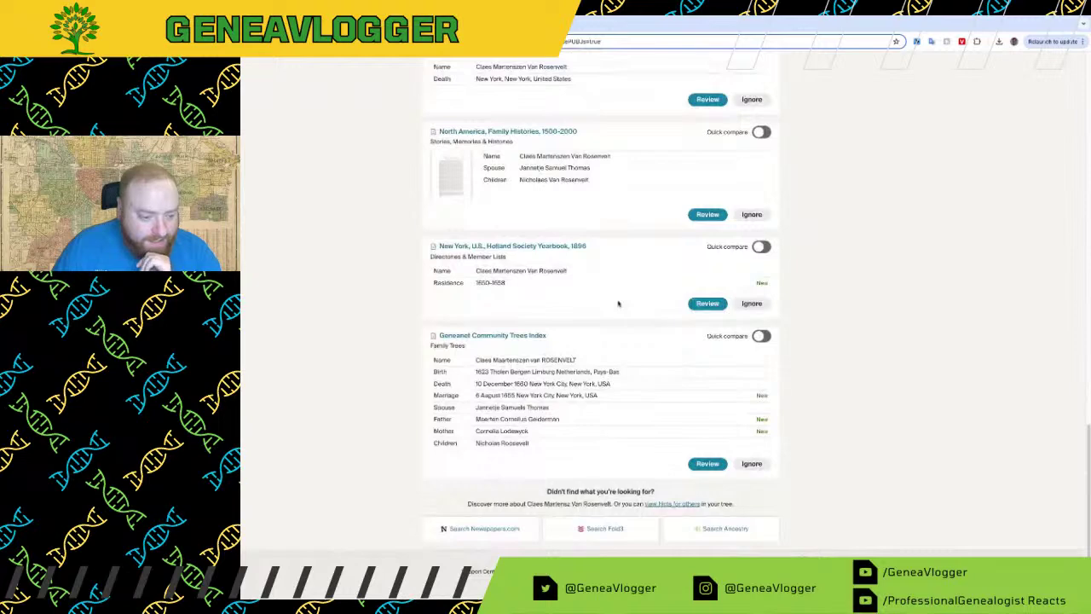
scroll(619, 304, up, 15)
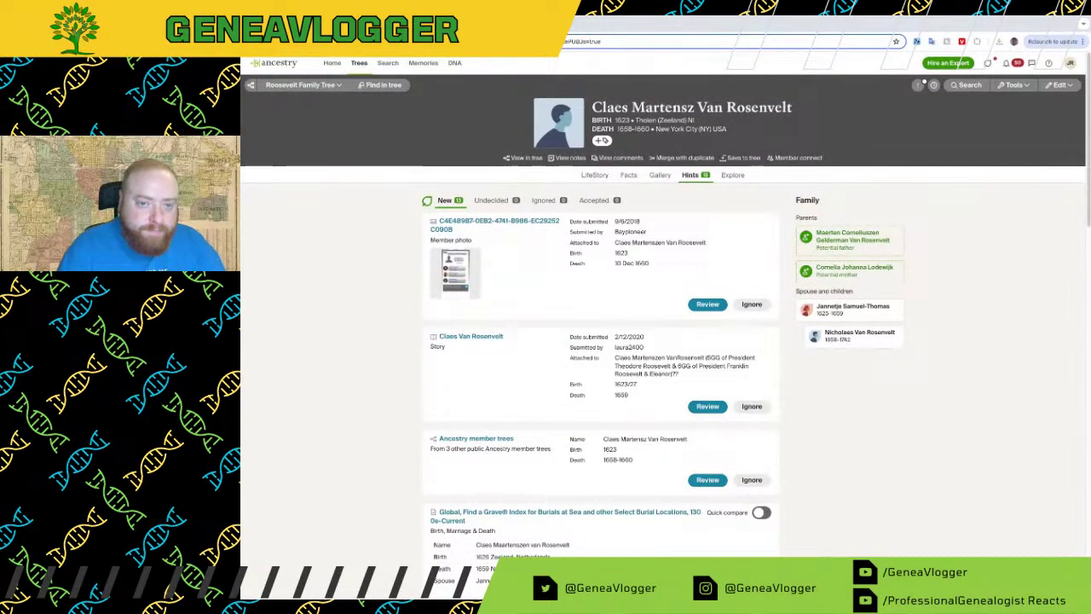
key(ctrl+Tab)
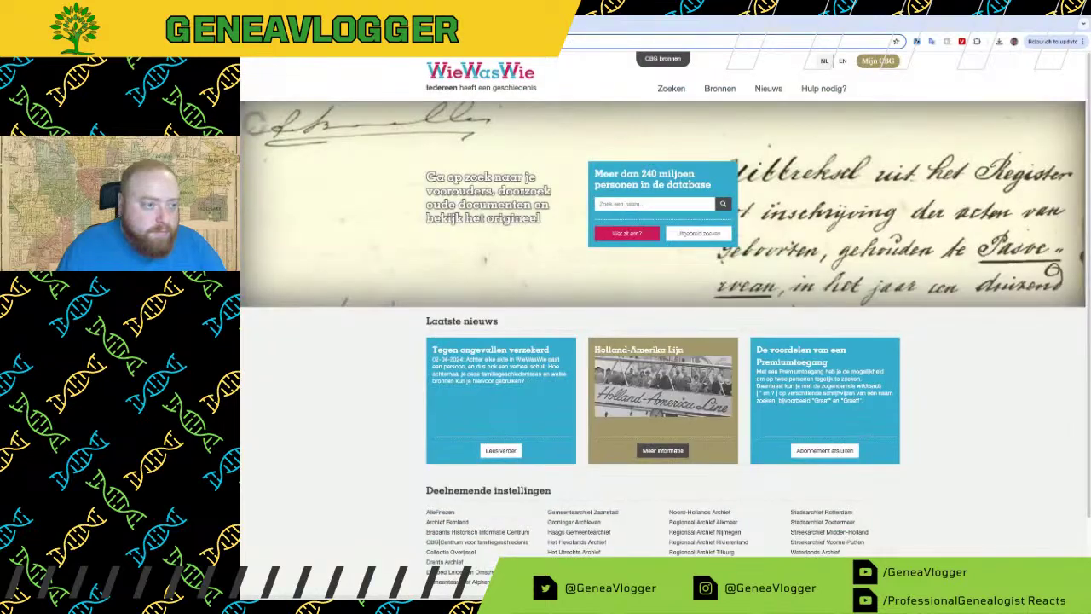
key(ctrl+shift+Tab)
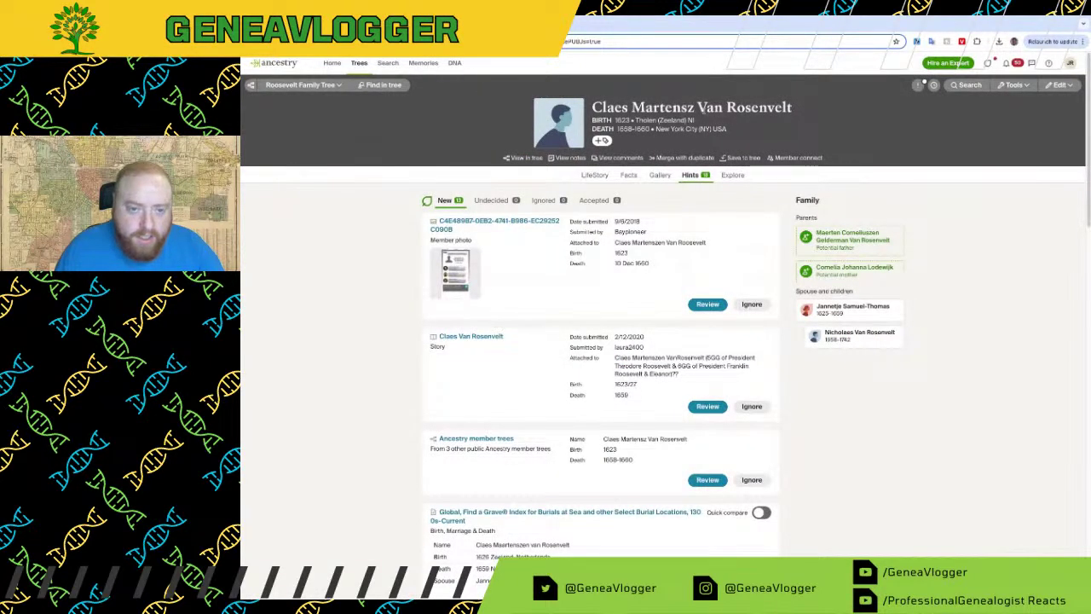
drag(697, 107, 723, 107)
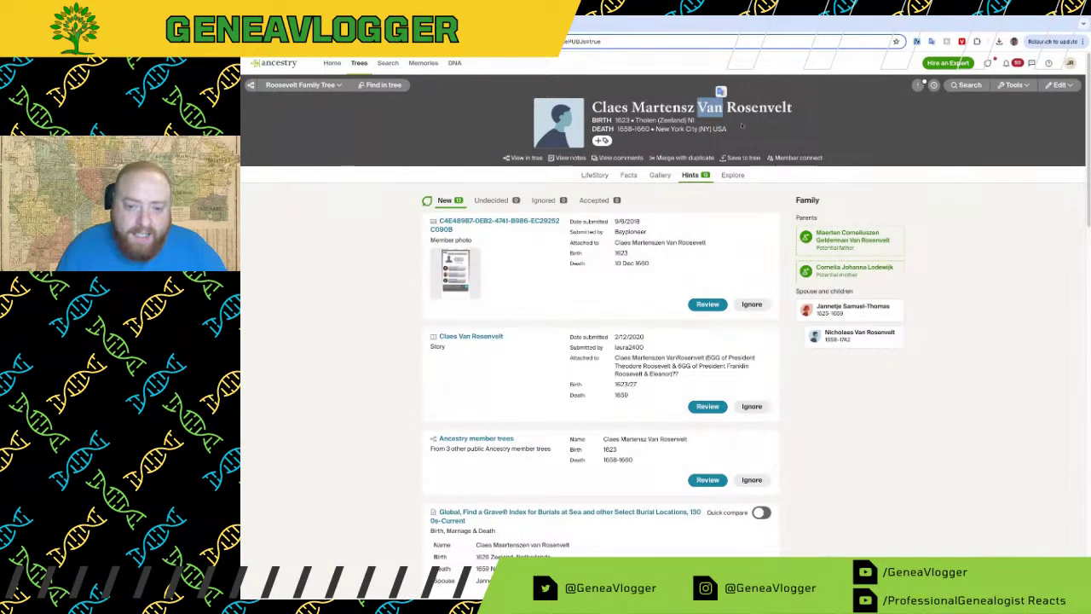
click(775, 101)
drag(697, 108, 793, 108)
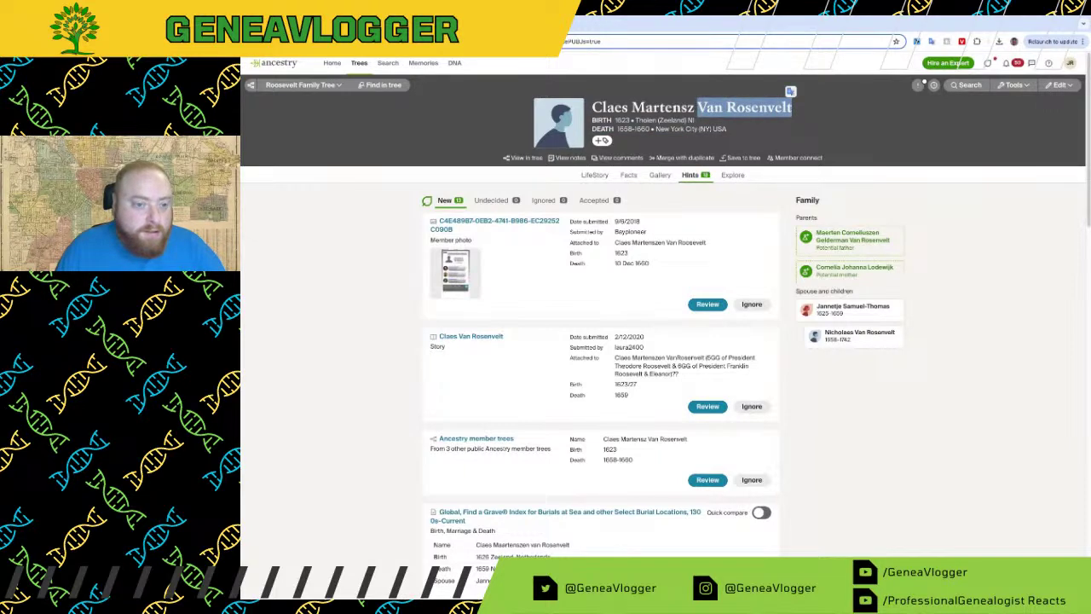
click(597, 15)
key(ctrl+shift+Tab)
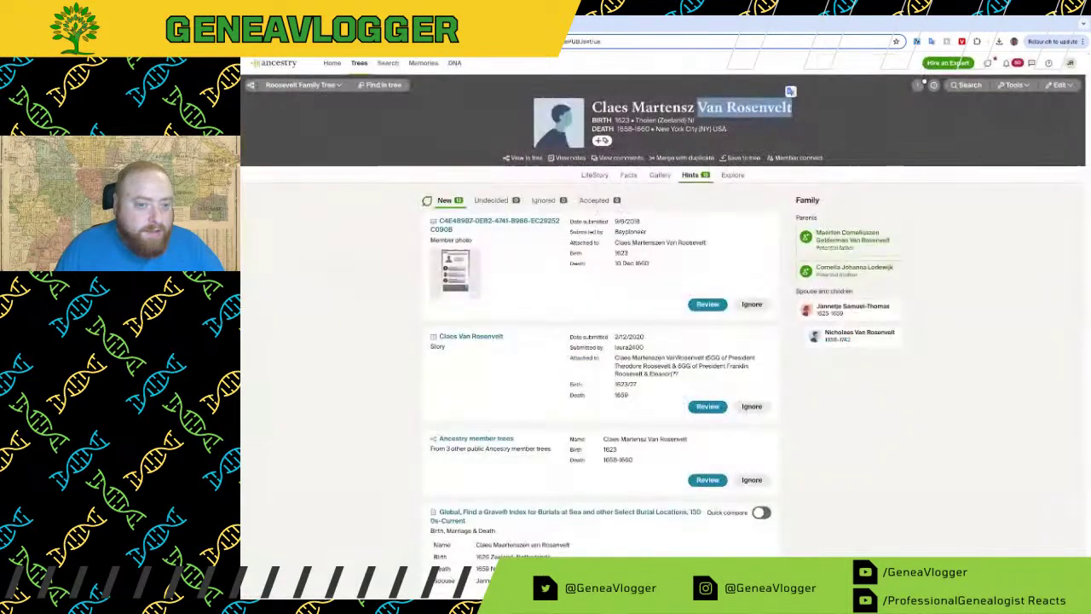
Step: Copy the full name Claes Martensz Van Rosenvelt from the profile and search for it on the WieWasWie site
click(749, 107)
drag(593, 107, 793, 107)
key(ctrl+c)
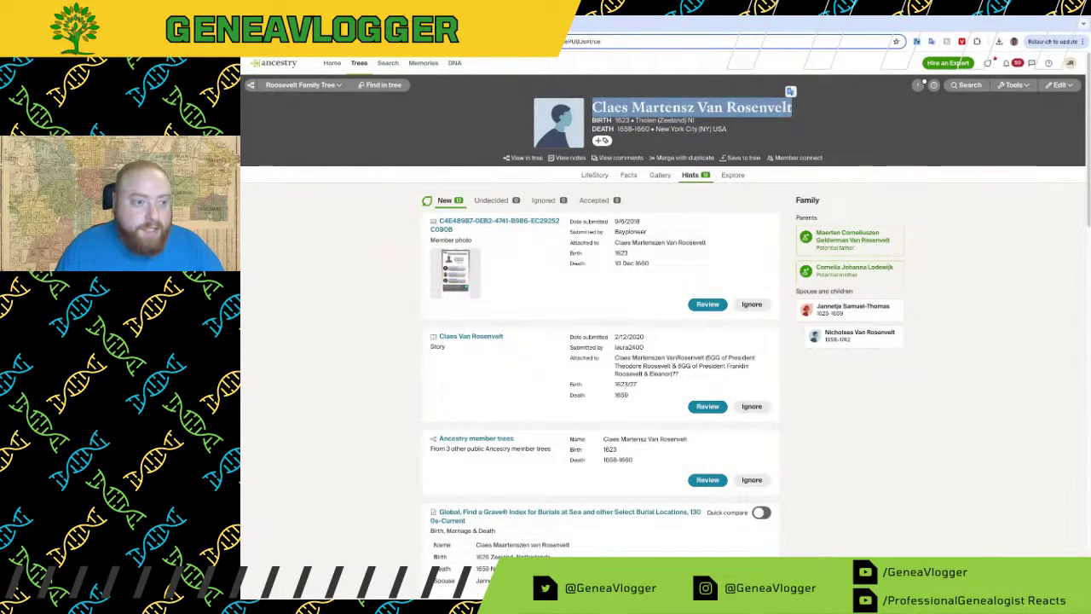
key(ctrl+Tab)
key(ctrl+v)
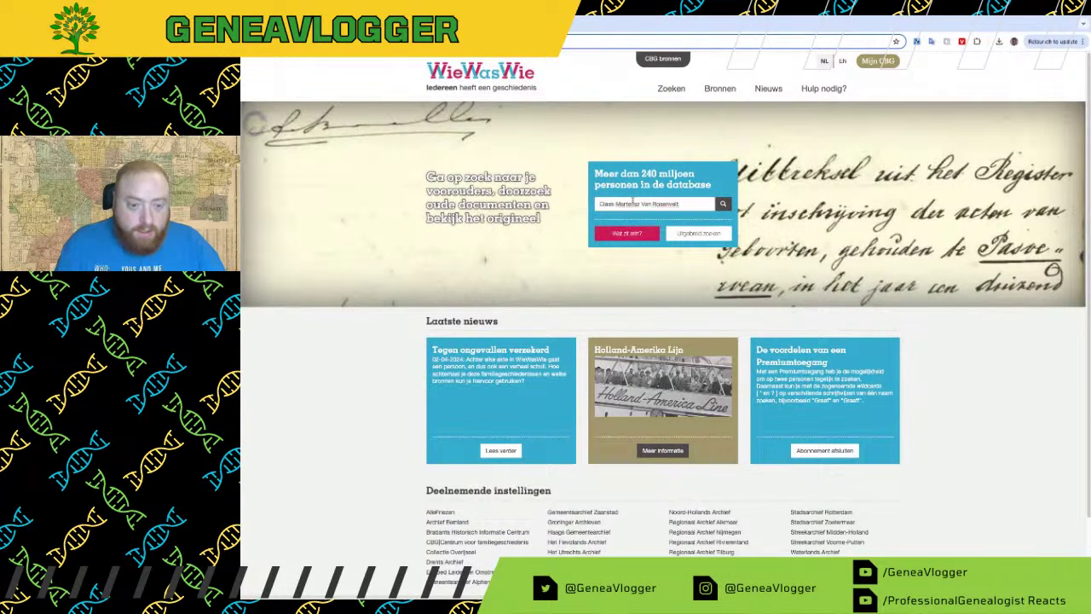
key(Return)
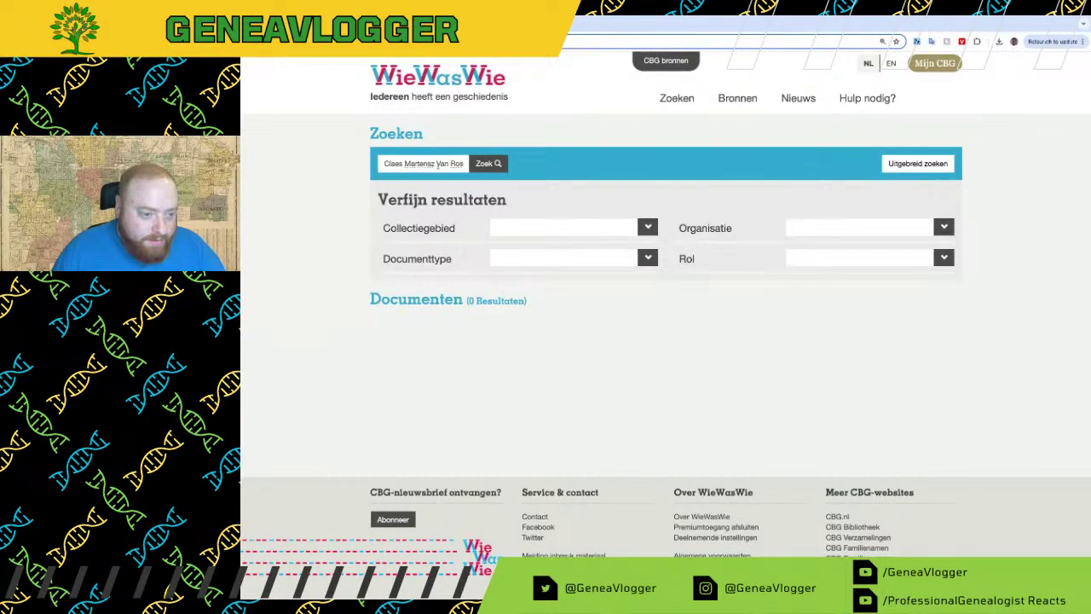
Step: Remove Martensz from the query and search again for Claes Van Rosenvelt
drag(436, 163, 405, 164)
key(BackSpace)
key(Return)
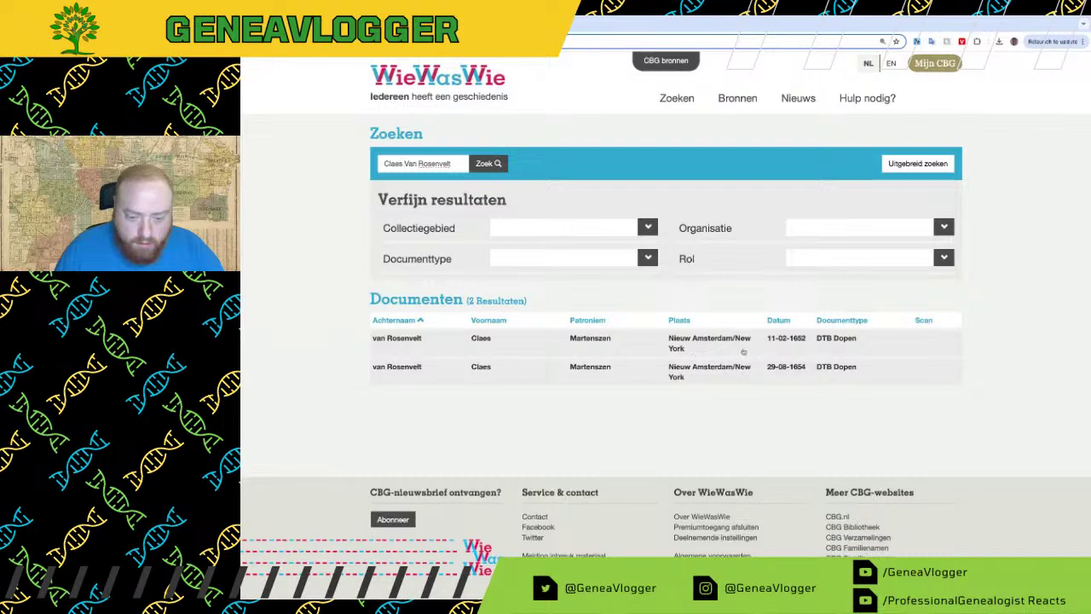
Step: Examine the 11-02-1652 Nieuw Amsterdam baptism record, its record link and the CBG institution page, then return to the record
click(737, 339)
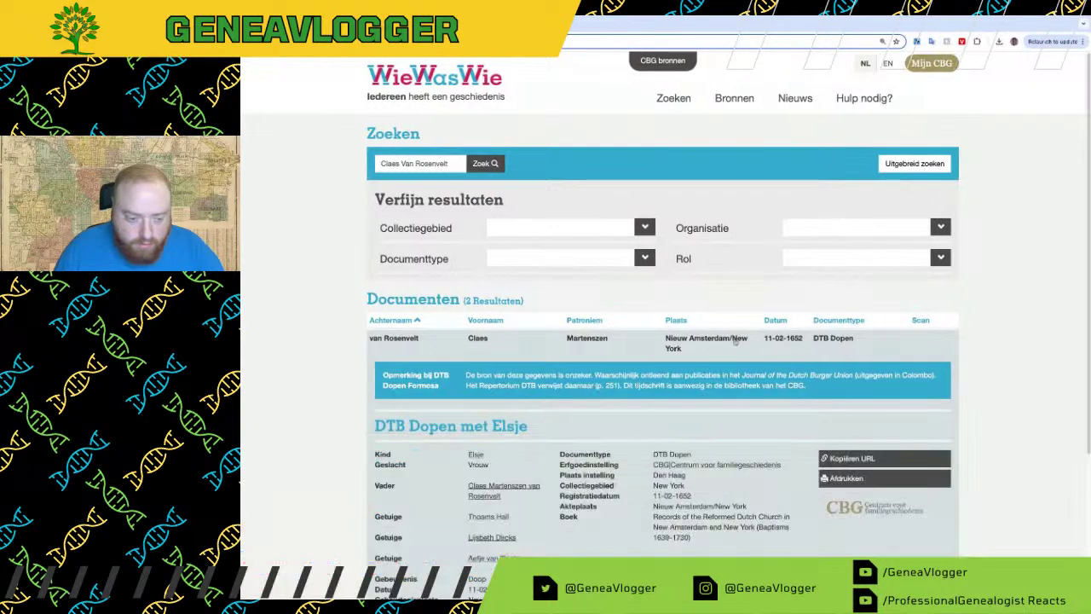
scroll(734, 341, down, 2)
scroll(733, 342, down, 1)
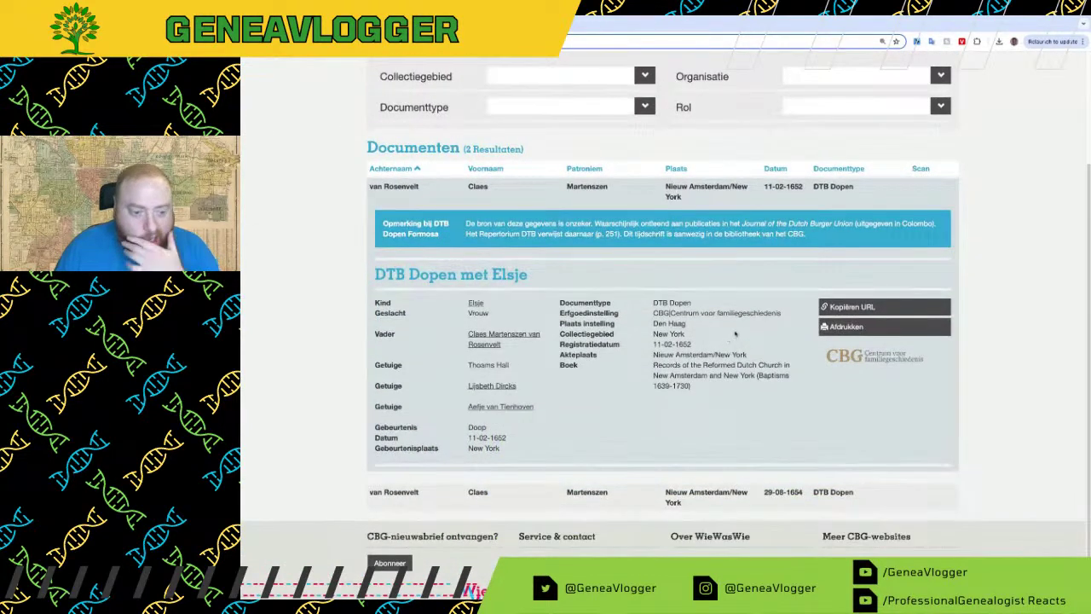
click(872, 306)
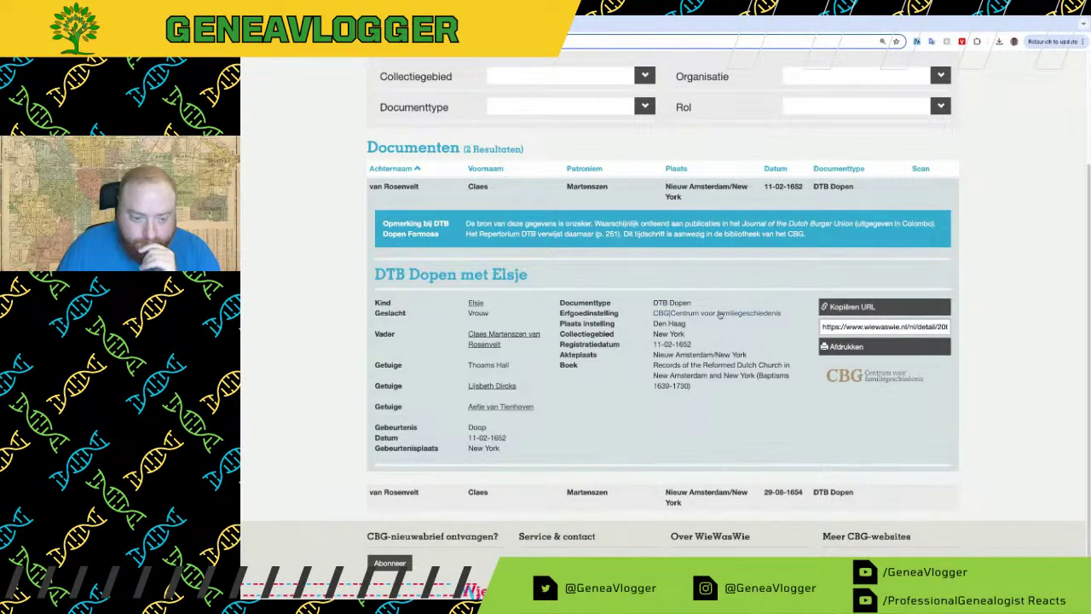
click(720, 313)
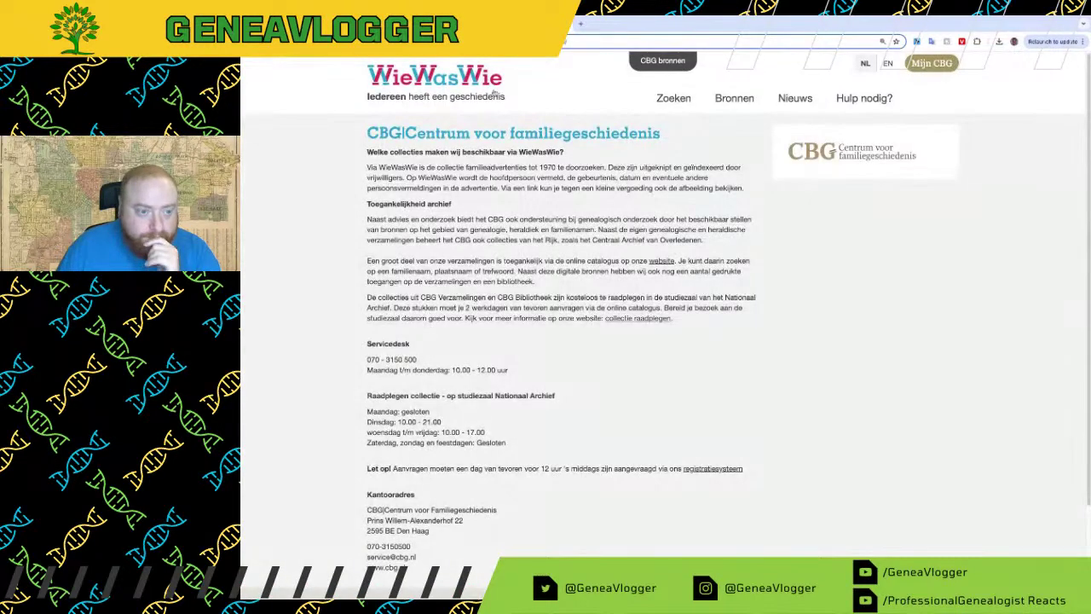
key(alt+Left)
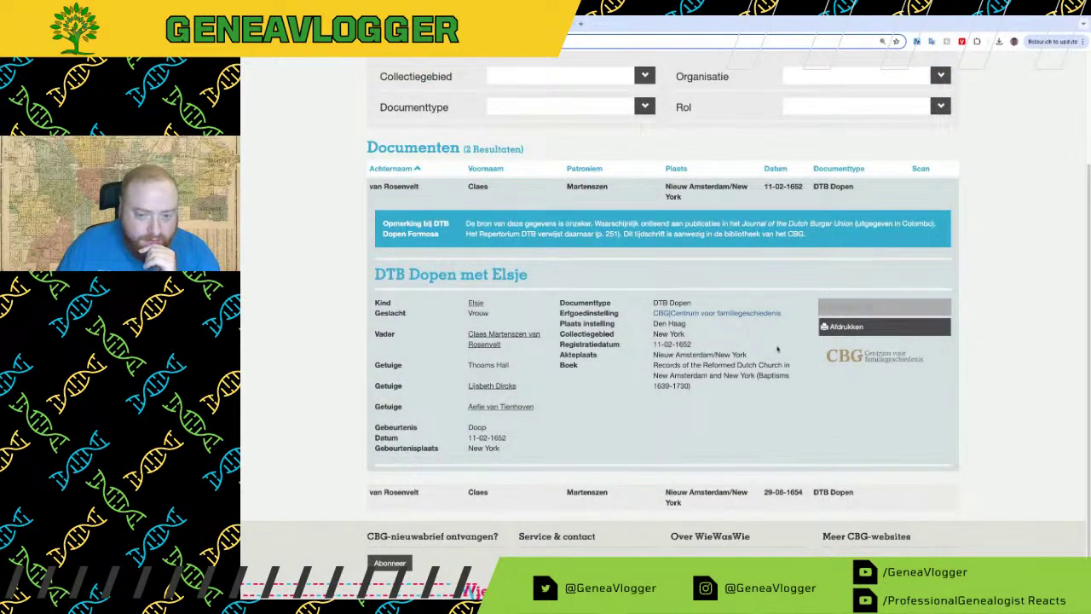
scroll(665, 375, down, 1)
scroll(618, 347, up, 1)
scroll(617, 348, up, 1)
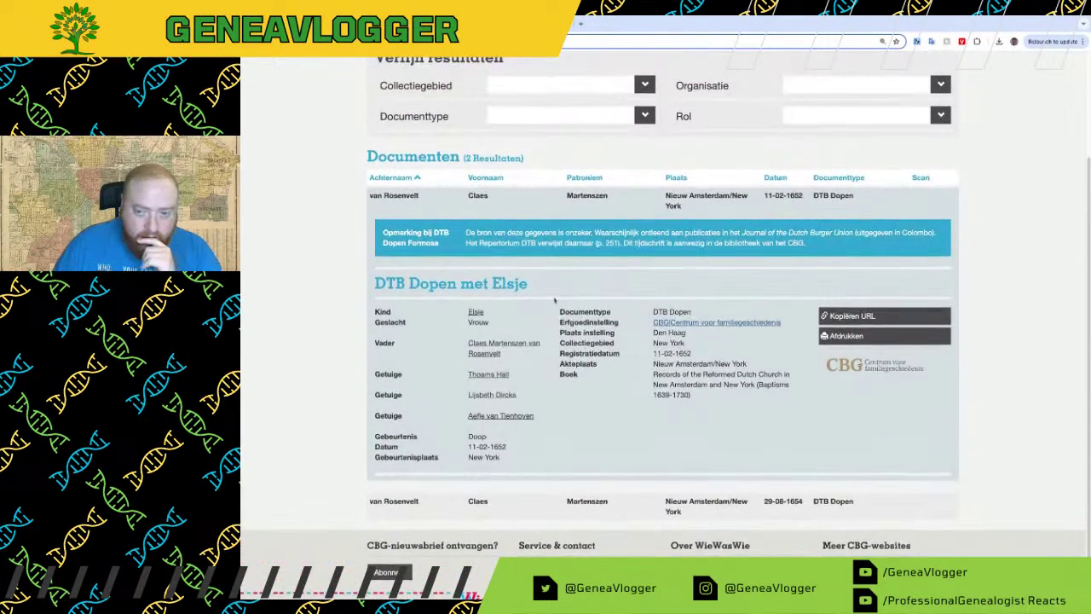
Step: Open the 29-08-1654 baptism record and compare its child, father and witnesses with the 1652 record
click(600, 515)
scroll(588, 510, down, 3)
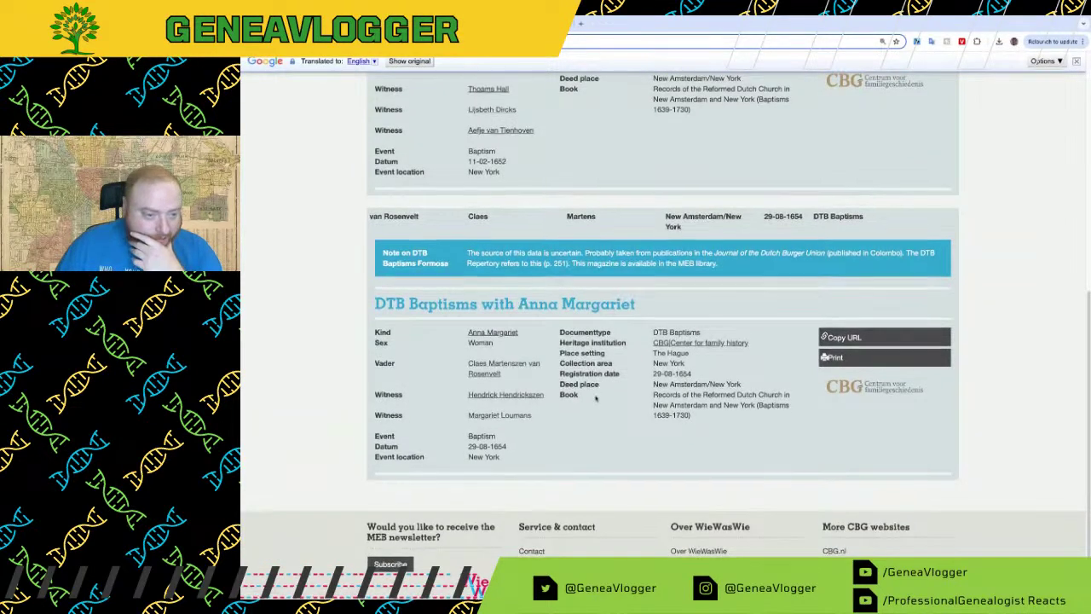
scroll(588, 385, up, 2)
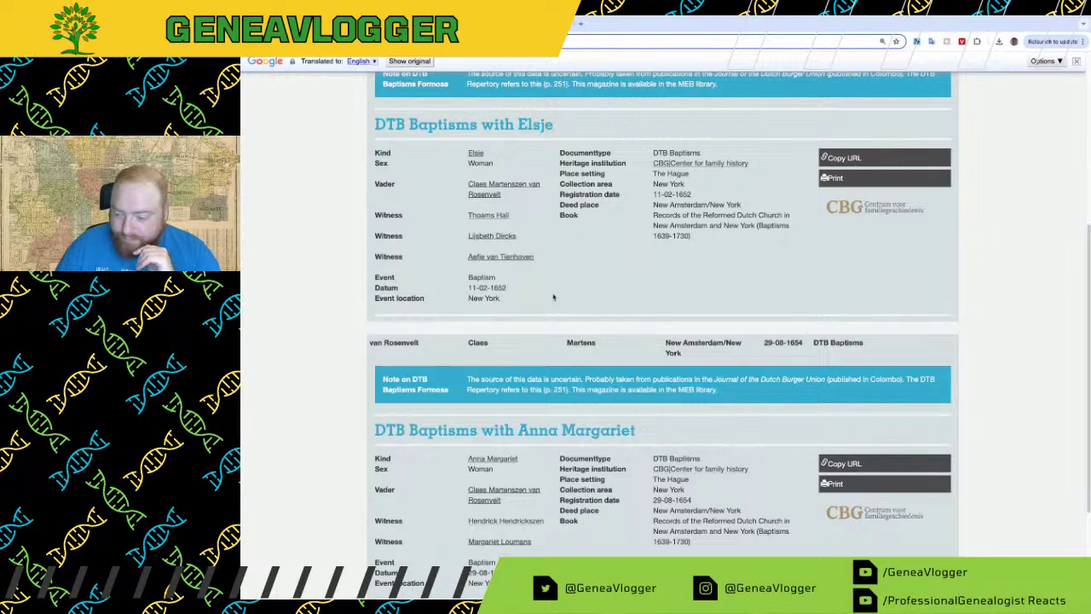
scroll(553, 297, down, 2)
scroll(551, 299, up, 1)
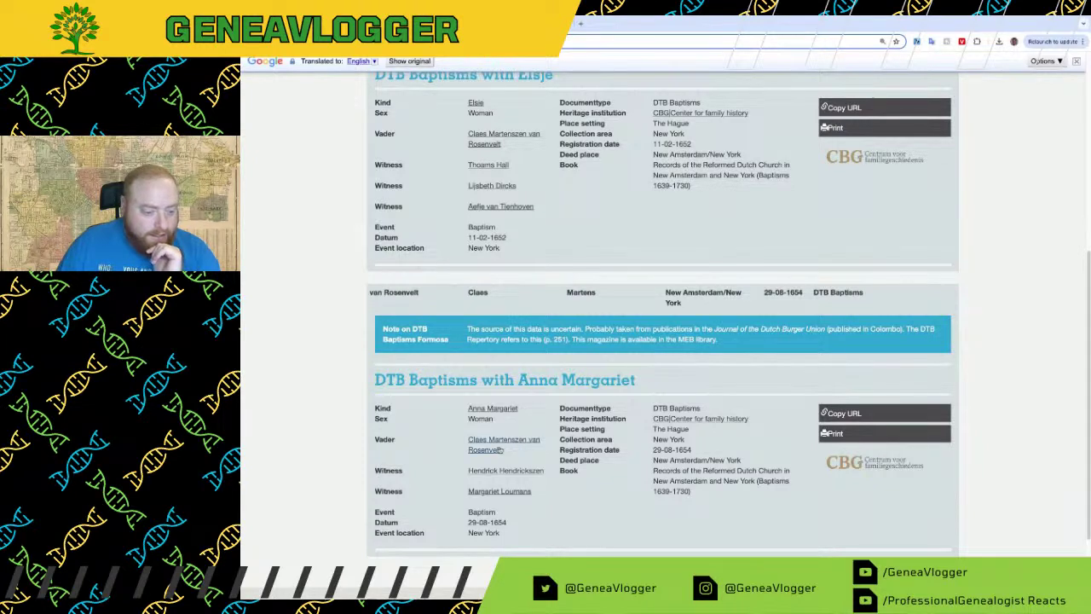
mouse_move(497, 452)
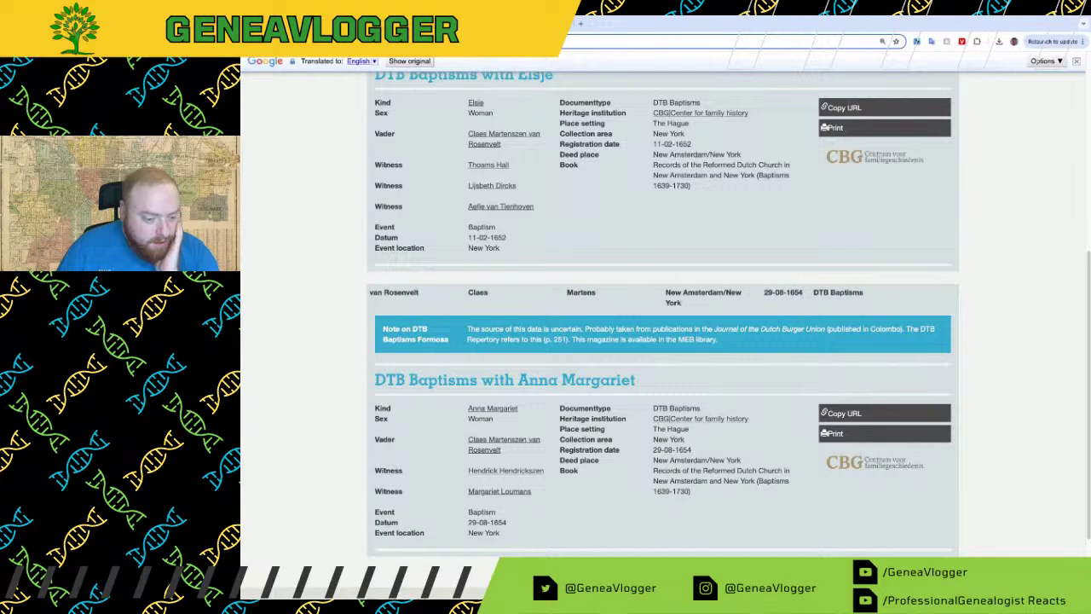
Step: Return to the Ancestry hints of Claes Martensz Van Rosenvelt and open the Ancestry member trees hint for review
key(ctrl+Tab)
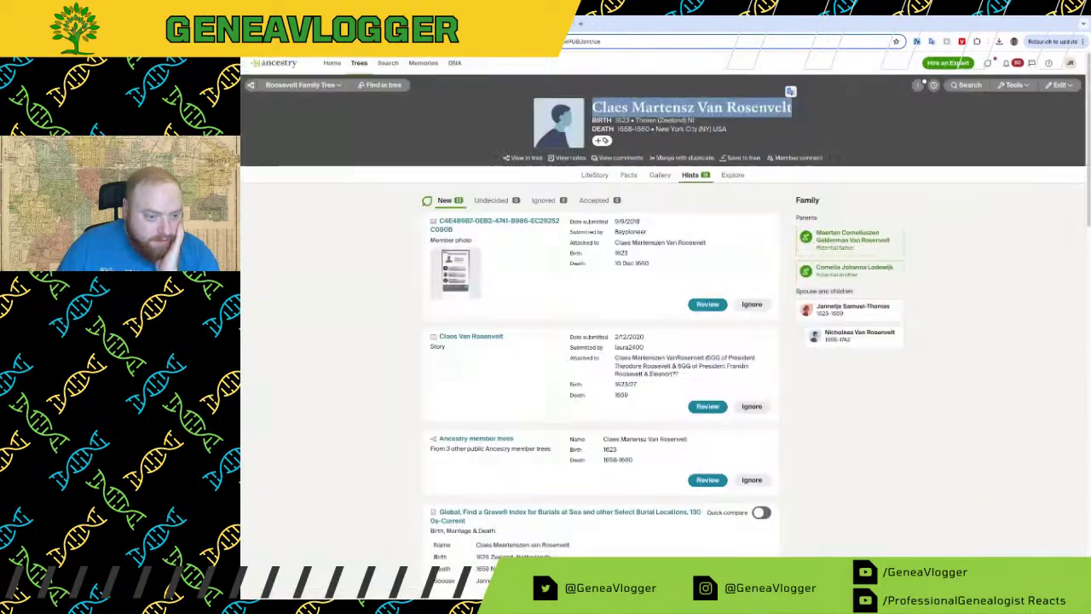
scroll(682, 368, down, 3)
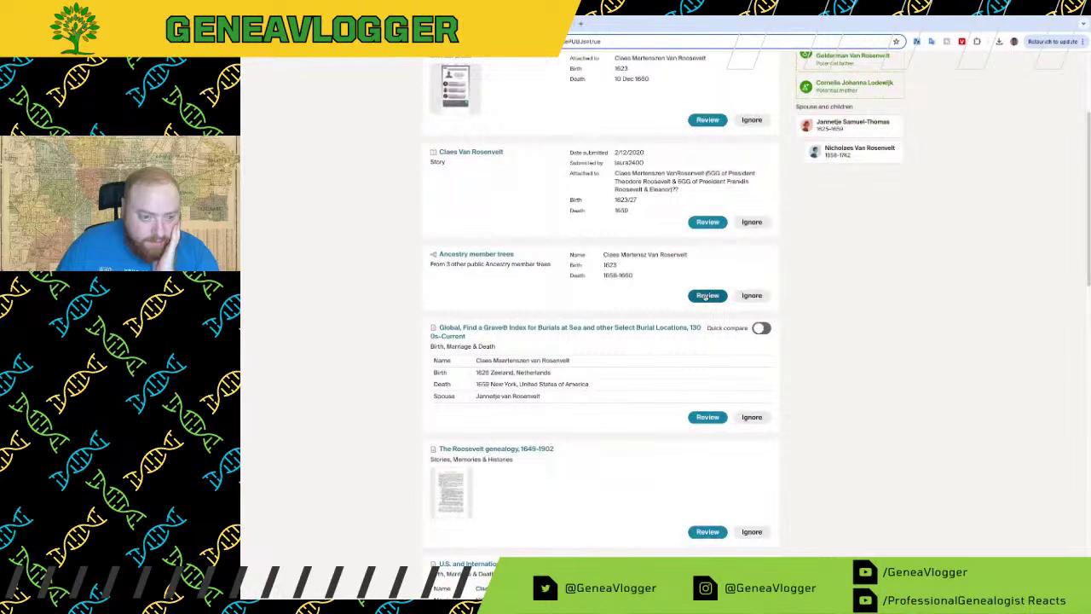
click(707, 296)
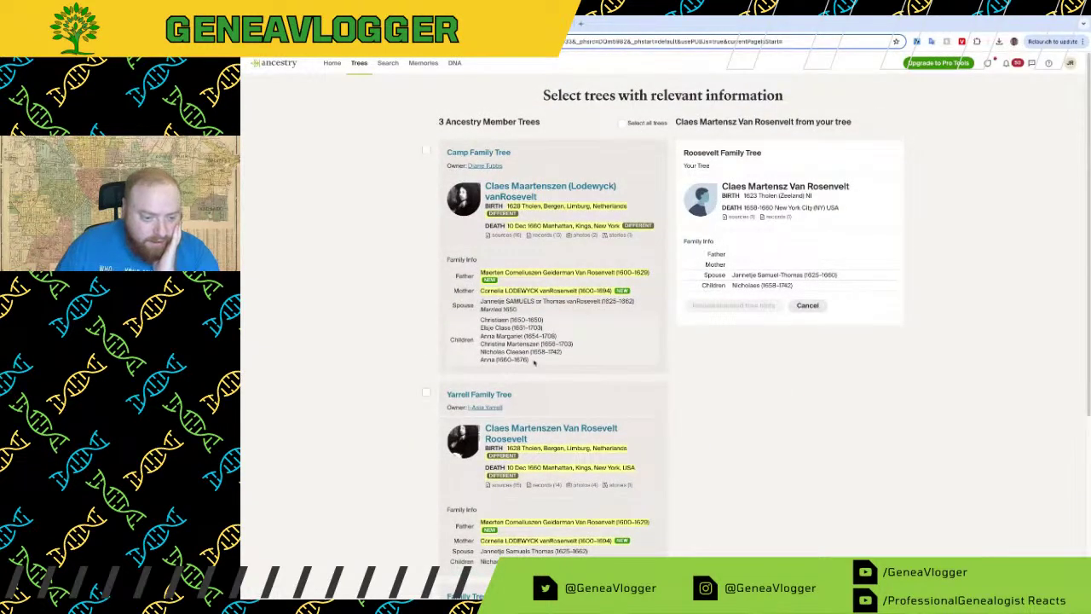
Step: Review the children in the Camp Family Tree, open the Claes Maartenszen and Elsje profiles, and return to the Claes Martensz Van Rosenvelt hints
drag(534, 361, 580, 339)
click(480, 341)
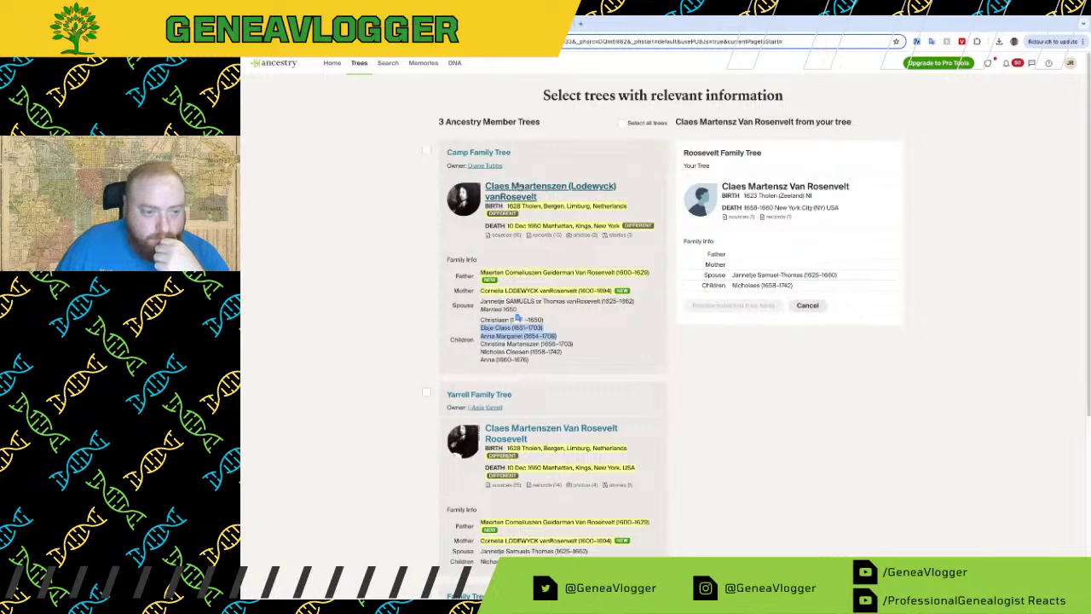
text(w)
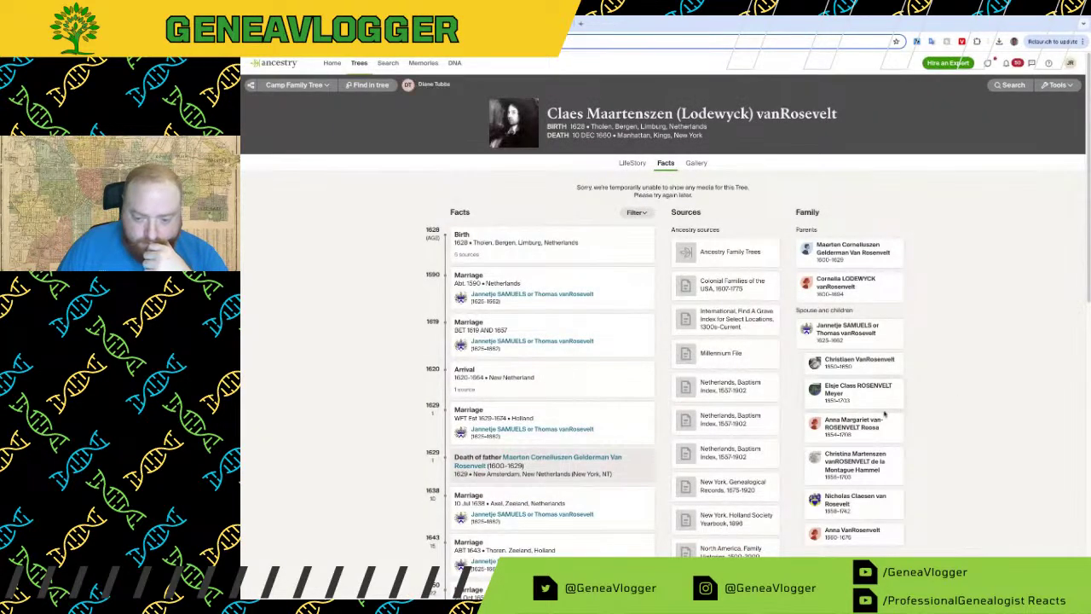
click(853, 397)
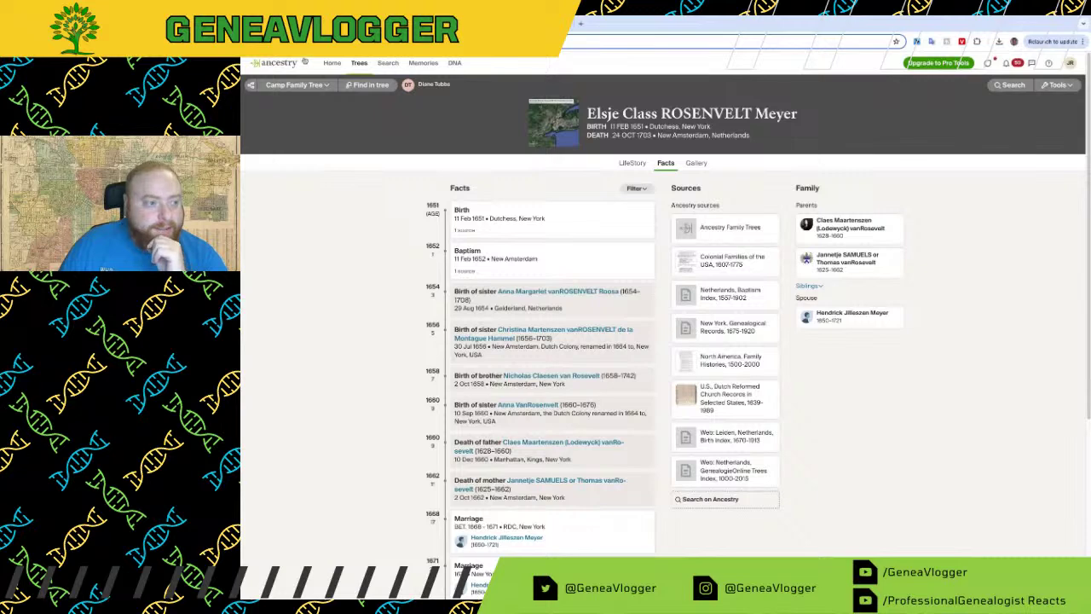
key(alt+Left)
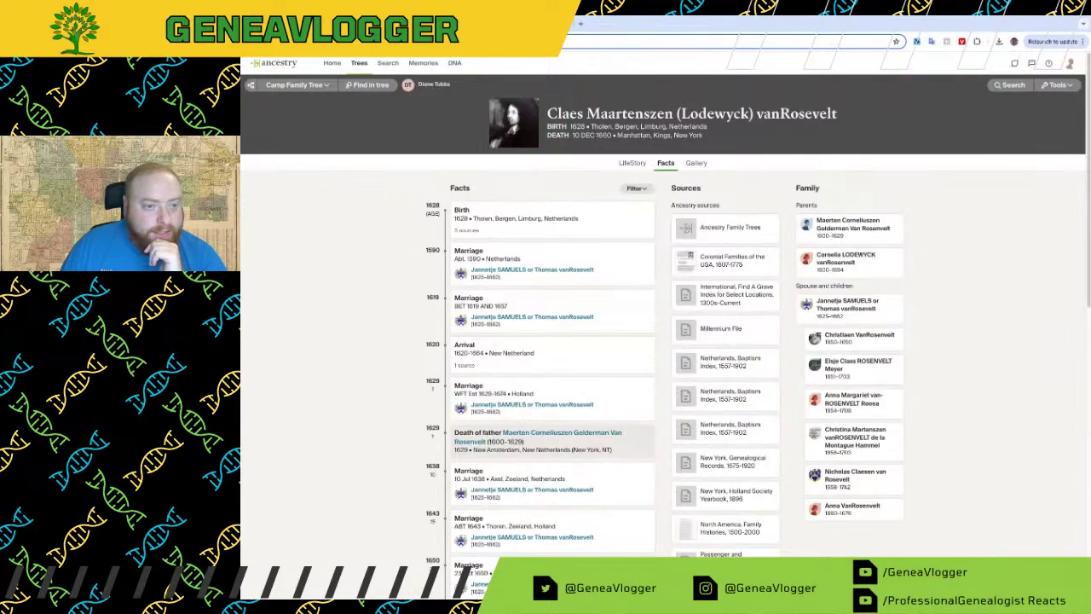
key(alt+Left)
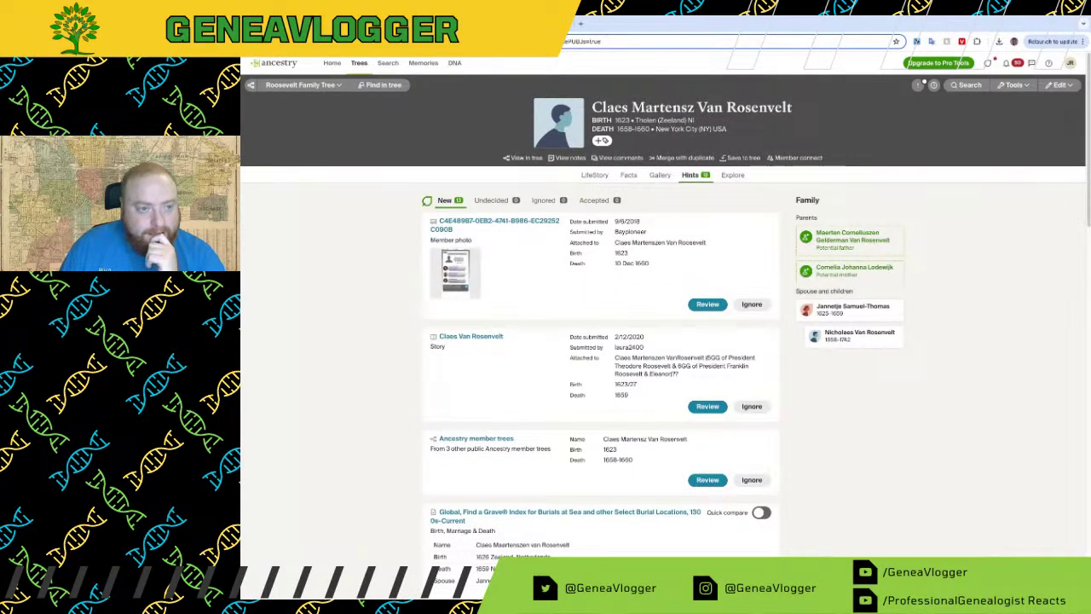
Step: Switch back to the WieWasWie results and re-examine the Elsje and Anna Margariet baptism records
click(663, 24)
click(495, 24)
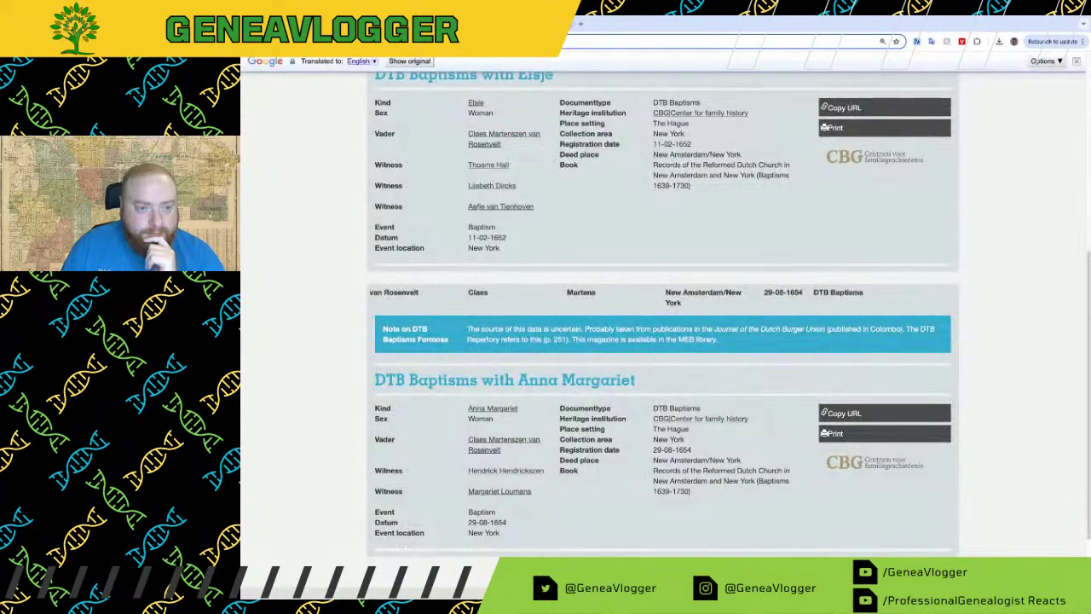
scroll(741, 305, down, 2)
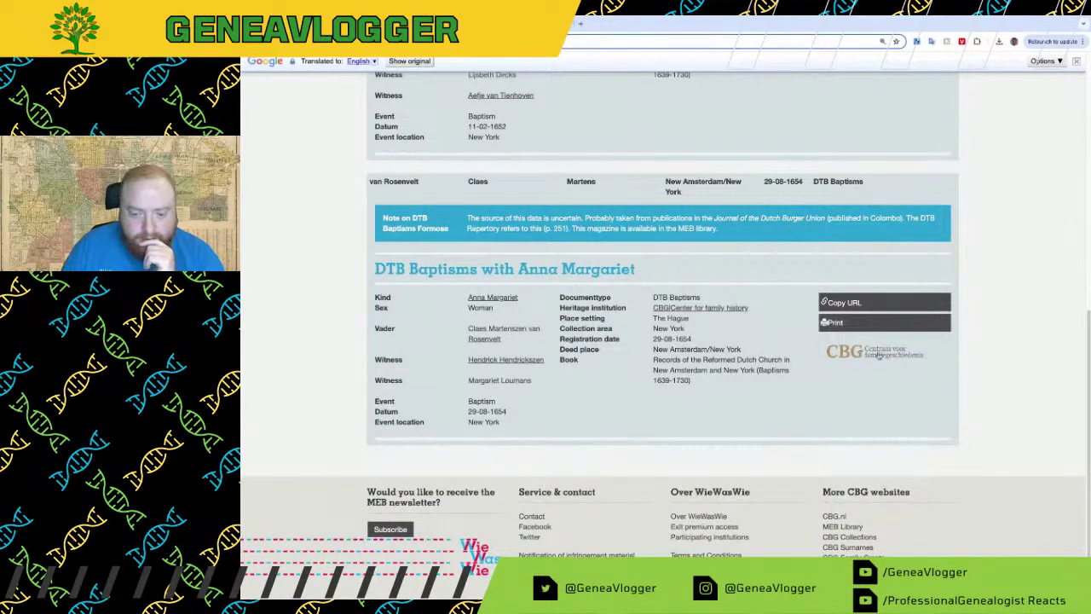
scroll(858, 358, up, 5)
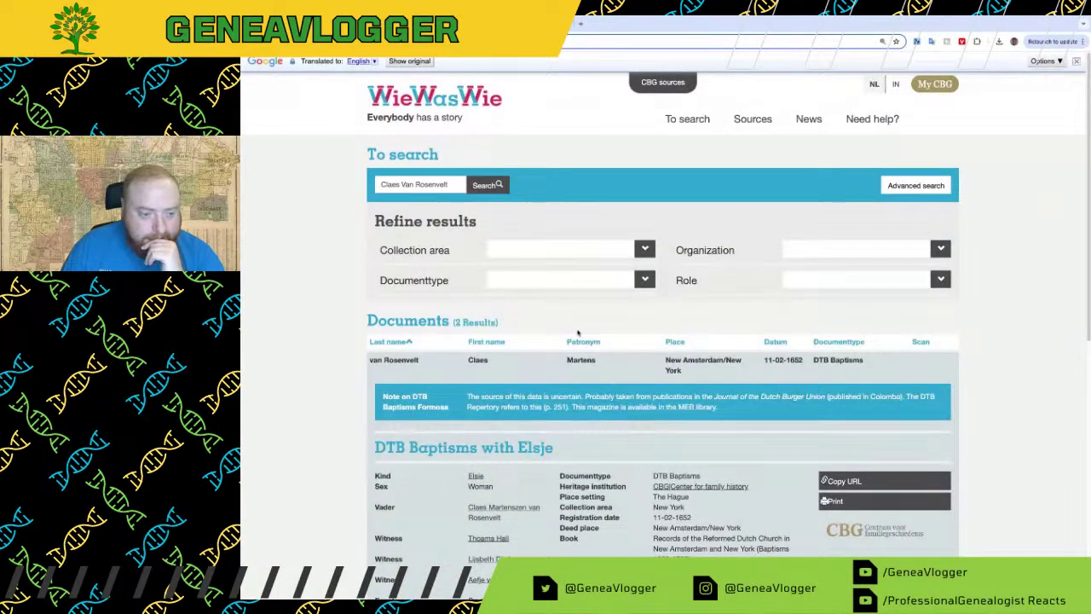
scroll(588, 332, down, 1)
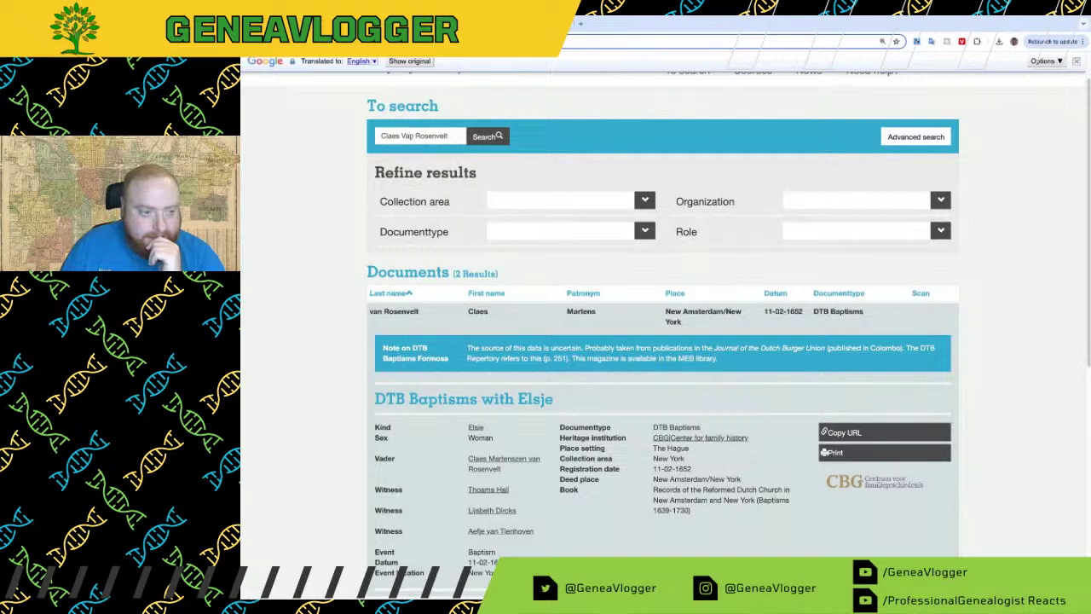
Step: Remove Claes from the query, search WieWasWie for Van Rosenvelt and sort the results by date
drag(405, 136, 382, 135)
key(BackSpace)
key(Return)
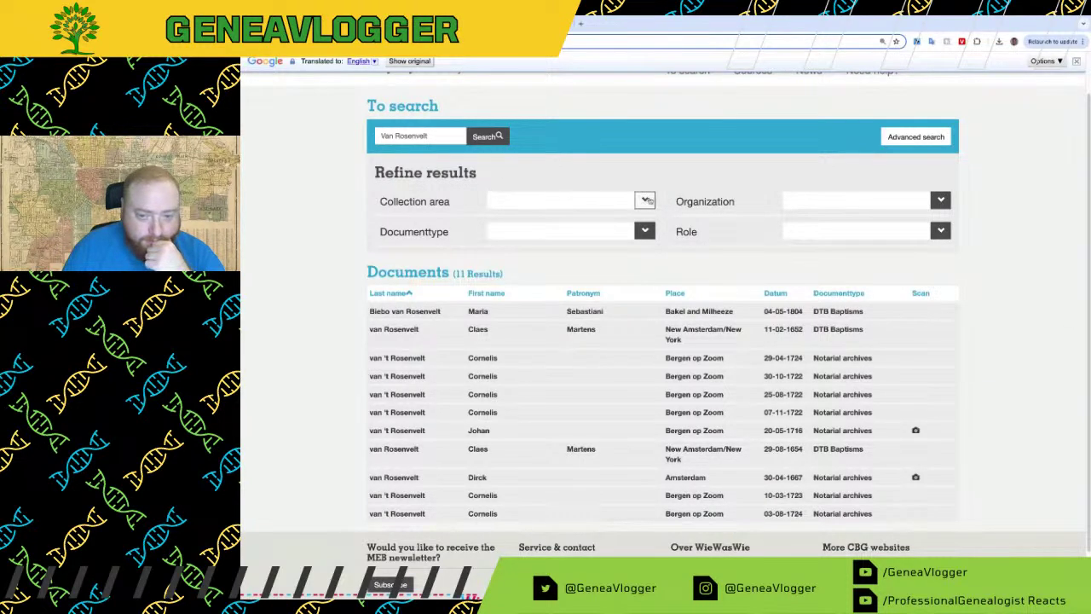
click(772, 296)
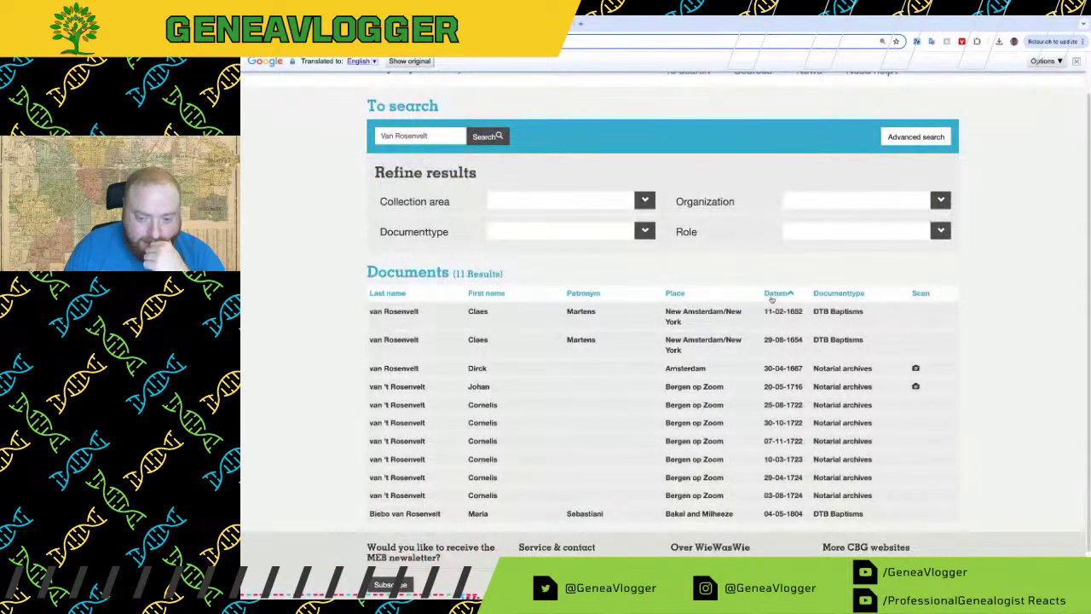
Step: Open the 30-04-1667 Amsterdam notarial record for Dirck van Rosenvelt and look through its registered persons and deed details
click(530, 369)
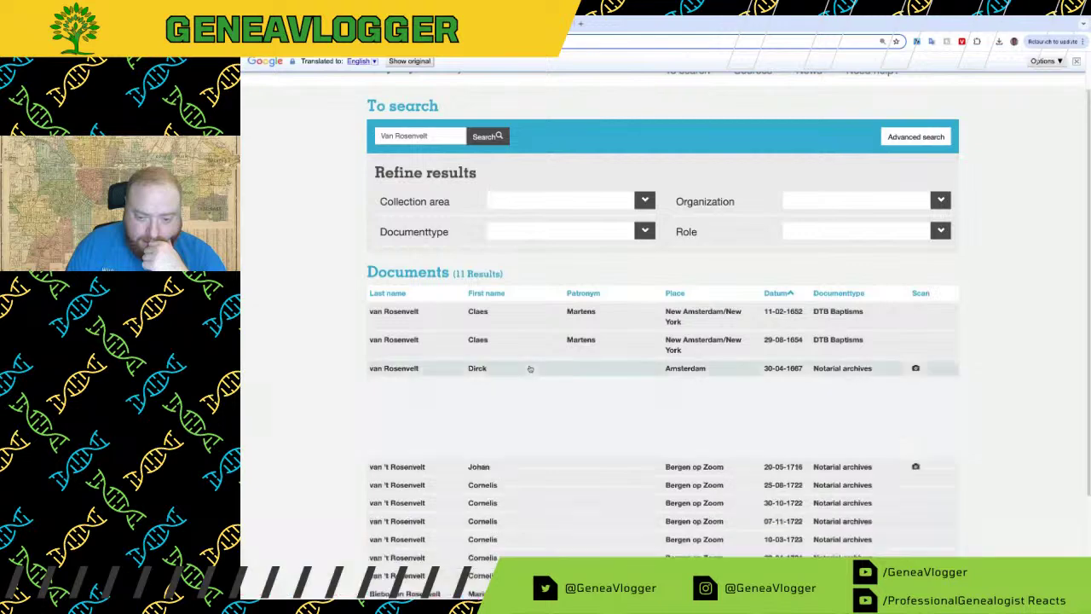
scroll(644, 387, down, 3)
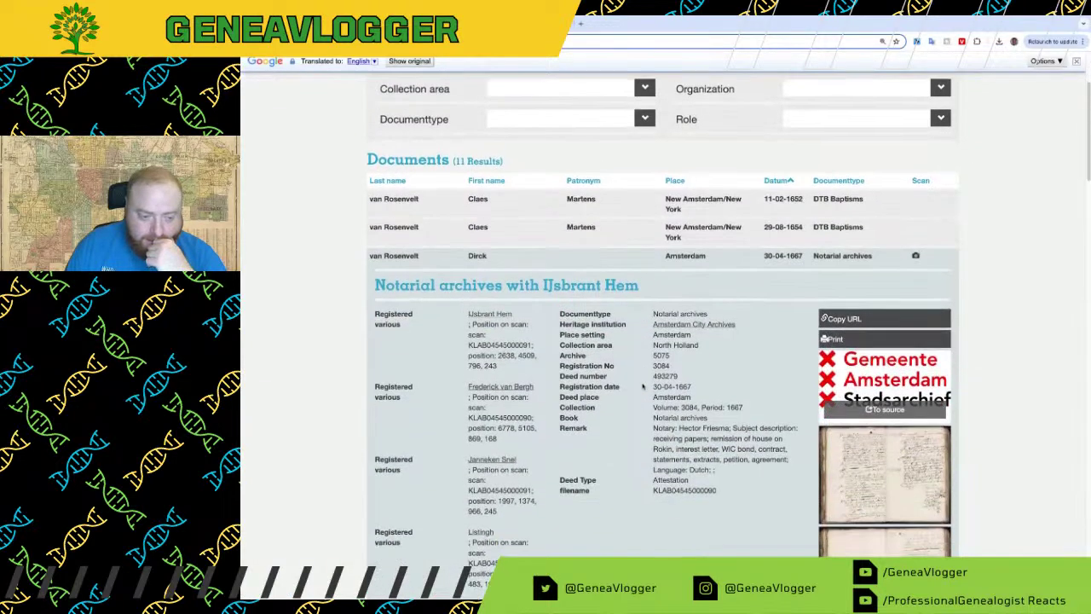
scroll(645, 389, down, 2)
scroll(634, 392, down, 5)
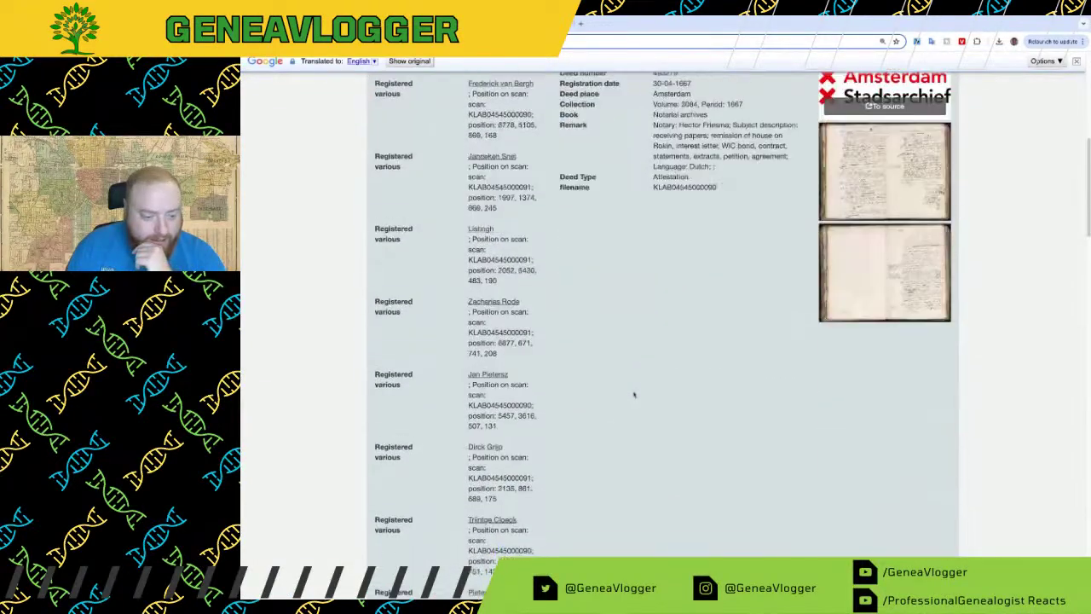
scroll(634, 394, down, 7)
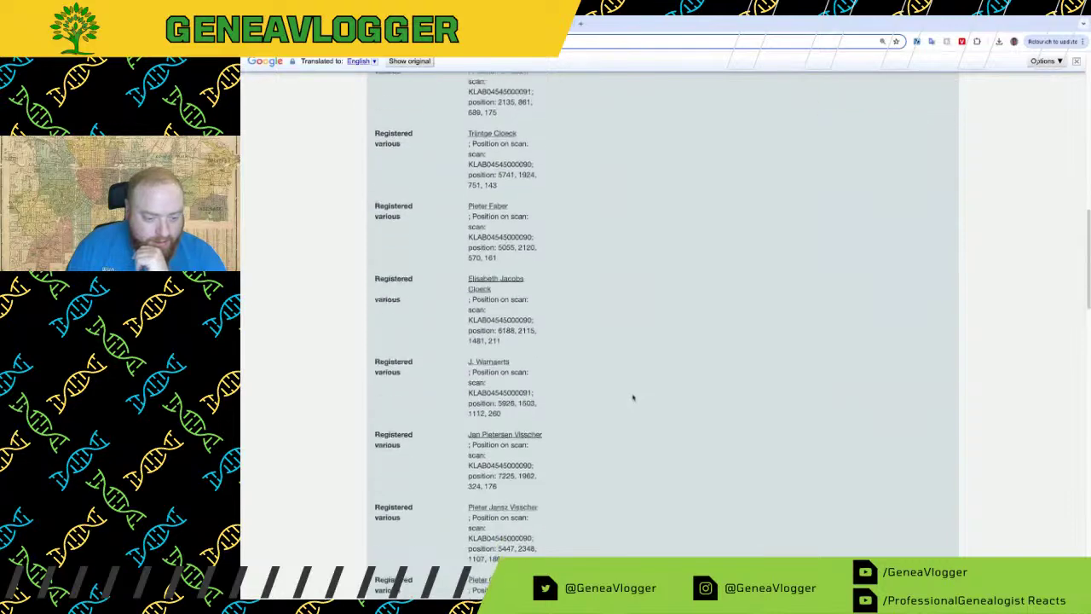
scroll(634, 398, down, 3)
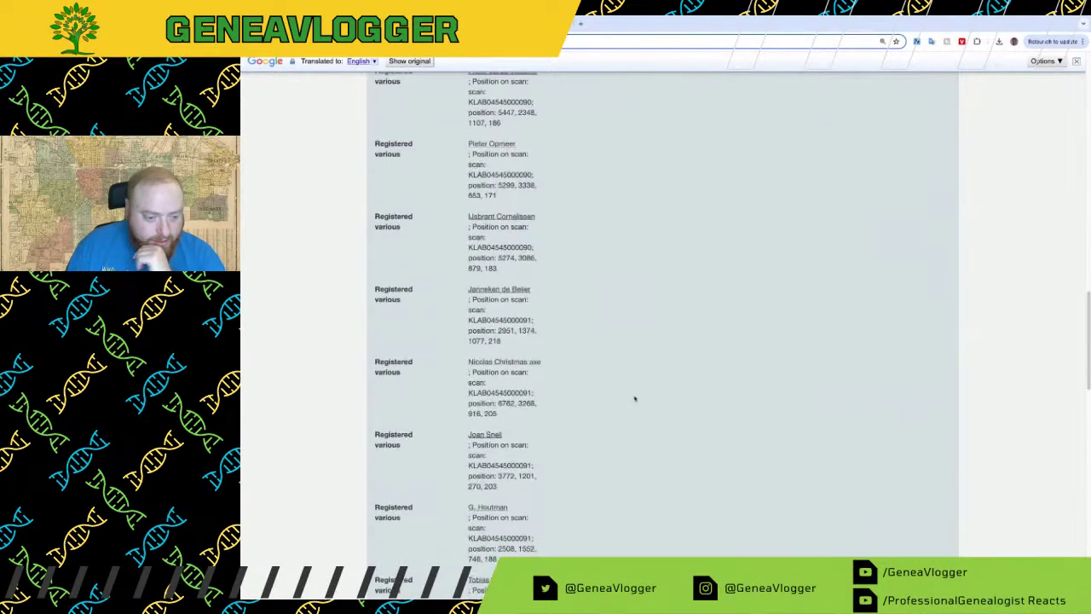
scroll(634, 398, down, 5)
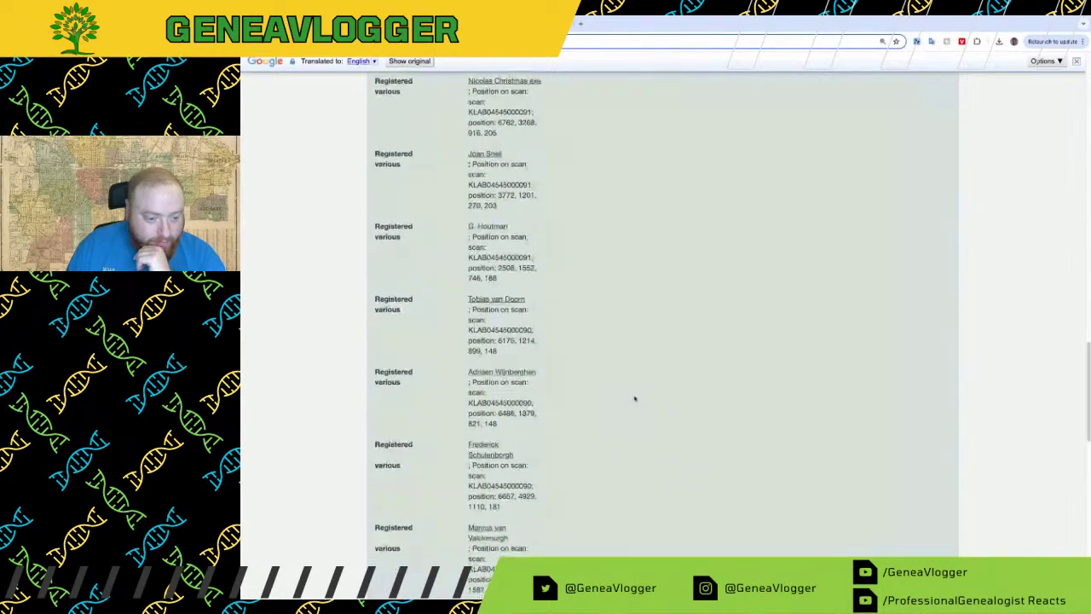
scroll(634, 398, down, 4)
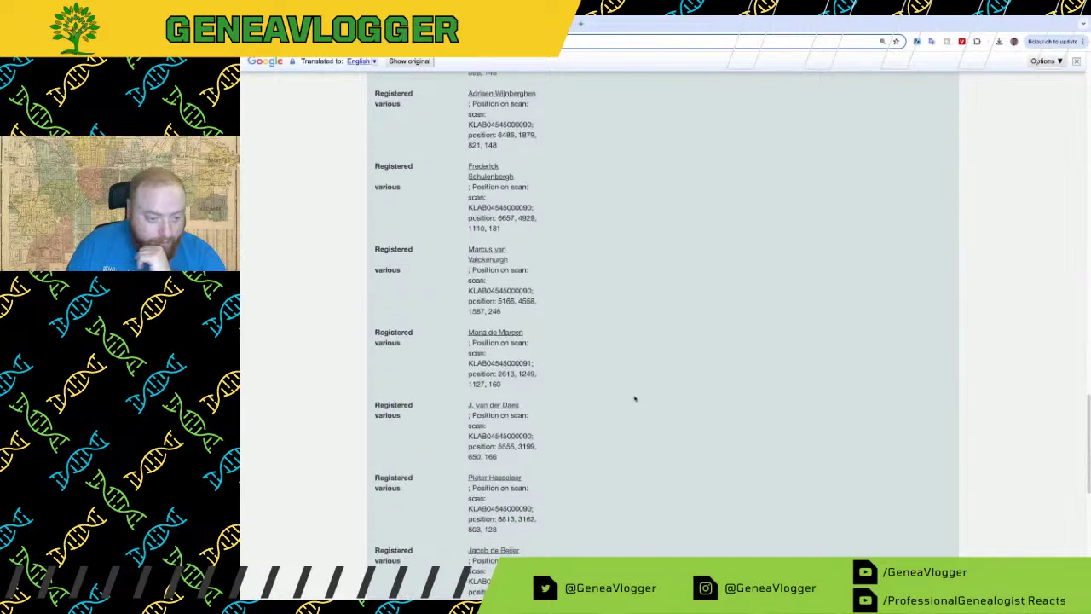
scroll(634, 398, down, 5)
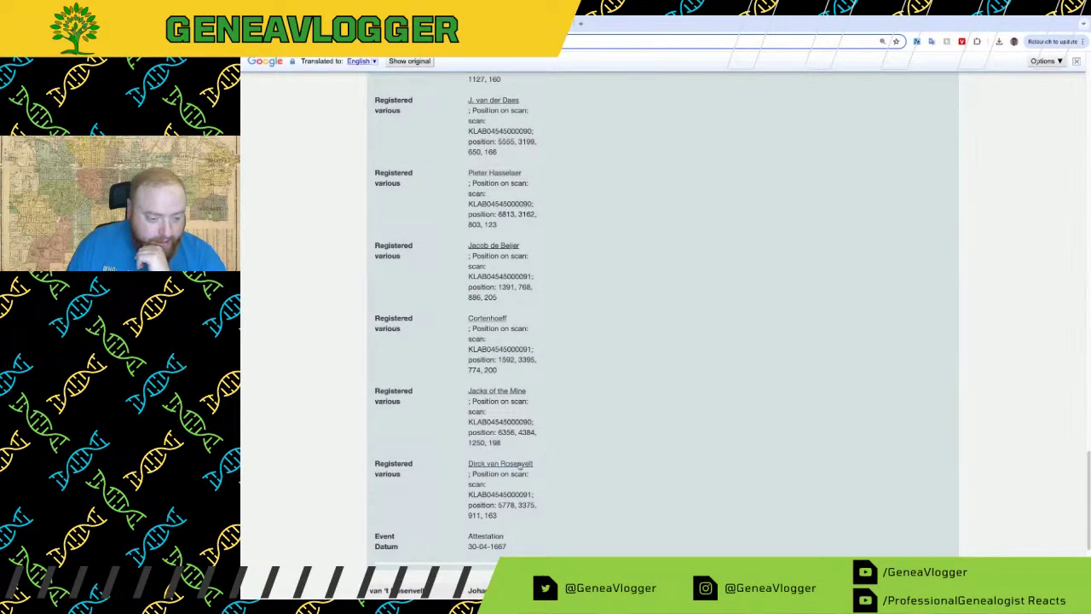
mouse_move(519, 465)
scroll(545, 452, up, 10)
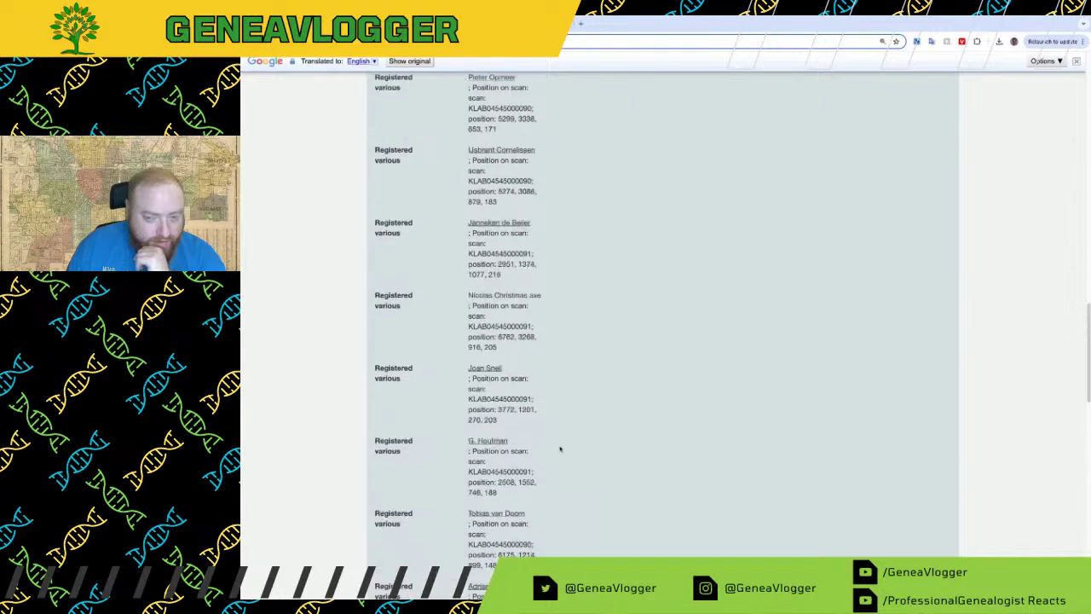
scroll(873, 322, down, 3)
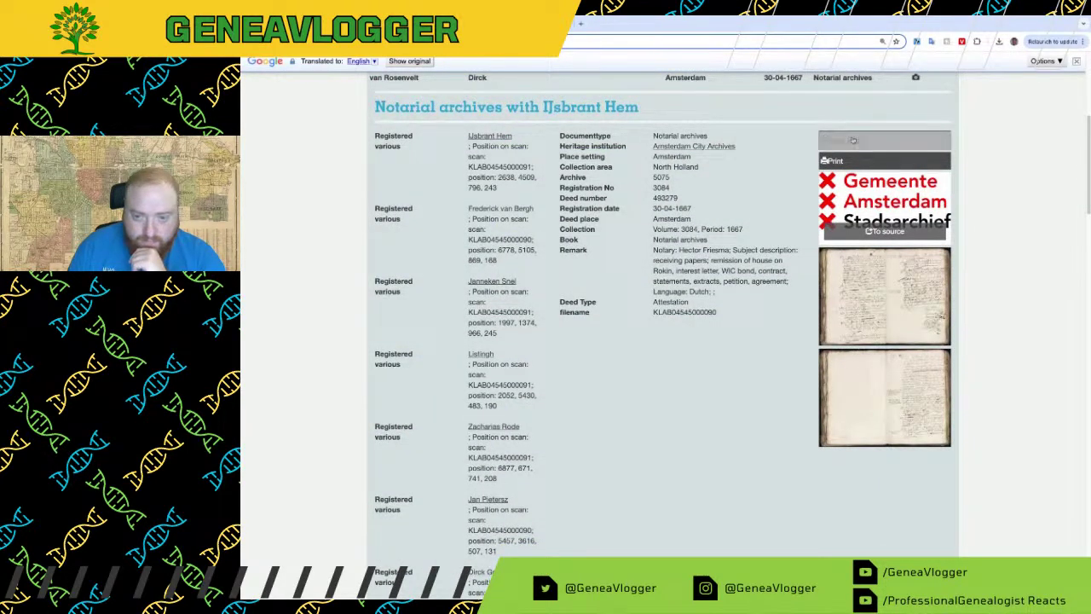
Step: Open the notarial record at its Amsterdam Stadsarchief source, look over the index entry and open the deed scan
click(887, 231)
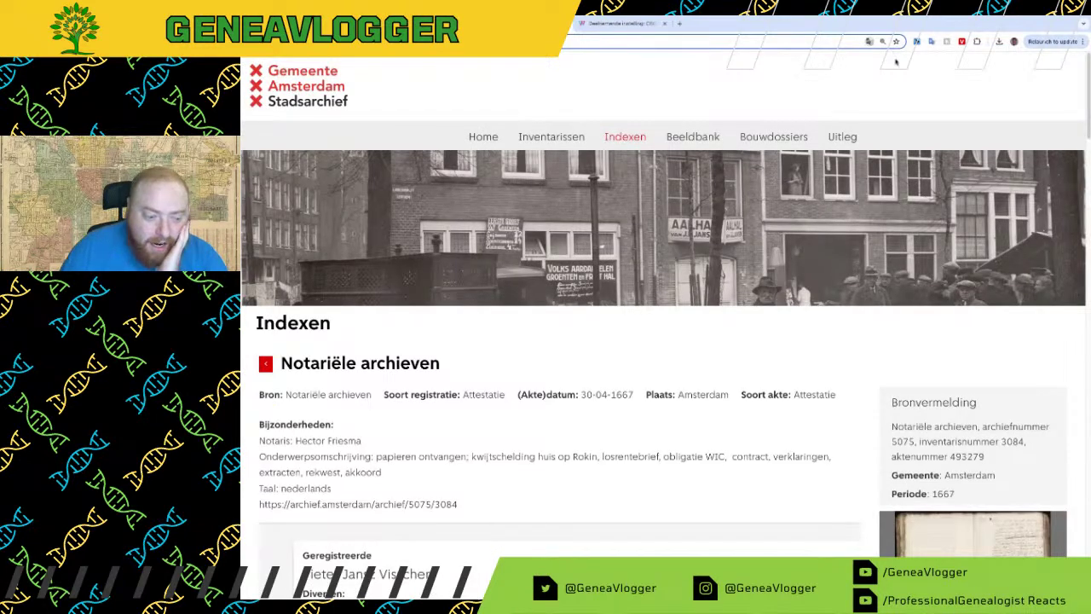
scroll(545, 377, down, 8)
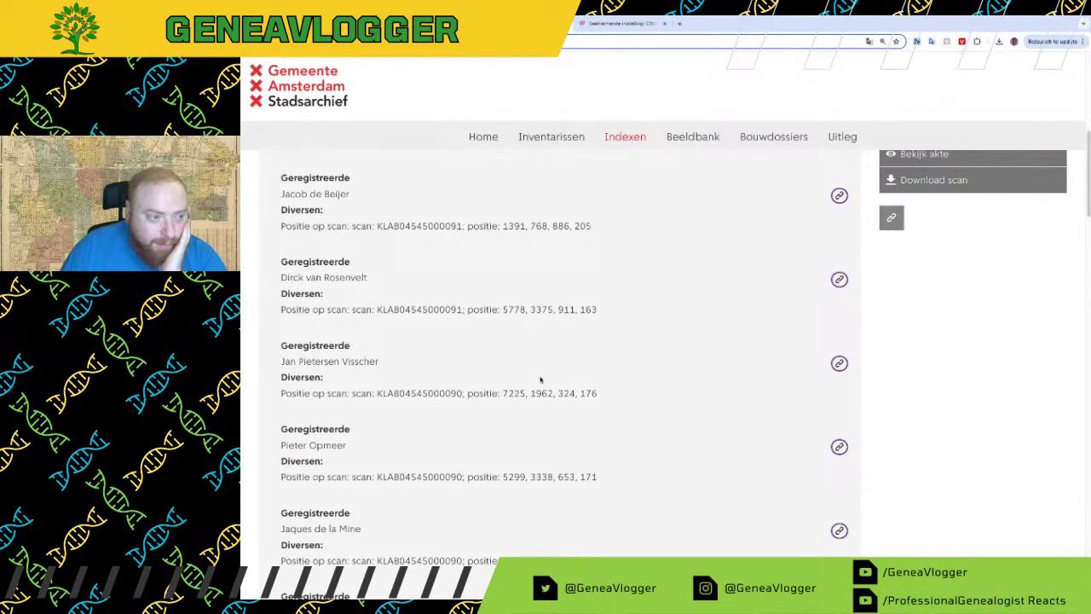
scroll(545, 377, up, 8)
scroll(716, 442, down, 5)
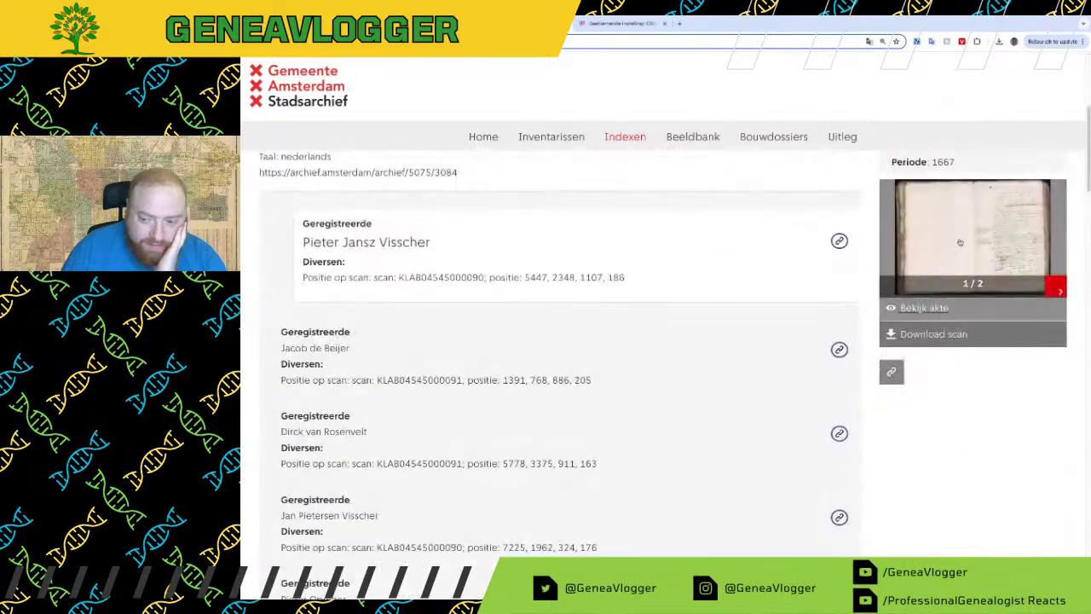
click(960, 232)
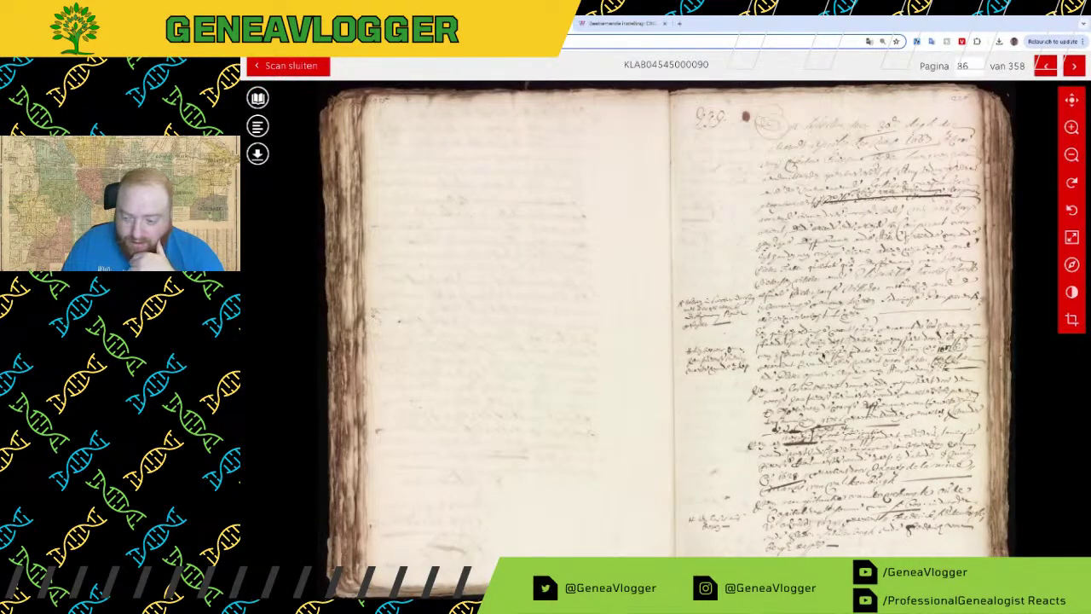
Step: Enlarge the handwritten deed on scan page 86 and read through its right-hand page from the top
scroll(799, 361, up, 2)
scroll(800, 361, up, 1)
drag(799, 361, 571, 591)
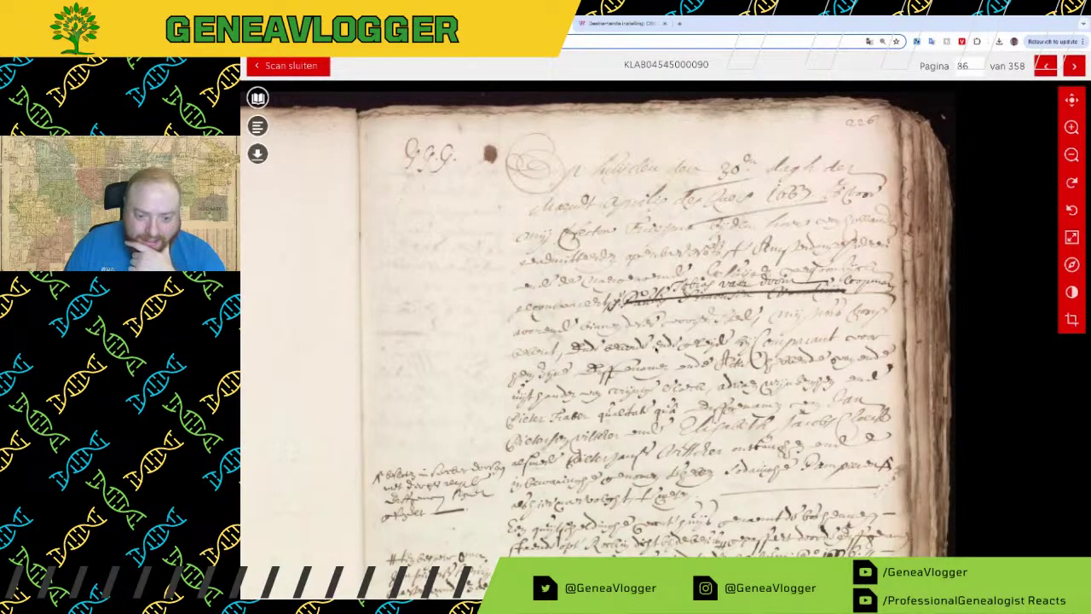
drag(661, 351, 652, 268)
drag(665, 395, 665, 352)
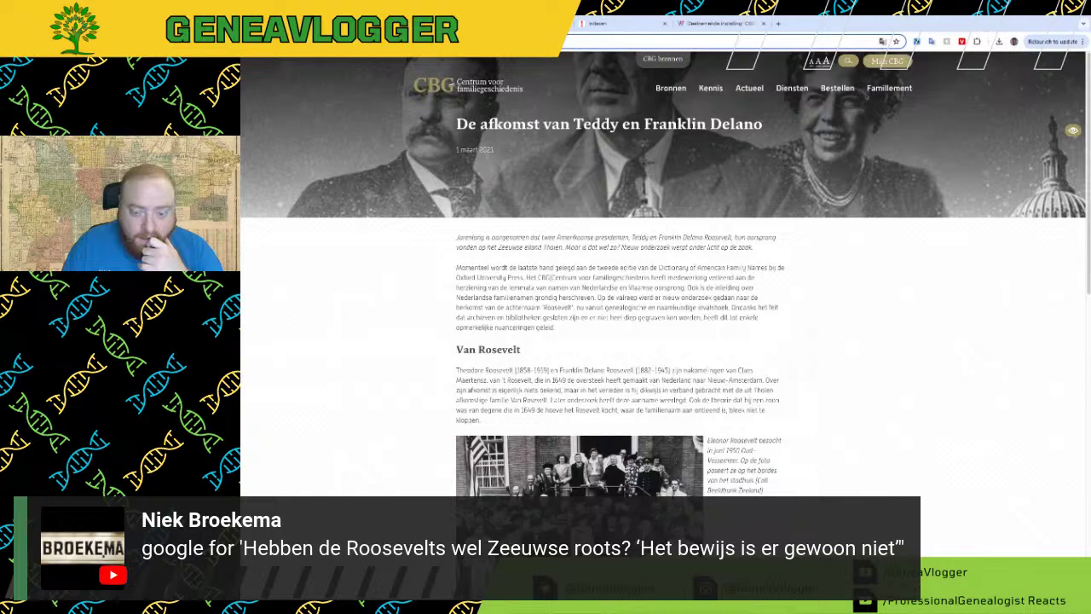
Step: Enlarge the CBG article "De afkomst van Teddy en Franklin Delano" and translate it into English
key(ctrl+plus)
key(ctrl+plus)
key(ctrl+plus)
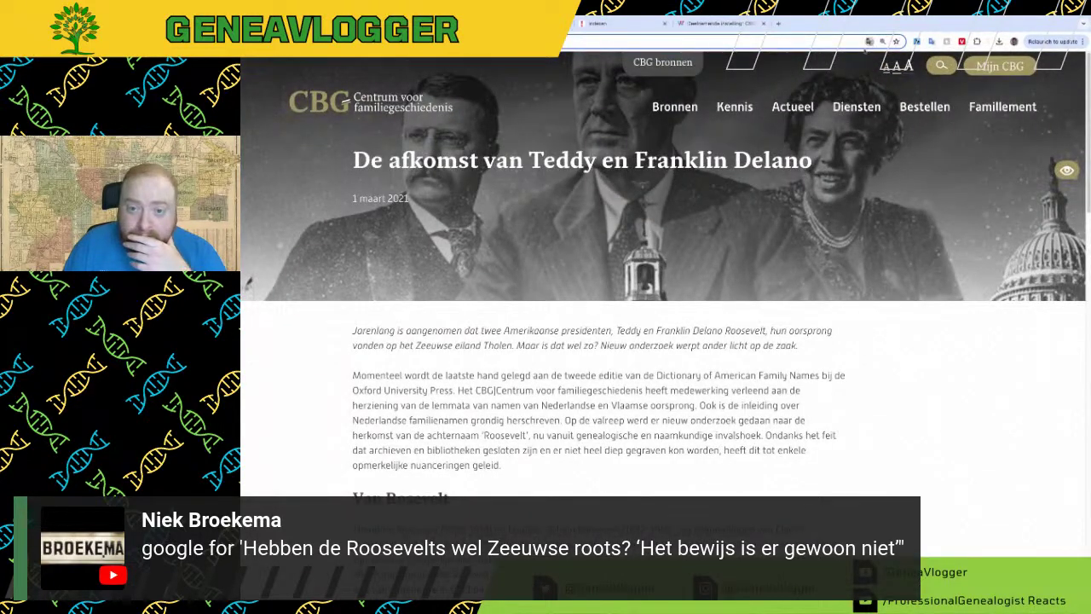
click(866, 45)
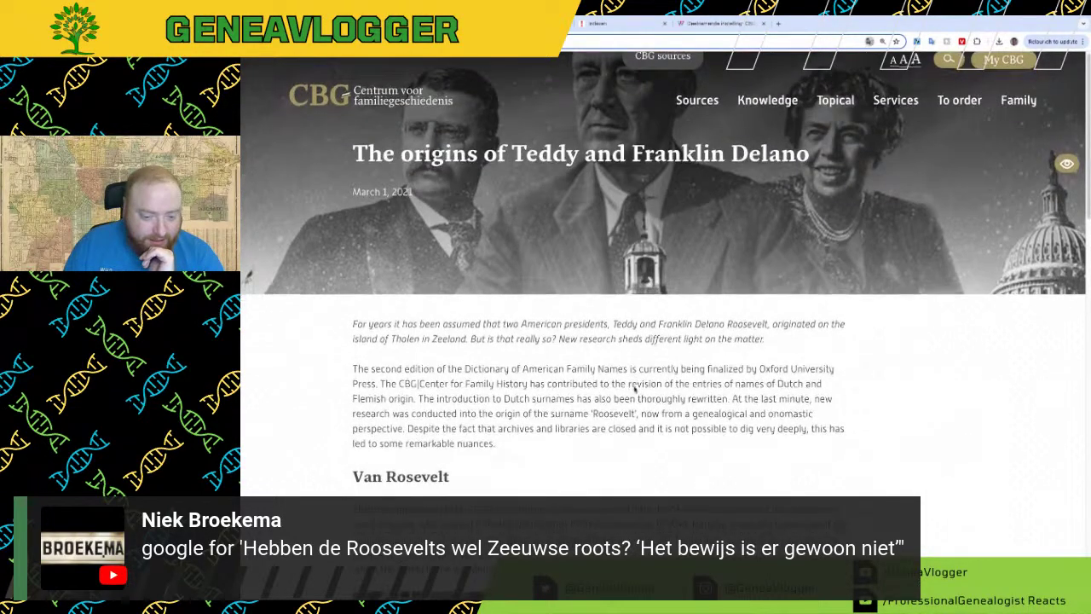
Step: Read the article's introduction and Van Rosevelt section, highlighting the sentence about the 1649 Rosevelt farm buyer while reading
scroll(634, 386, down, 1)
scroll(634, 386, down, 2)
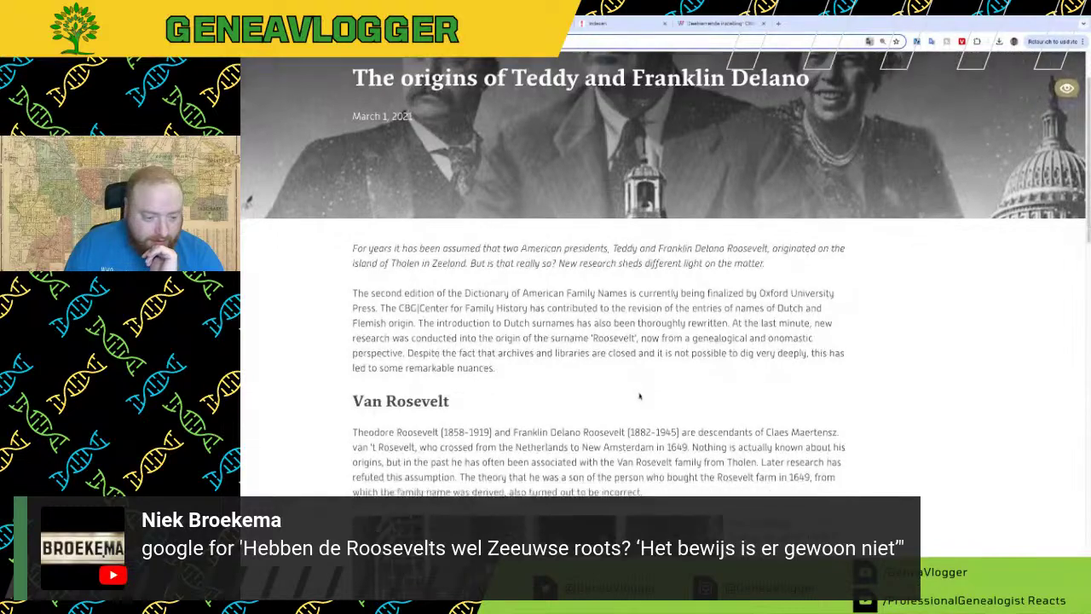
scroll(572, 399, down, 2)
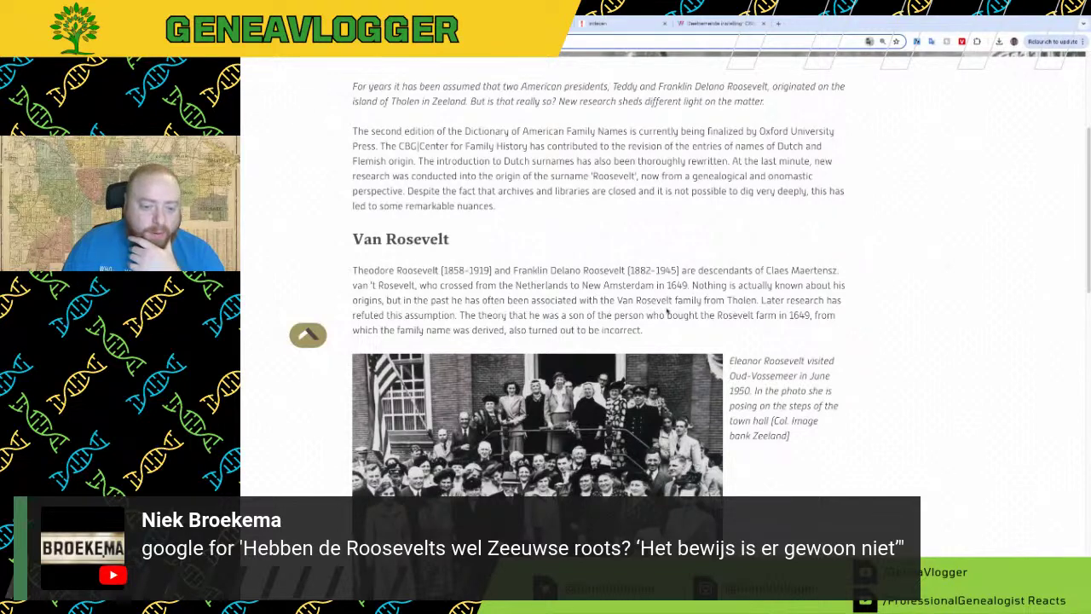
drag(761, 300, 643, 330)
click(488, 318)
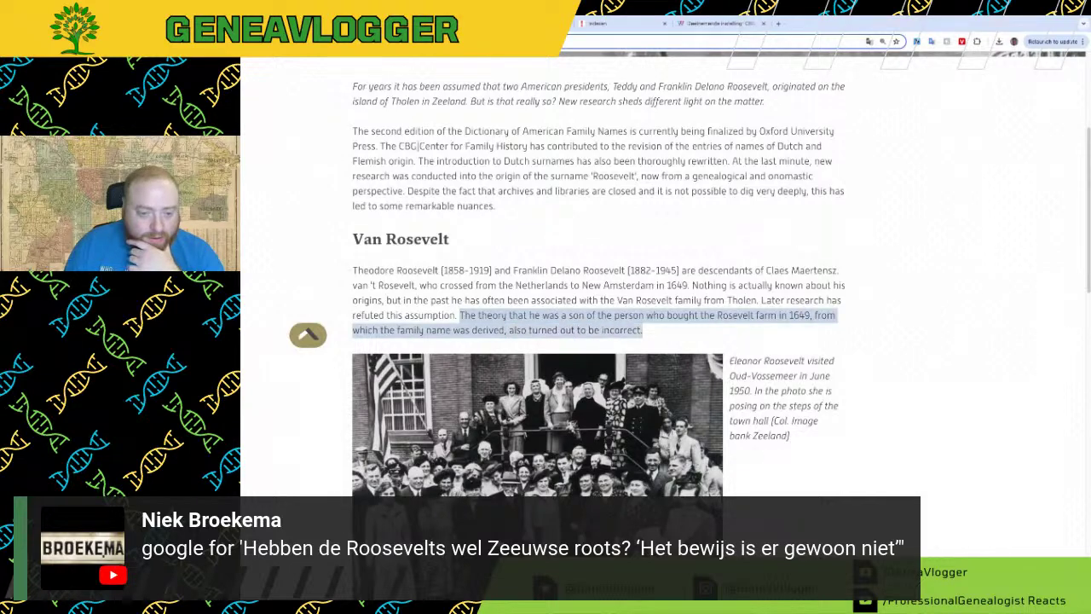
click(679, 331)
Step: Read the article's "Rose, rush or reed" section and highlight the name "het Rosevelt" in its first sentence
scroll(686, 337, down, 3)
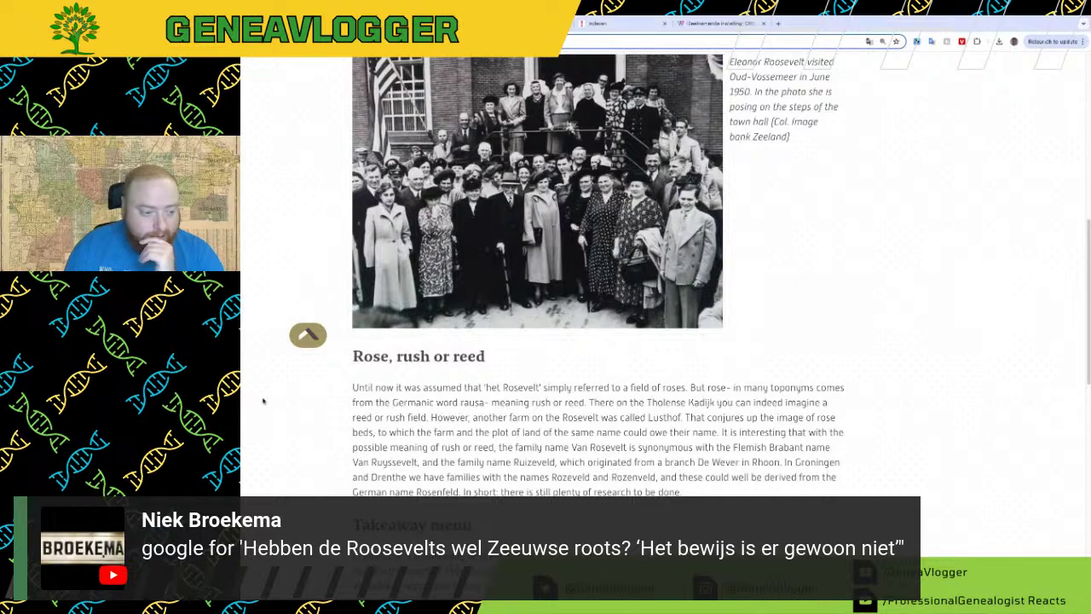
scroll(264, 401, down, 3)
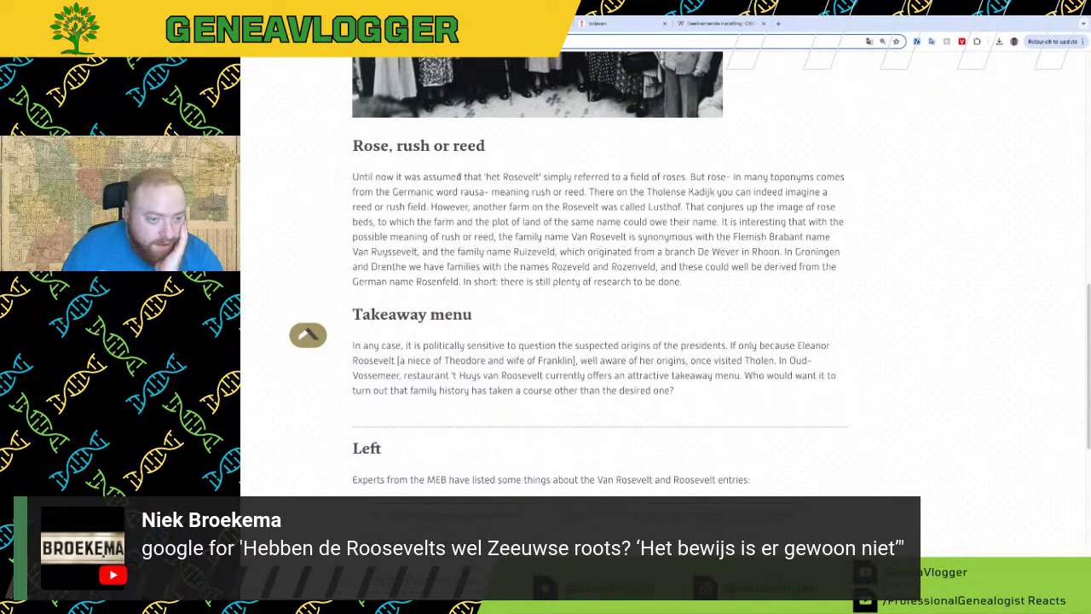
drag(486, 176, 538, 176)
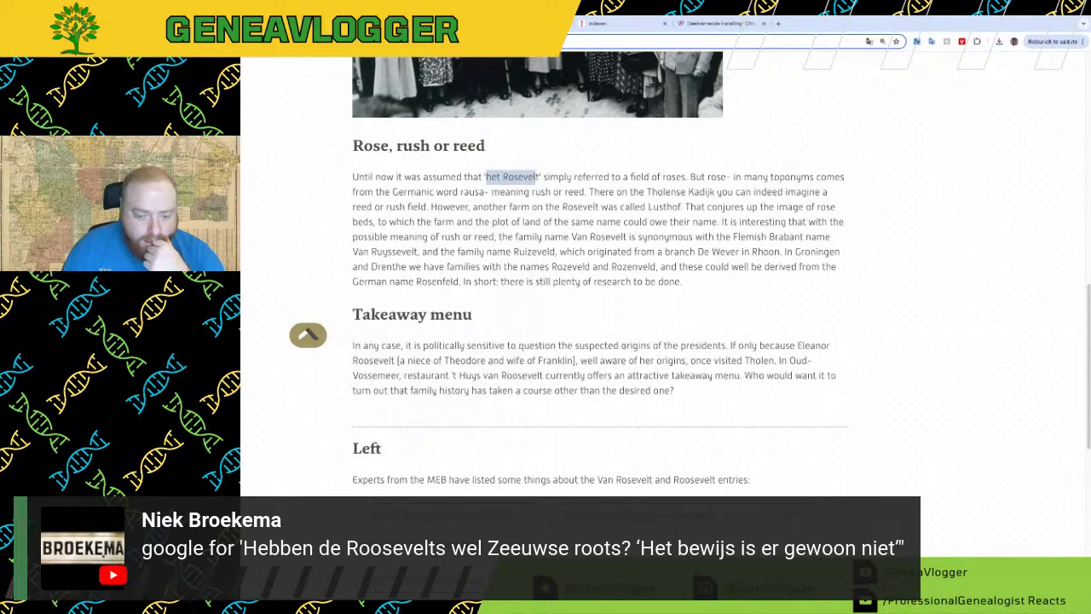
Step: Close the CBG article, return to the Ancestry hints, open the story "Claes Van Rosenvelt" and highlight its passage on birth and sailing from Amsterdam
click(628, 345)
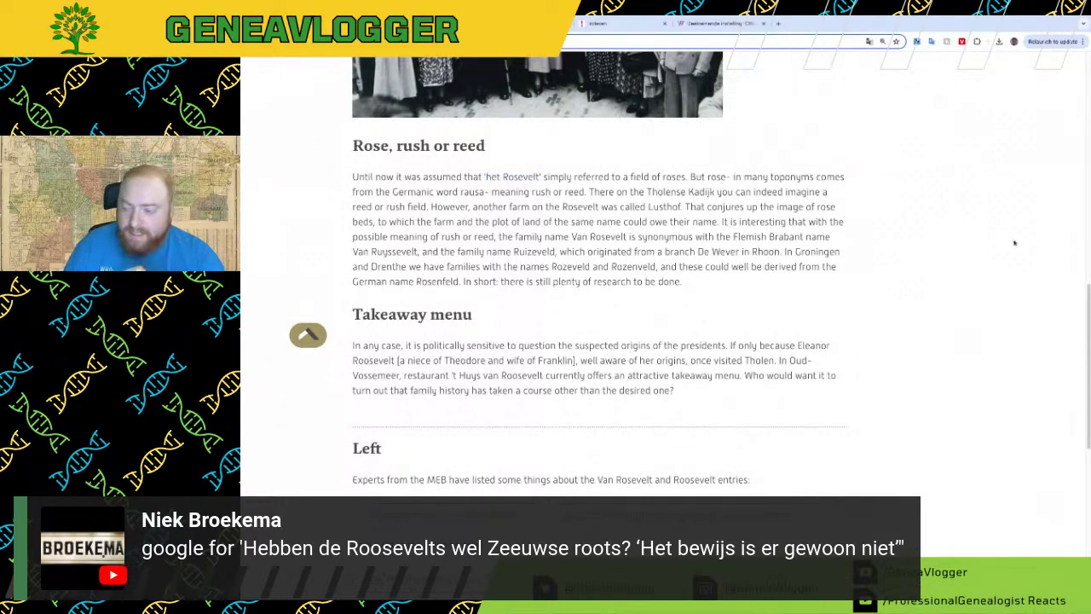
key(super+w)
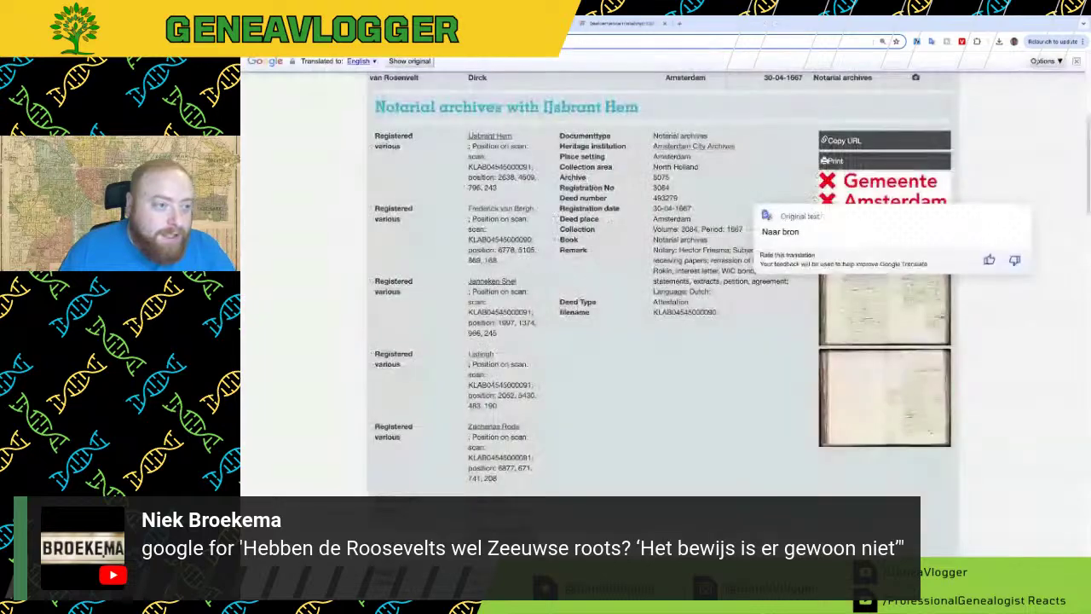
key(super+w)
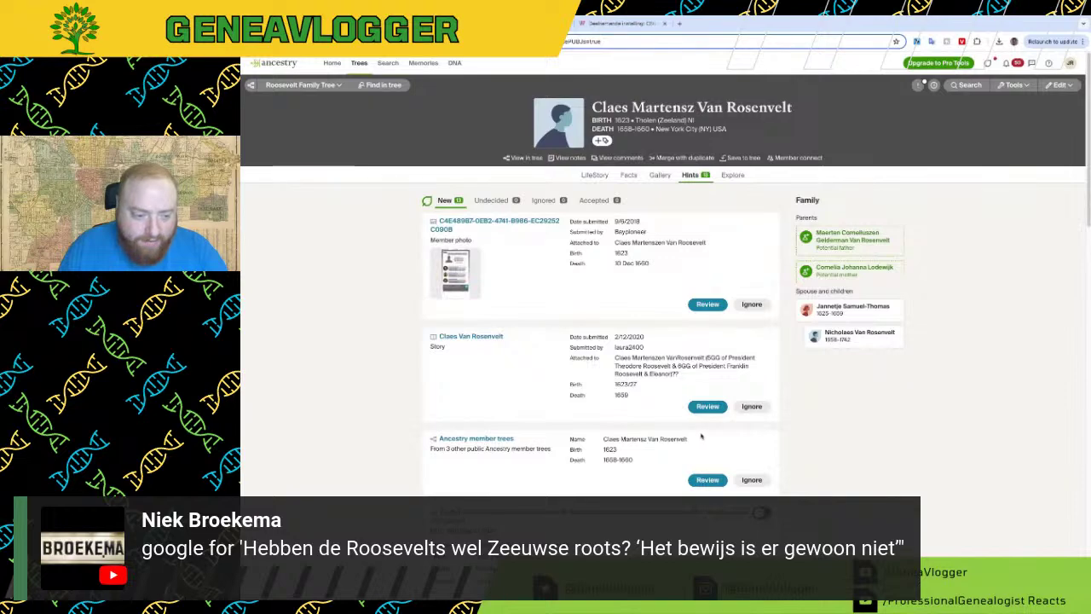
click(707, 406)
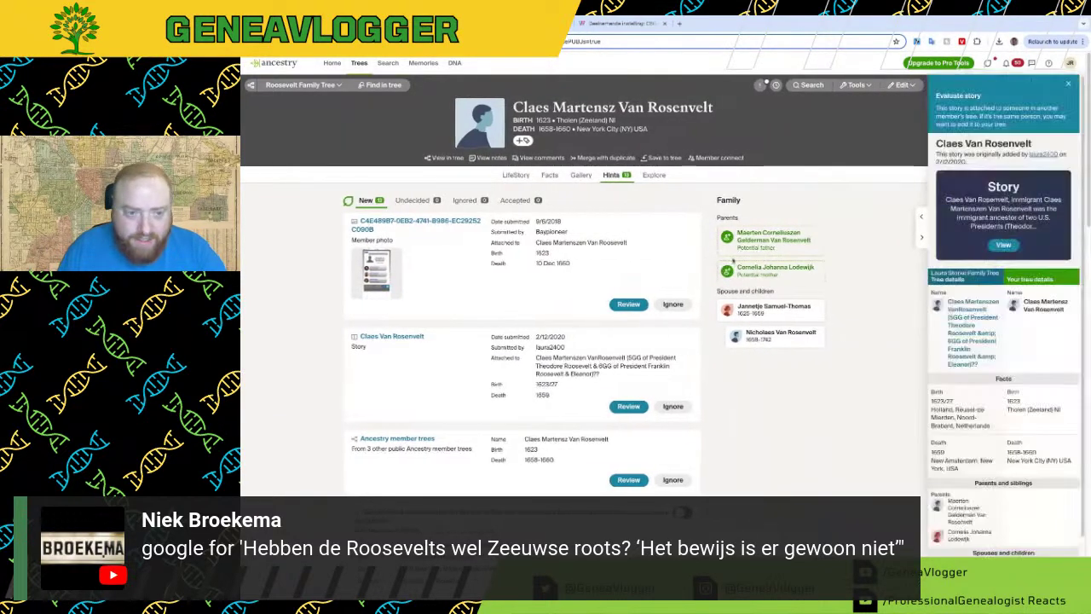
click(1003, 245)
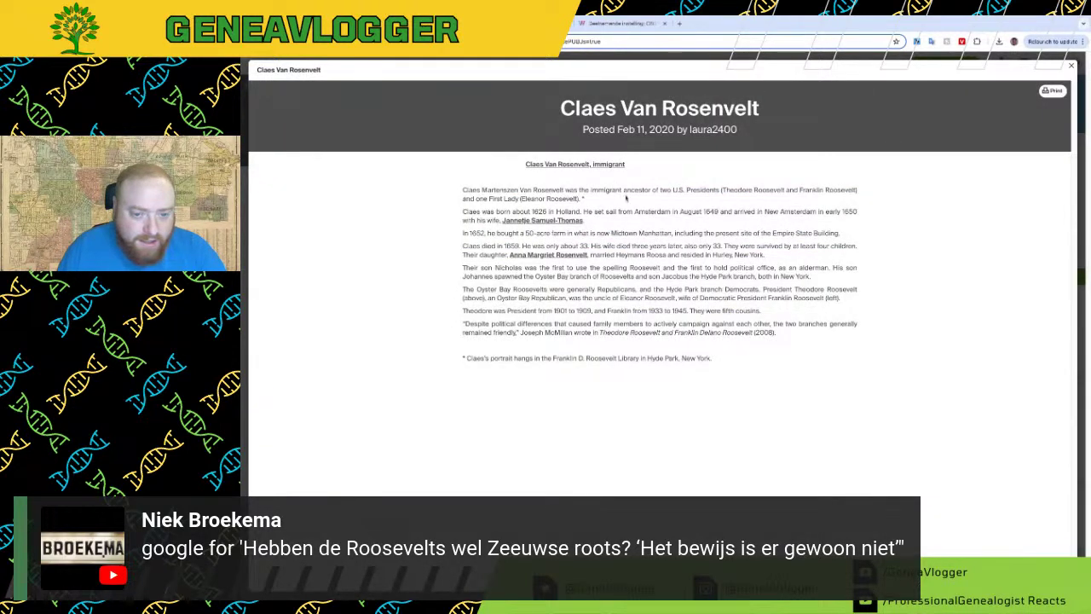
drag(510, 210, 719, 211)
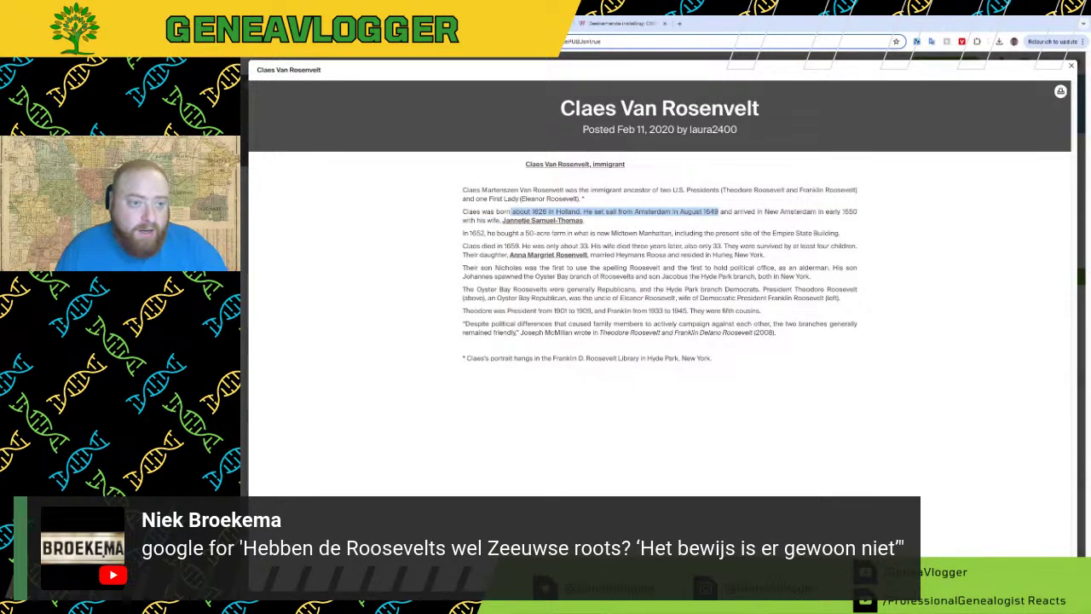
Step: Leave the notarial scan, search the Amsterdam City Archives index for "van rosevelt" and sort the results by date, oldest first
click(511, 24)
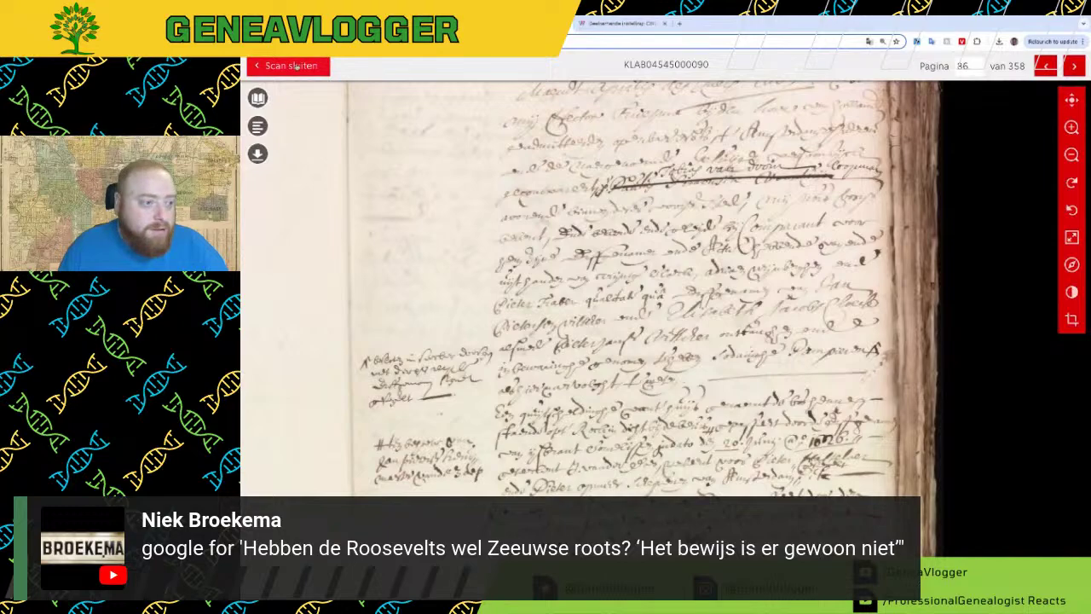
click(288, 65)
click(615, 139)
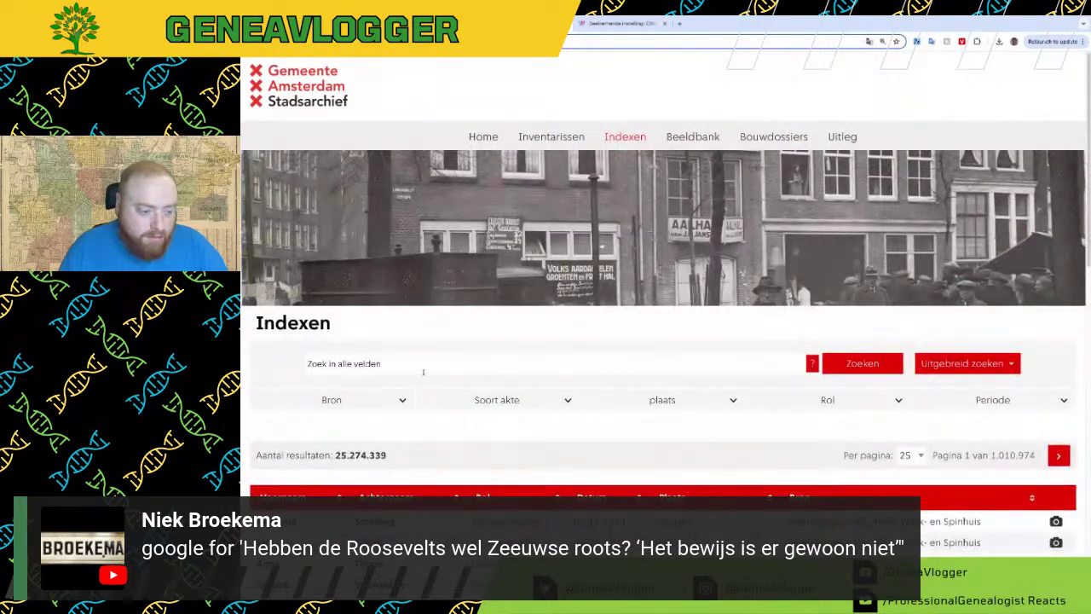
click(434, 362)
text(van rosevelt)
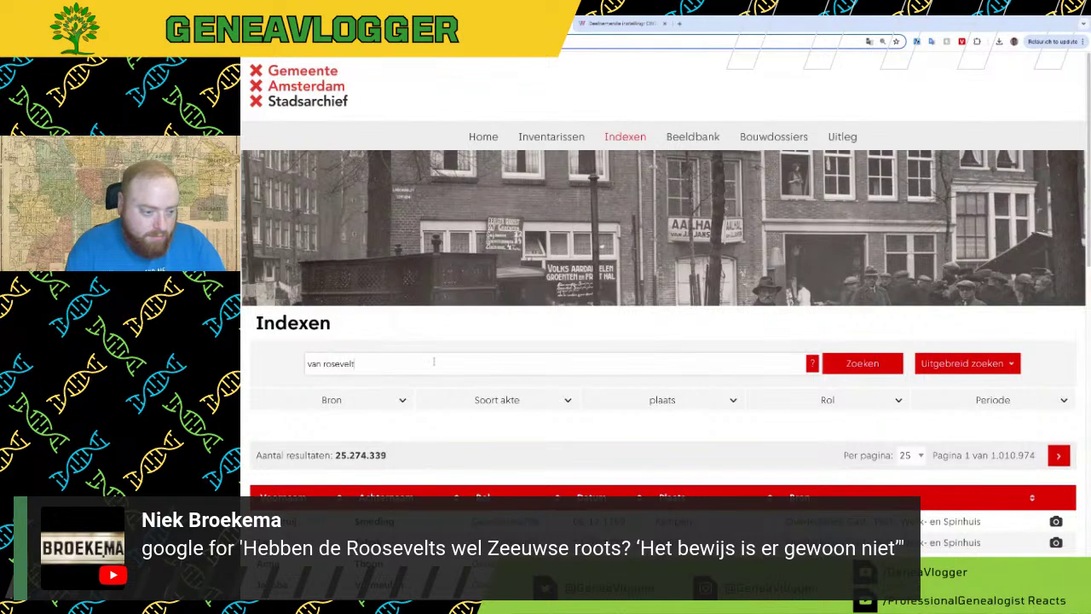
key(Return)
scroll(665, 354, down, 4)
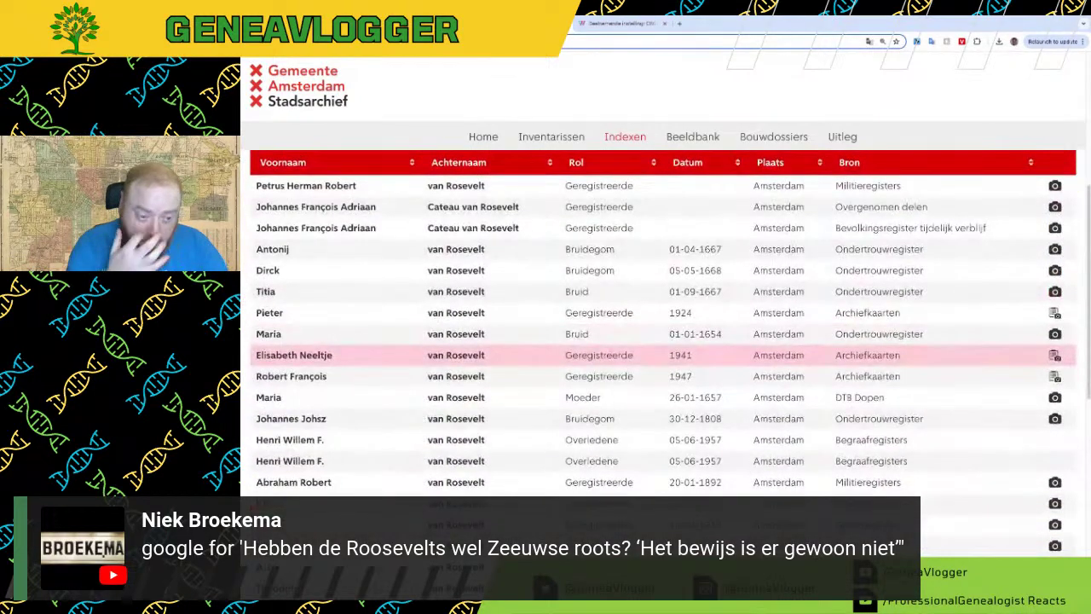
click(701, 164)
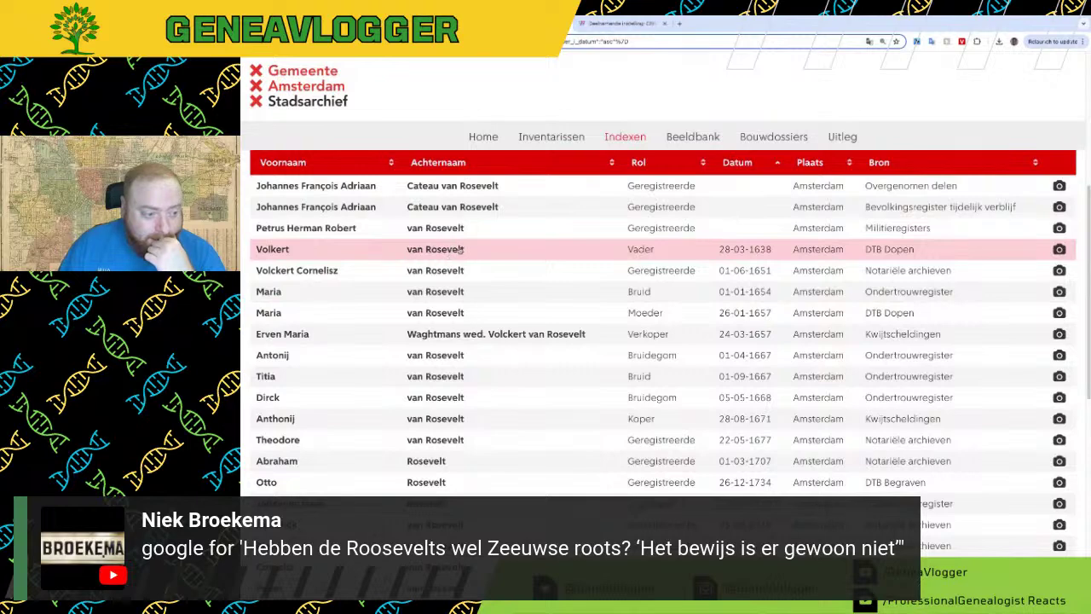
Step: Open the banns register entry dated 05-05-1668, read the enlarged entry on scan page 38, and close the scan
click(513, 396)
scroll(513, 398, up, 2)
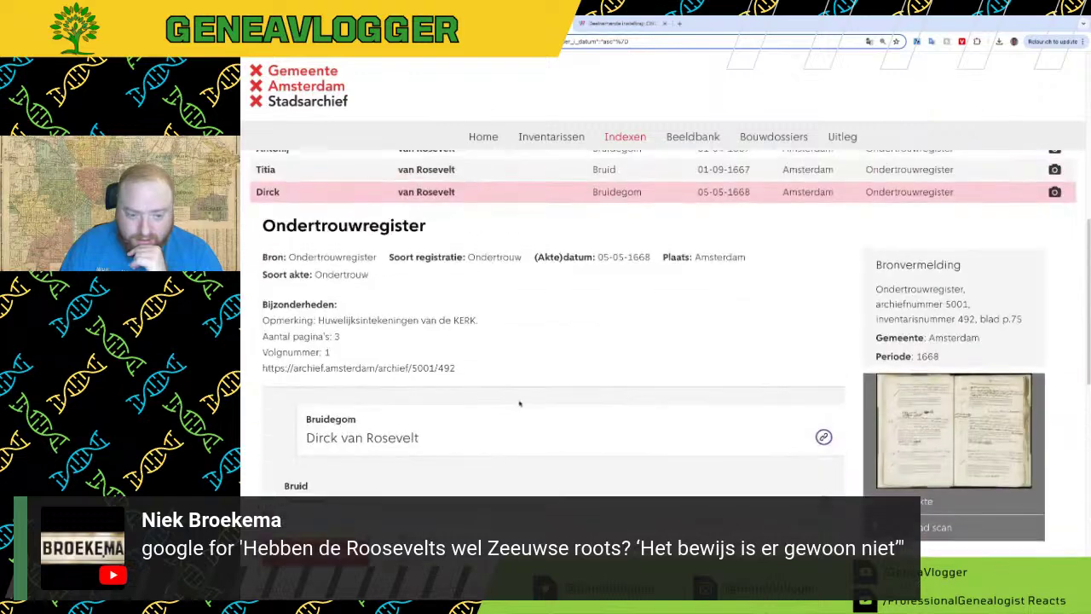
click(944, 429)
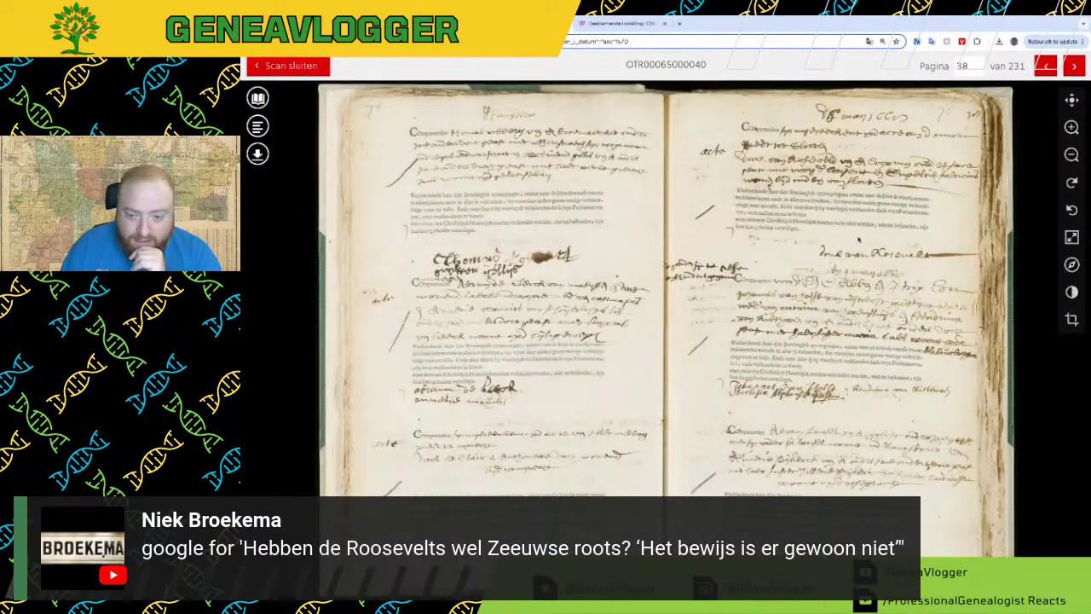
scroll(1031, 217, up, 3)
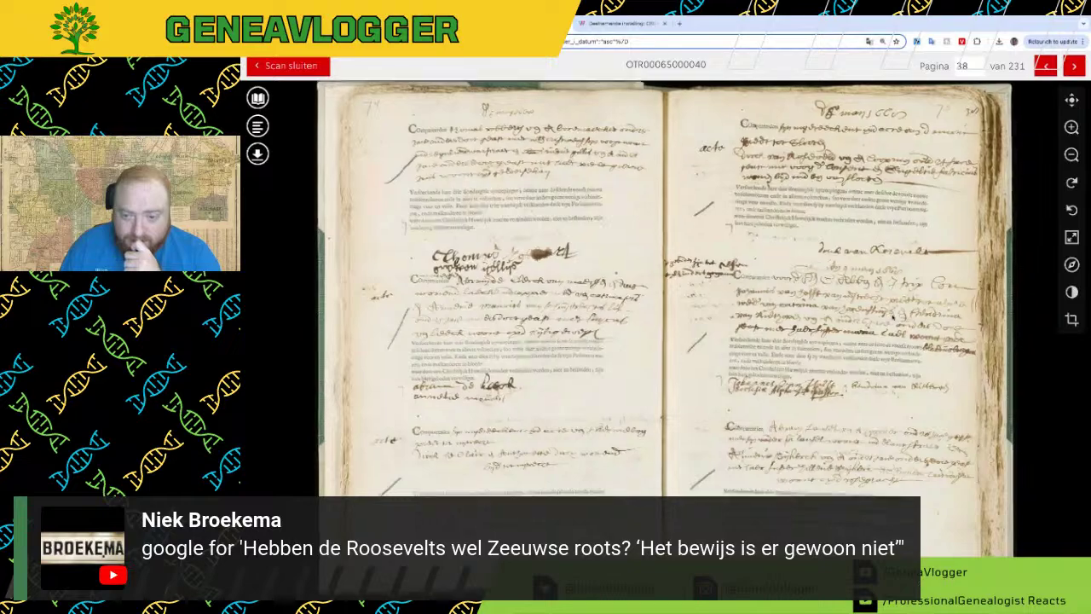
scroll(791, 326, up, 3)
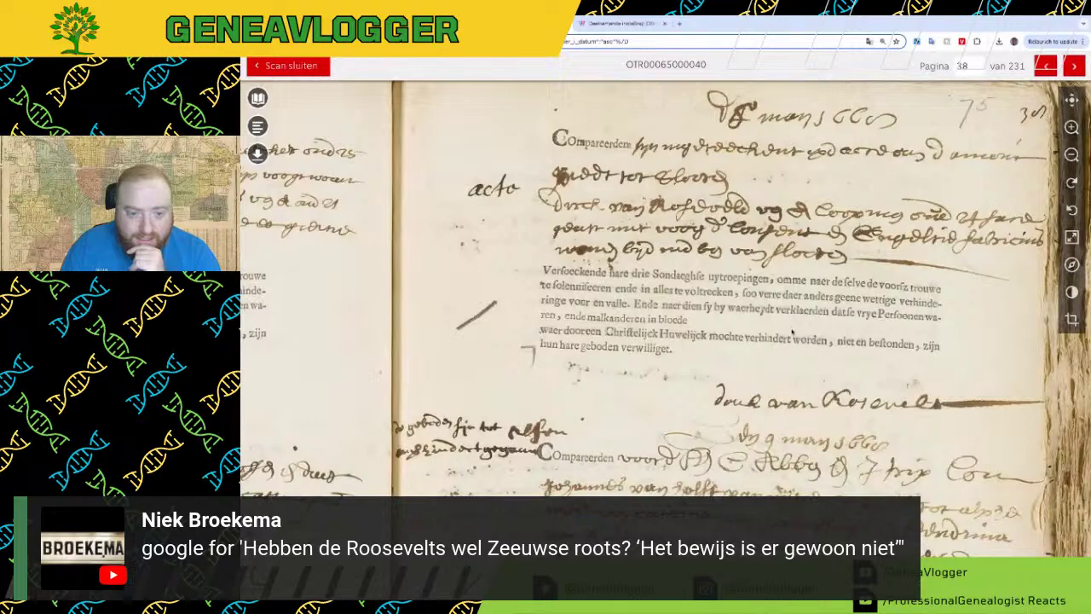
scroll(788, 337, down, 4)
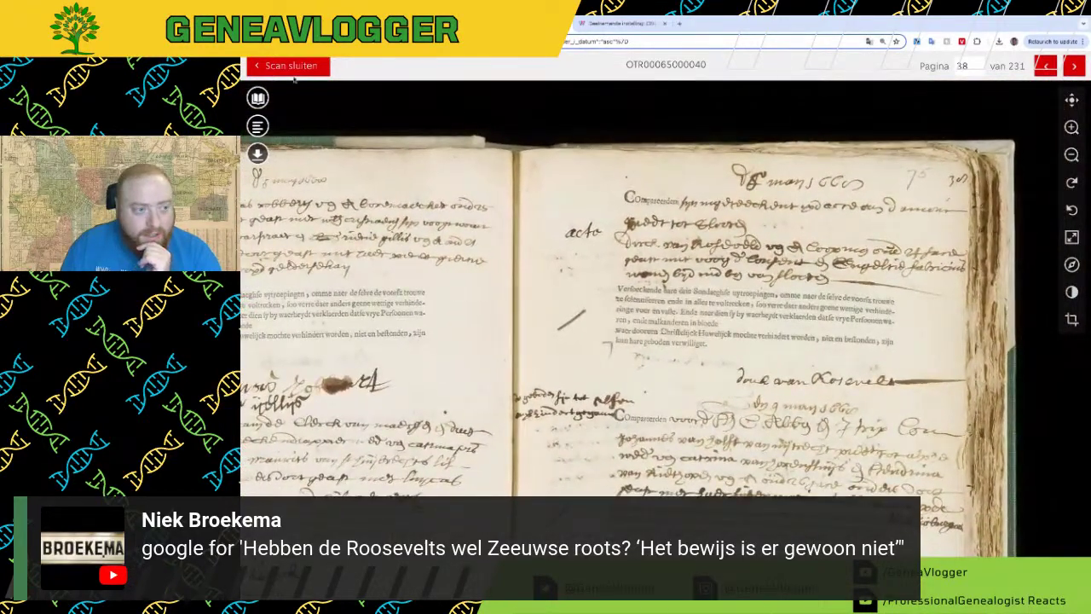
click(294, 71)
Step: Collapse the 1668 entry and review the date-sorted index results against the Ancestry story about the immigrant
click(409, 24)
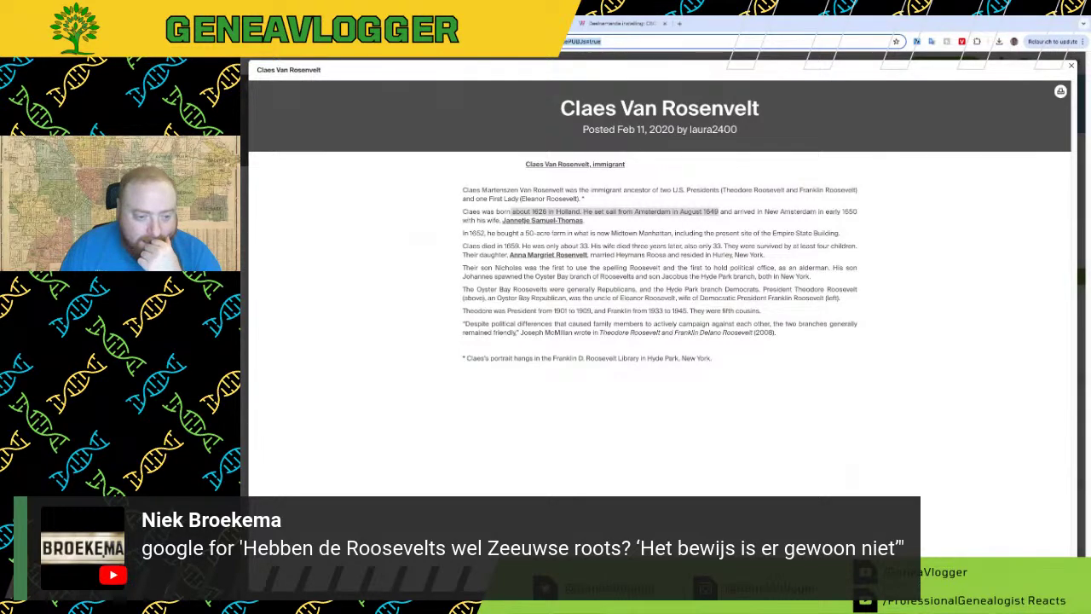
click(530, 25)
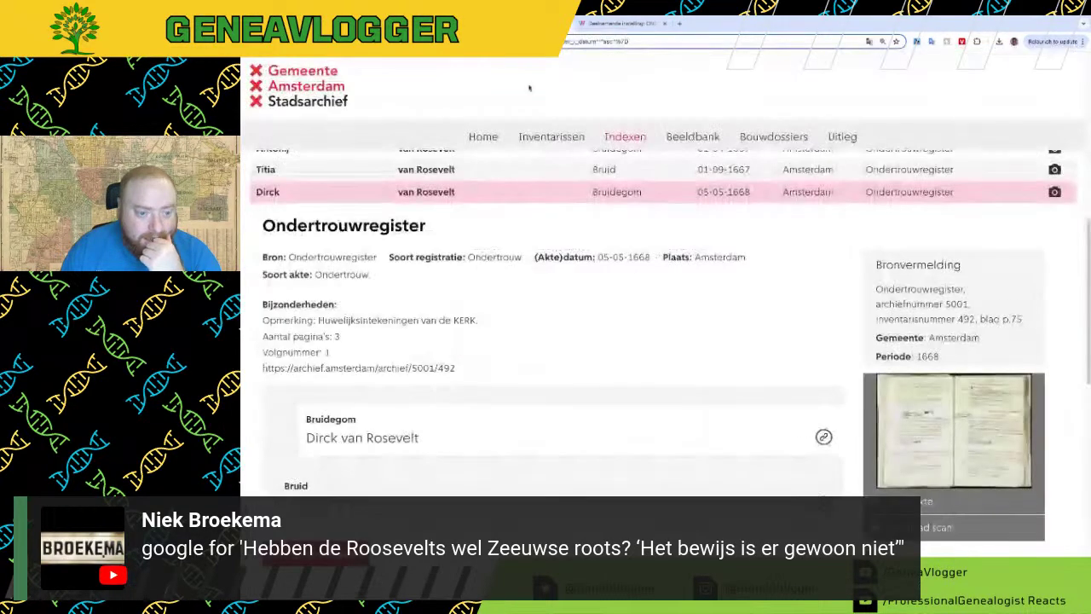
click(610, 25)
click(430, 25)
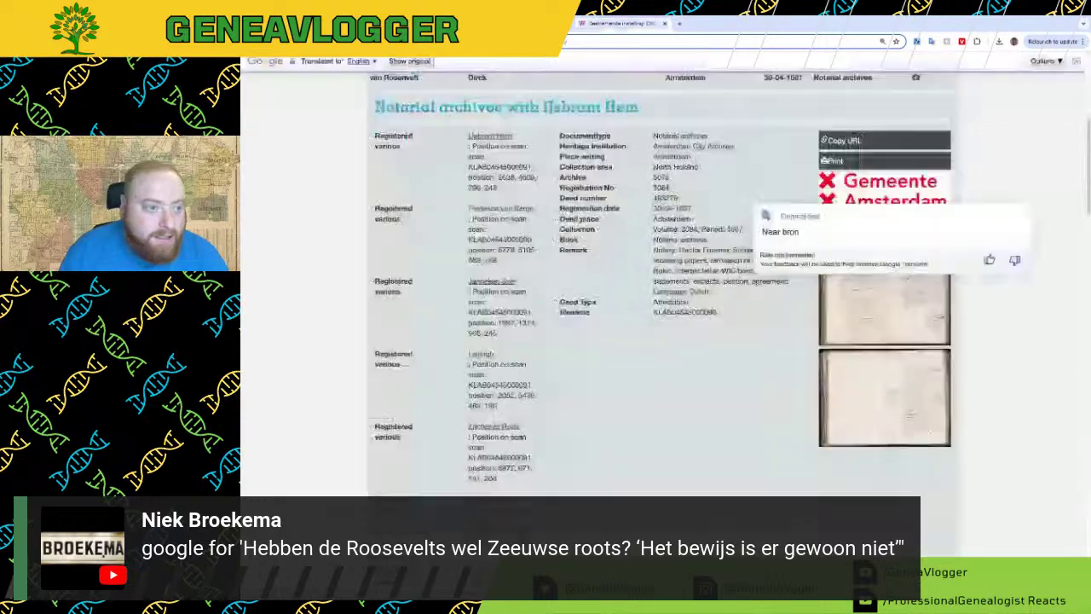
click(530, 25)
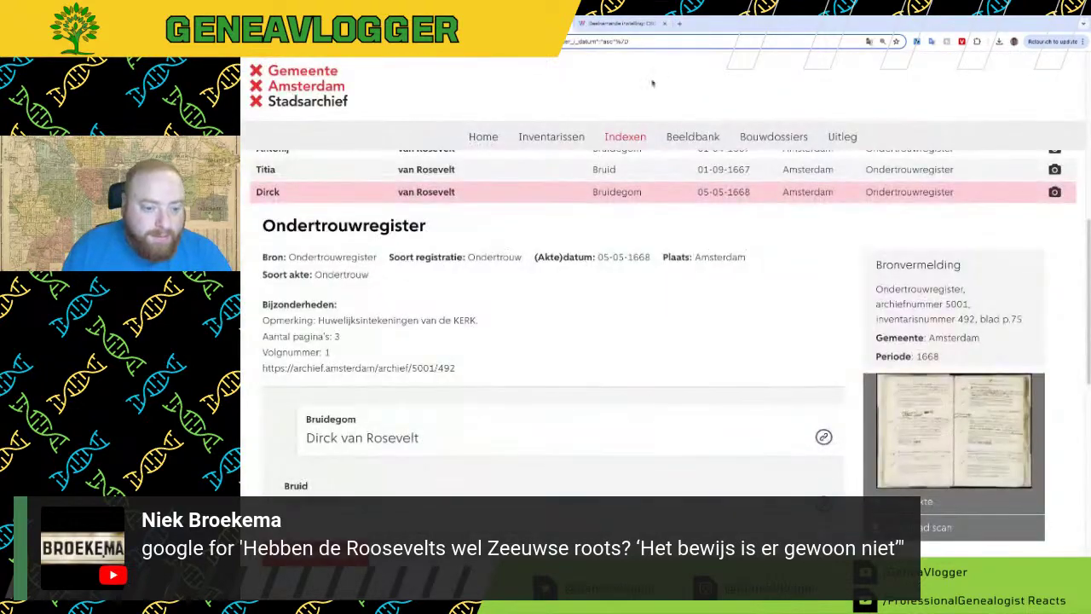
click(667, 200)
scroll(673, 331, up, 4)
scroll(673, 326, down, 3)
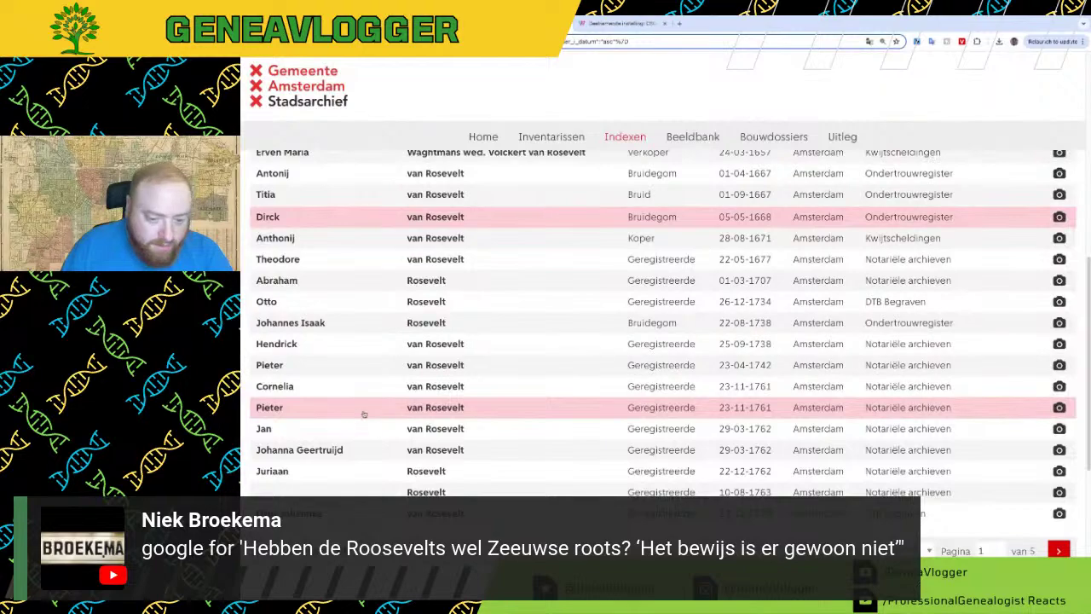
scroll(364, 416, up, 3)
scroll(363, 417, up, 3)
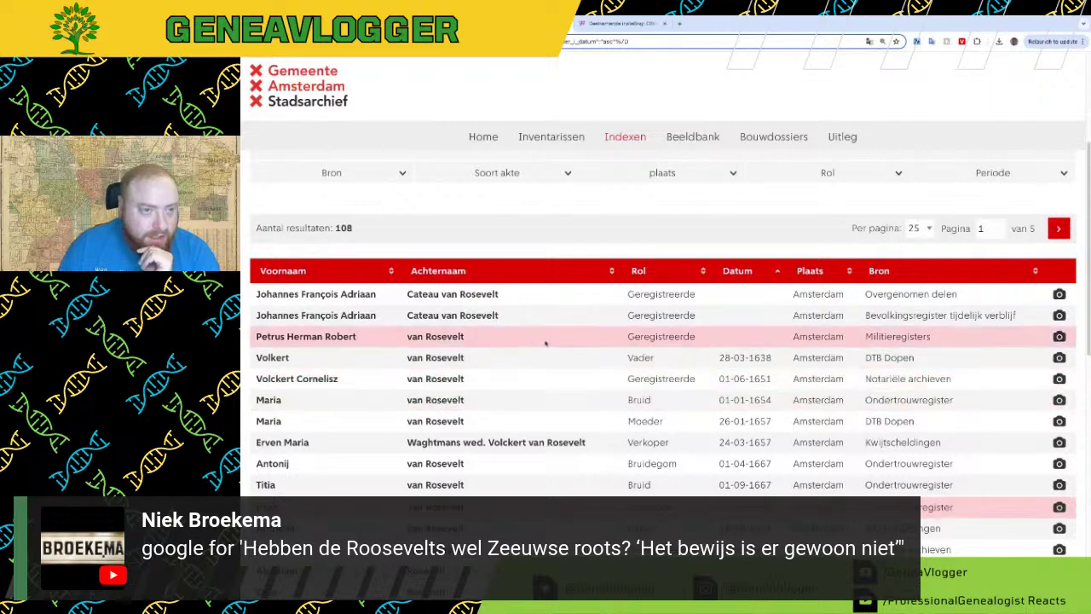
key(ctrl+shift+Tab)
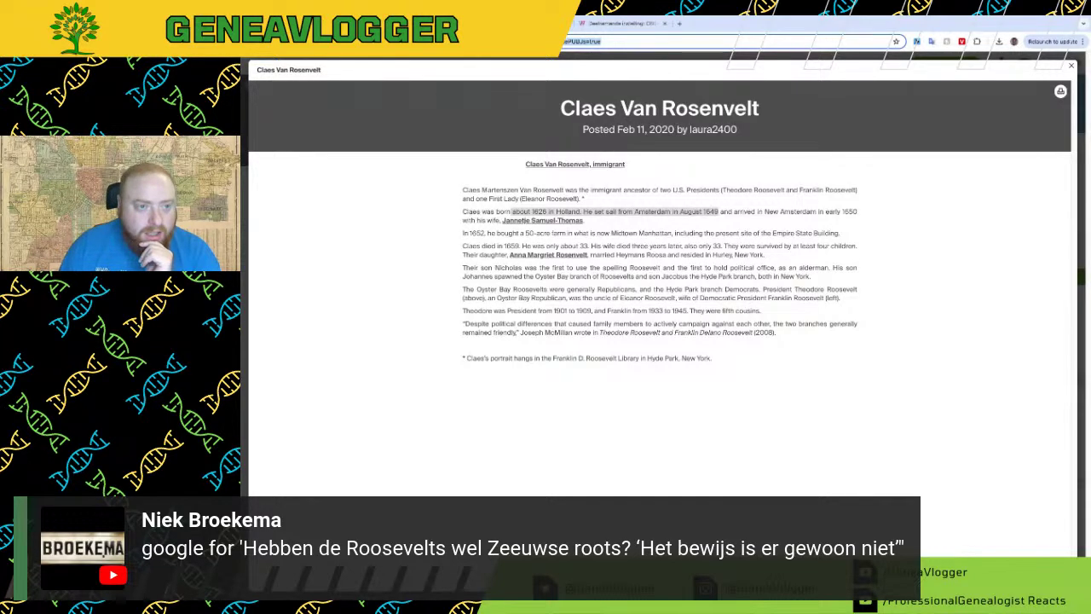
key(ctrl+Tab)
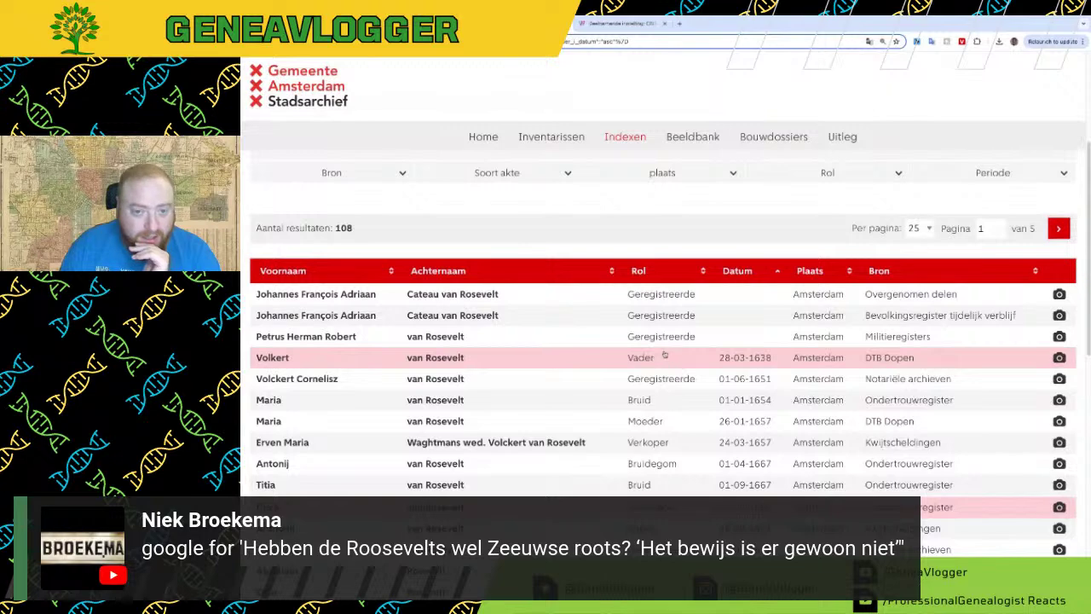
scroll(667, 353, up, 3)
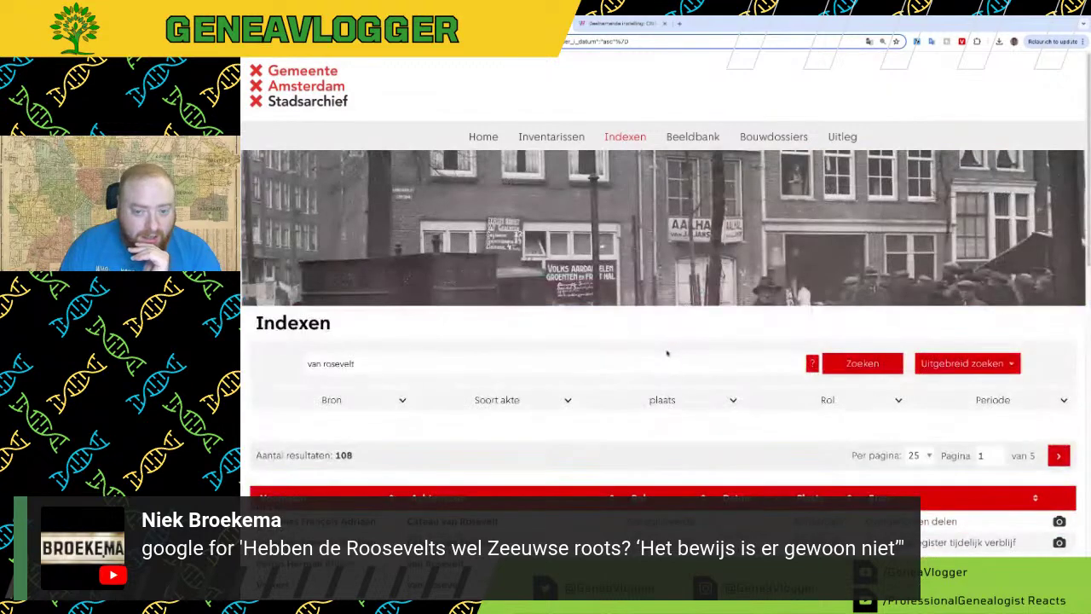
Step: Open the Amsterdam City Archives' Transkribus search from its home page and search the handwritten text transcriptions for "van rosevelt"
click(481, 135)
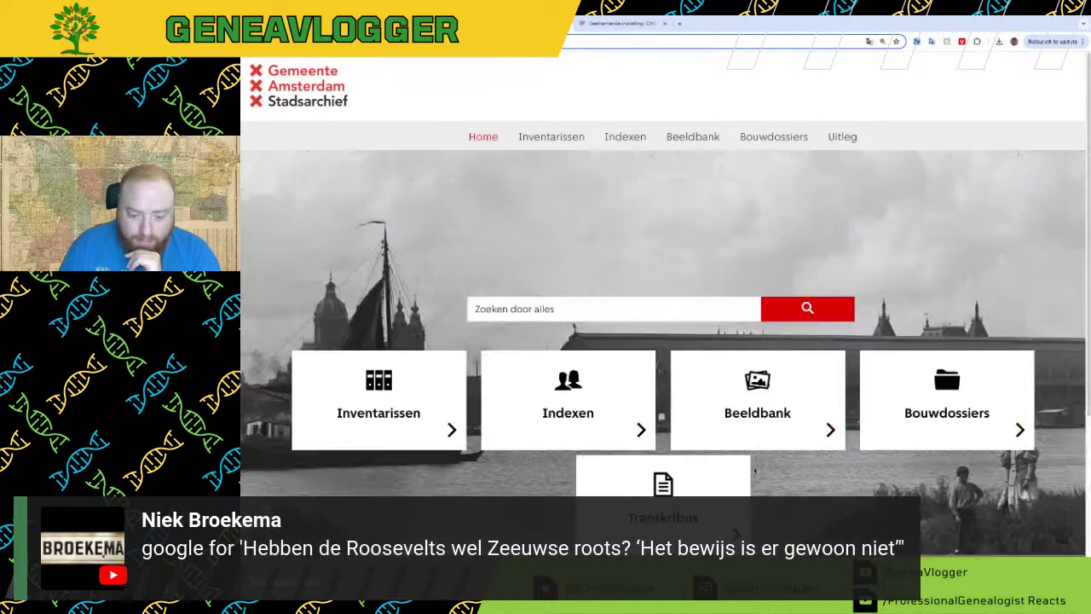
scroll(660, 376, down, 2)
click(661, 375)
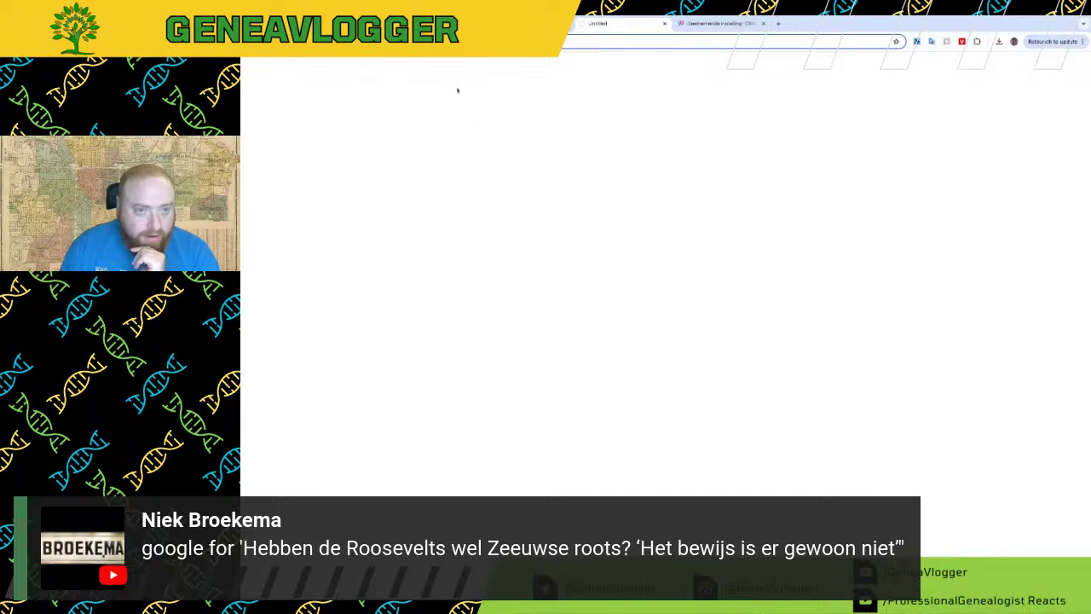
click(489, 331)
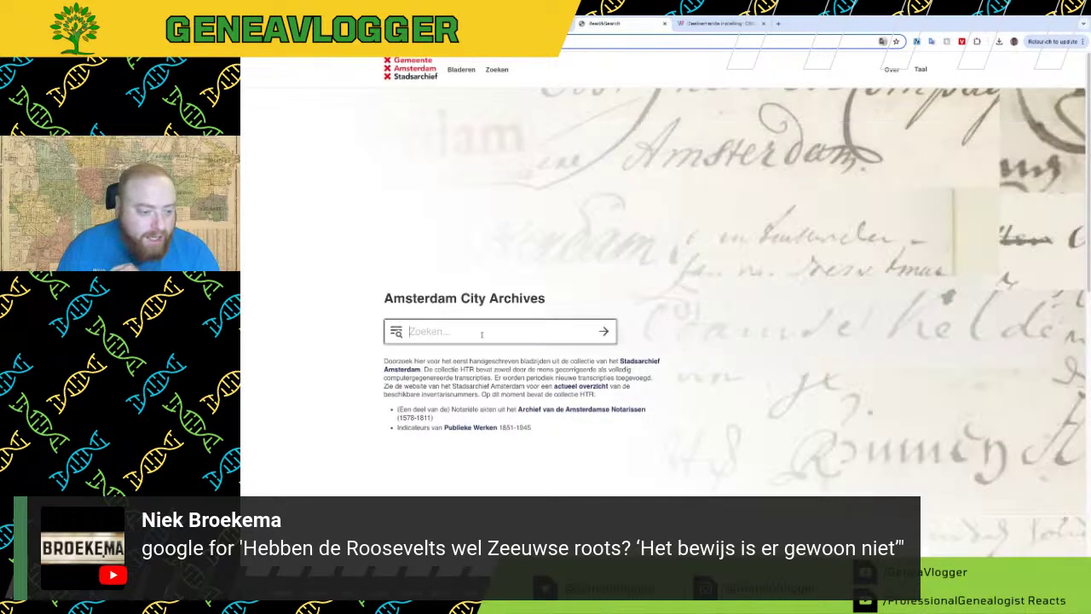
text(van rose)
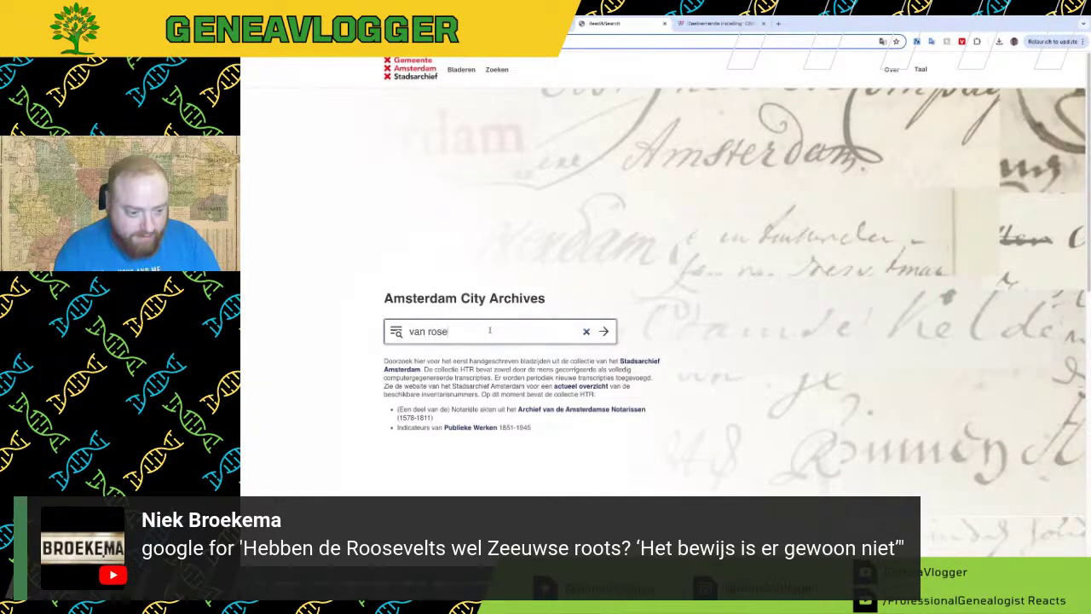
text(velt)
key(Return)
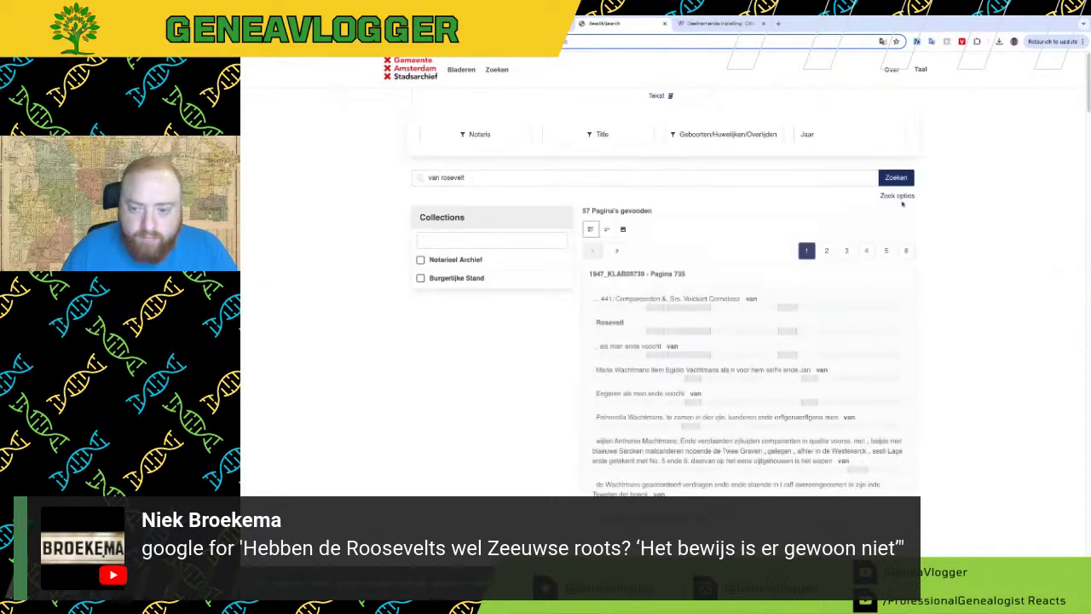
Step: Show the fuzzy search tolerance options and look through the transcription matches, starting with 1947_KLAB09739 page 735
click(901, 197)
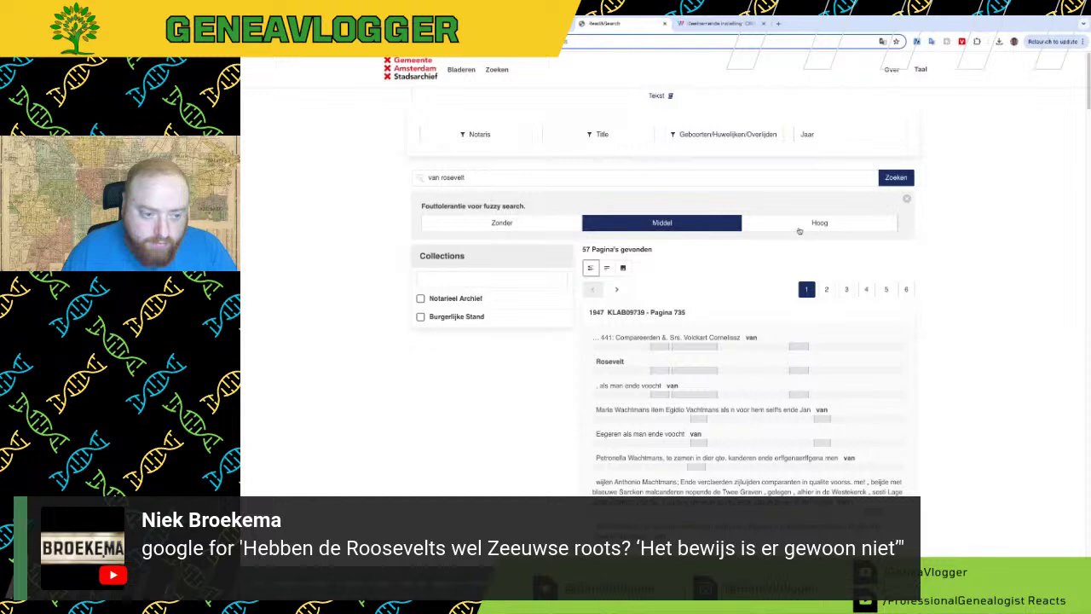
scroll(1022, 258, down, 1)
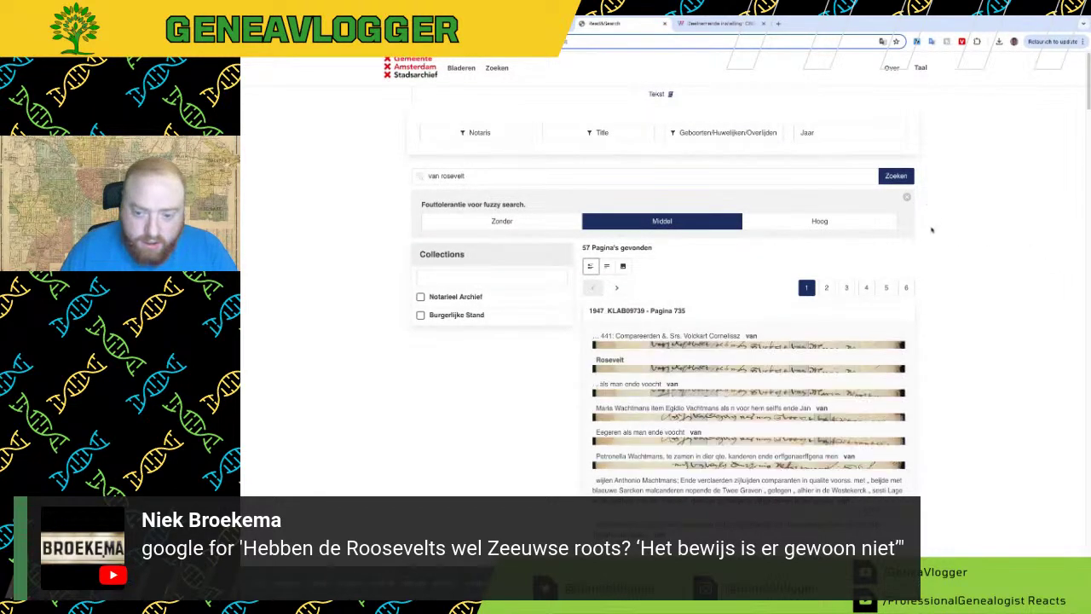
scroll(937, 234, down, 1)
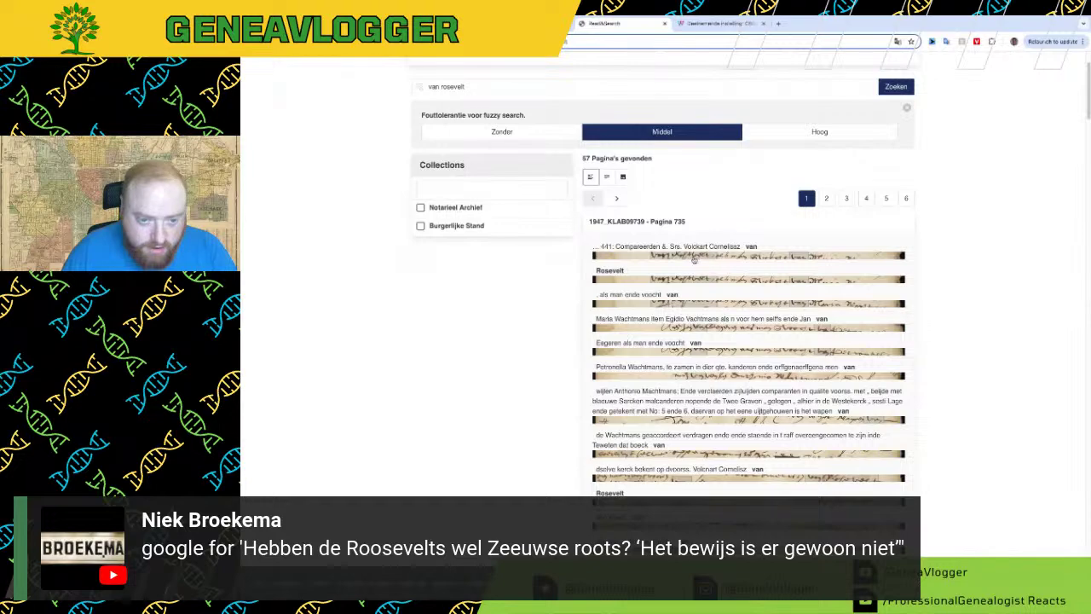
scroll(692, 259, down, 10)
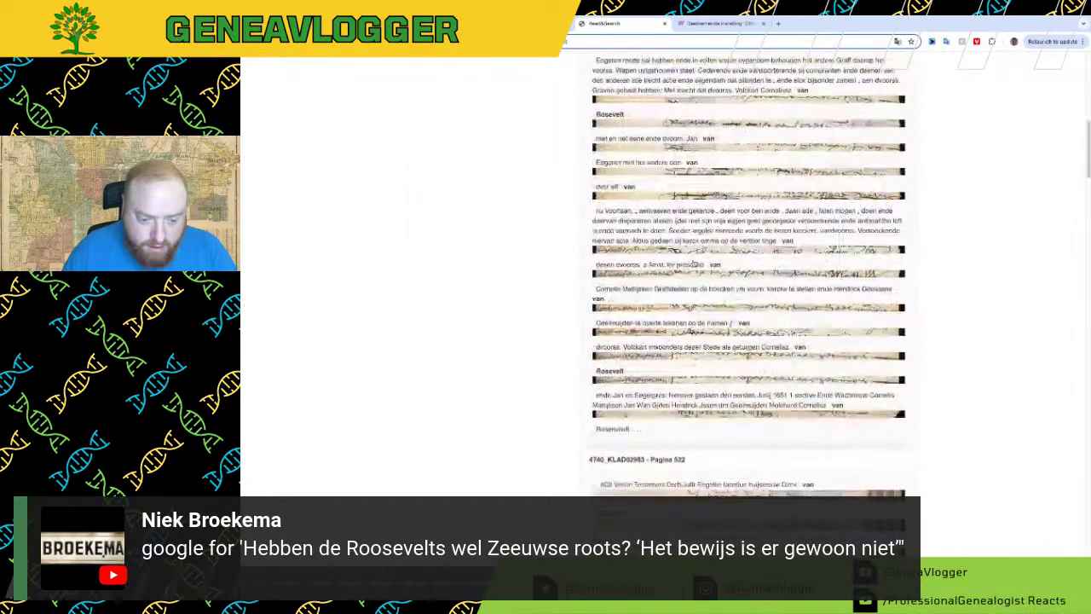
scroll(694, 266, up, 10)
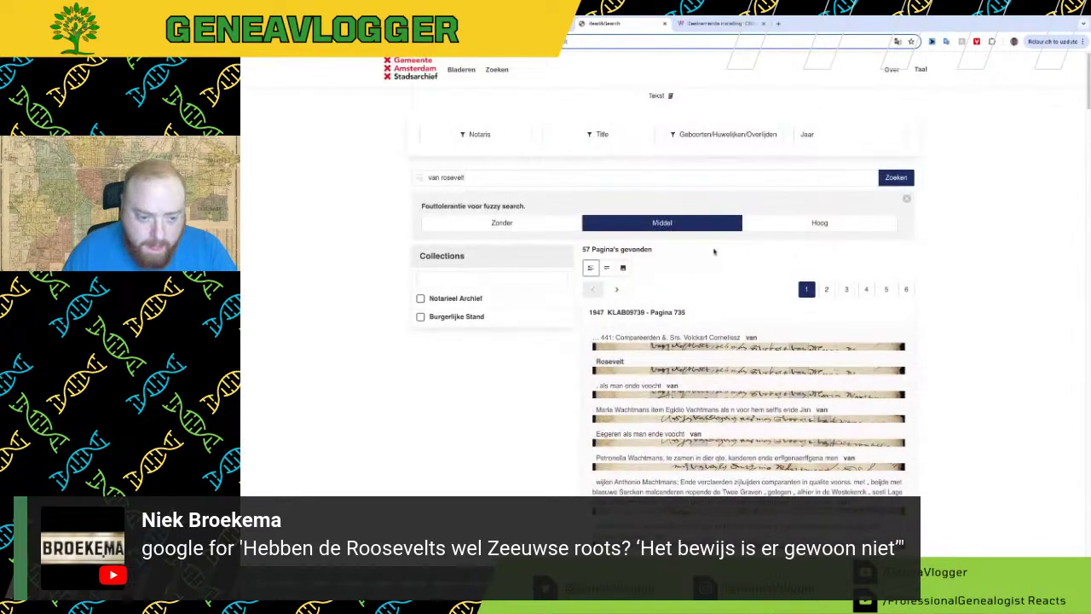
Step: Look through the first "van rosevelt" transcription matches as far as 1762_BUSA00634 page 3, and return to the match on 1947_KLAB09739 page 735
scroll(722, 264, down, 3)
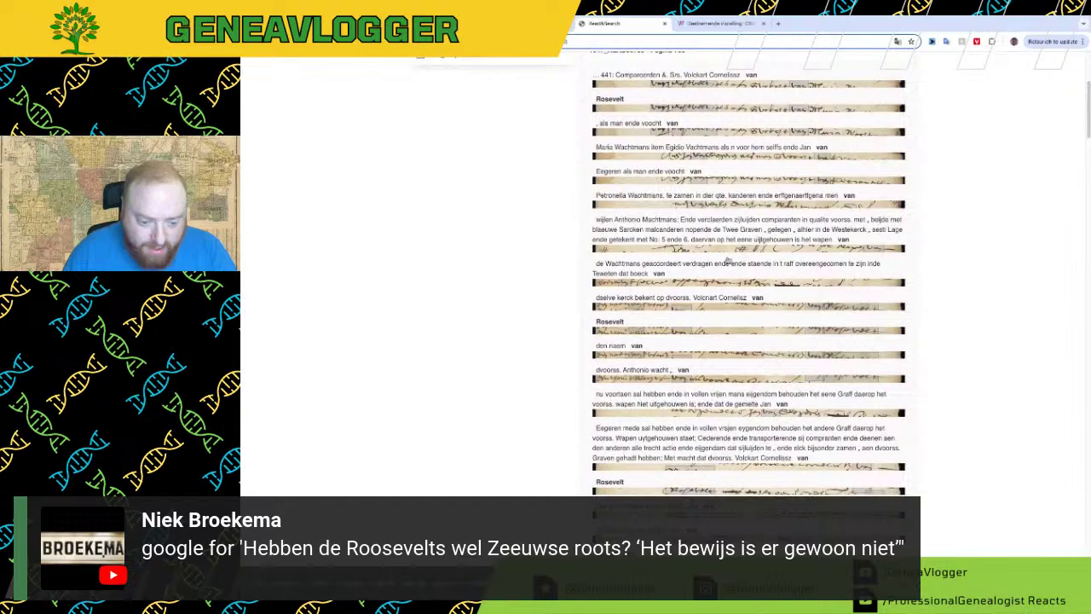
scroll(728, 259, down, 7)
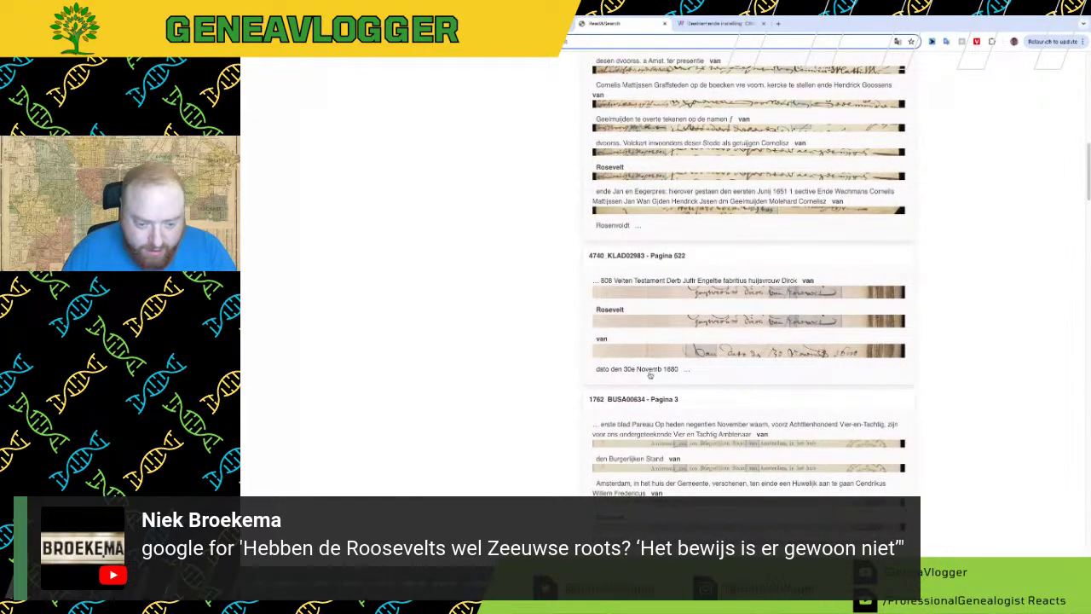
scroll(674, 372, up, 3)
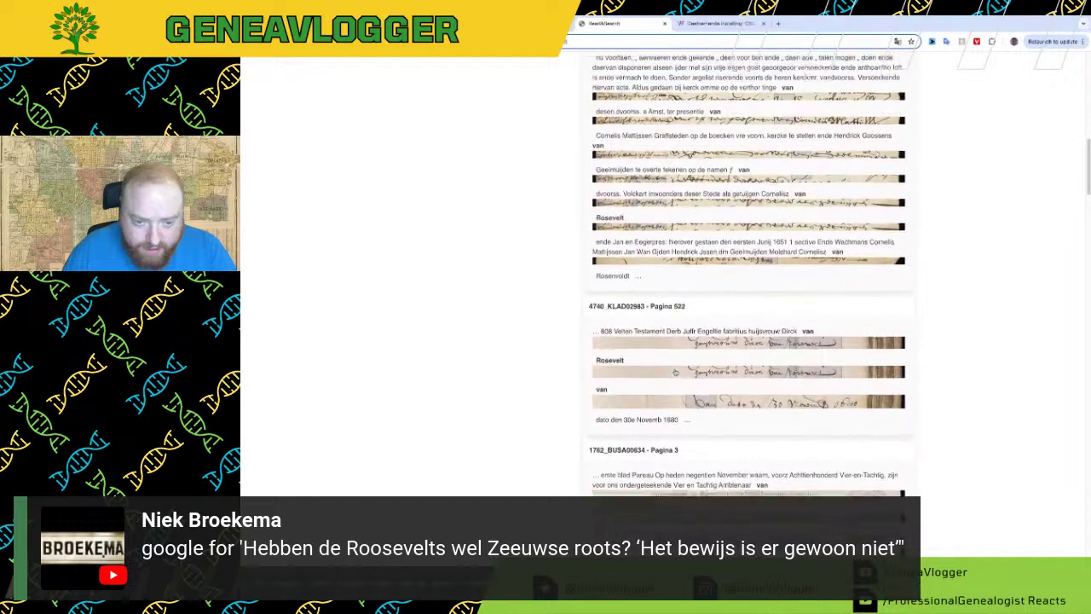
scroll(674, 372, up, 4)
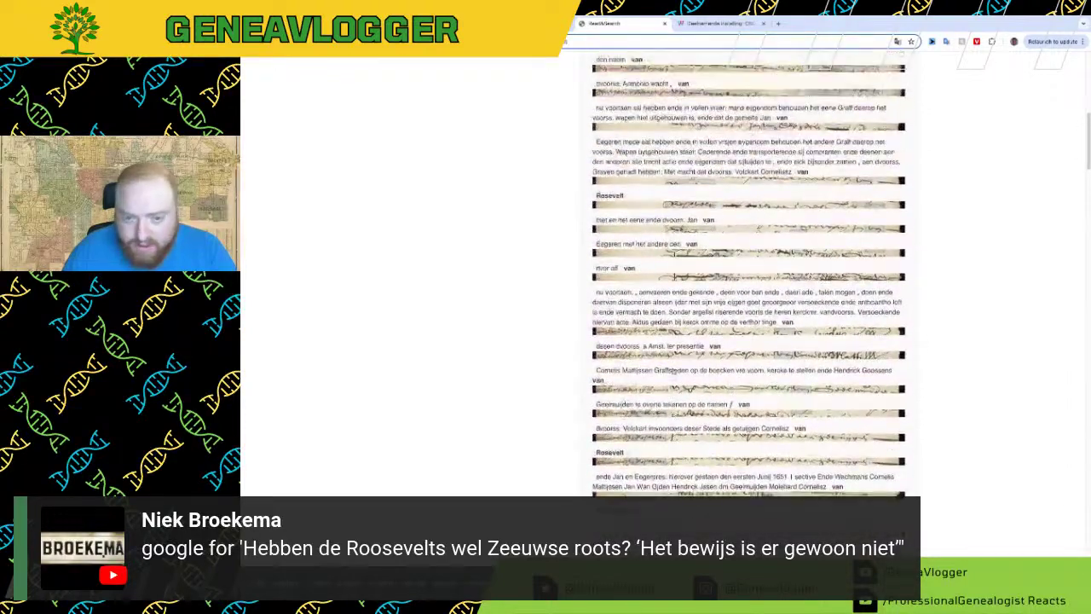
scroll(670, 373, up, 3)
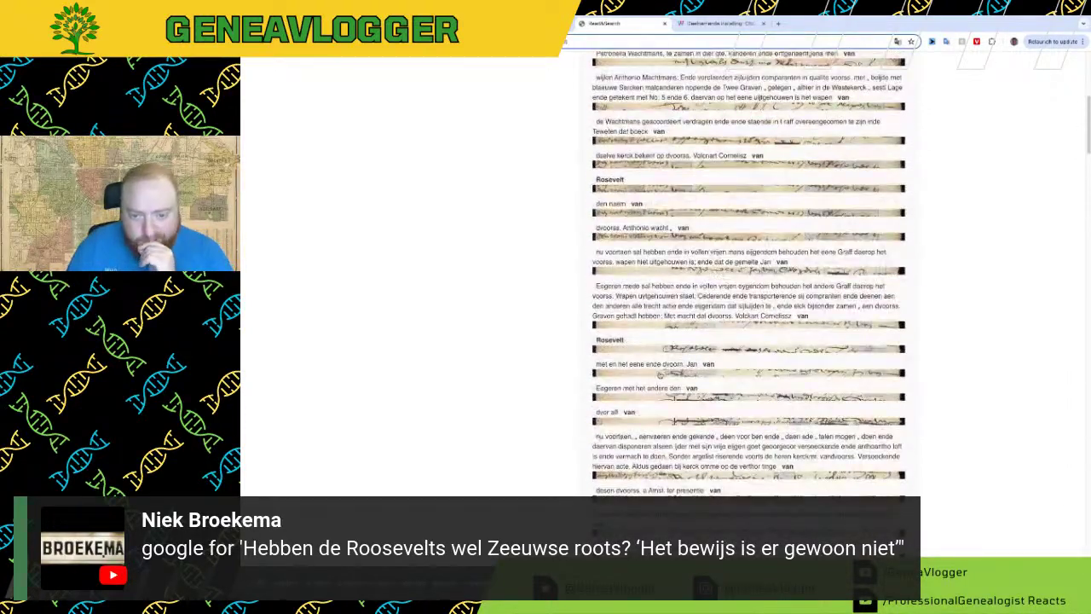
scroll(656, 373, up, 5)
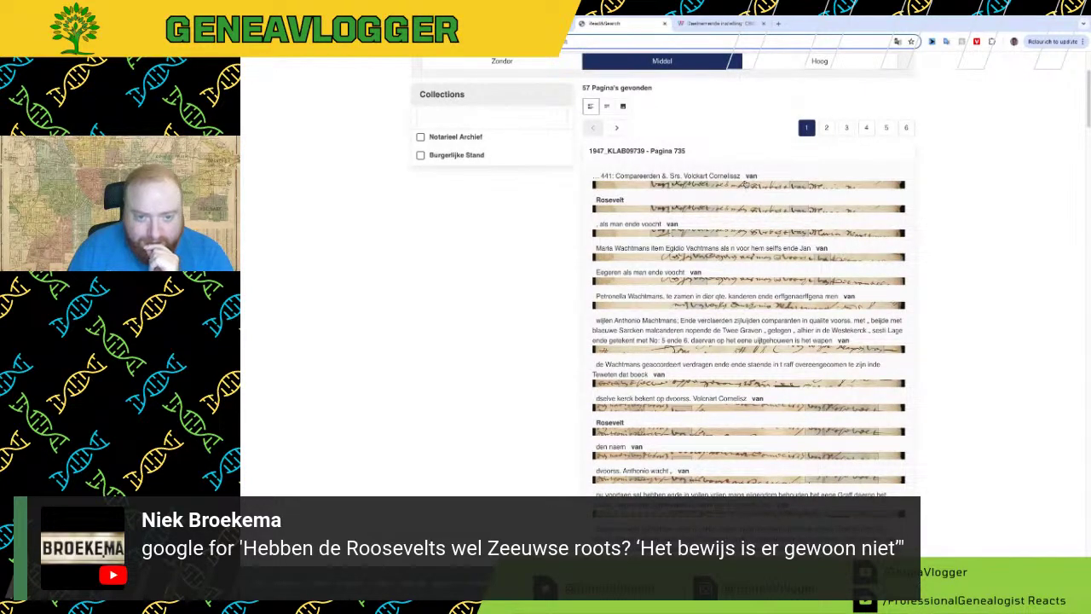
Step: Open the scan of 1947_KLAB09739 page 735 and read its transcription beside the highlighted handwriting
click(747, 183)
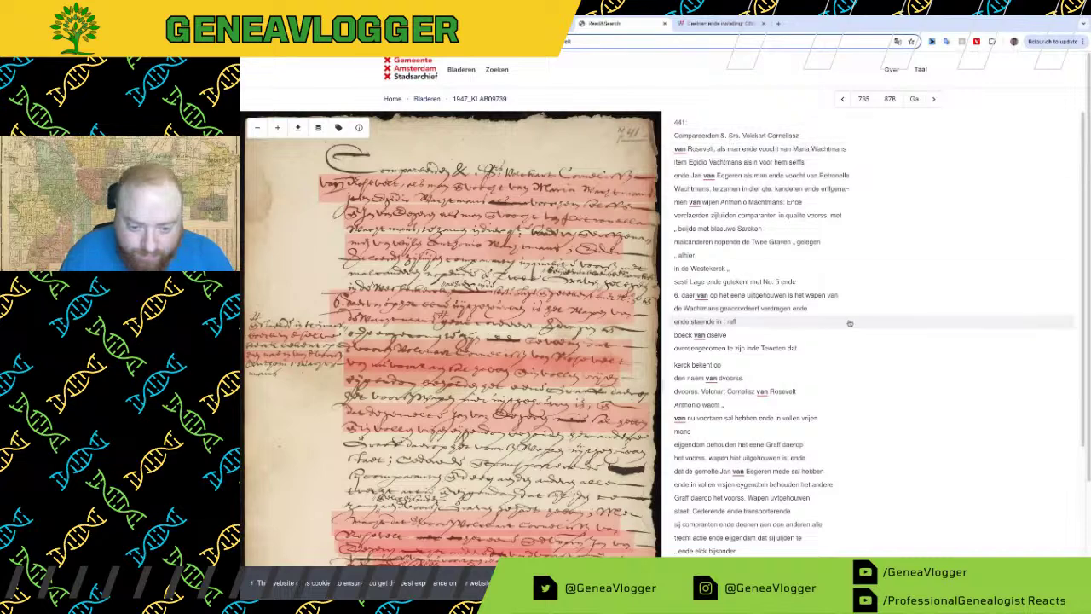
scroll(850, 324, down, 4)
scroll(850, 324, up, 3)
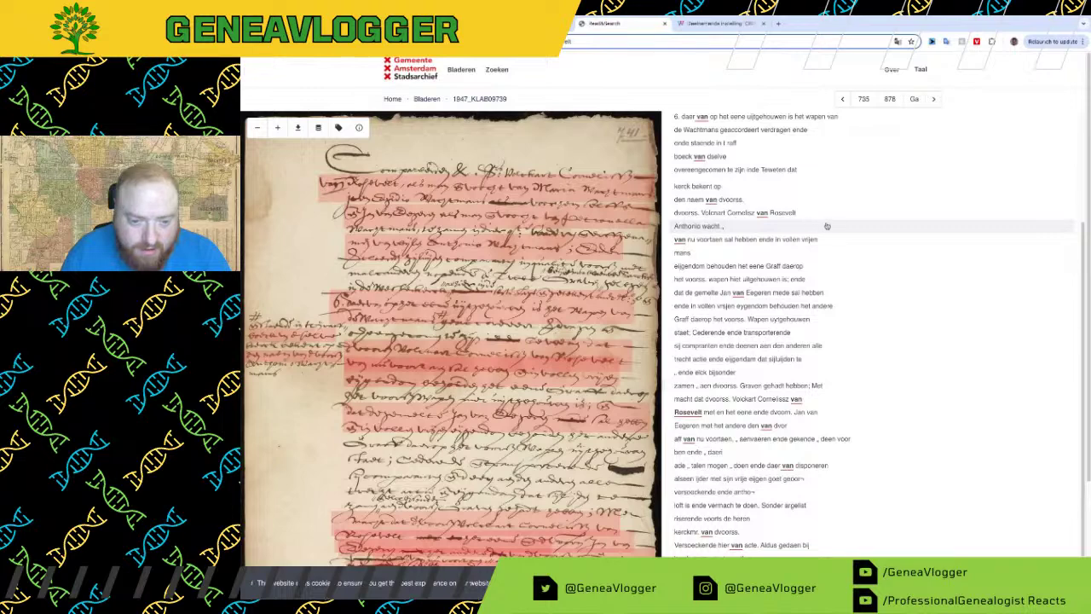
Step: Switch to Ancestry, close the immigrant's story, and show the details of his potential father
click(530, 24)
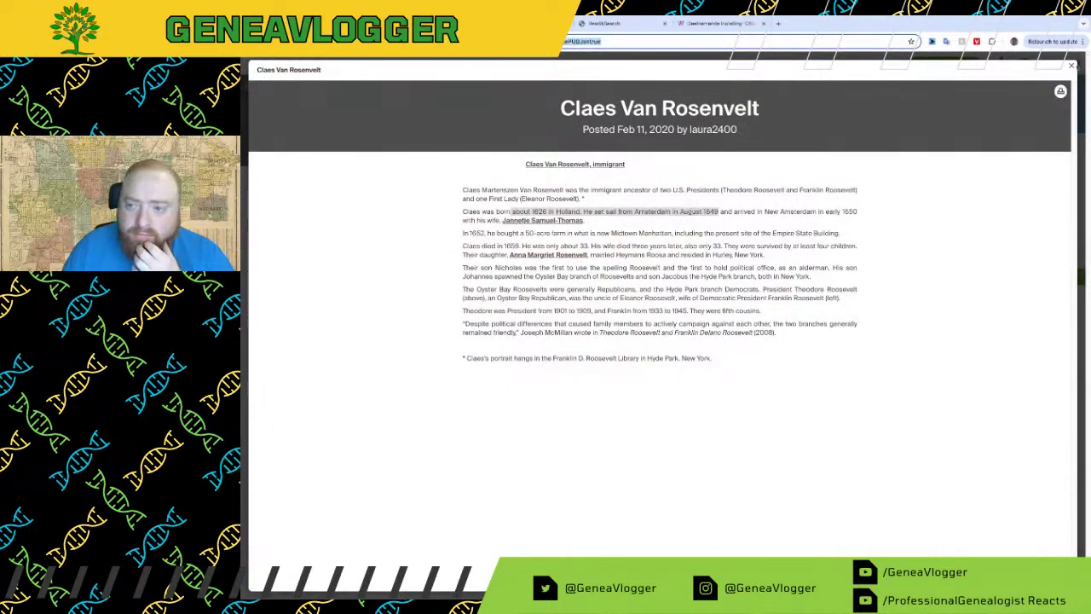
click(1071, 65)
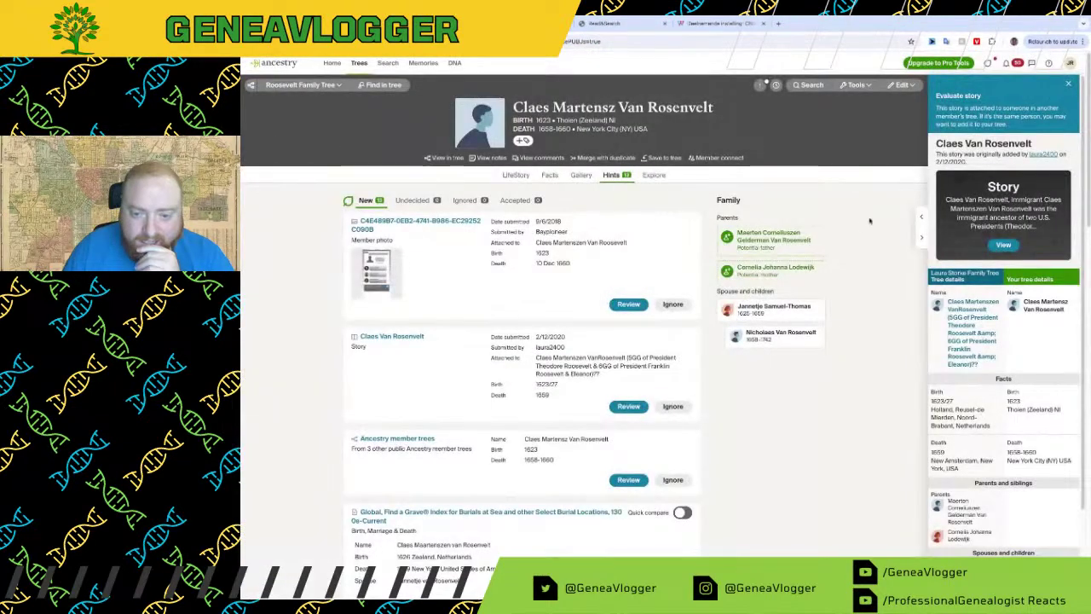
click(779, 249)
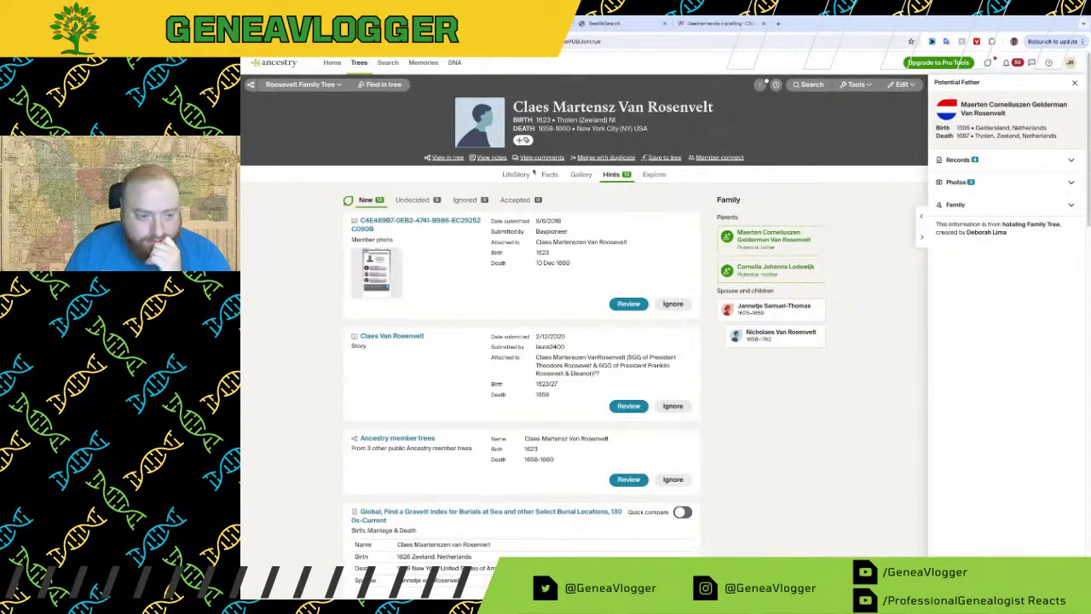
Step: Review the immigrant's member trees hint, open his profile in the Camp Family Tree, and examine its facts and sources
click(628, 479)
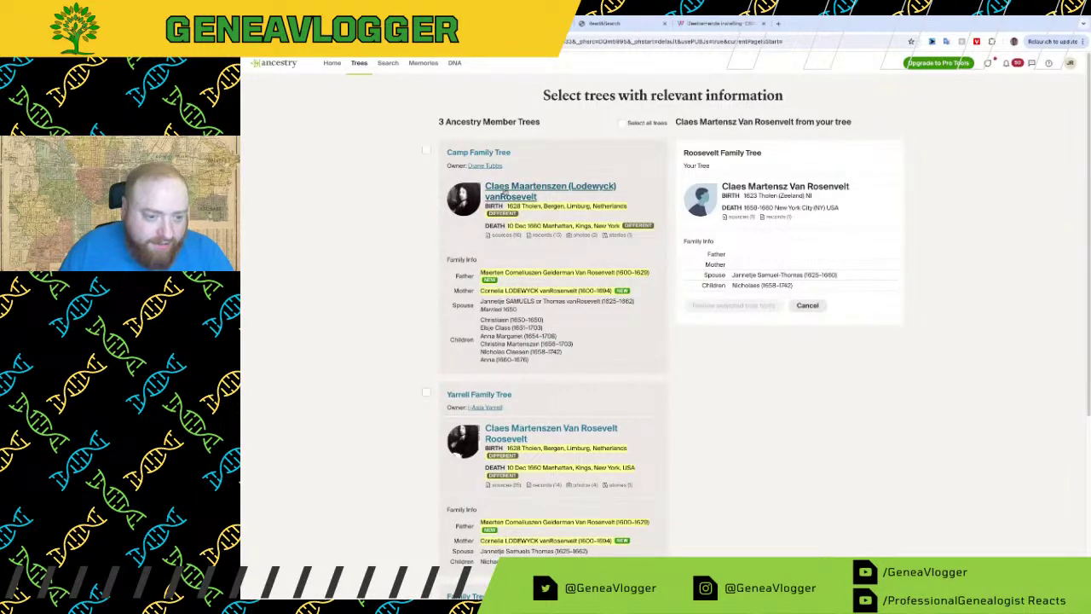
click(504, 191)
scroll(665, 340, down, 3)
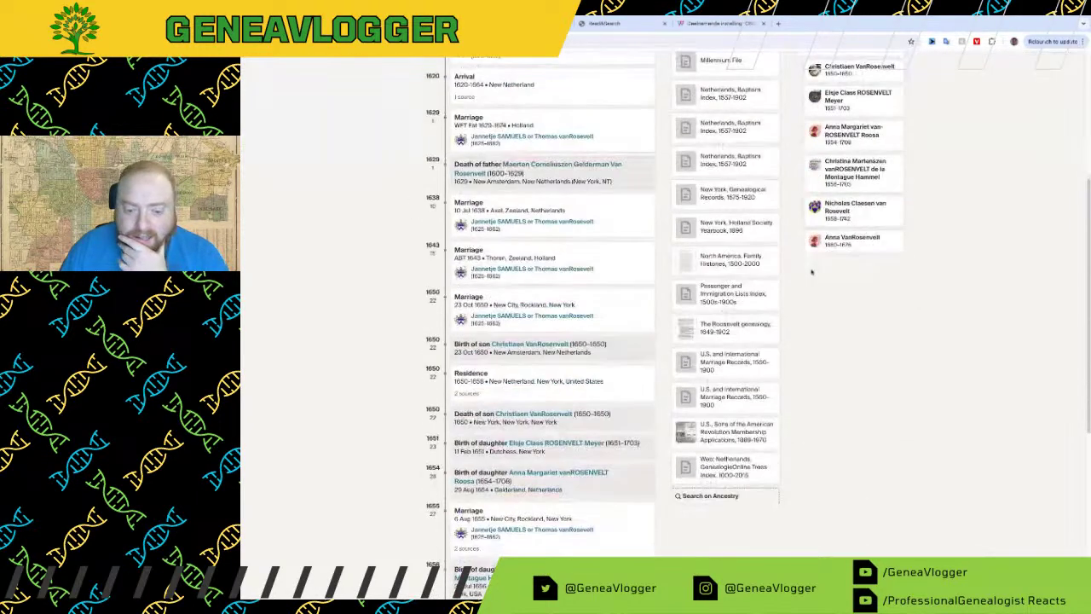
scroll(664, 341, up, 3)
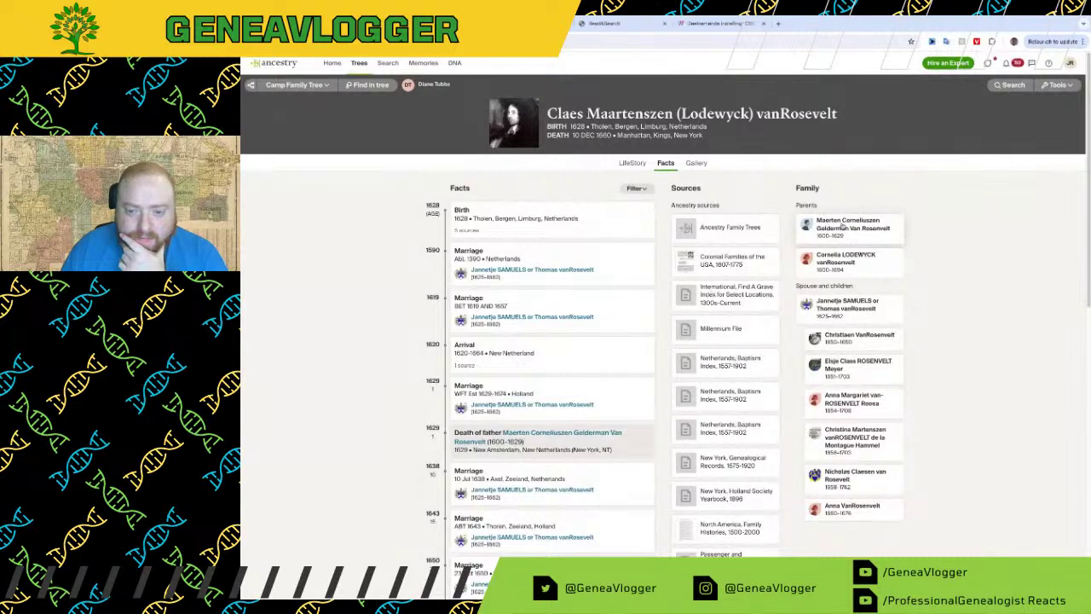
Step: Check the profiles of the immigrant's father and mother in the Camp Family Tree
click(841, 227)
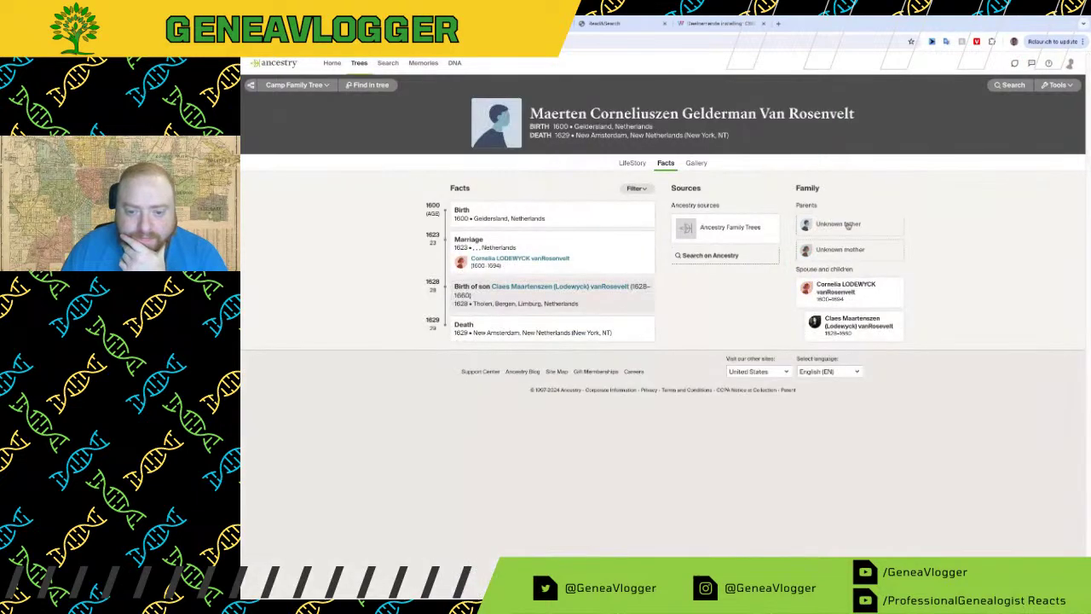
click(841, 295)
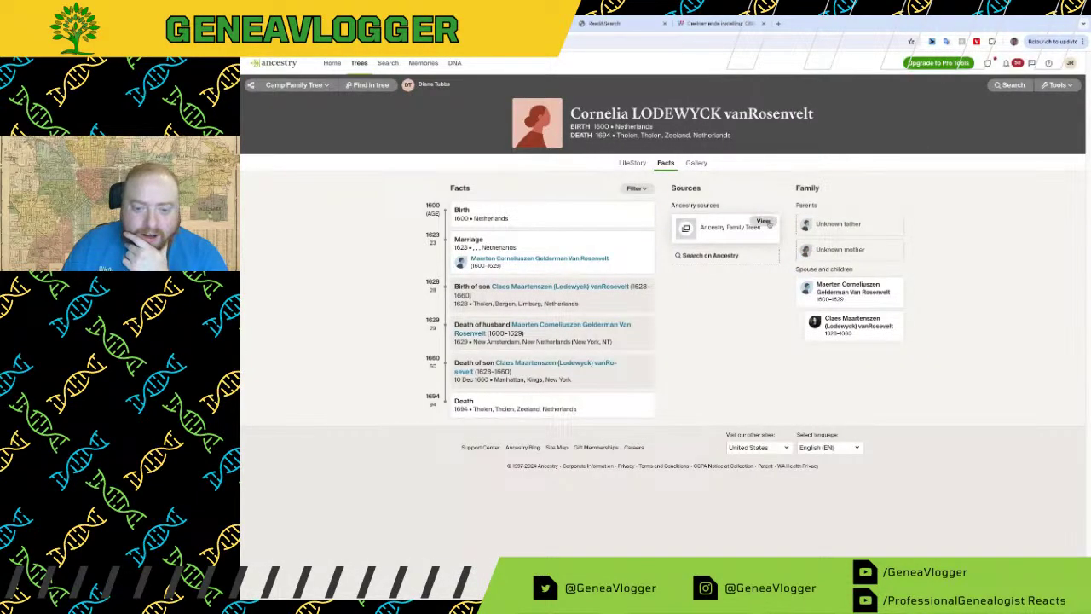
Step: Follow the mother's Ancestry Family Trees source citation to her profile in the Sowders Family Tree
click(768, 223)
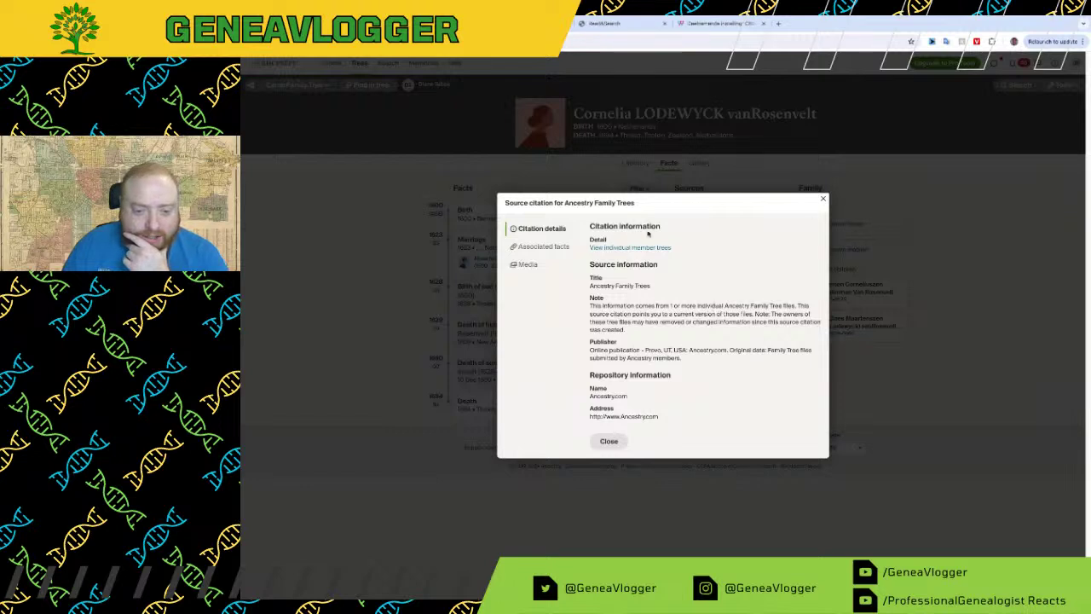
click(628, 246)
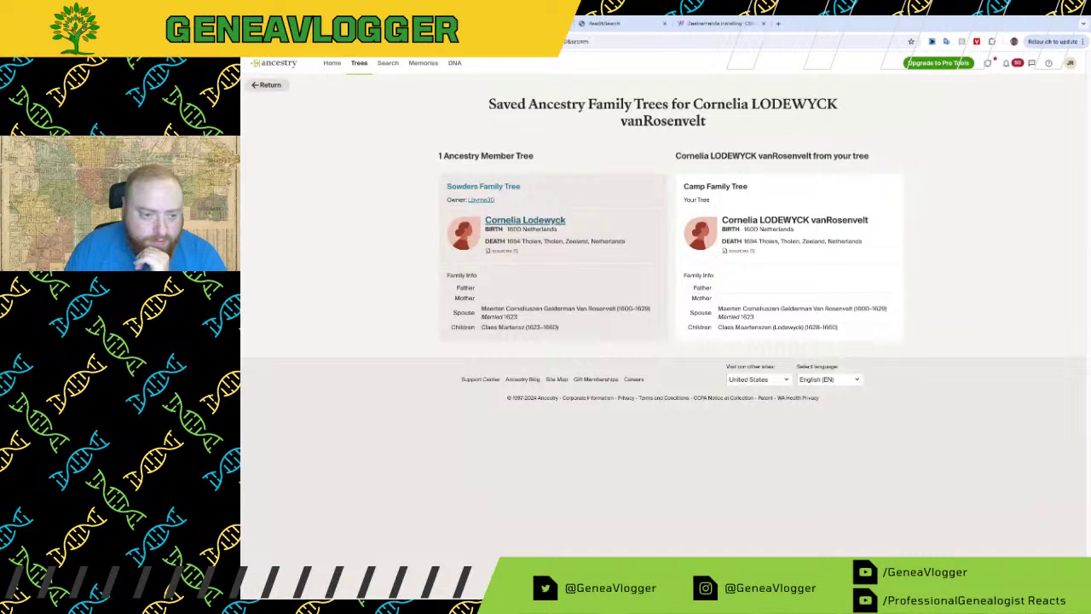
click(525, 221)
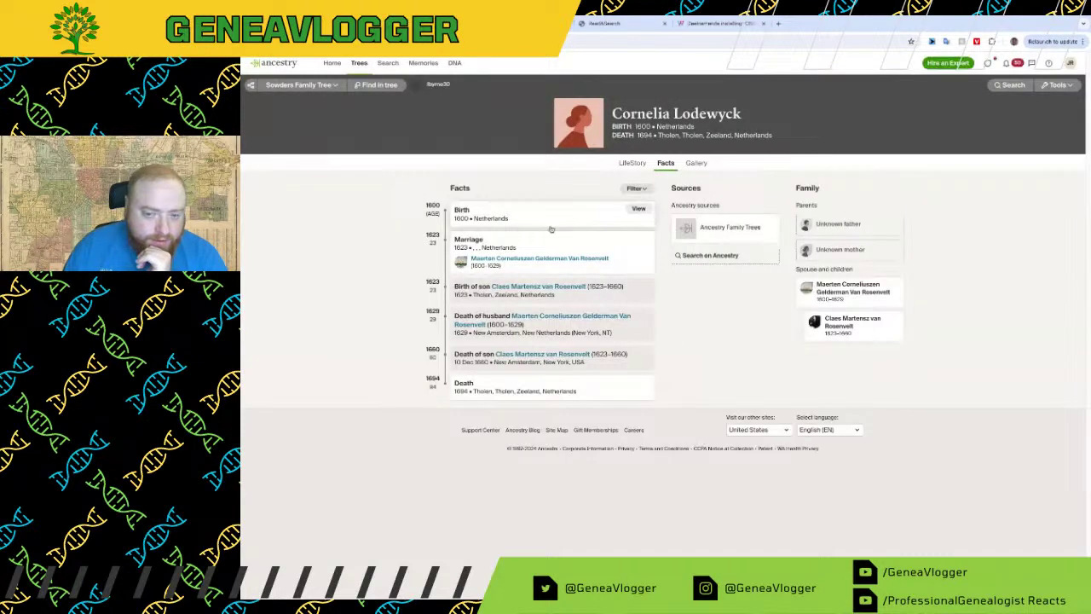
Step: Open her husband's profile in the Sowders Family Tree and highlight his death date and place
click(842, 294)
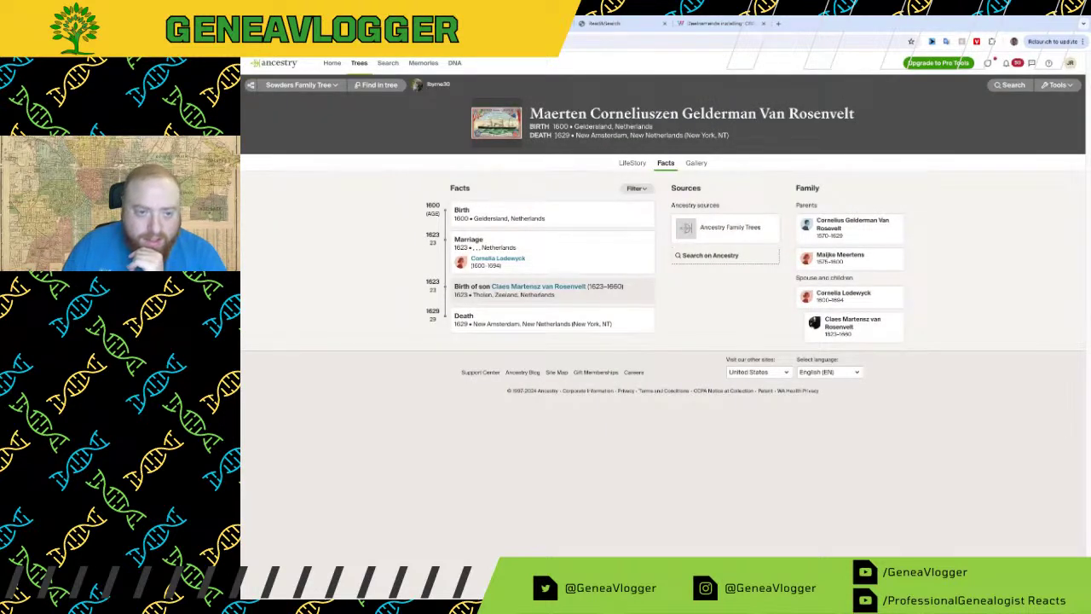
drag(555, 135, 727, 136)
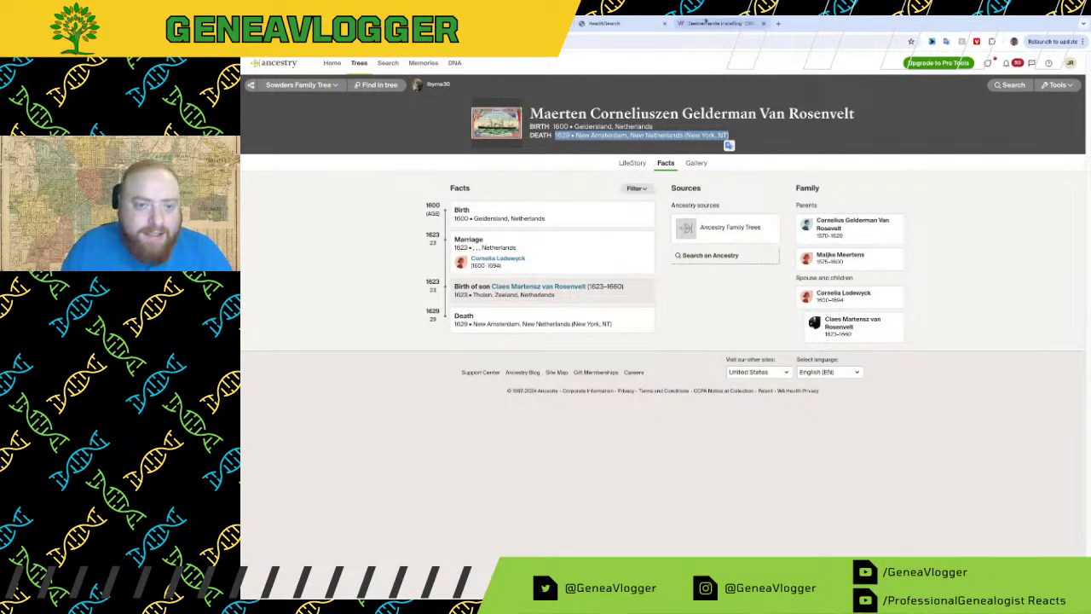
Step: Close the participating institutions page and return from the page 735 scan to the "van rosevelt" transcription results
click(715, 23)
click(764, 25)
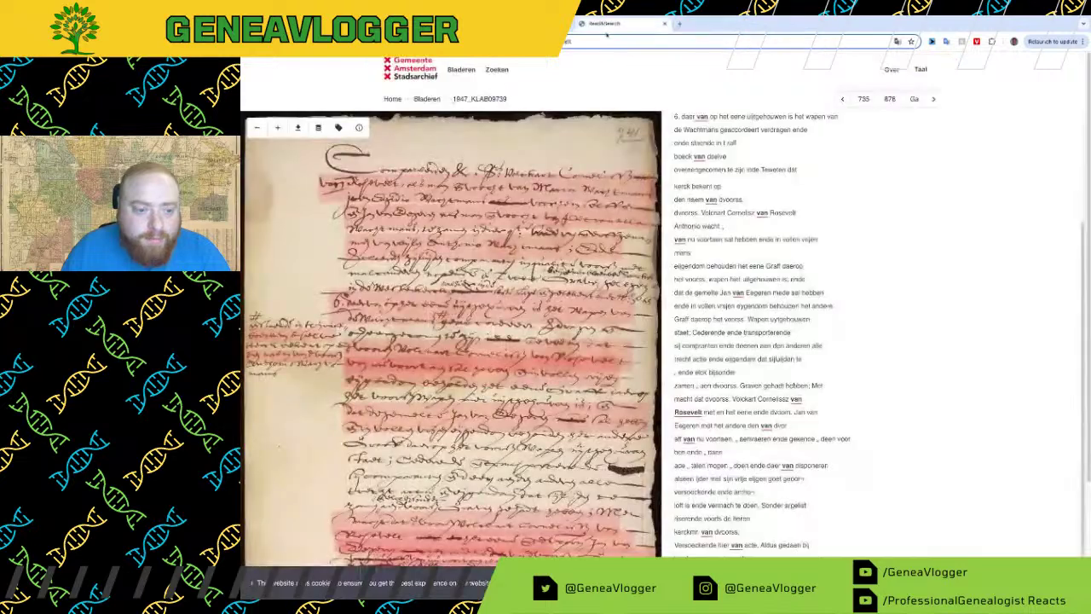
key(alt+Left)
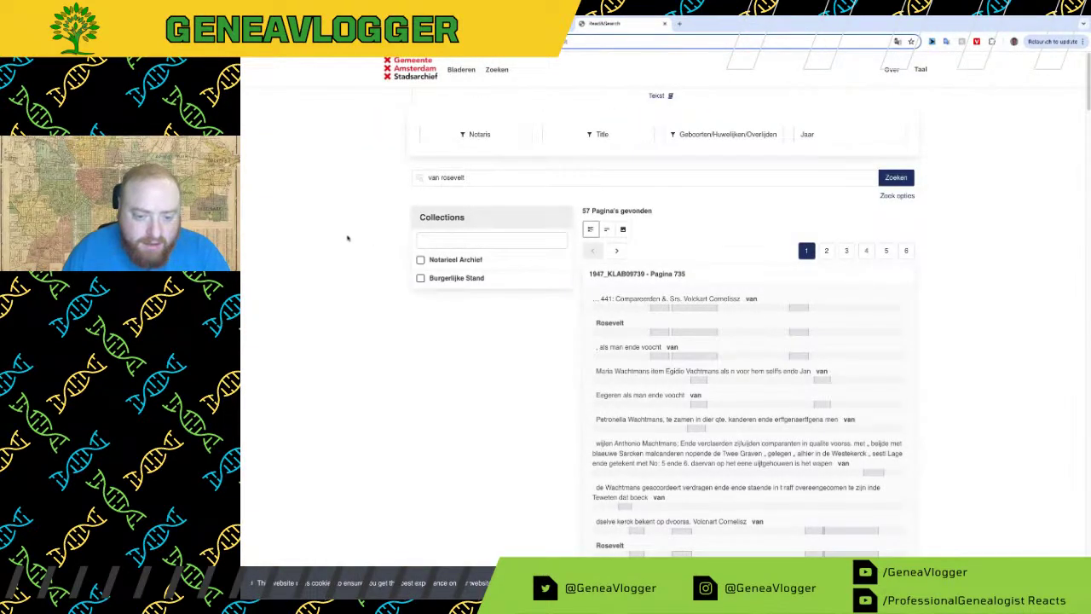
Step: Switch to the WieWasWie results for "Van Rosenvelt", collapse the 30-04-1667 notarial record, and review the list of documents
click(533, 24)
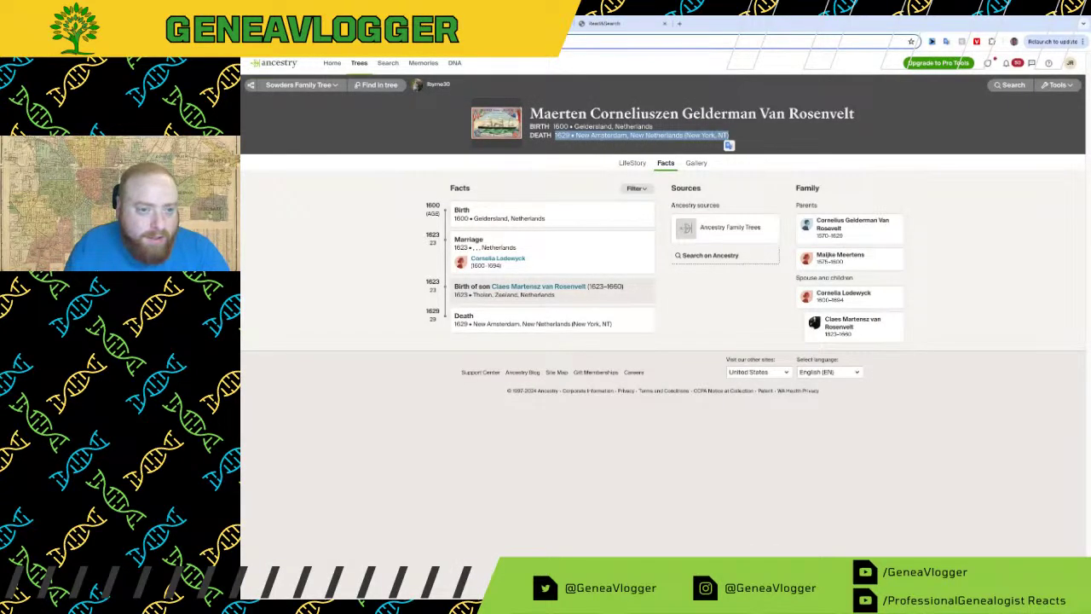
click(435, 23)
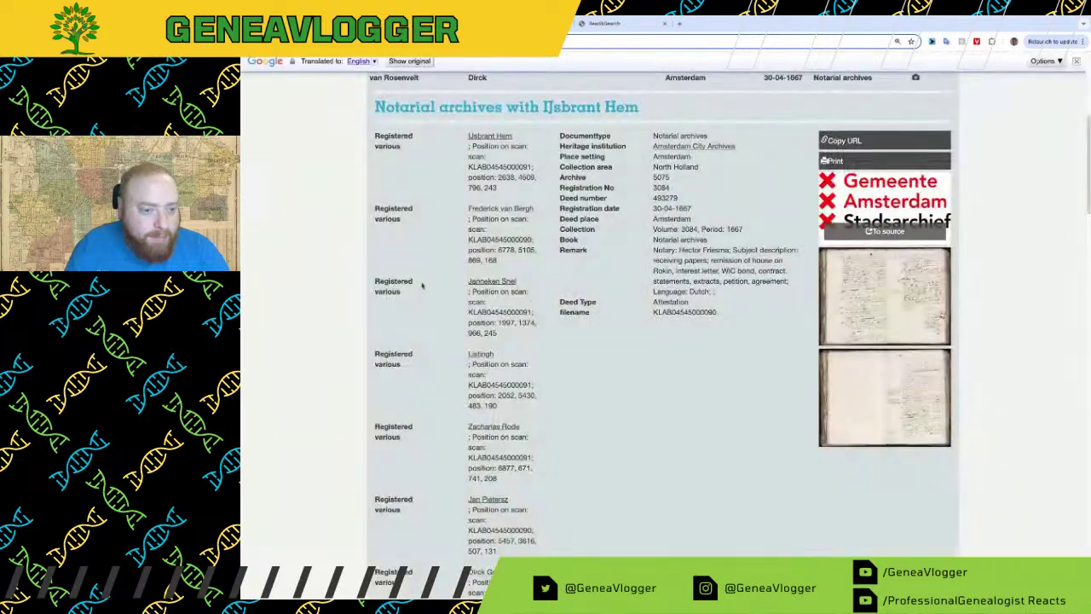
scroll(421, 285, up, 5)
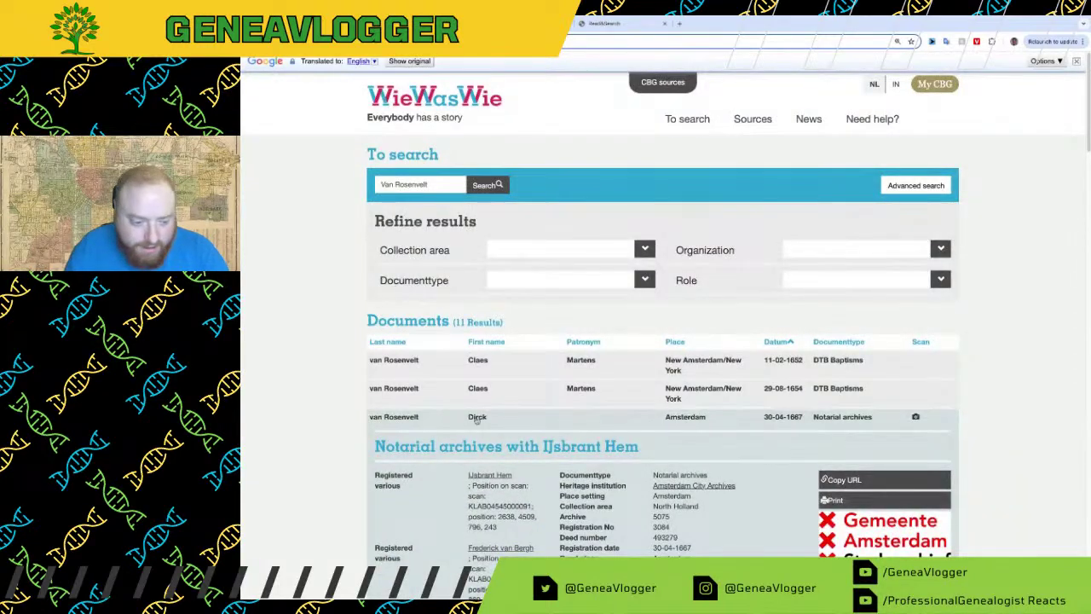
click(514, 420)
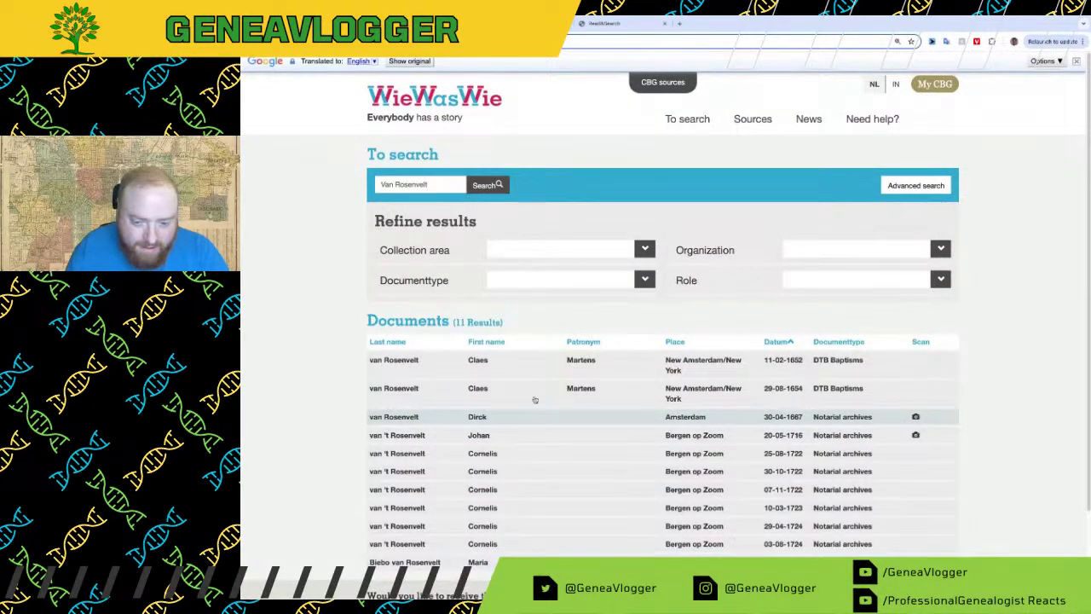
scroll(620, 444, down, 1)
scroll(619, 444, up, 1)
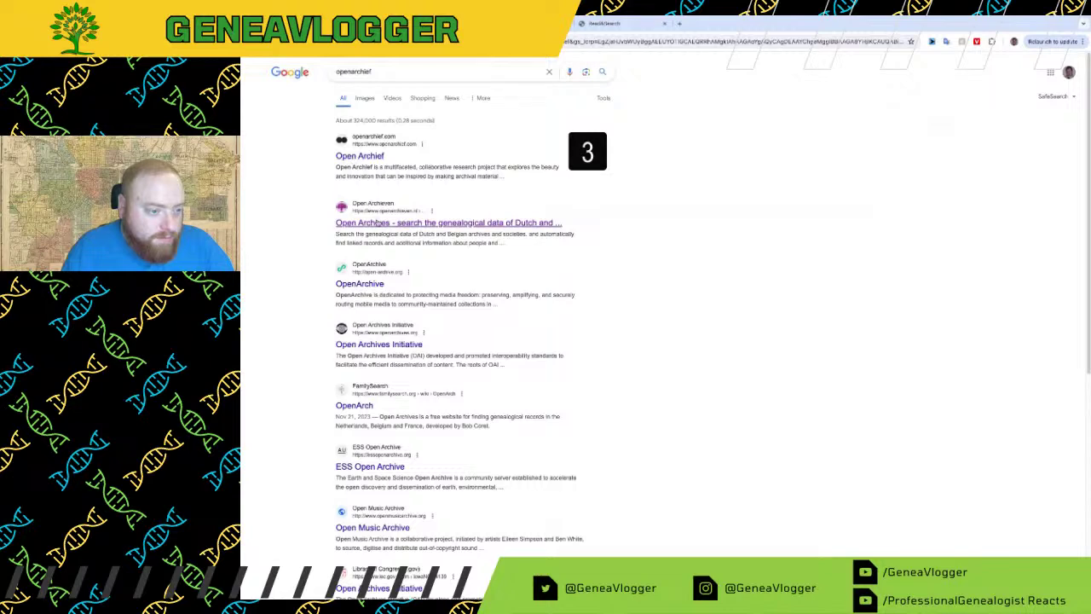
Step: Open the Open Archives site from the Google results, search it for "van rosevelt", and sort the results by date
click(375, 223)
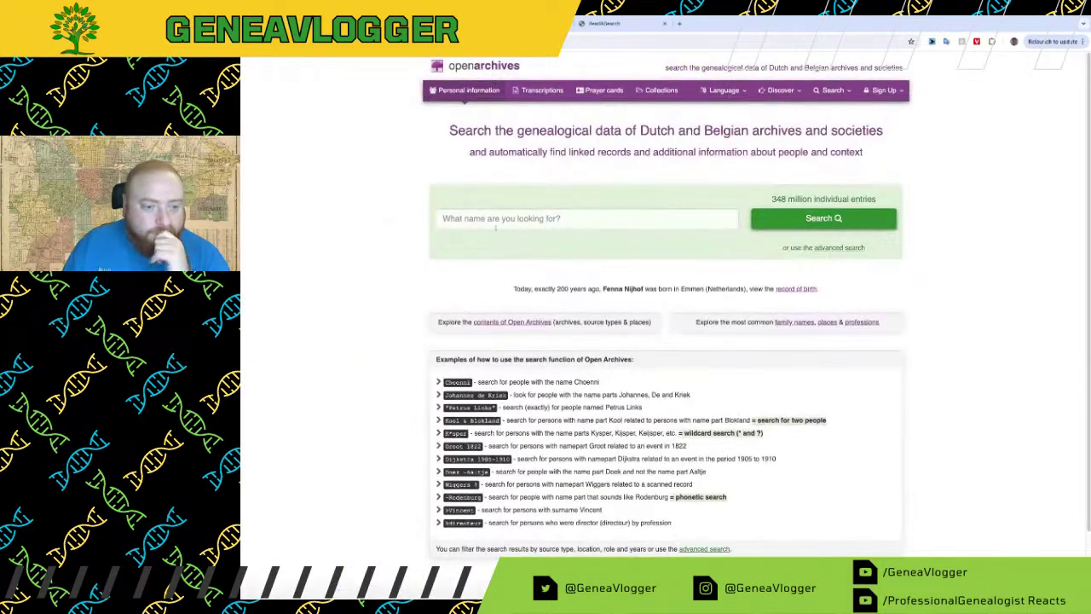
text(Van rosevelt)
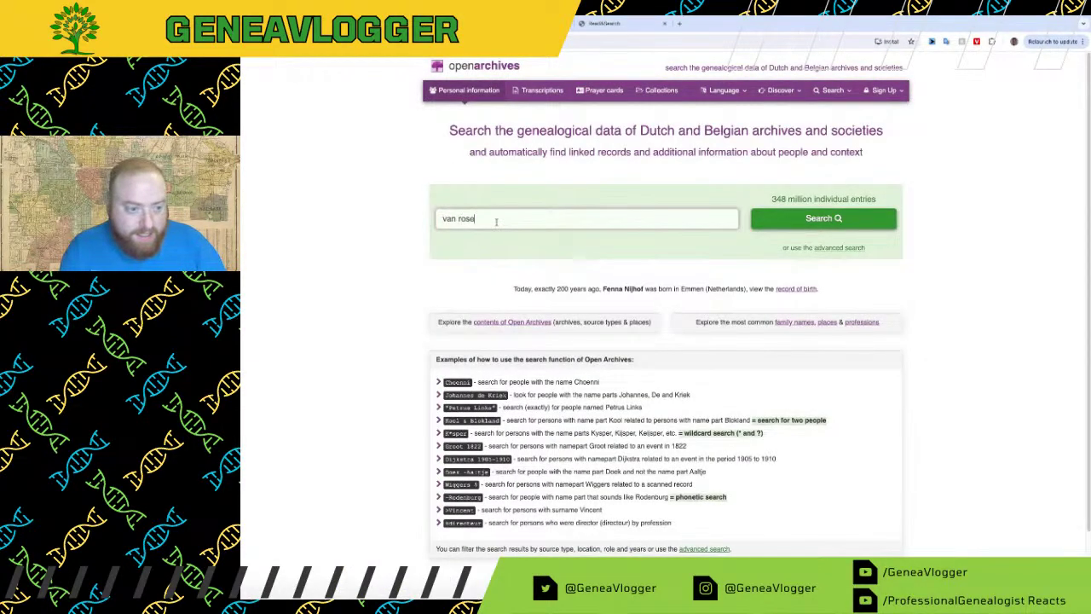
key(Return)
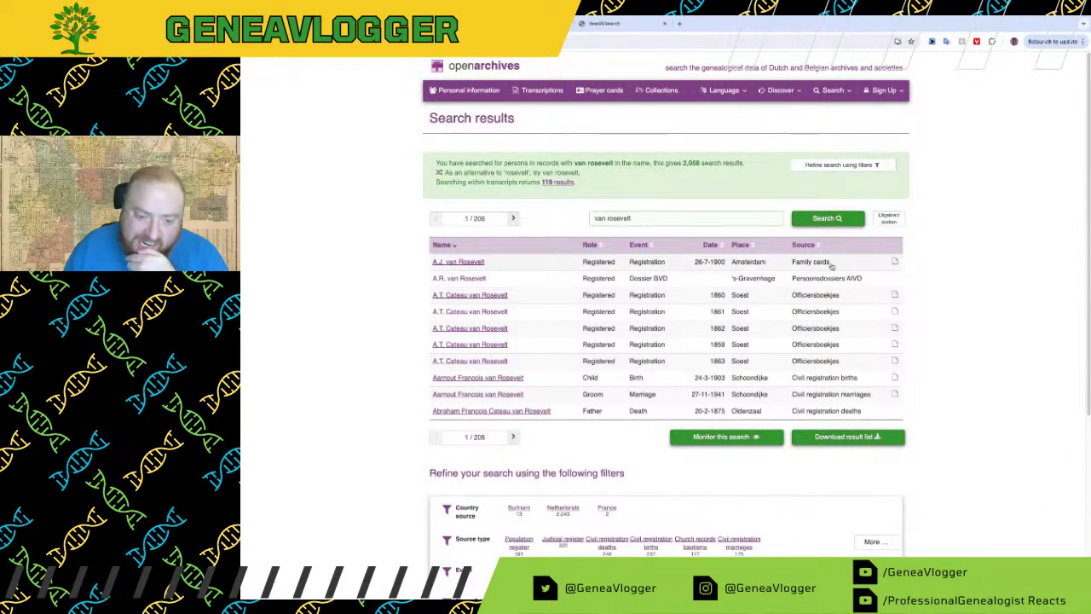
click(712, 244)
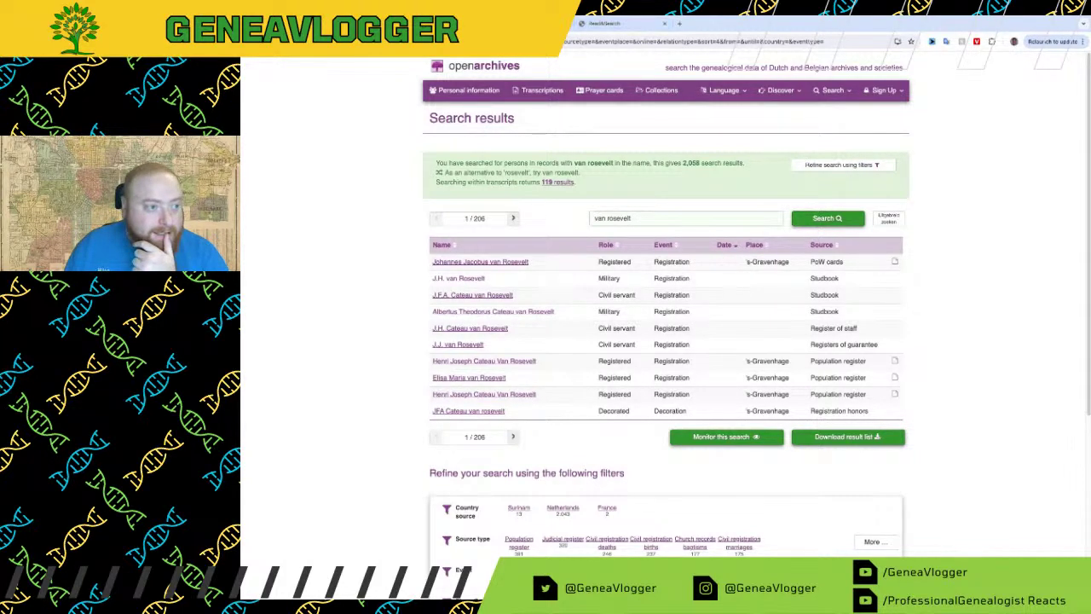
Step: Copy "Cornelius" from the father's name on Ancestry and search Open Archives for "Cornelius van rosevelt"
key(alt+Tab)
click(744, 206)
drag(590, 114, 654, 114)
key(ctrl+c)
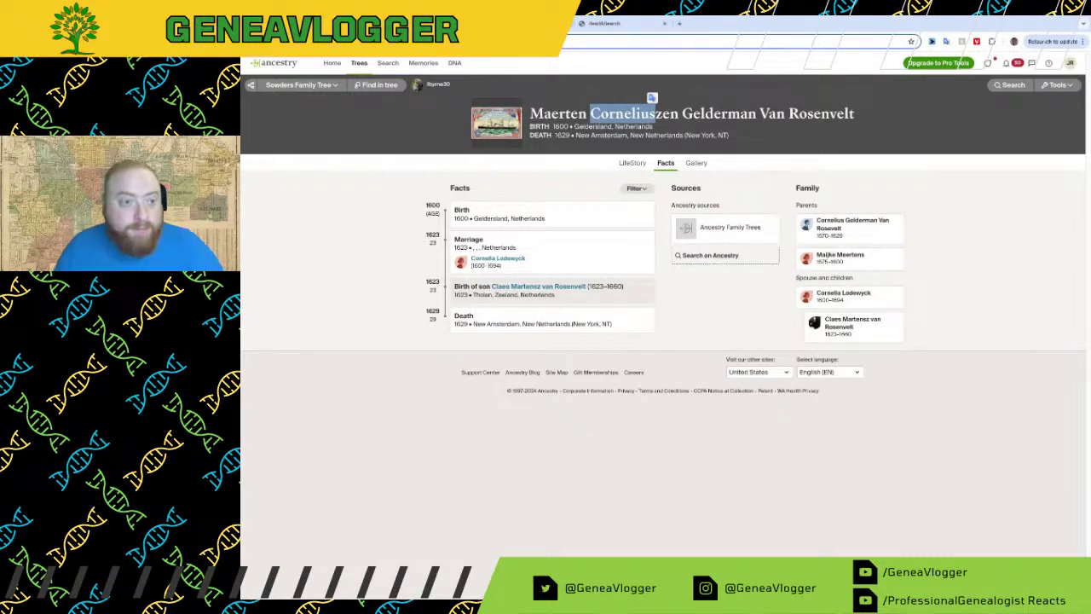
key(alt+Tab)
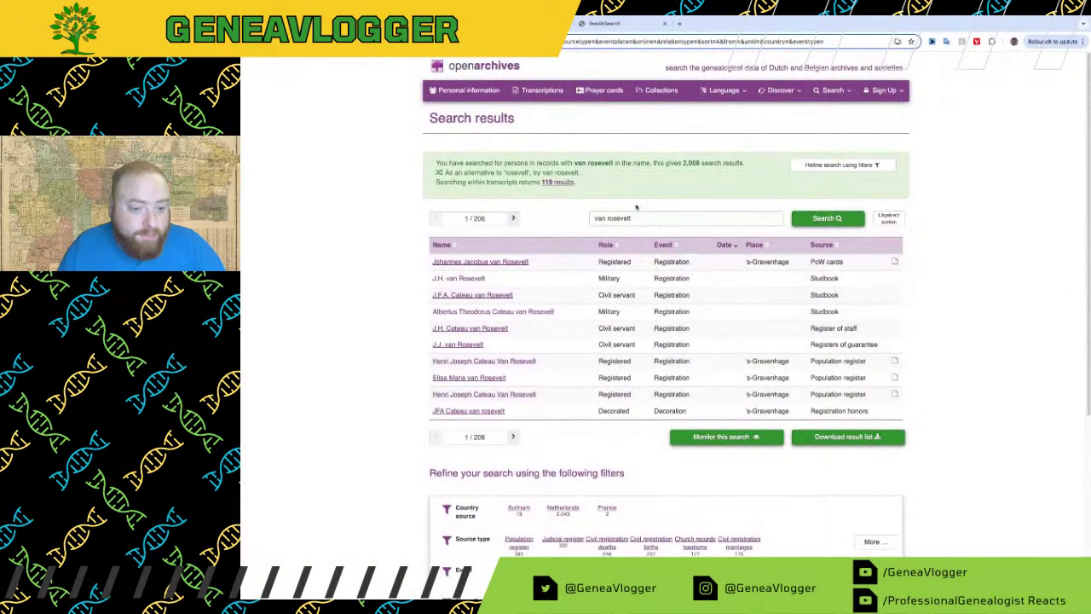
click(595, 219)
key(ctrl+v)
key(Return)
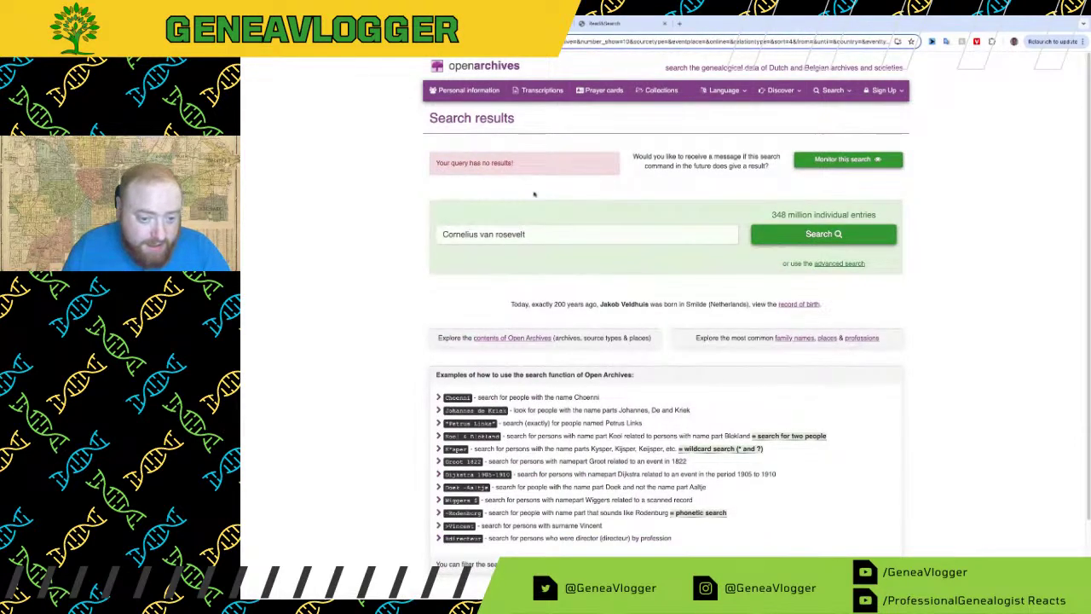
Step: Change the first name in the Open Archives query and search for "Corneliuszen van rosevelt"
click(477, 235)
text(zen)
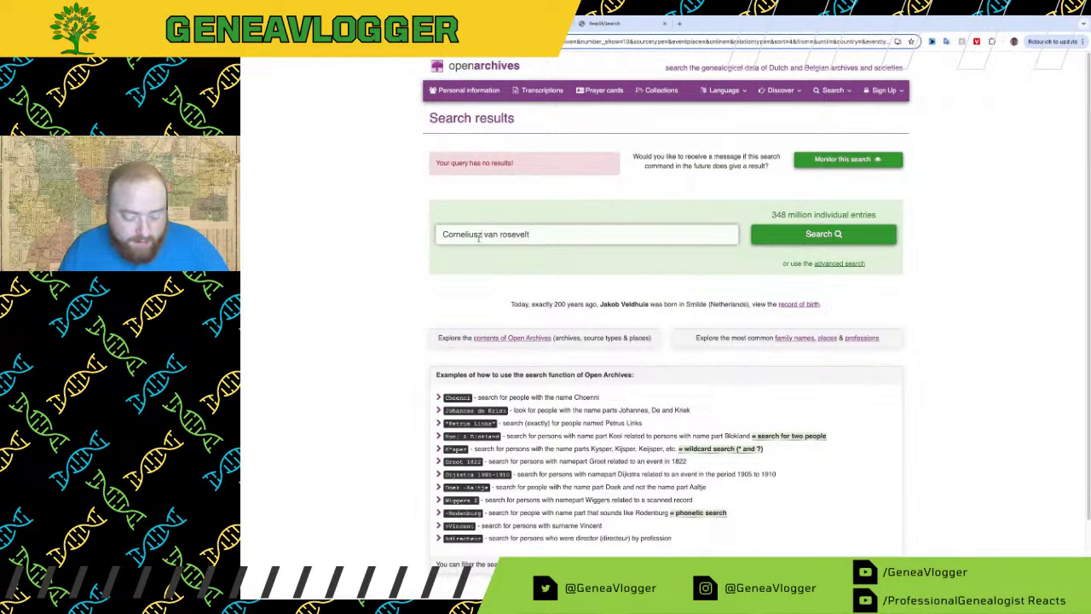
key(Return)
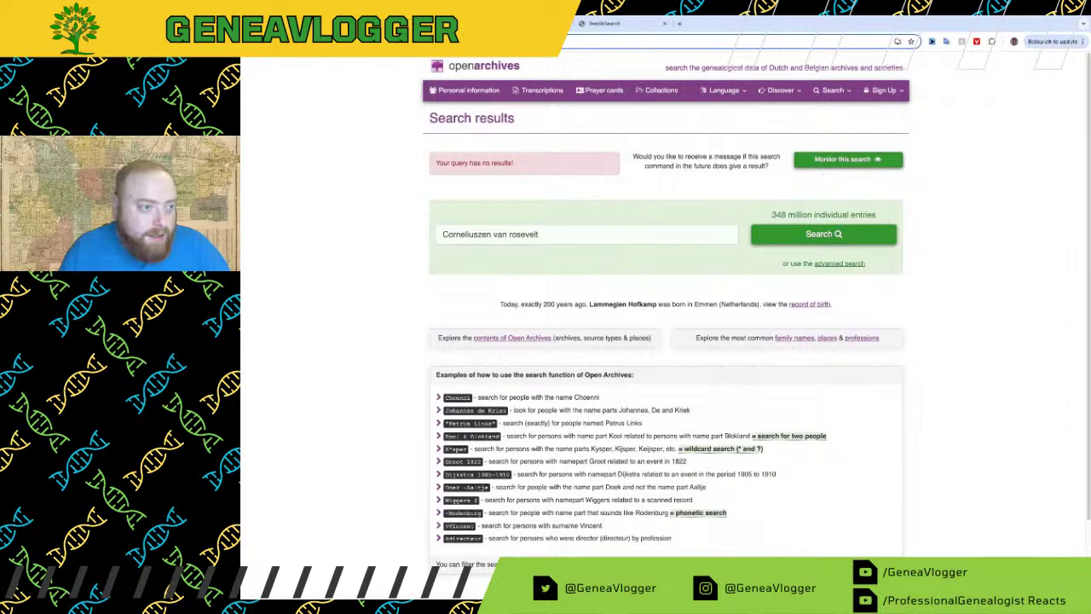
Step: Replace the first name in the query and search Open Archives for "Maerten van rosevelt"
drag(490, 235, 384, 224)
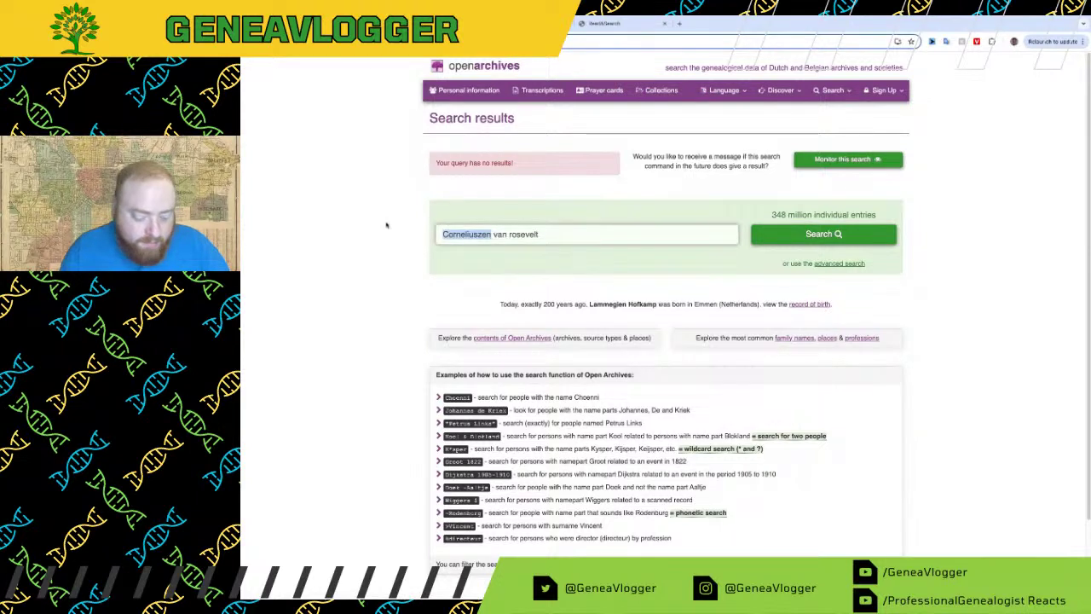
text(Nae)
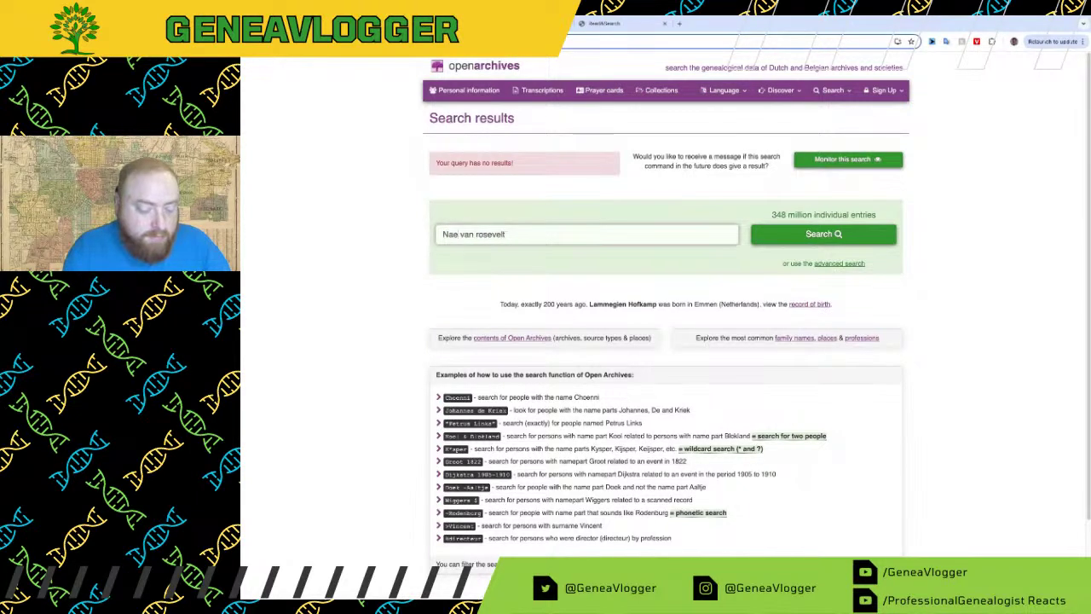
text(rten)
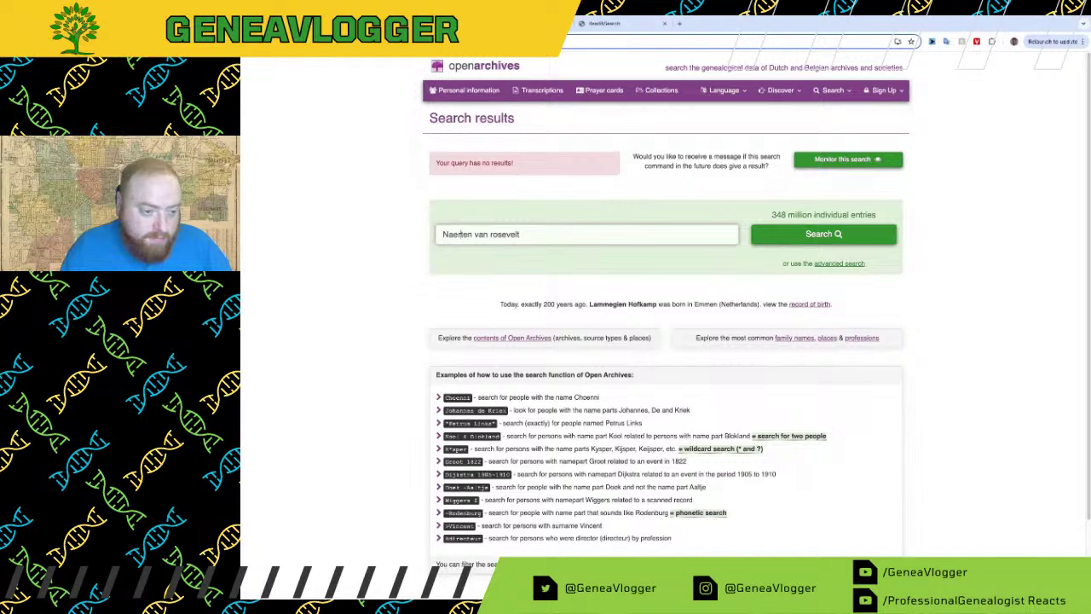
key(BackSpace)
text(M)
key(Return)
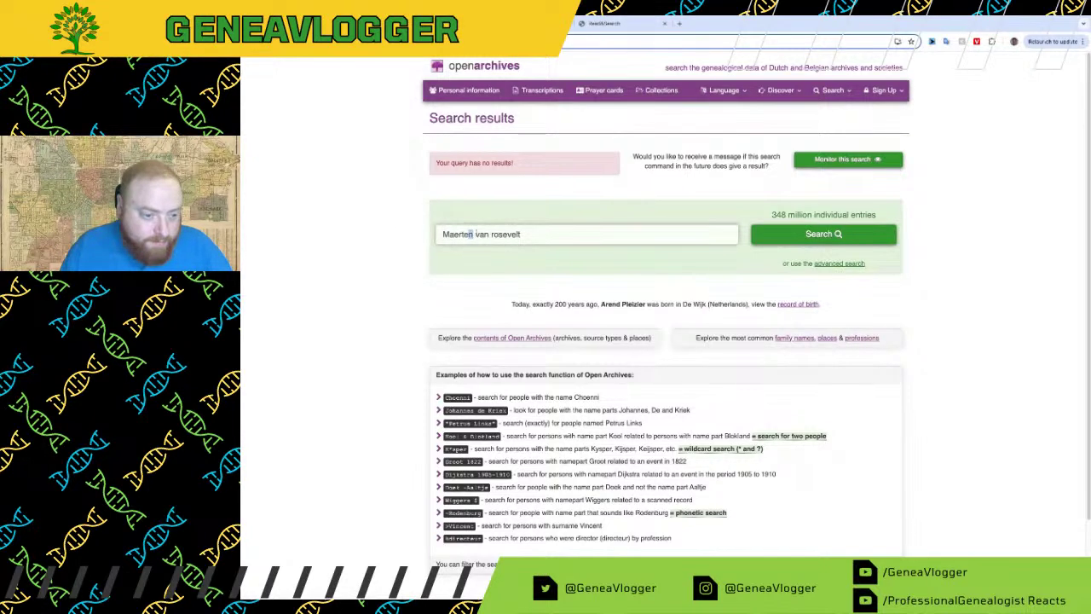
Step: Remove the first name, search Open Archives for "van rosevelt" alone, and sort the results by date
drag(474, 234, 333, 212)
key(BackSpace)
key(Return)
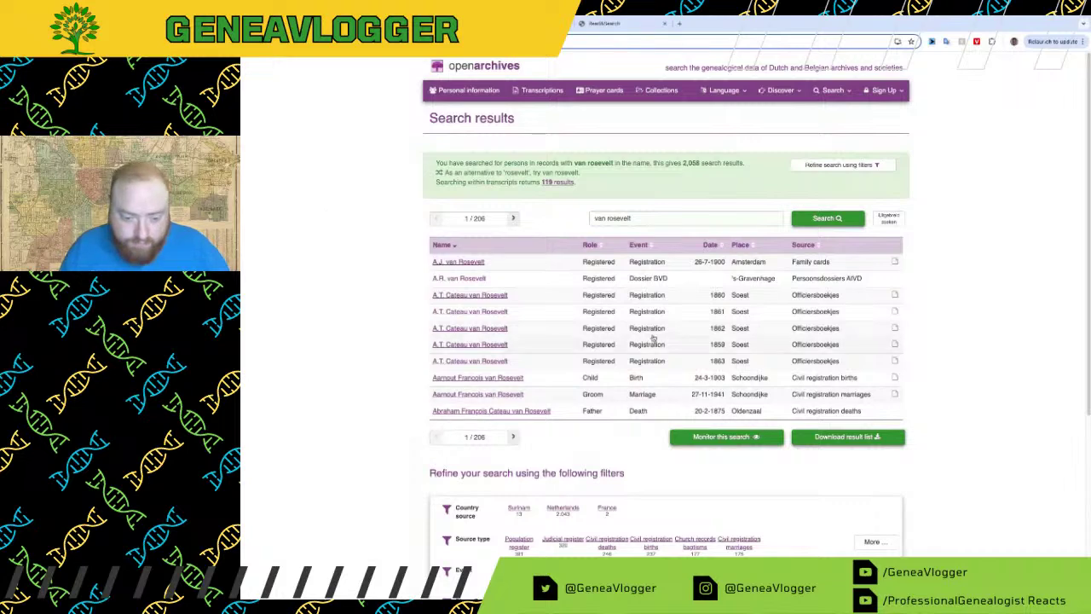
click(716, 243)
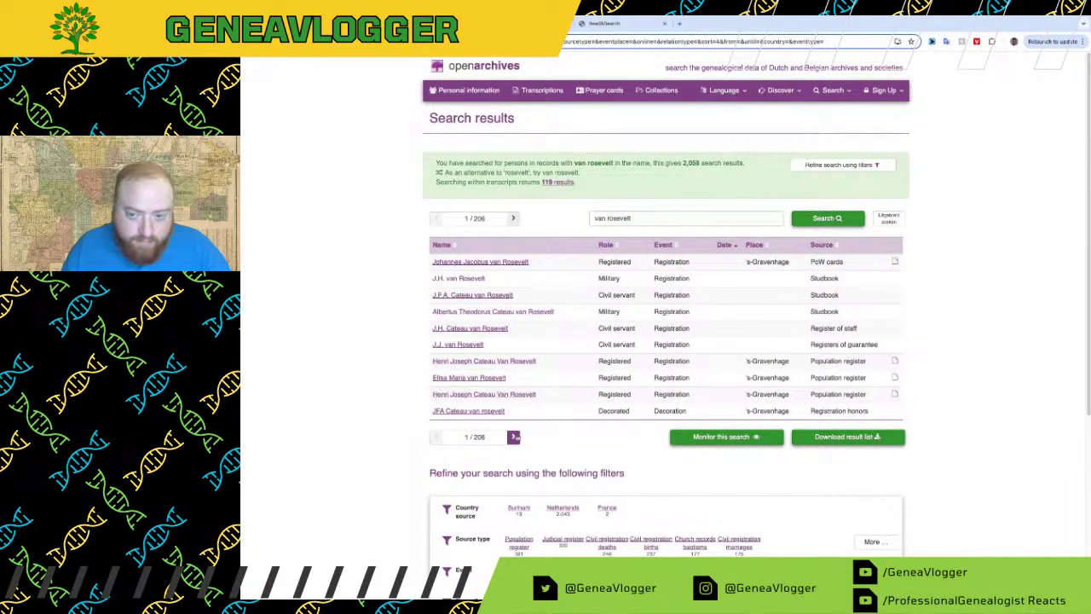
Step: Page forward through the date-sorted "van rosevelt" results, past the undated entries, to the records from the 1660s
click(514, 436)
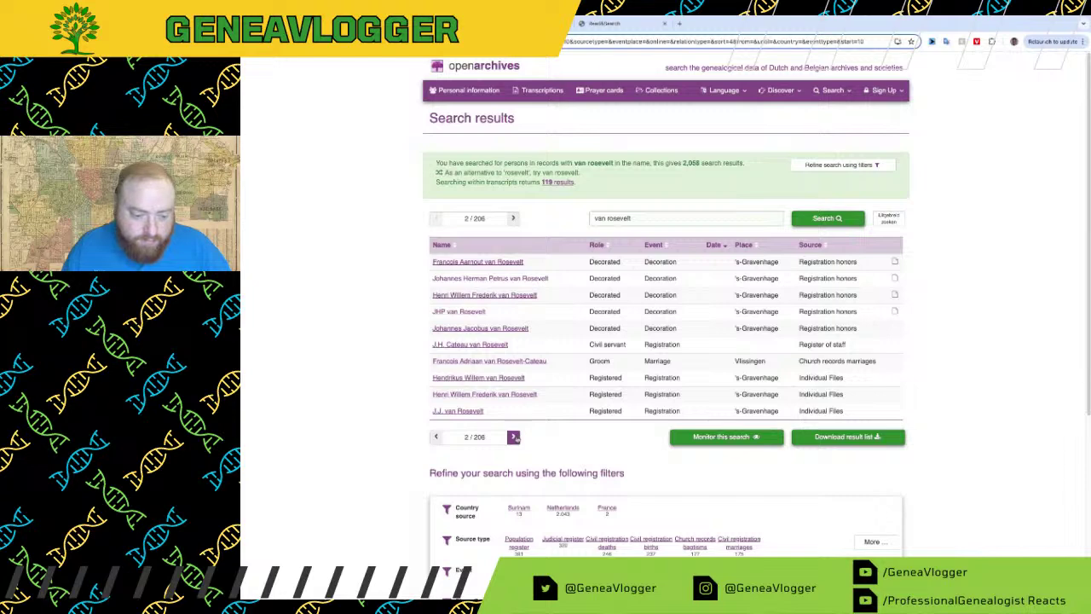
click(514, 436)
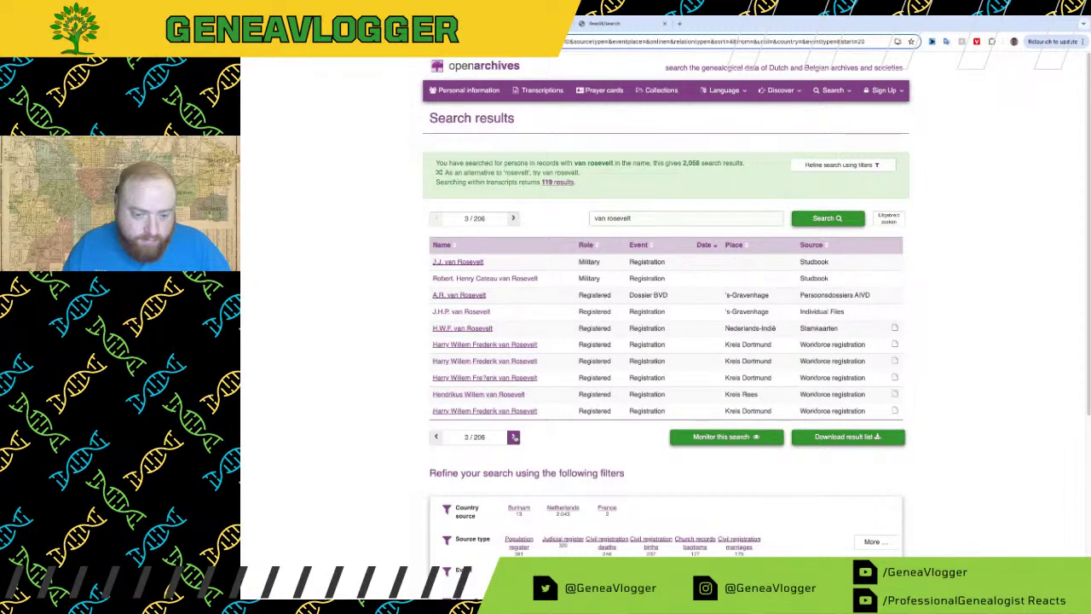
click(514, 436)
click(514, 436)
click(513, 437)
click(514, 437)
click(514, 436)
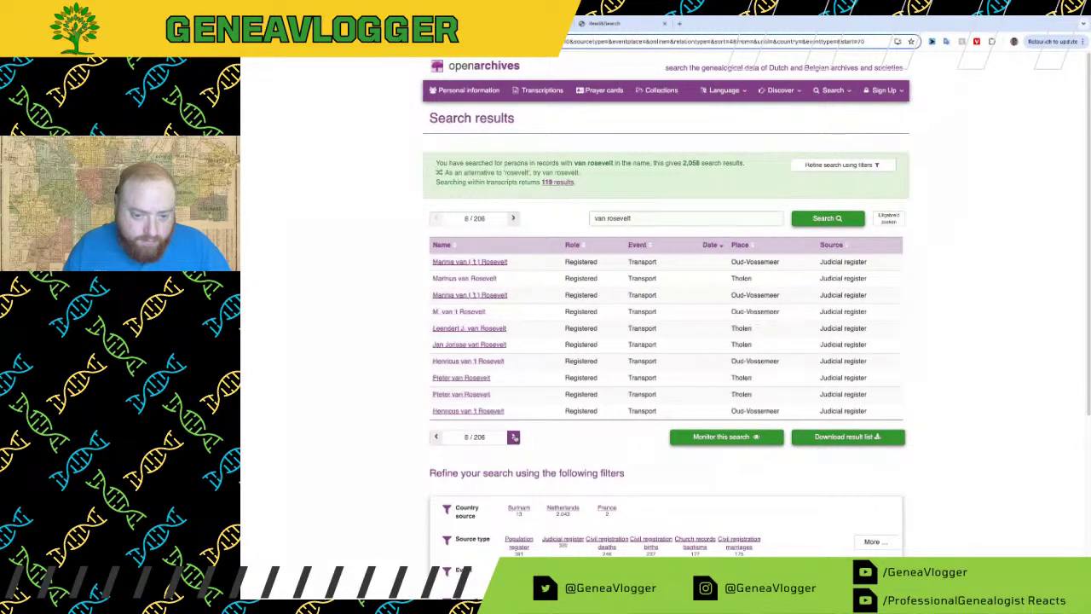
click(514, 437)
click(514, 436)
click(514, 437)
click(514, 437)
click(514, 437)
click(514, 436)
click(514, 436)
click(514, 436)
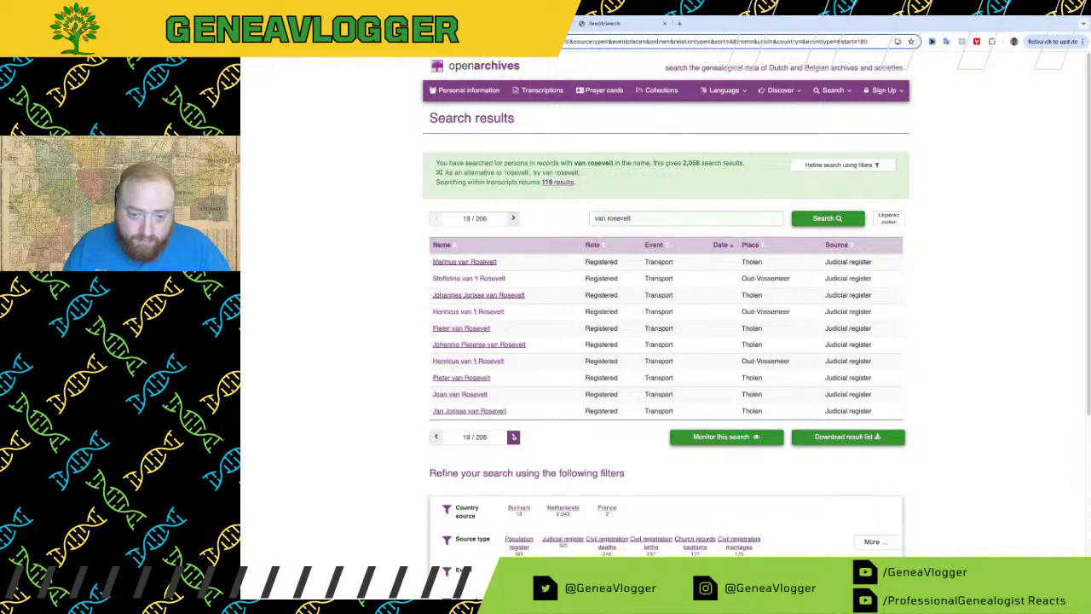
click(514, 436)
click(514, 437)
double_click(514, 437)
click(514, 437)
click(514, 436)
click(514, 436)
double_click(514, 436)
click(514, 437)
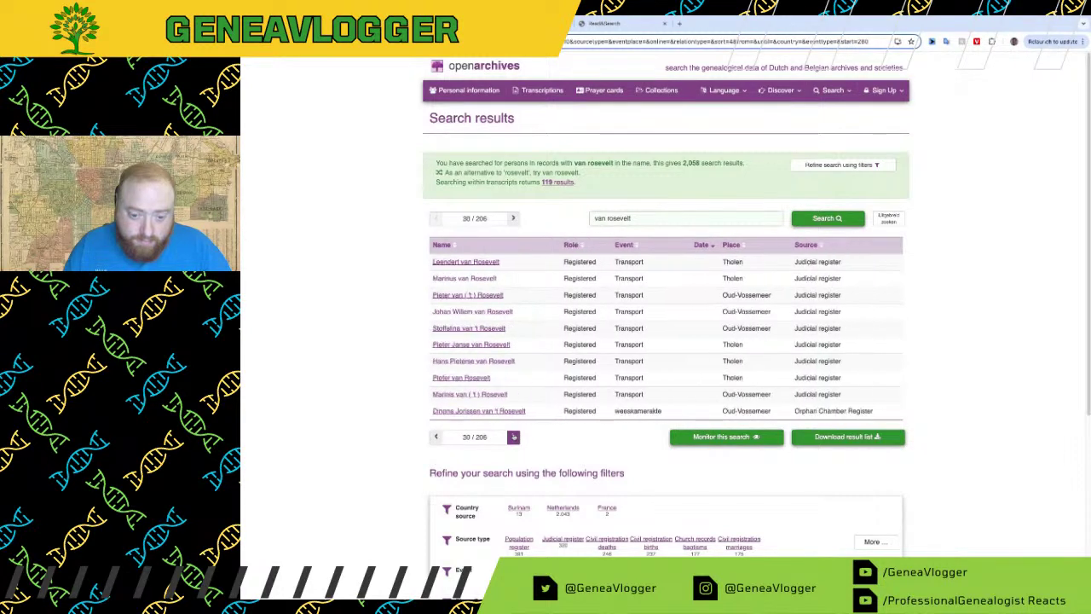
click(514, 436)
click(514, 437)
double_click(514, 436)
click(514, 436)
double_click(514, 436)
click(514, 437)
double_click(514, 437)
click(514, 436)
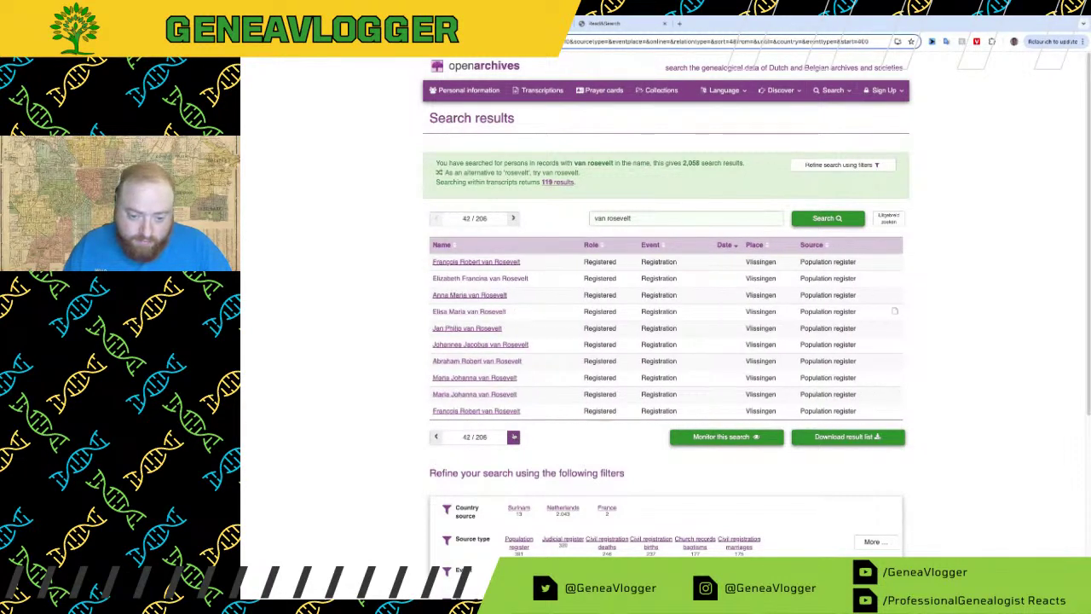
double_click(514, 436)
click(514, 436)
double_click(514, 436)
click(514, 436)
double_click(513, 436)
click(514, 436)
double_click(513, 437)
click(514, 436)
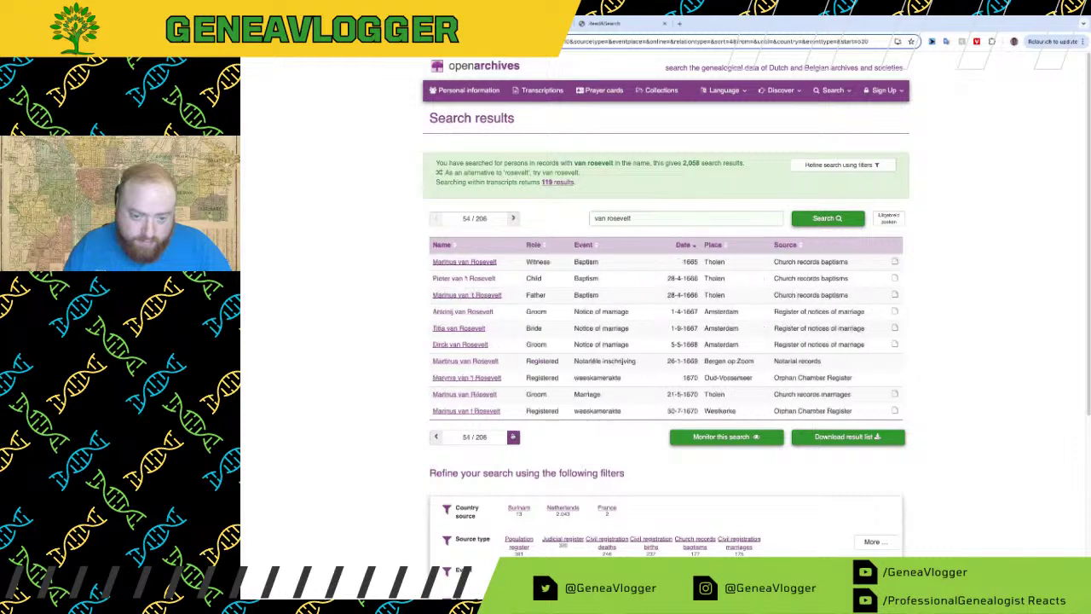
double_click(514, 436)
click(514, 436)
Step: Page back to find where the dated records begin and review the 1638 to 1665 entries on page 52
click(436, 436)
click(436, 436)
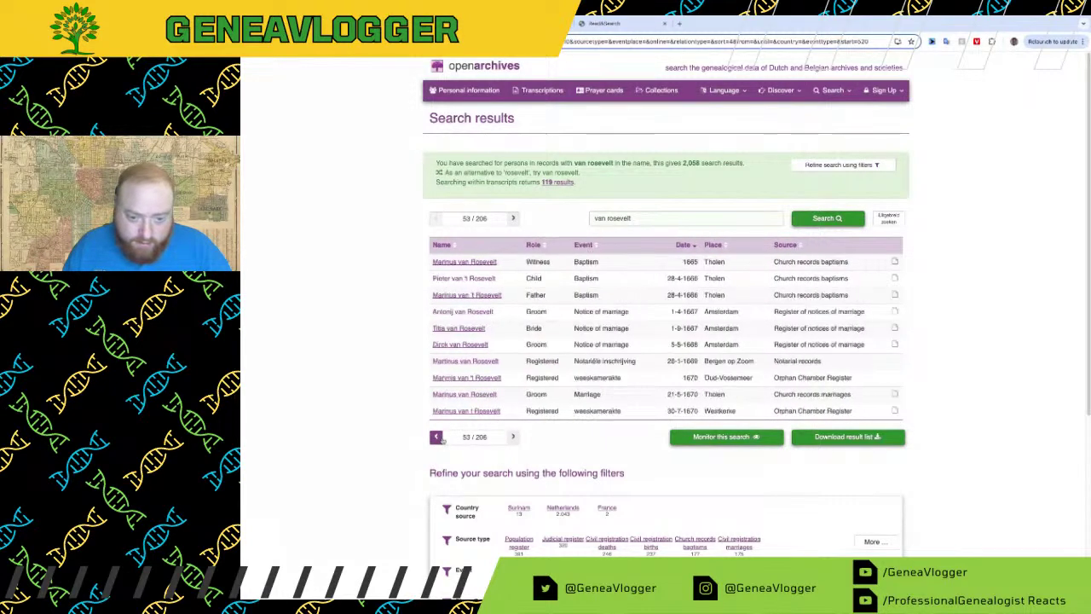
click(436, 437)
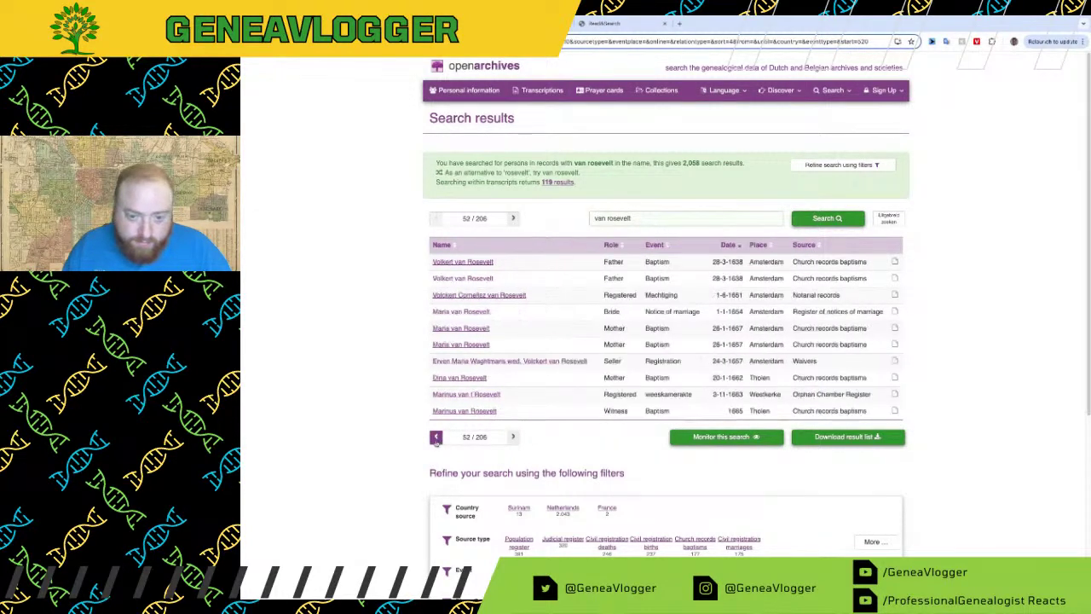
click(435, 437)
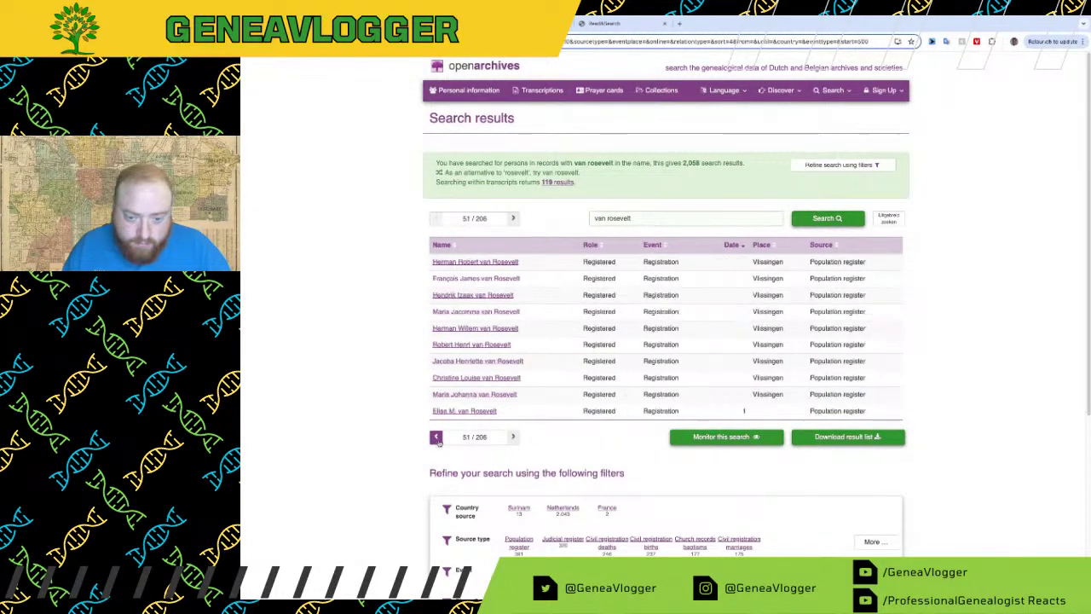
click(512, 438)
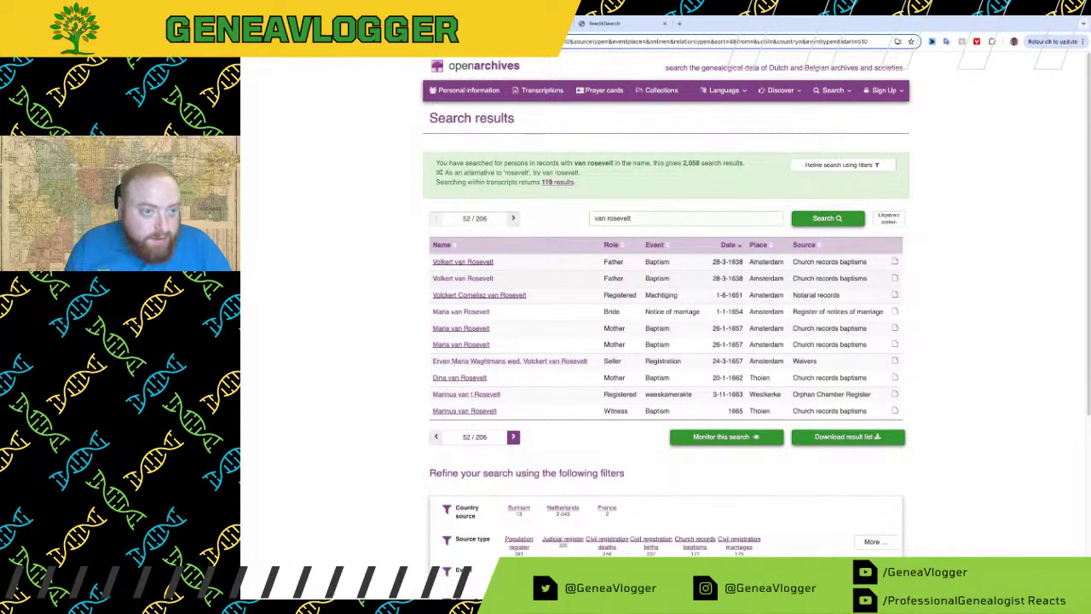
Step: Switch to the Amsterdam City Archives site, search its indexes for "van rosevelt", and sort the results by date in ascending order
click(535, 24)
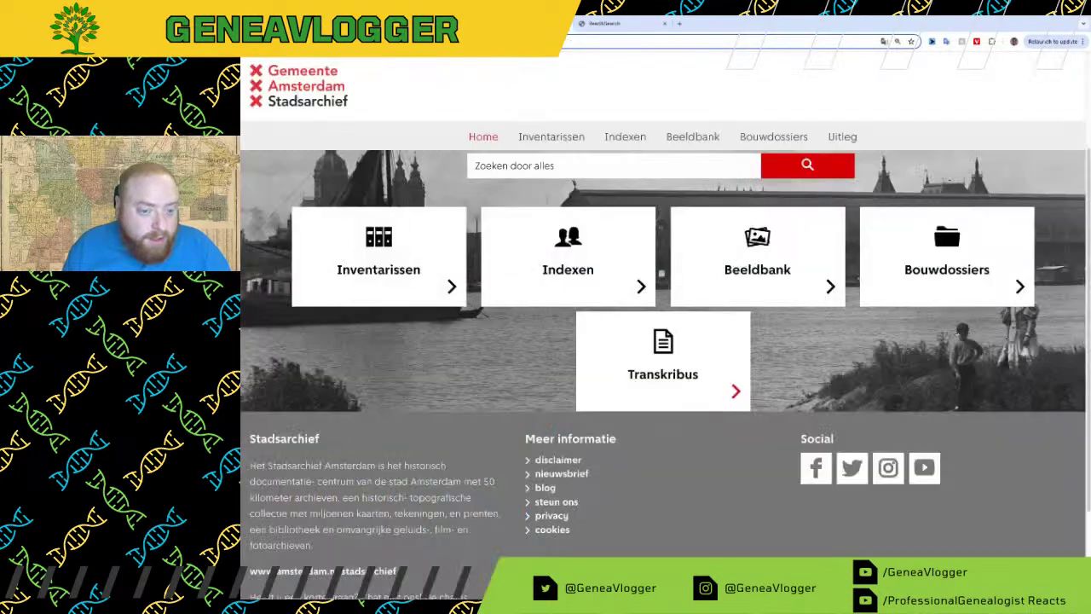
click(599, 281)
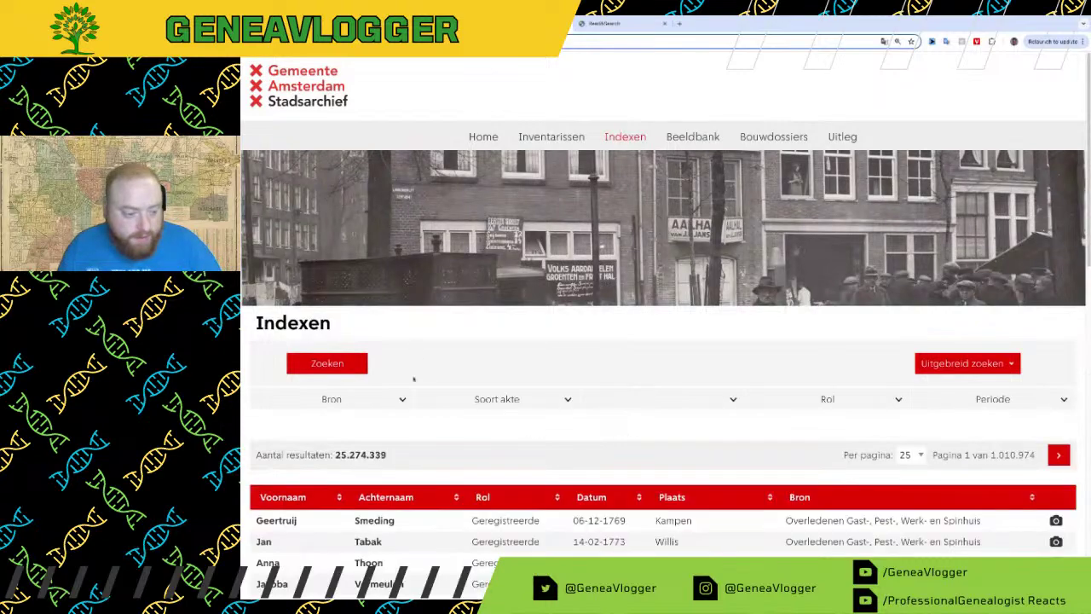
click(360, 364)
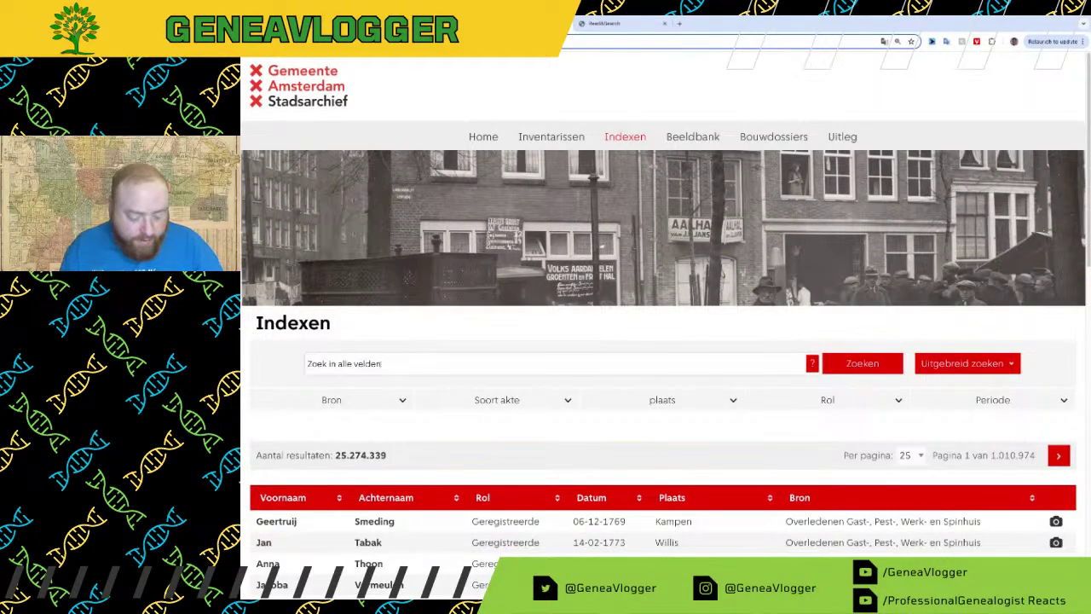
text(van rosevelt)
key(Return)
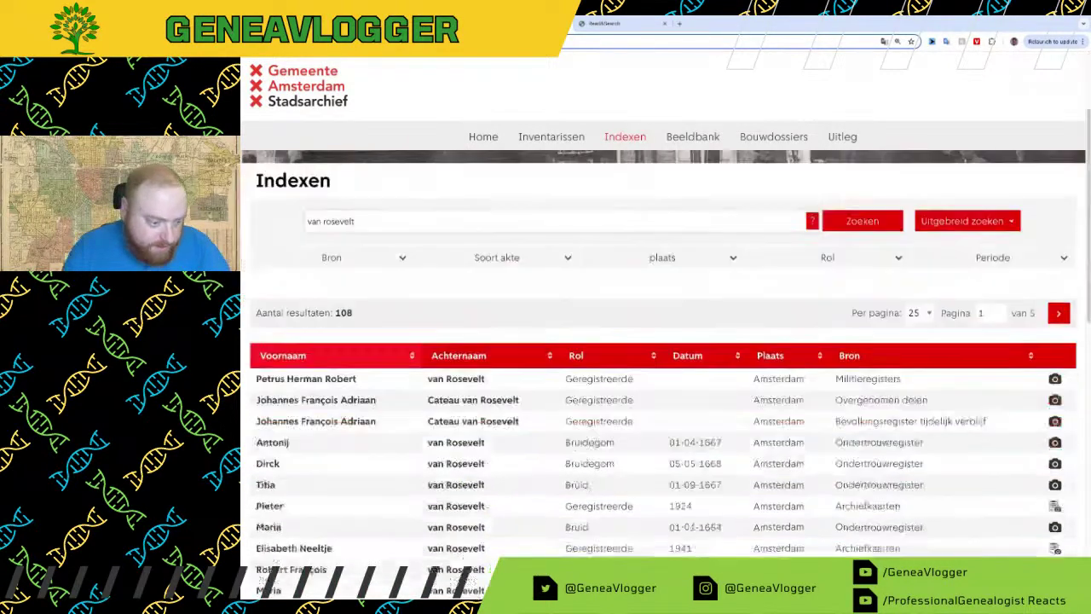
scroll(716, 249, down, 2)
click(687, 162)
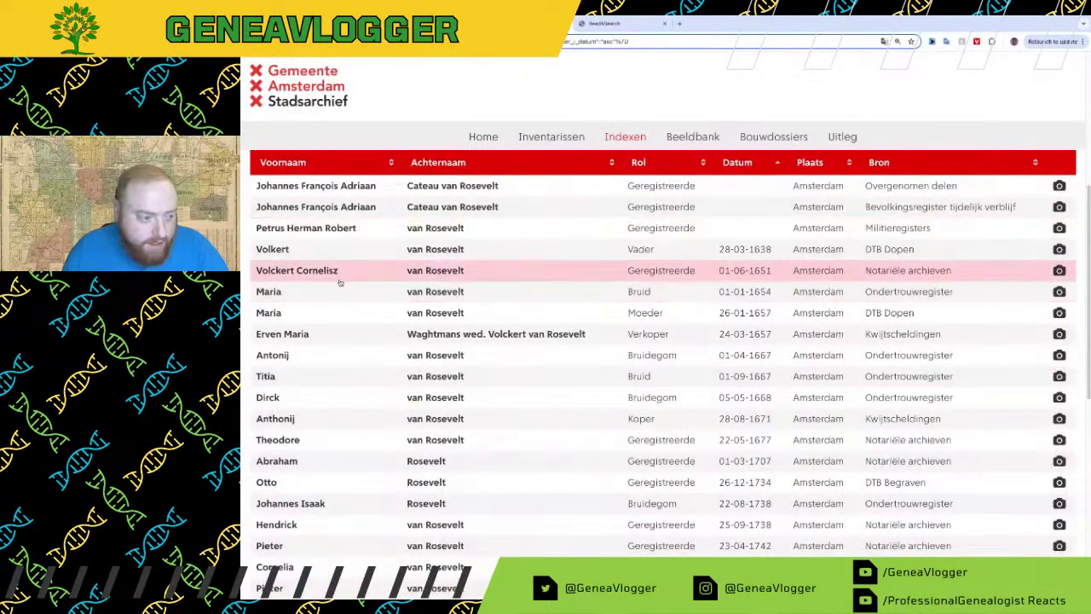
Step: Open the 28-03-1638 baptism record, review the child, parents and source details, and collapse it again
click(354, 251)
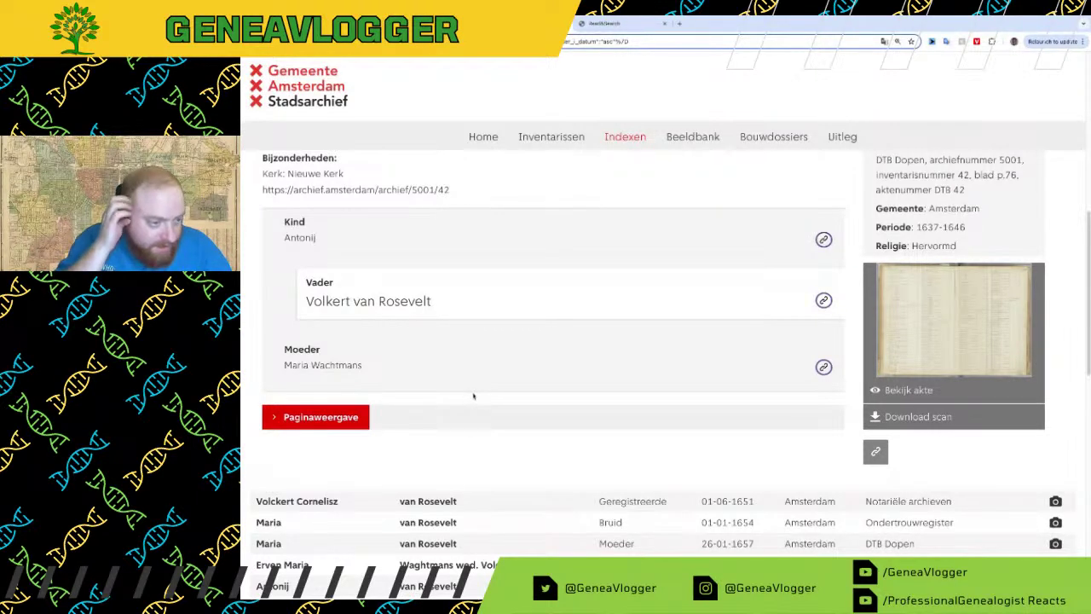
scroll(445, 384, up, 1)
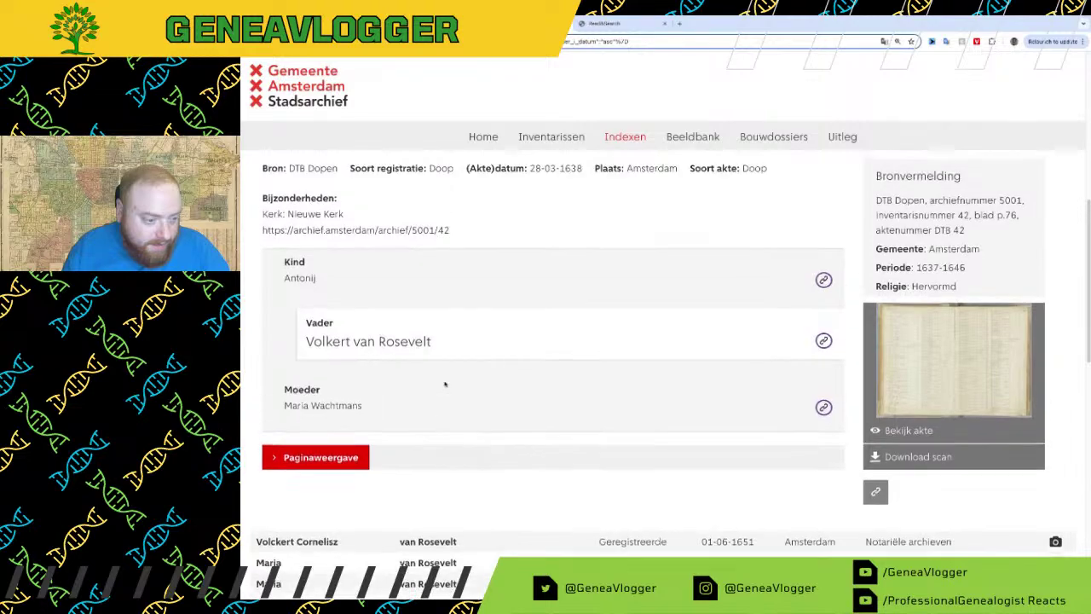
scroll(439, 401, up, 1)
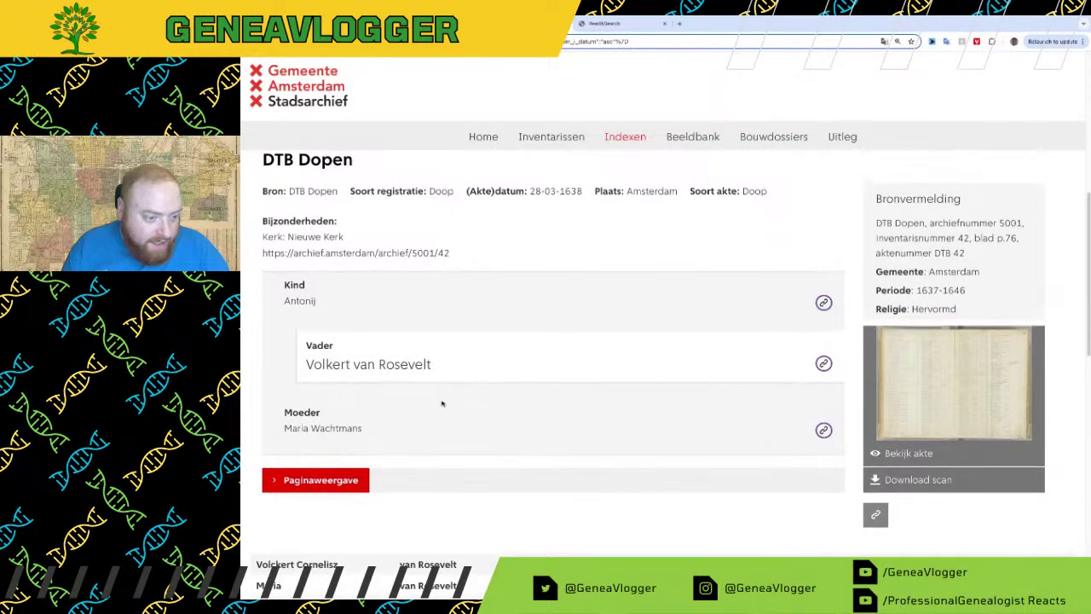
scroll(443, 341, up, 6)
scroll(429, 324, down, 1)
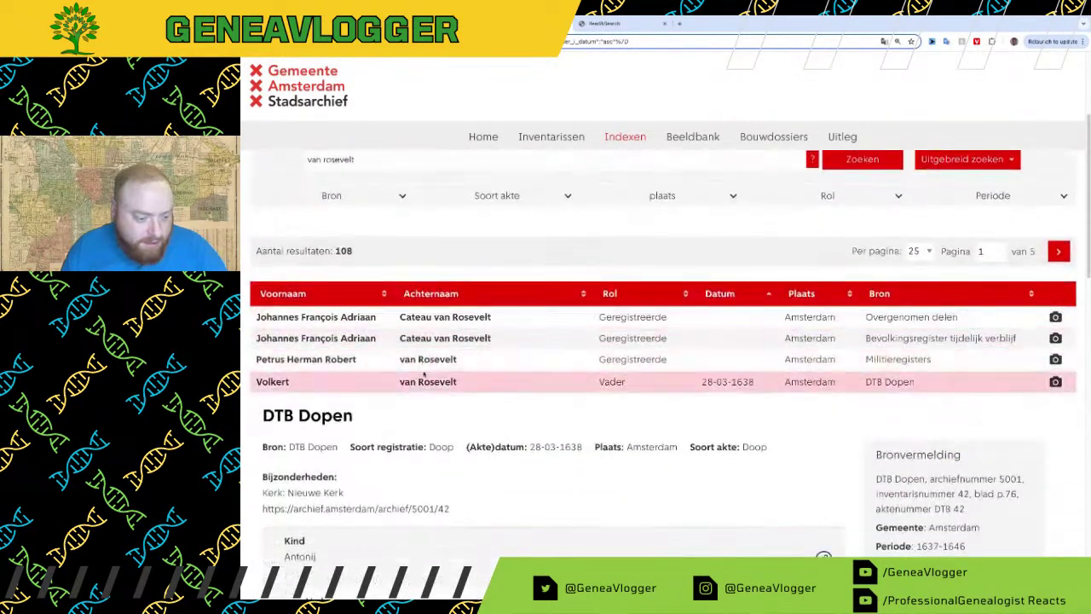
click(423, 383)
scroll(426, 375, up, 2)
scroll(418, 400, down, 1)
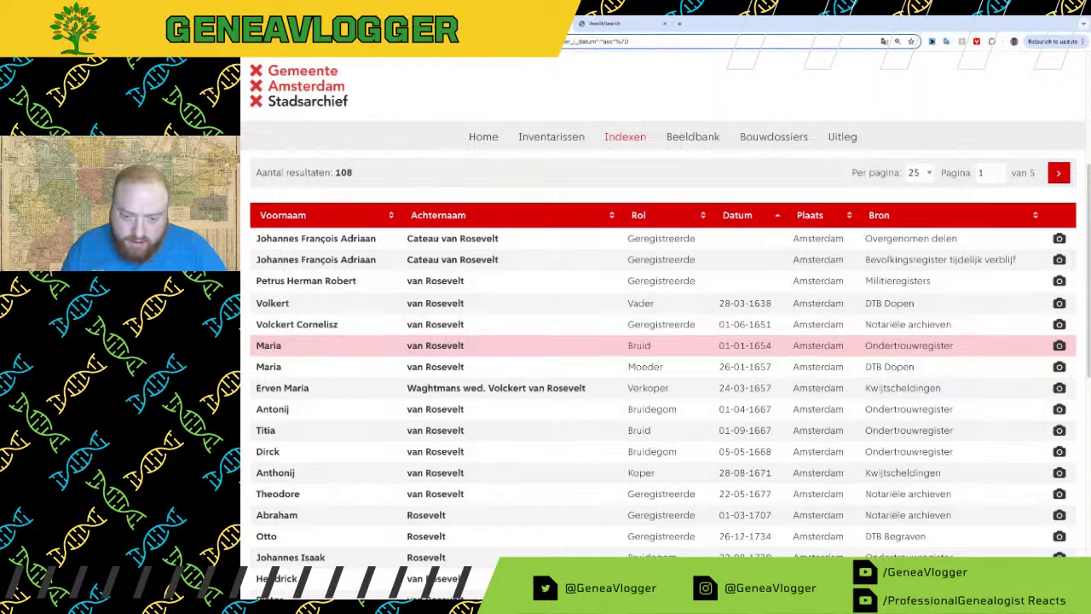
Step: Open the 01-01-1654 marriage notice, view its register scan, and enlarge the couple's entry to read it
click(435, 345)
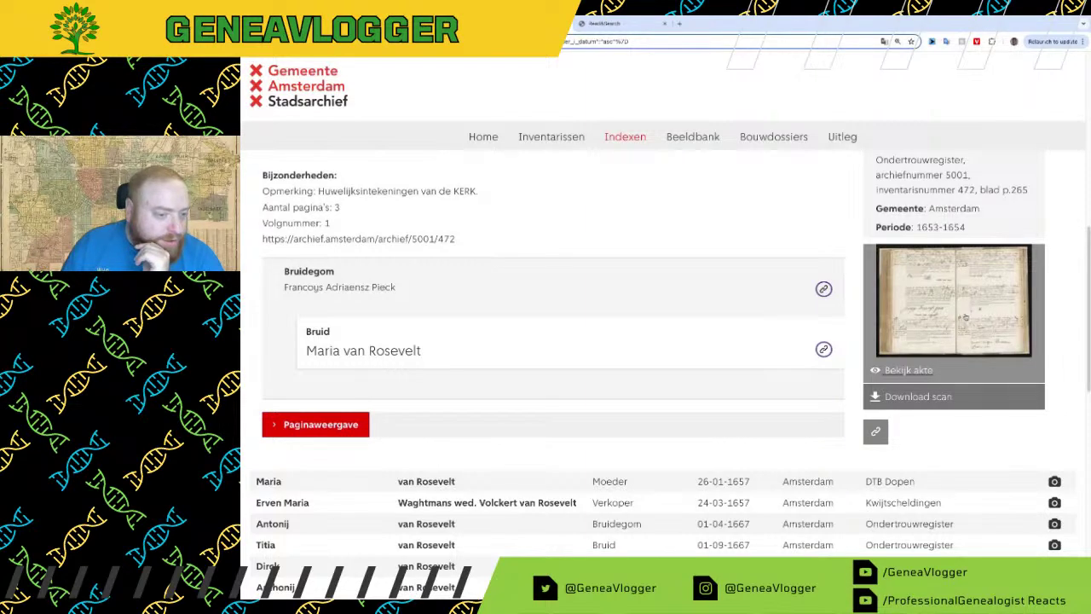
click(964, 317)
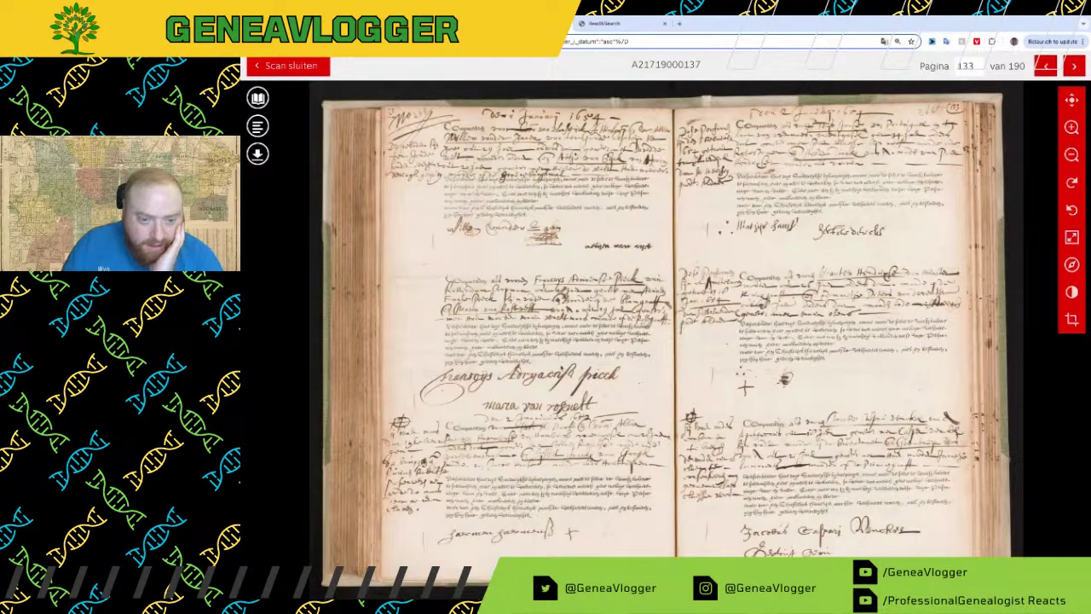
scroll(573, 385, up, 3)
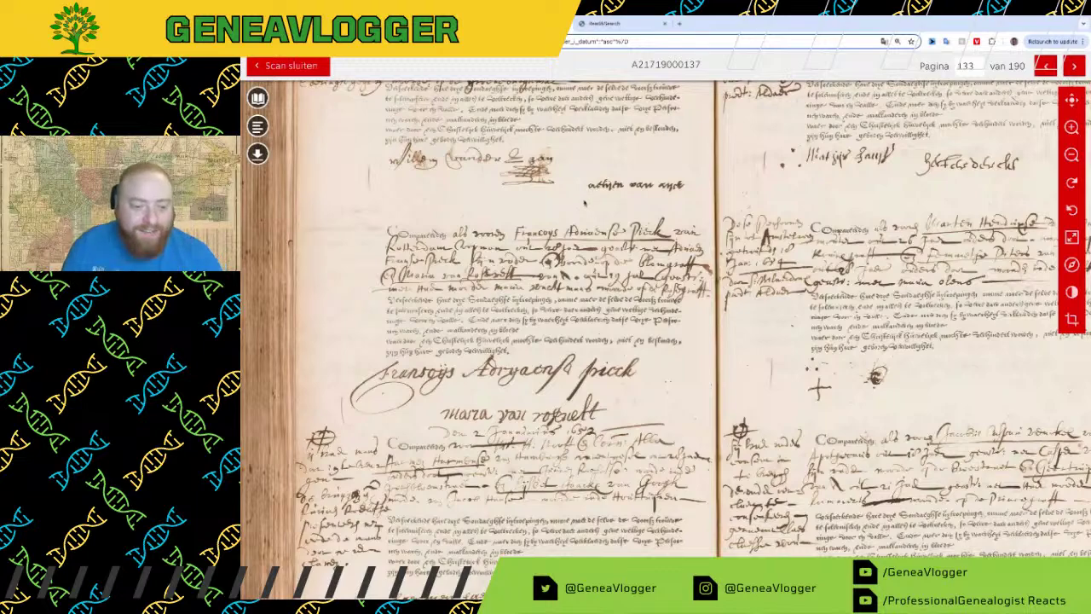
scroll(539, 278, up, 2)
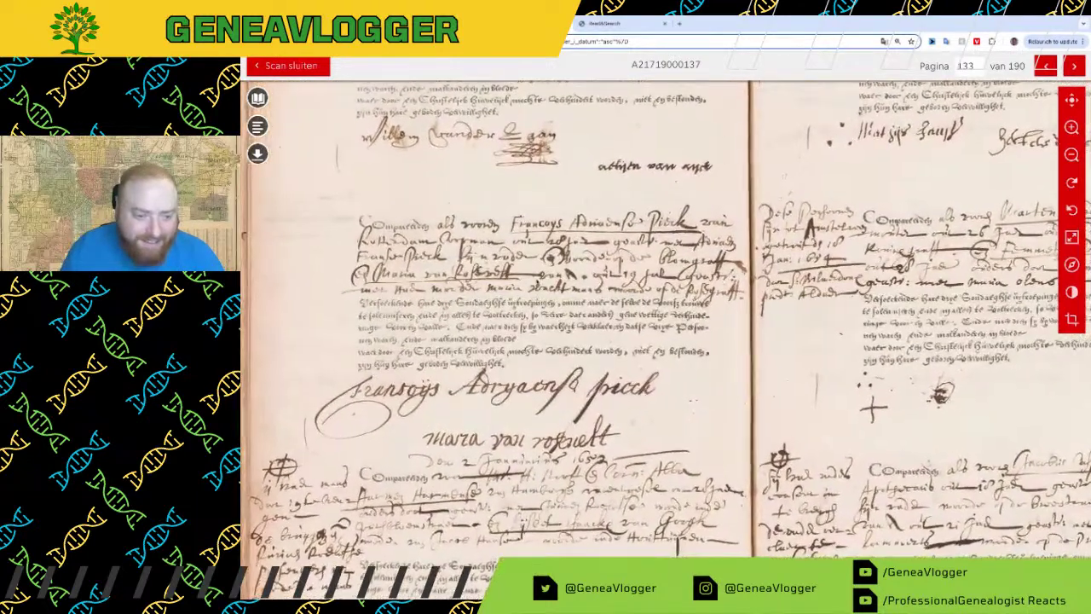
drag(464, 246, 515, 252)
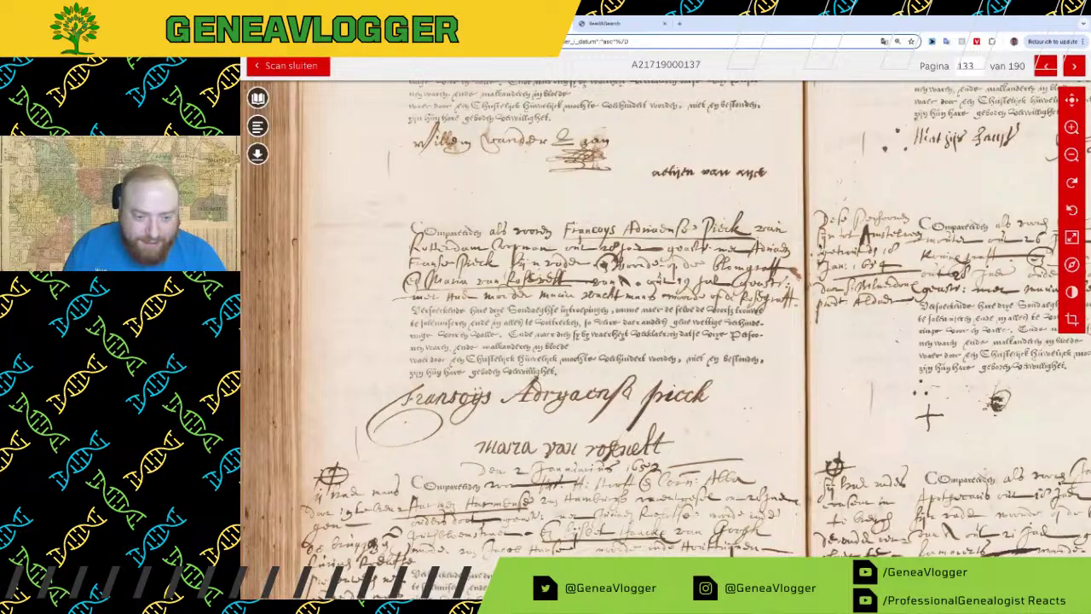
scroll(571, 250, up, 4)
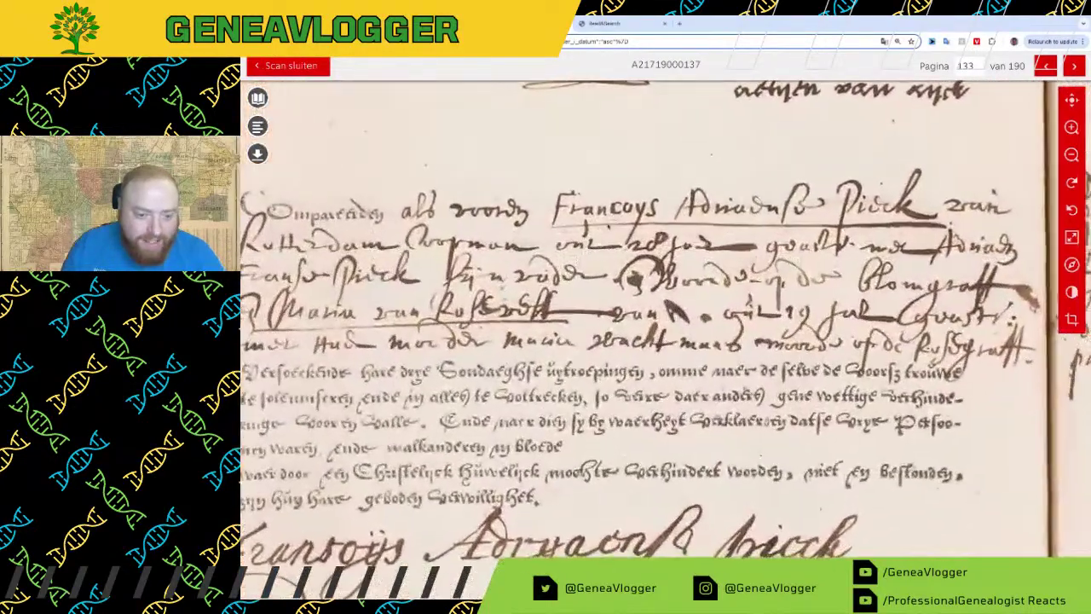
Step: Read the enlarged marriage entry on page 133, close the scan, and collapse the 01-01-1654 record
drag(571, 250, 607, 273)
scroll(639, 244, down, 3)
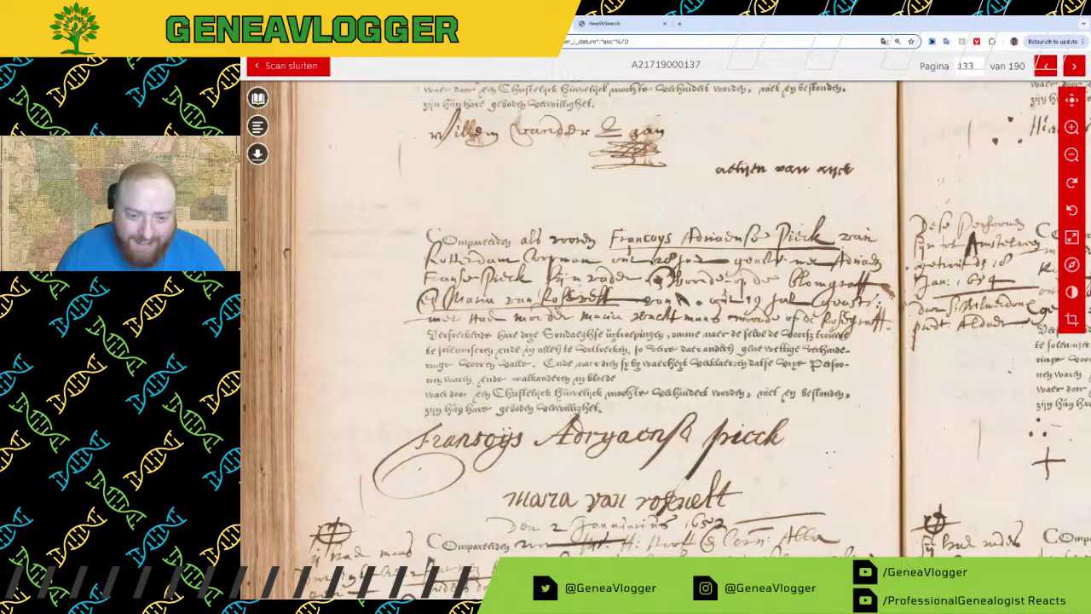
scroll(682, 247, down, 1)
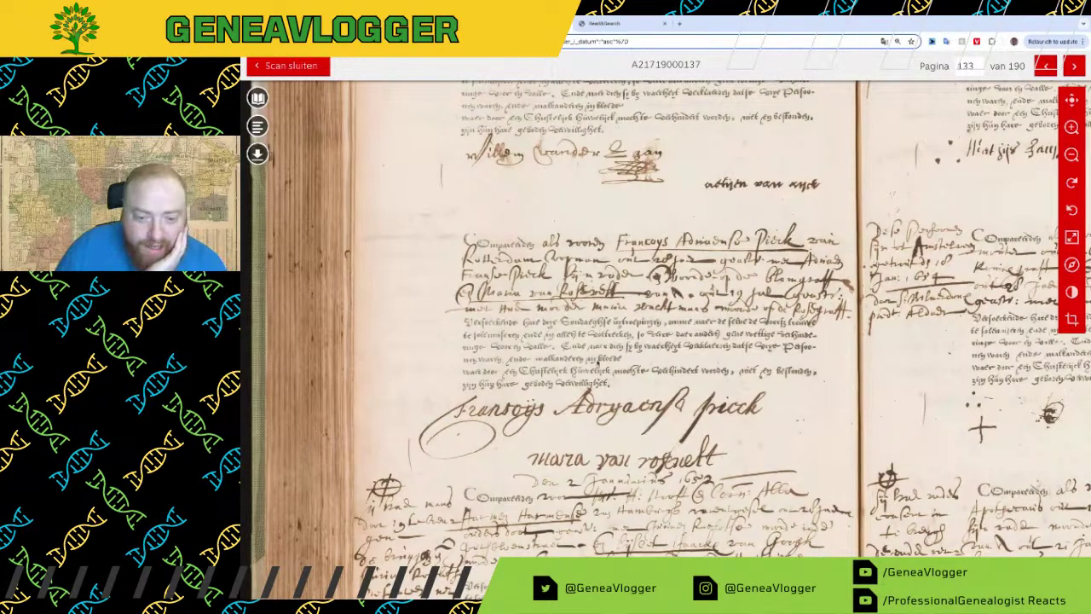
scroll(659, 370, up, 2)
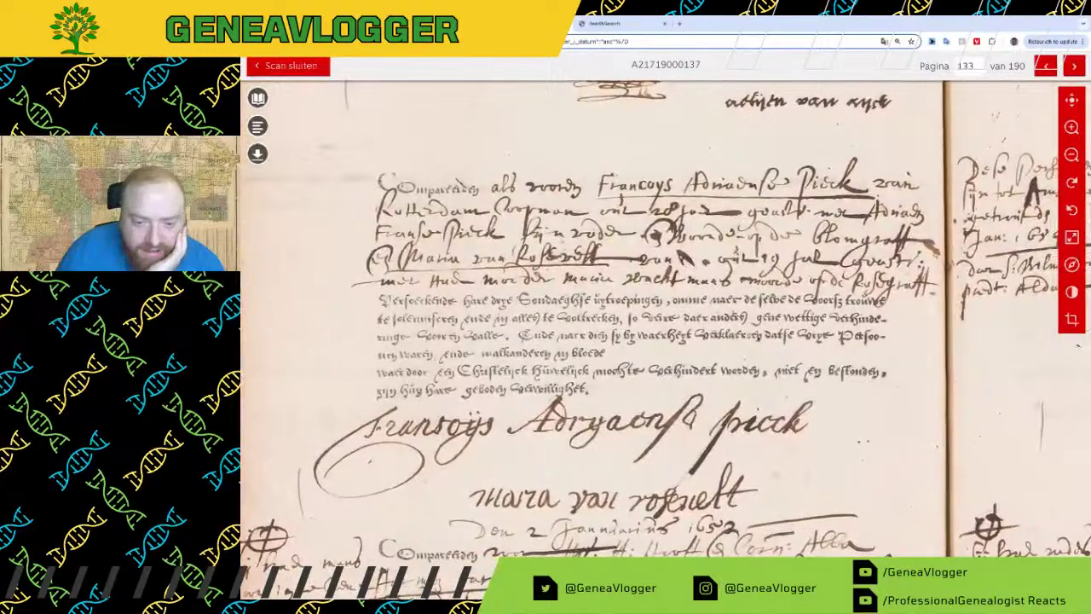
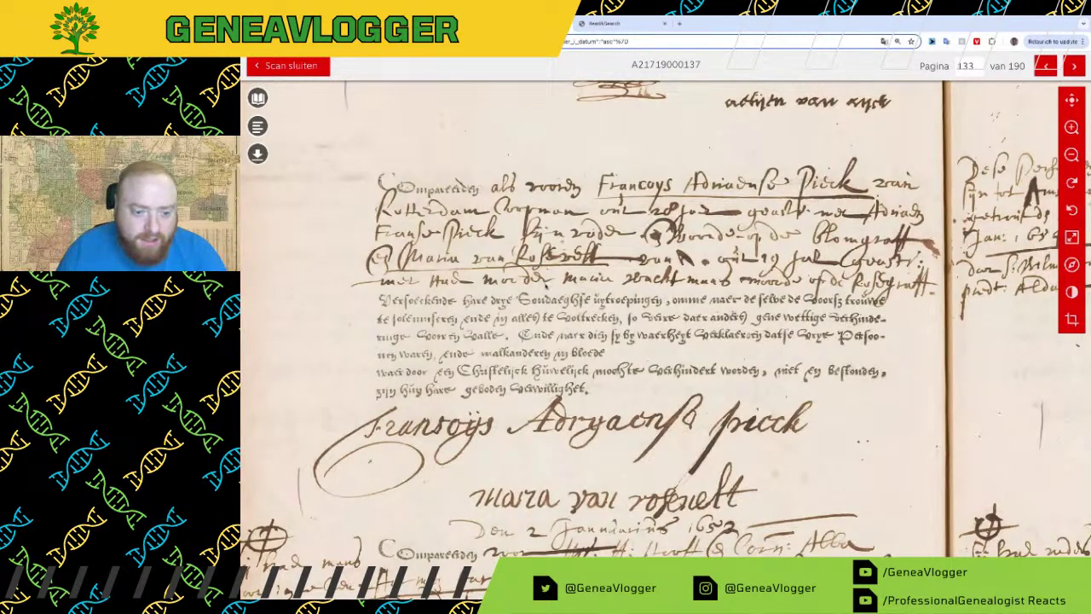
scroll(588, 282, down, 2)
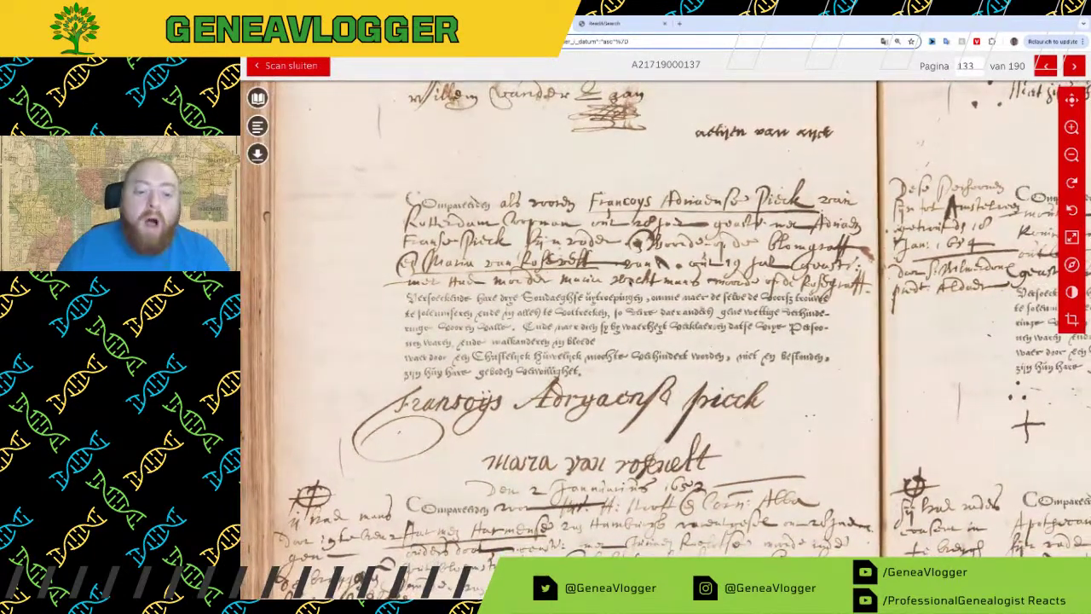
click(302, 66)
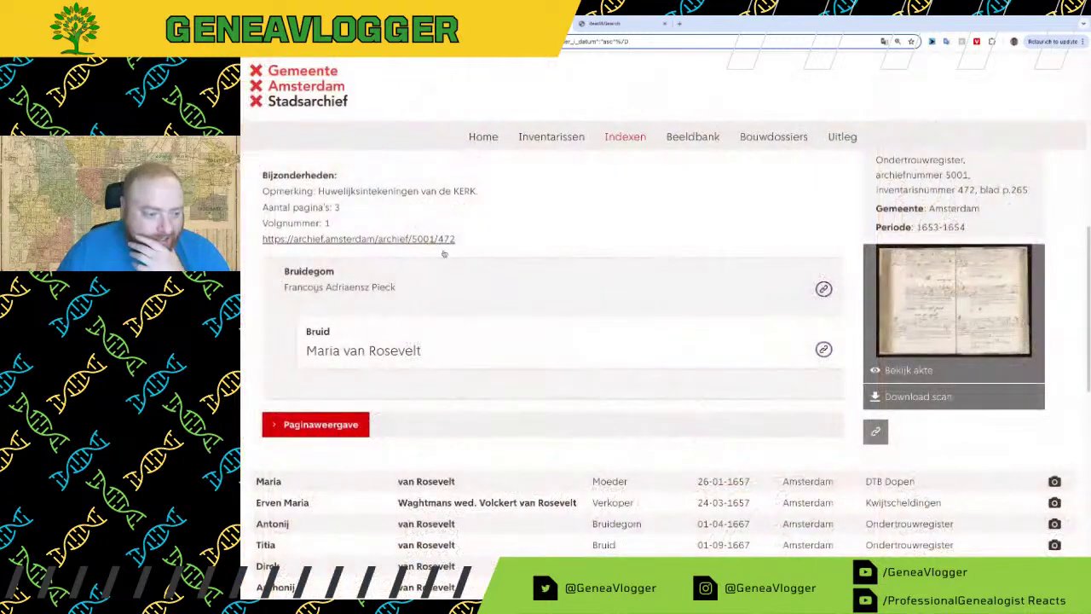
scroll(444, 253, up, 3)
click(347, 269)
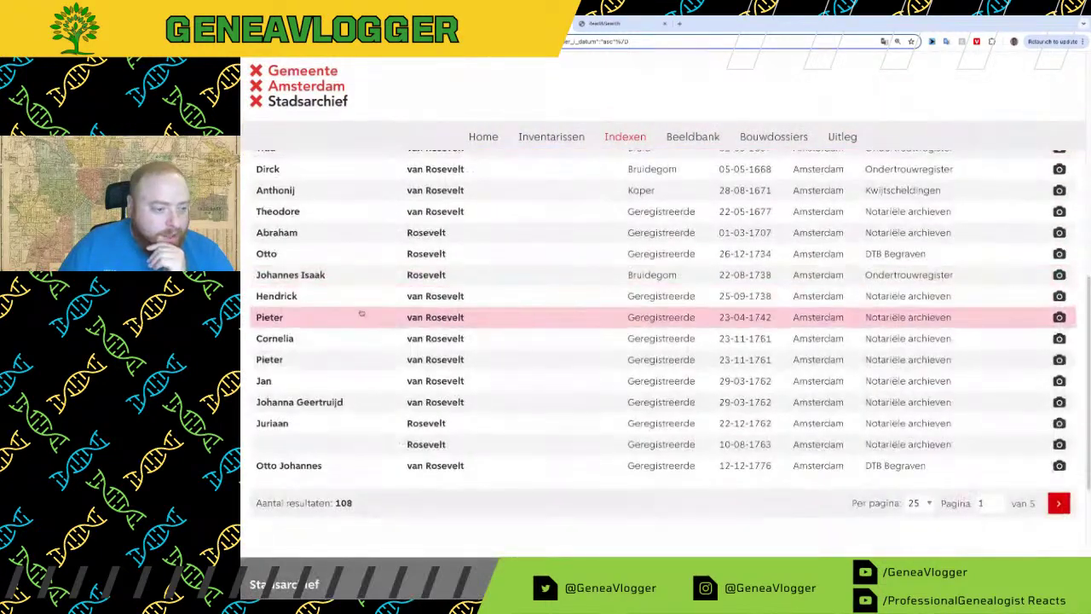
Step: Reopen the 28-03-1638 baptism record, check the mother's name, and collapse the record
scroll(361, 333, down, 4)
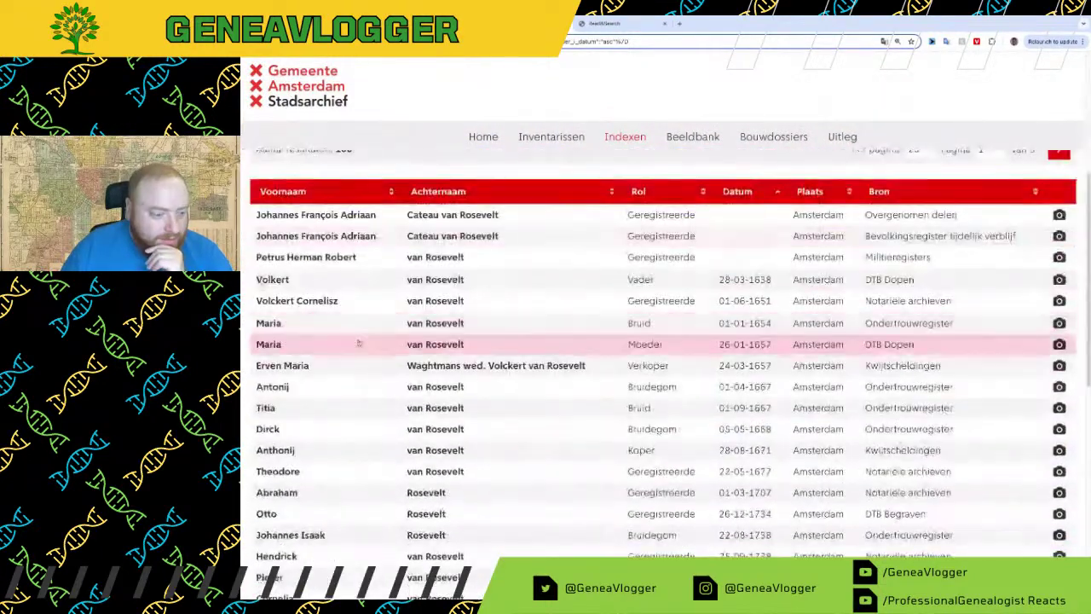
click(344, 281)
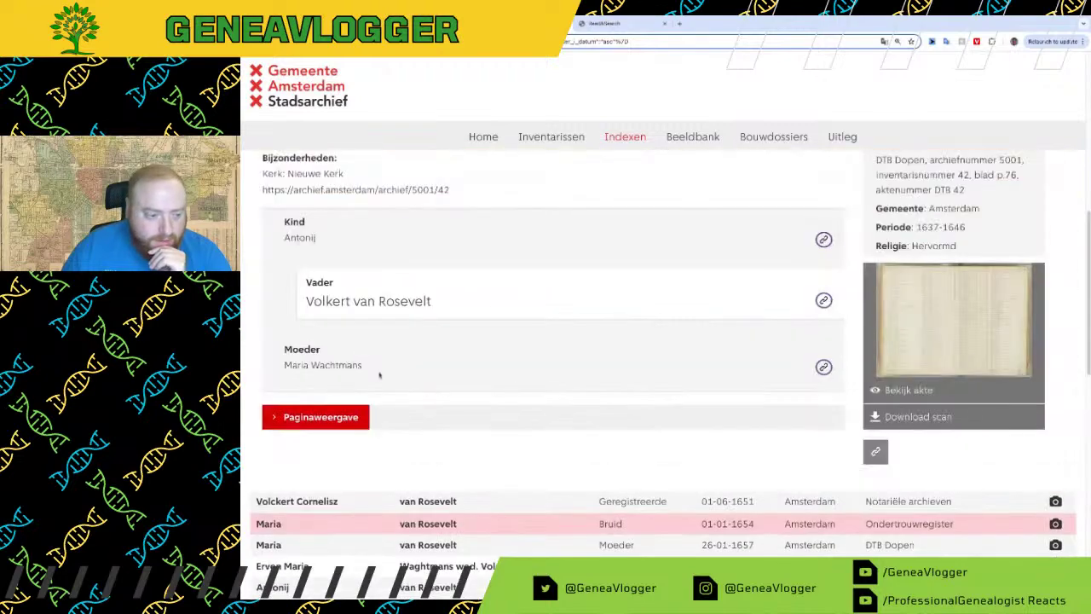
triple_click(379, 375)
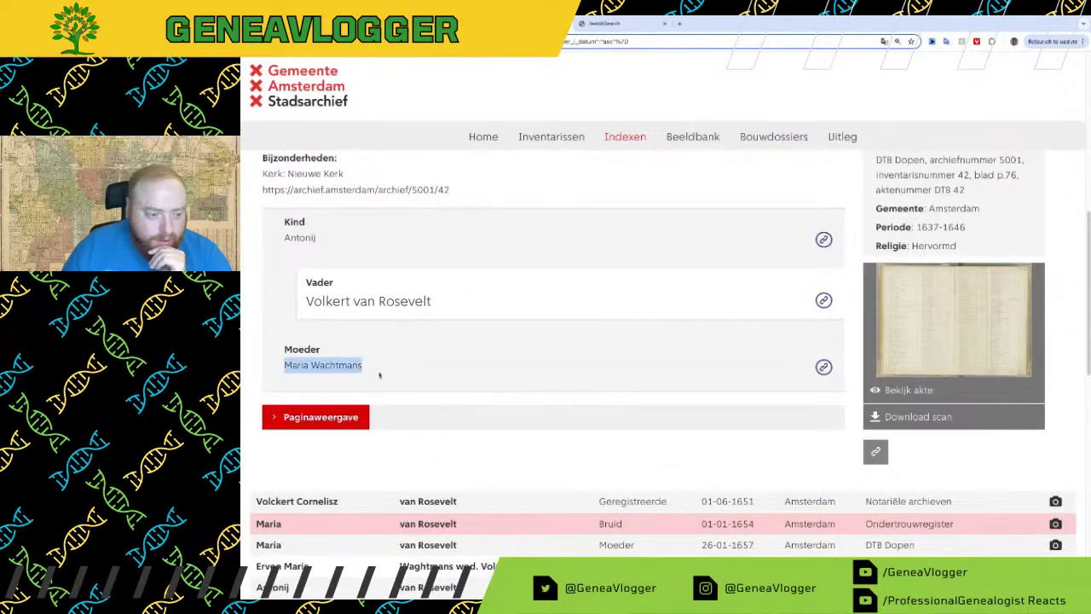
scroll(380, 370, up, 3)
click(448, 213)
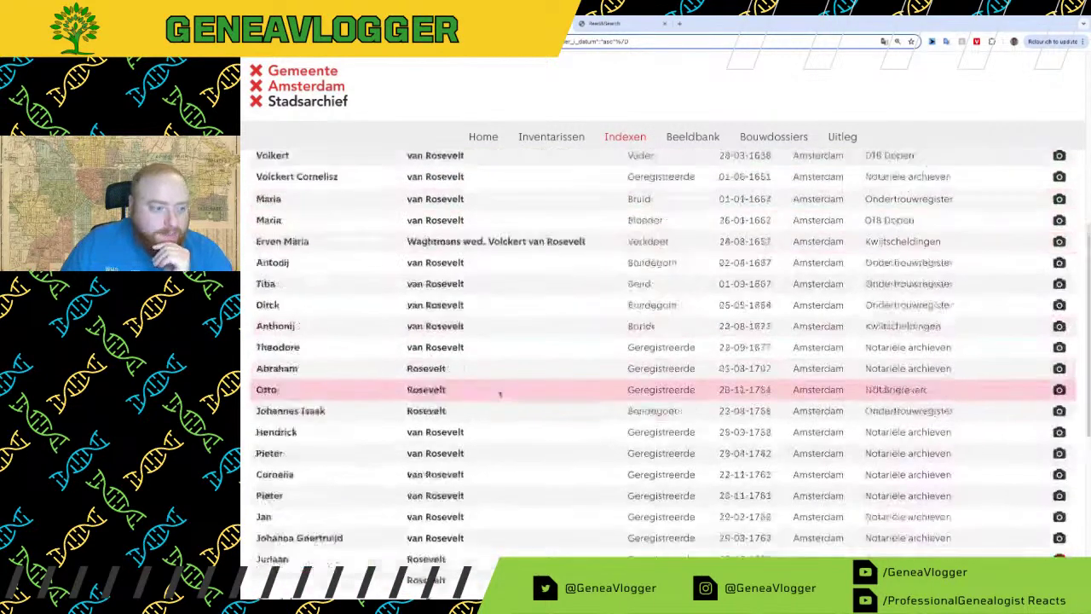
Step: Look through the dated "van Rosevelt" index results for other early entries and their source types
scroll(483, 392, up, 2)
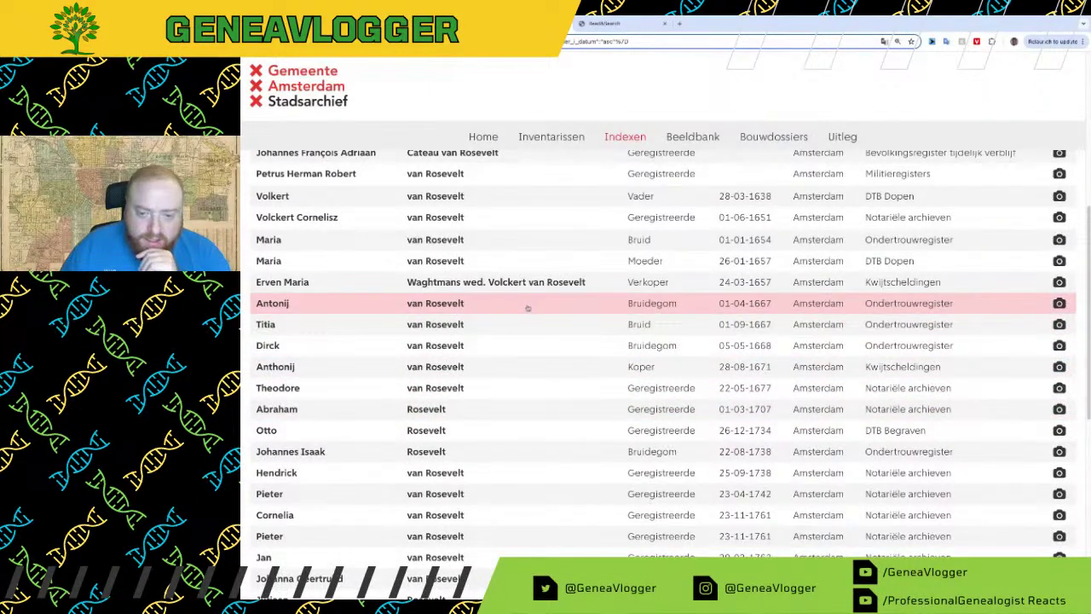
scroll(525, 308, up, 1)
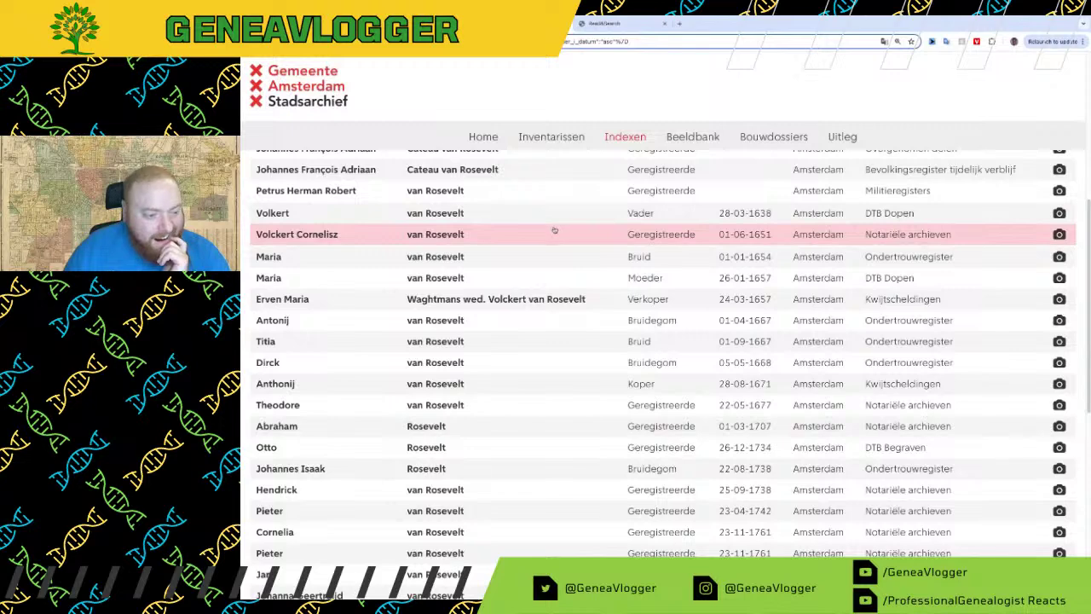
scroll(525, 381, down, 3)
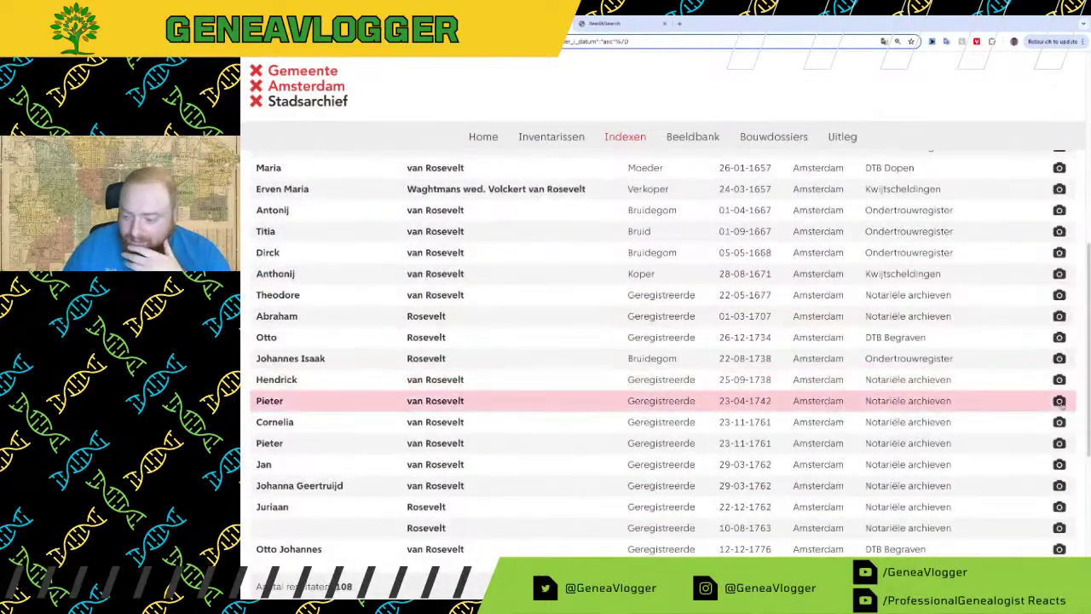
Step: Switch to the Amsterdam City Archives transcription search results for "van rosevelt", skim the matching pages, and translate the site into English
key(alt+Tab)
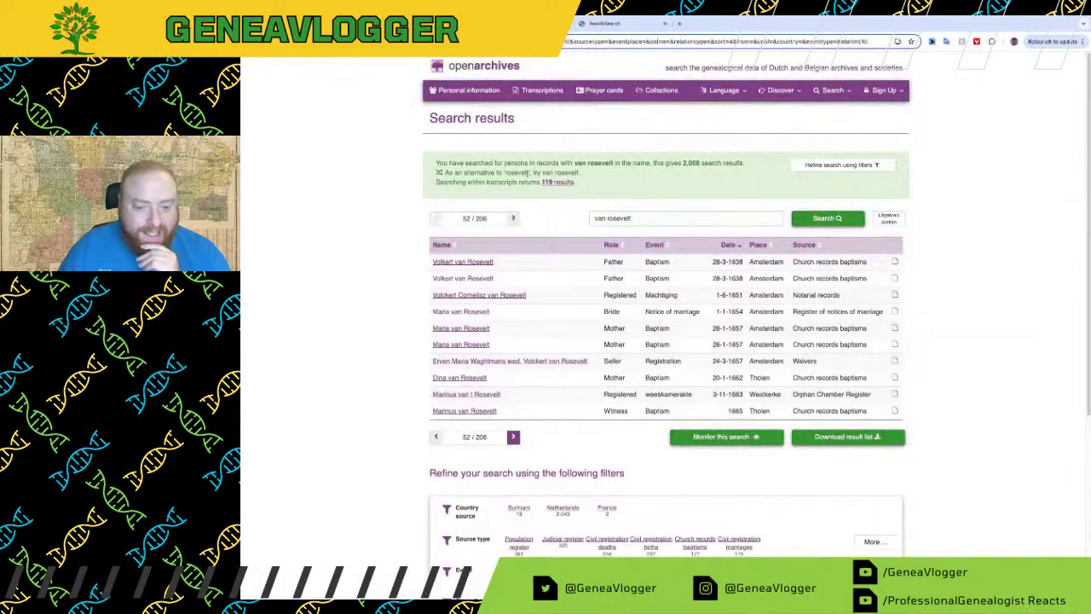
key(alt+Tab)
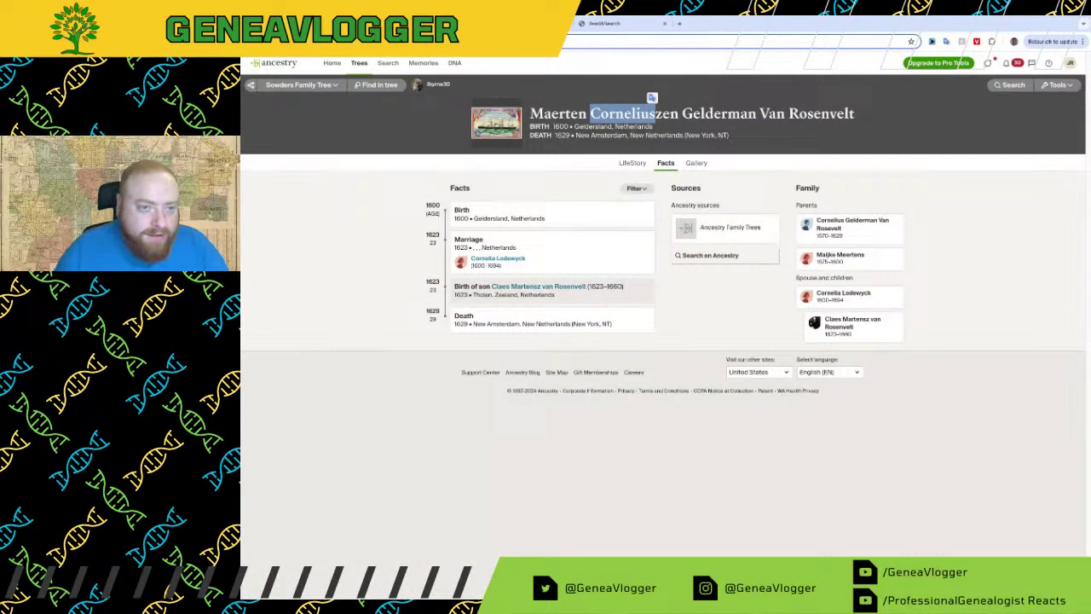
key(alt+Tab)
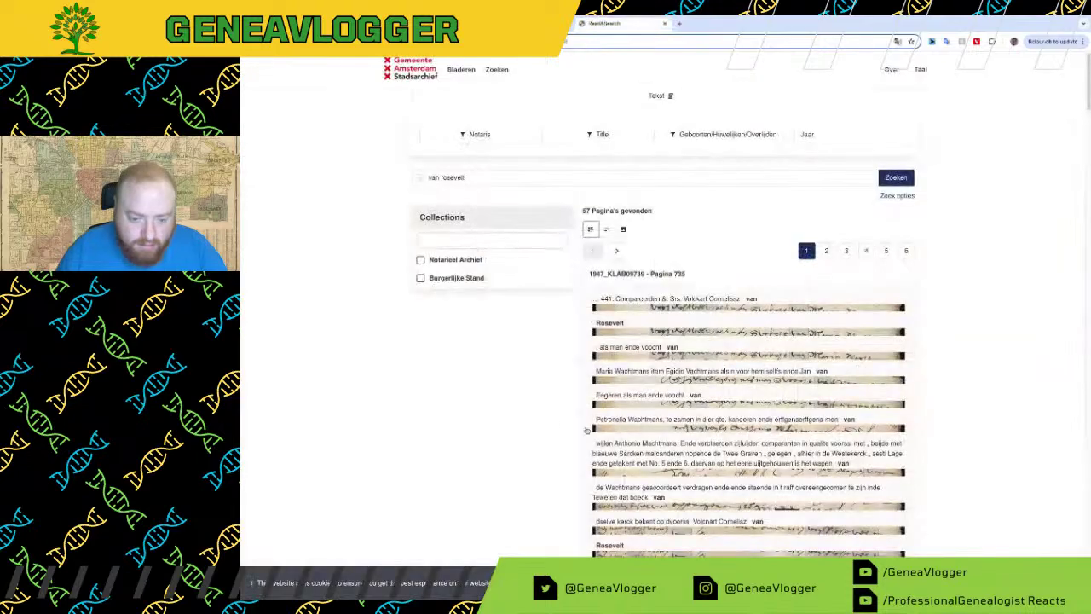
scroll(551, 422, down, 10)
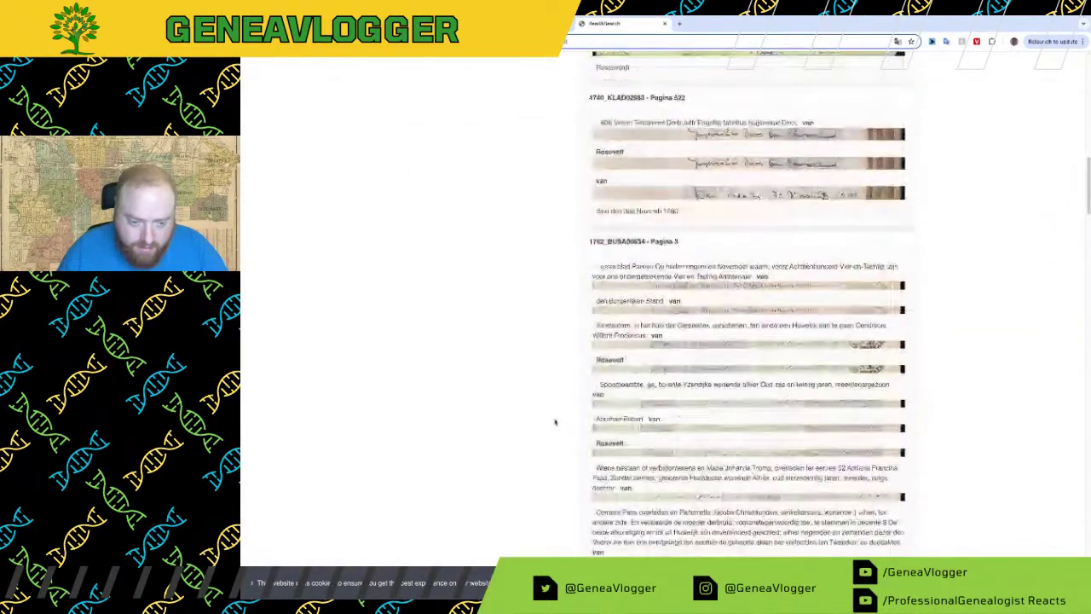
scroll(555, 421, down, 5)
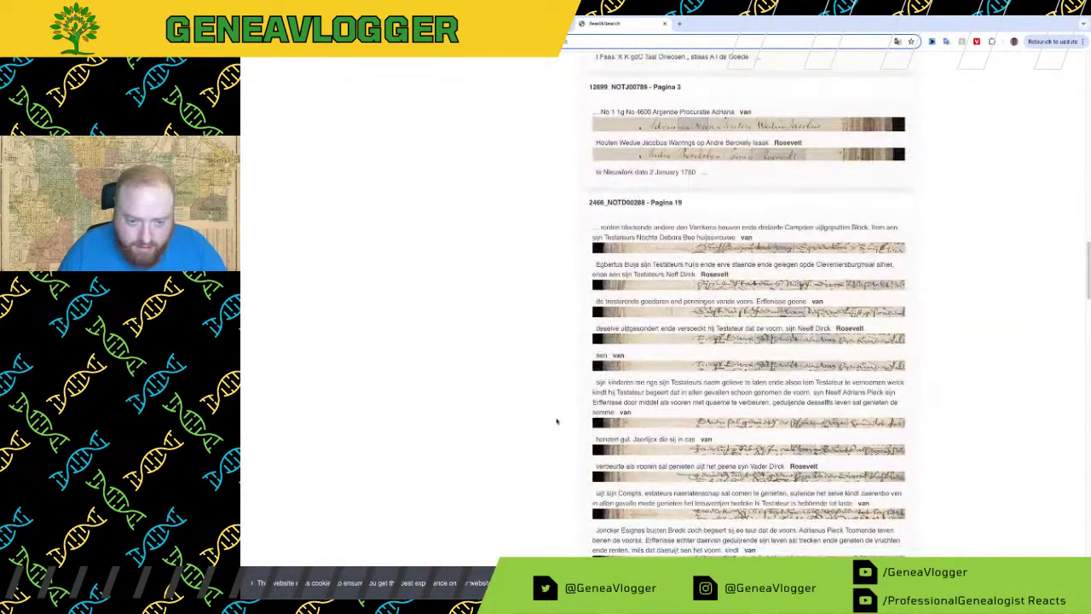
scroll(556, 421, up, 15)
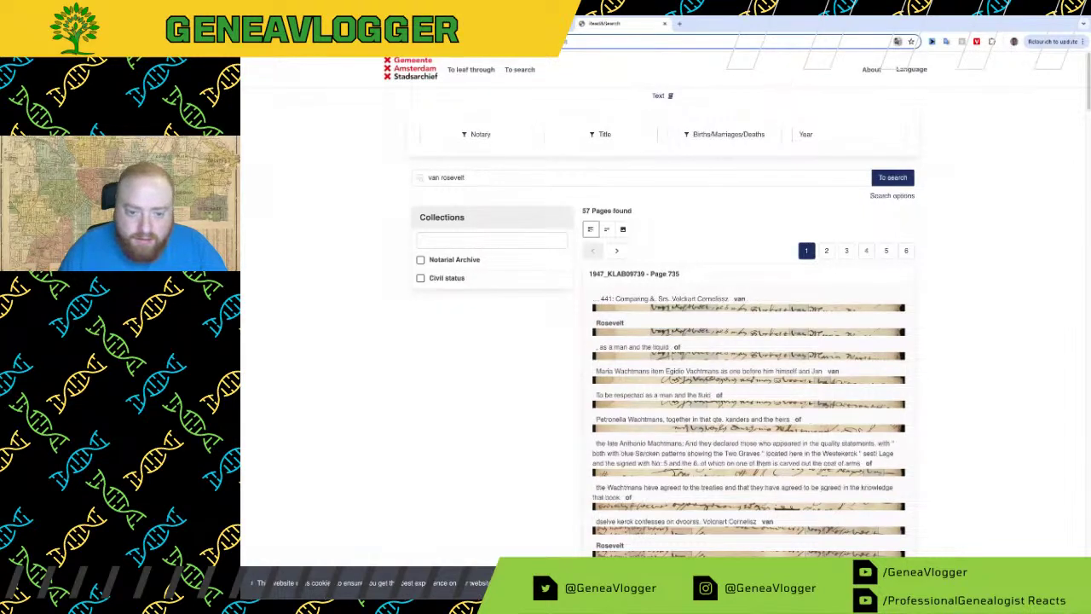
Step: Show the fuzzy search options, preview the results as text only and as image fragments, and restore the combined view
click(908, 196)
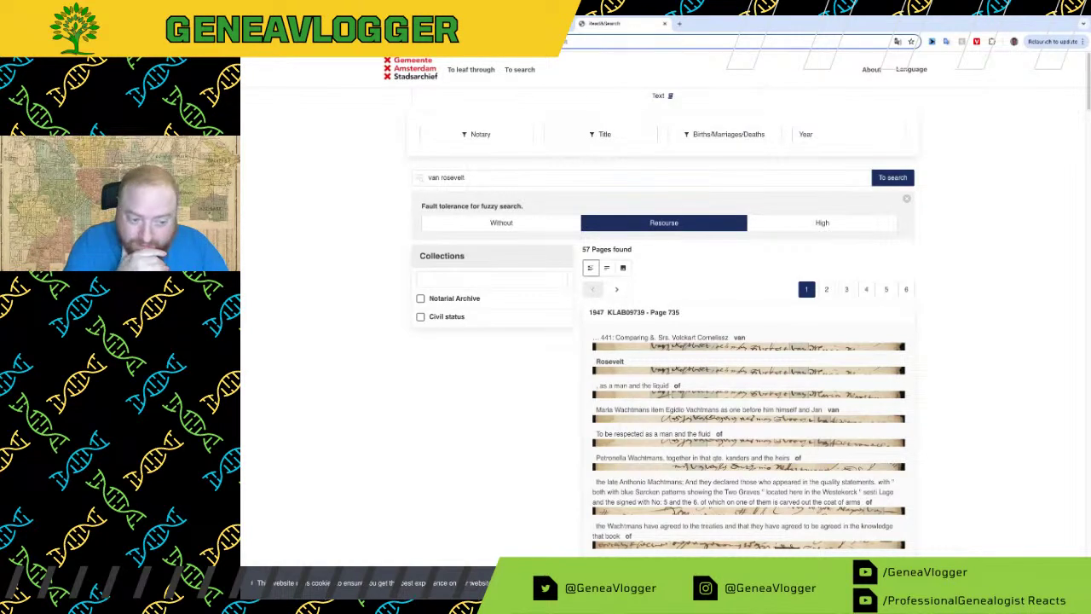
click(606, 267)
click(622, 268)
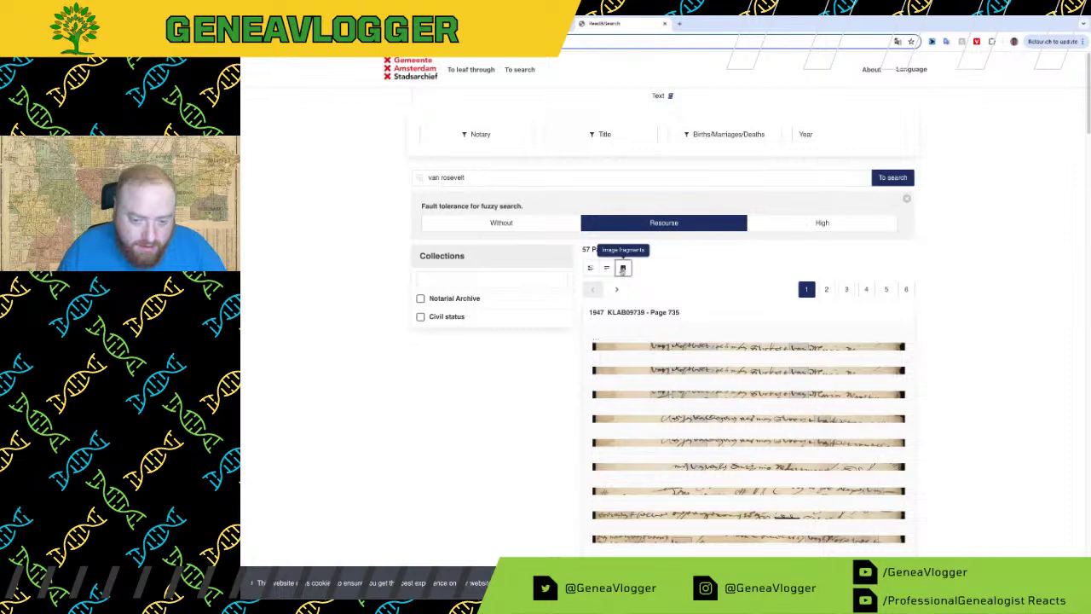
click(590, 268)
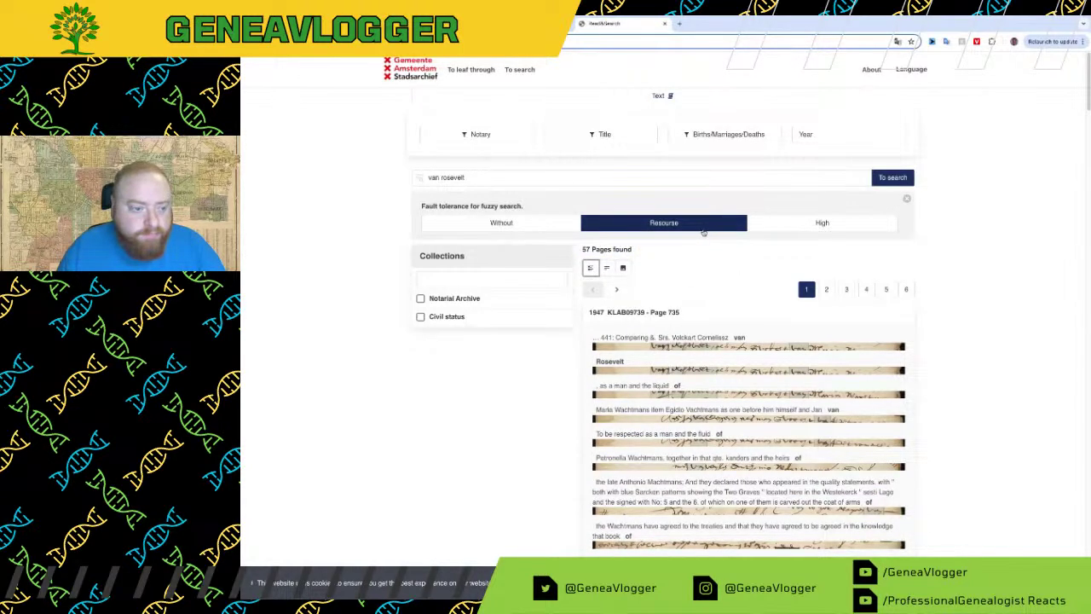
Step: Filter the transcription results to the years 1600 to 1661 and rerun the "van rosevelt" search
click(844, 138)
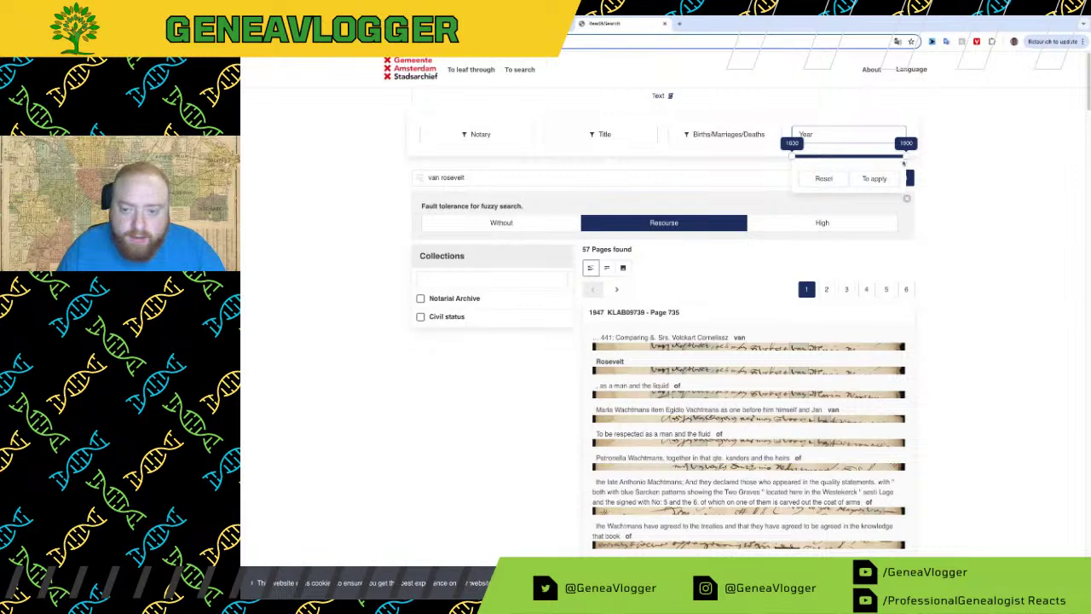
drag(904, 162, 805, 158)
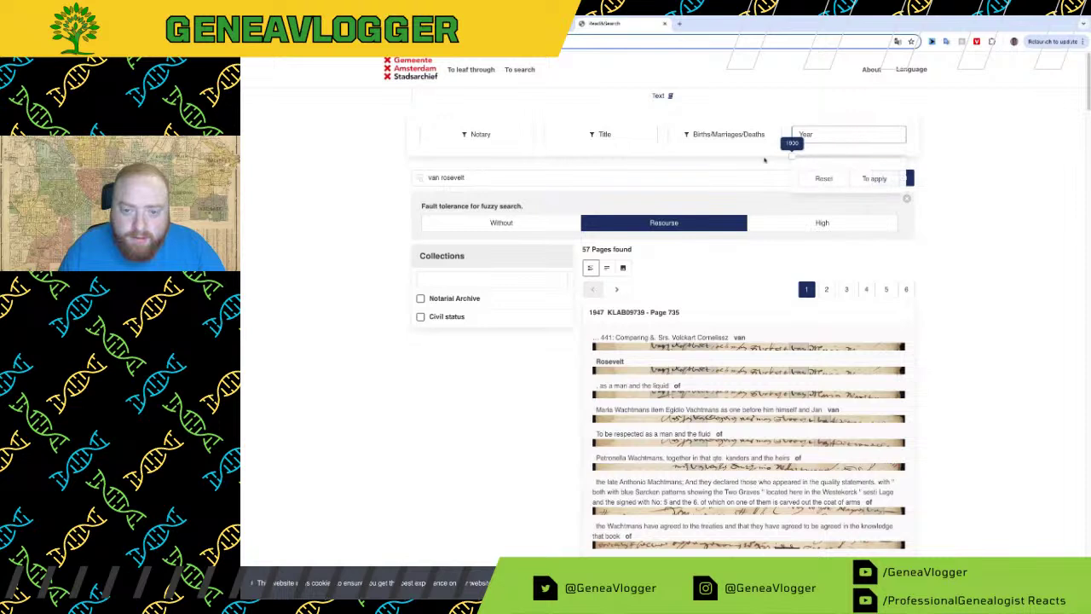
drag(792, 156, 816, 156)
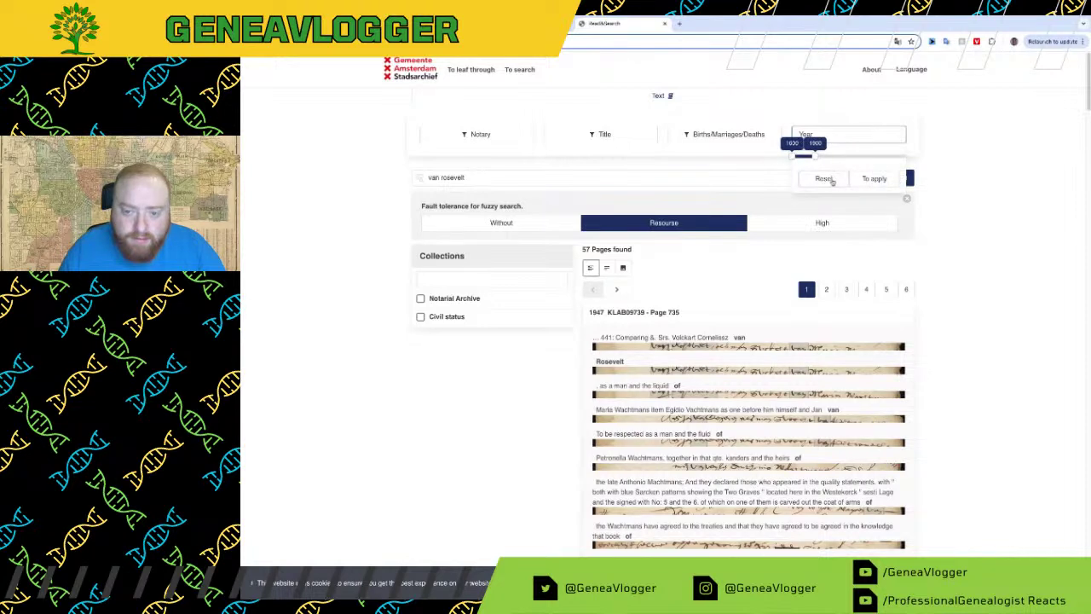
click(862, 180)
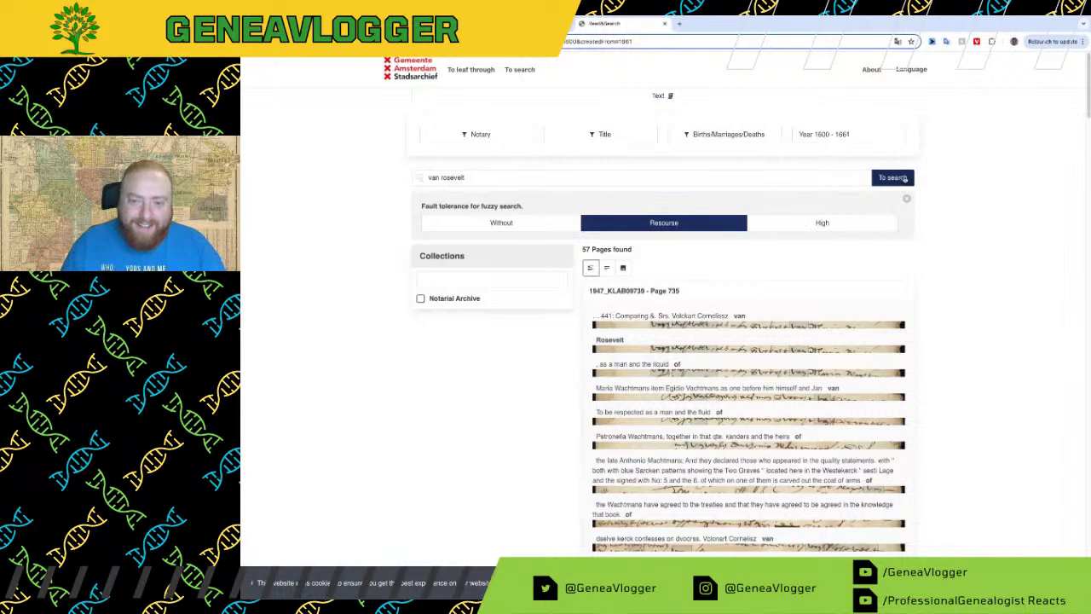
click(900, 180)
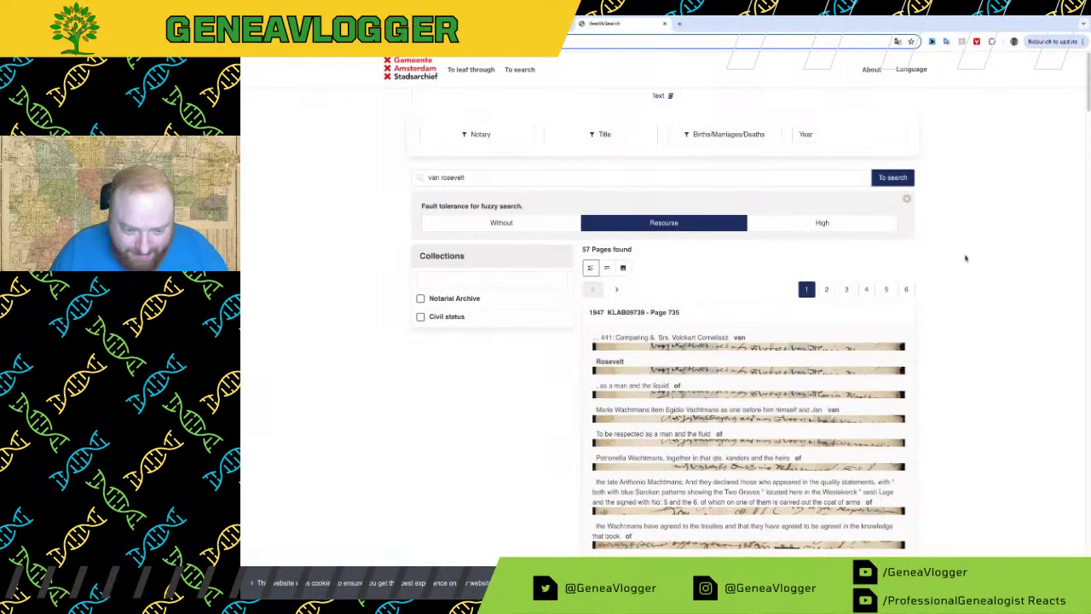
Step: Read the translated excerpts of the first search result and open page 735 of 1947_KLAB09739
scroll(955, 264, down, 3)
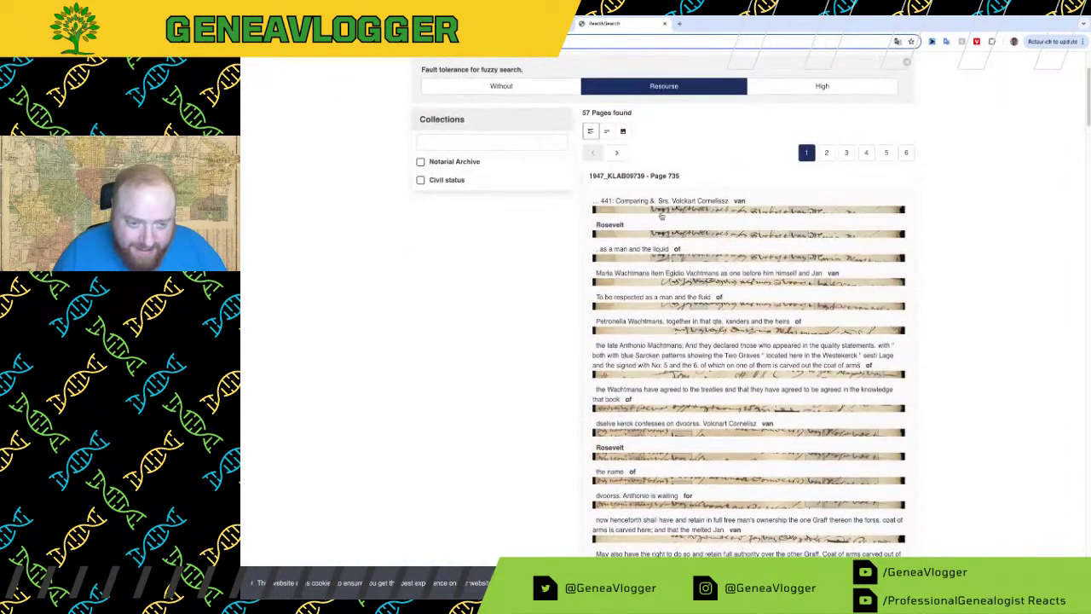
scroll(744, 286, down, 4)
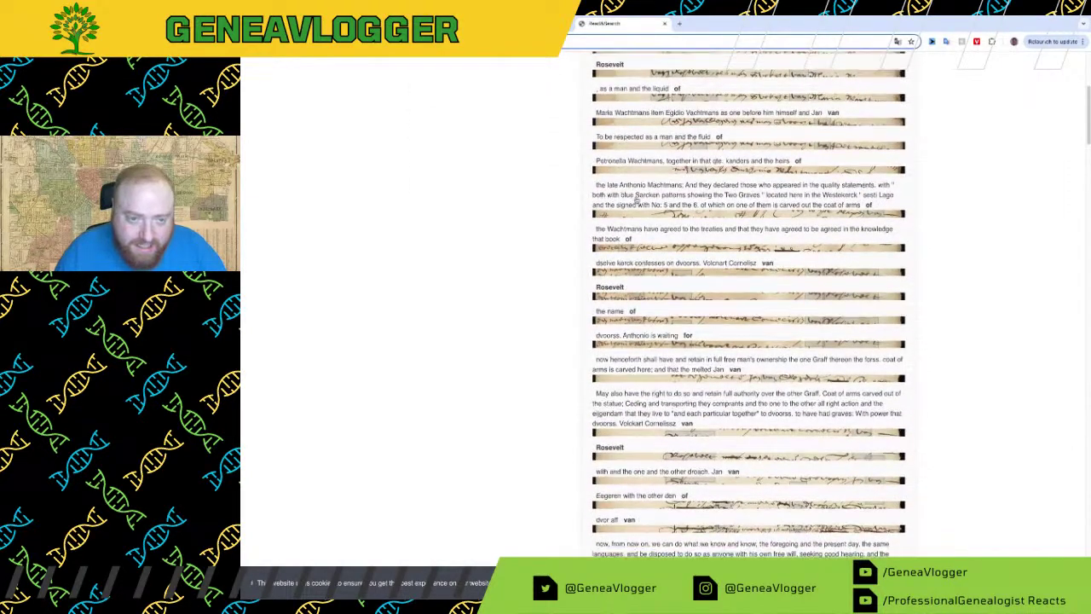
scroll(650, 243, up, 5)
click(650, 247)
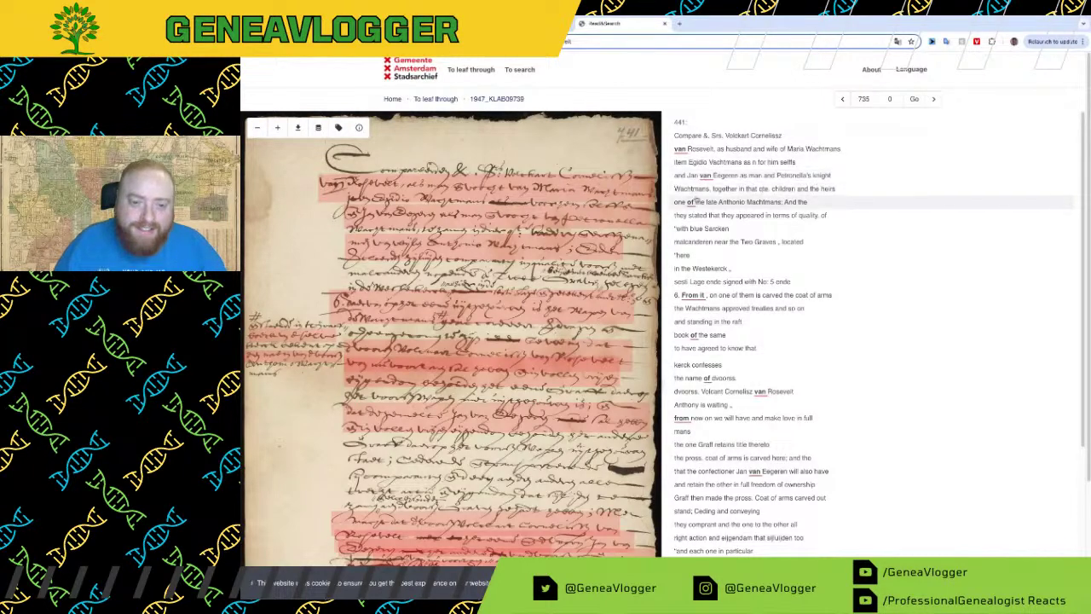
Step: Show the page 735 transcription in its original Dutch, and translate it back into English
click(898, 41)
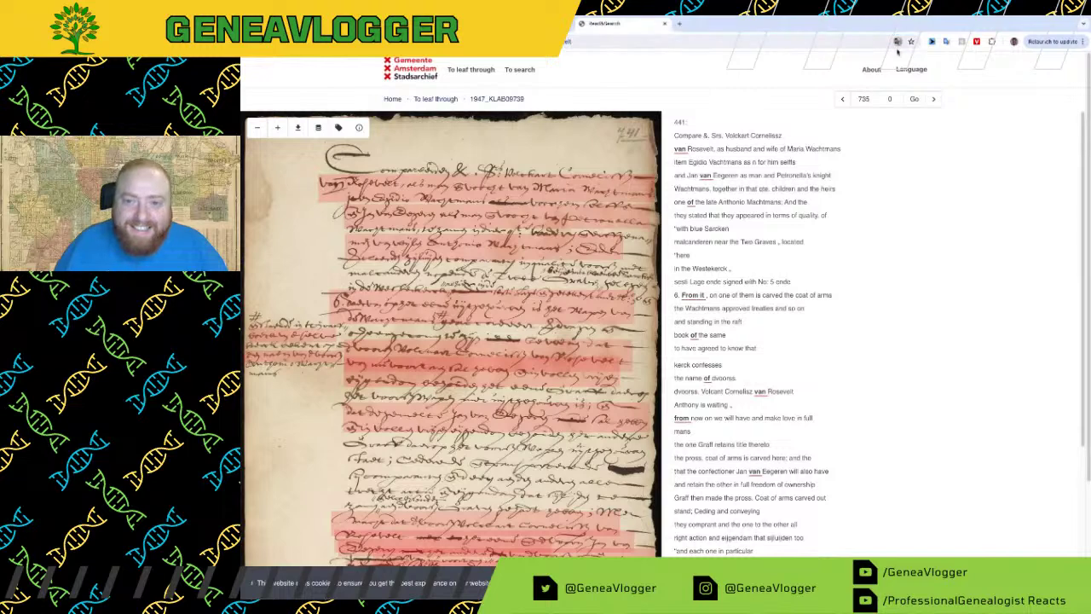
click(789, 60)
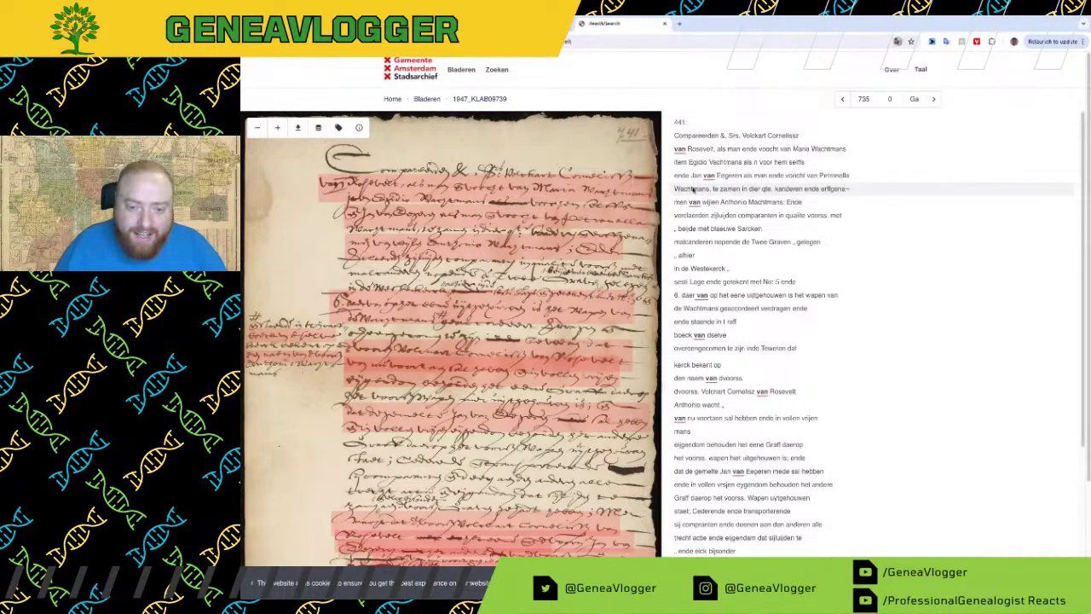
click(849, 51)
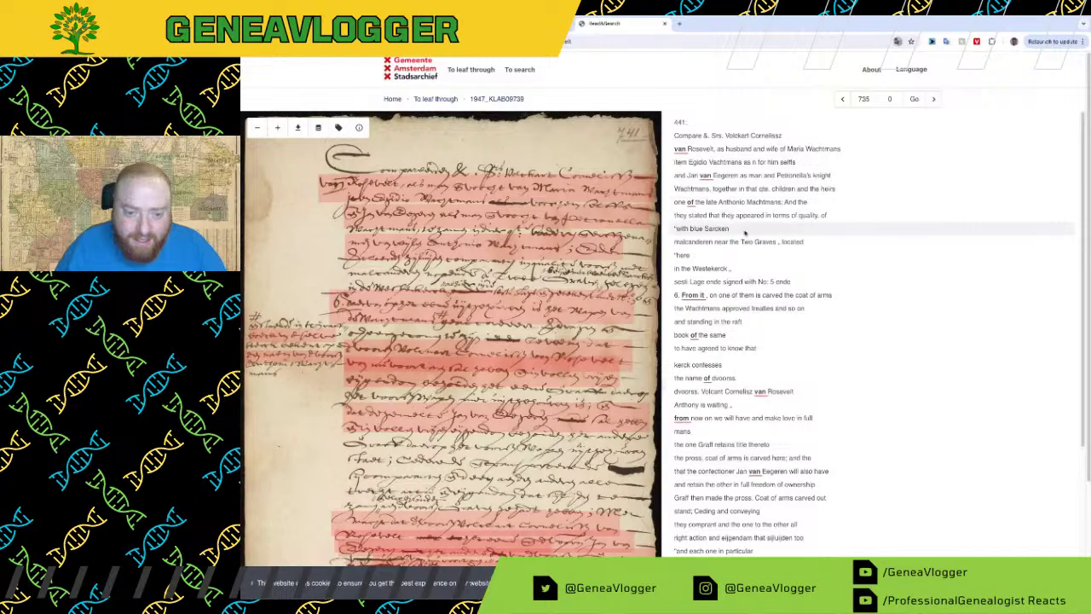
Step: Read the English translation of the page 735 transcription through to the closing date and signatures
scroll(741, 229, down, 1)
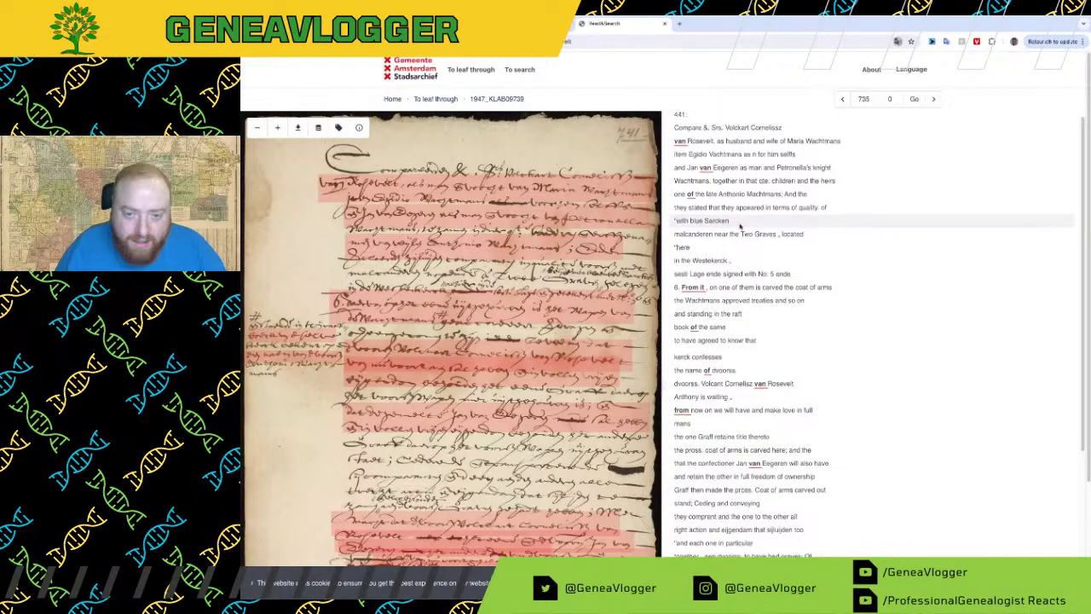
scroll(739, 226, down, 1)
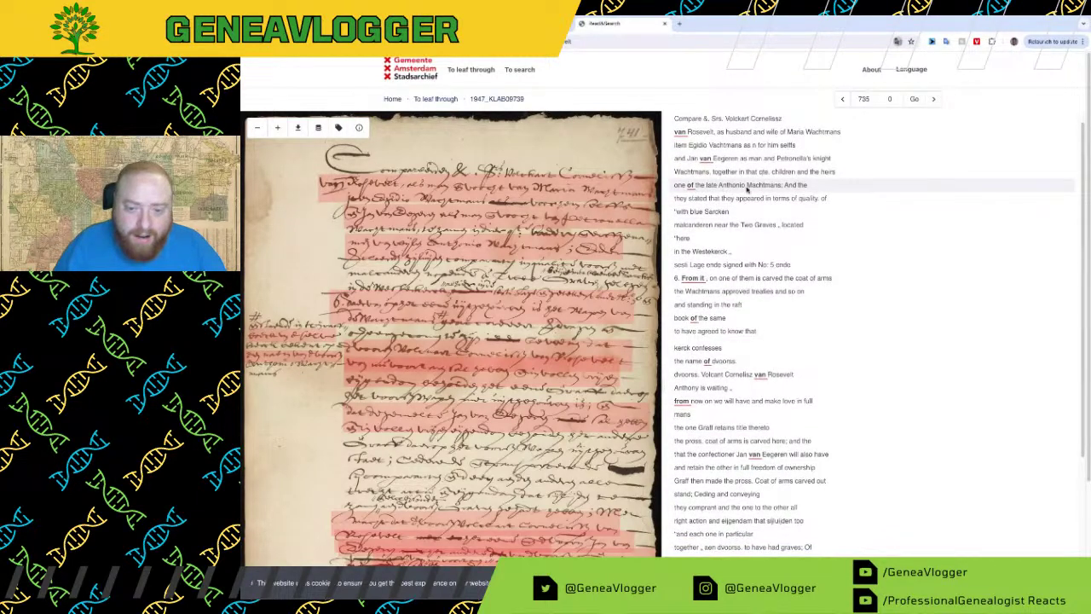
scroll(749, 204, down, 3)
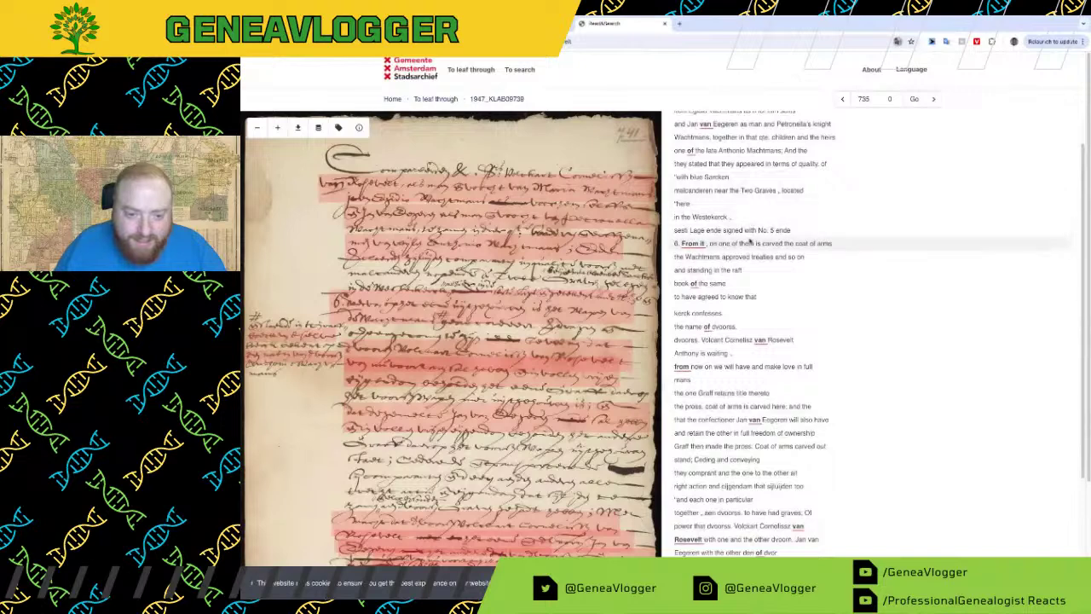
scroll(749, 240, down, 2)
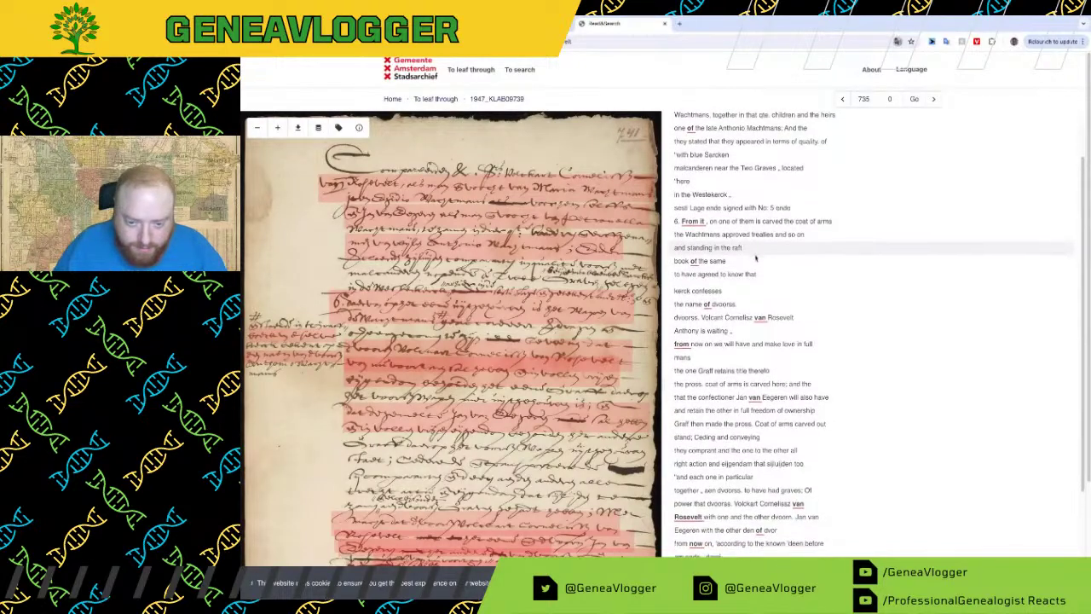
scroll(755, 257, down, 8)
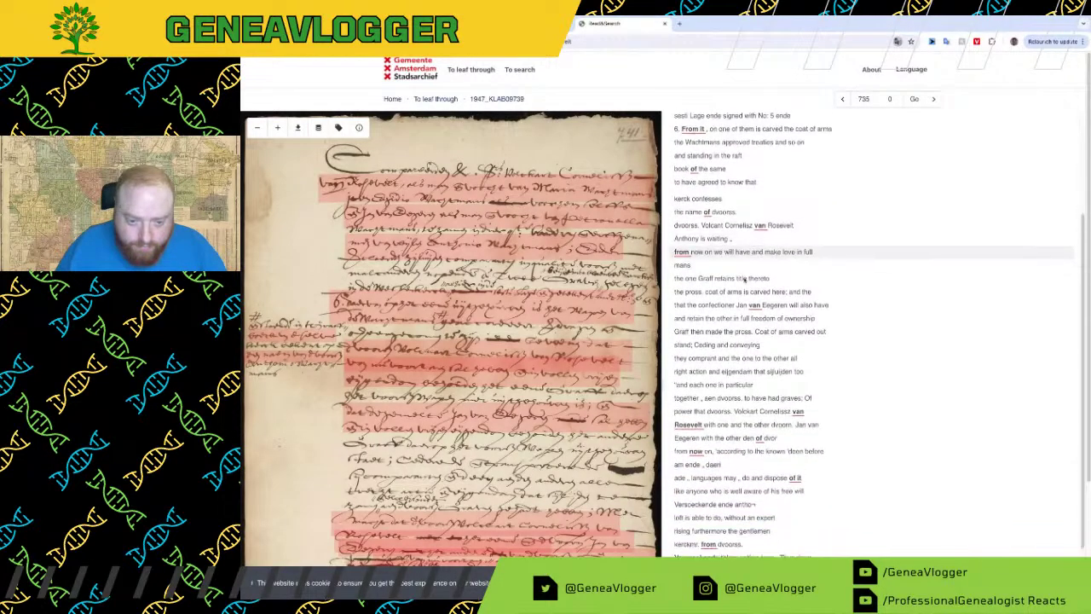
scroll(725, 266, down, 1)
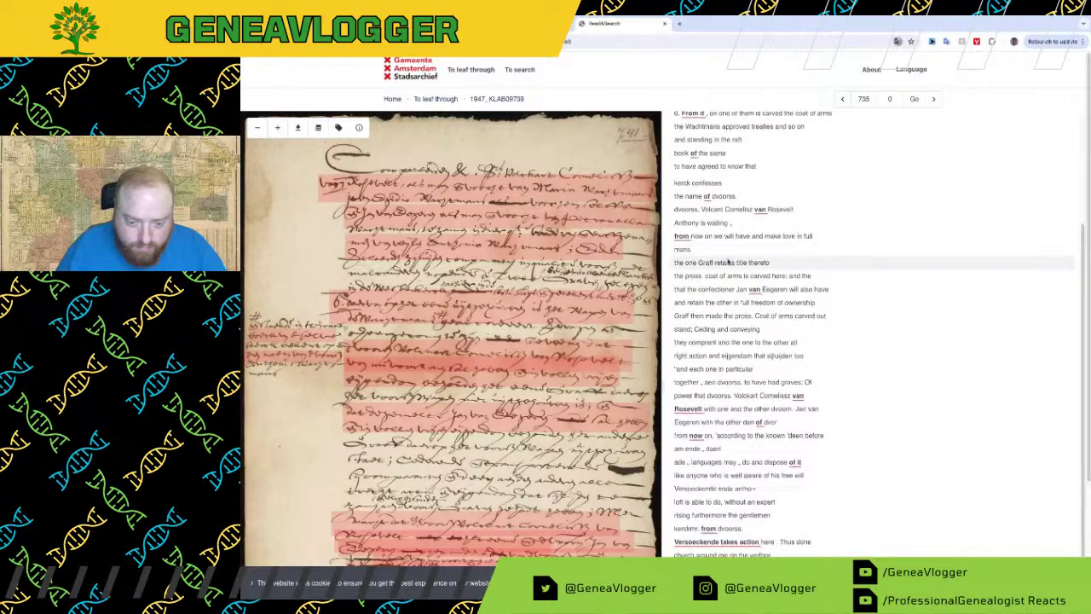
scroll(727, 258, down, 2)
scroll(728, 260, down, 5)
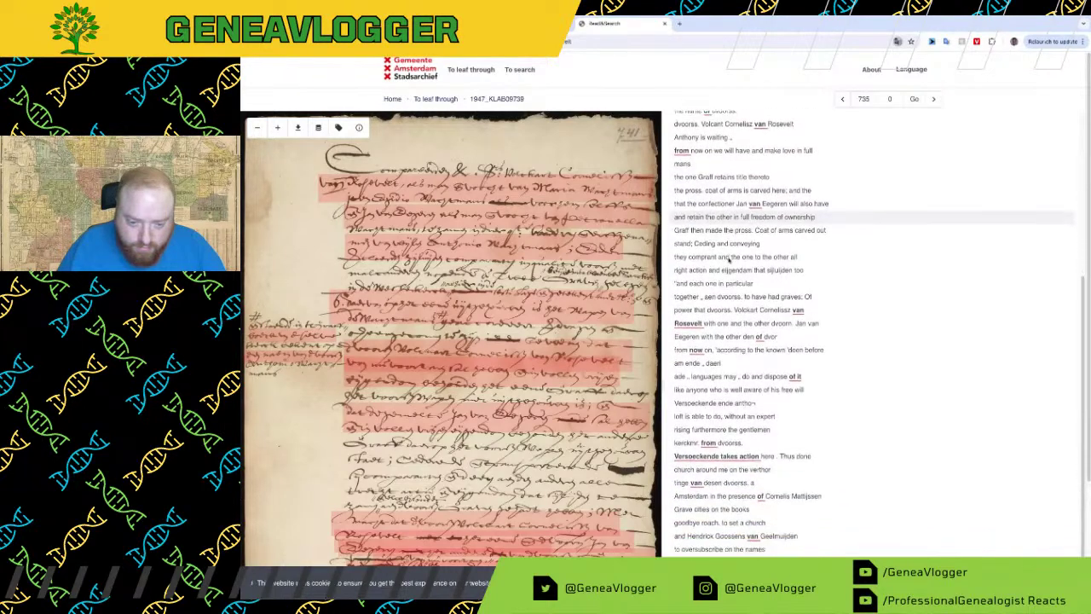
scroll(722, 339, down, 5)
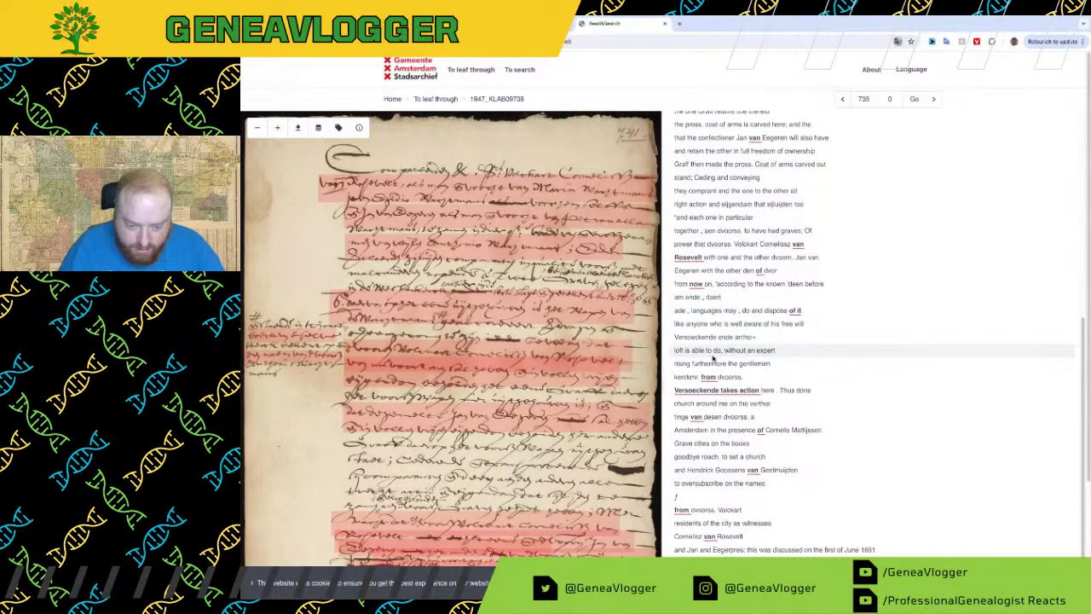
scroll(714, 359, down, 1)
scroll(769, 366, down, 8)
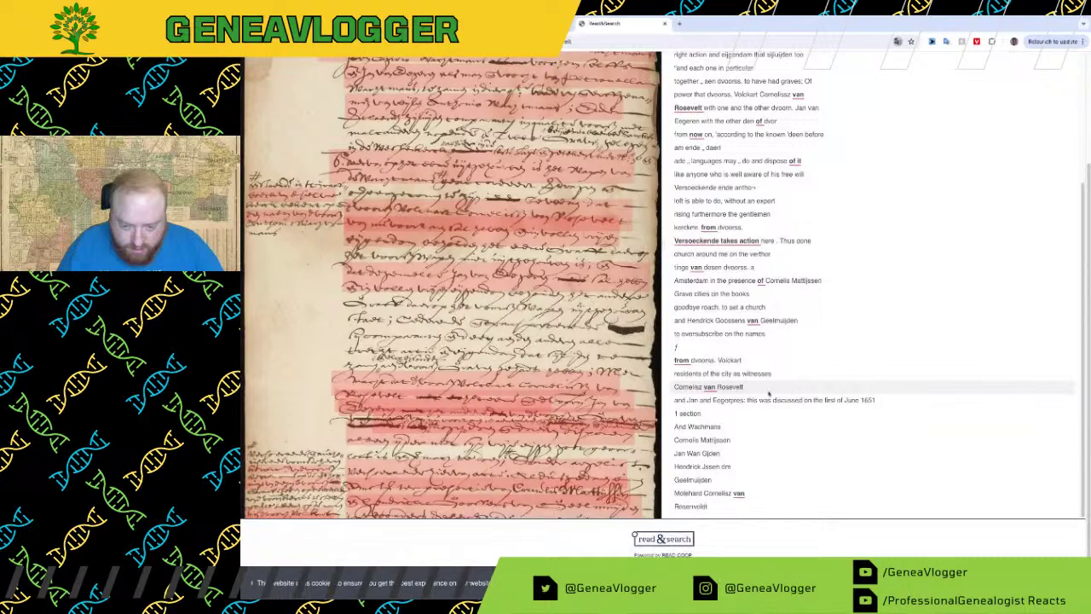
scroll(763, 392, down, 1)
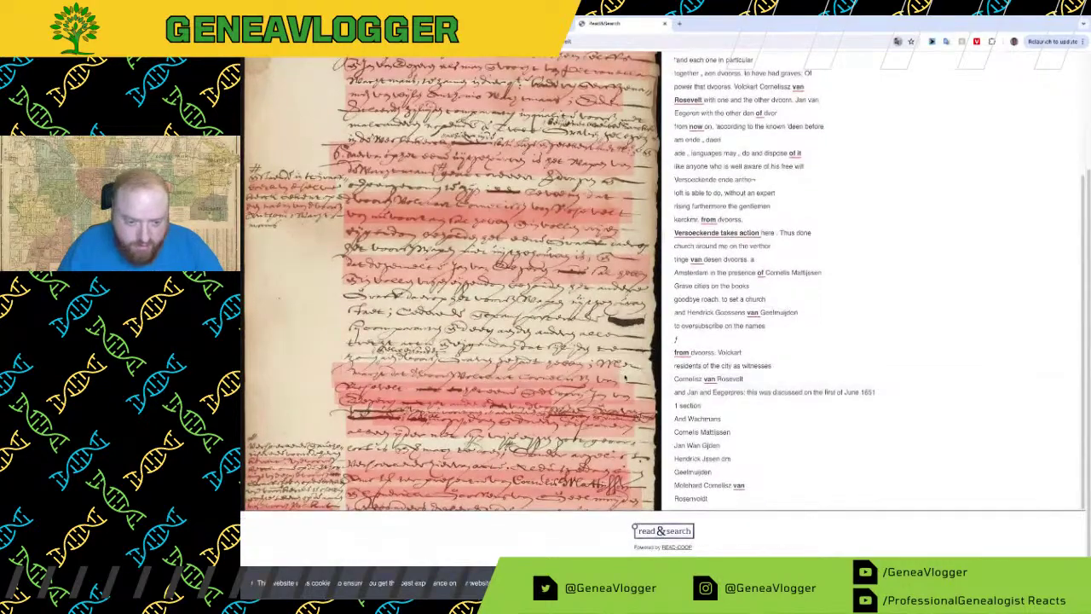
Step: Return to the "van rosevelt" search results, skim the matching excerpts, and open page 675 of 2227_NOTC00085
scroll(359, 386, down, 3)
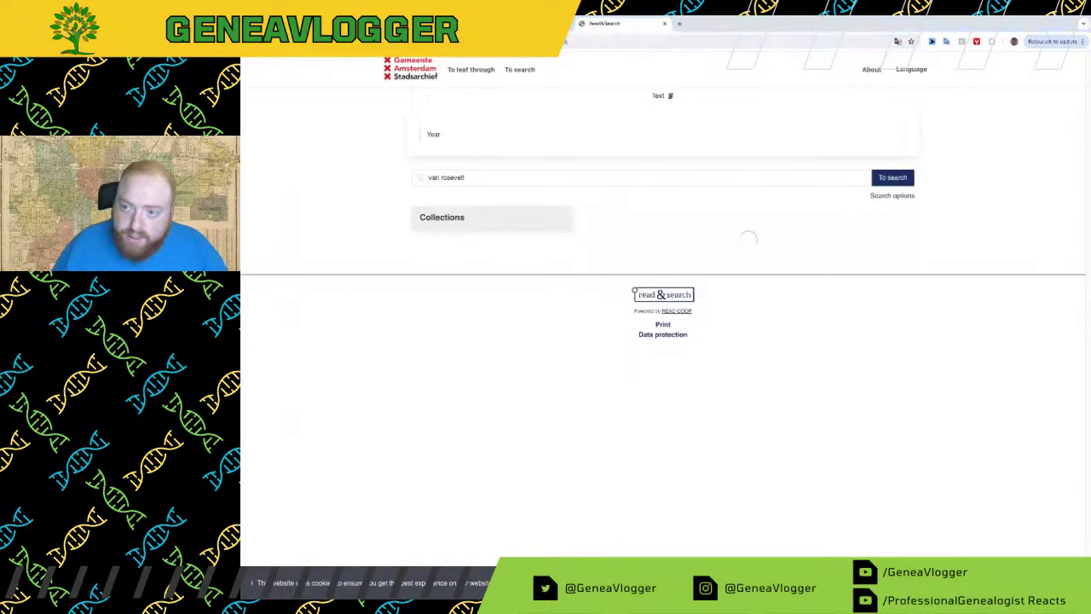
scroll(469, 312, down, 12)
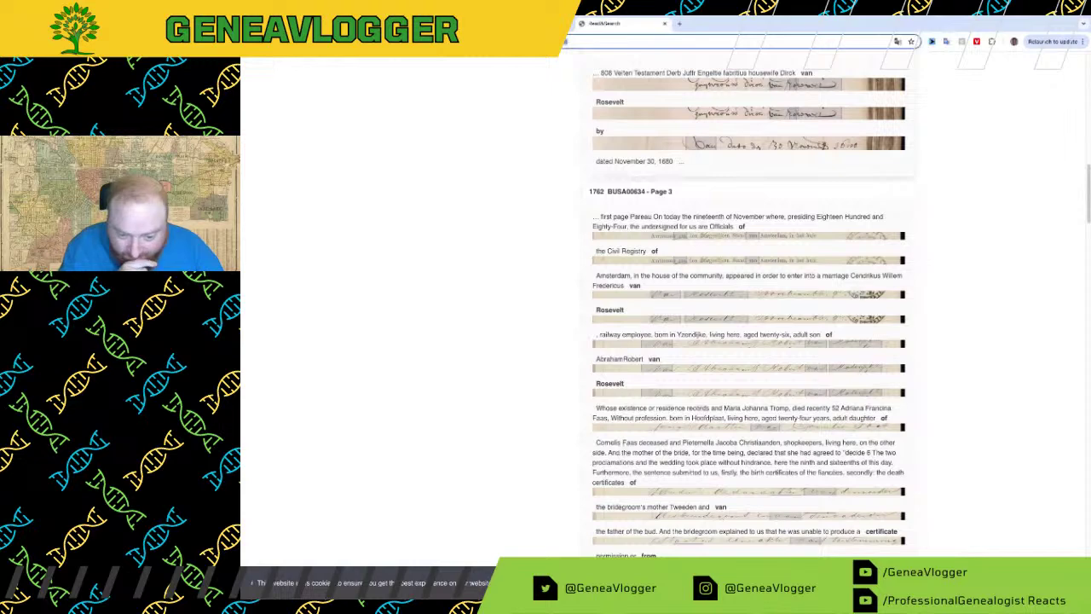
scroll(811, 287, down, 1)
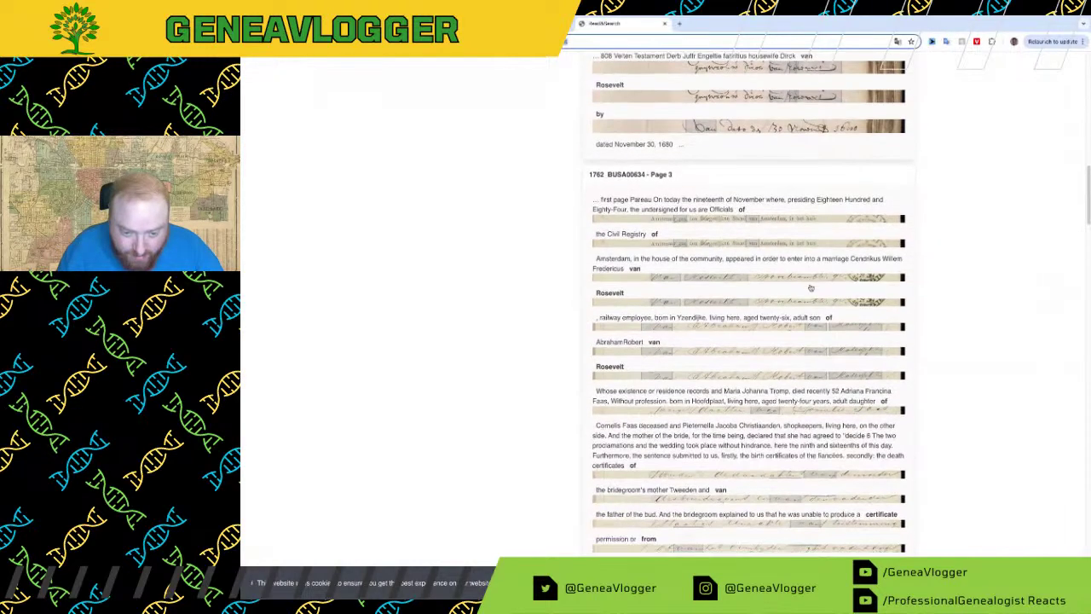
scroll(814, 315, down, 5)
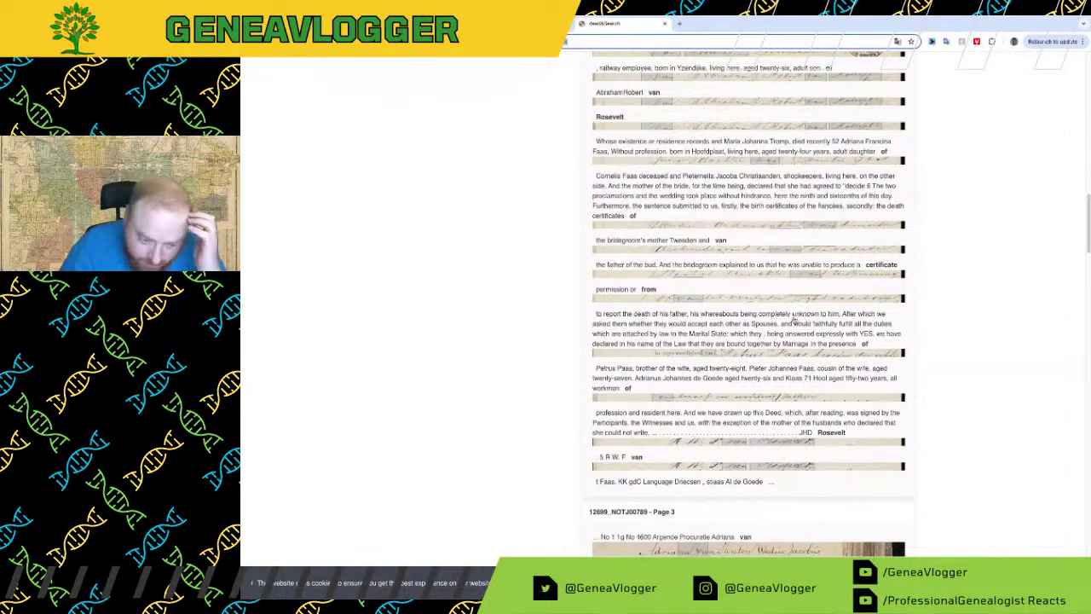
scroll(797, 322, down, 4)
scroll(786, 319, down, 3)
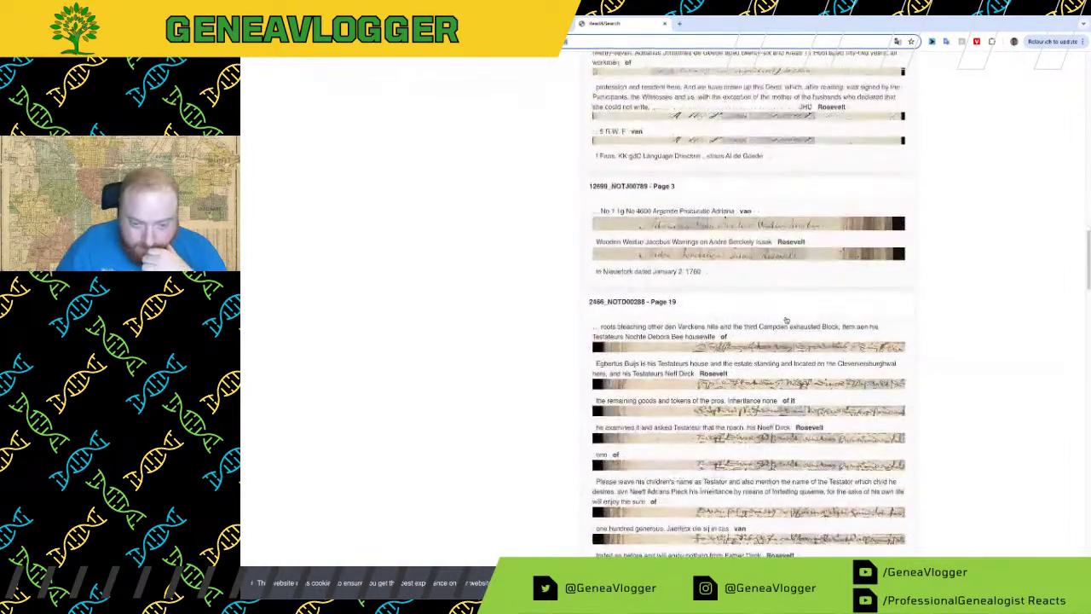
scroll(785, 318, down, 9)
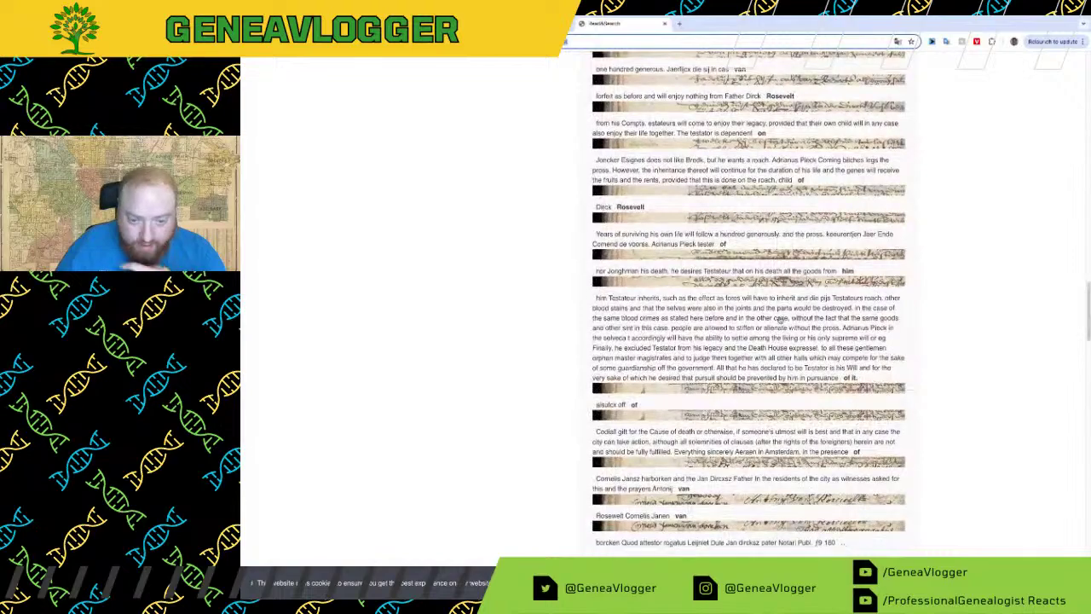
scroll(777, 320, down, 5)
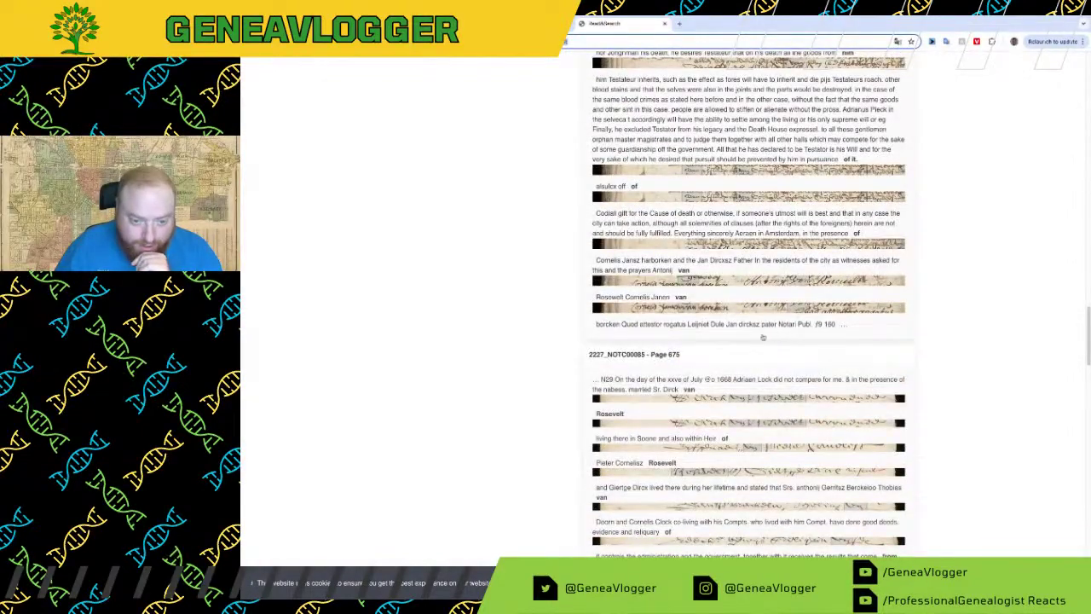
scroll(767, 350, down, 2)
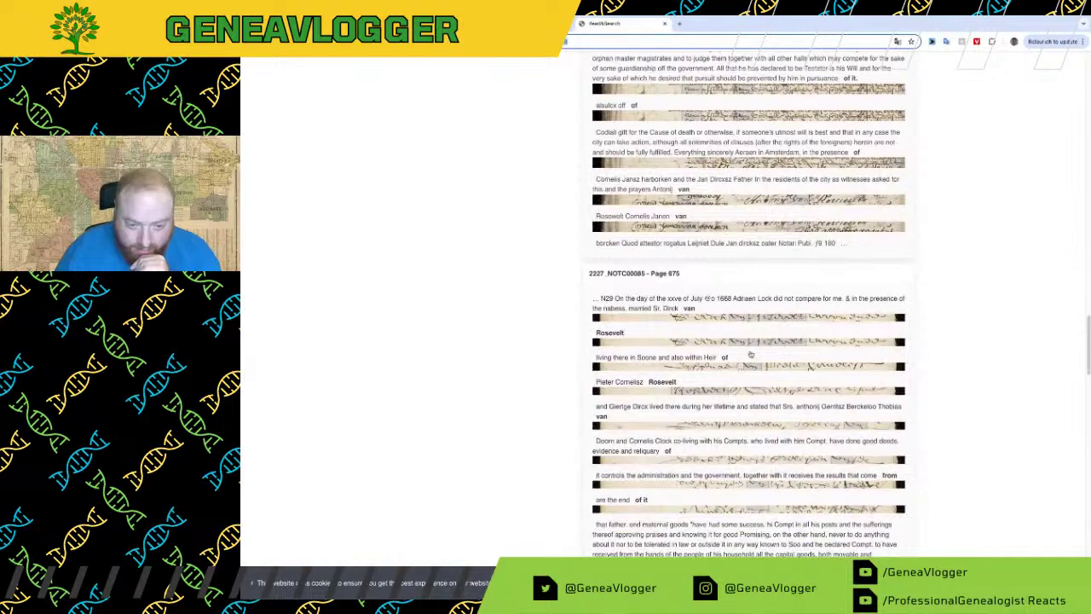
scroll(747, 353, down, 5)
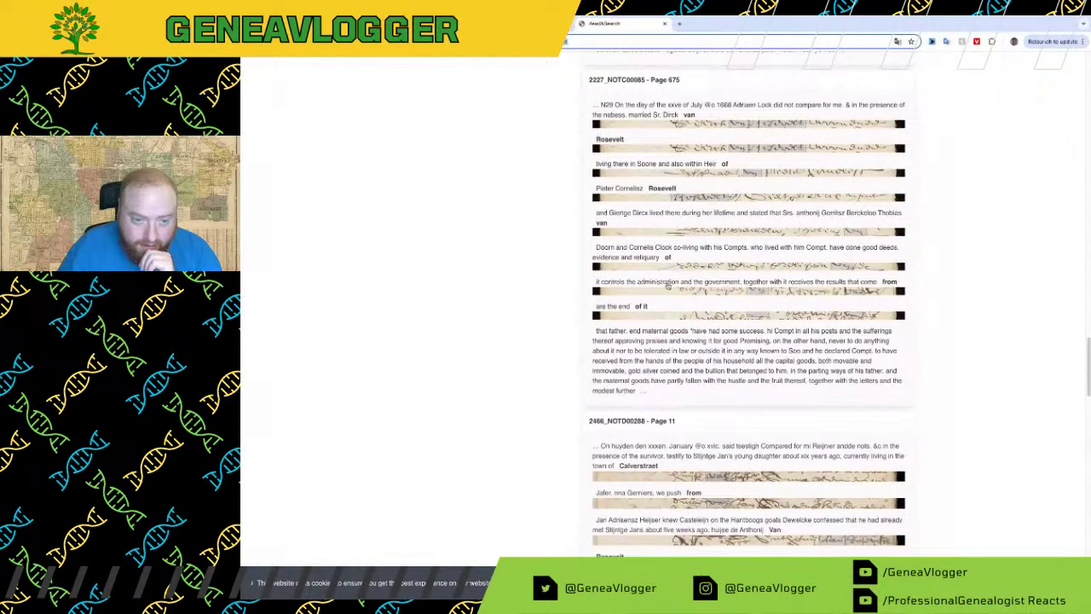
click(662, 166)
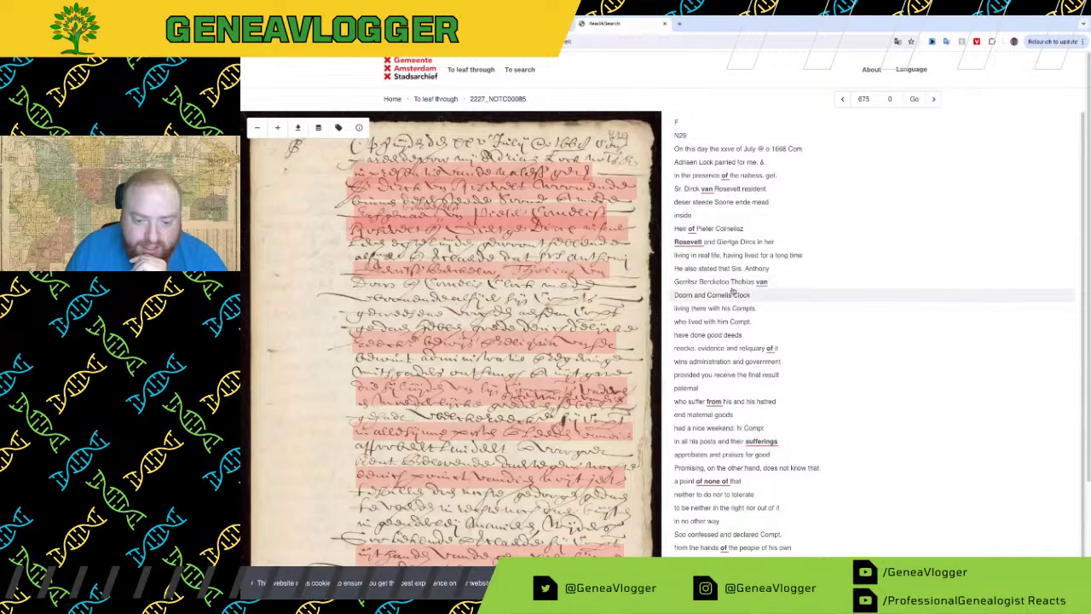
Step: Read the translated transcription of page 675 from start to end
scroll(727, 294, down, 1)
scroll(727, 294, down, 1)
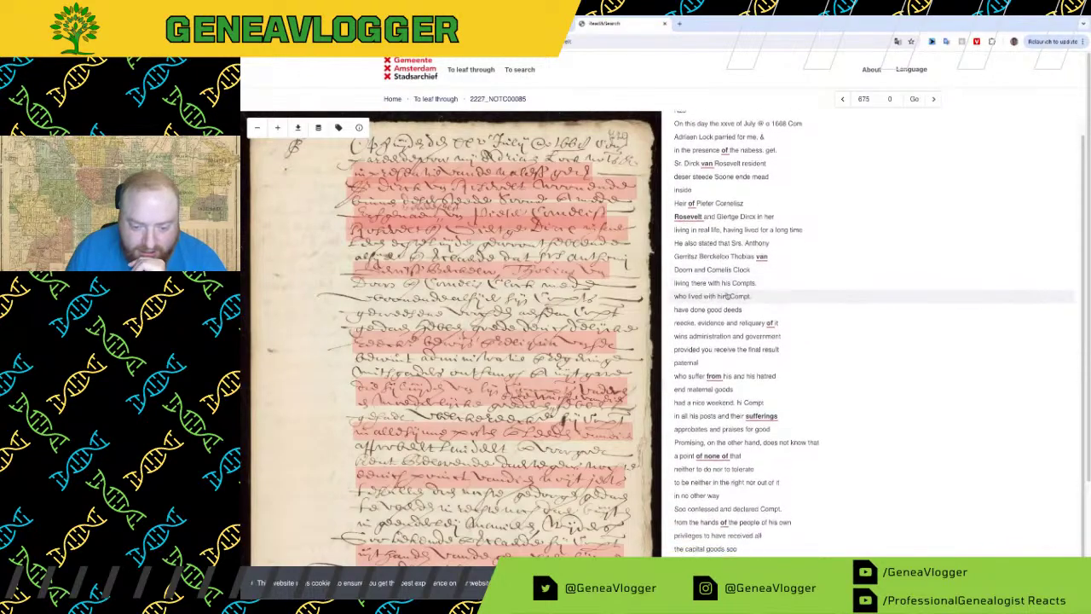
scroll(787, 336, down, 2)
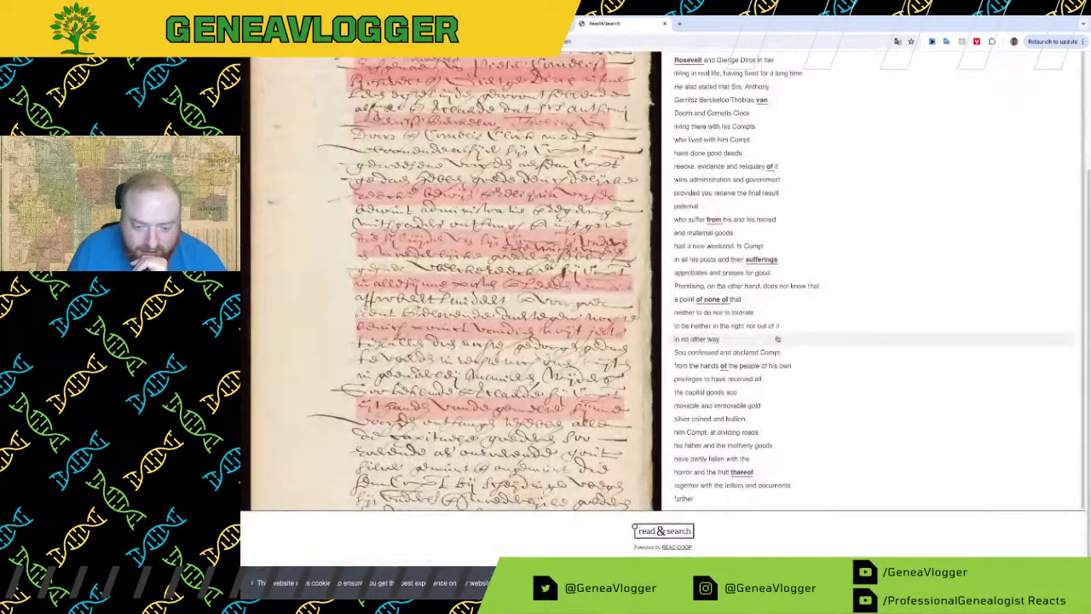
scroll(776, 346, up, 4)
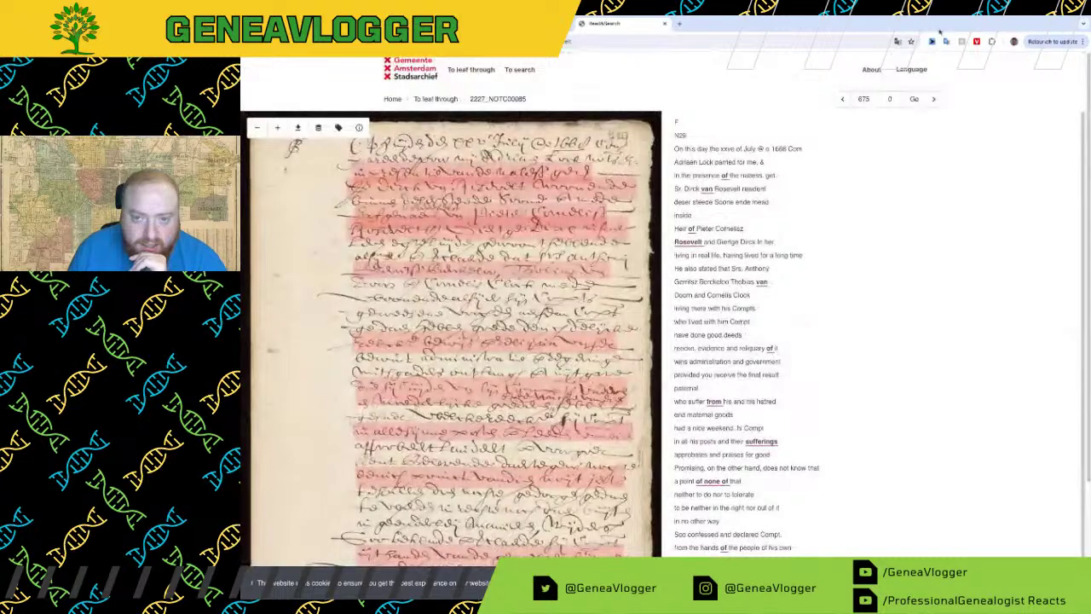
Step: Advance to page 676, read its transcription, and highlight the witness line and the line above the signatures on the scan
click(931, 99)
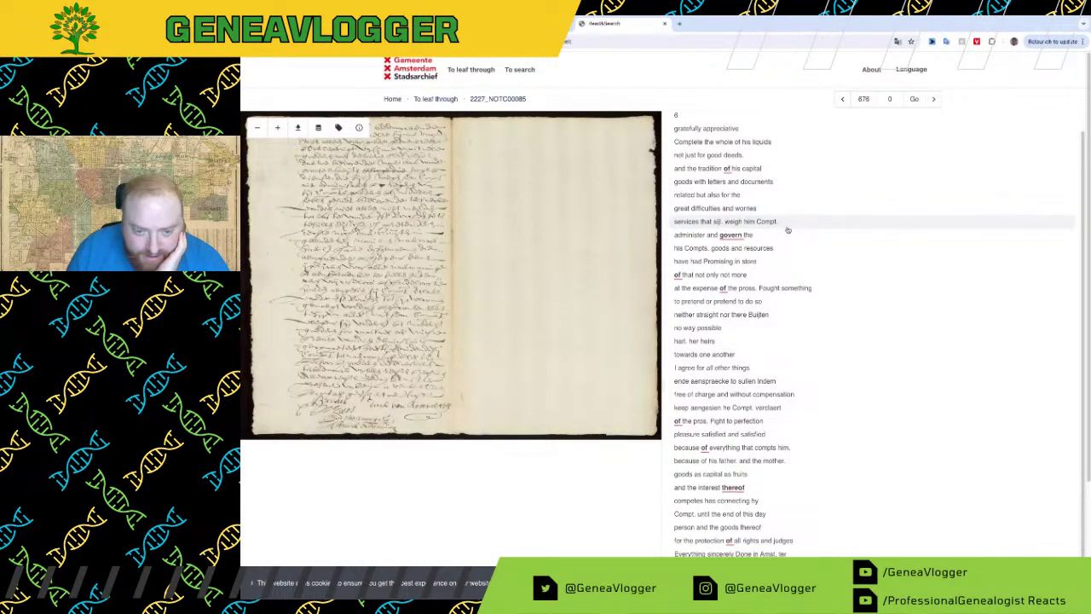
scroll(895, 271, down, 2)
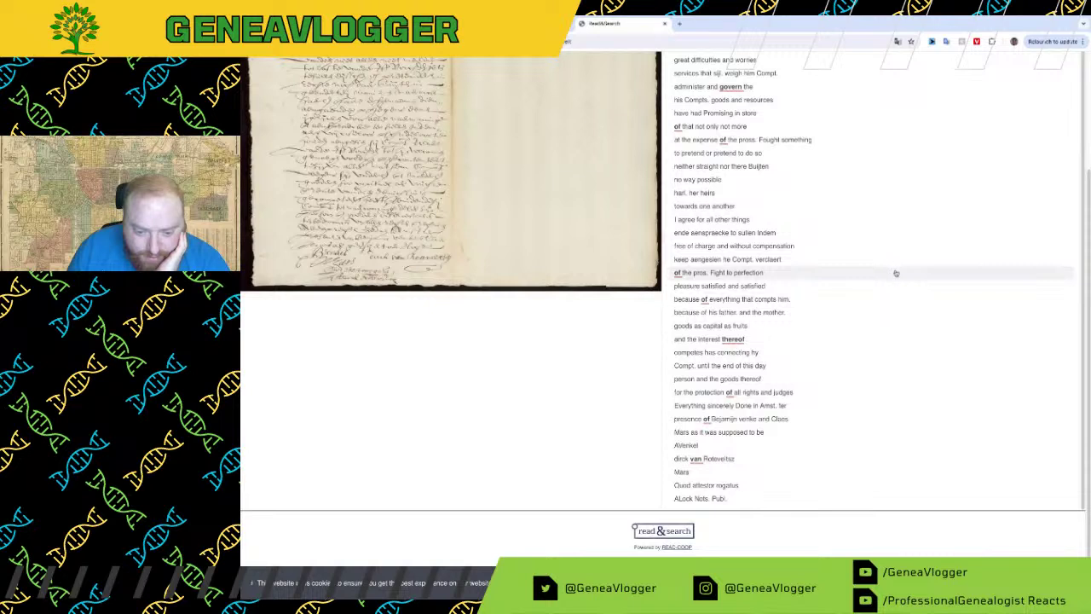
click(717, 419)
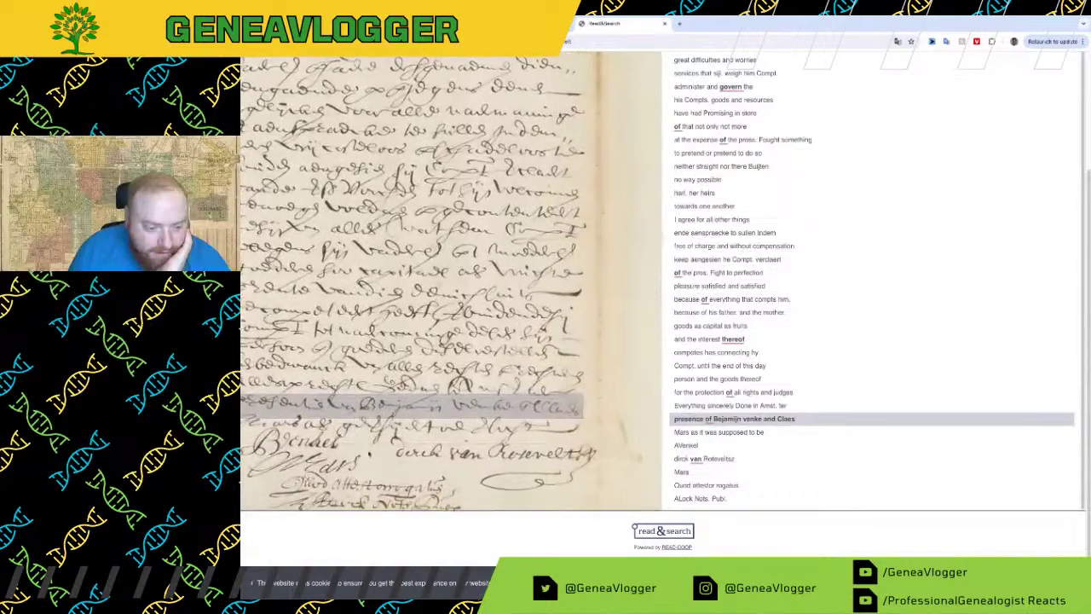
scroll(371, 457, up, 2)
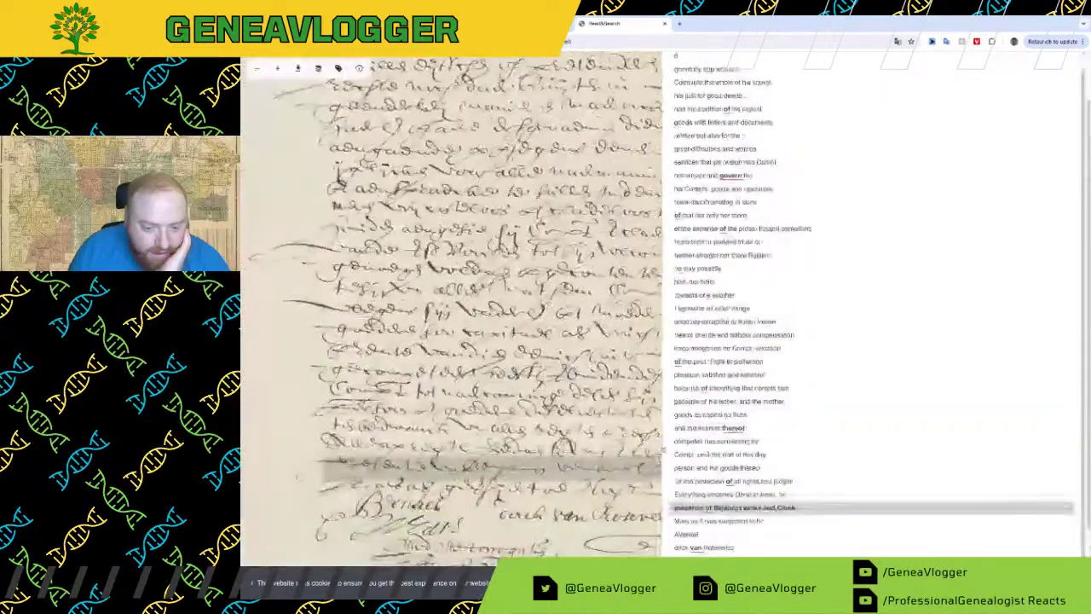
click(691, 522)
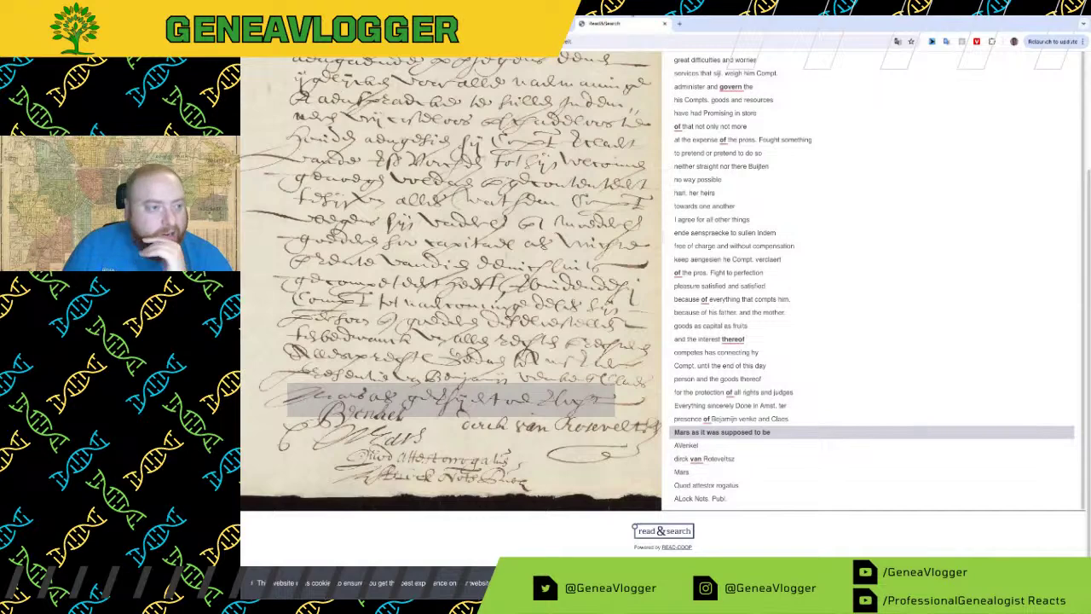
Step: Switch to Ancestry, open the profile of the Van Rosenvelt ancestor's son to check his family, and return to the page 676 transcription
key(alt+Tab)
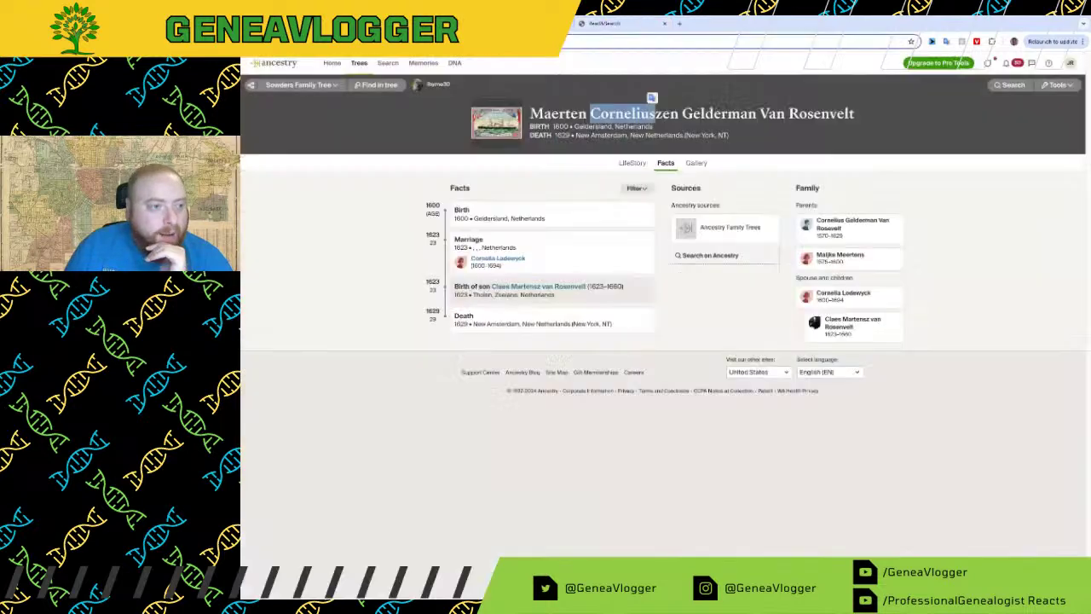
click(840, 334)
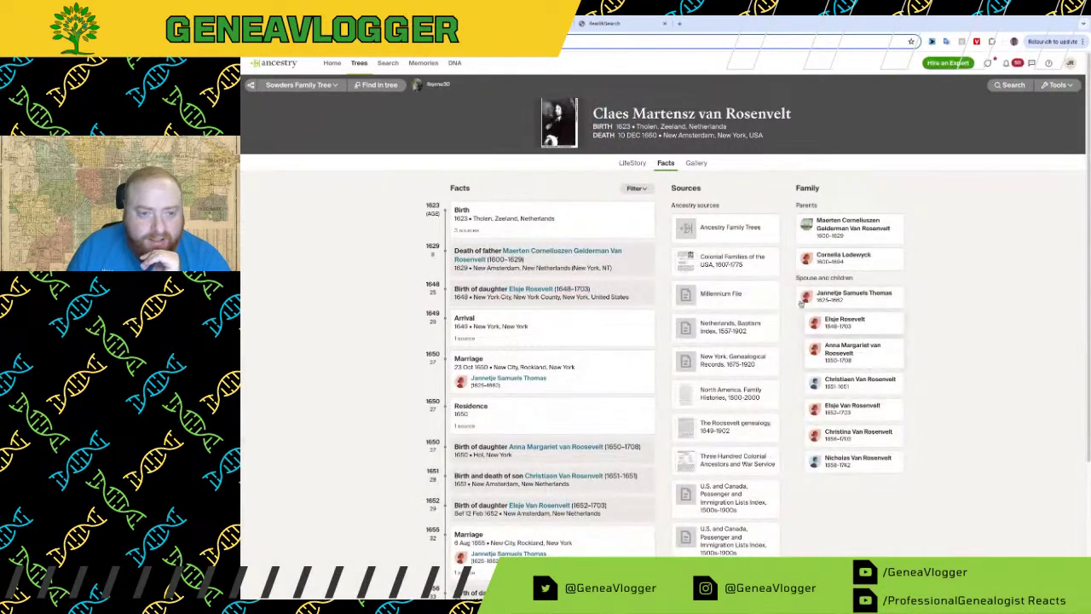
click(630, 19)
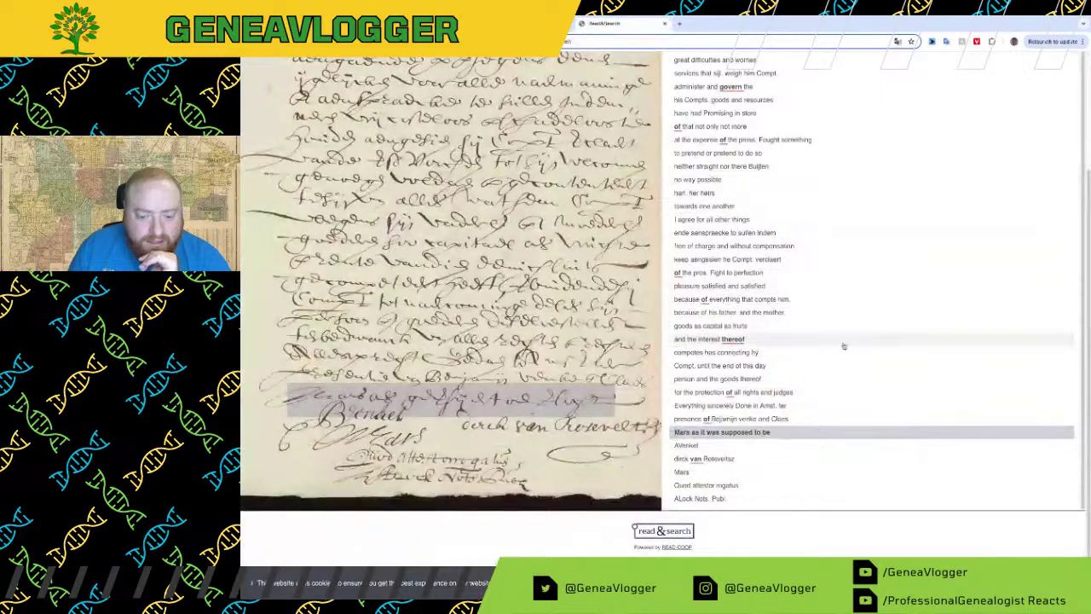
scroll(837, 399, up, 1)
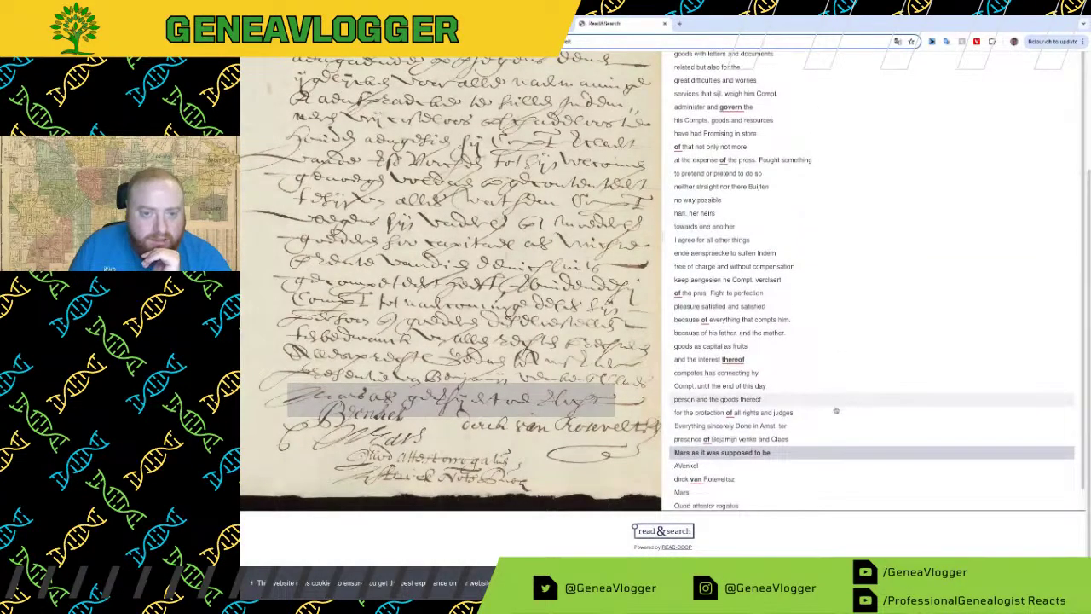
Step: Select the page 676 passage about the father's and mother's goods, and highlight the line "competes has connecting by" on the scan
click(521, 24)
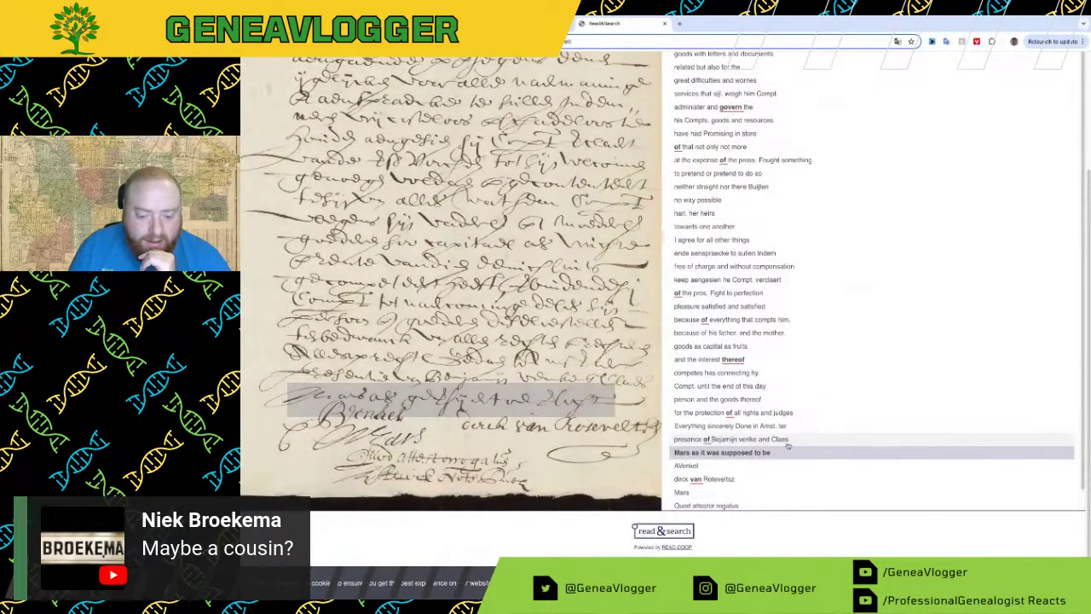
drag(821, 320, 824, 401)
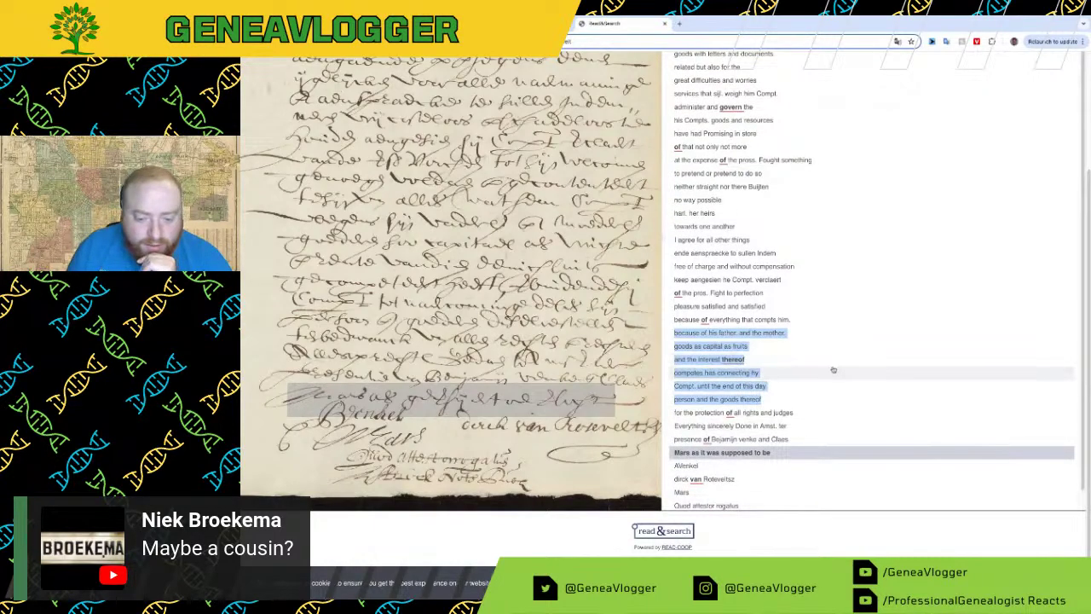
click(830, 371)
scroll(849, 407, up, 5)
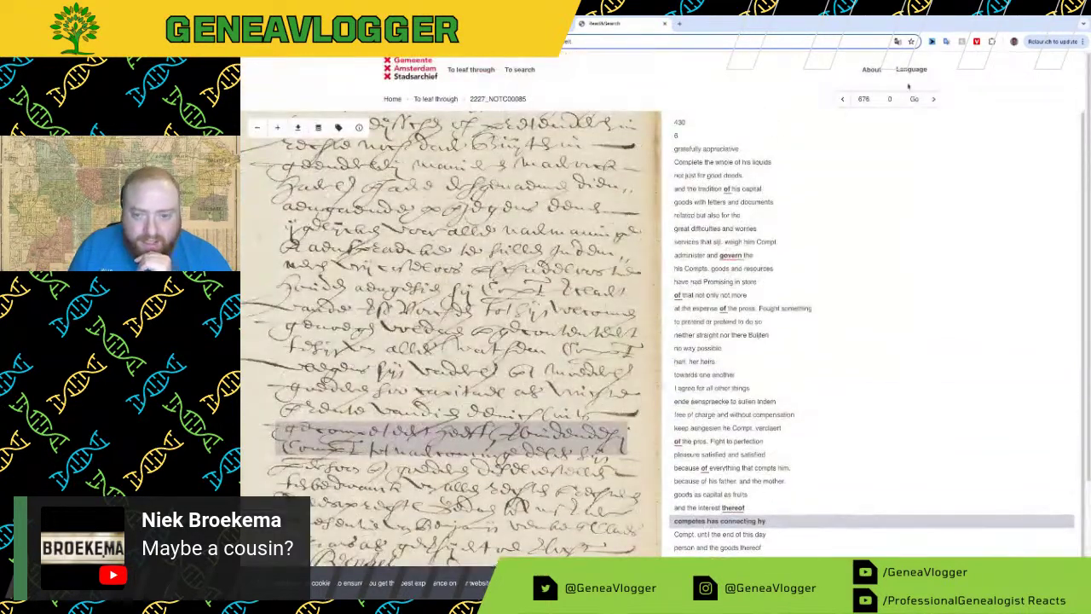
Step: Go back to page 675 of 2227_NOTC00085 and reread its translated transcription
click(843, 98)
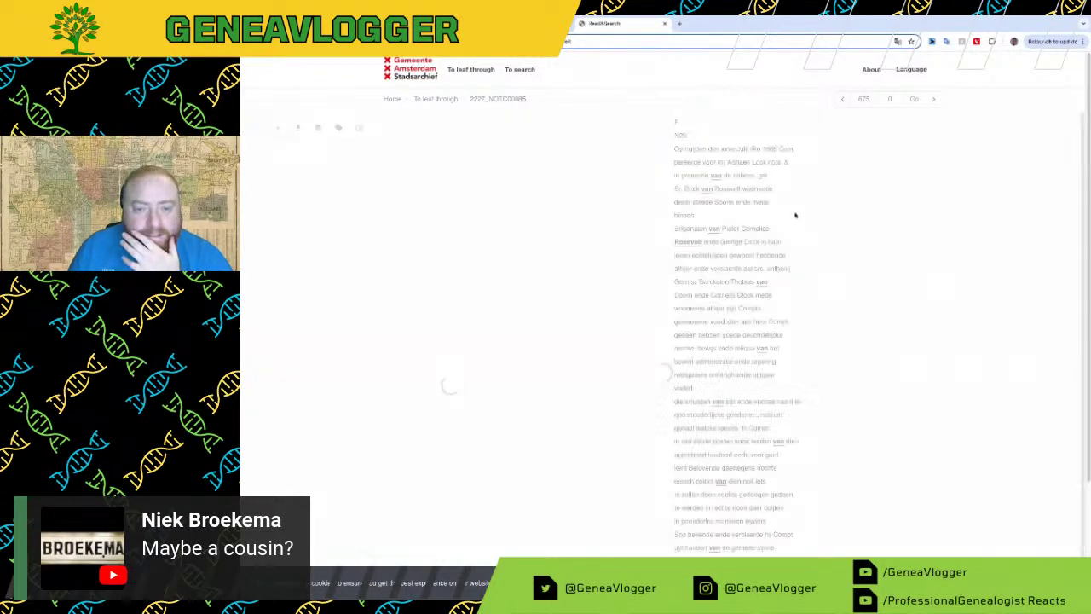
scroll(785, 286, down, 2)
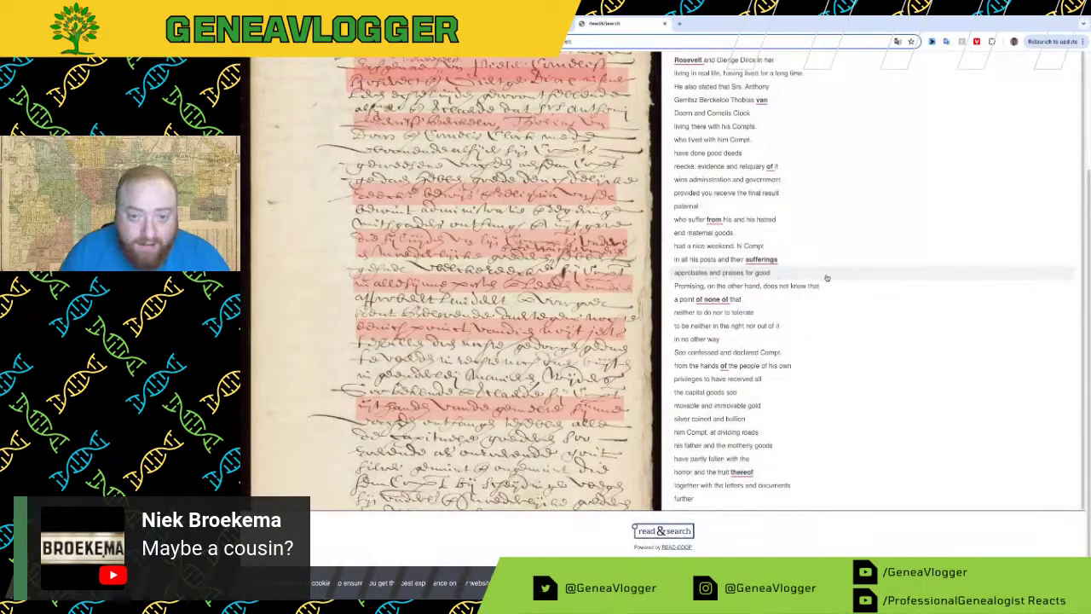
scroll(823, 284, up, 1)
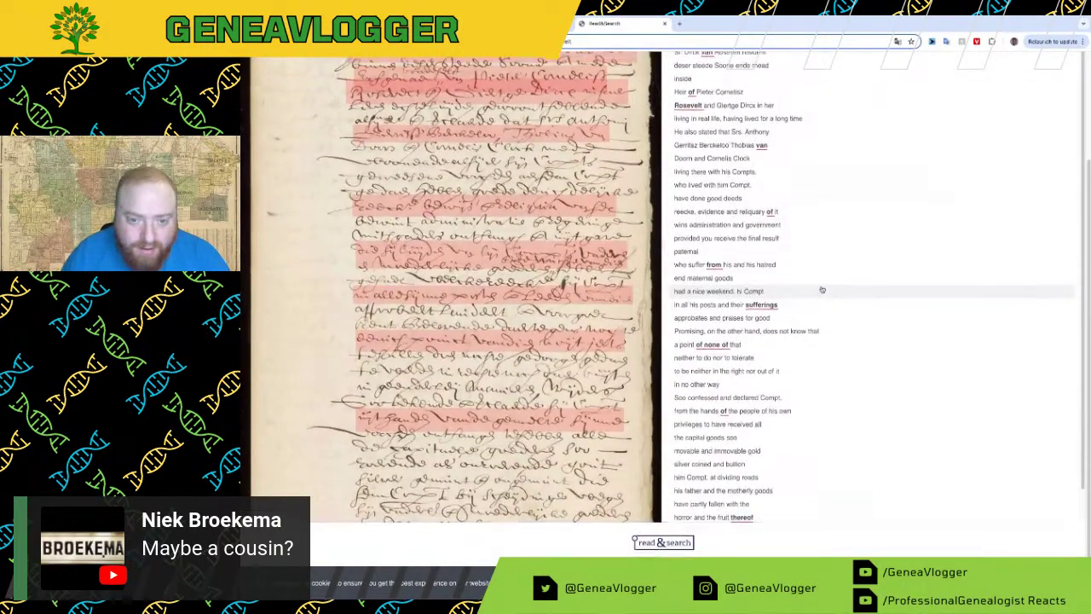
scroll(821, 290, up, 1)
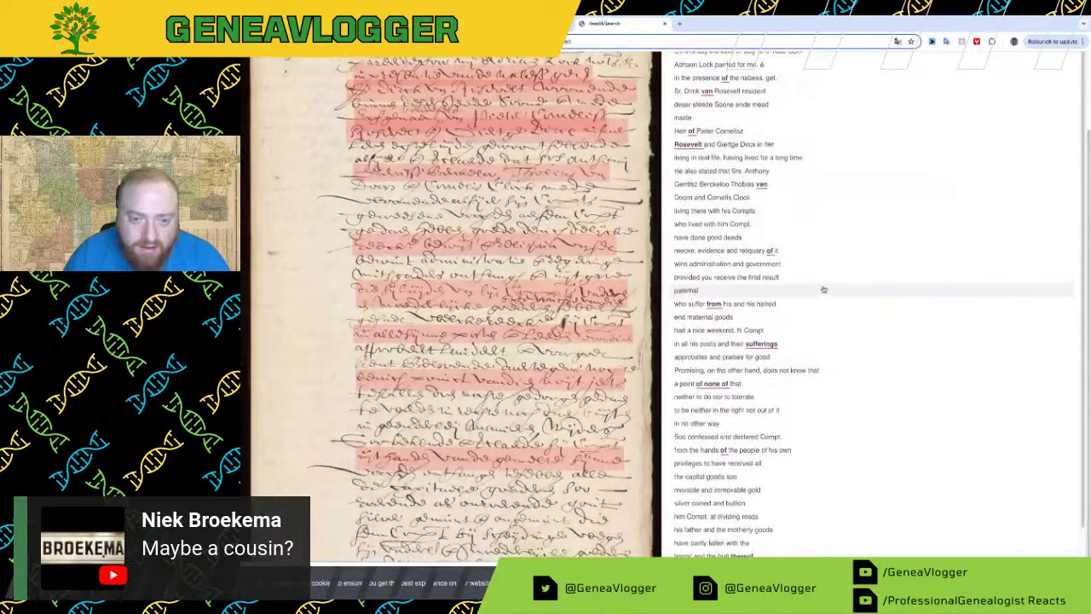
scroll(820, 290, up, 2)
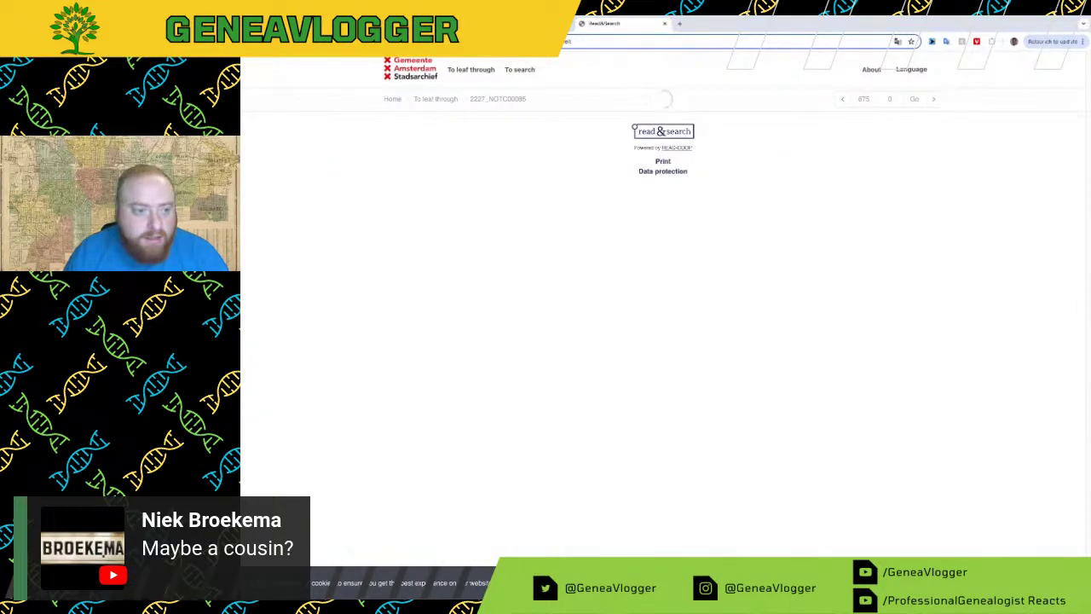
Step: Return to the "van rosevelt" search results and skim the excerpts on the first results page
key(super+Left)
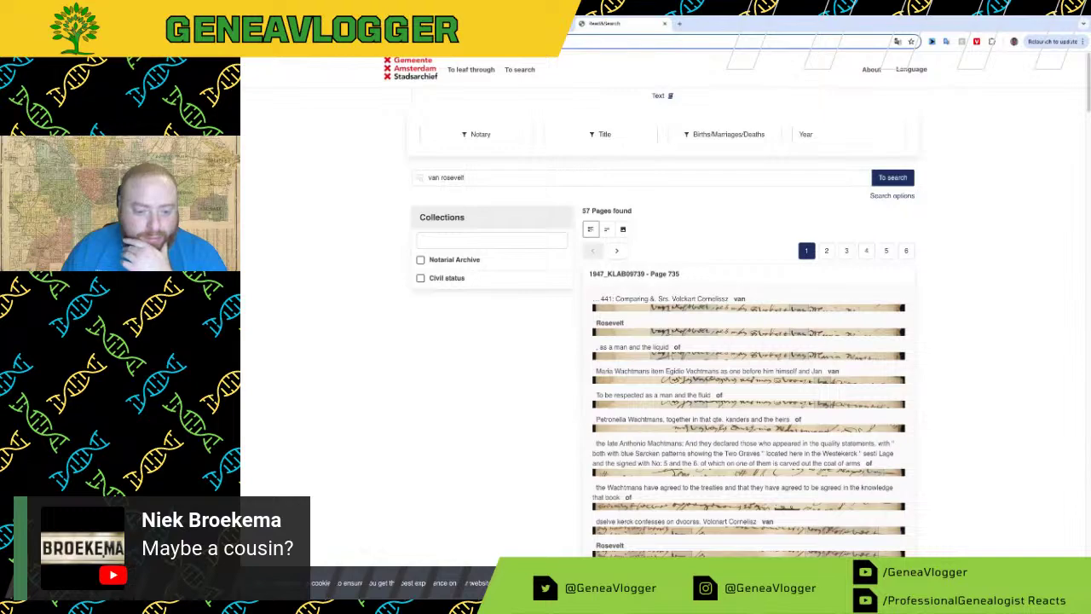
scroll(426, 290, down, 10)
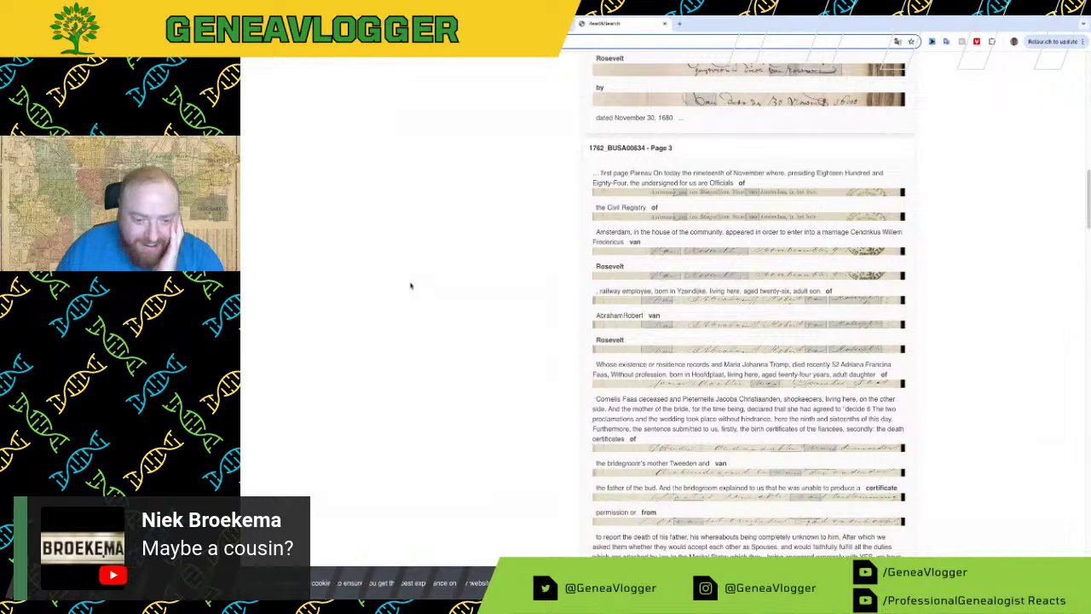
scroll(410, 287, down, 5)
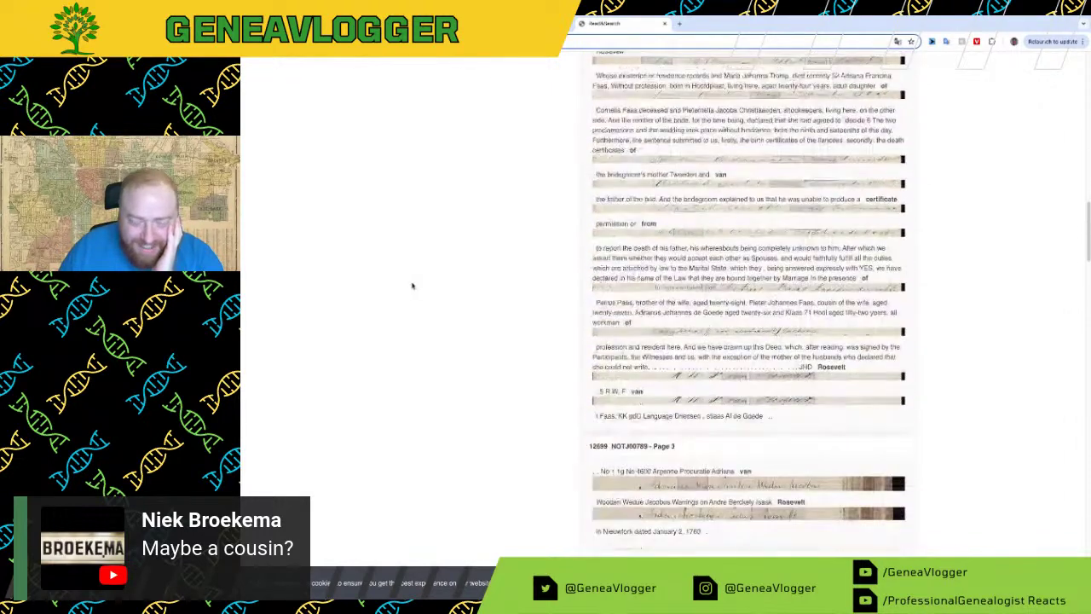
scroll(413, 285, down, 3)
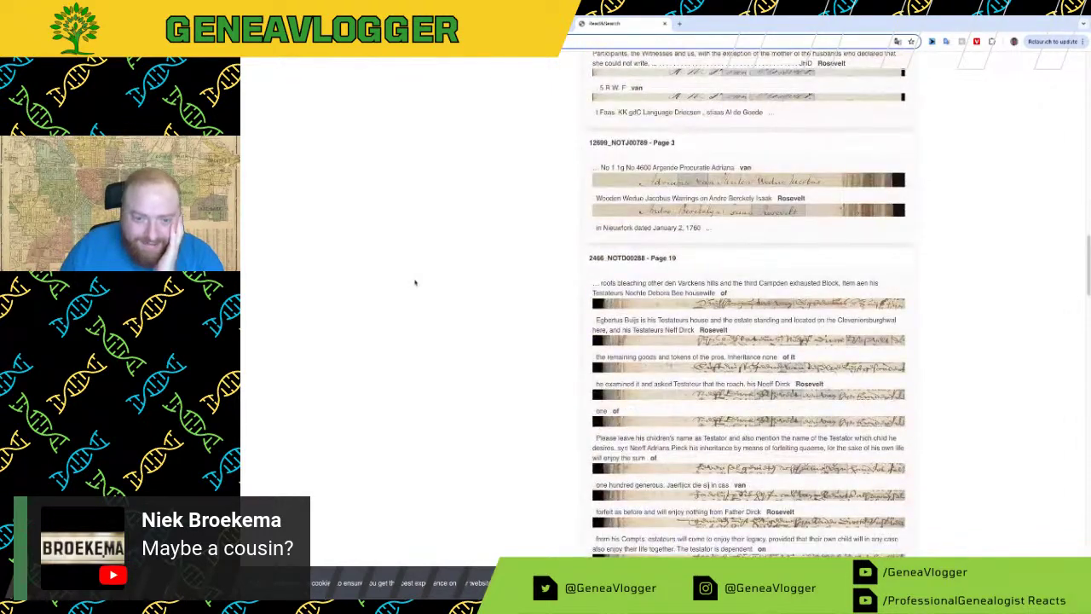
scroll(418, 290, up, 10)
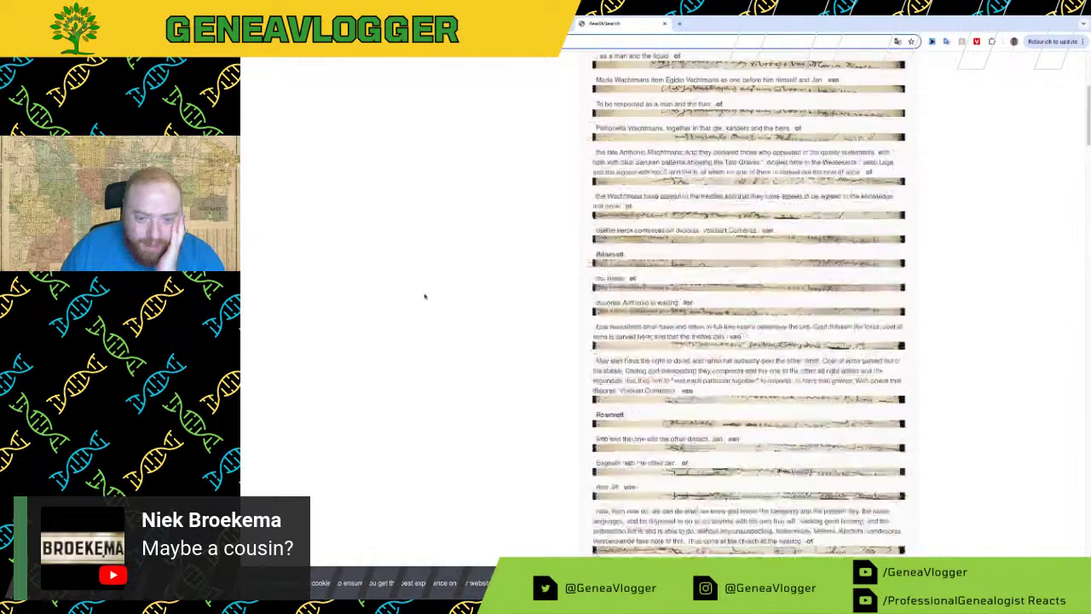
Step: Try to limit the "van rosevelt" search to the years 1600 to 1646
click(808, 136)
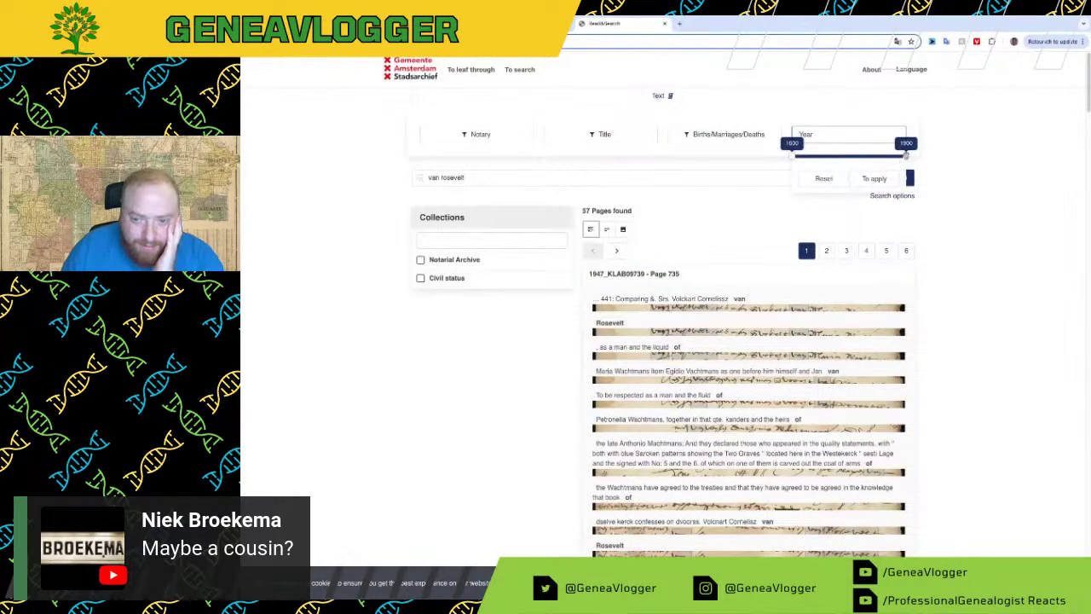
drag(806, 156, 810, 156)
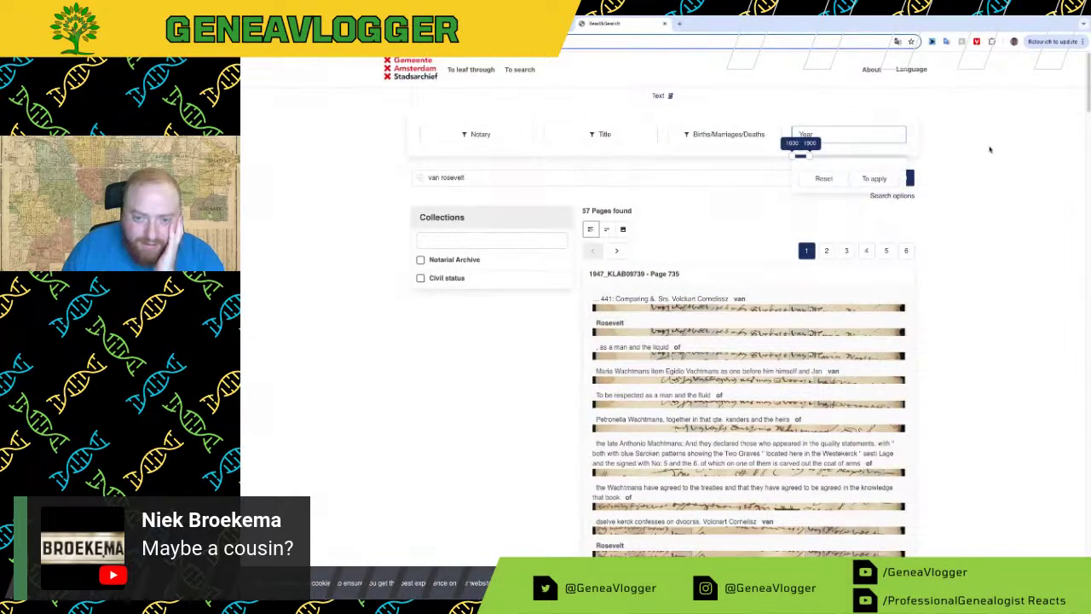
click(877, 179)
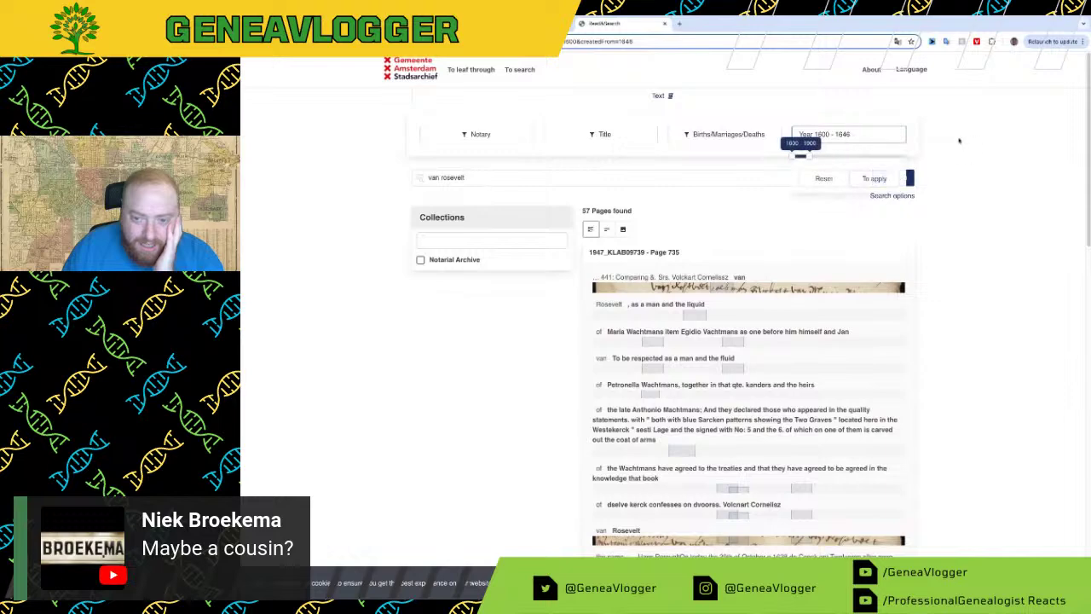
click(892, 180)
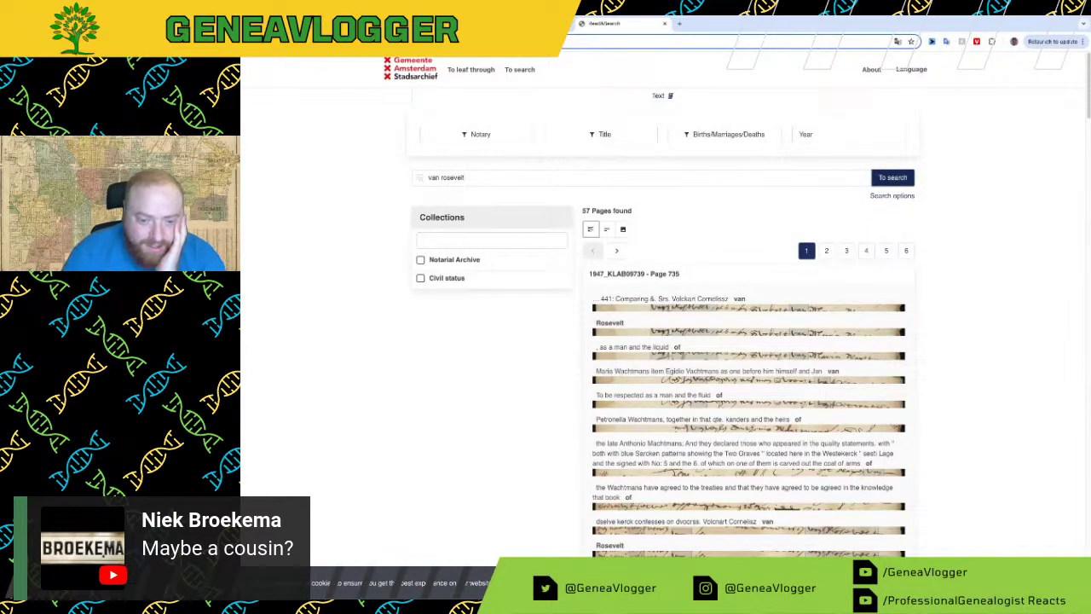
Step: Read the marriage record excerpt of 1762_BUSA00634 page 3 in the search results and open that page
scroll(942, 271, down, 5)
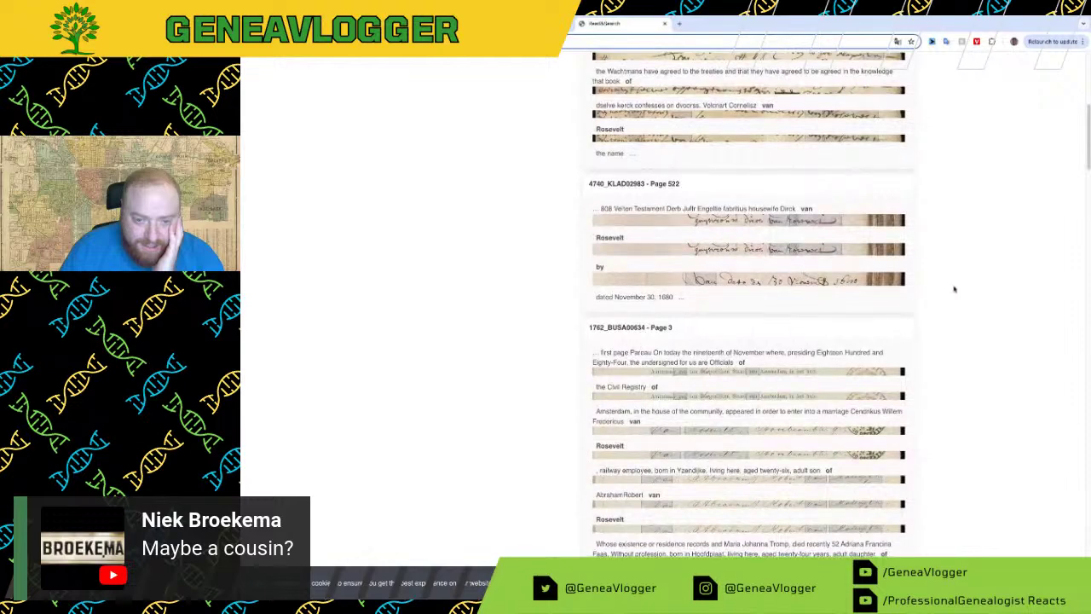
scroll(950, 283, down, 1)
scroll(947, 282, down, 1)
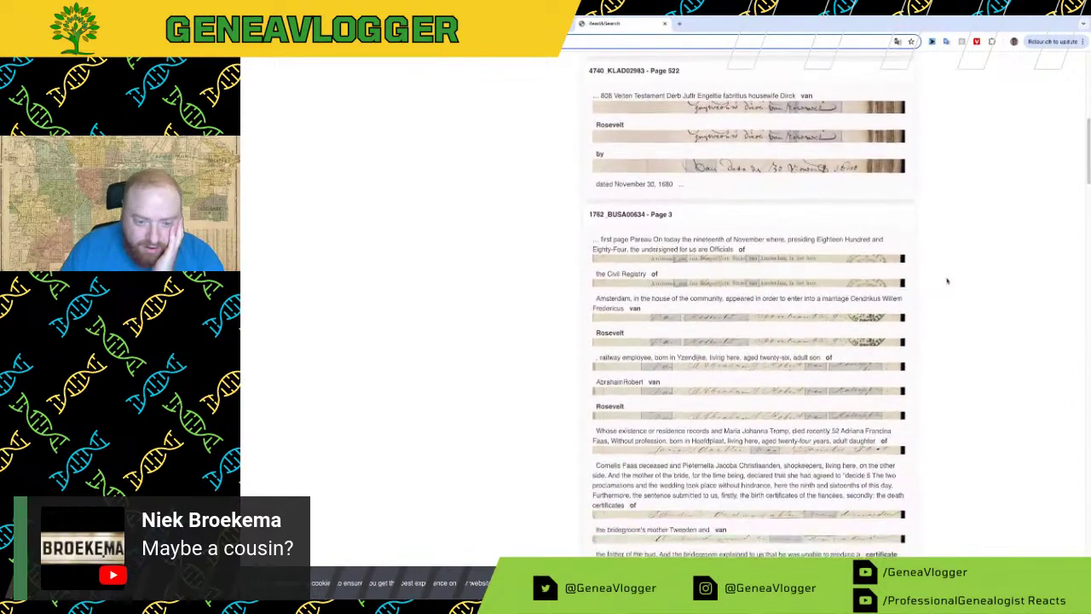
scroll(944, 275, down, 1)
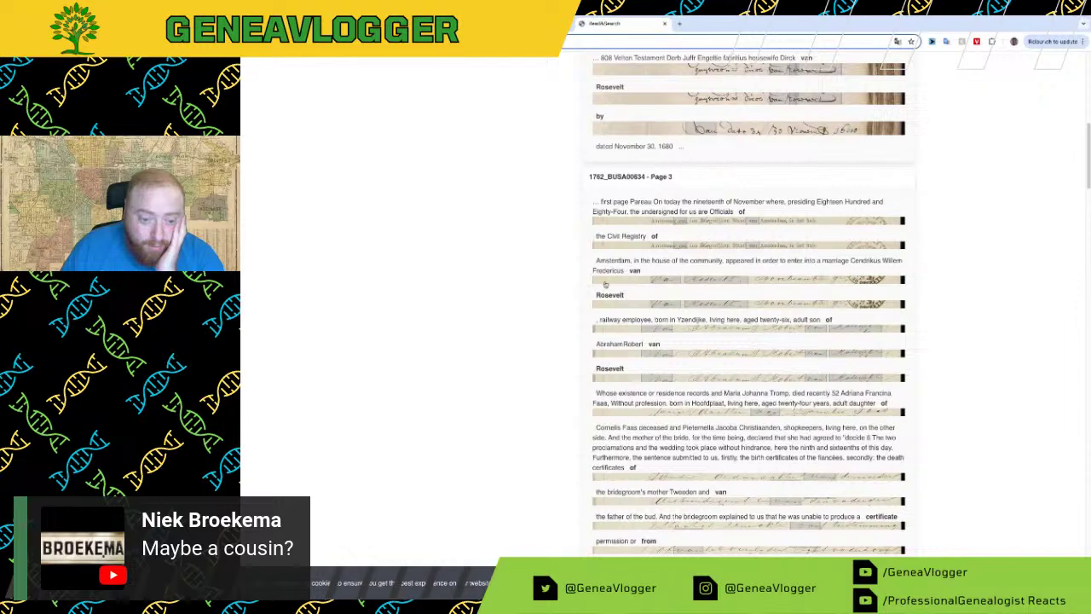
scroll(622, 302, down, 1)
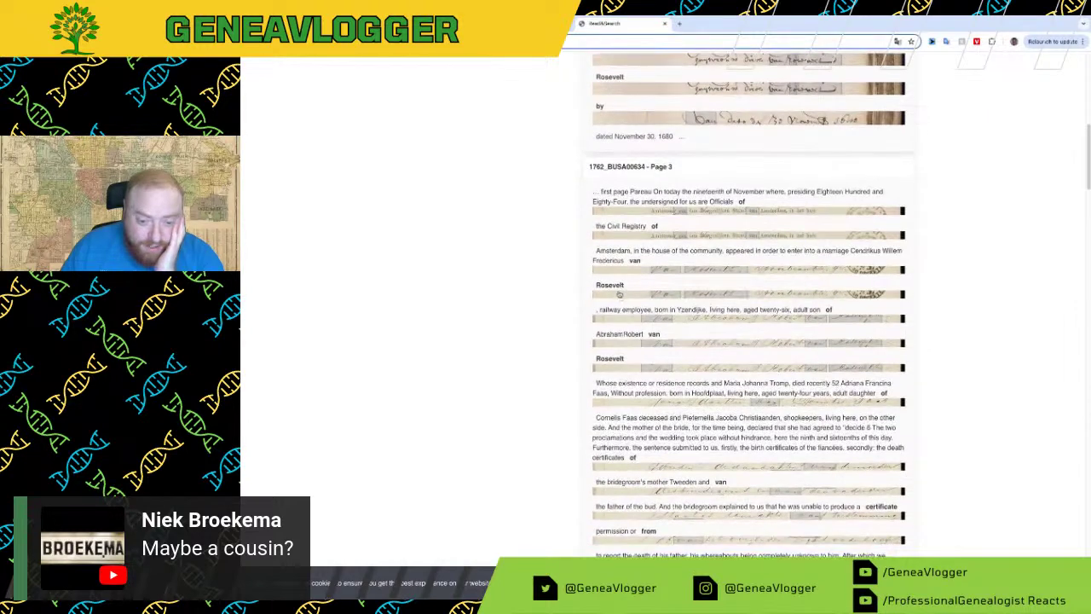
scroll(608, 288, down, 2)
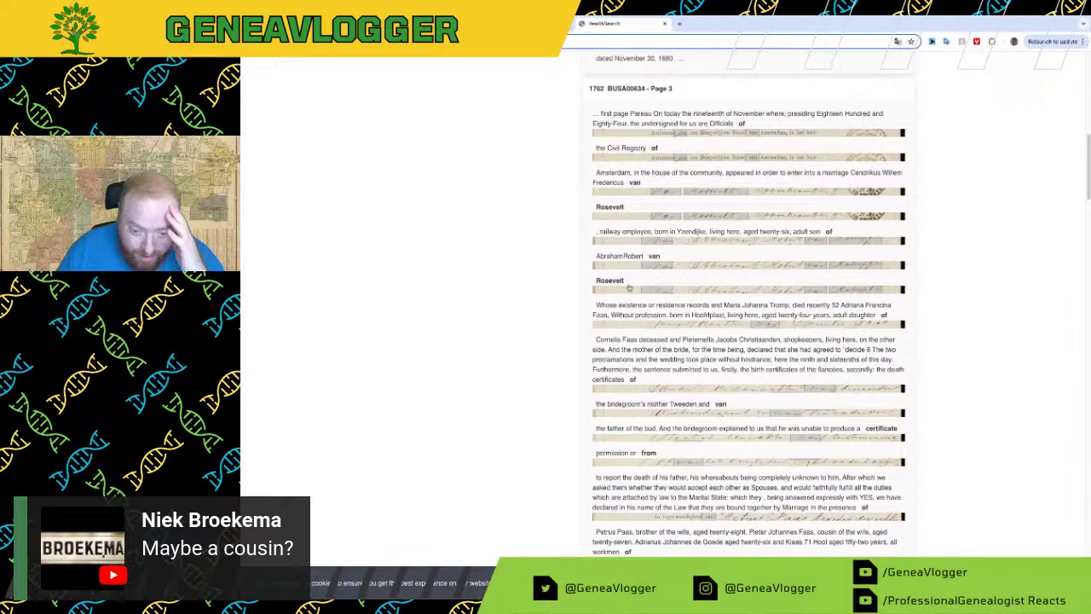
scroll(594, 312, down, 3)
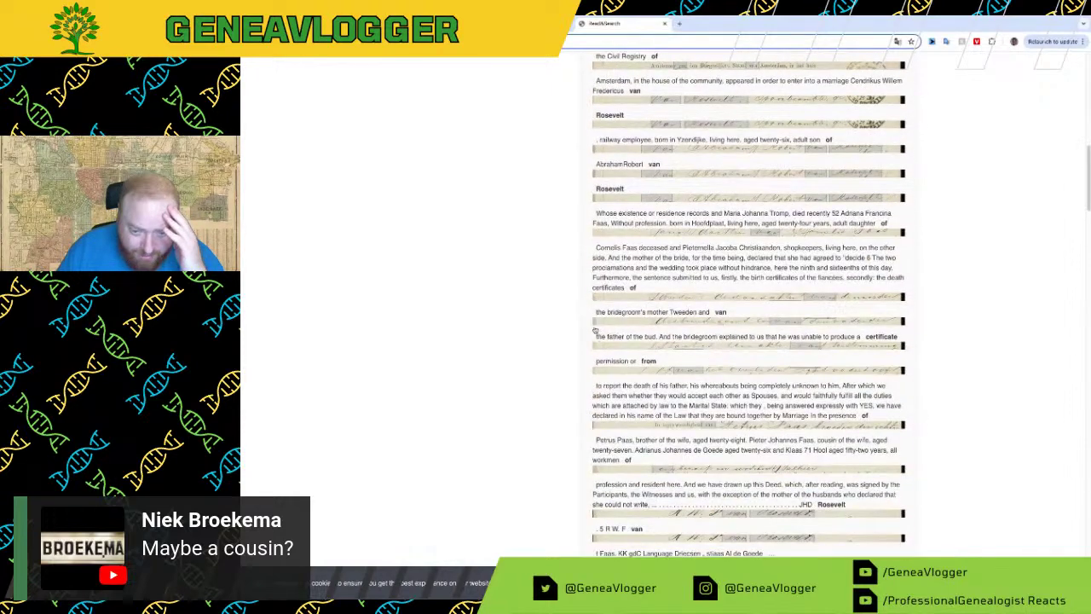
scroll(595, 332, down, 1)
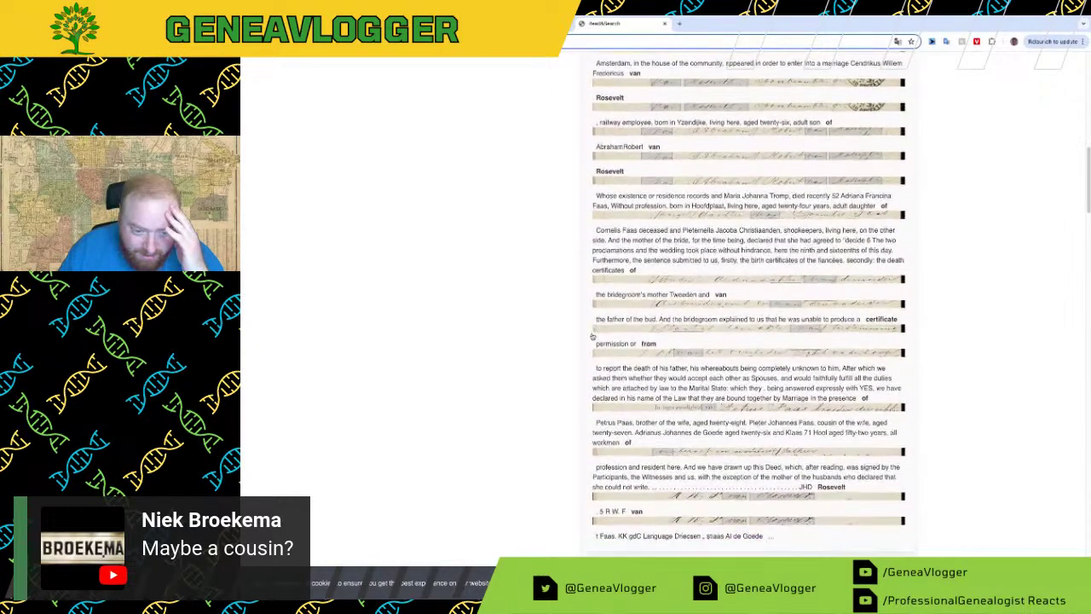
scroll(593, 337, down, 1)
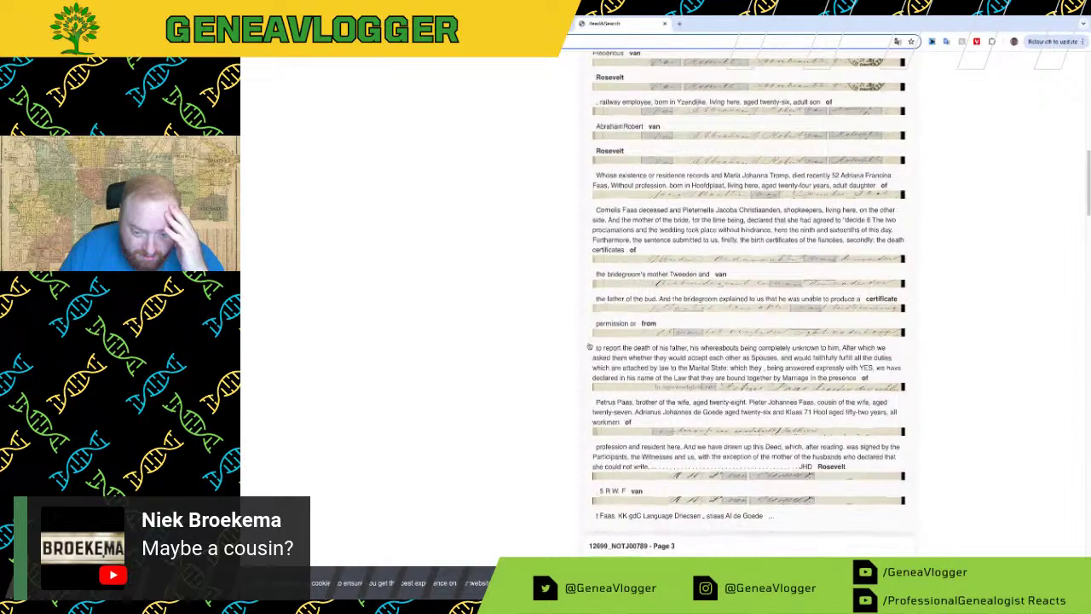
scroll(588, 345, down, 1)
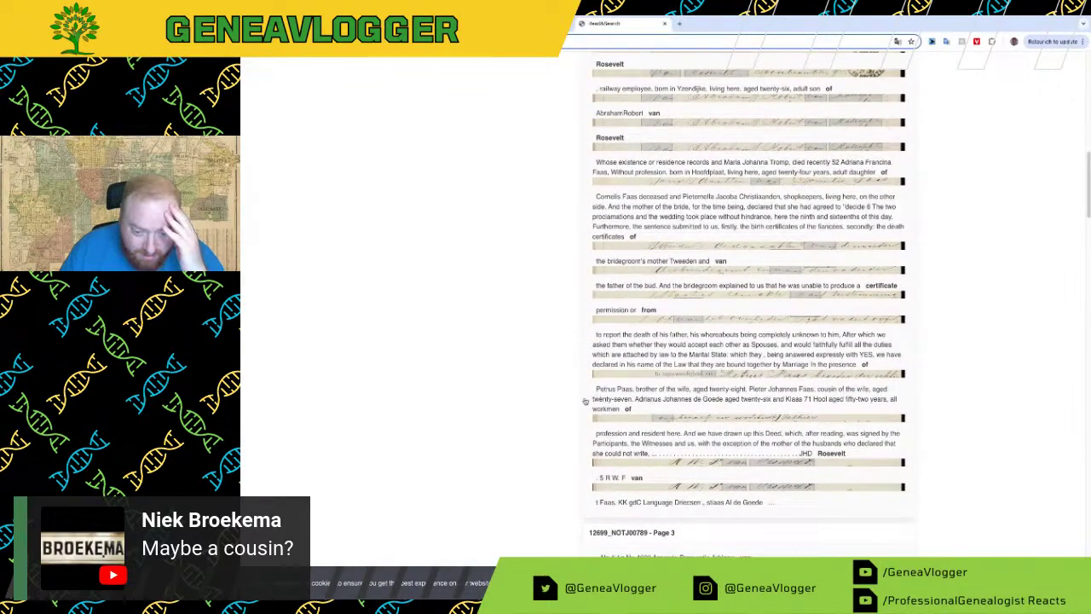
click(599, 436)
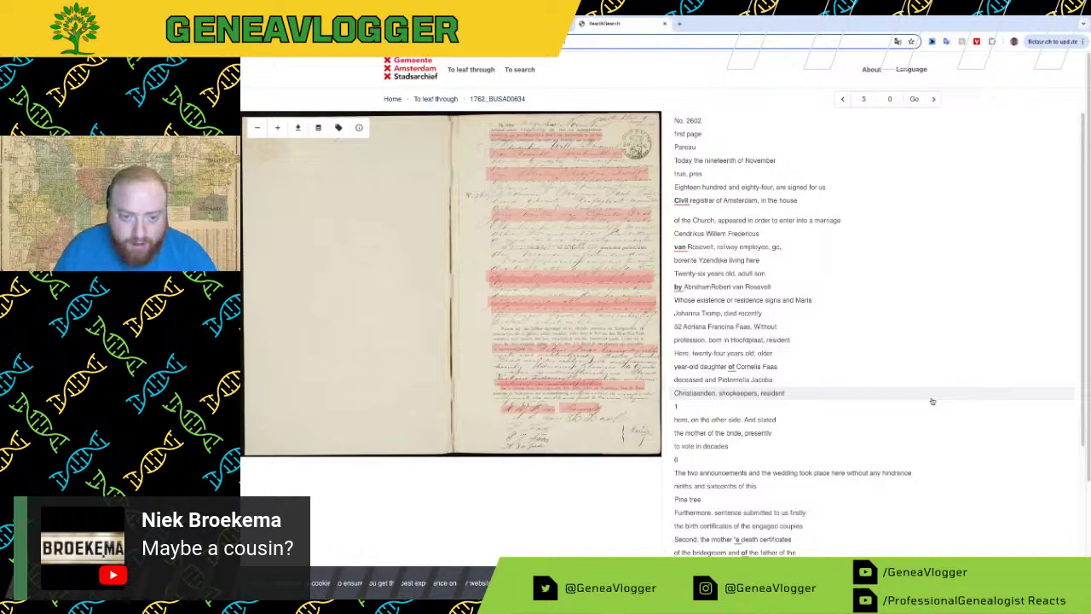
Step: Examine the marriage record scan up close, highlighting the line that names the groom's father
scroll(568, 224, up, 3)
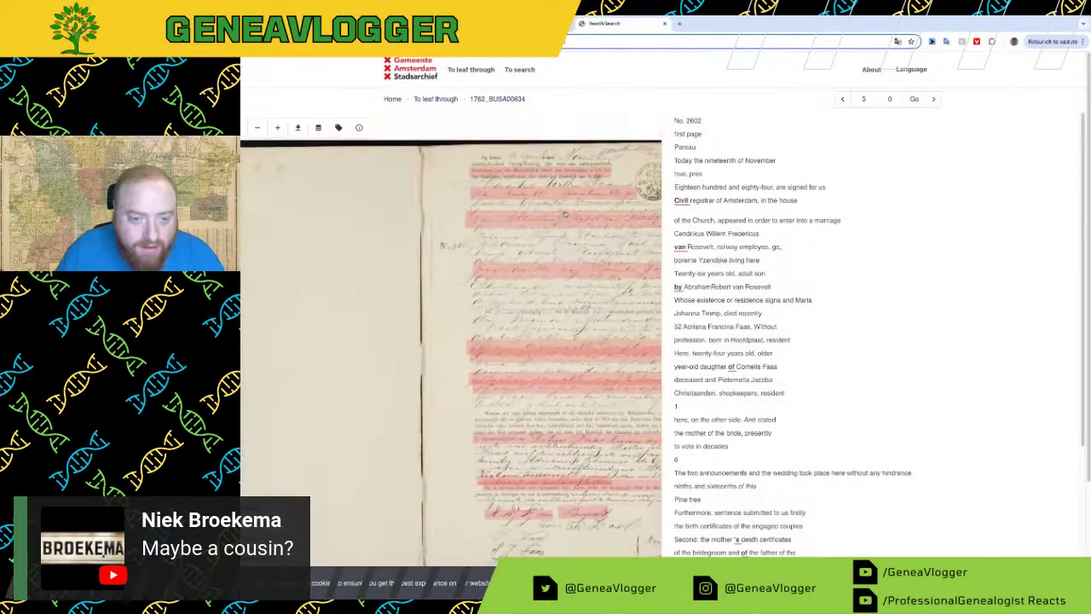
scroll(568, 225, up, 3)
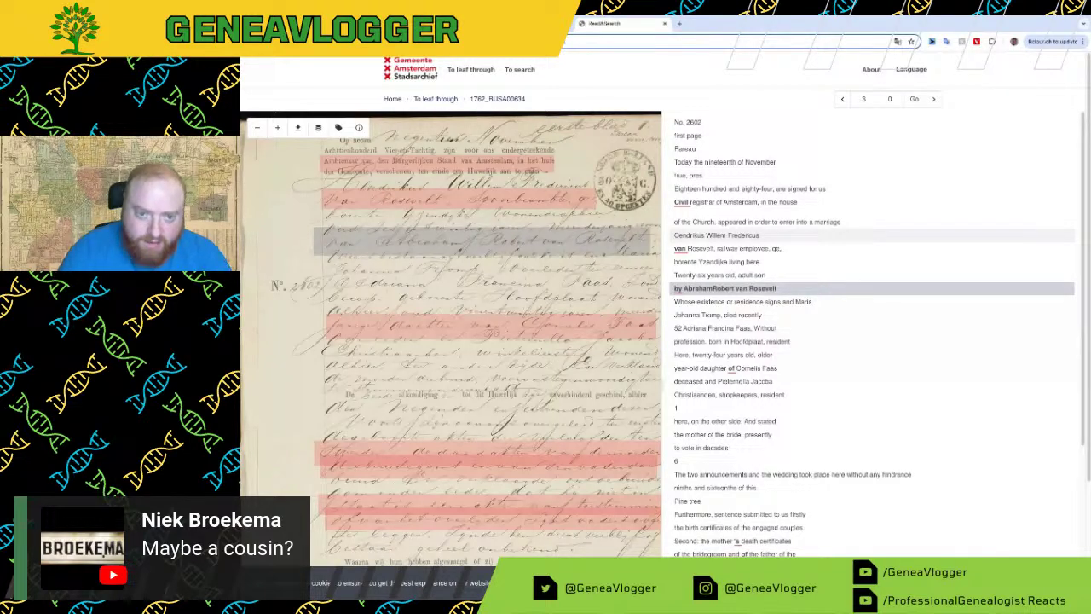
drag(652, 182, 604, 191)
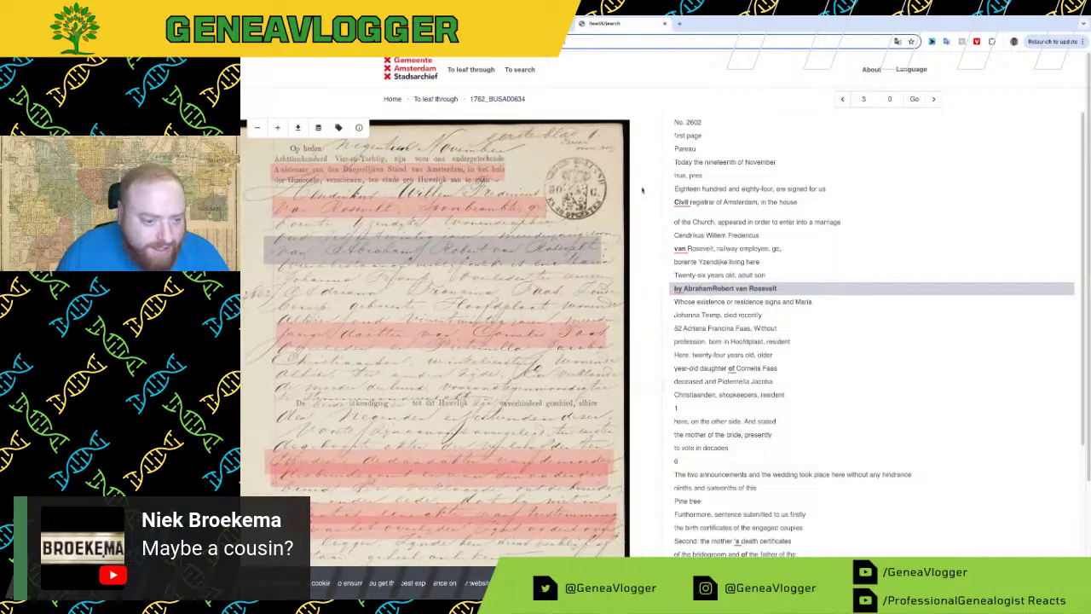
drag(519, 489, 560, 300)
scroll(583, 257, down, 3)
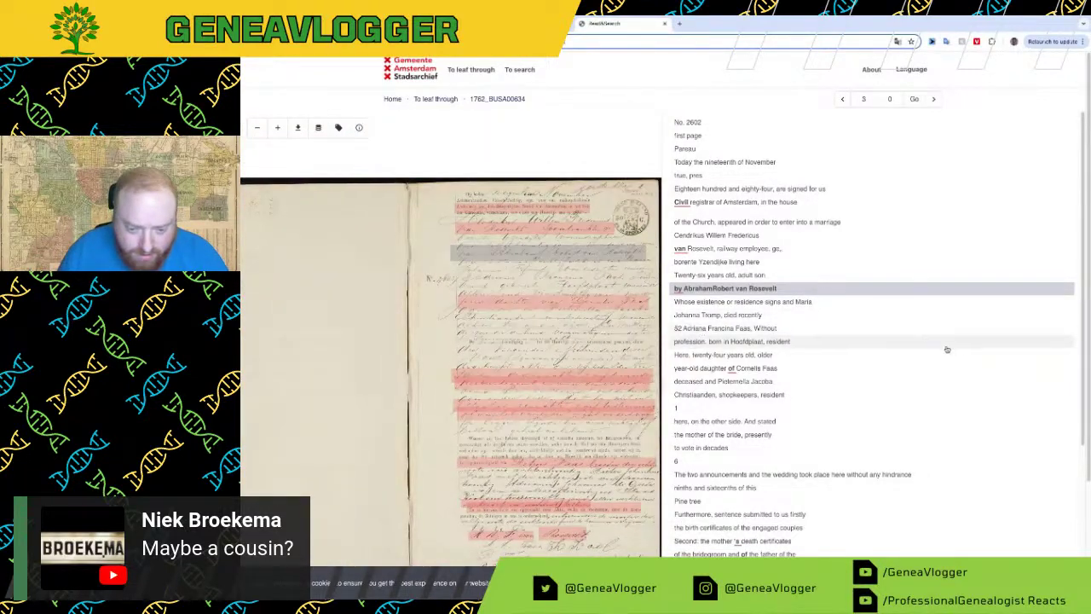
Step: Read the rest of the marriage record's transcription, highlight a witness line, and inspect the witness and signature area on the scan
scroll(806, 360, down, 5)
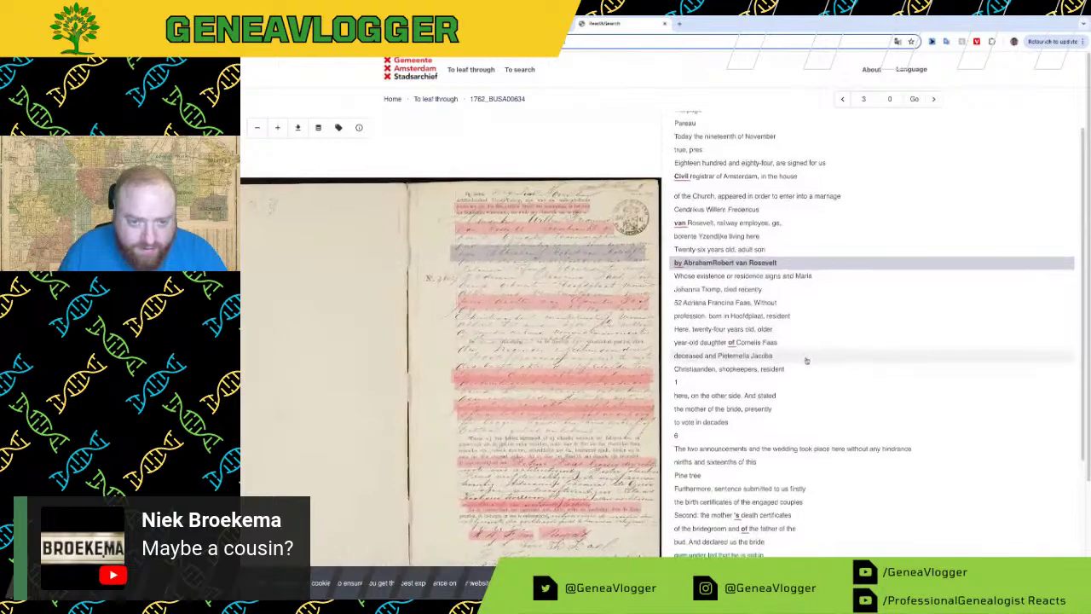
scroll(805, 361, down, 4)
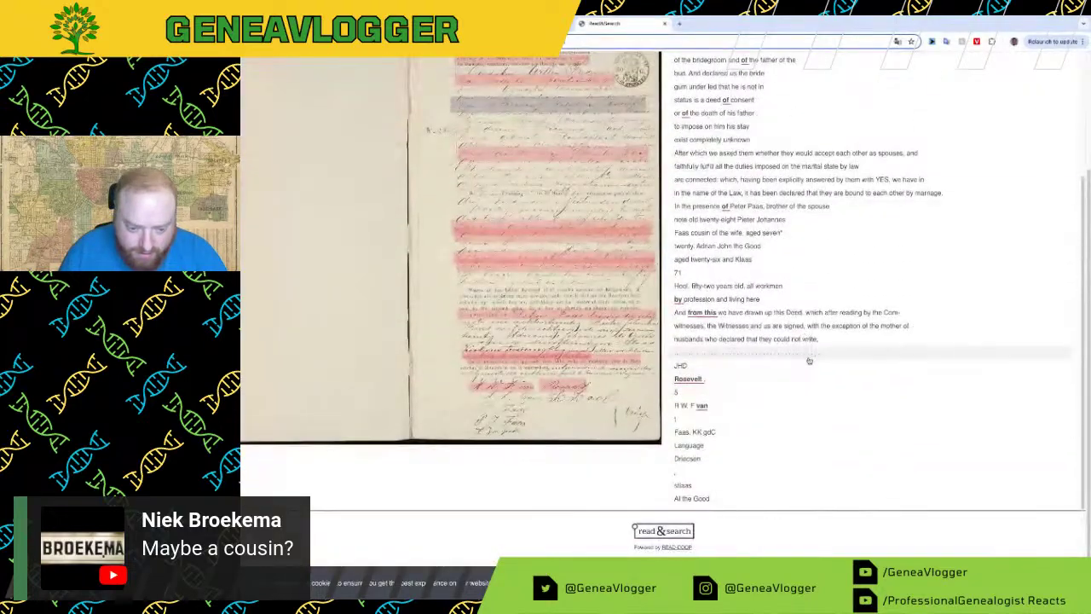
scroll(648, 373, up, 4)
drag(646, 379, 553, 359)
scroll(454, 352, up, 2)
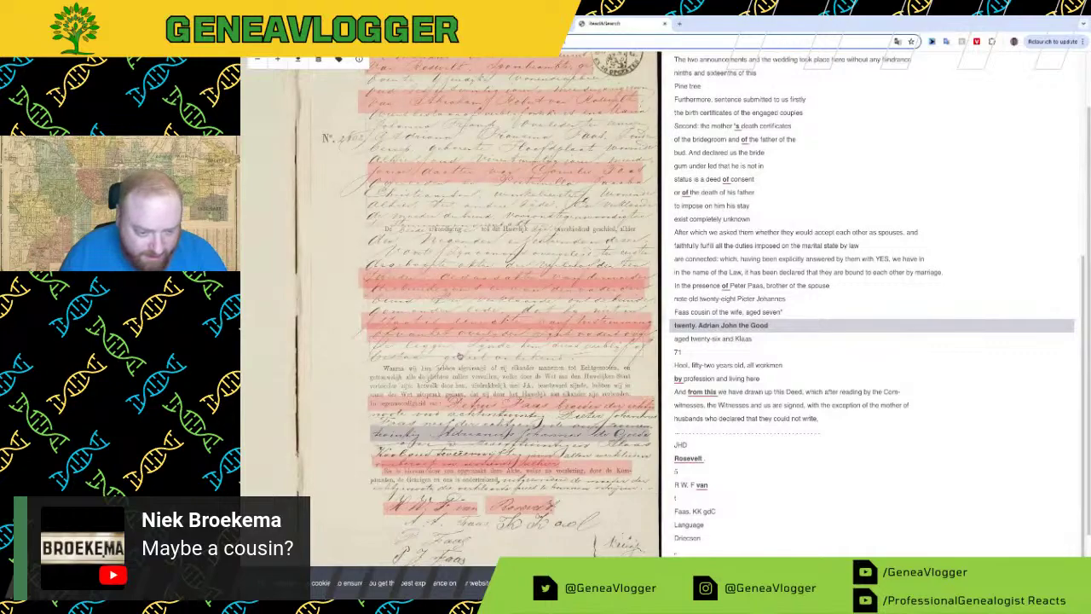
scroll(459, 356, up, 3)
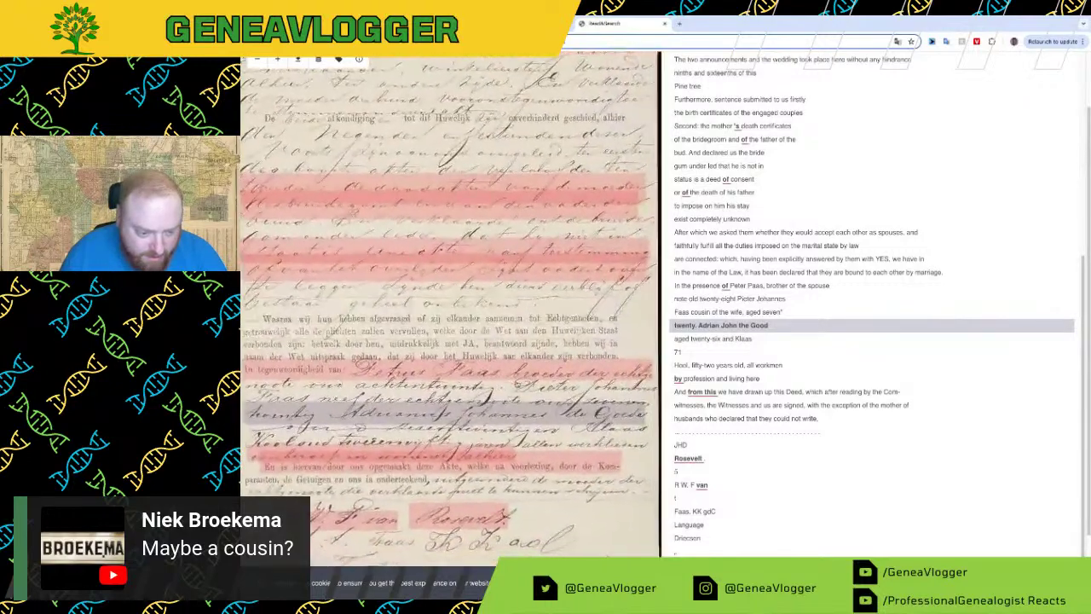
Step: Return from the marriage scan to the "van rosevelt" search results and limit them to the years 1600 to 1645
drag(447, 379, 512, 512)
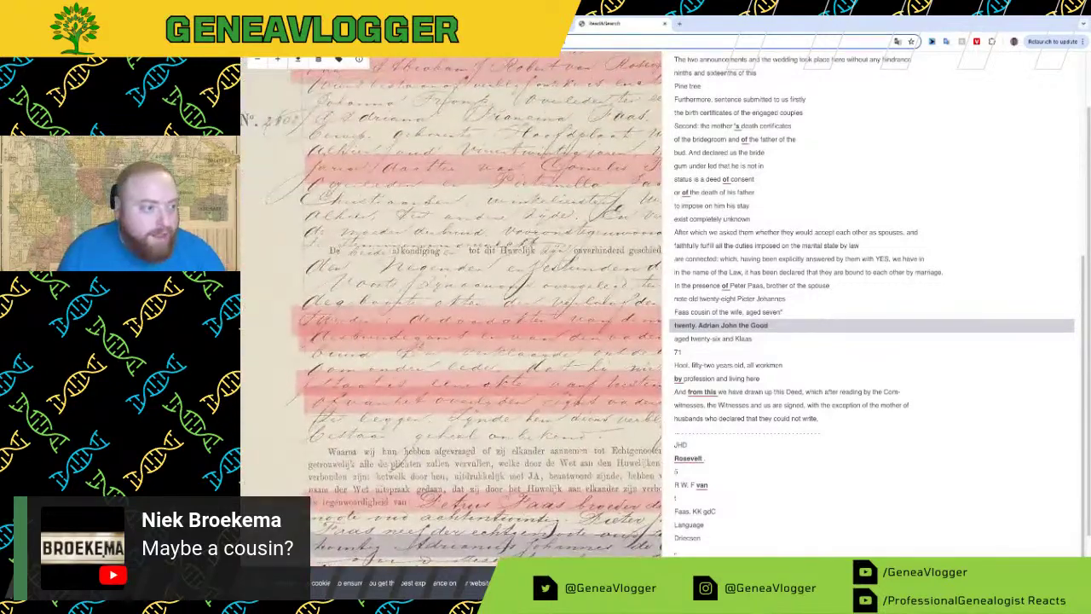
key(alt+Left)
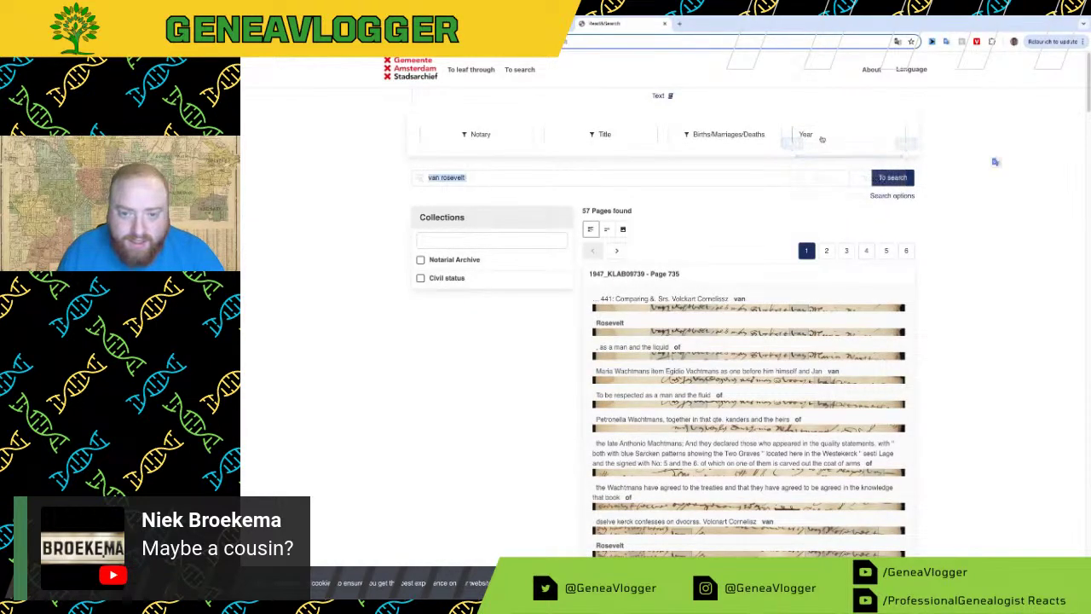
click(821, 139)
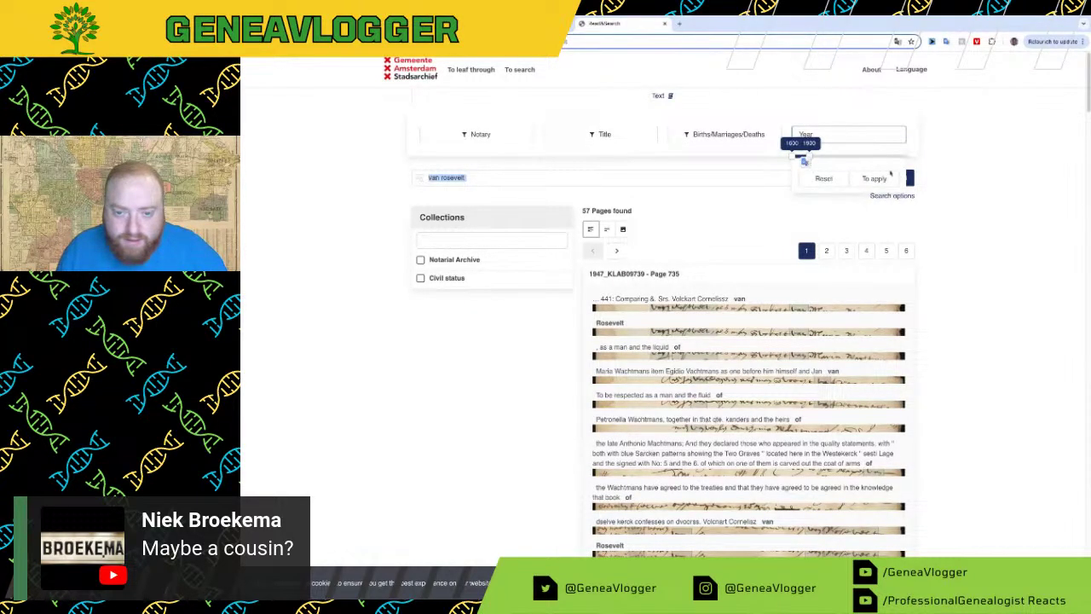
click(886, 176)
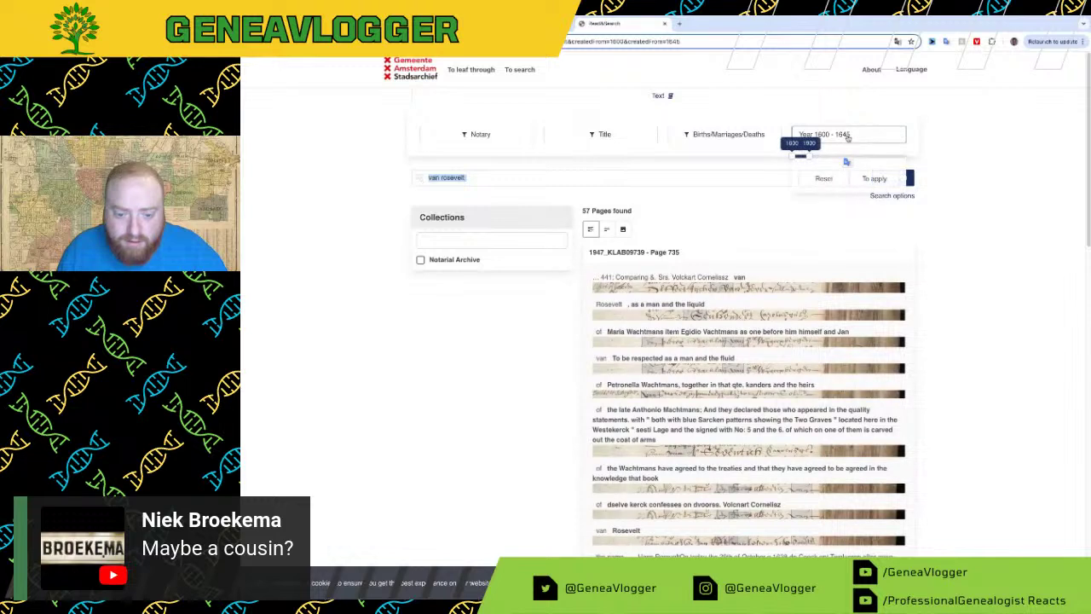
click(1036, 236)
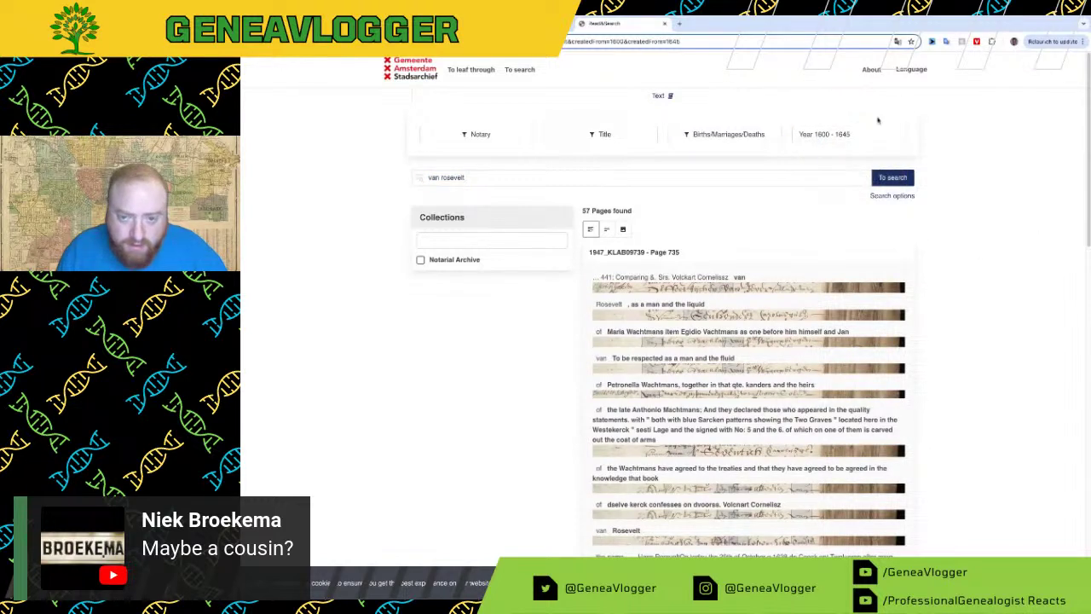
Step: Try tighter year ranges for the "van rosevelt" search, finishing with 1600 to 1637
click(854, 135)
drag(805, 155, 797, 155)
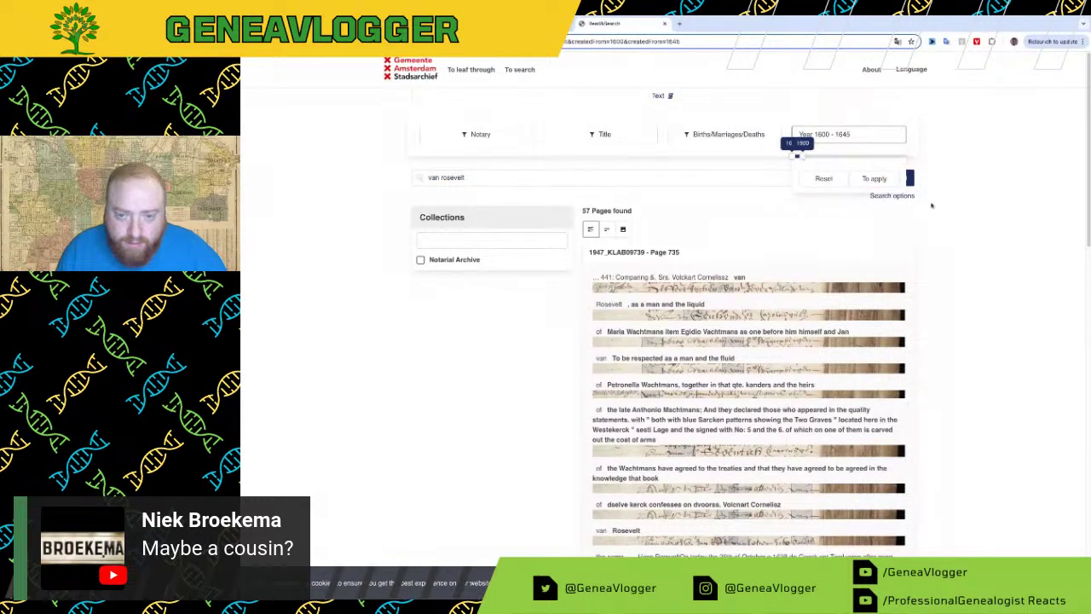
click(874, 180)
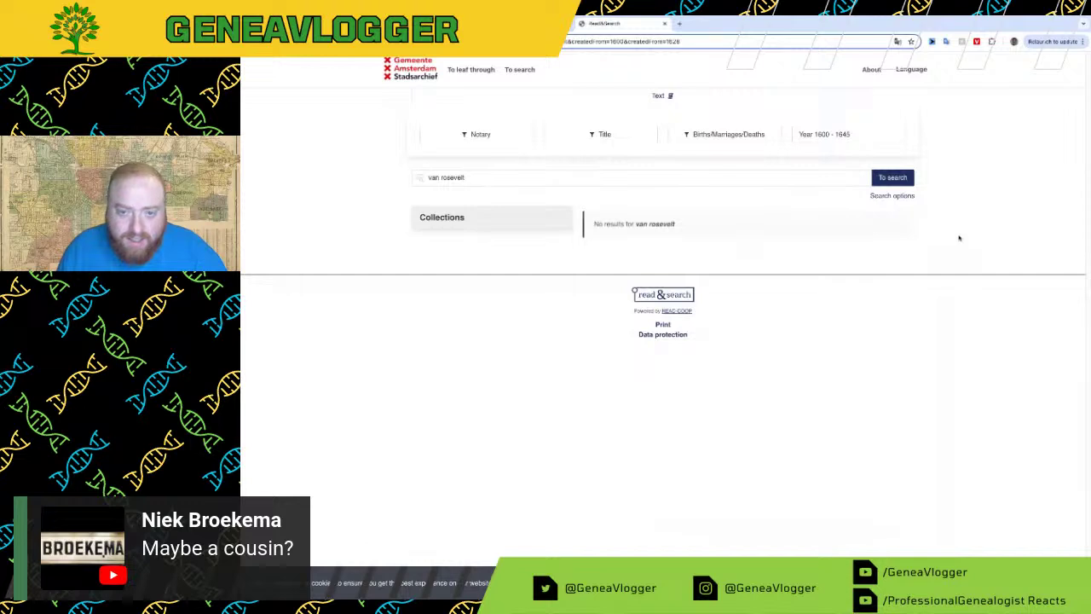
click(843, 134)
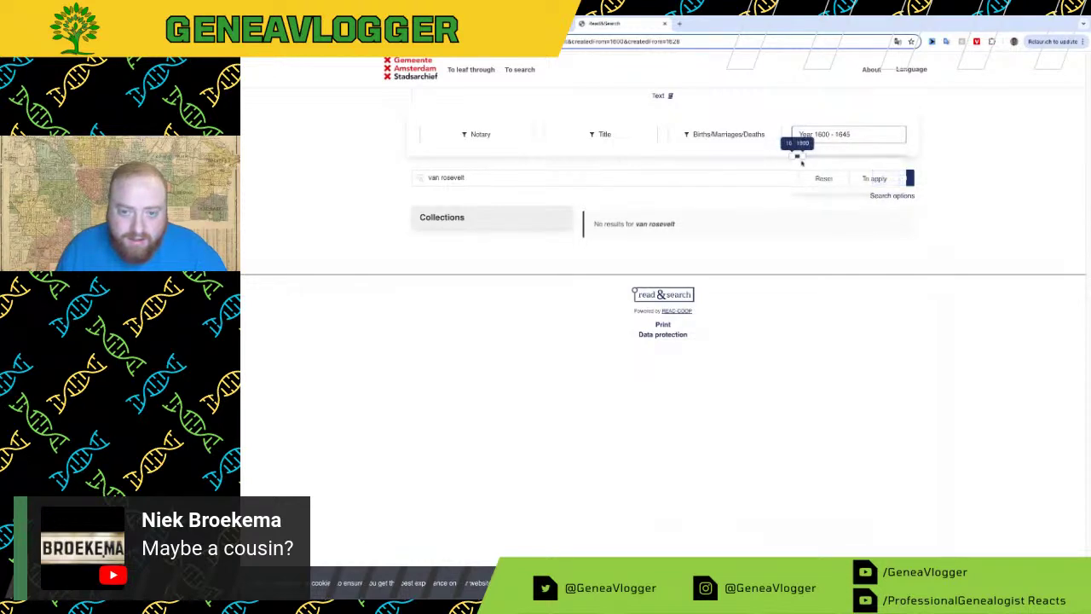
drag(802, 158, 800, 157)
click(878, 181)
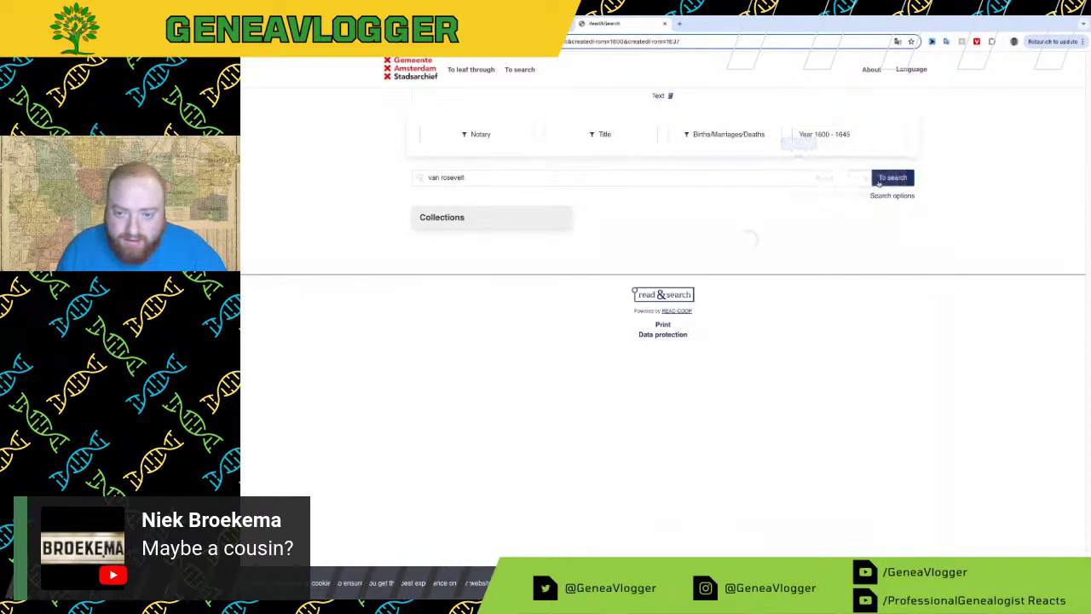
Step: Widen the "van rosevelt" year range to 1600–1656 and read through the transcription excerpts of all resulting pages
click(818, 136)
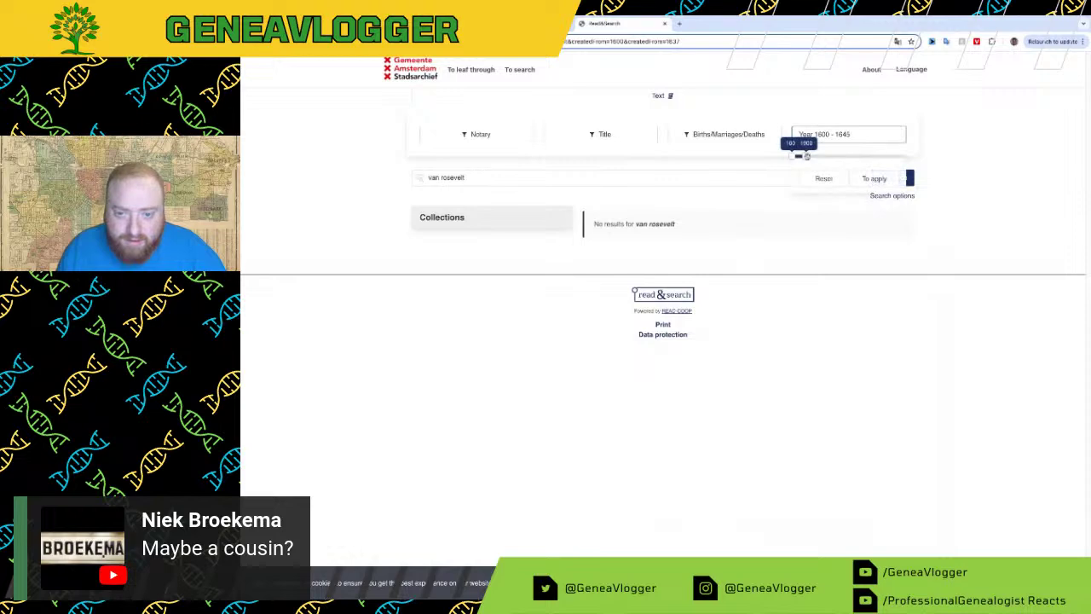
click(873, 179)
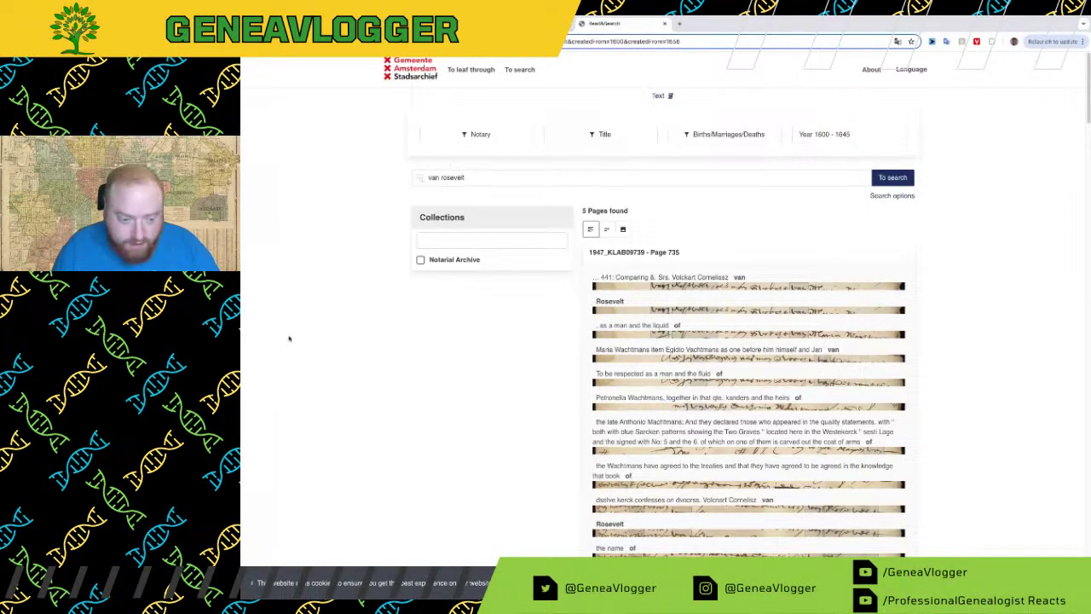
scroll(389, 401, down, 3)
scroll(490, 405, up, 1)
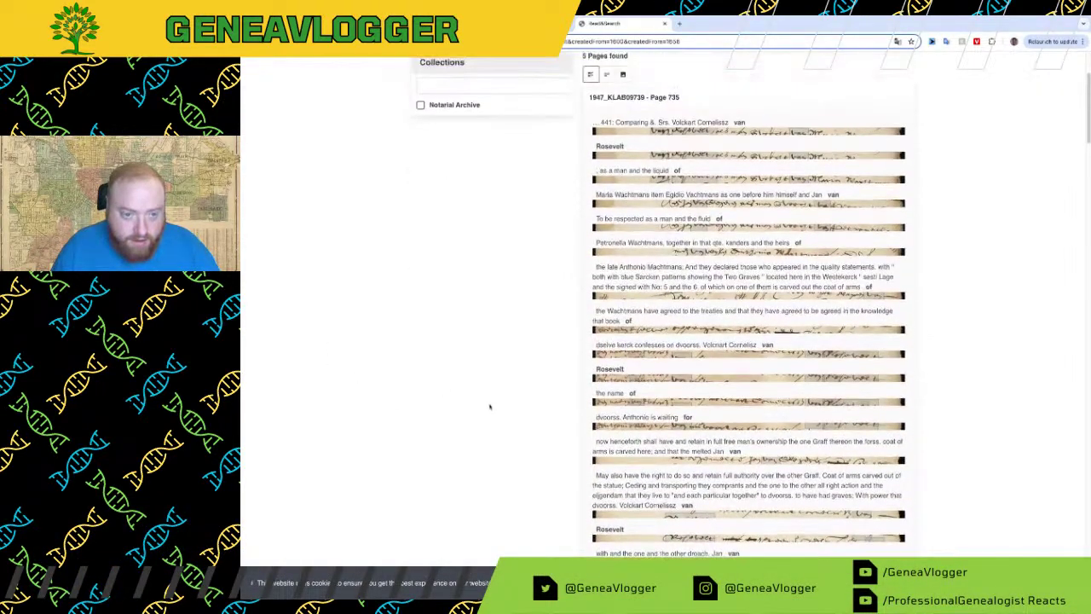
scroll(490, 405, down, 6)
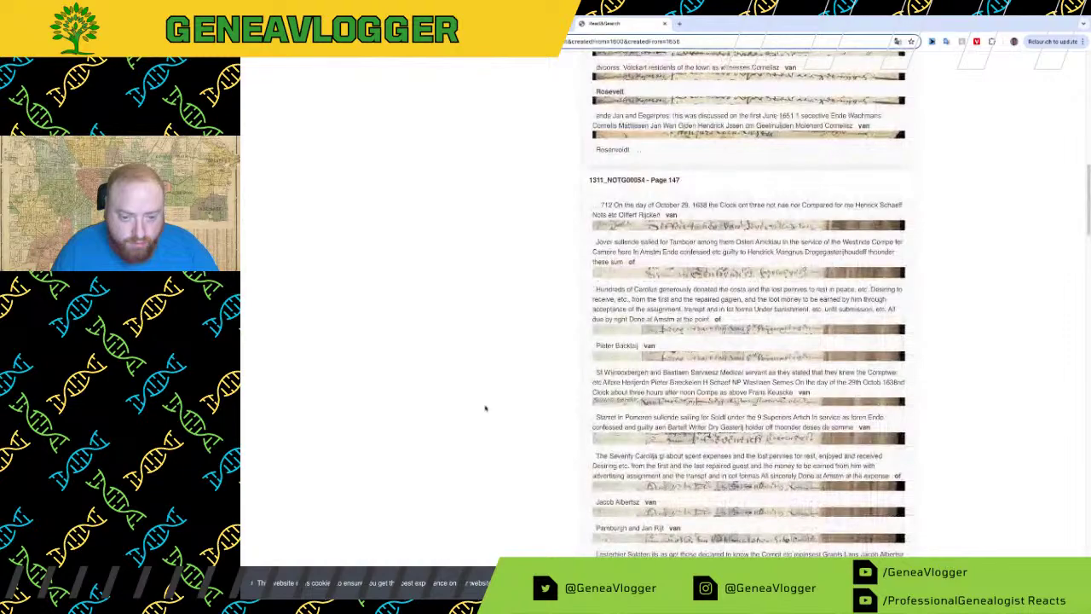
scroll(485, 408, down, 6)
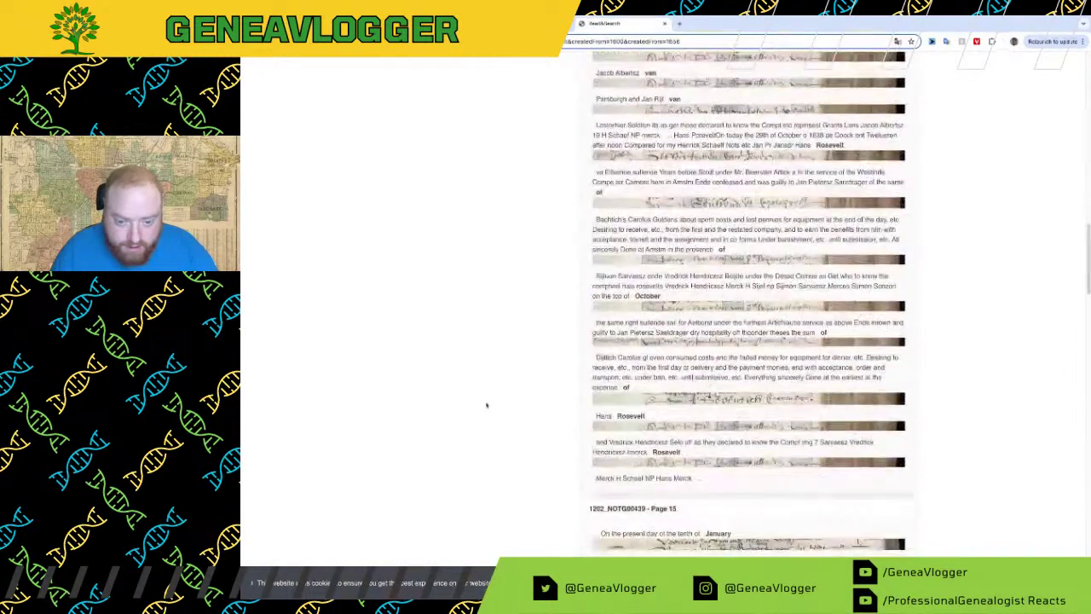
scroll(486, 405, down, 5)
scroll(487, 407, down, 15)
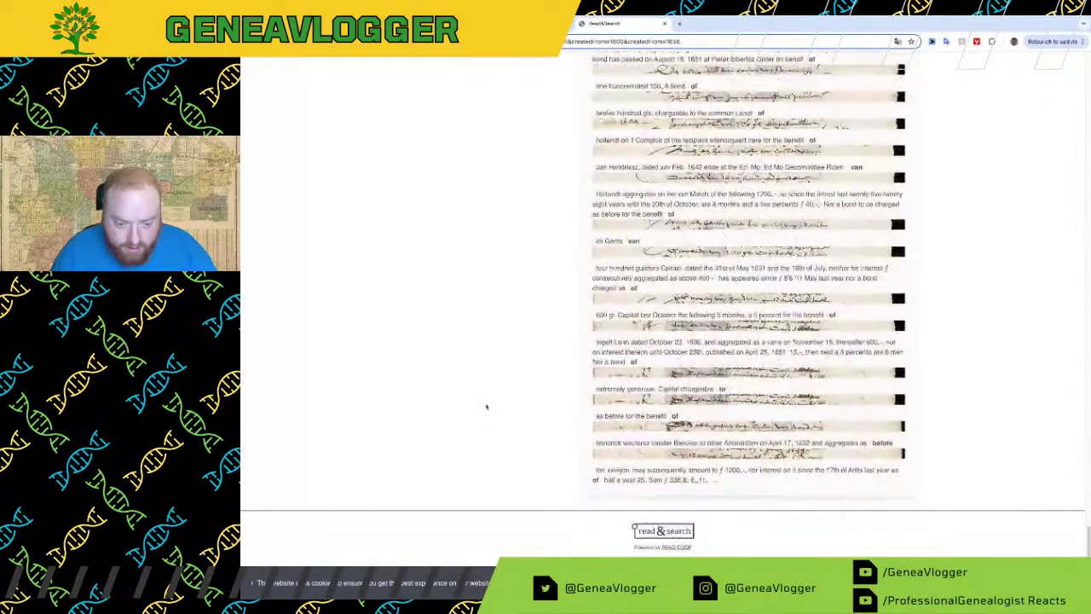
scroll(486, 405, up, 20)
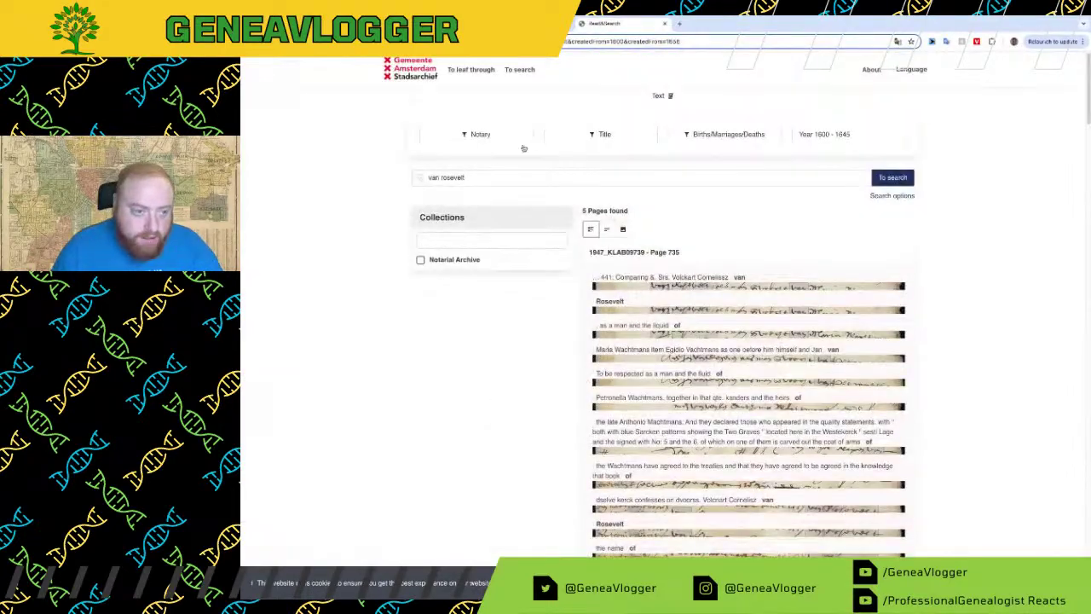
Step: Search the archive for "rosevelt" without "van", limit the years to 1600–1651, and look through the resulting pages
drag(441, 178, 295, 182)
key(BackSpace)
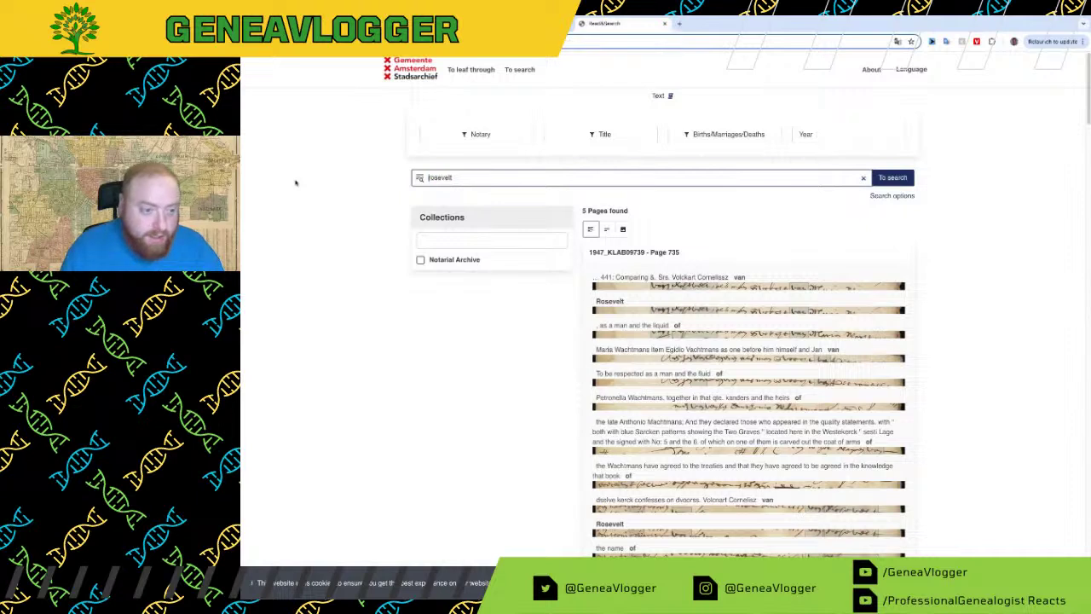
key(Return)
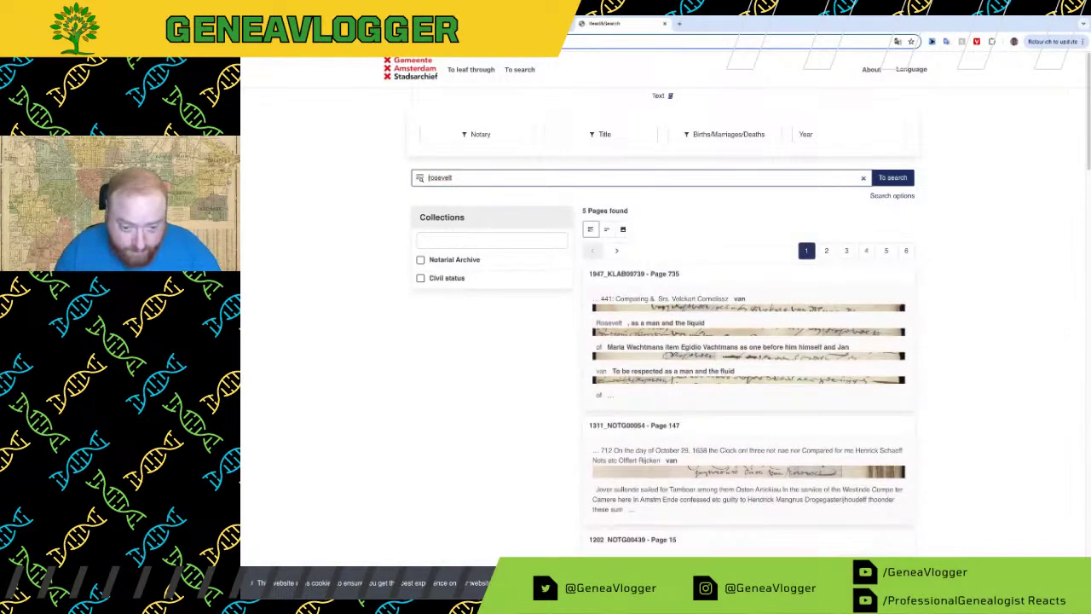
click(852, 139)
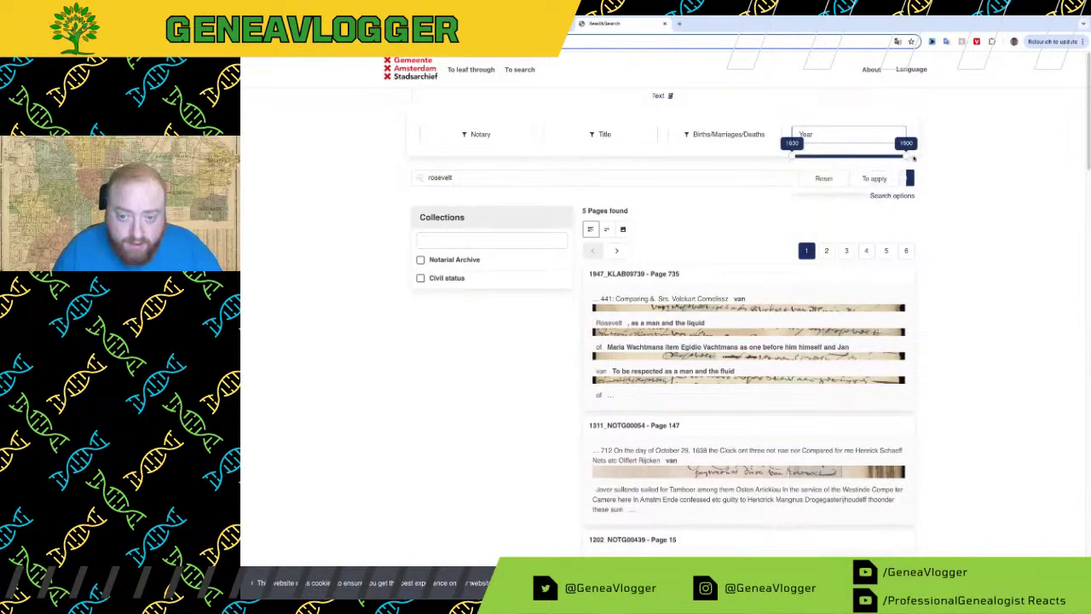
click(874, 178)
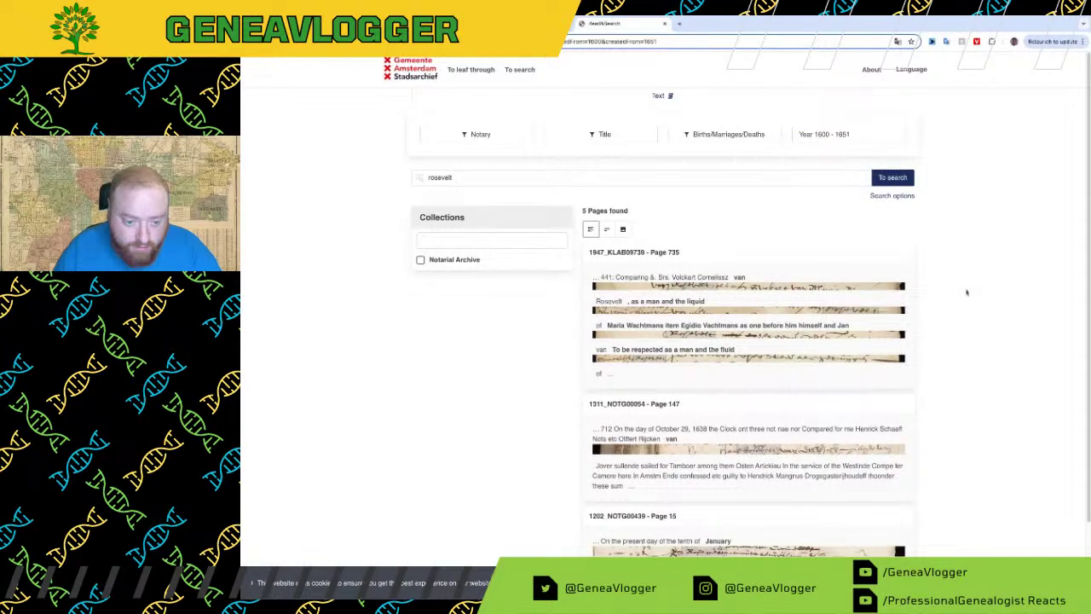
scroll(959, 293, down, 2)
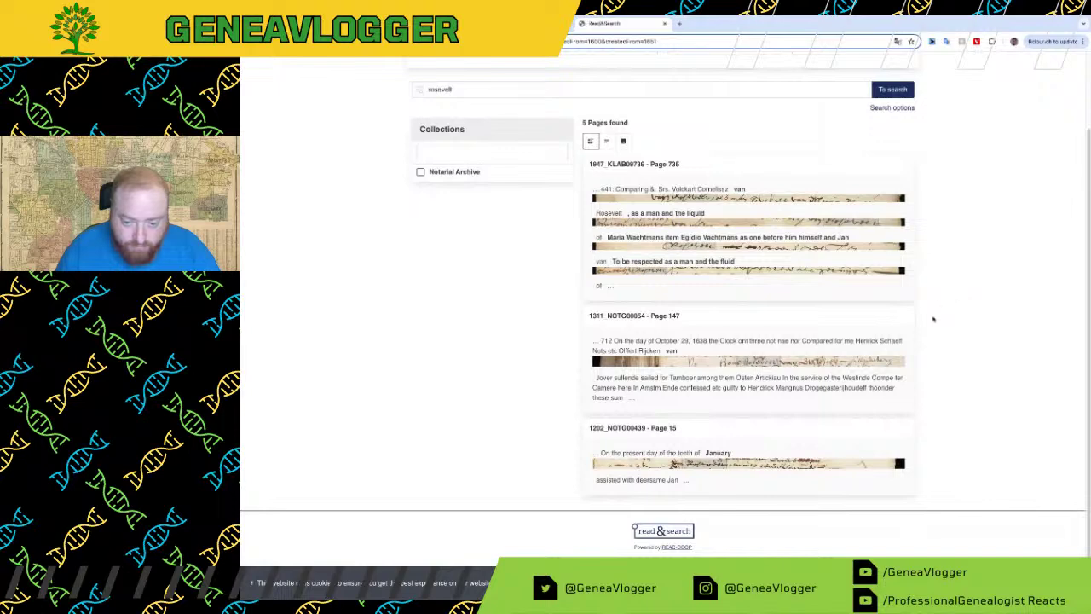
scroll(666, 431, up, 2)
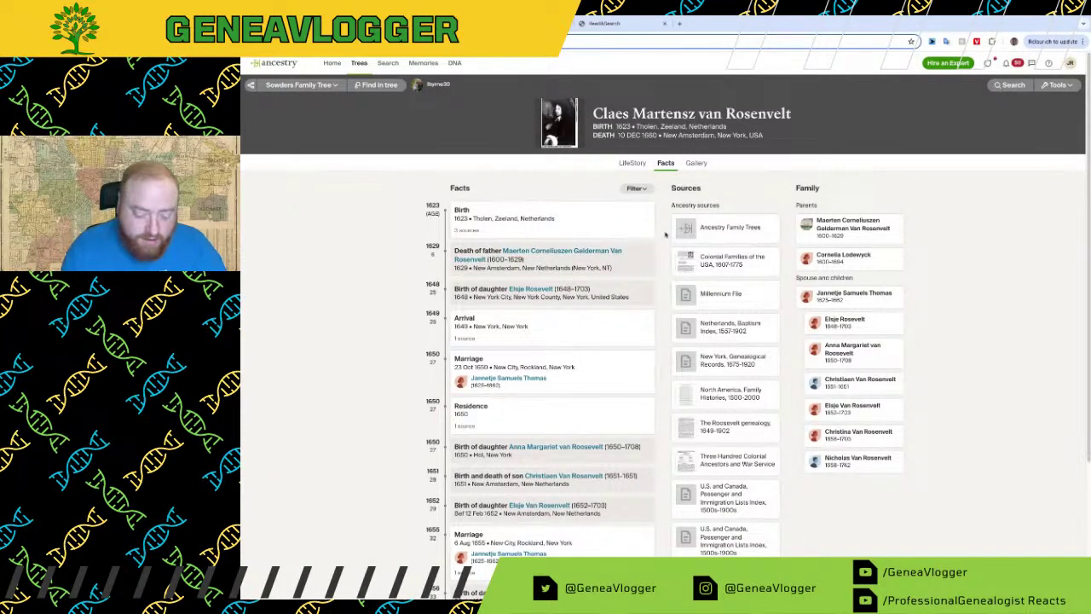
Step: Switch to Ancestry, browse the hints for Claes Martensz Van Rosenvelt in the Roosevelt Family Tree, and open the full "Claes Van Rosenvelt" story
key(ctrl+plus)
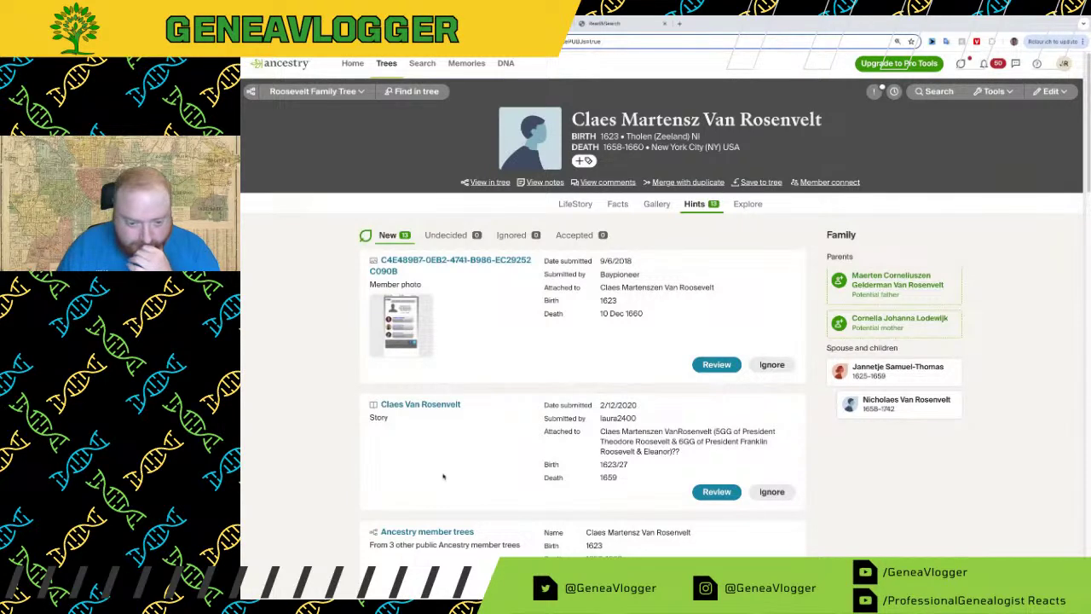
scroll(380, 440, down, 3)
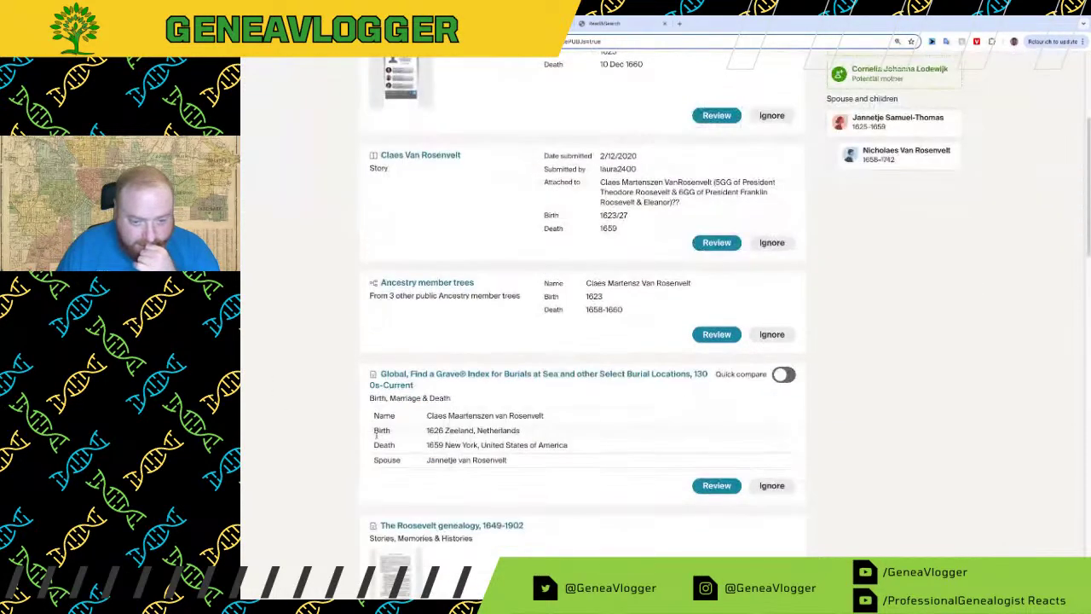
click(716, 243)
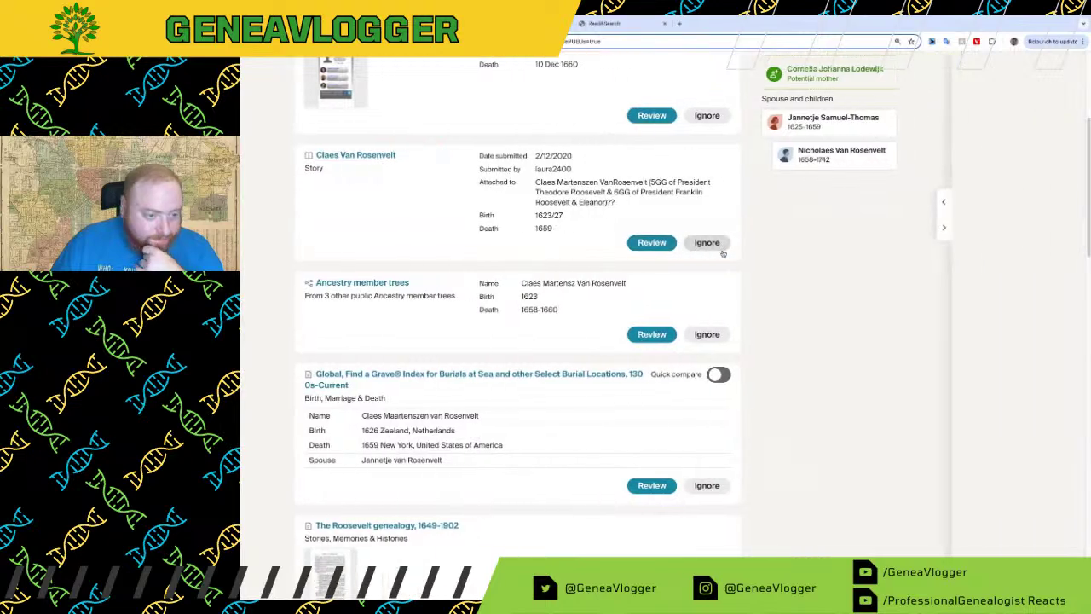
click(984, 265)
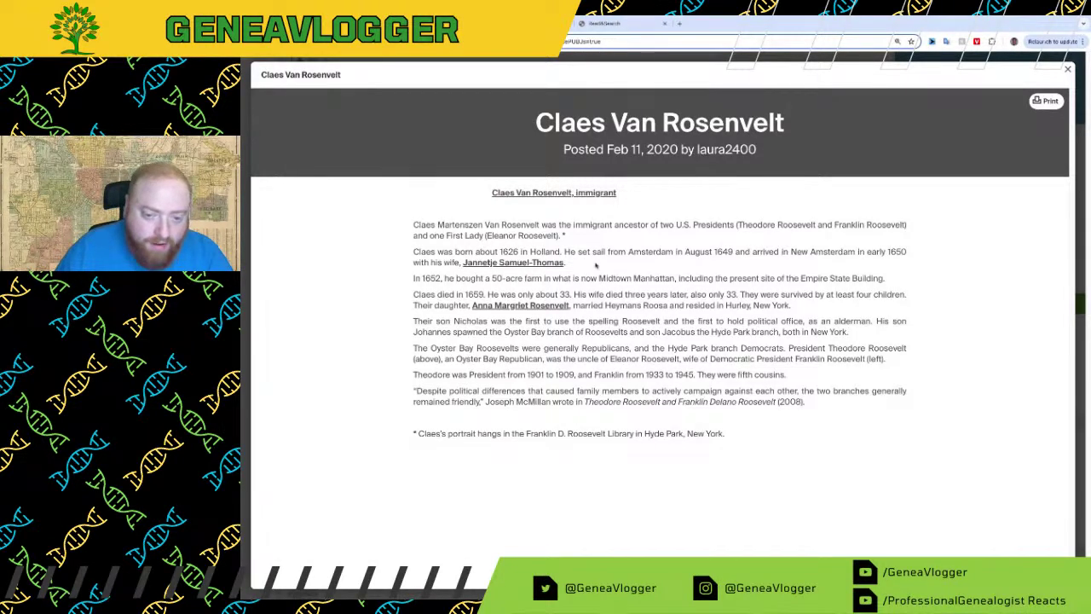
Step: Read the story, highlighting its first two paragraphs, close it, and glance through the remaining hints
drag(604, 268, 385, 219)
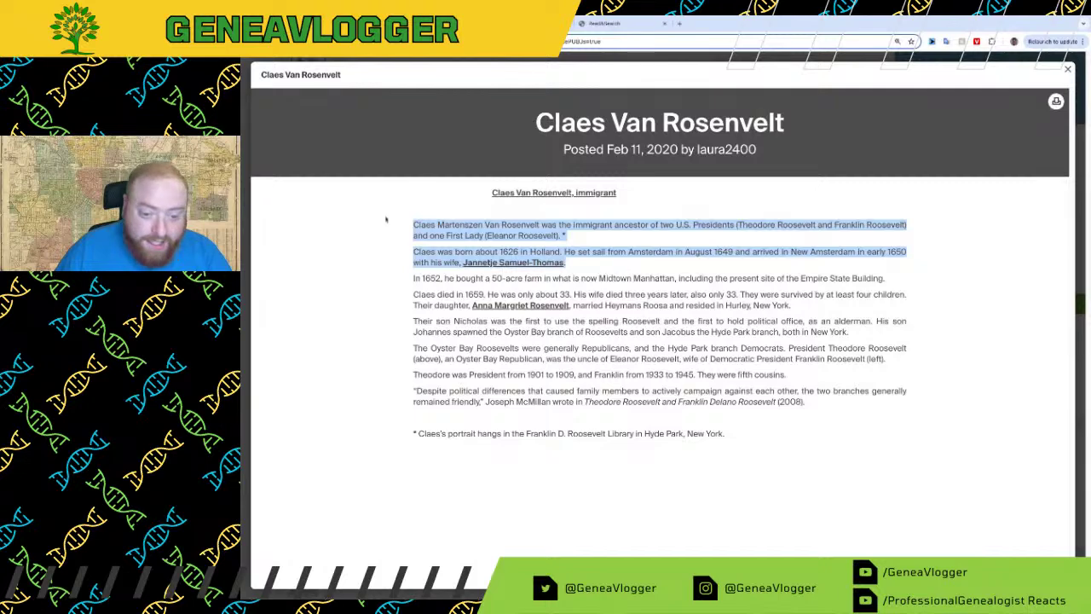
click(398, 303)
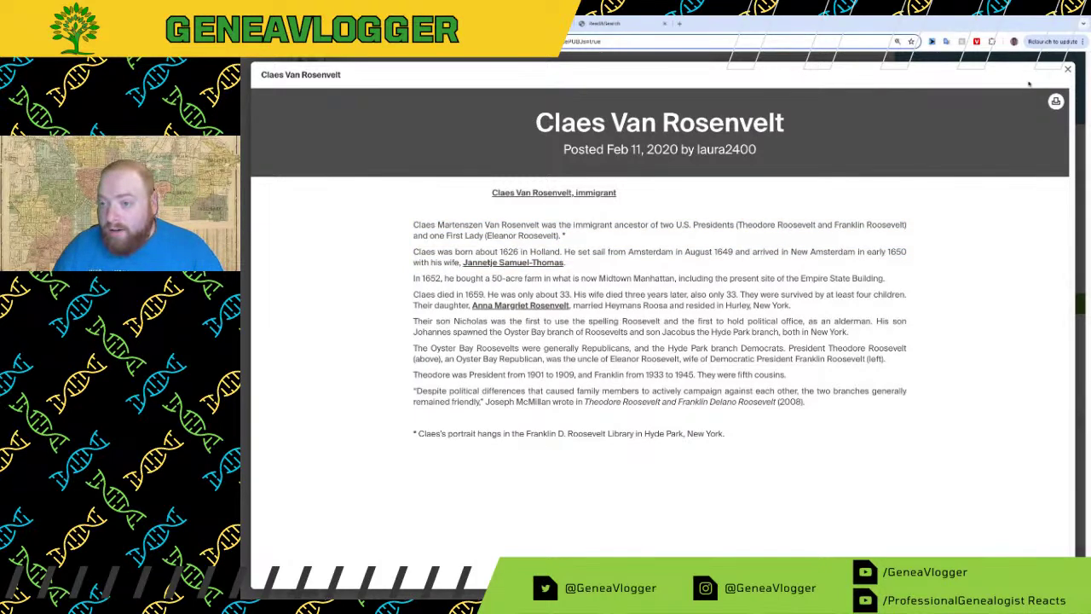
click(1066, 69)
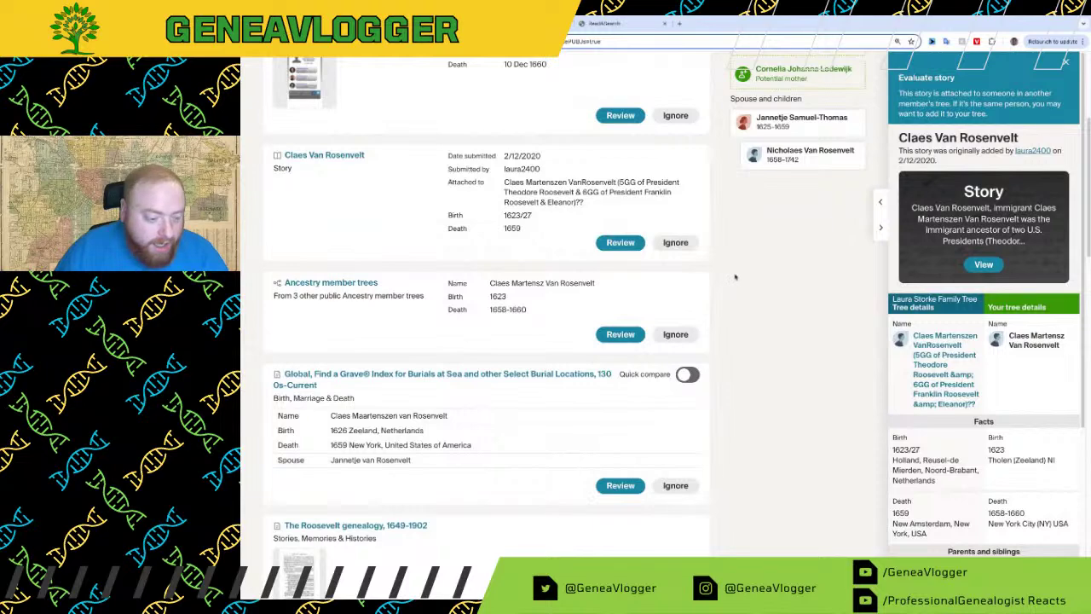
scroll(733, 275, down, 3)
scroll(733, 277, up, 6)
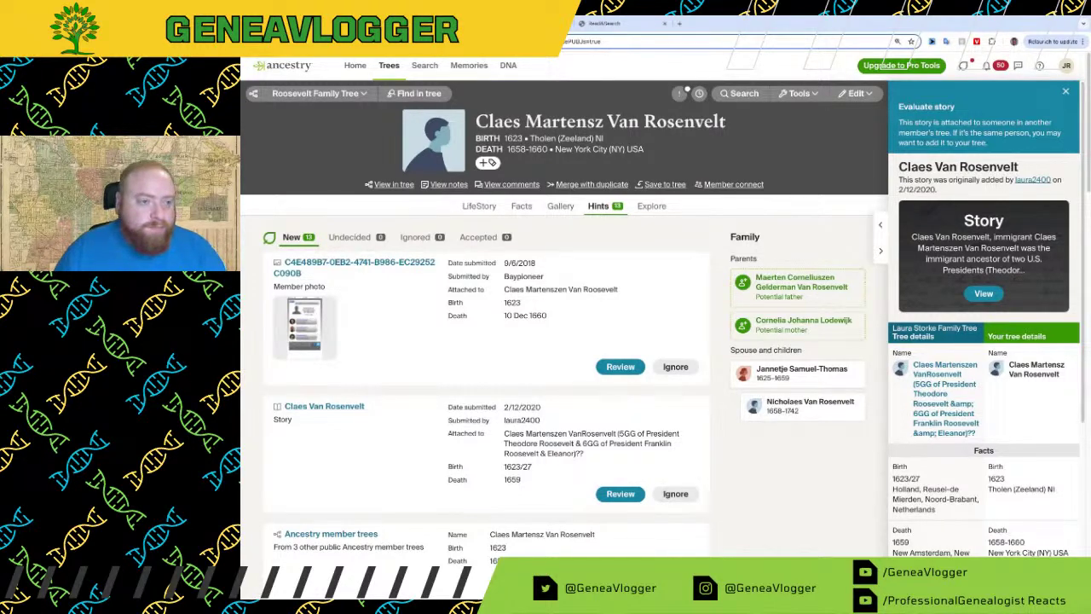
Step: Switch to the Open Archives results and rerun the search for "rosevelt" without "van"
click(511, 23)
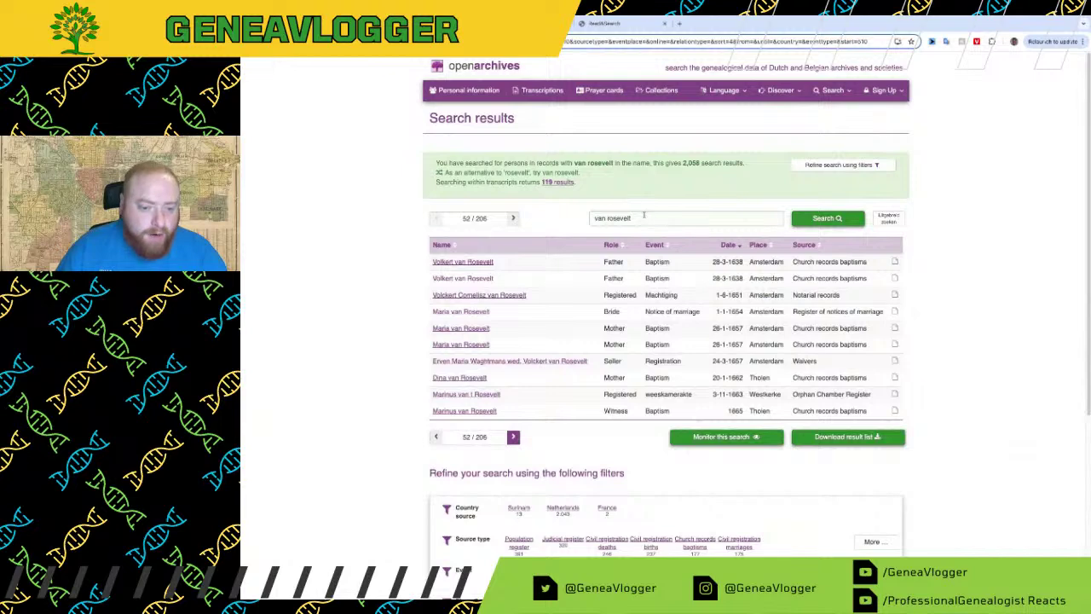
click(608, 218)
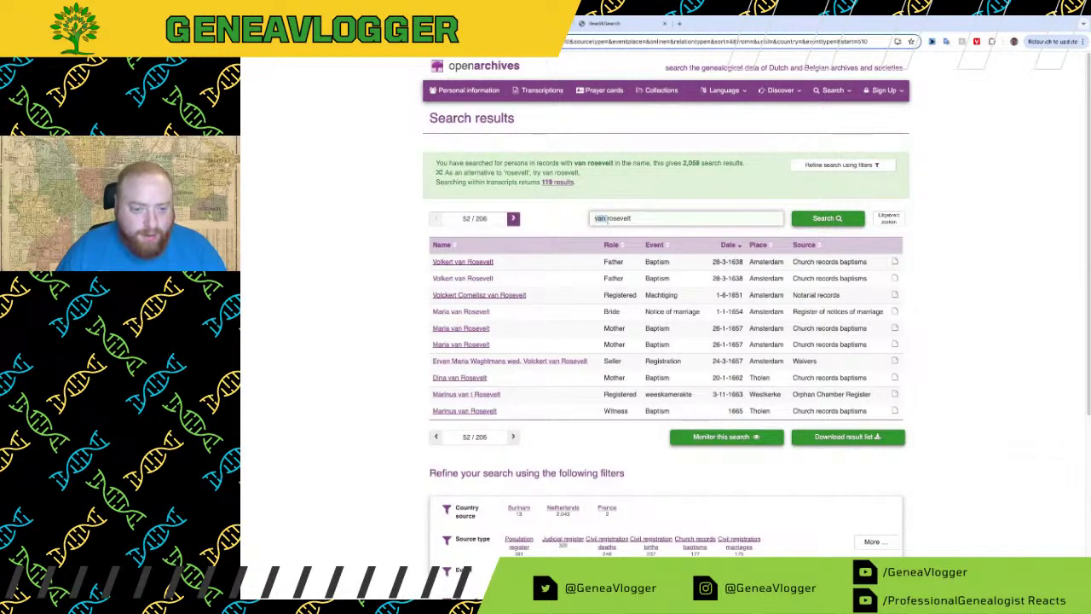
key(BackSpace)
key(BackSpace)
key(BackSpace)
key(BackSpace)
key(Return)
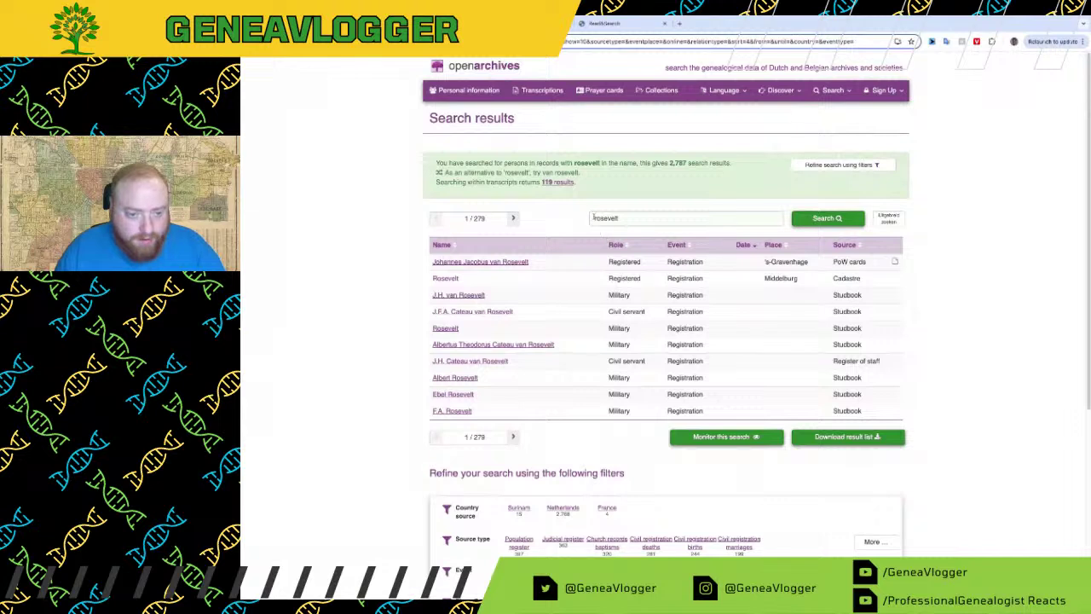
Step: Search Open Archives for "claas rosevelt" and open the Groningen church marriage record from 1667
click(595, 218)
text(class)
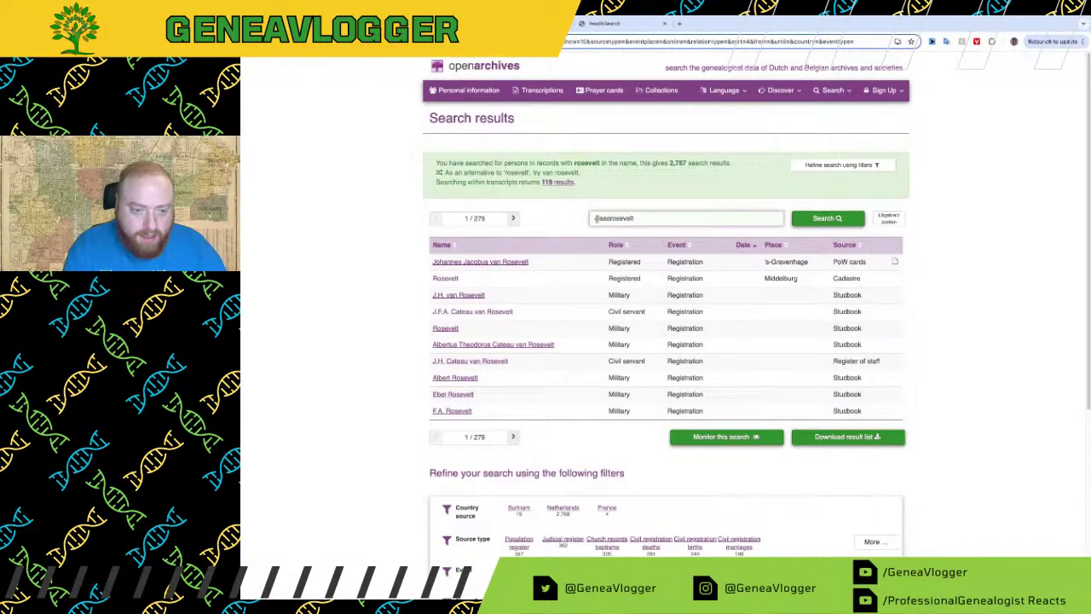
key(Return)
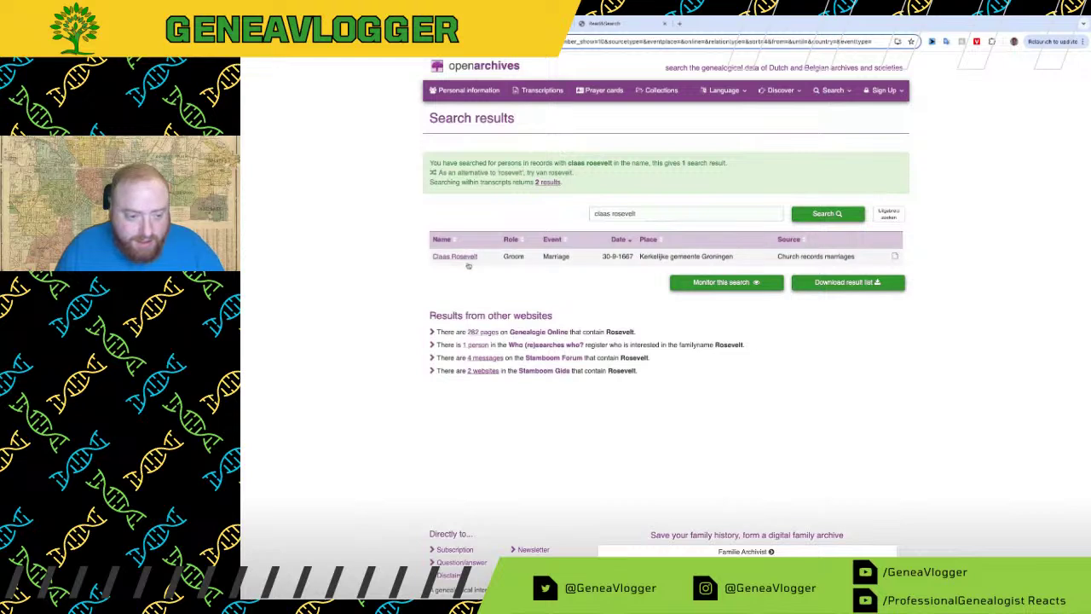
click(466, 258)
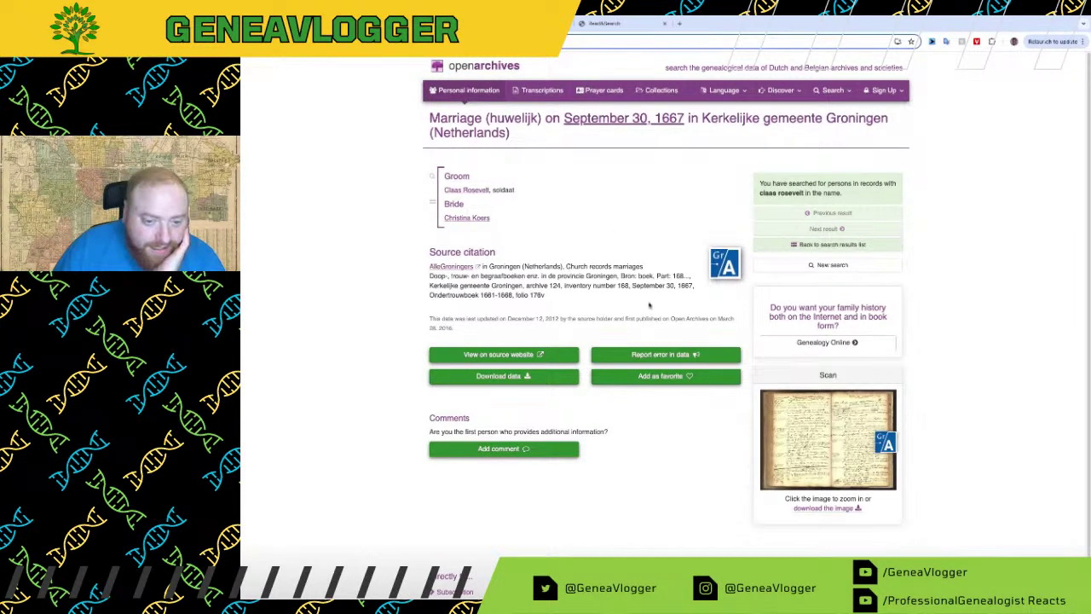
Step: Open the scan of the September 30, 1667 Groningen marriage record and examine the groom's entry on the register page
triple_click(611, 298)
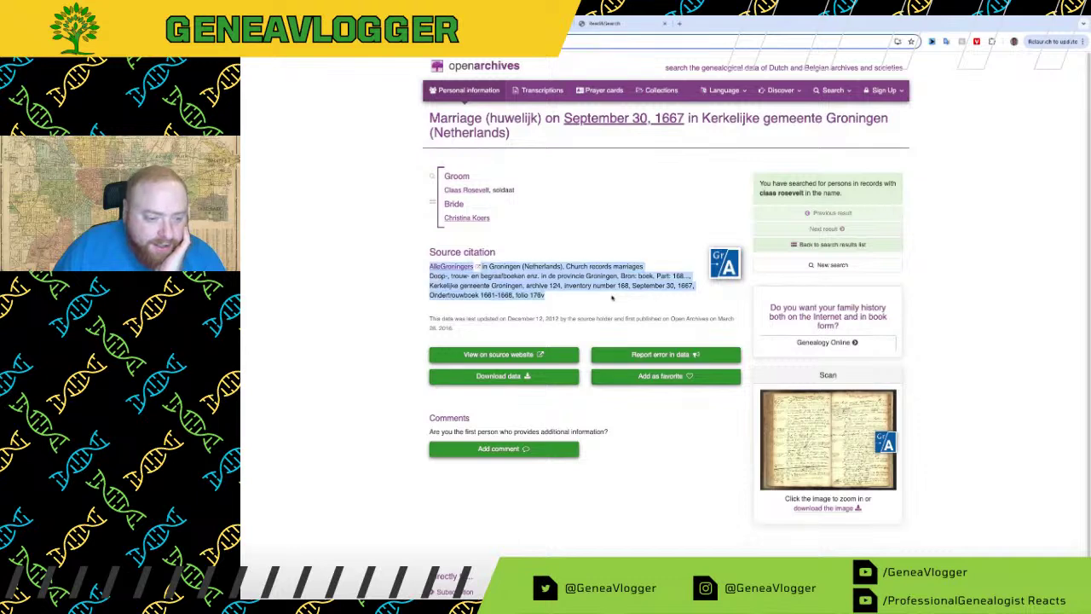
click(525, 276)
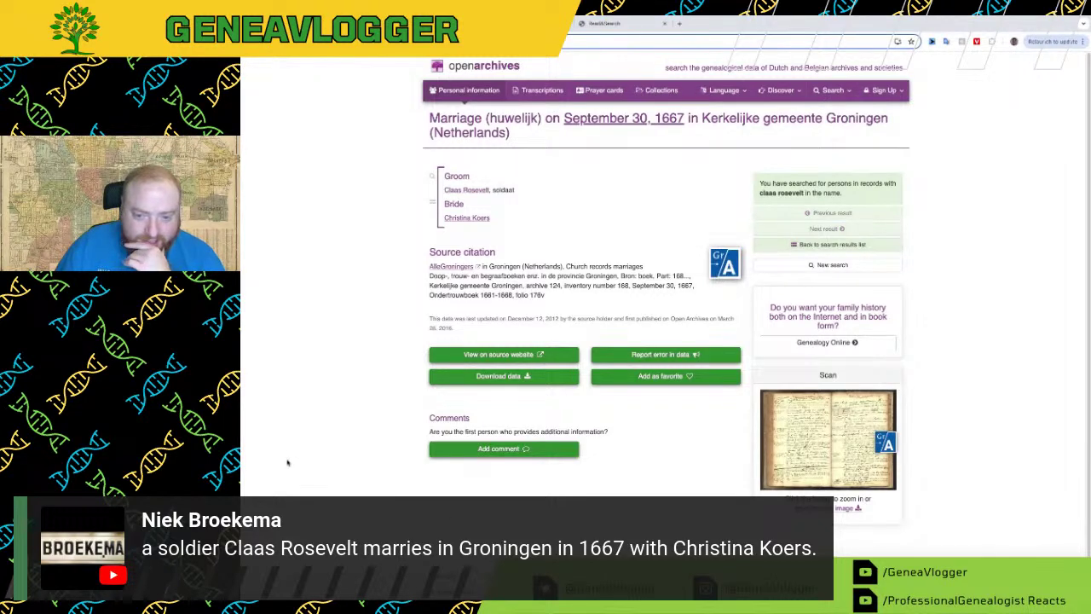
click(817, 440)
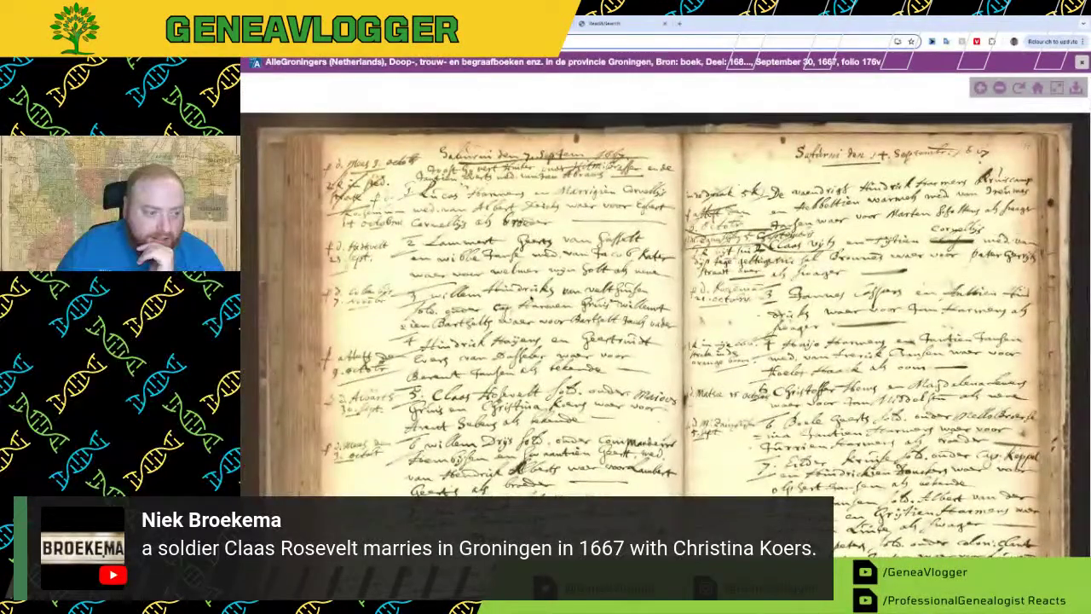
drag(665, 375, 662, 313)
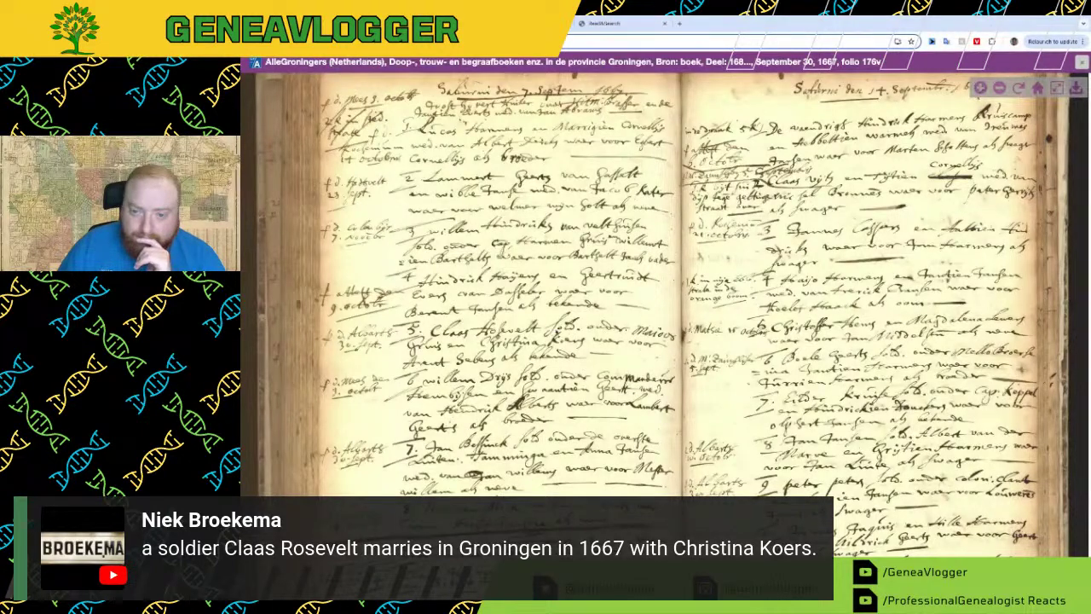
drag(556, 335, 555, 305)
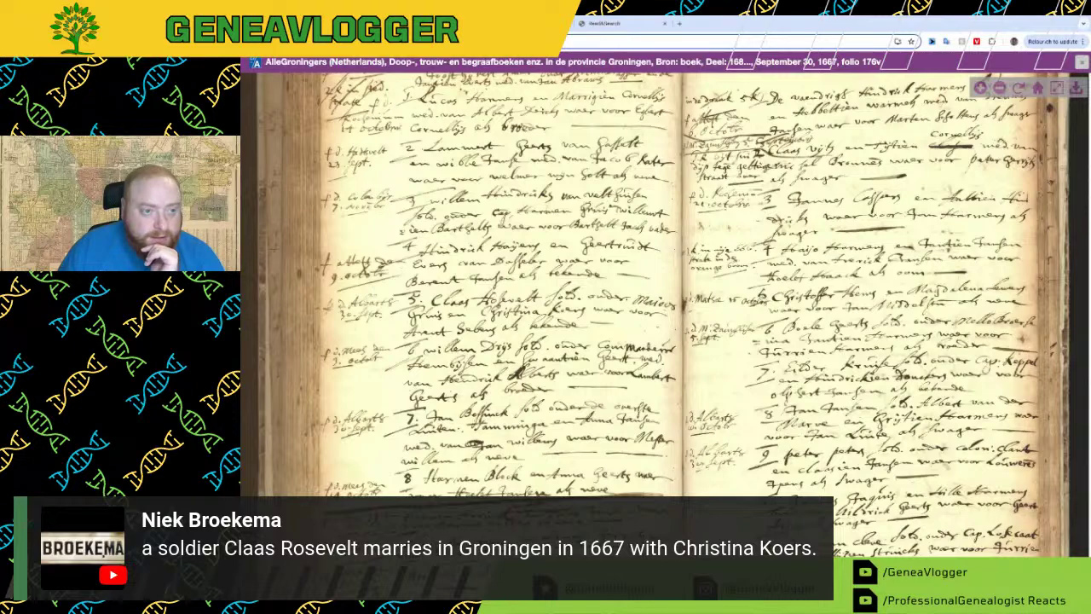
Step: Switch to the Stadsarchief Amsterdam site and search its indexes for "claas rosevelt"
key(ctrl+Tab)
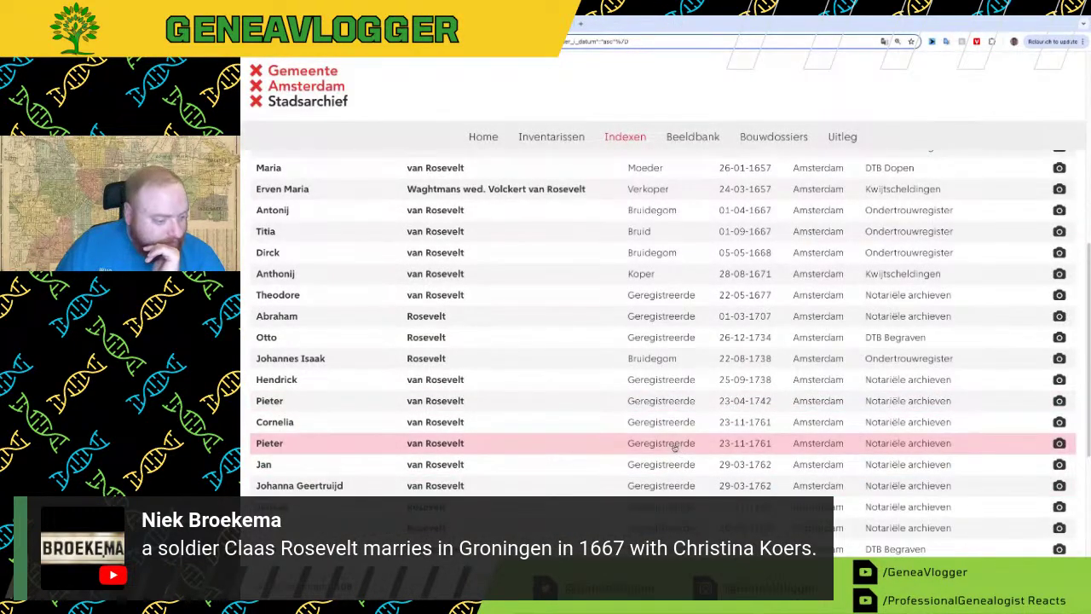
scroll(674, 447, up, 10)
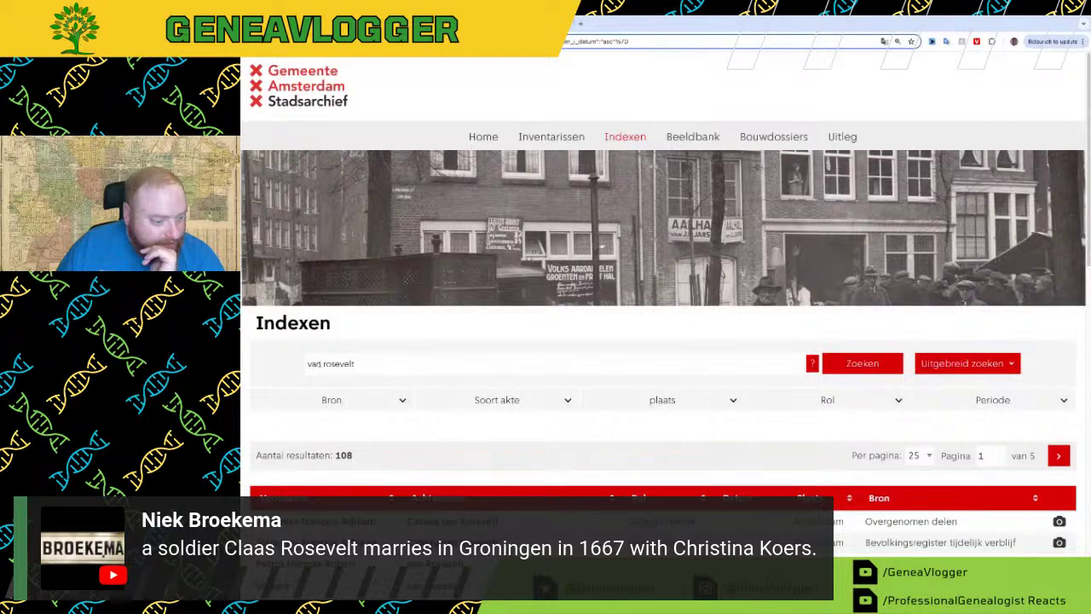
double_click(314, 364)
text(claas)
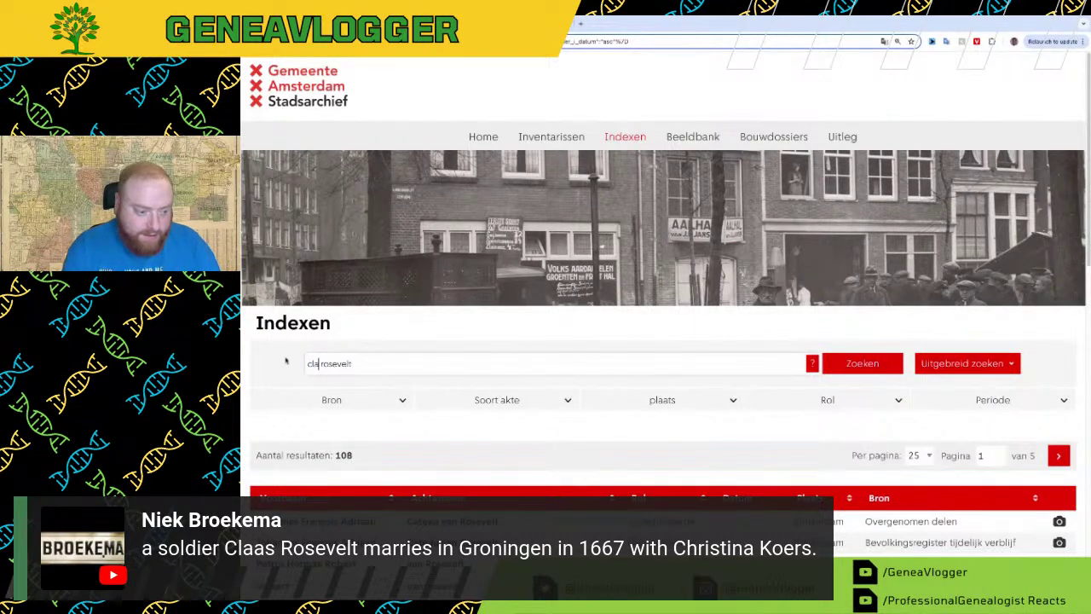
key(Return)
scroll(389, 537, down, 4)
scroll(324, 300, up, 5)
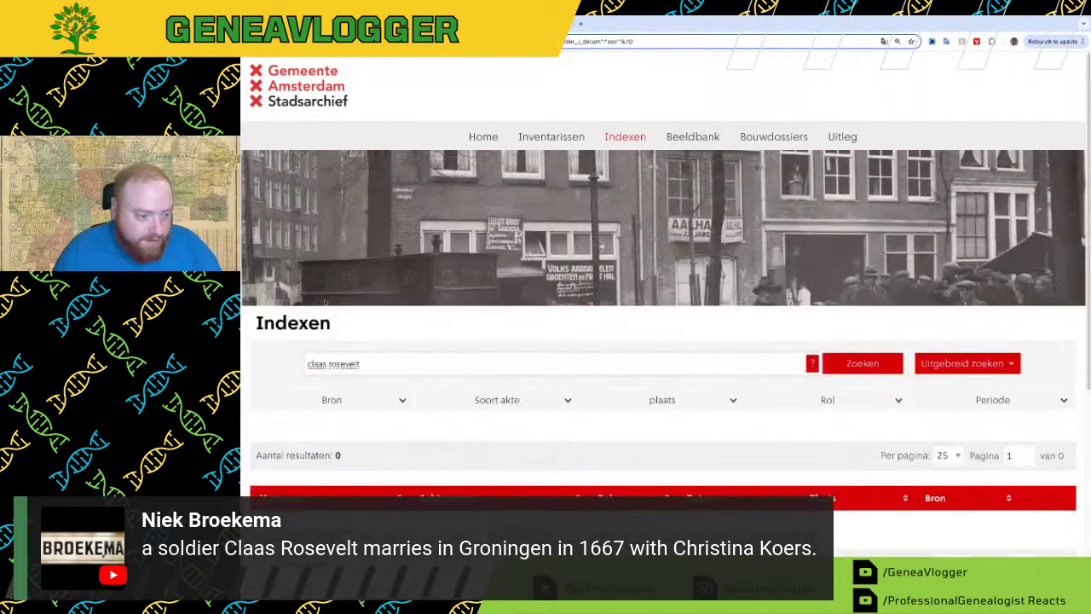
Step: Search the indexes for the surname with spelling variants using "rosevelt~1" and look through the results
drag(329, 363, 292, 363)
key(BackSpace)
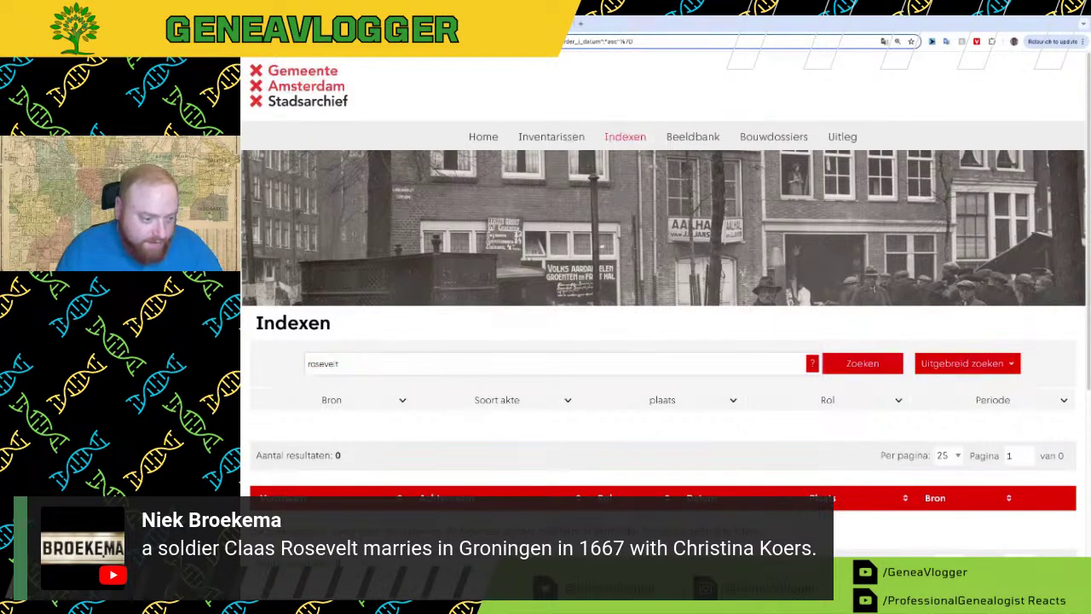
click(396, 370)
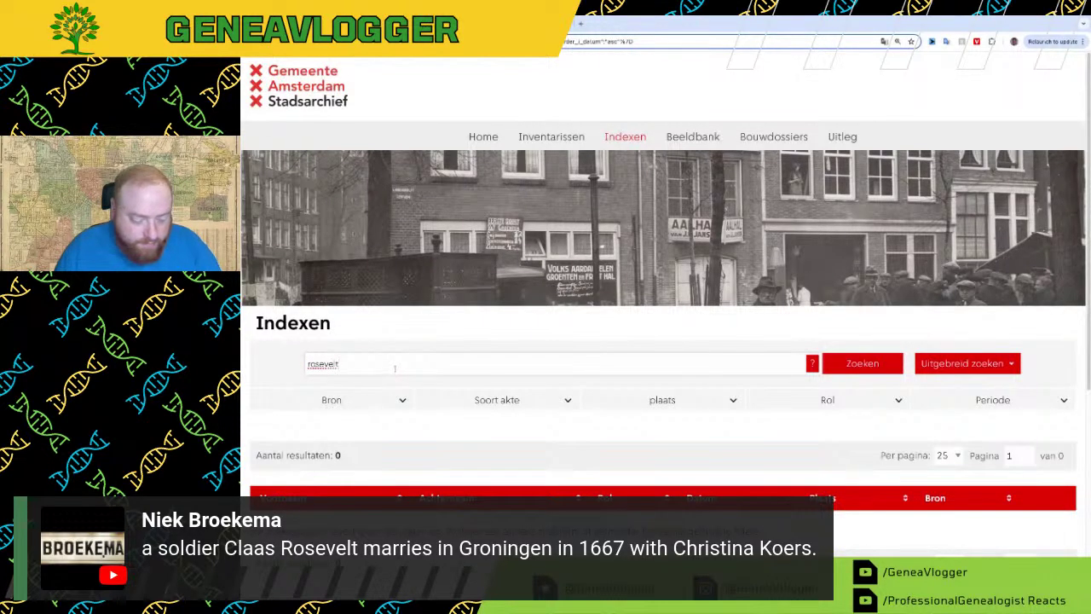
text(~1)
key(Return)
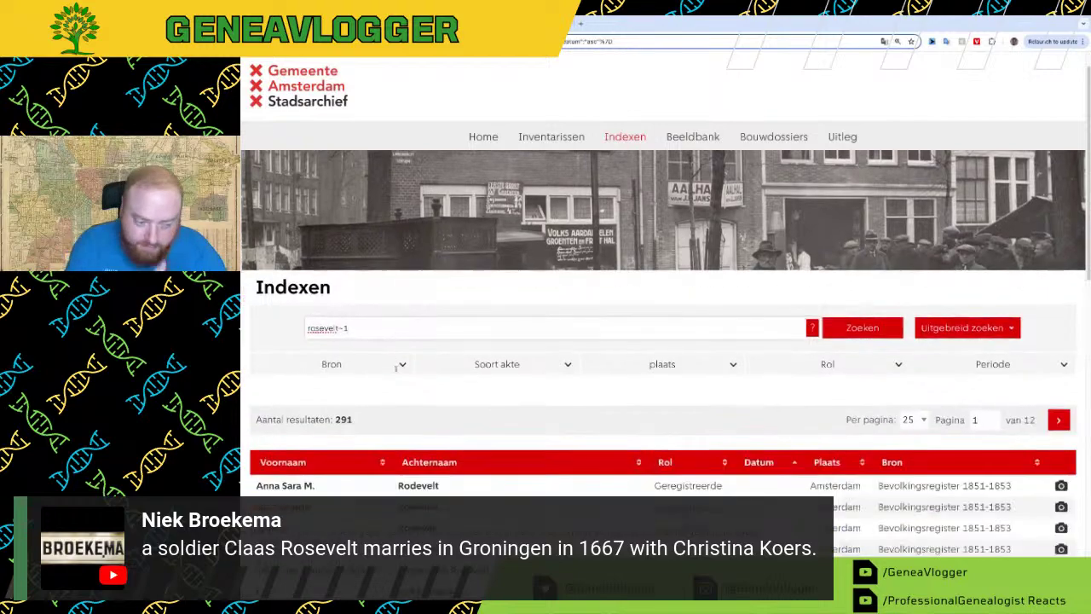
scroll(395, 368, down, 3)
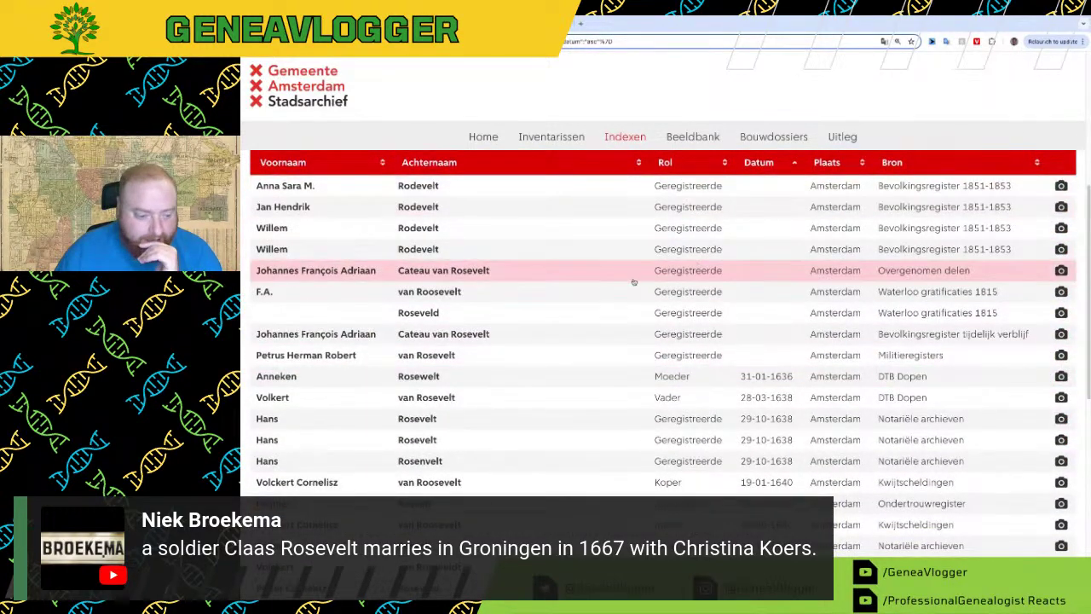
scroll(633, 281, down, 1)
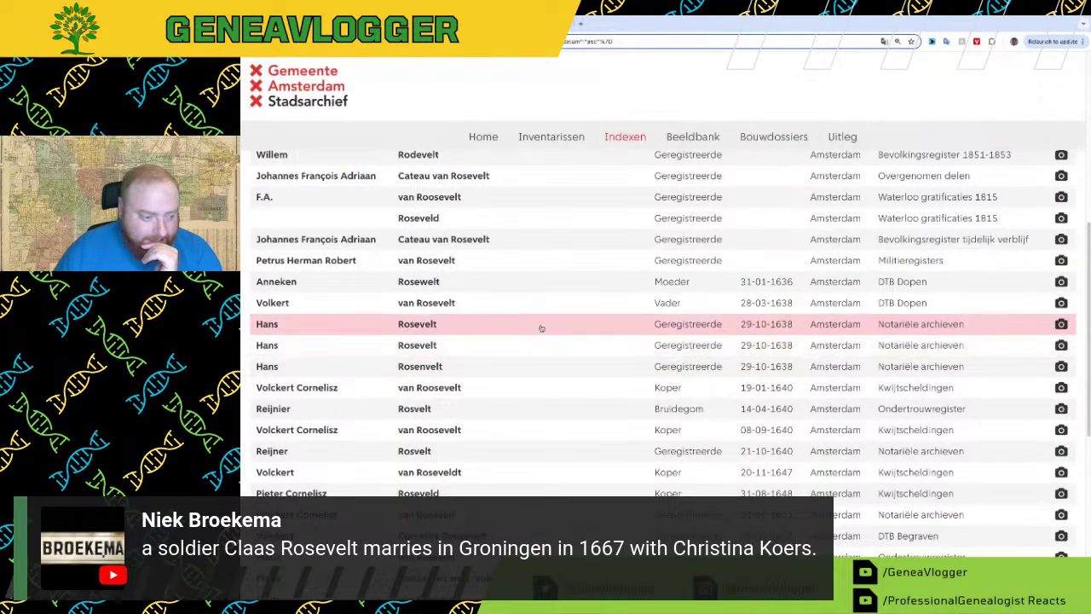
scroll(537, 329, down, 1)
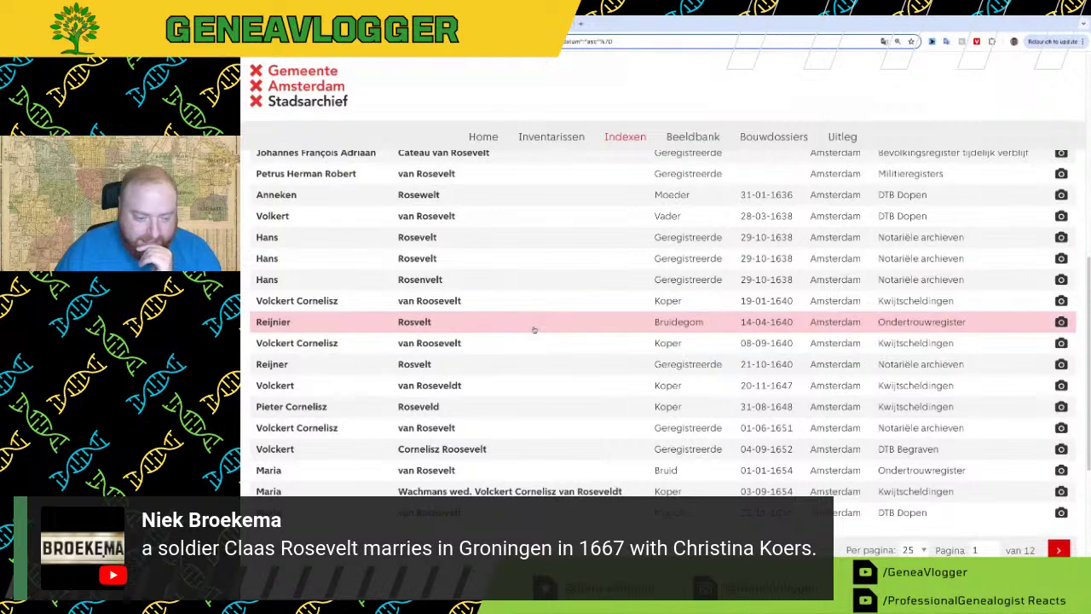
Step: Open the 31-08-1648 Kwijtscheldingen record for the surname Roseveld, examine its register scan up close, and close both
click(491, 415)
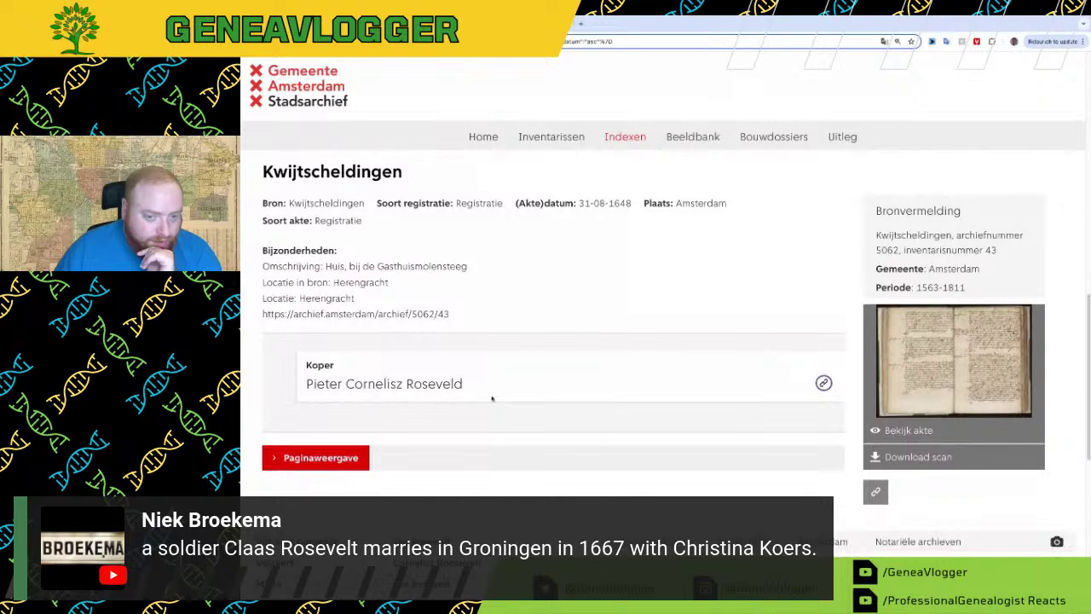
scroll(492, 399, up, 1)
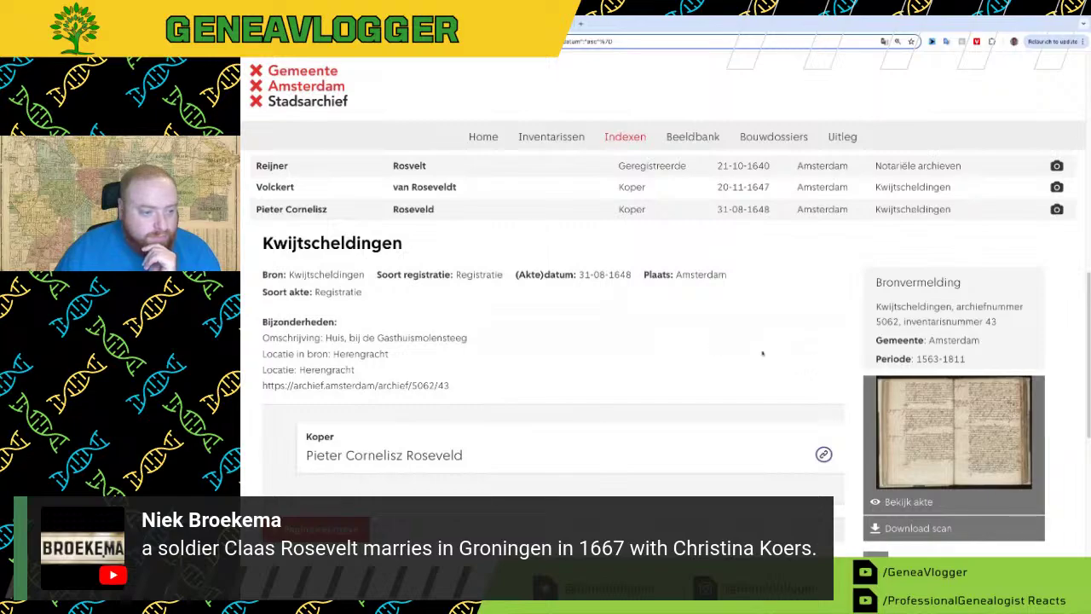
click(886, 392)
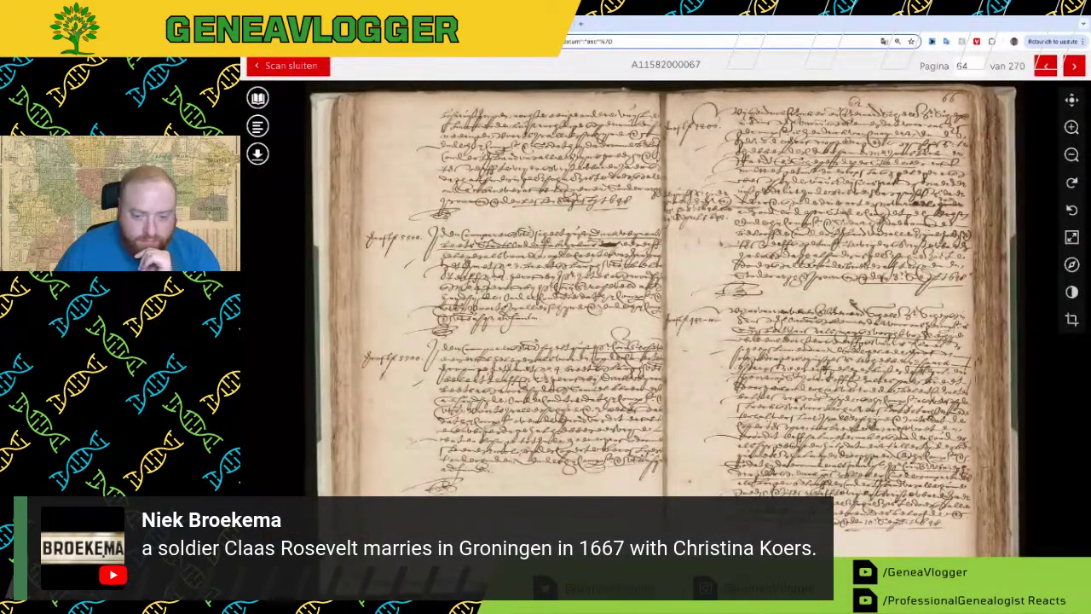
scroll(797, 404, up, 1)
drag(862, 286, 874, 360)
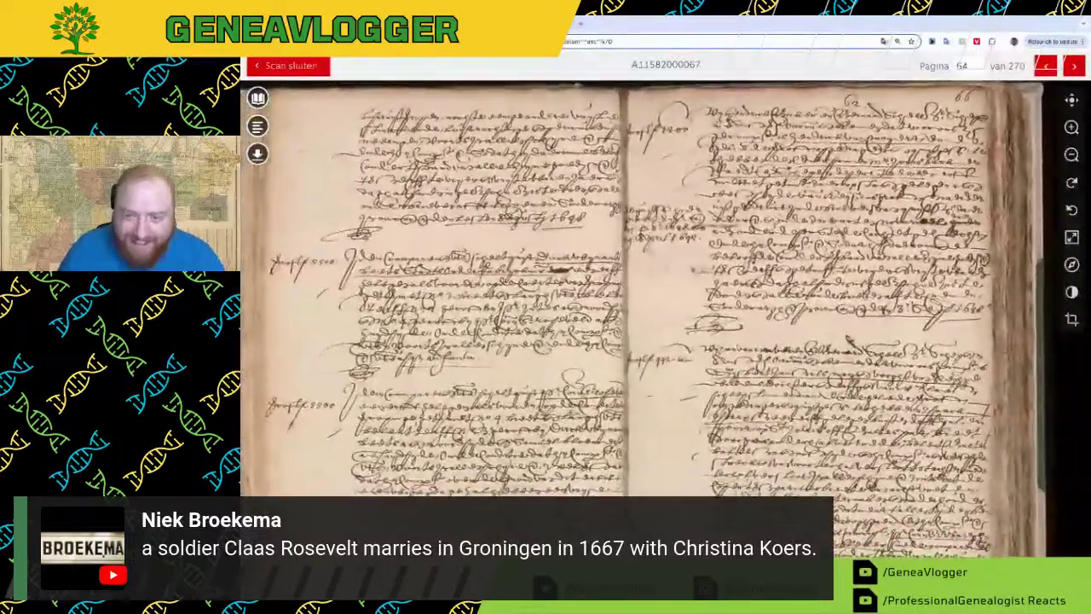
scroll(871, 264, up, 2)
scroll(665, 315, down, 2)
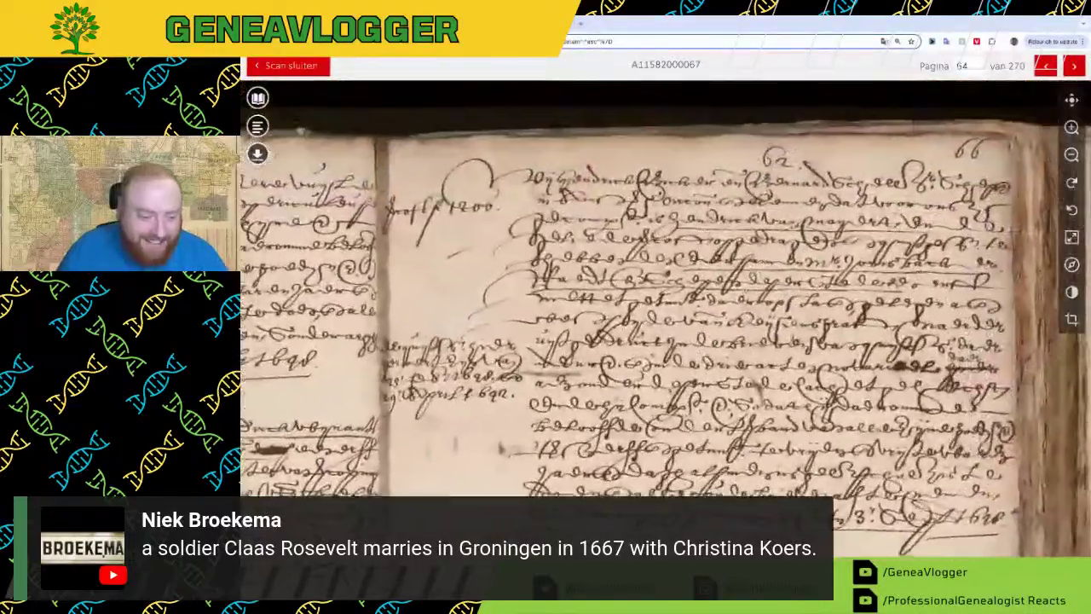
scroll(653, 393, down, 1)
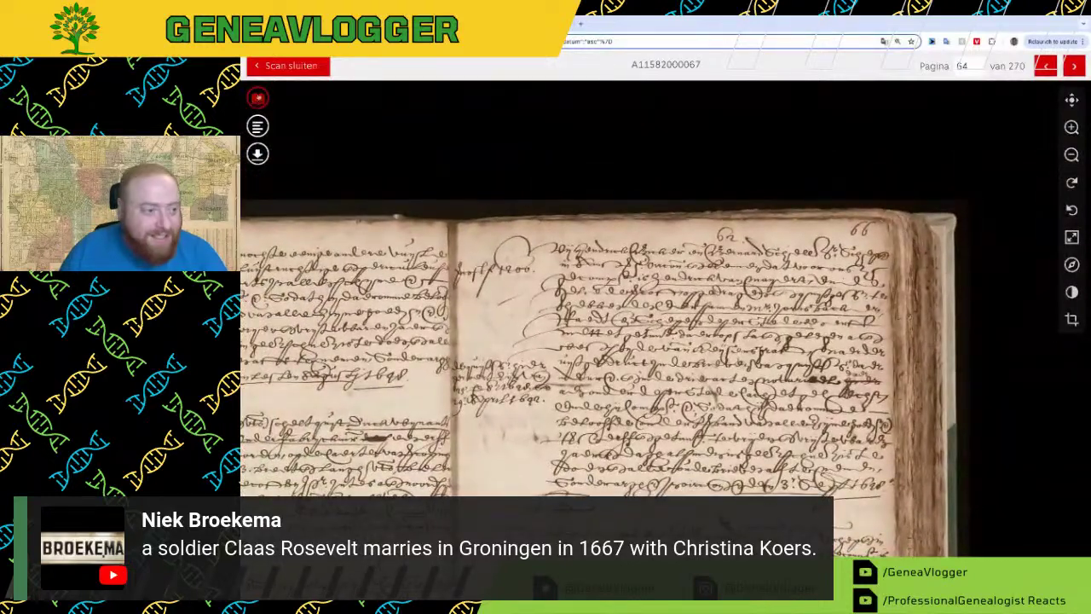
click(276, 66)
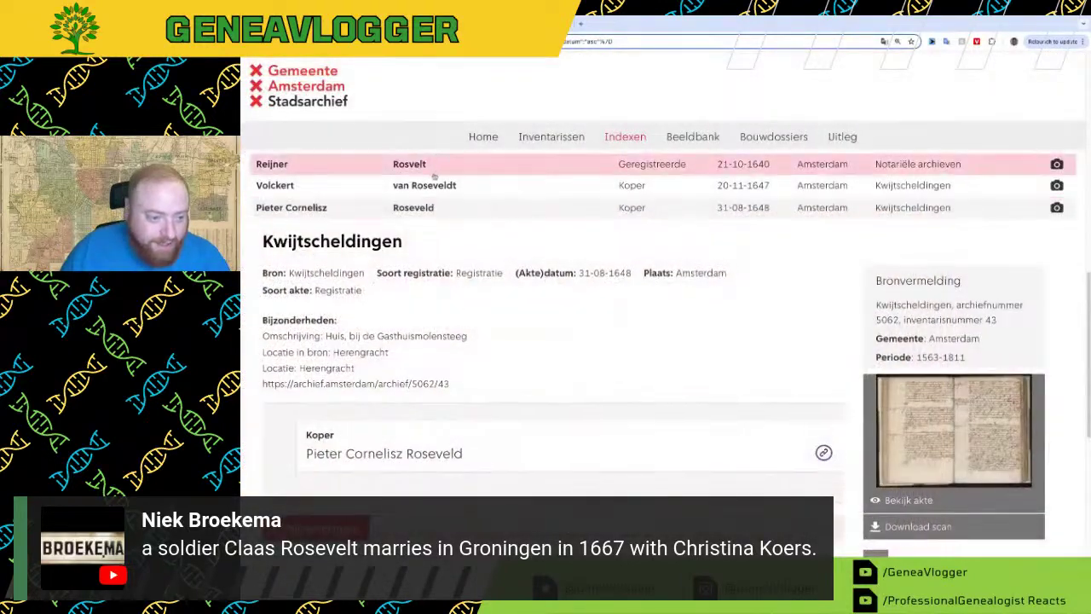
click(432, 207)
Step: Review the earliest results and search the indexes for "claas rosevelt~1"
scroll(462, 314, up, 3)
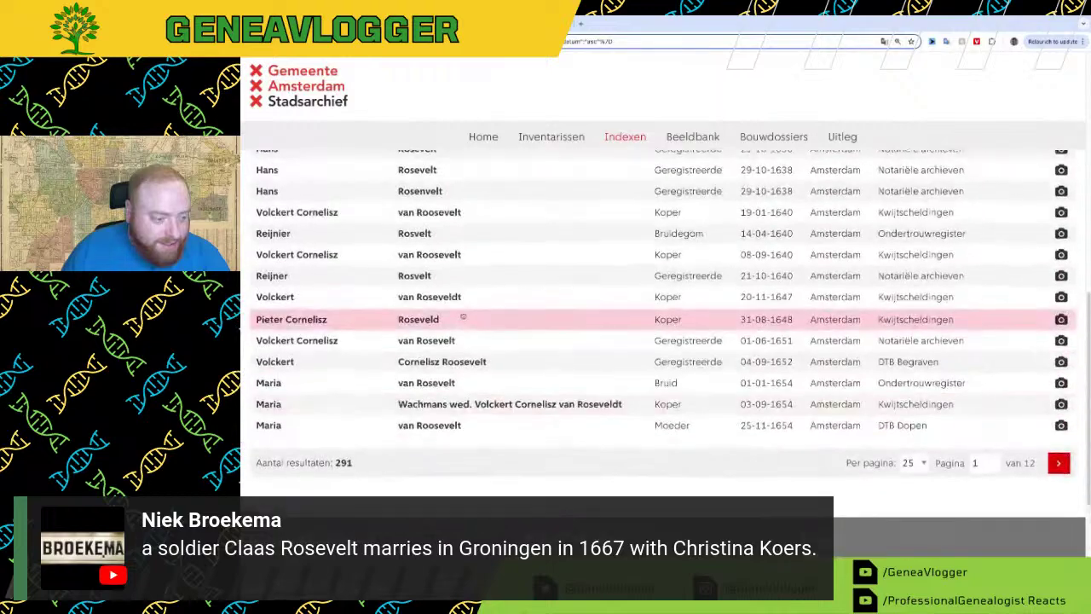
scroll(463, 316, up, 4)
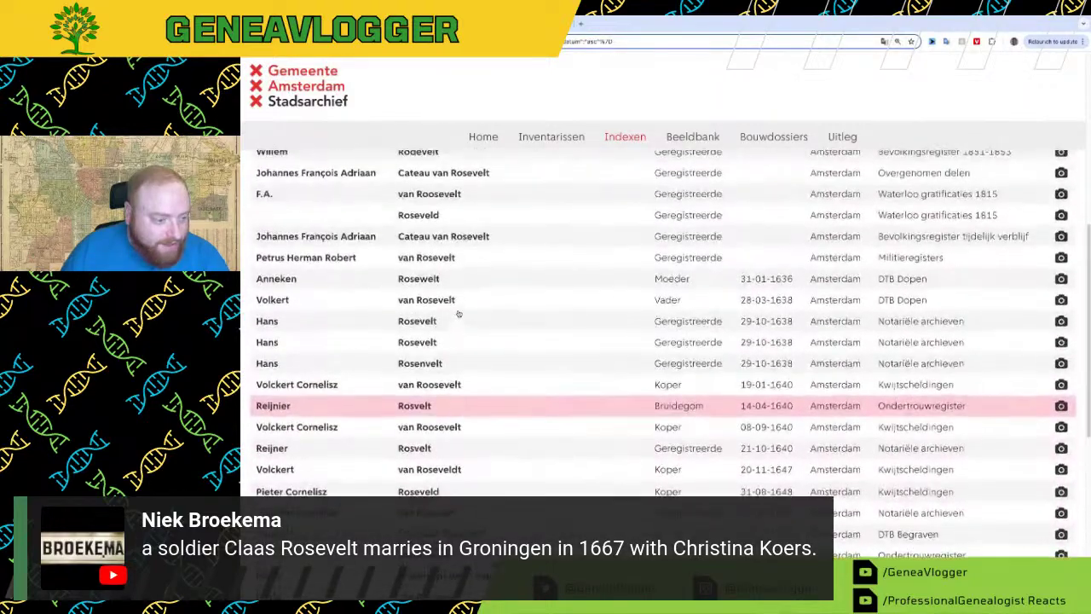
scroll(458, 315, up, 3)
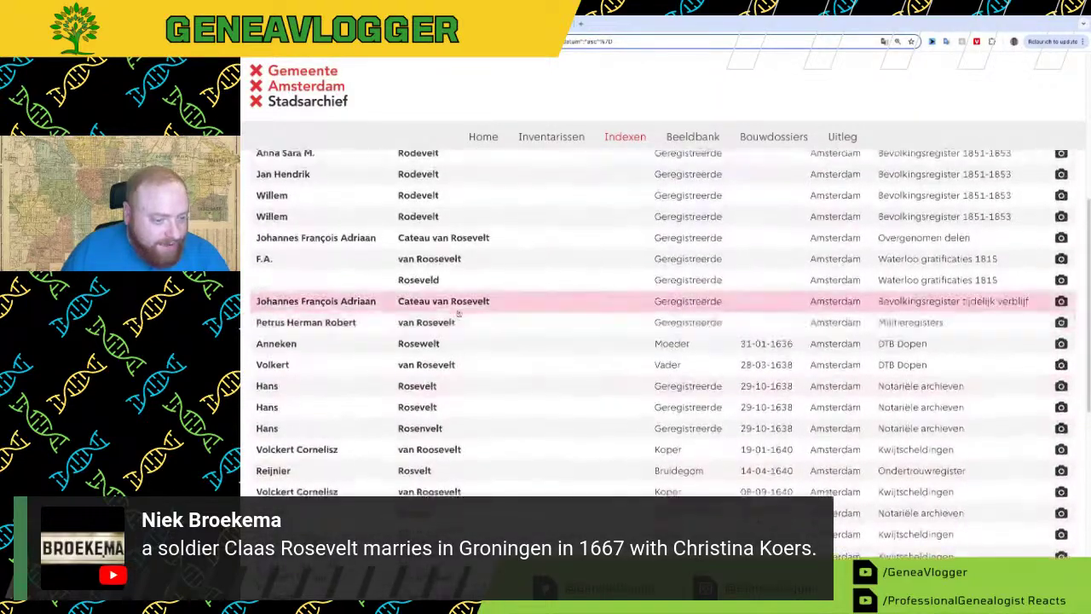
scroll(456, 313, up, 1)
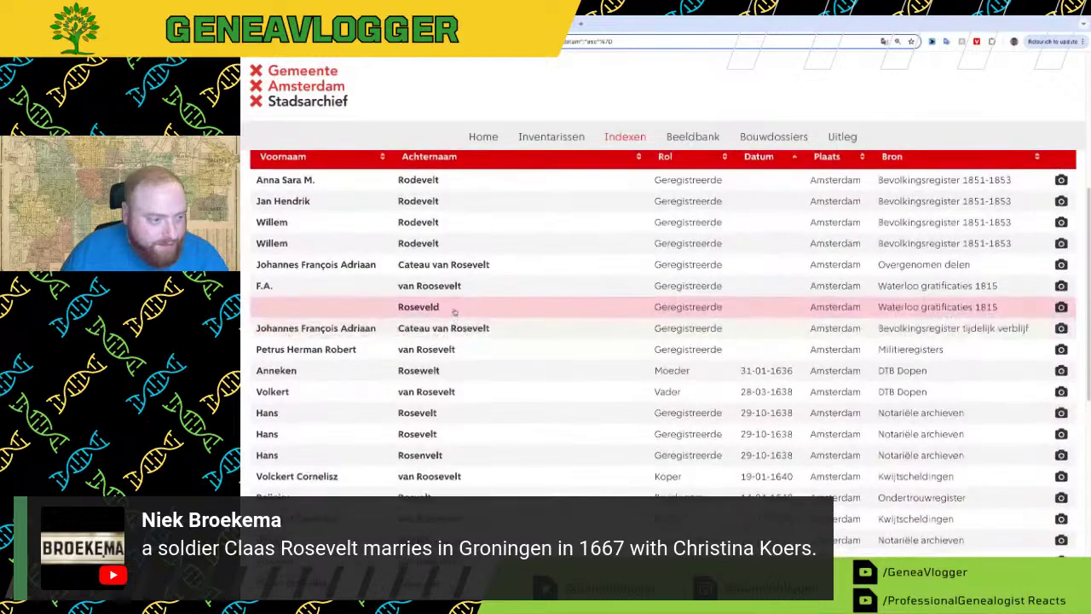
scroll(456, 313, down, 2)
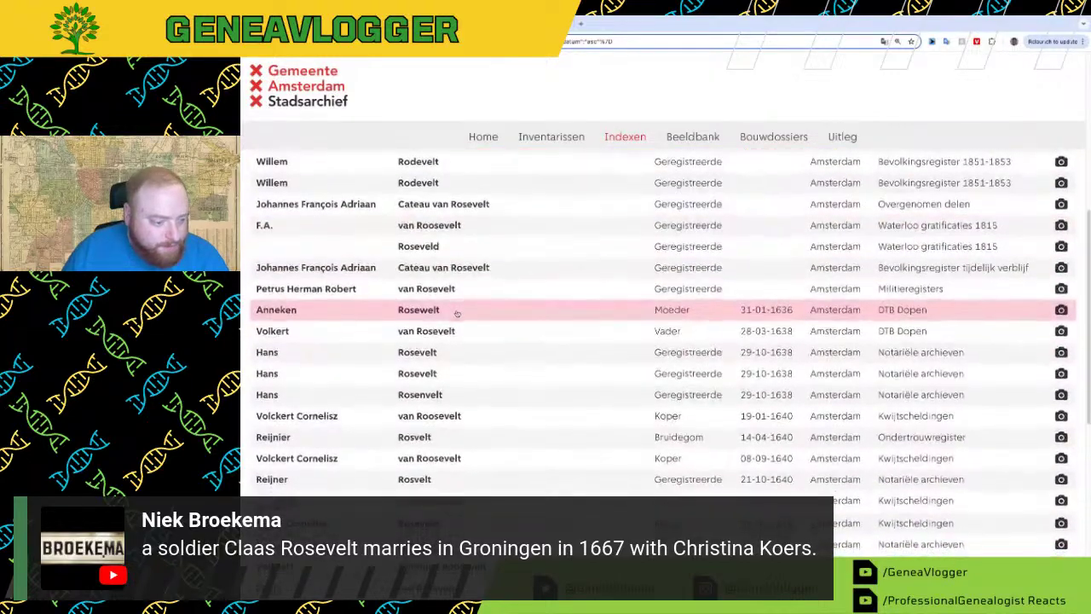
scroll(456, 313, up, 5)
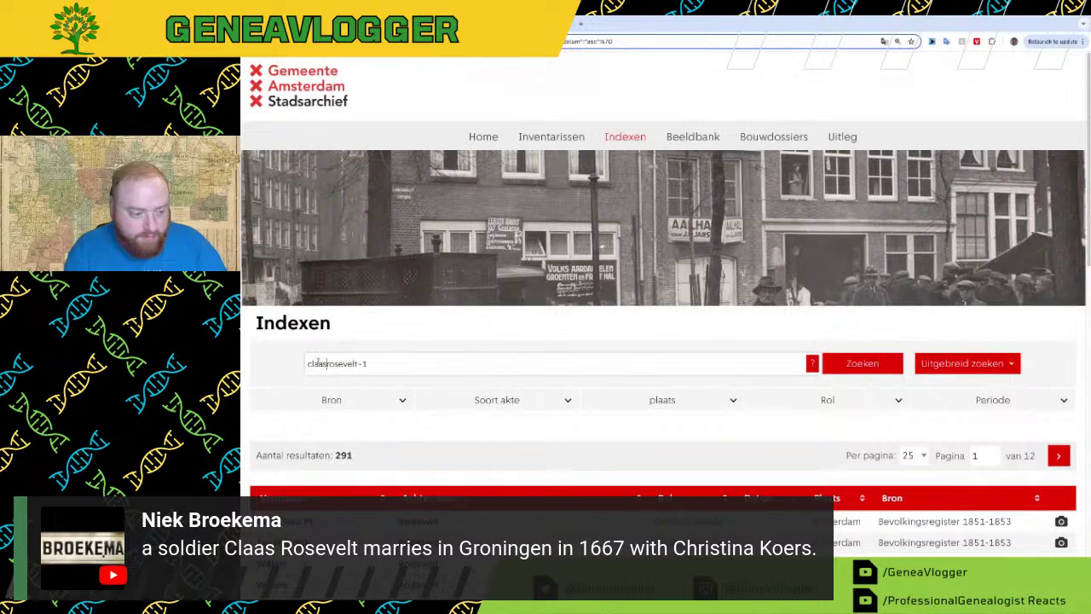
key(Return)
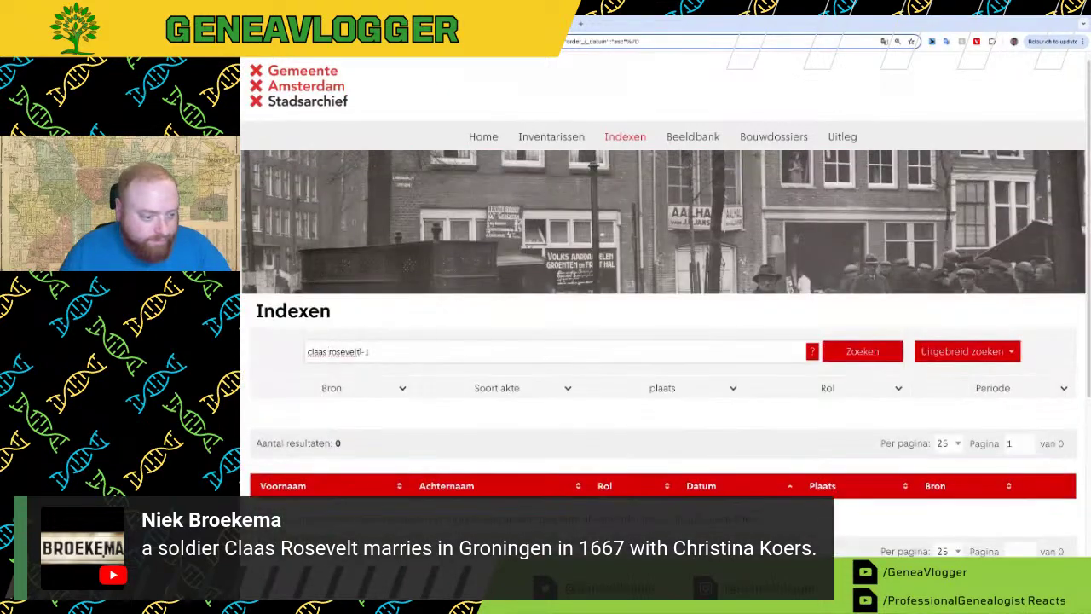
Step: Remove the first name from the query, search for "rosevelt~1" again, and look through the first page of results
key(BackSpace)
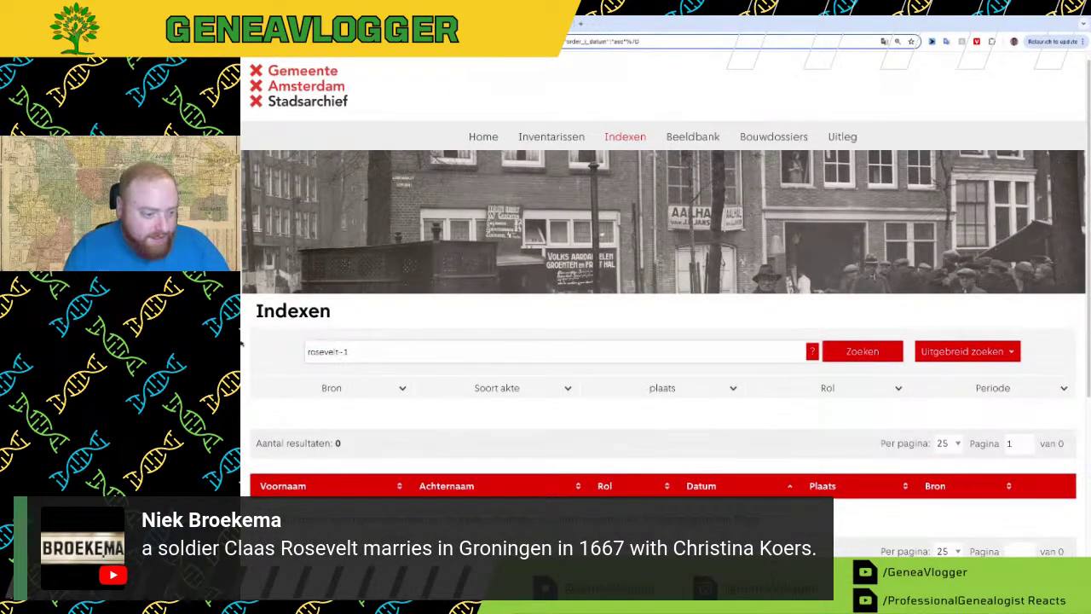
key(Return)
scroll(241, 344, down, 4)
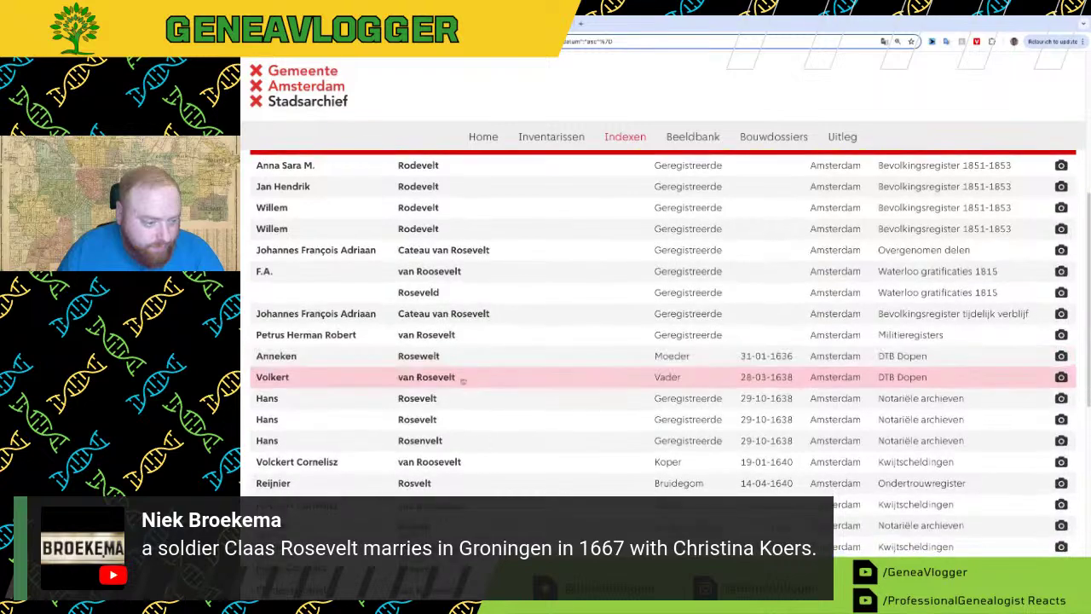
scroll(466, 384, down, 1)
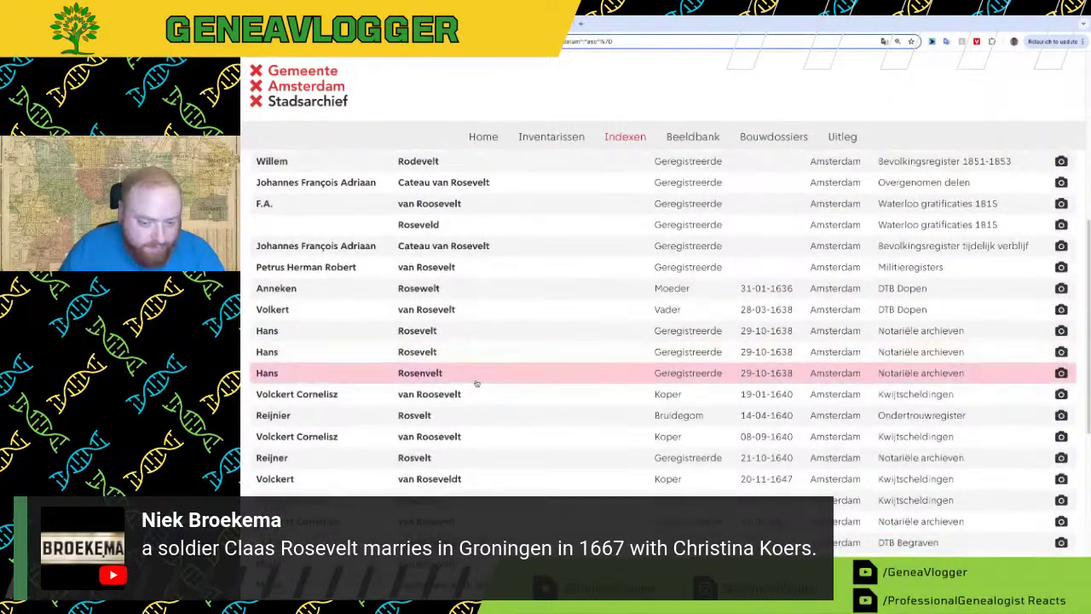
scroll(475, 384, down, 1)
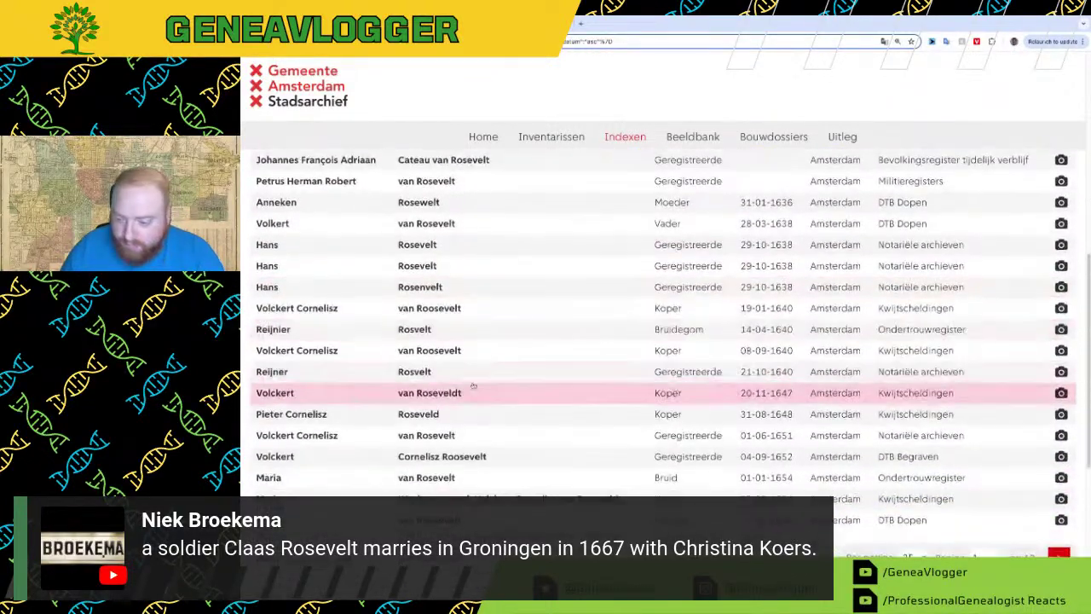
scroll(486, 372, up, 8)
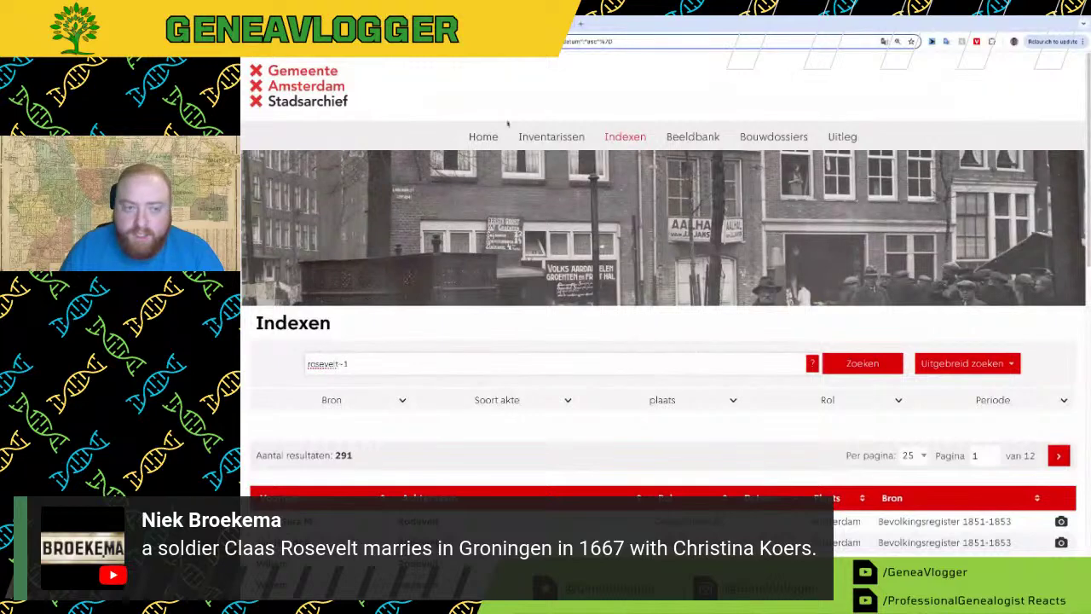
Step: Switch to Ancestry, display the Roosevelt Family Tree, and open the hints for Nicholaes Van Rosenvelt
key(ctrl+Tab)
click(311, 93)
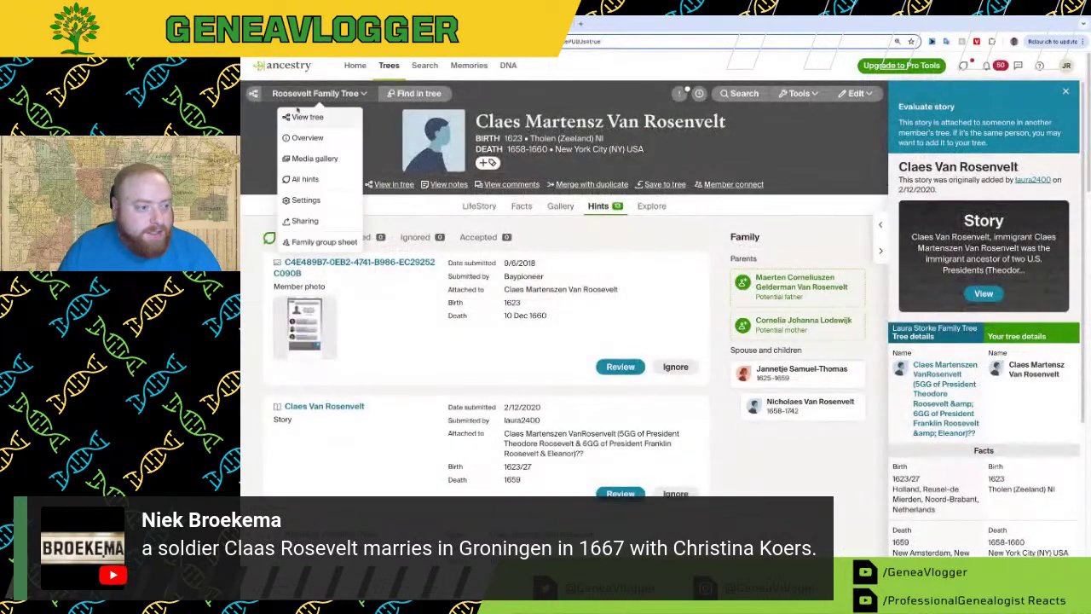
click(305, 116)
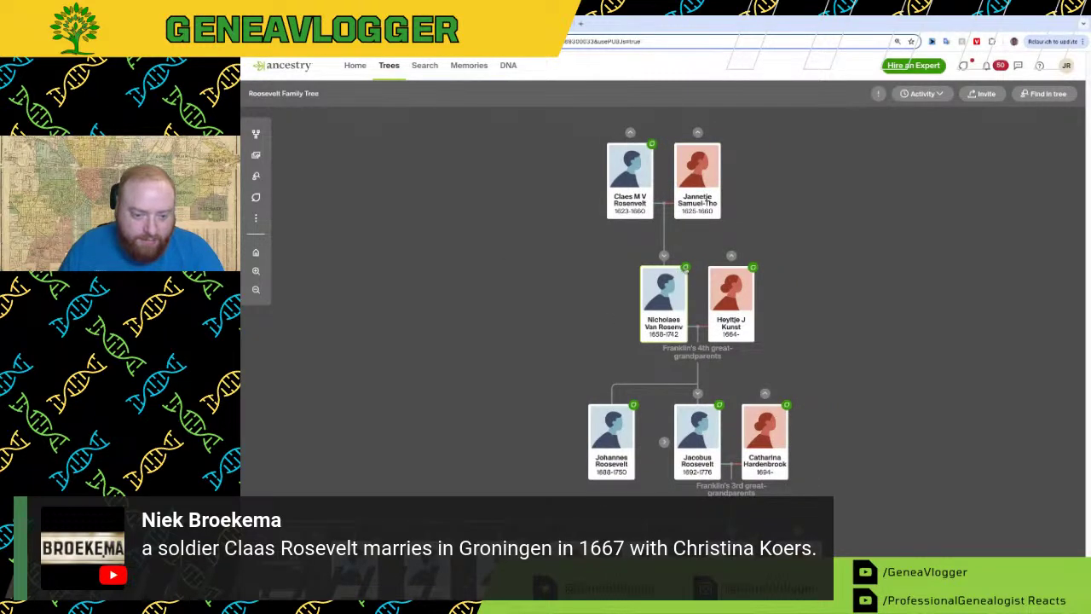
click(686, 274)
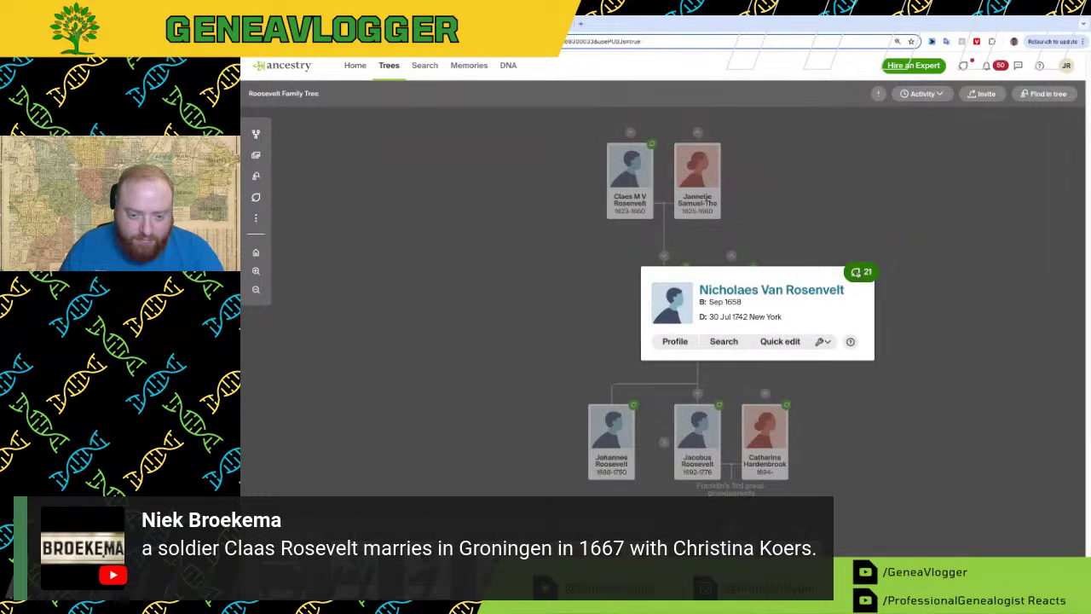
click(859, 272)
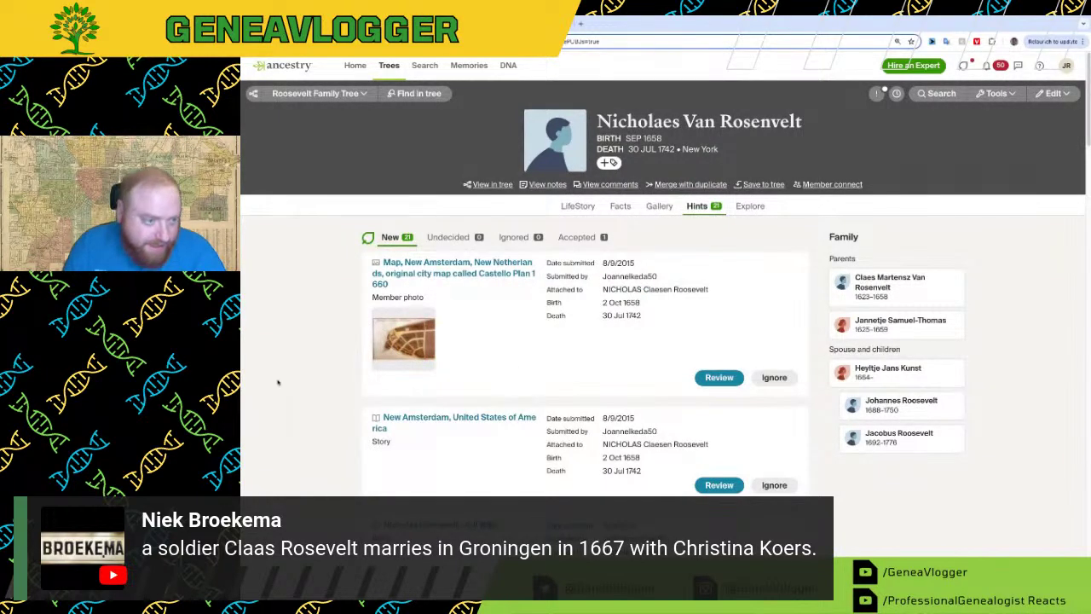
Step: Return to the tree view, show the siblings of Jacobus Roosevelt, and hide the siblings of his son Isaac
click(357, 93)
click(340, 117)
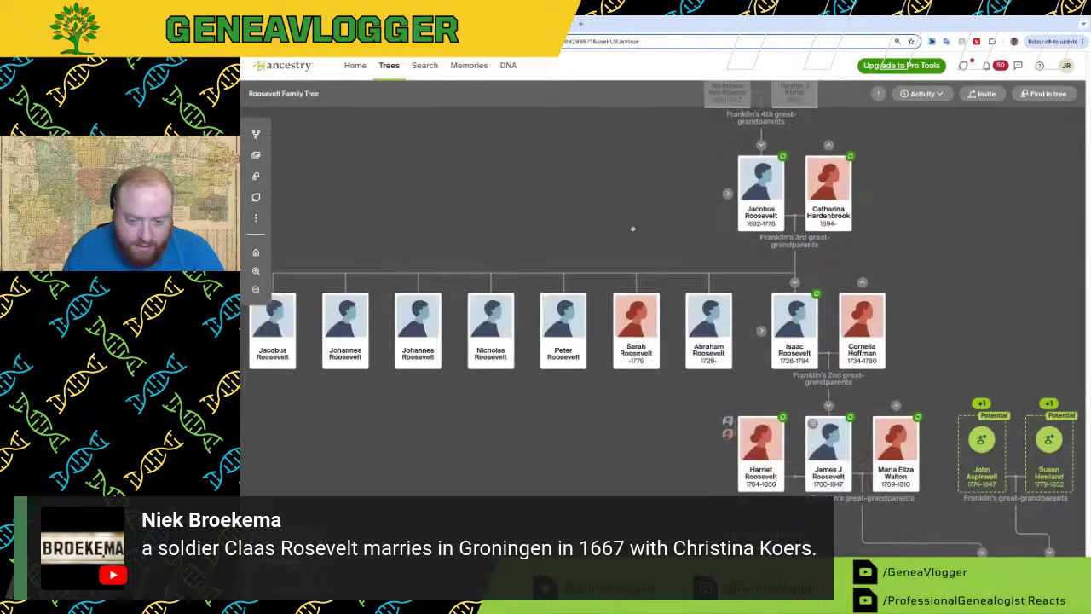
click(727, 194)
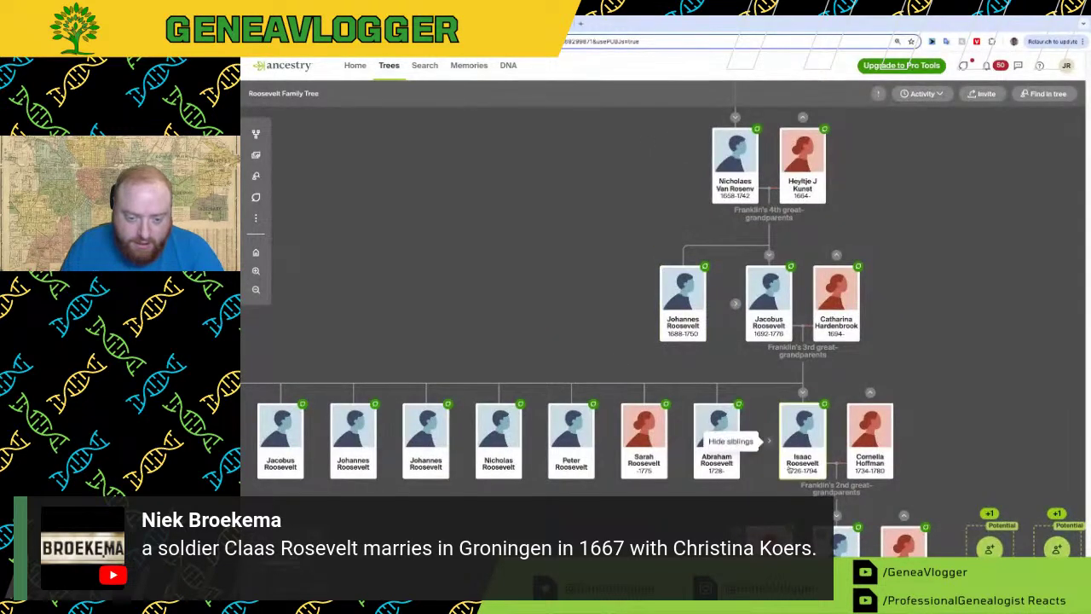
click(769, 442)
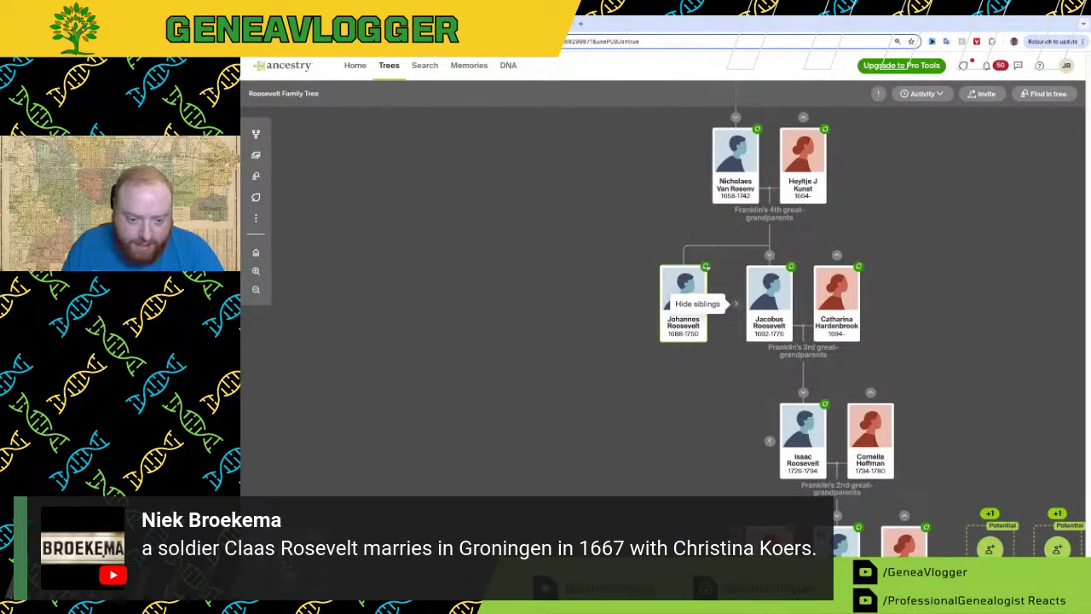
Step: Open the hints for Jacobus's brother Johannes Roosevelt and review the facts in the "North America, Family Histories, 1500-2000" record
click(682, 302)
click(886, 271)
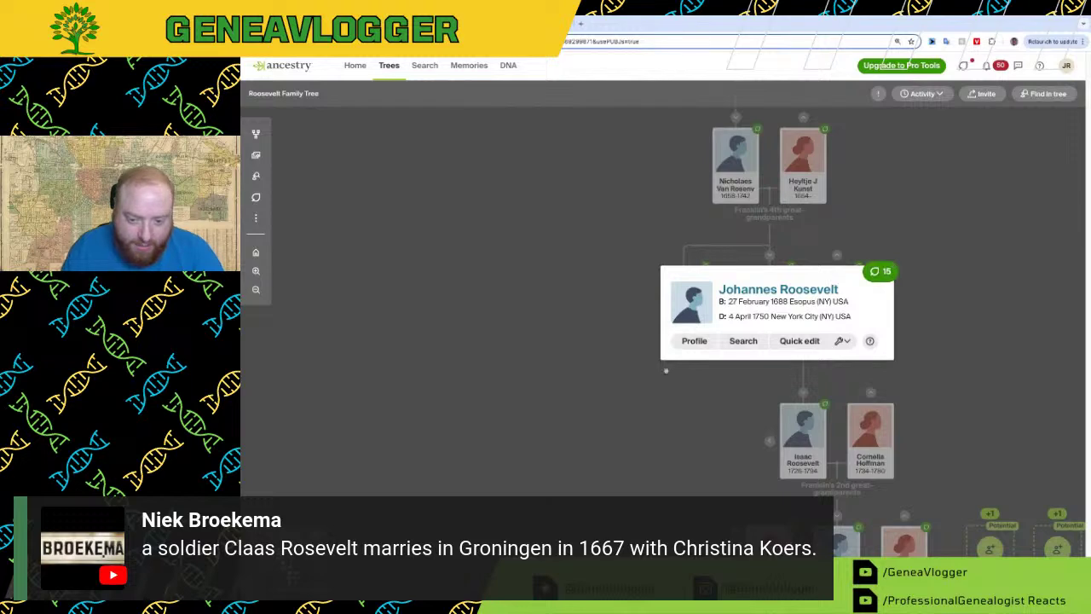
scroll(626, 433, down, 10)
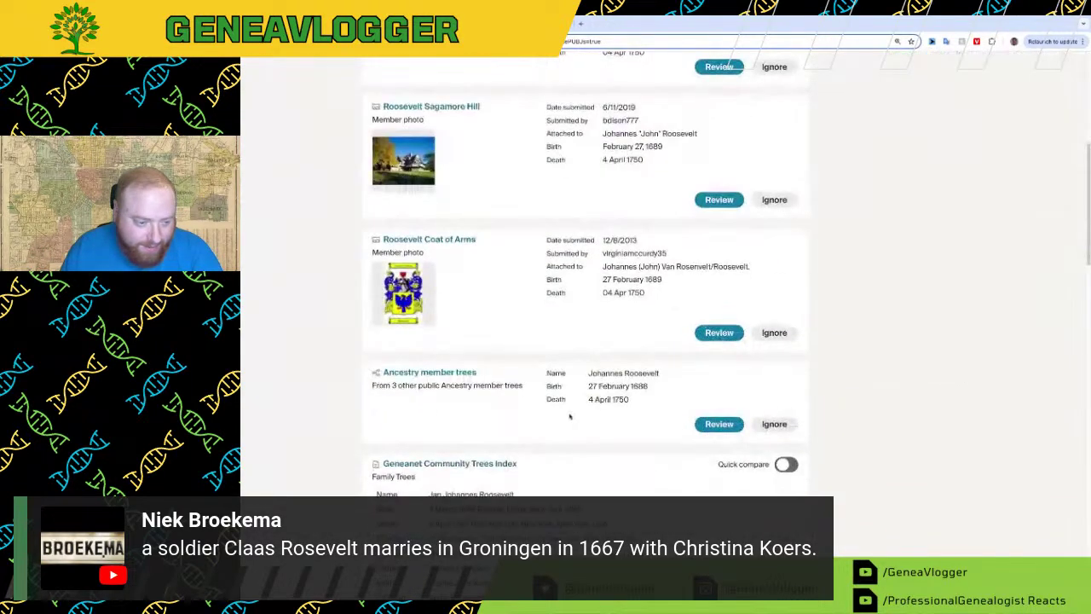
scroll(626, 433, down, 4)
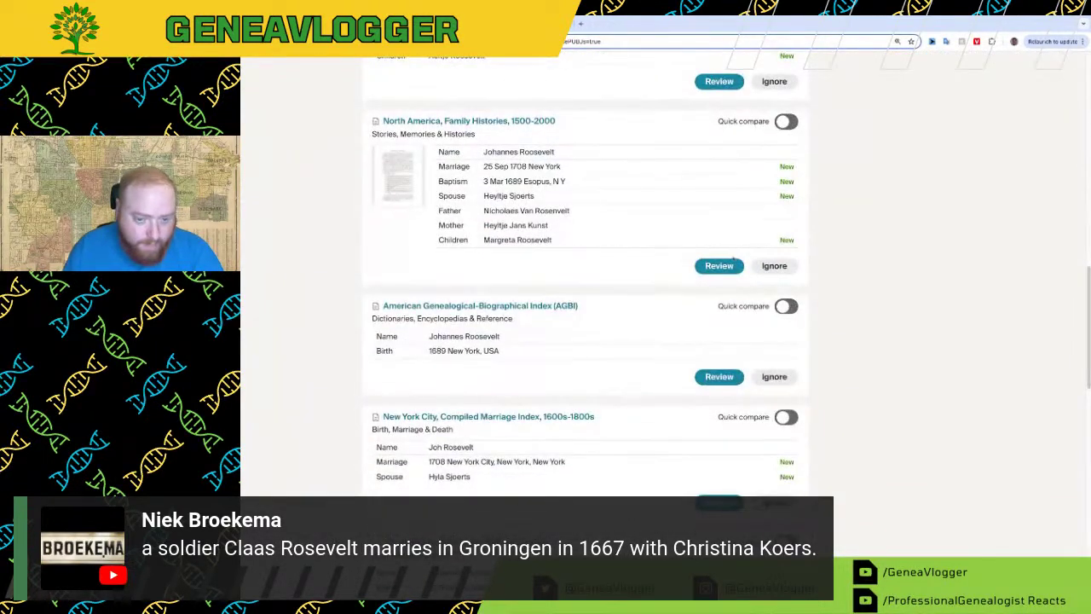
click(730, 267)
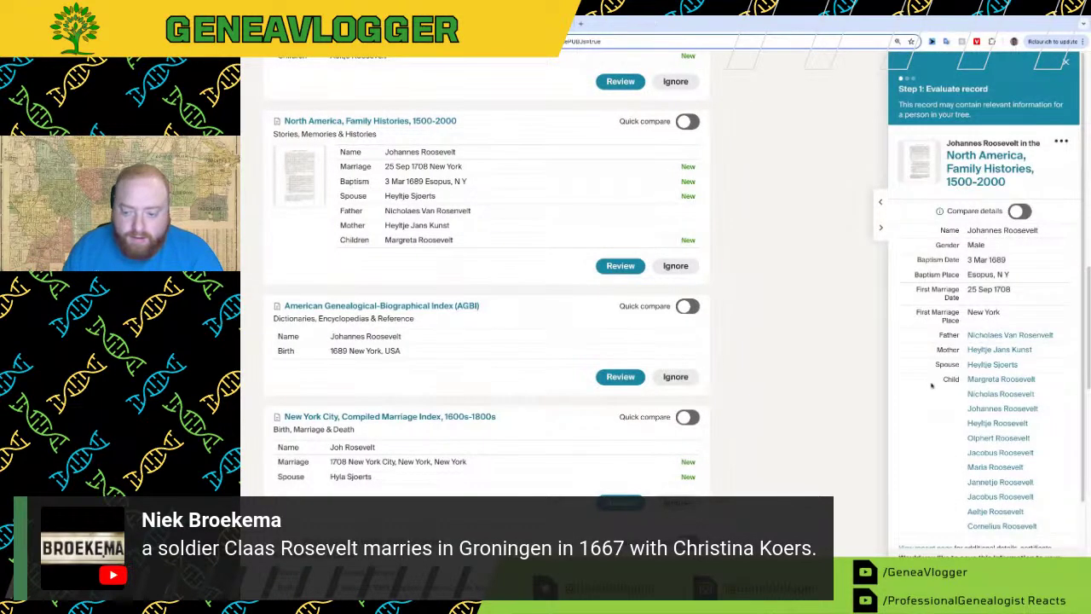
scroll(927, 507, down, 2)
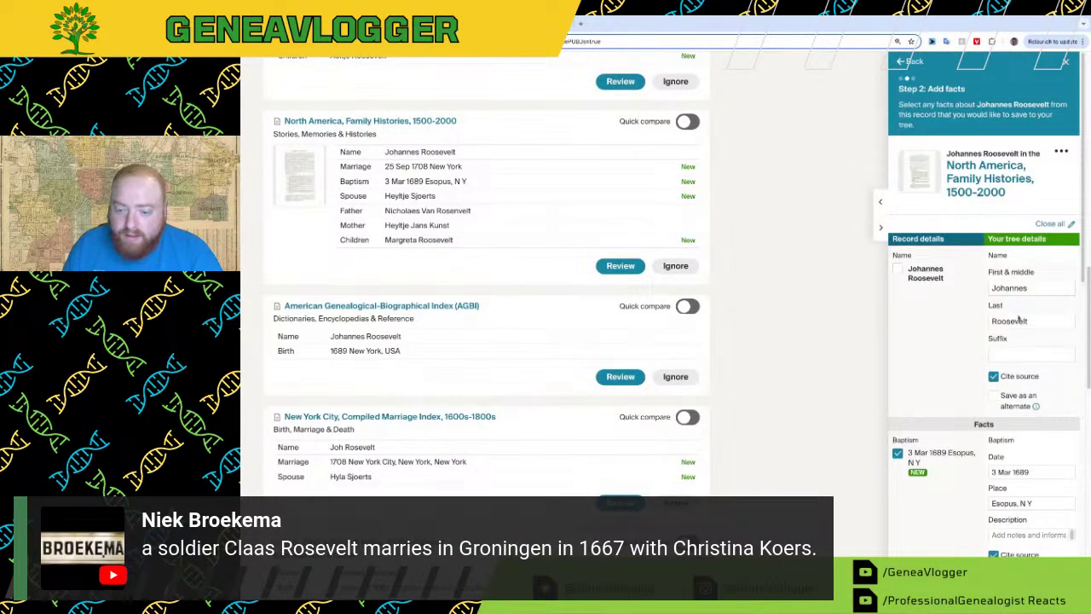
scroll(990, 330, down, 5)
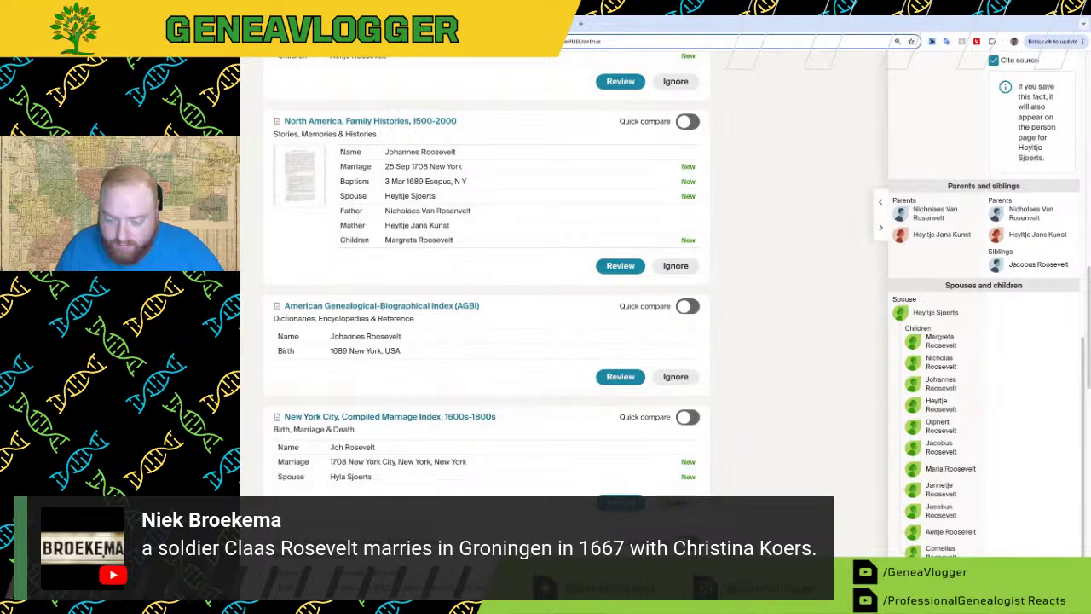
Step: Continue to adding related people from the record and include both of Johannes Roosevelt's parents
click(1045, 582)
click(901, 301)
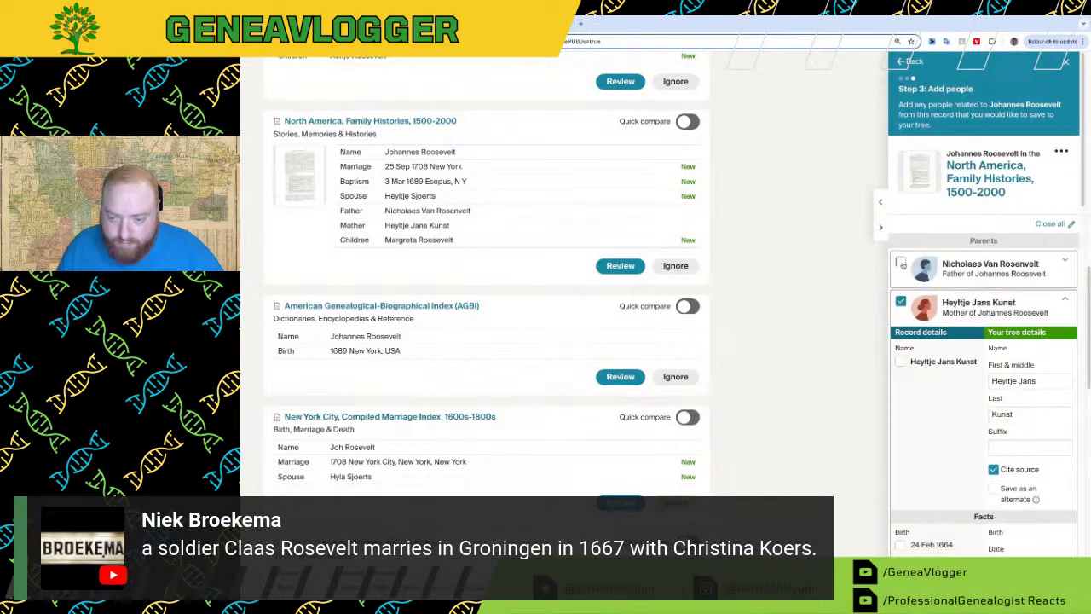
click(902, 265)
Step: Include all eleven listed children of Johannes Roosevelt, from Cornelius up to Margreta, and save the record to the tree
scroll(918, 308, down, 10)
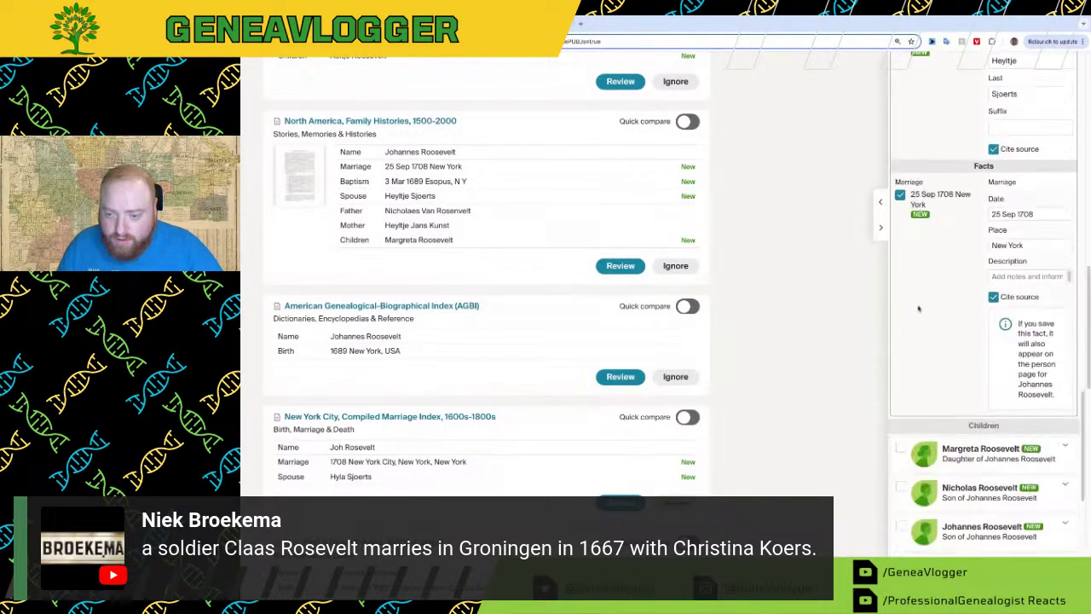
scroll(918, 308, down, 4)
click(901, 534)
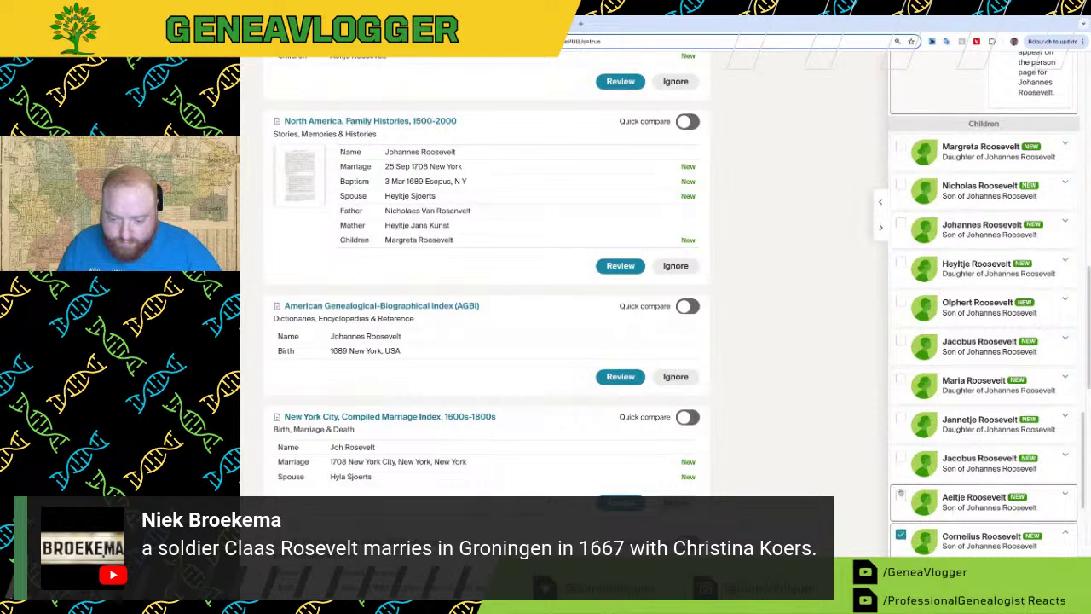
click(901, 496)
click(901, 457)
click(901, 418)
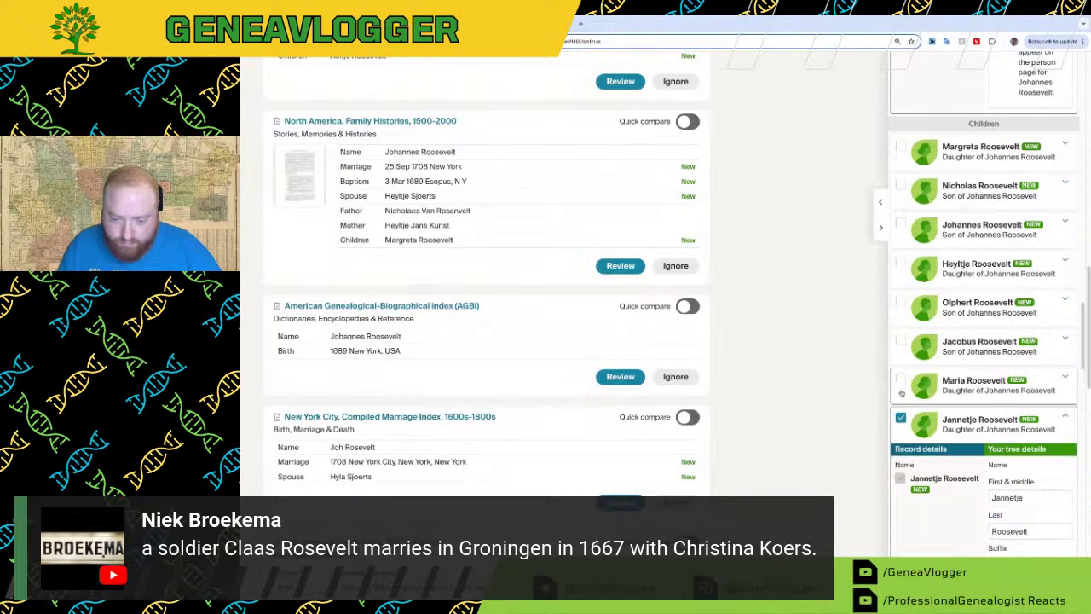
click(900, 379)
click(900, 340)
click(901, 302)
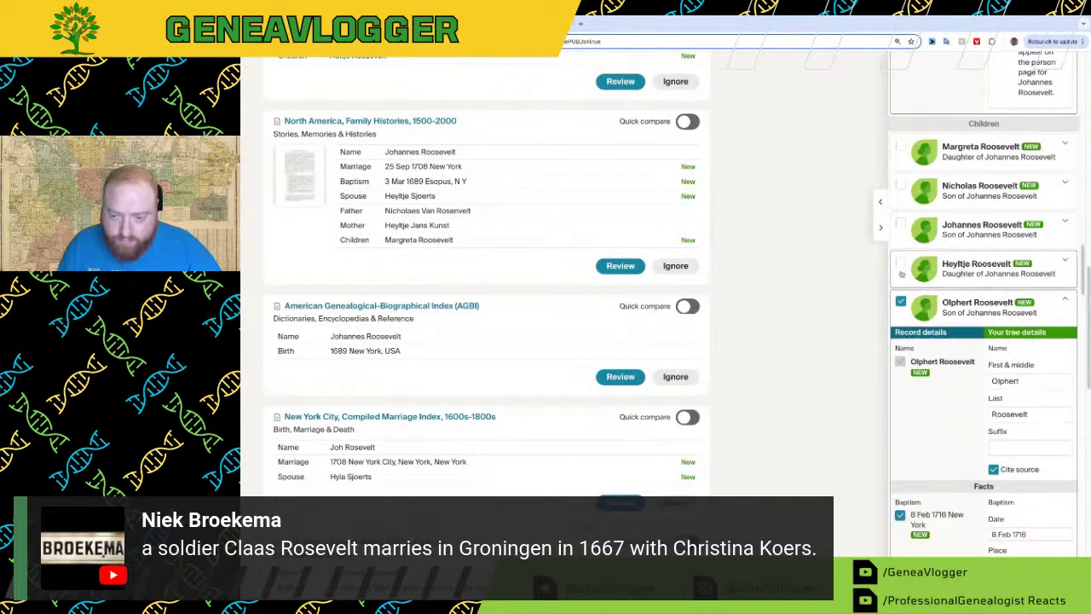
click(901, 263)
click(900, 224)
click(901, 184)
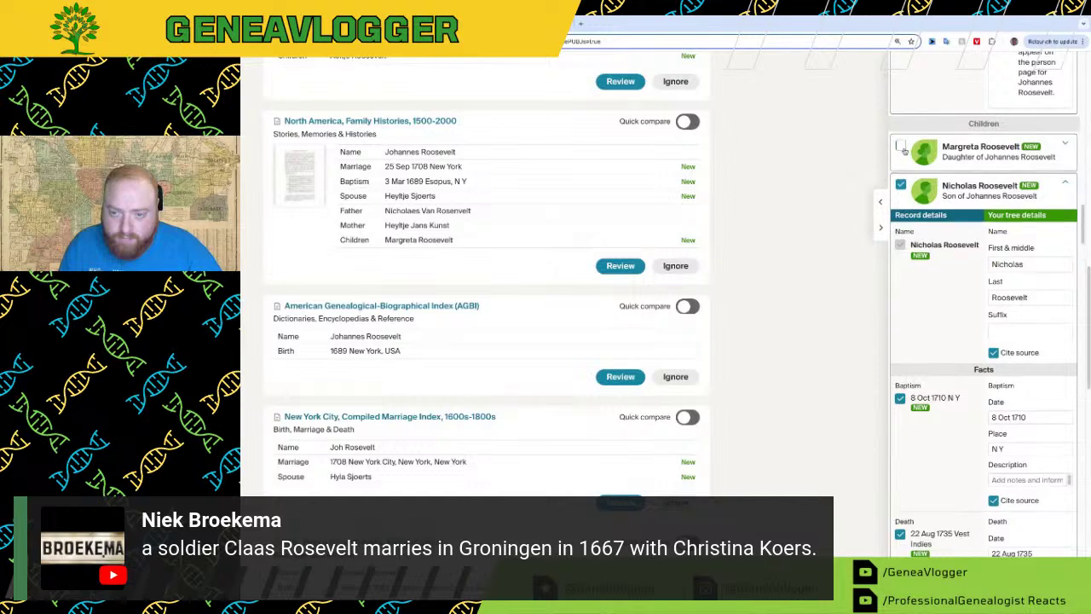
click(901, 146)
scroll(486, 272, down, 2)
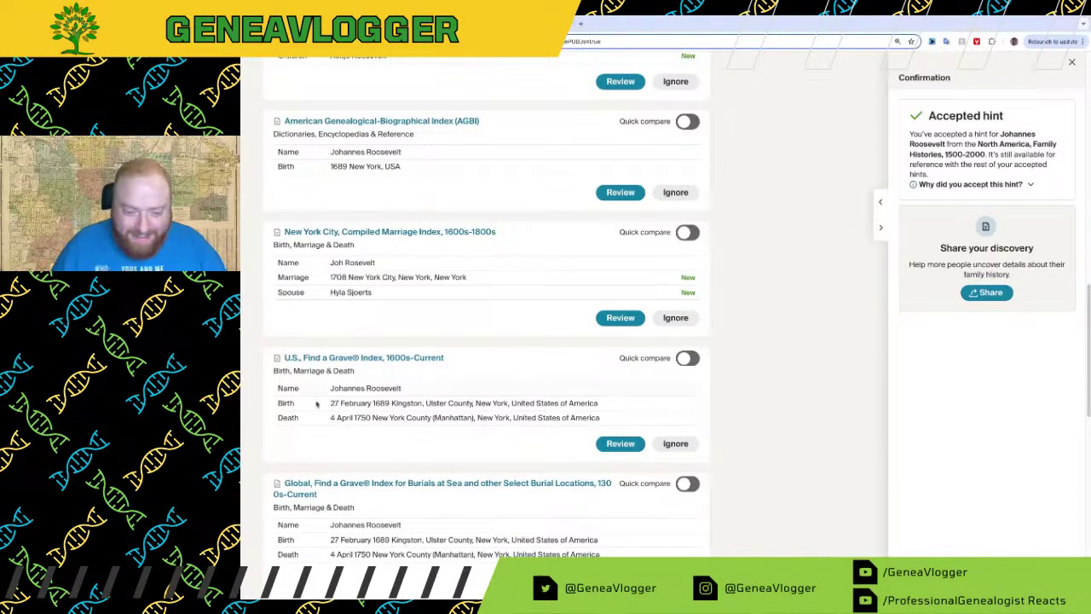
Step: Open the facts of Johannes Roosevelt and examine his timeline, sources, siblings, spouse and children
scroll(406, 442, up, 6)
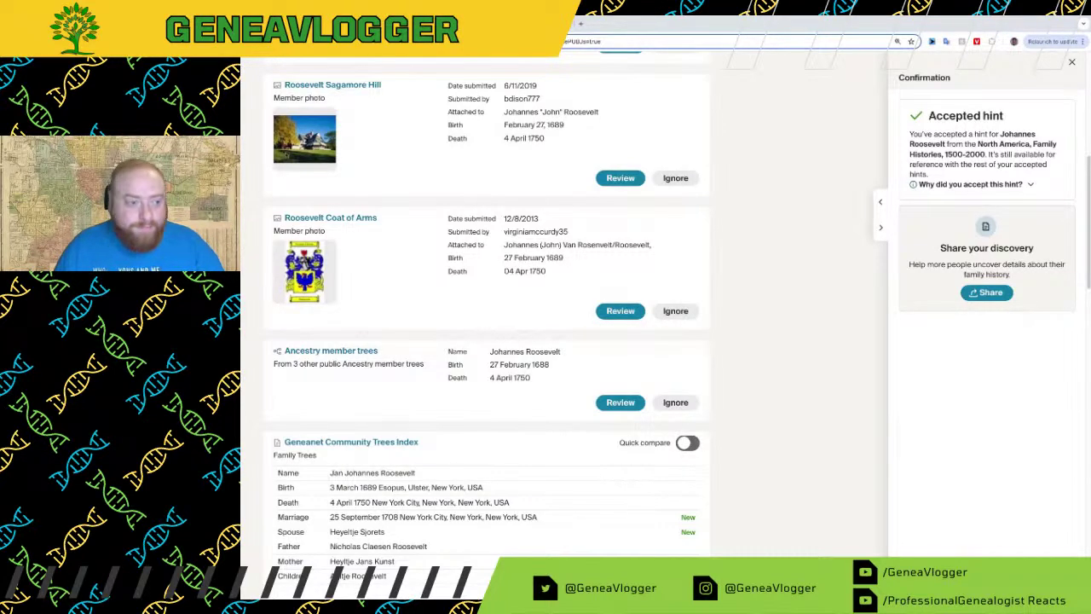
scroll(446, 333, up, 5)
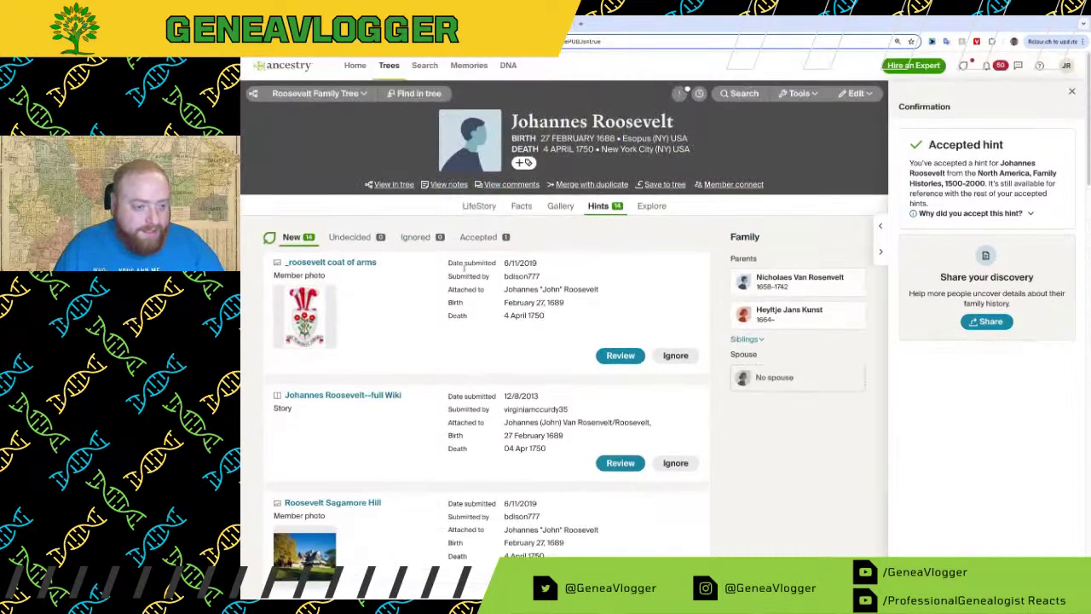
click(519, 206)
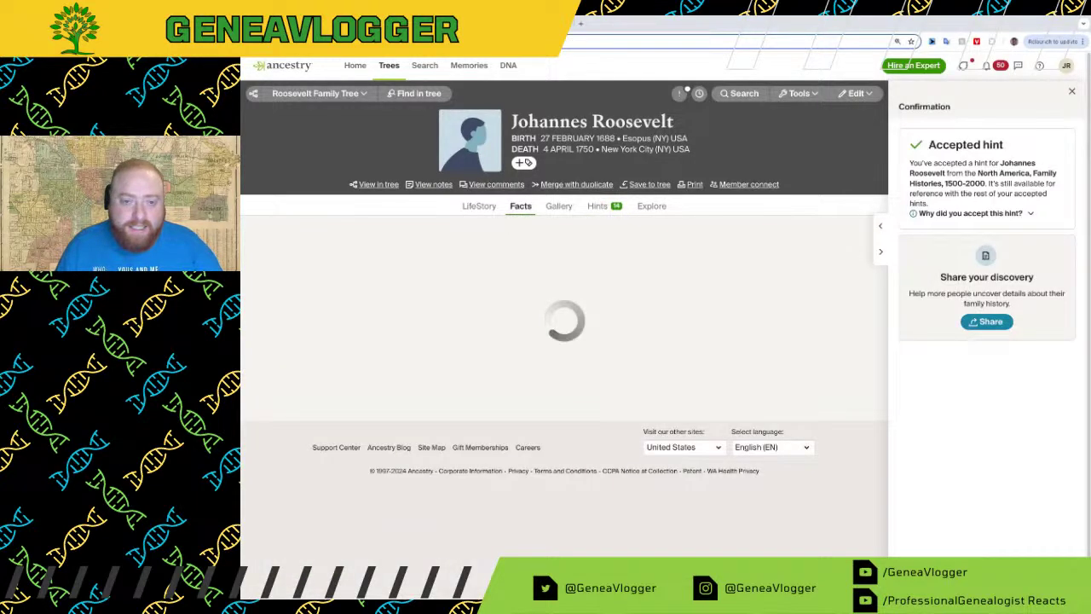
scroll(524, 323, down, 3)
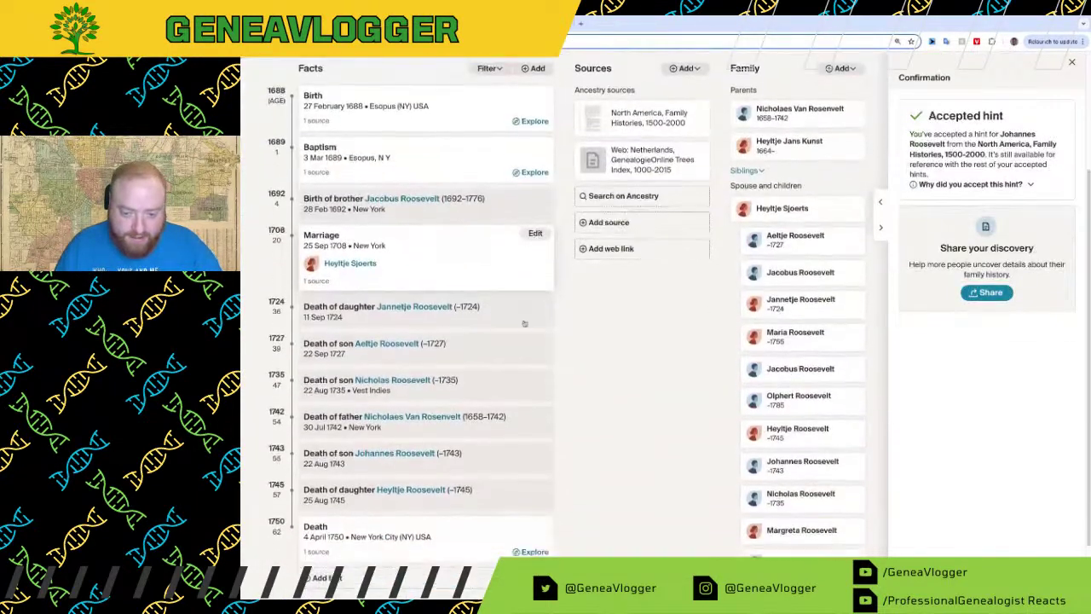
scroll(524, 323, down, 1)
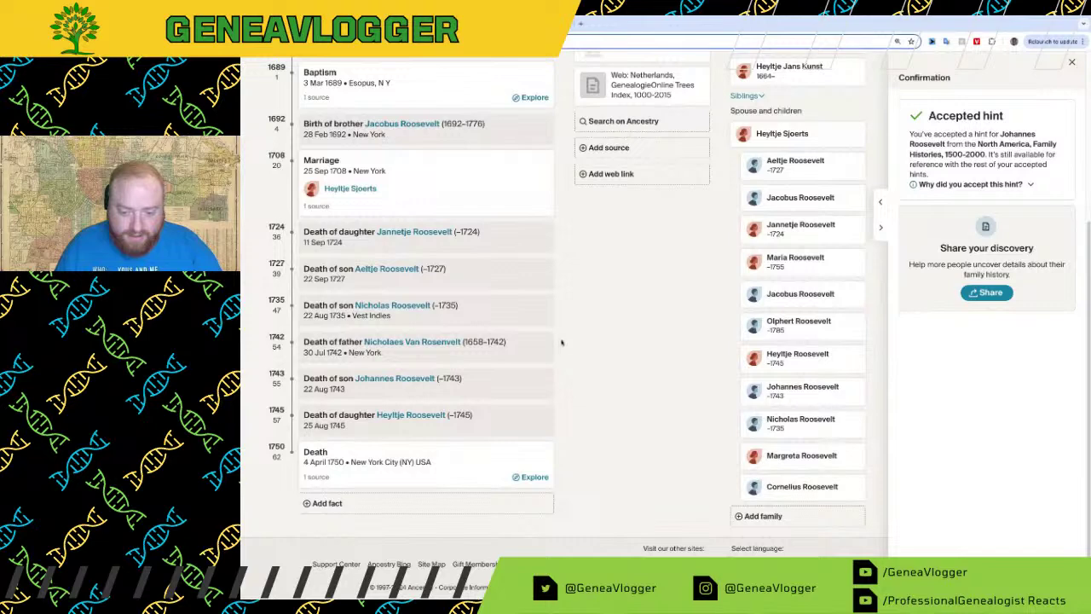
scroll(562, 342, up, 1)
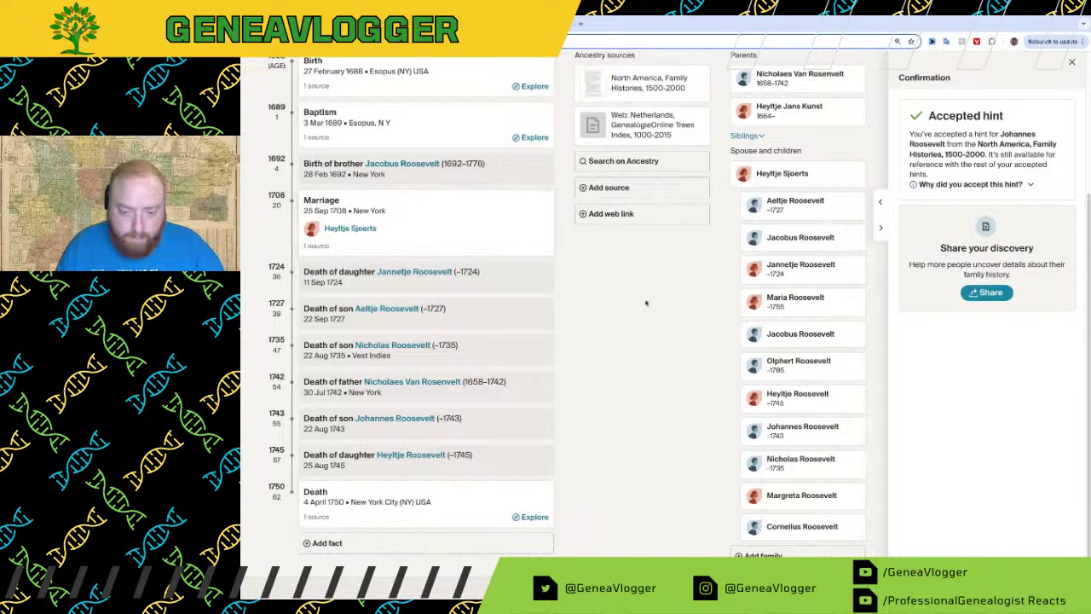
scroll(646, 302, up, 1)
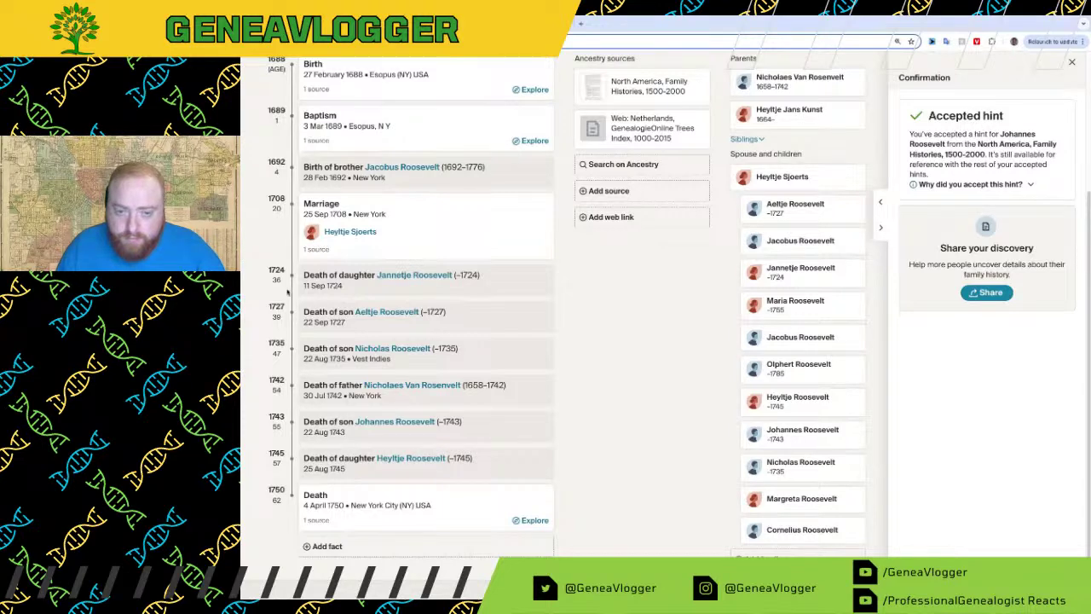
scroll(695, 333, up, 3)
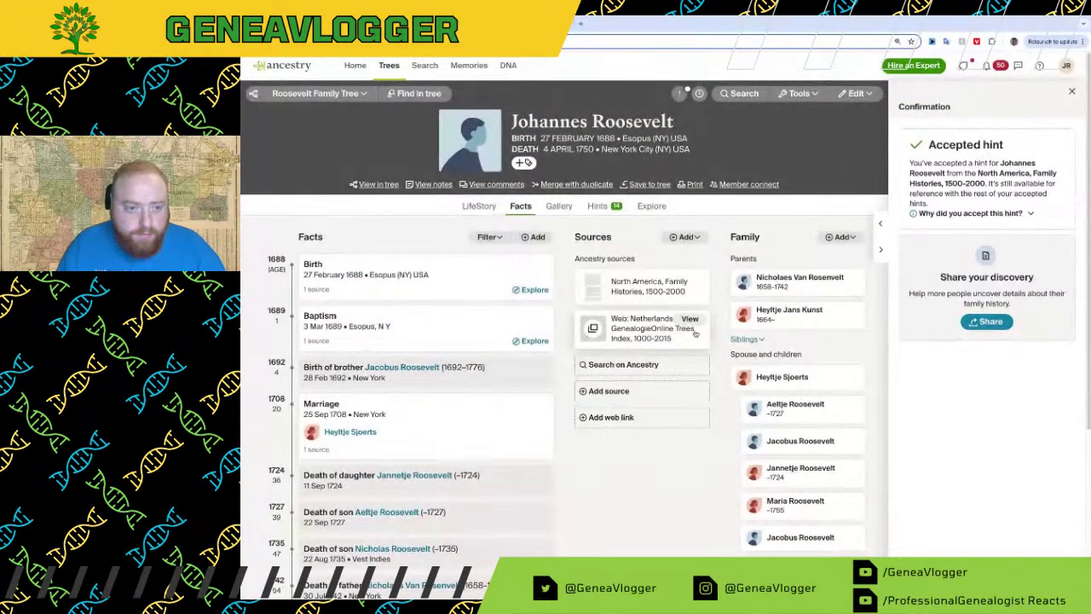
click(764, 340)
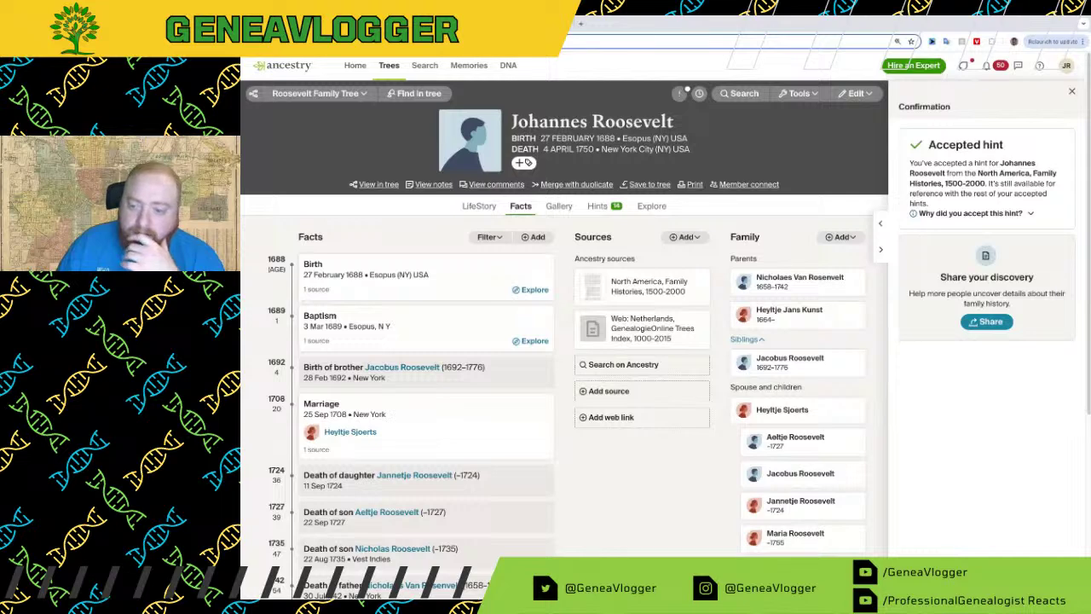
scroll(756, 408, down, 3)
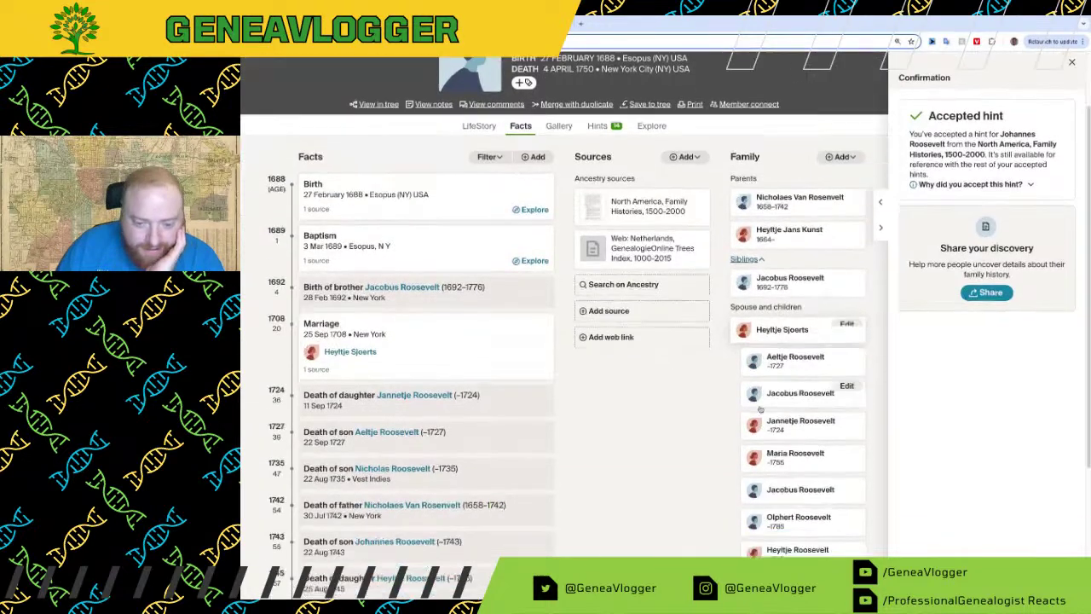
scroll(756, 408, down, 1)
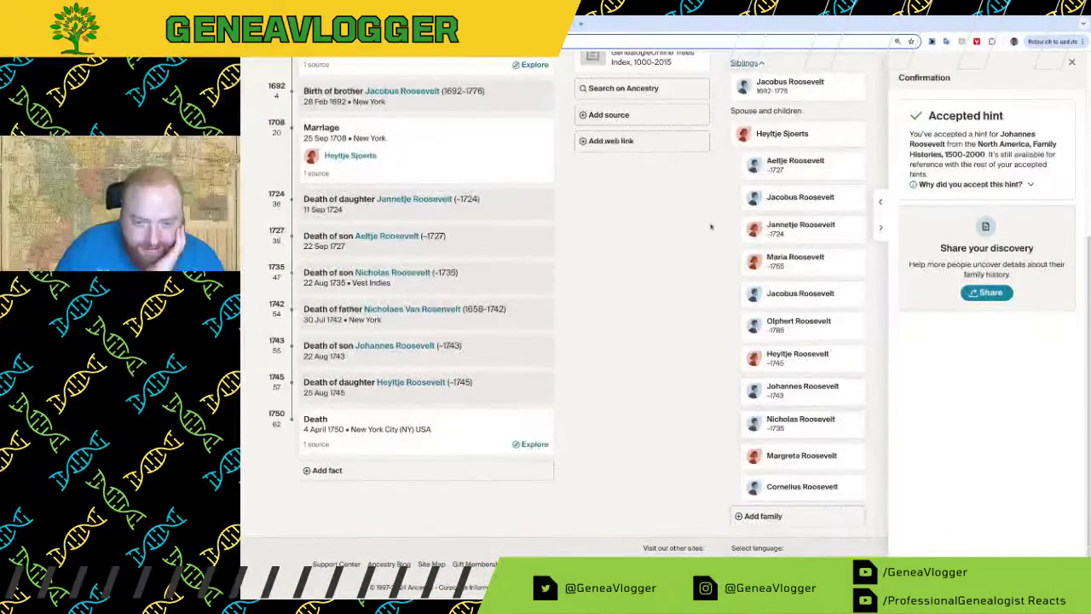
Step: Open the profiles of both sons named Jacobus Roosevelt, going through the sibling list, to compare their baptism facts
click(789, 197)
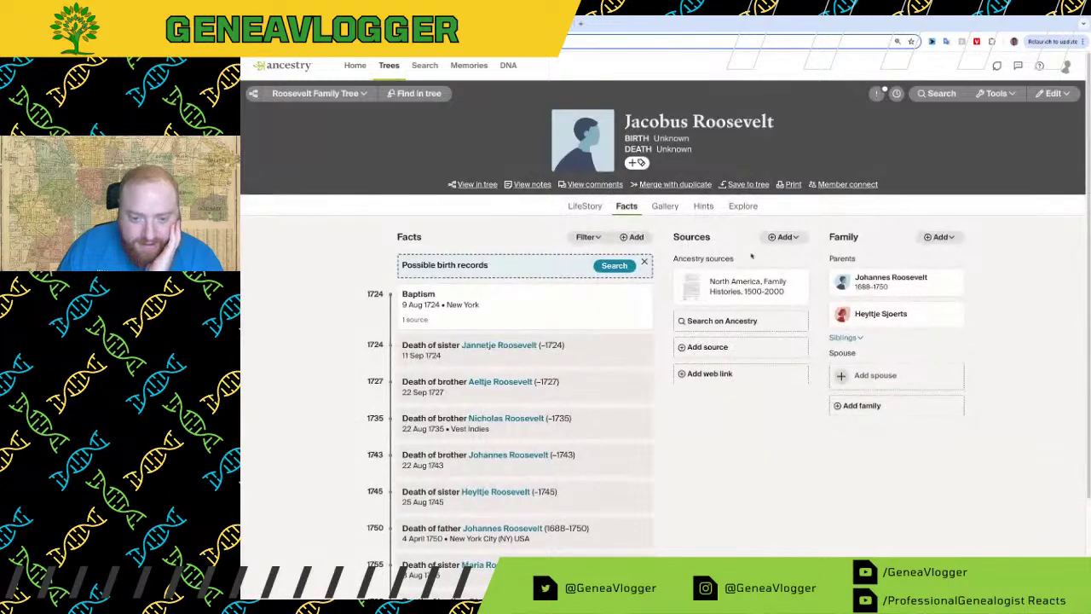
click(861, 338)
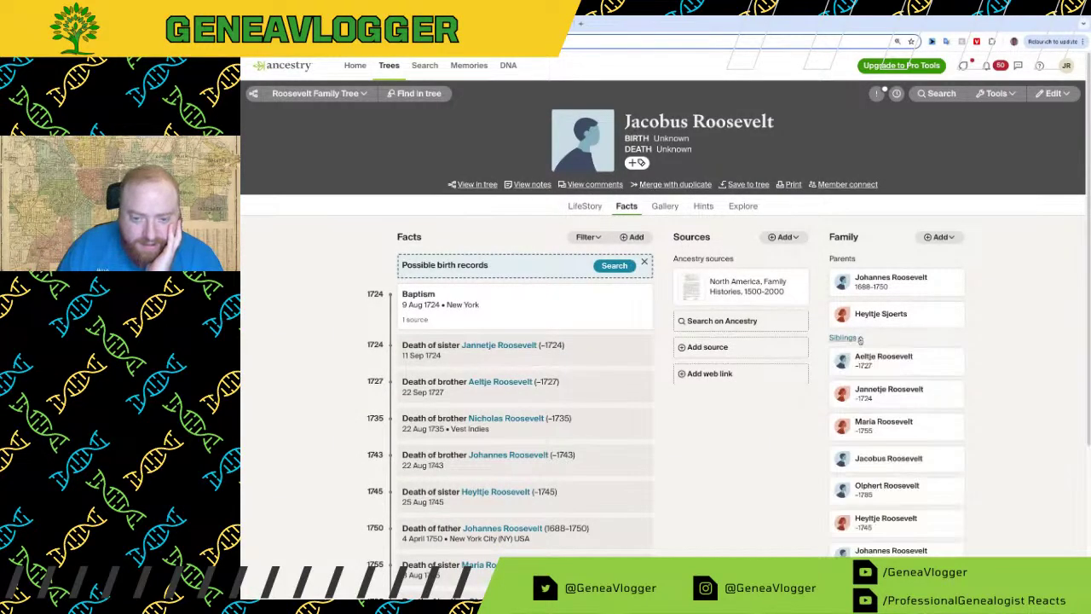
scroll(889, 435, down, 1)
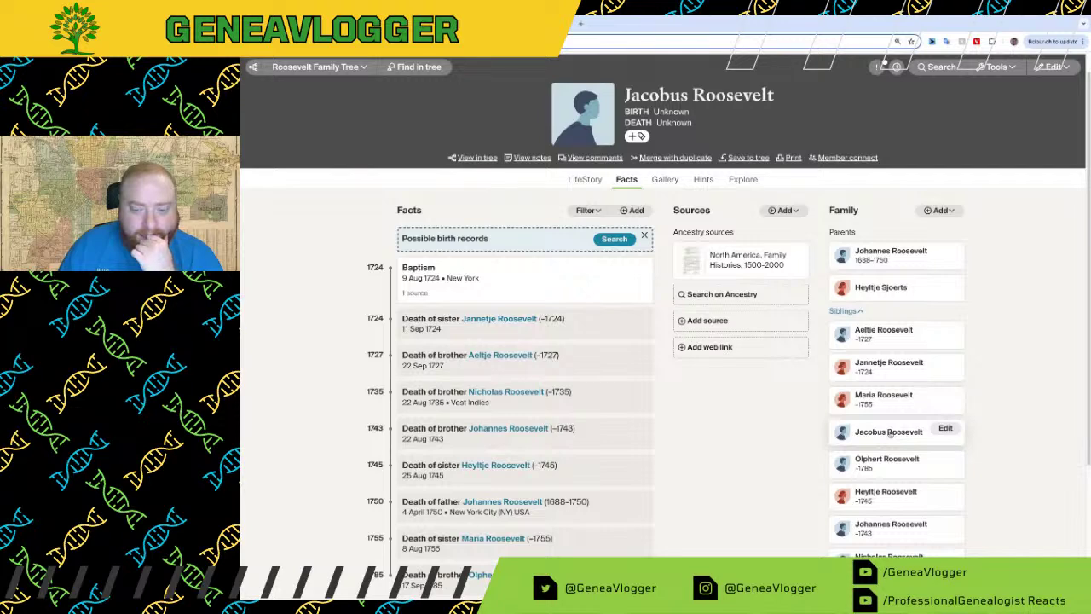
click(889, 432)
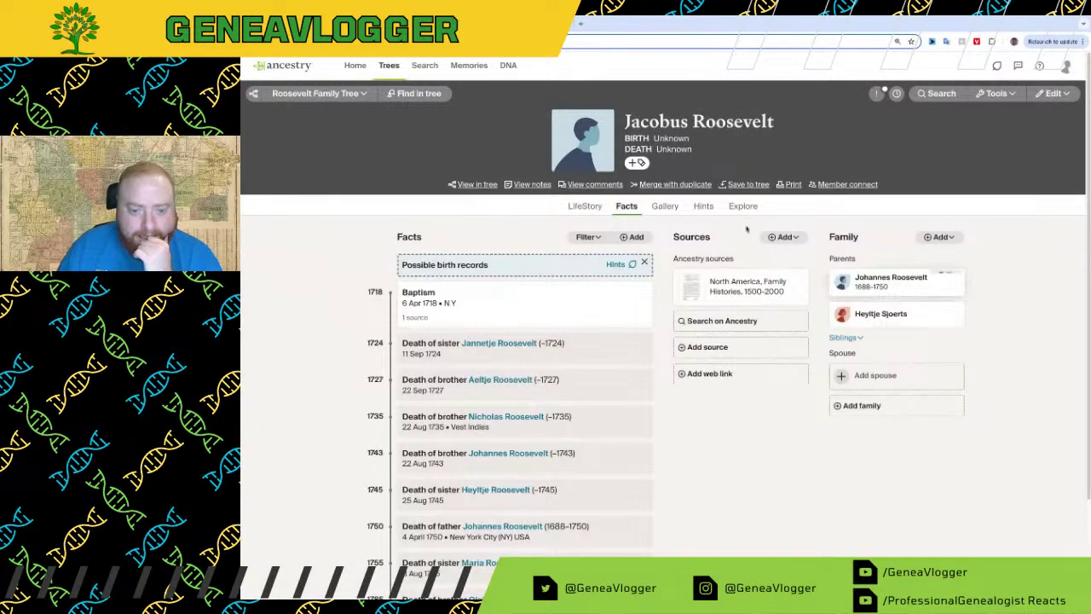
Step: Open the record hints for the Jacobus Roosevelt baptised in 1718 and read through the suggested trees, indexes and membership applications
click(696, 207)
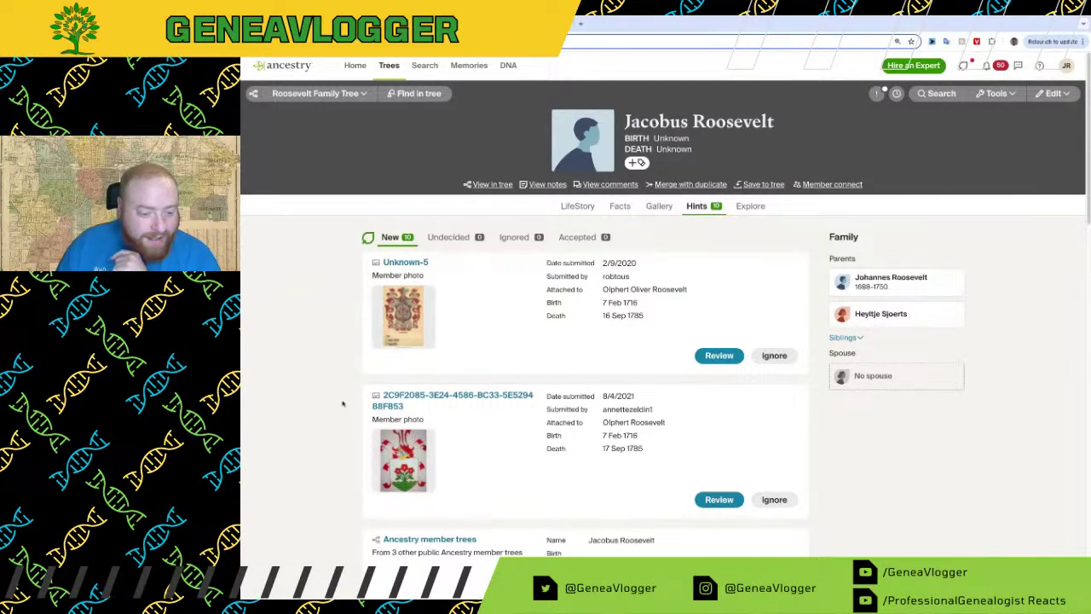
scroll(342, 410, down, 2)
scroll(347, 408, down, 2)
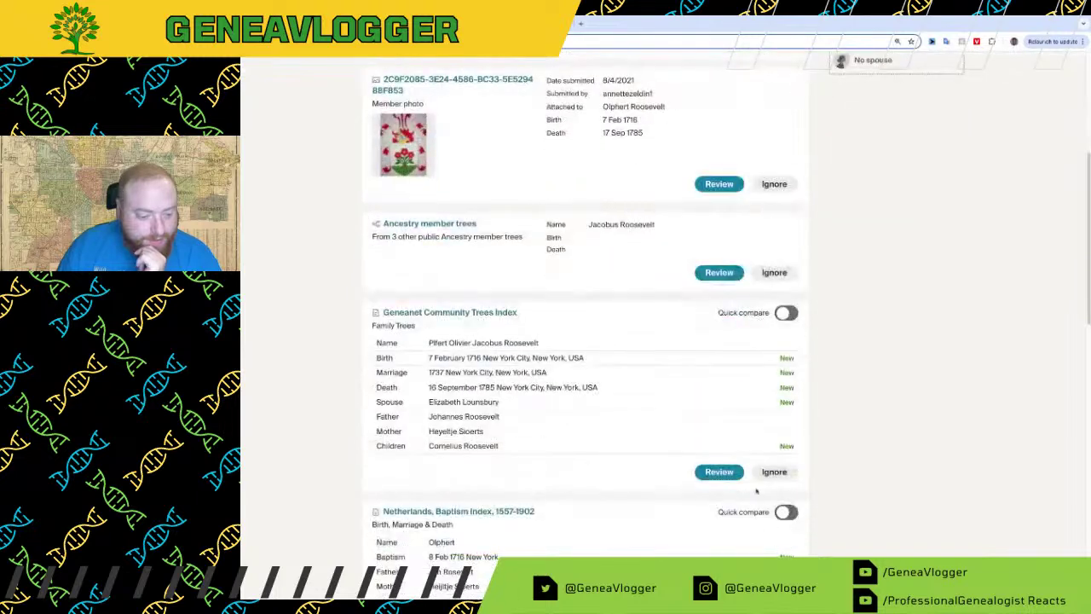
scroll(727, 469, down, 5)
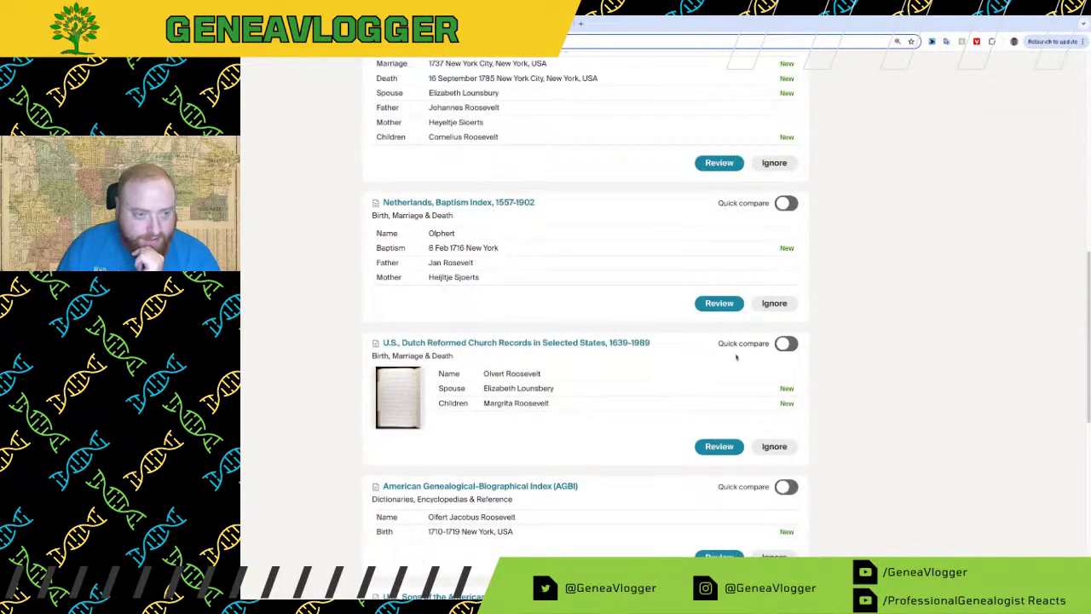
scroll(731, 365, up, 2)
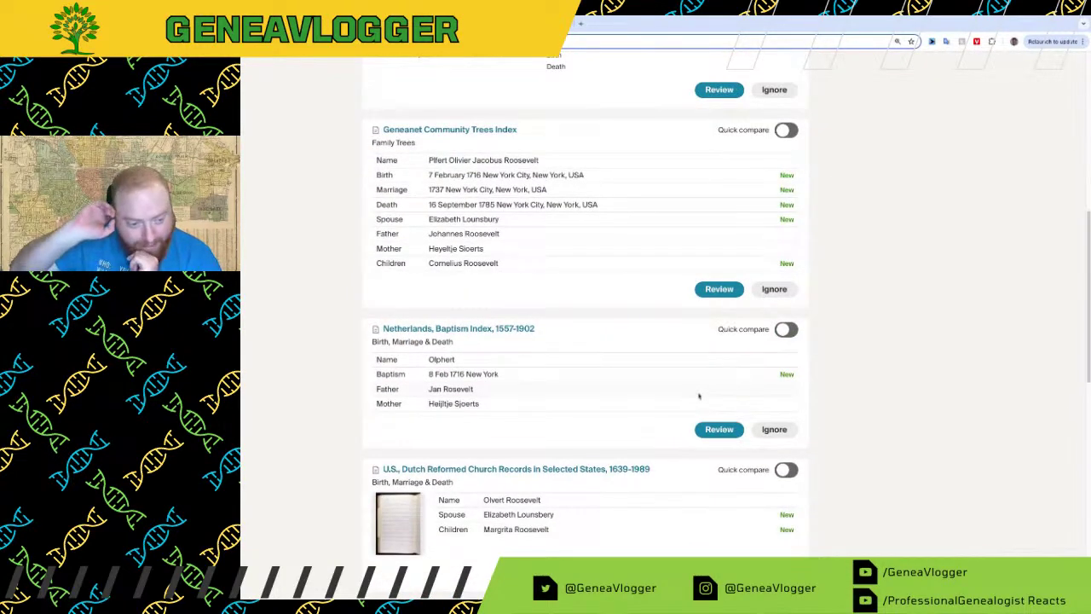
scroll(617, 331, down, 4)
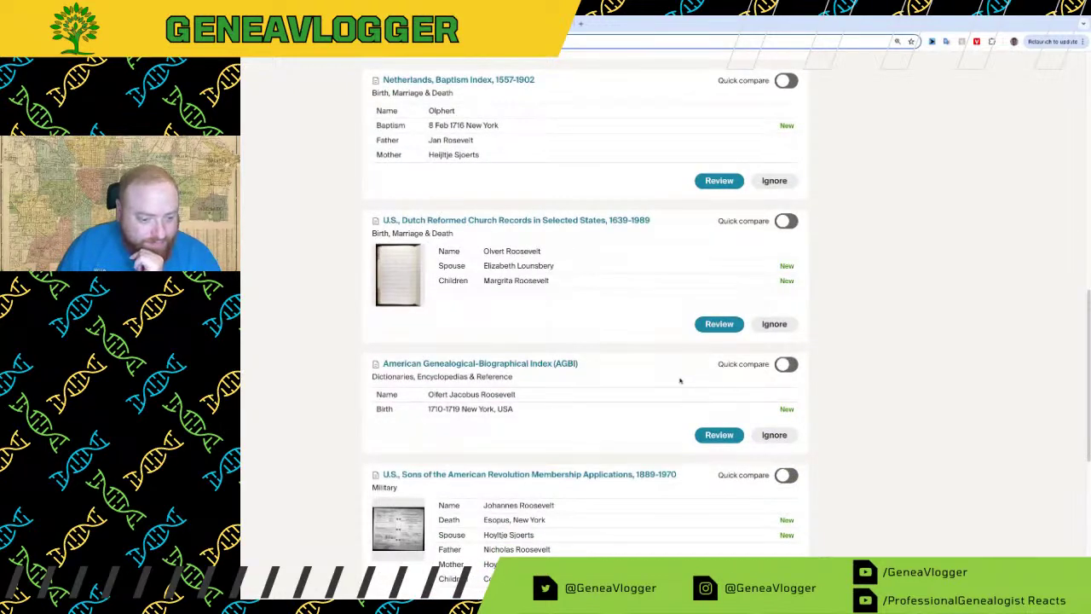
scroll(680, 381, down, 1)
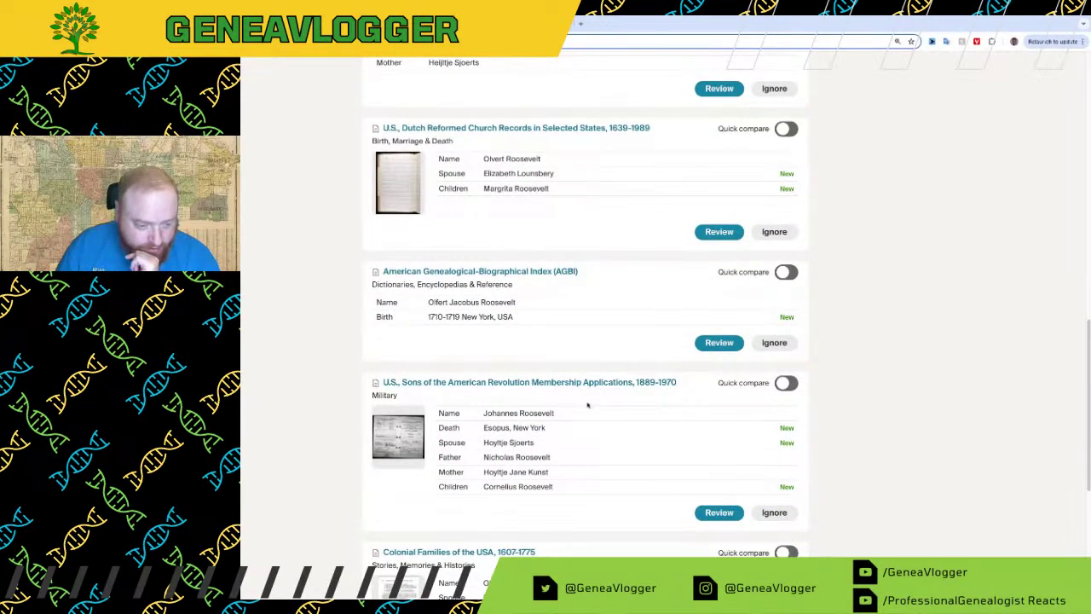
scroll(594, 411, down, 1)
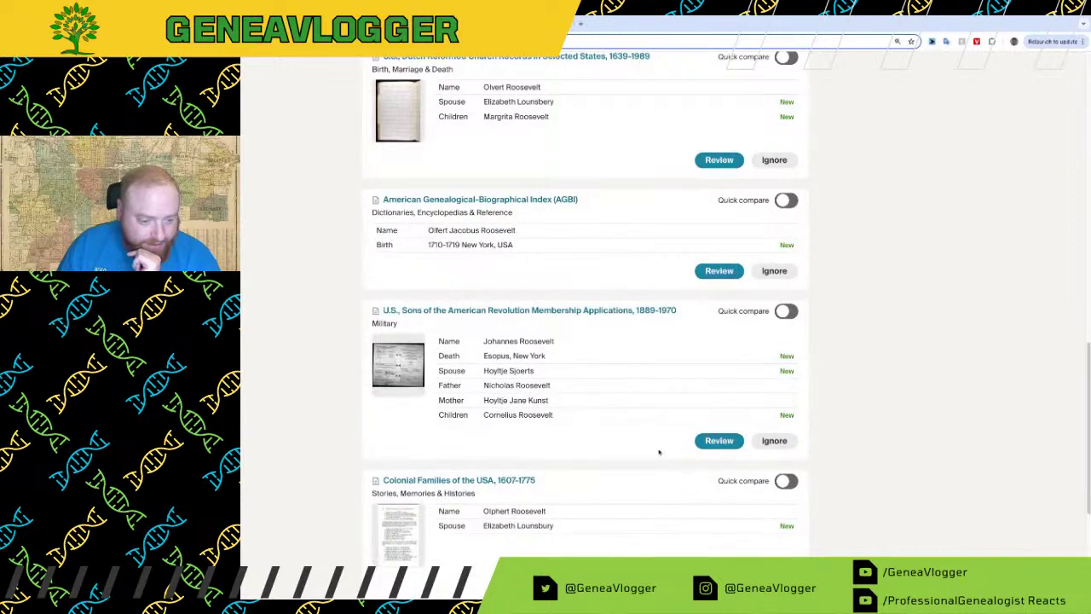
Step: Review the Sons of the American Revolution Membership Applications hint for Johannes Roosevelt and keep its Esopus, New York death fact
click(720, 442)
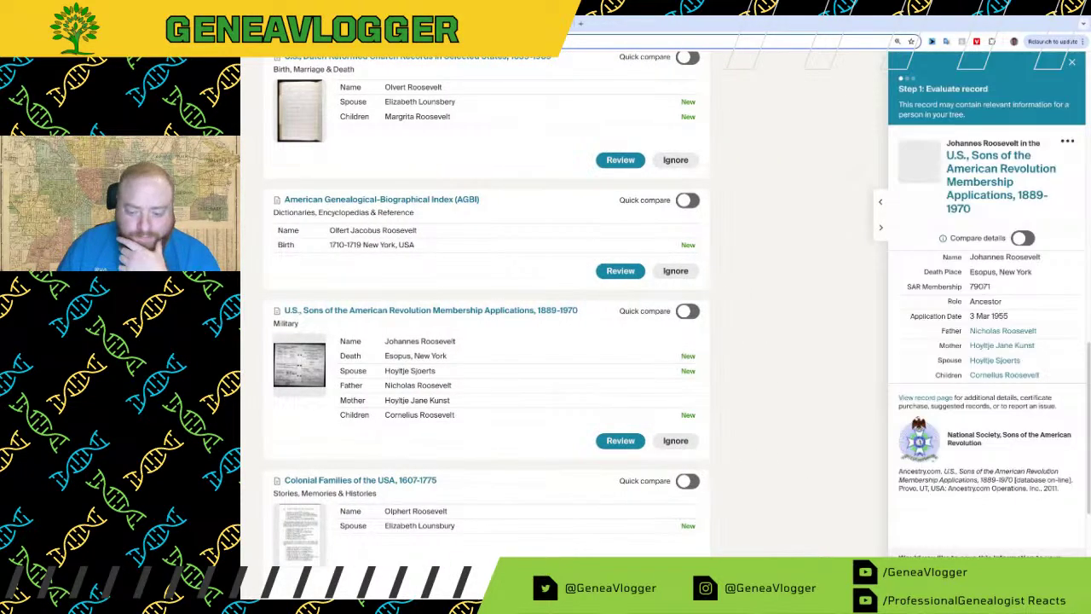
scroll(962, 441, down, 5)
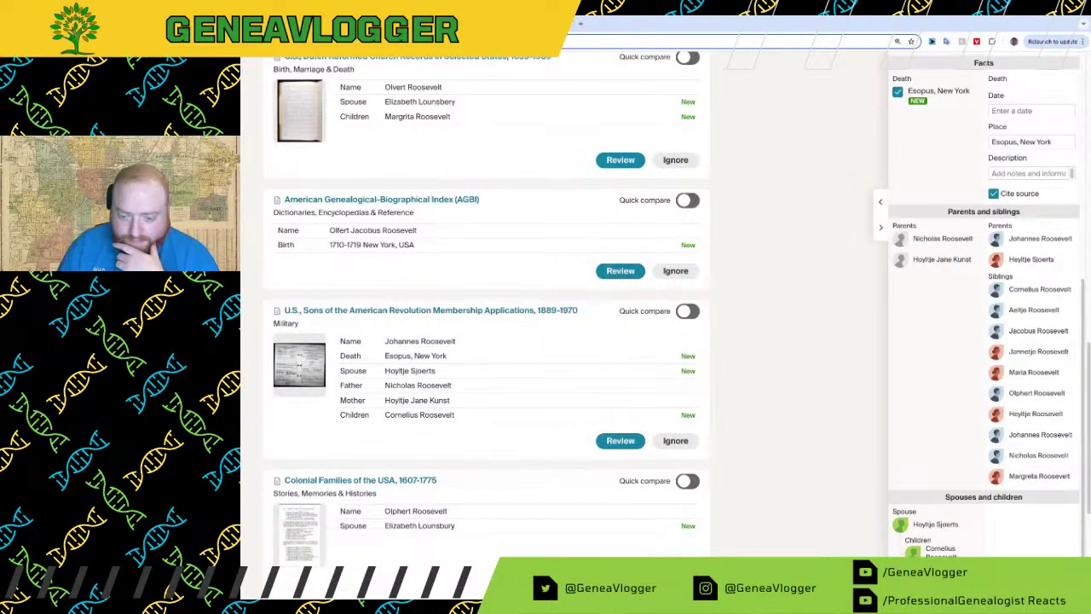
click(984, 588)
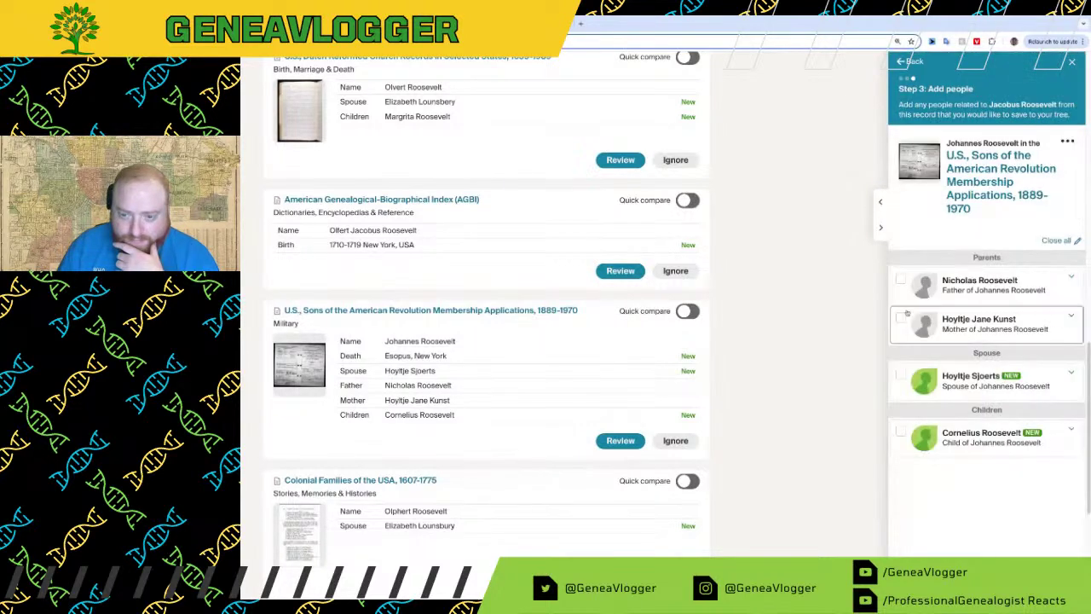
Step: Include parents Nicholas Roosevelt and Hoyltje Jane Kunst, spouse Hoyltje Sjoerts and child Cornelius Roosevelt, and save the record to the tree
click(900, 432)
click(901, 399)
click(901, 343)
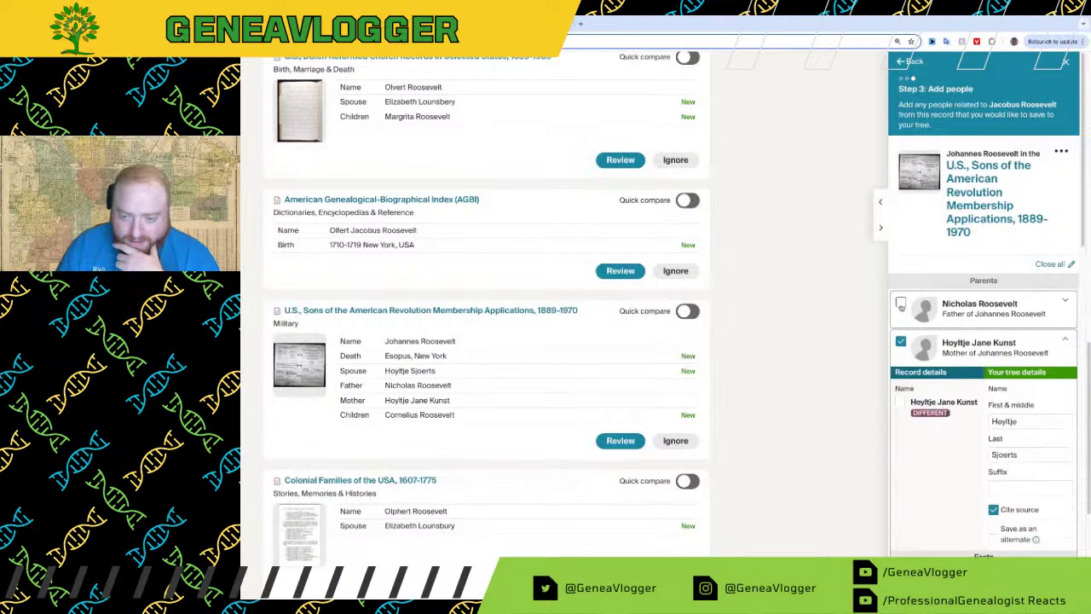
click(900, 303)
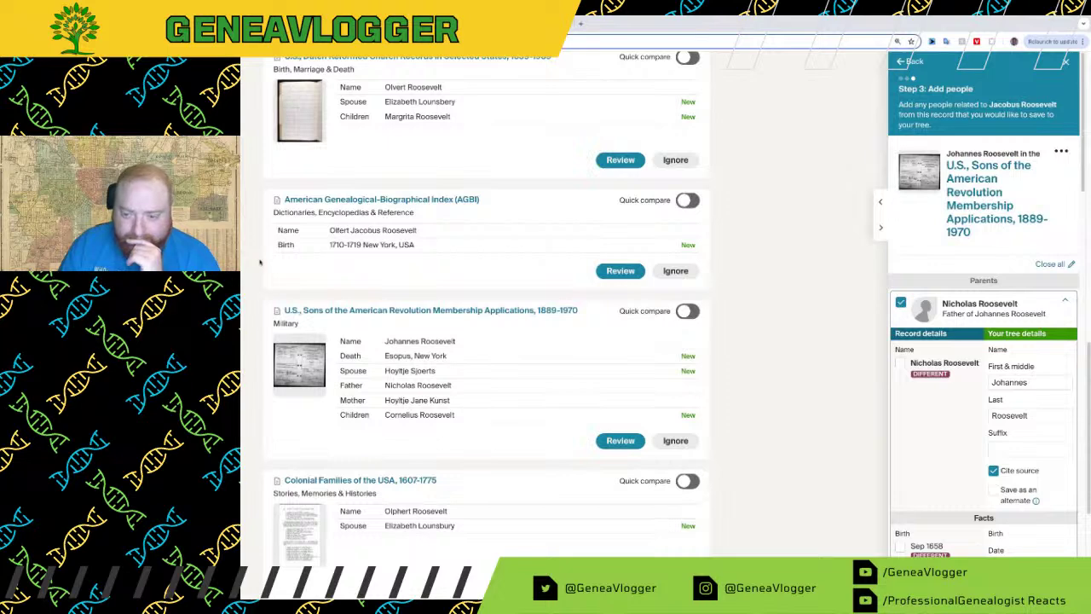
scroll(825, 372, up, 10)
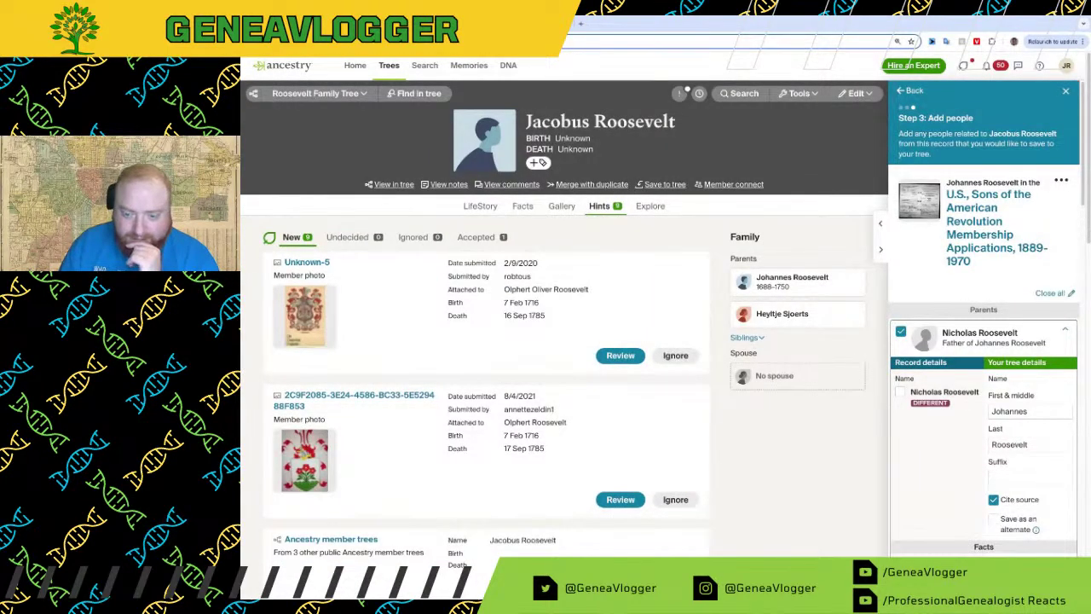
scroll(707, 288, down, 10)
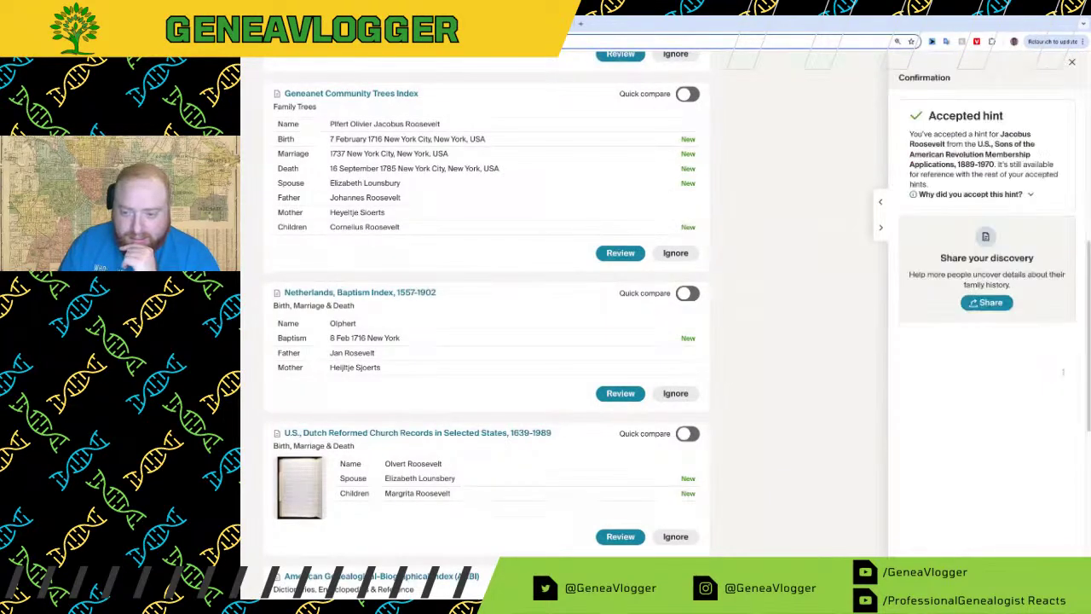
Step: Check Jacobus Roosevelt's siblings, facts, spouse and child, and show his spouse Hoyltje Sjoerts in the family tree
scroll(724, 331, up, 10)
click(743, 338)
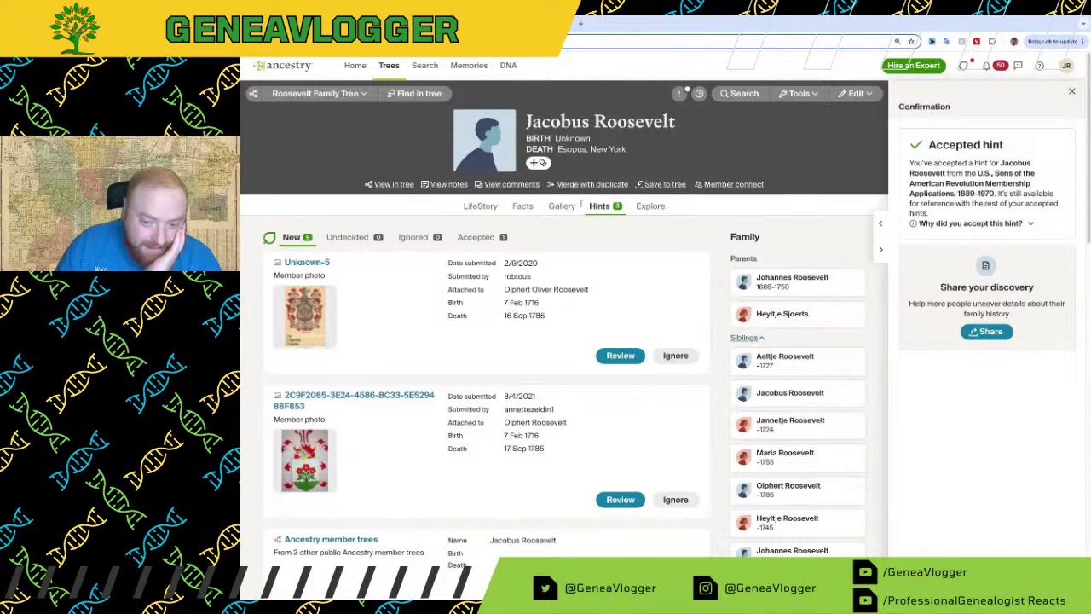
click(522, 206)
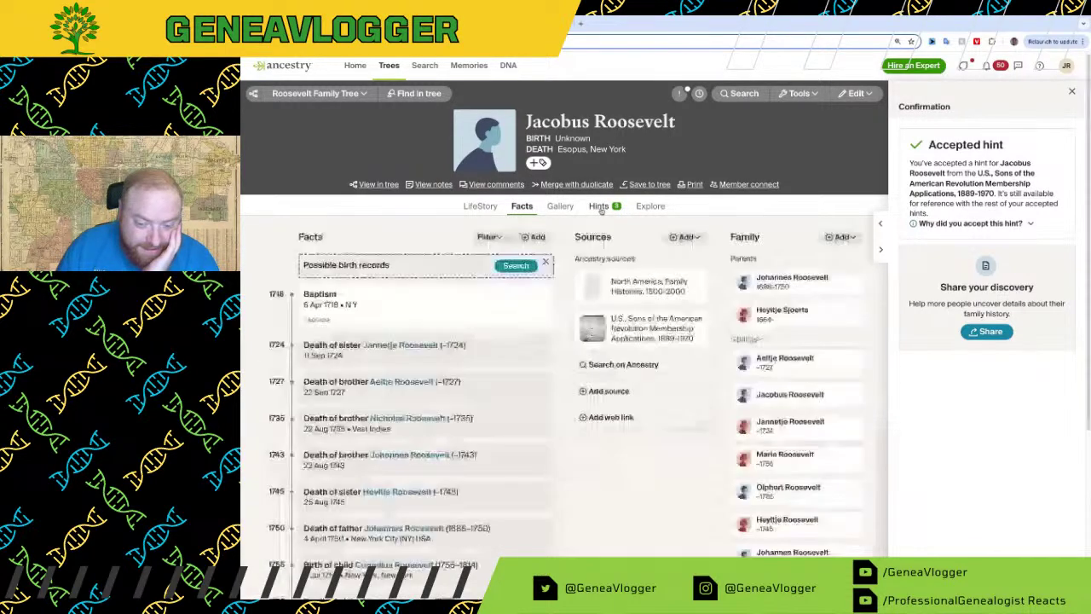
scroll(689, 406, down, 3)
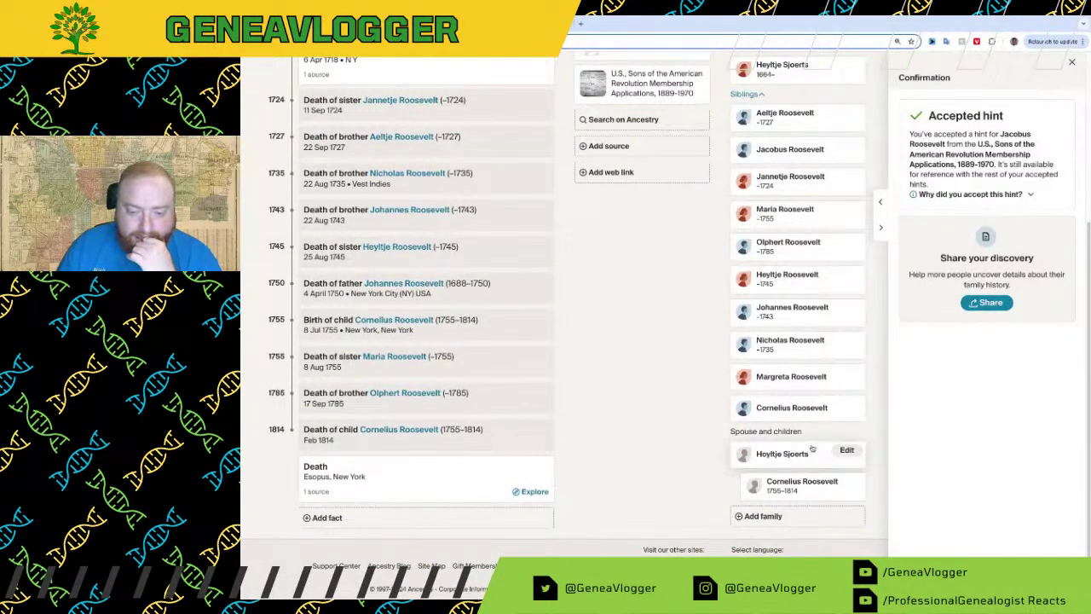
click(812, 448)
click(315, 93)
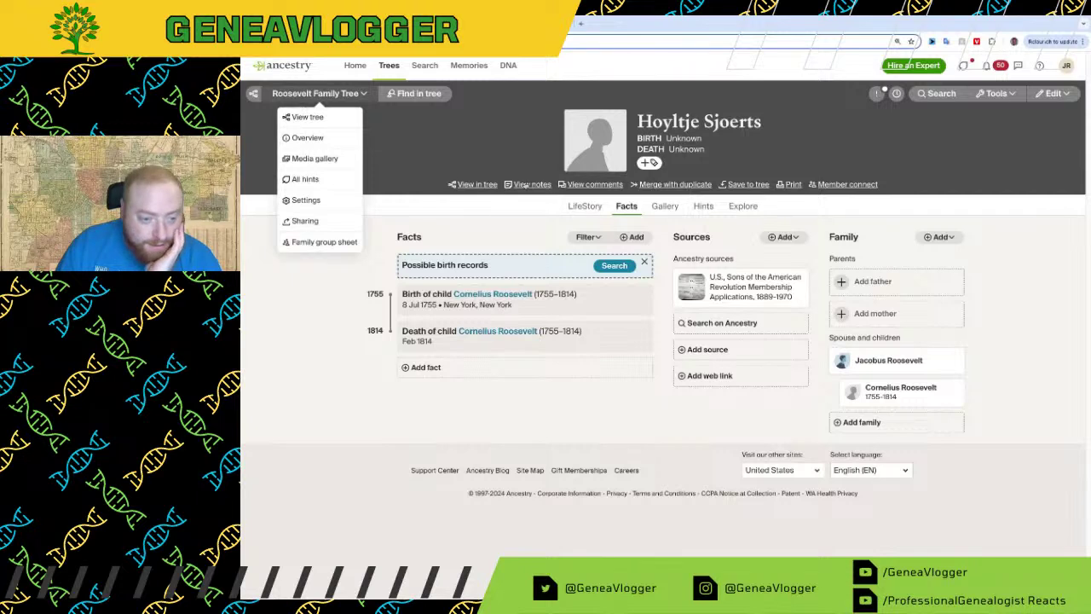
click(477, 185)
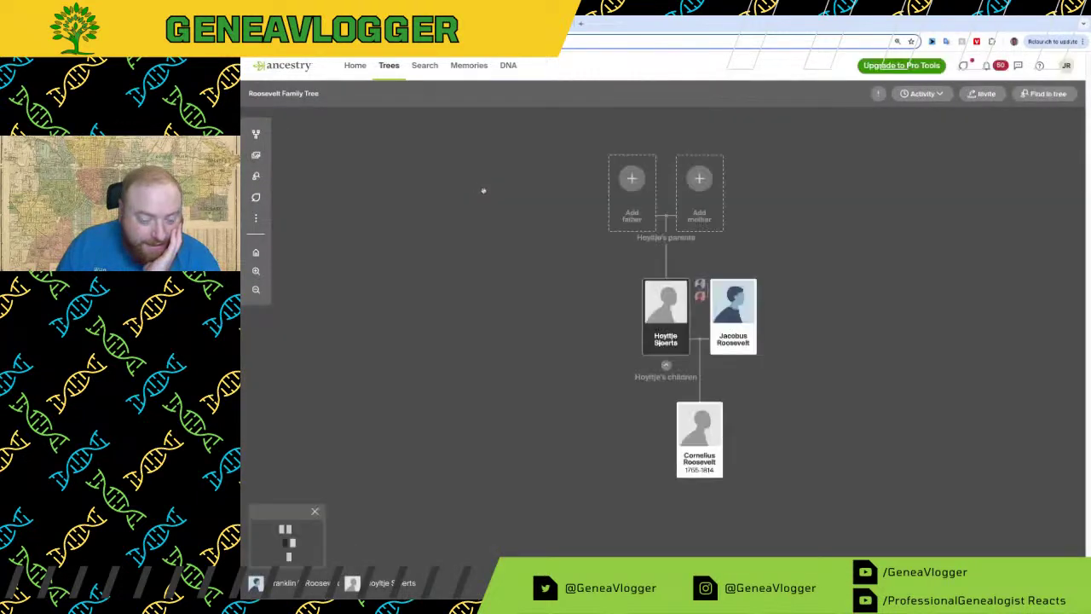
Step: Permanently delete the child Cornelius Roosevelt (1755-1814) and the spouse Hoyltje Sjoerts of Jacobus Roosevelt from the tree
click(693, 438)
click(672, 458)
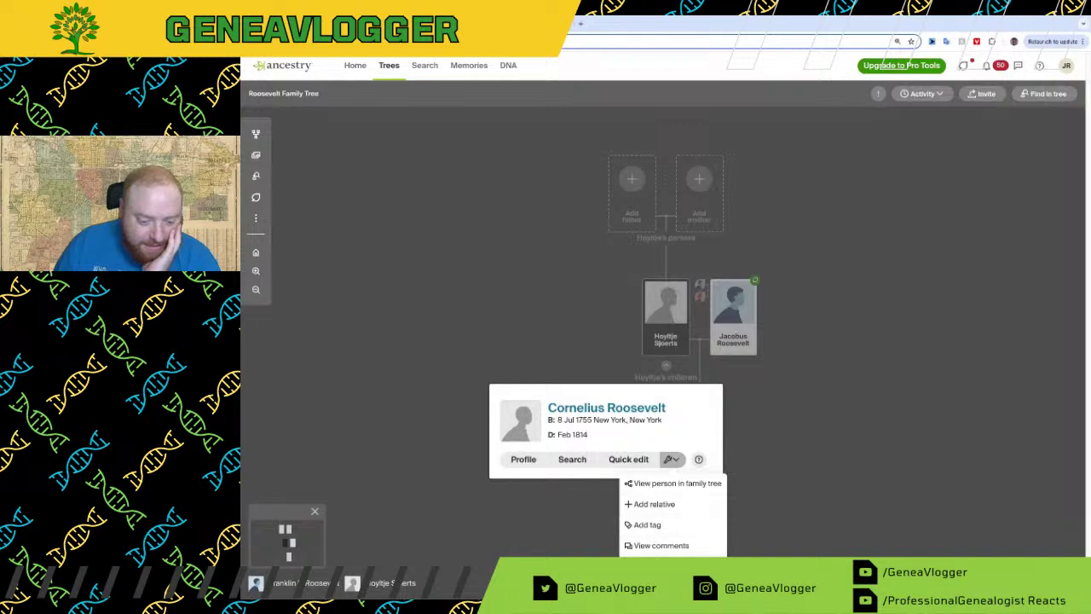
click(662, 566)
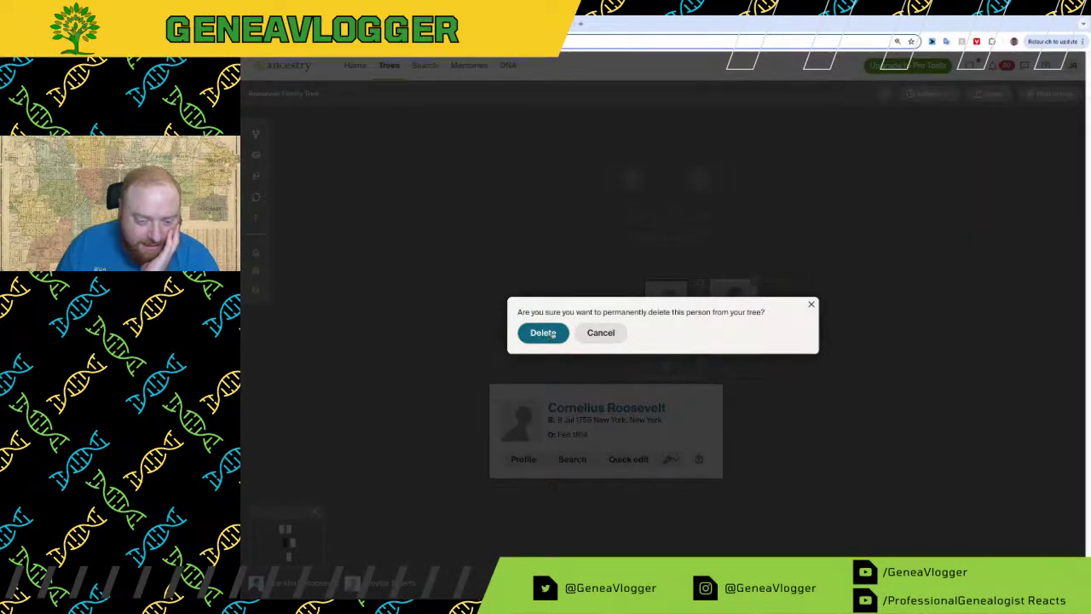
click(553, 334)
click(653, 318)
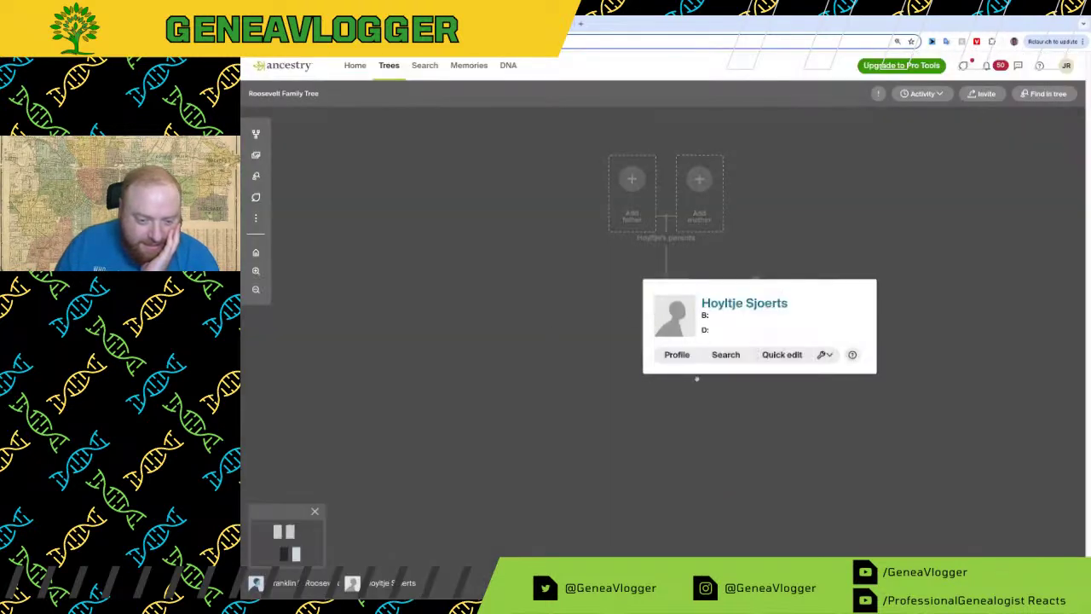
click(823, 354)
click(811, 441)
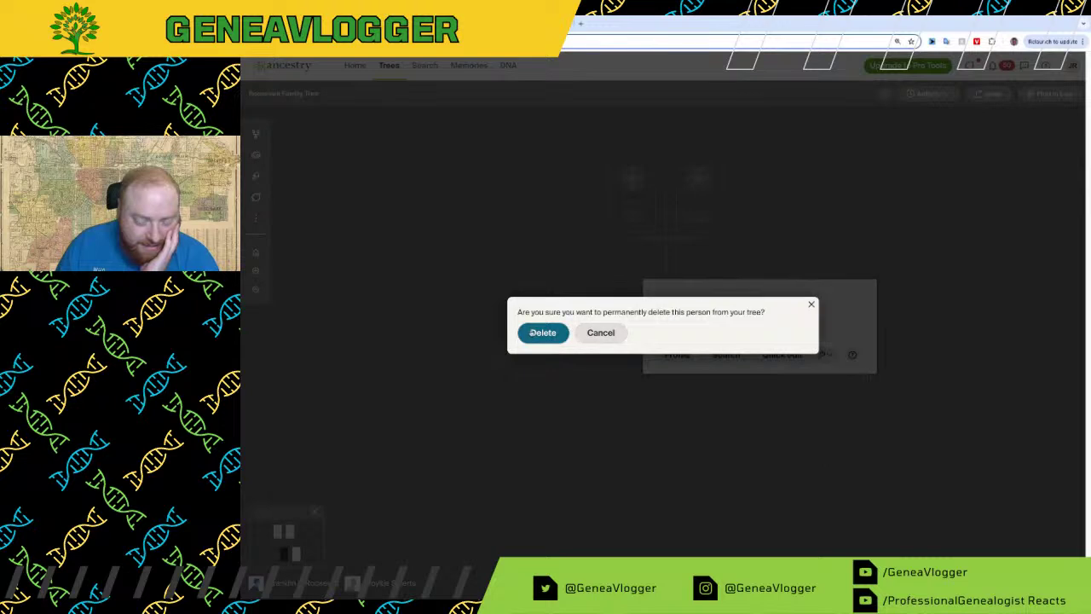
click(532, 332)
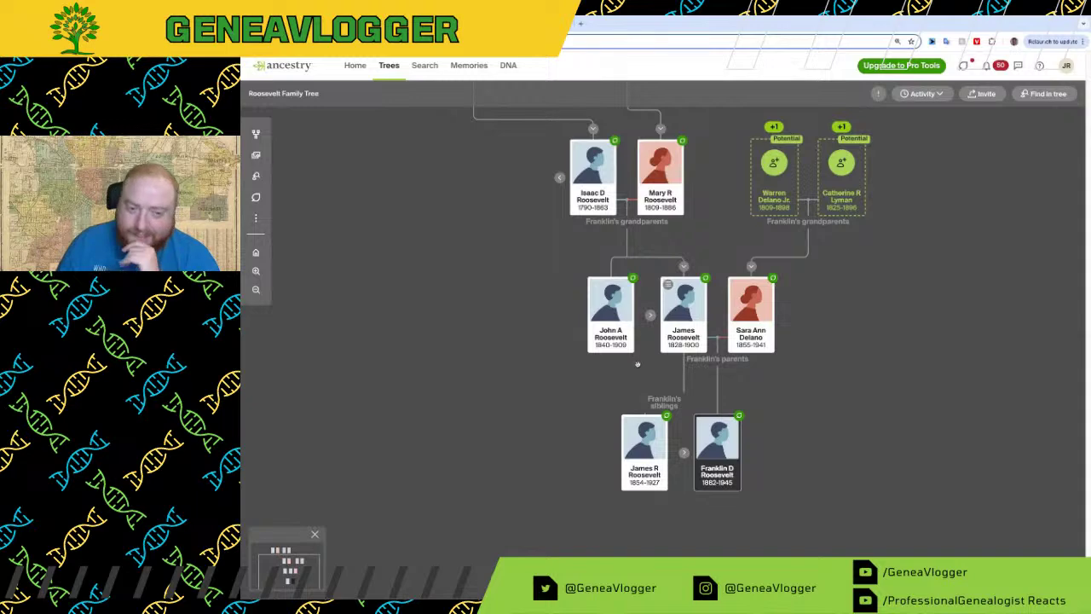
Step: Expand the tree from Isaac D Roosevelt up to Jacobus Roosevelt (1692-1776), and show the children of his brother Johannes Roosevelt (1688-1750)
click(592, 128)
click(730, 267)
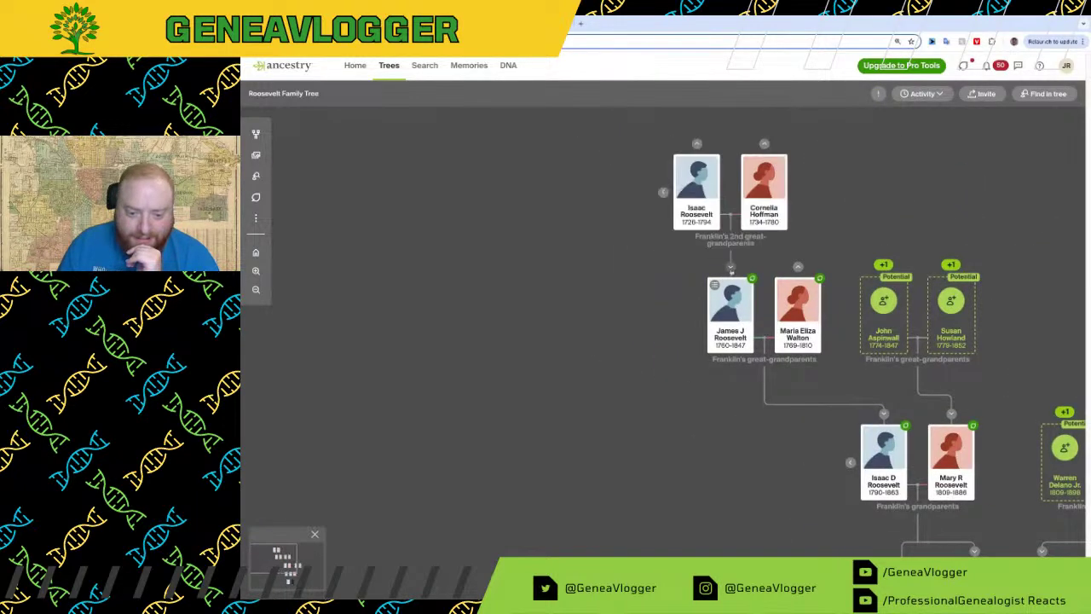
click(697, 144)
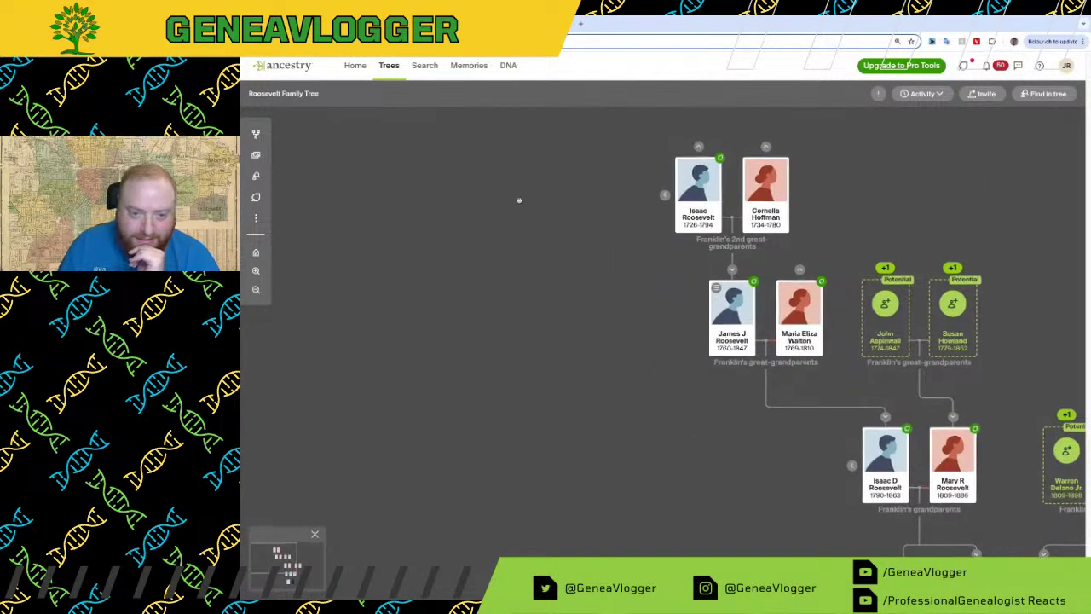
click(814, 325)
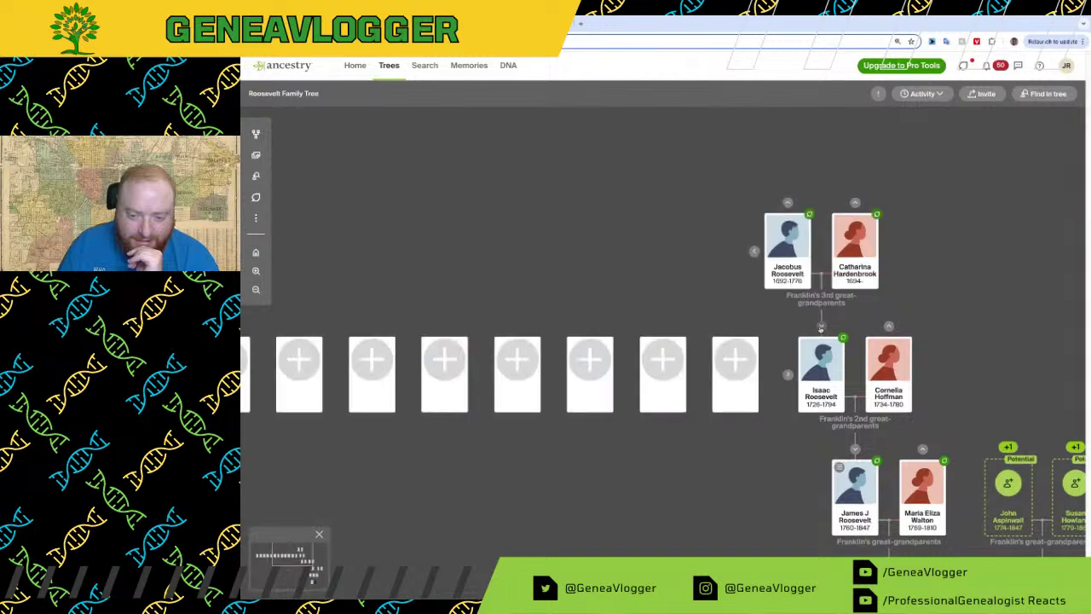
click(788, 187)
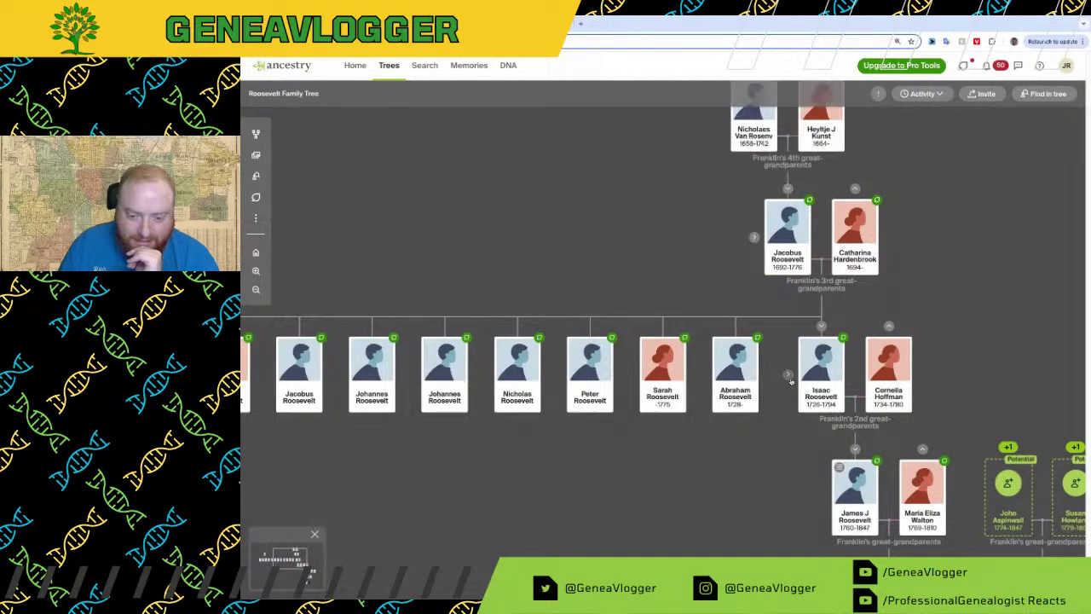
click(753, 237)
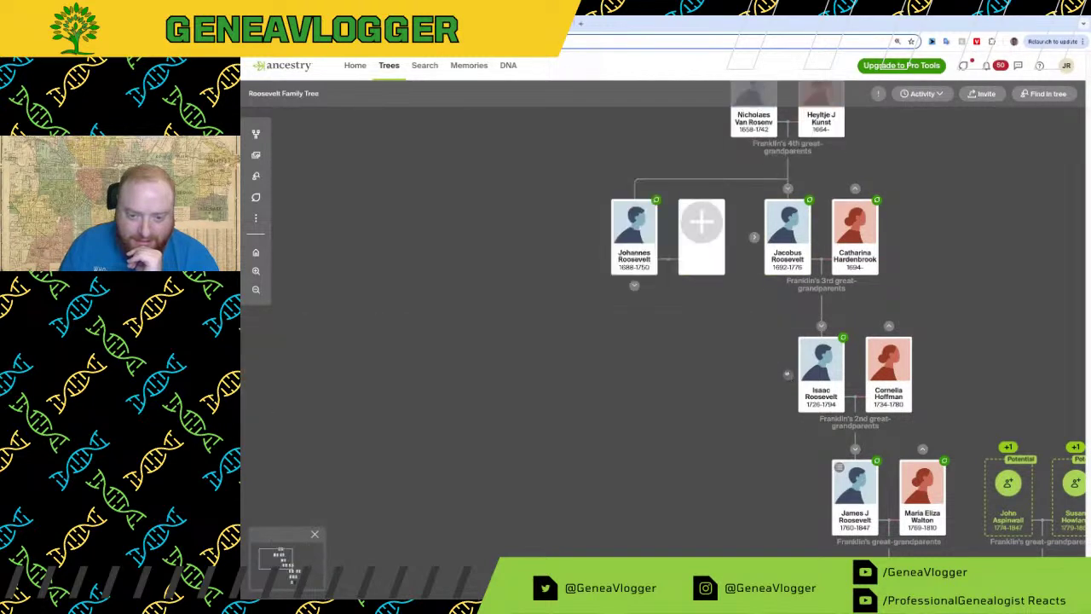
click(634, 285)
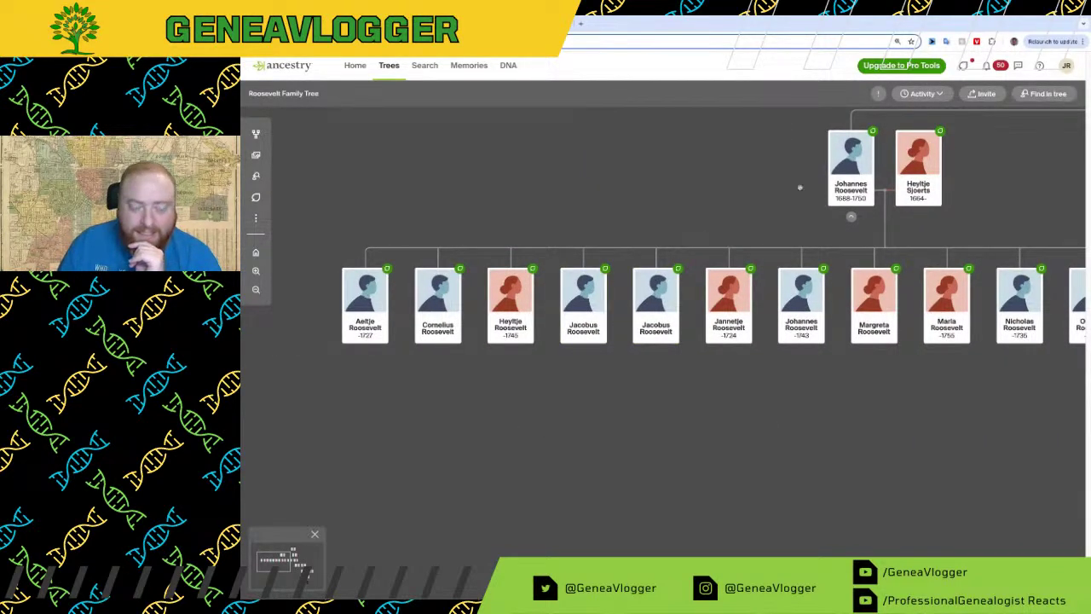
Step: Examine the record hints for Jacobus Roosevelt, son of Johannes Roosevelt (1688-1750) and Heyltje Sjoerts
click(583, 300)
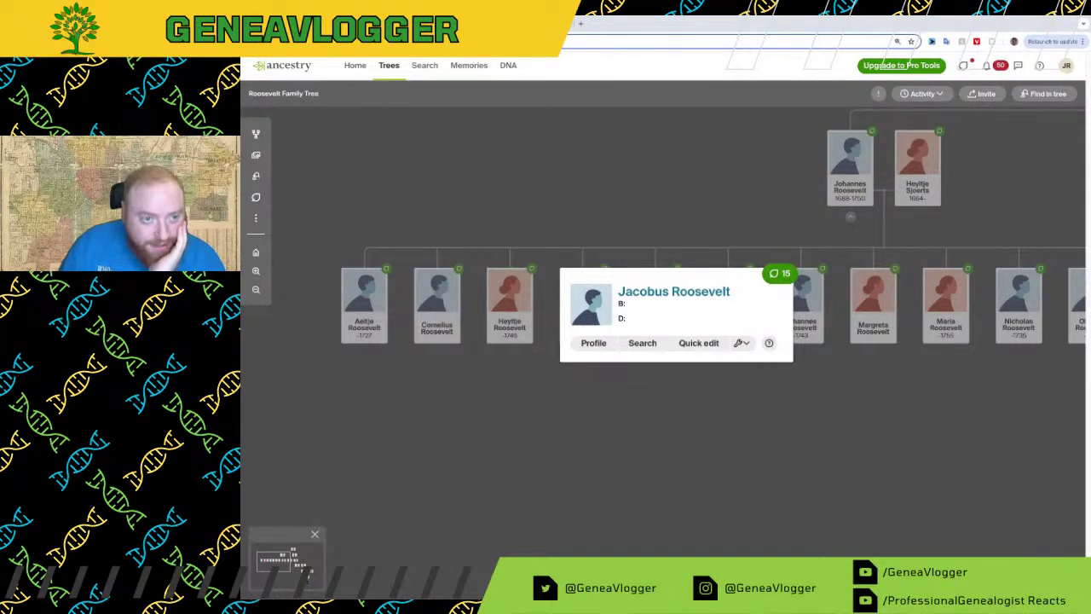
click(779, 272)
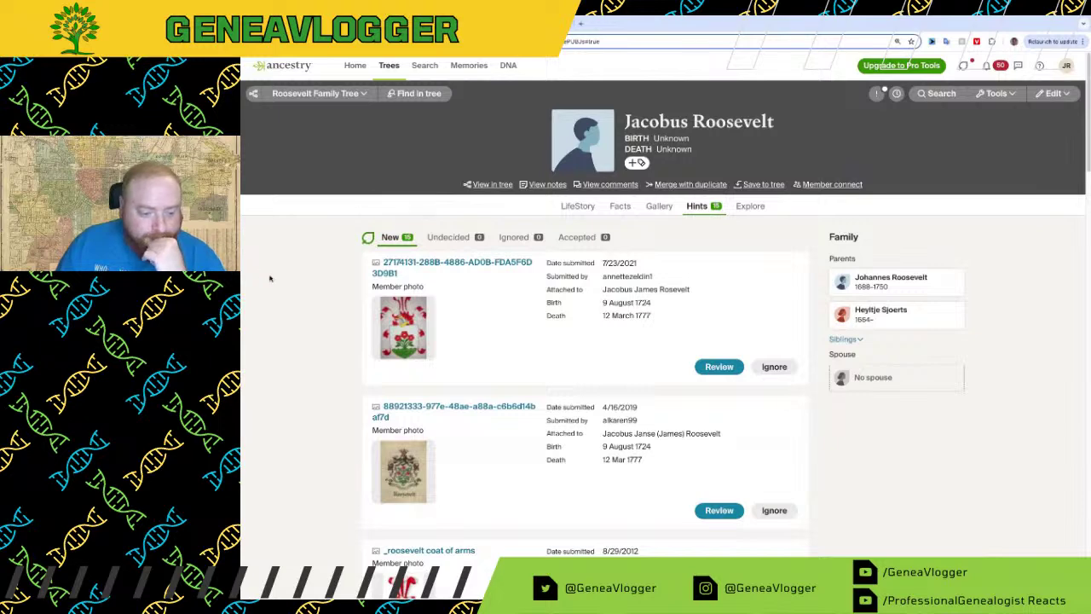
scroll(267, 278, down, 2)
scroll(265, 280, down, 5)
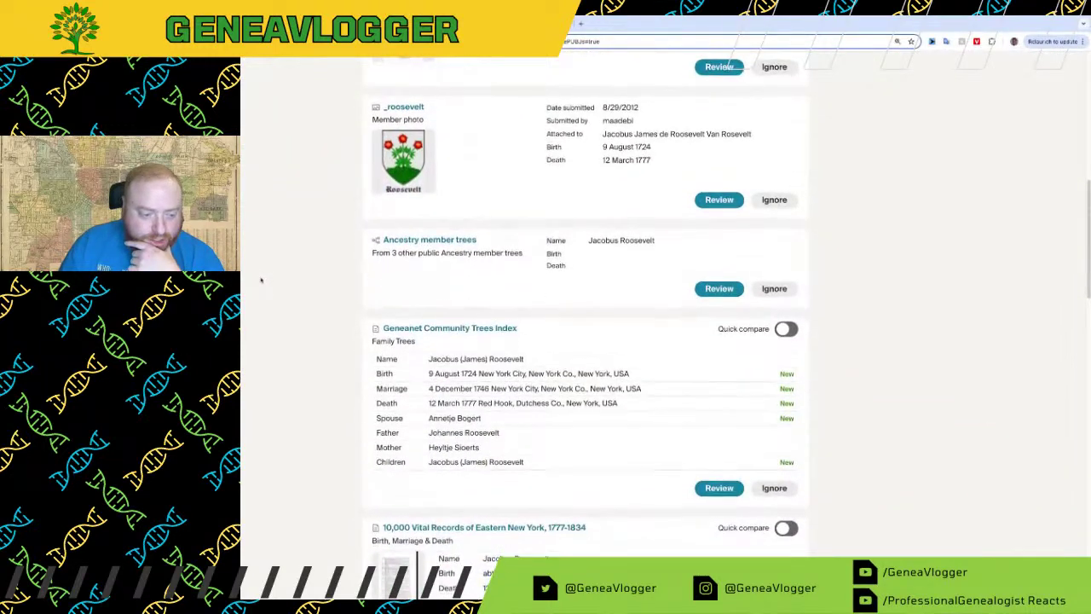
scroll(258, 291, down, 3)
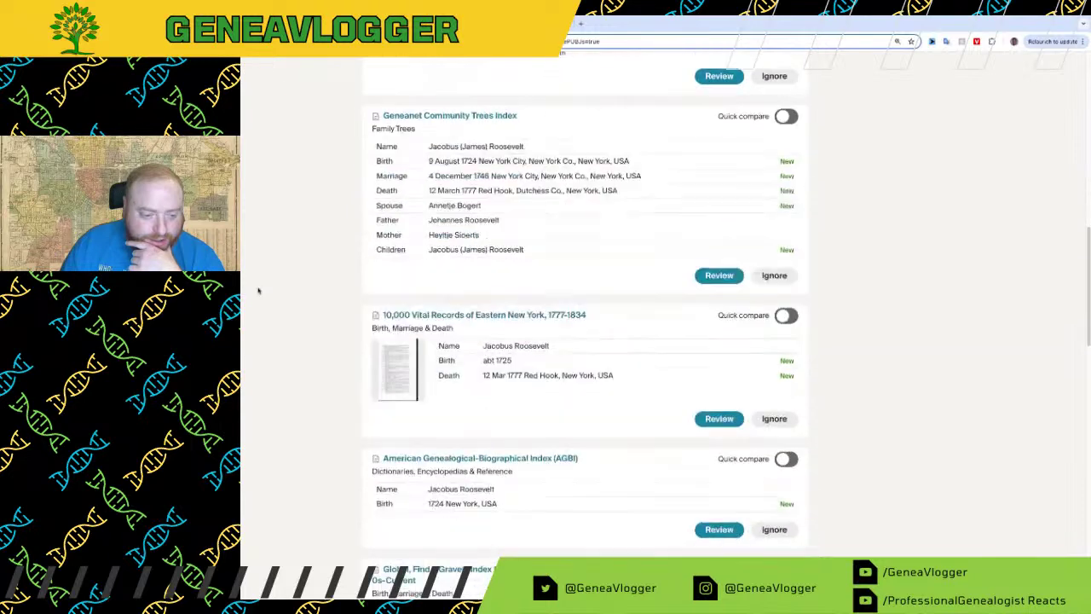
scroll(693, 329, down, 3)
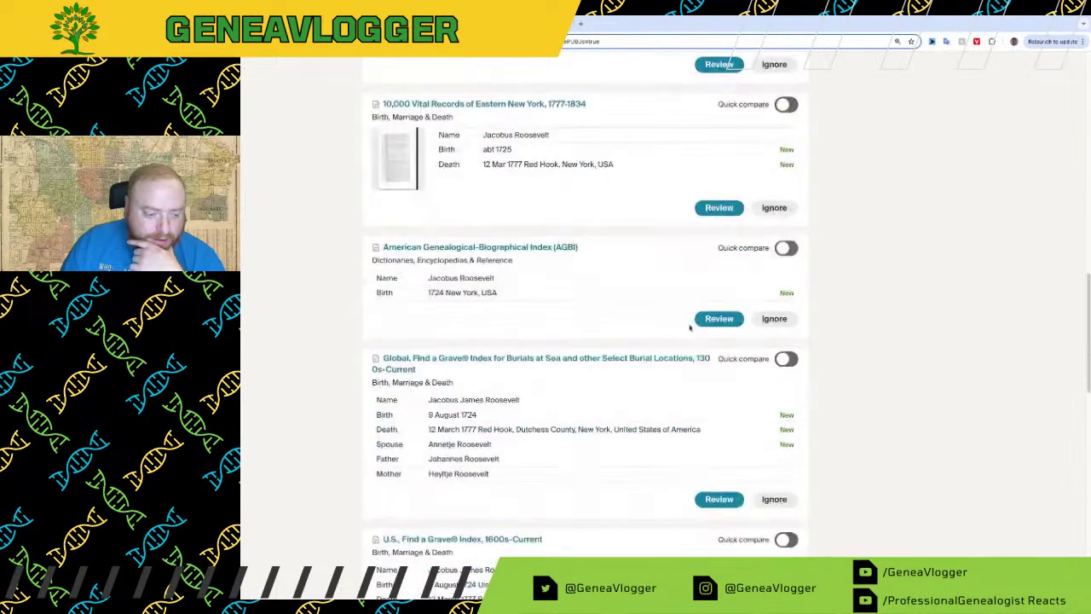
scroll(673, 336, down, 3)
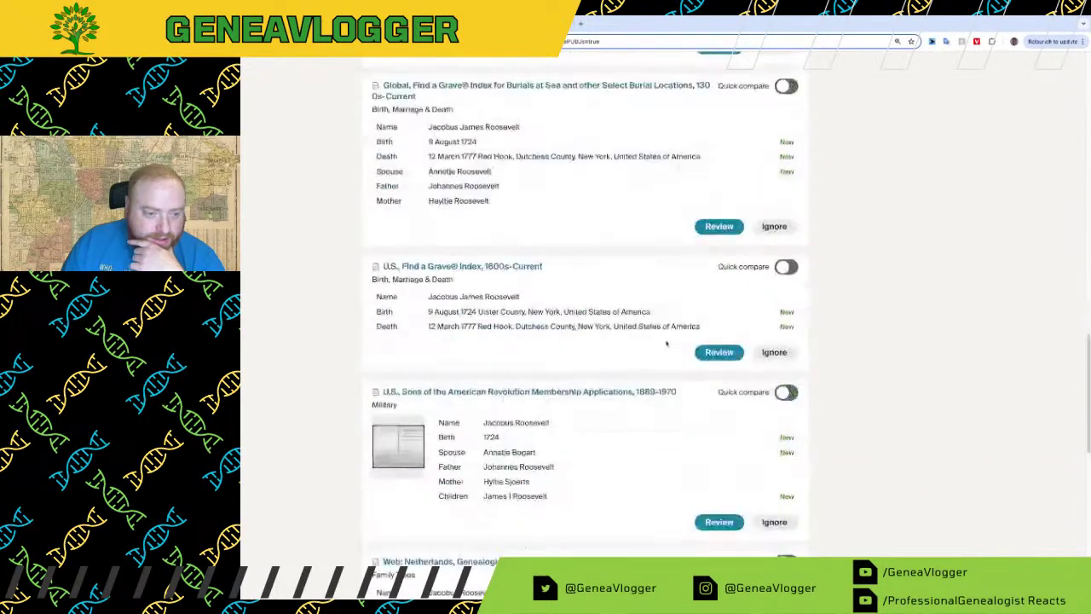
scroll(665, 346, down, 1)
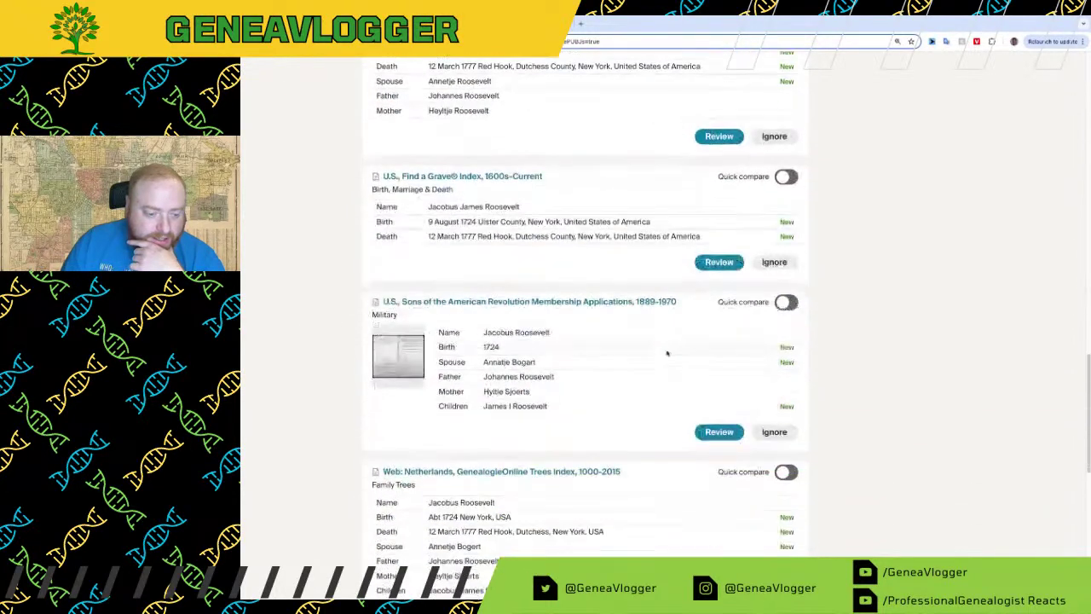
Step: Accept the U.S., Sons of the American Revolution Membership Applications, 1889-1970 hint for Jacobus Roosevelt with the birth year 1724
click(711, 435)
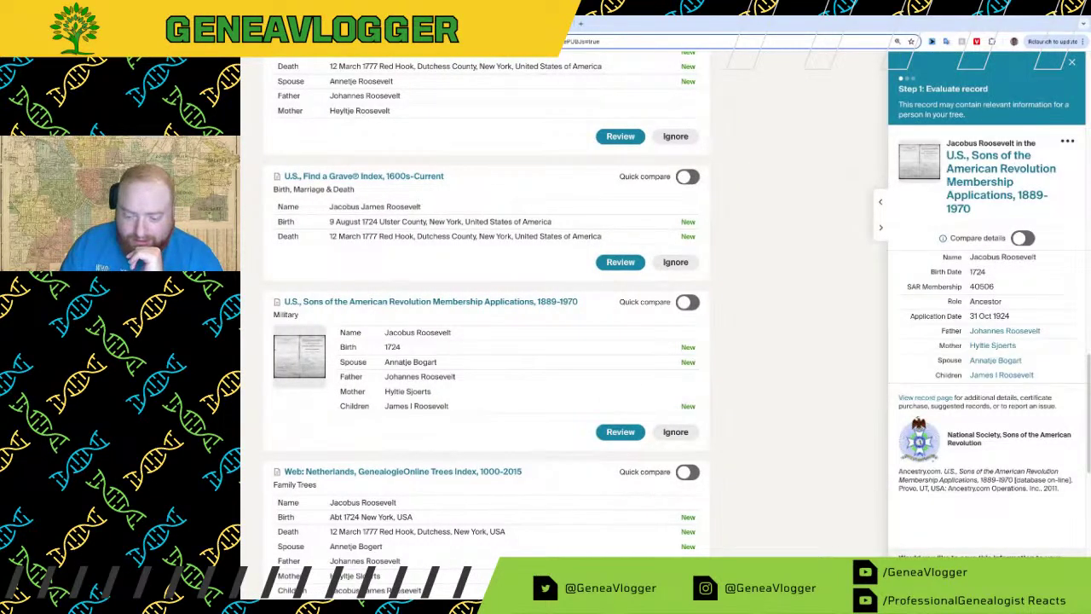
click(922, 586)
scroll(982, 461, down, 5)
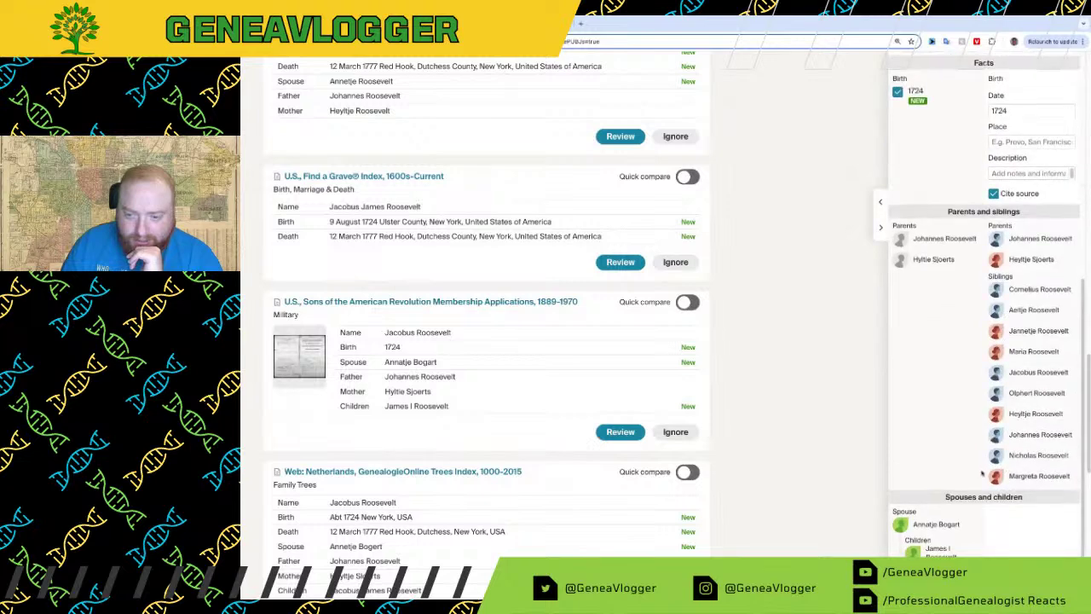
click(922, 587)
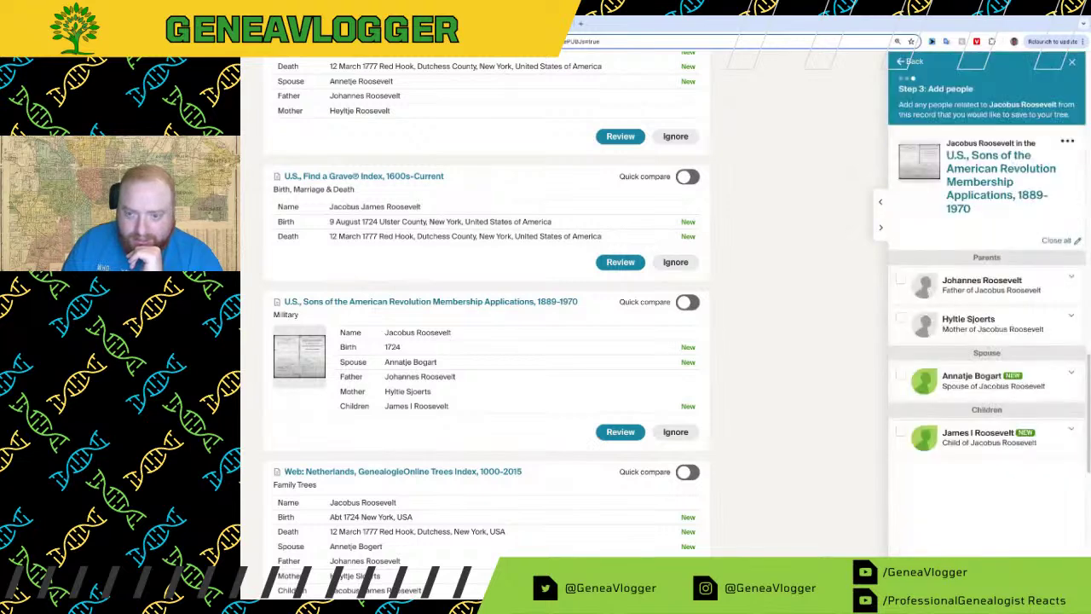
Step: Include parents Johannes Roosevelt and Hyltie Sjoerts, spouse Annatje Bogart and child James I Roosevelt, and save the record to the tree
click(901, 320)
click(901, 302)
scroll(900, 409, down, 4)
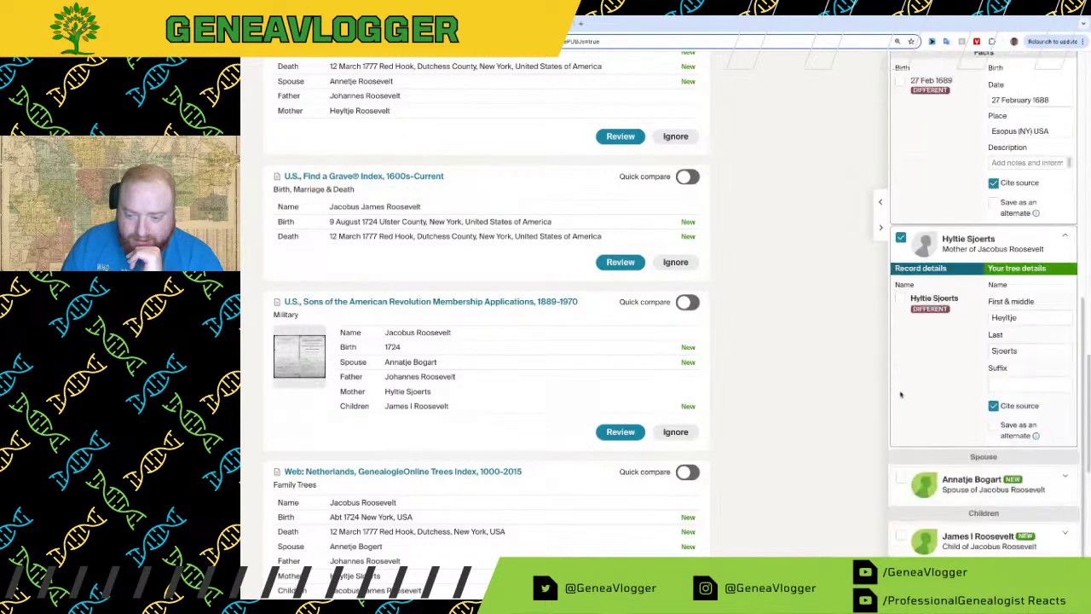
click(901, 480)
click(900, 535)
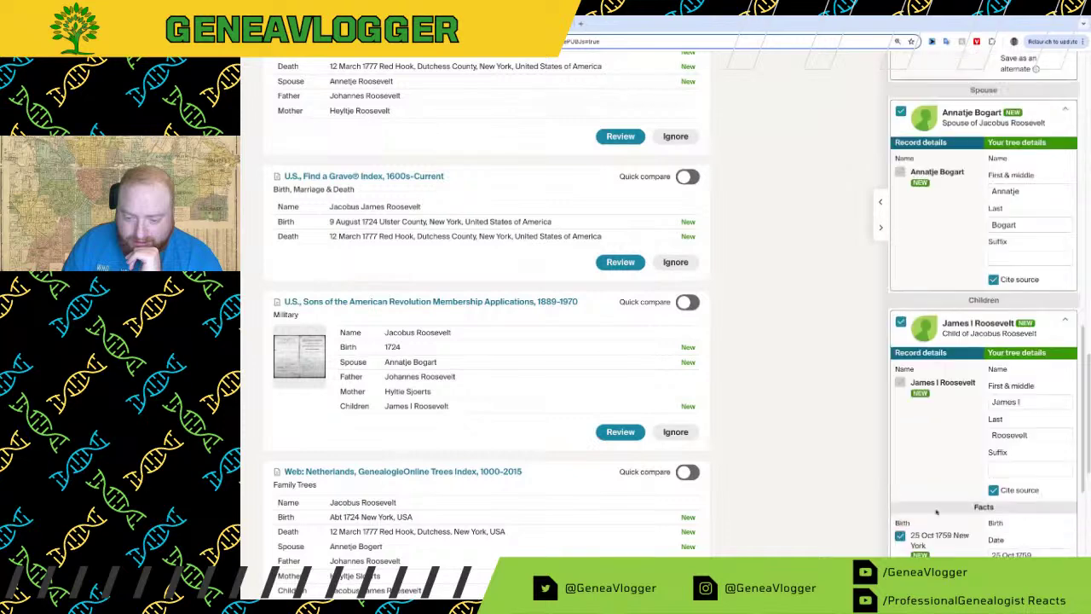
scroll(944, 526, down, 2)
scroll(736, 238, up, 15)
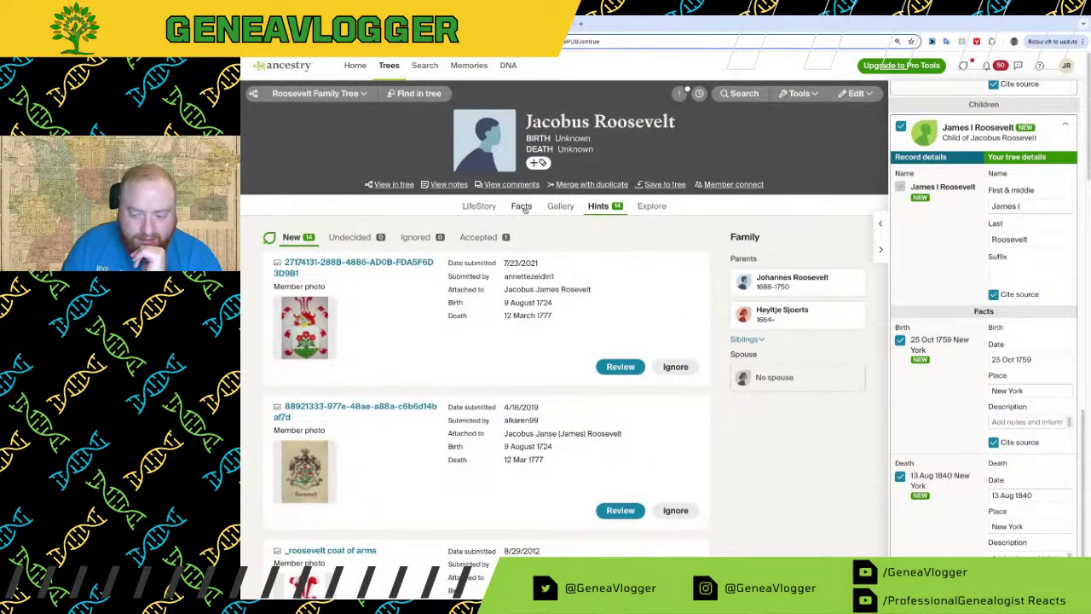
Step: From Jacobus Roosevelt's facts, set the gender of spouse Annatje Bogart to female and of child James I Roosevelt to male
click(522, 206)
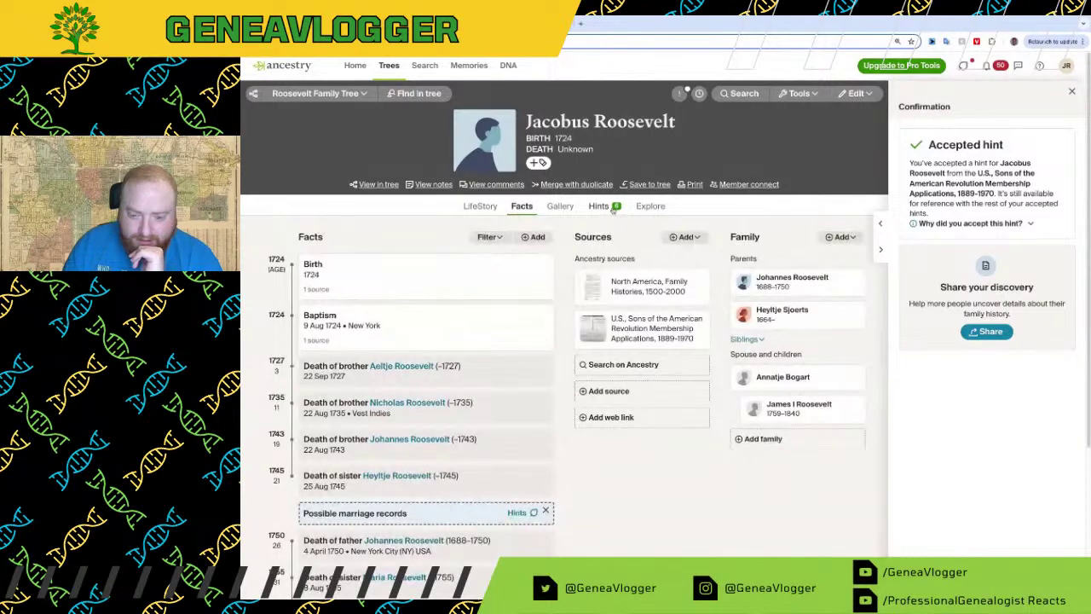
click(844, 379)
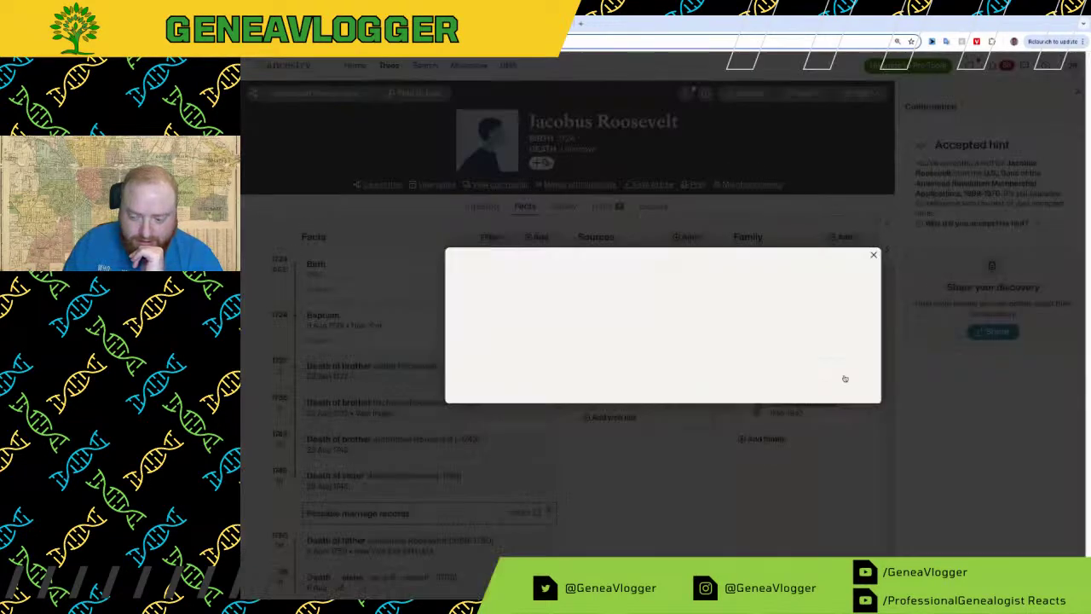
click(519, 292)
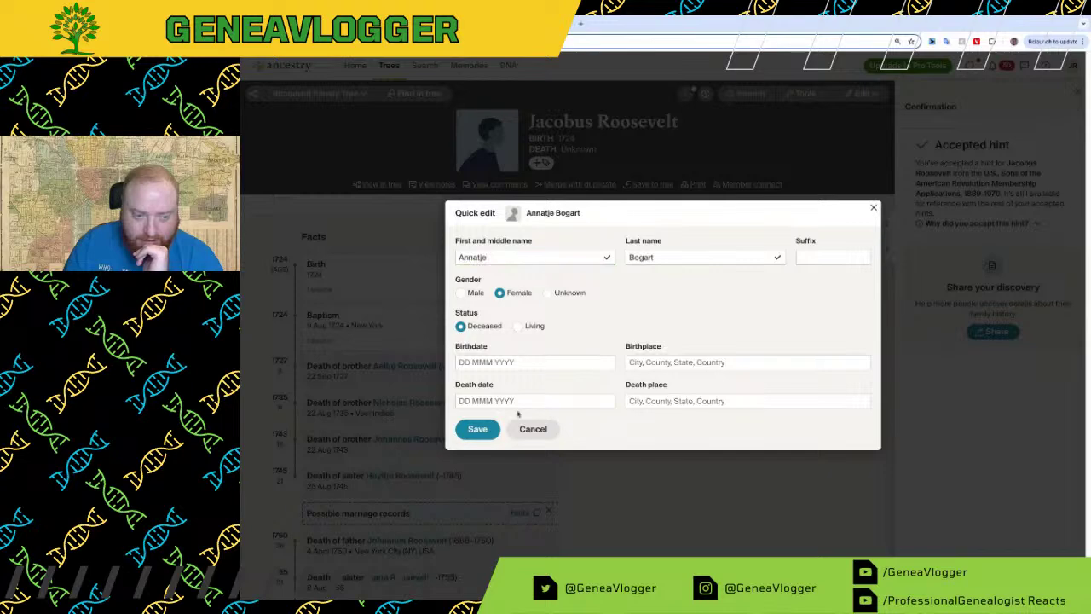
click(481, 429)
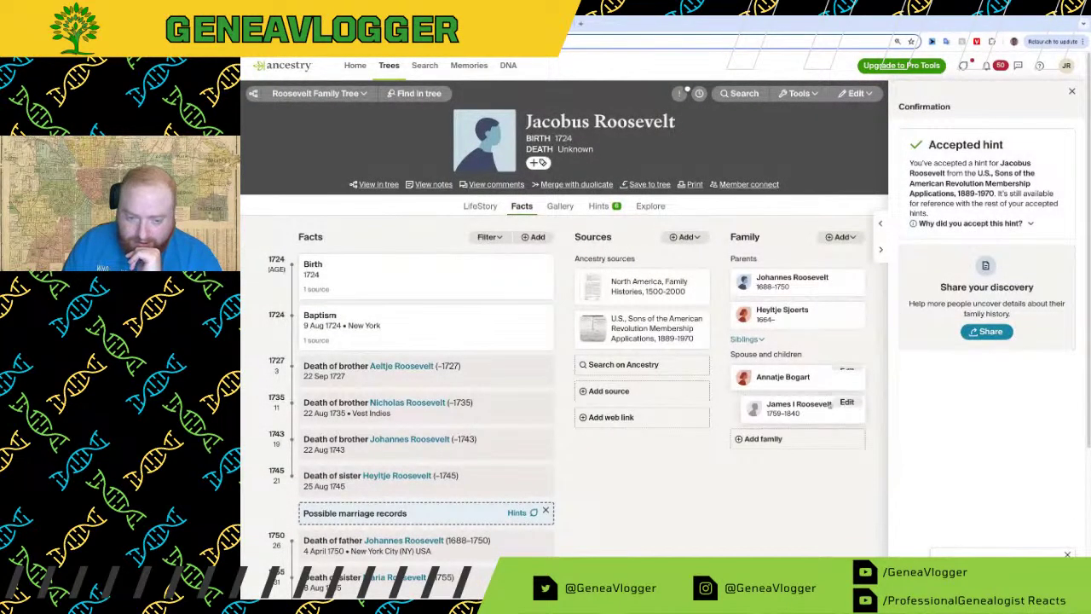
click(847, 401)
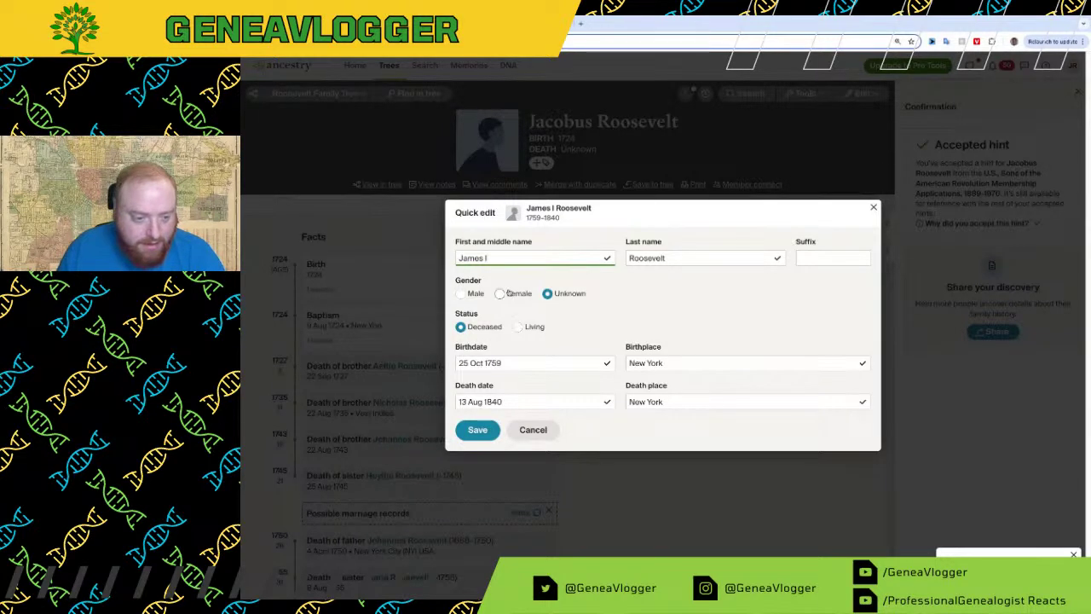
click(460, 293)
click(482, 431)
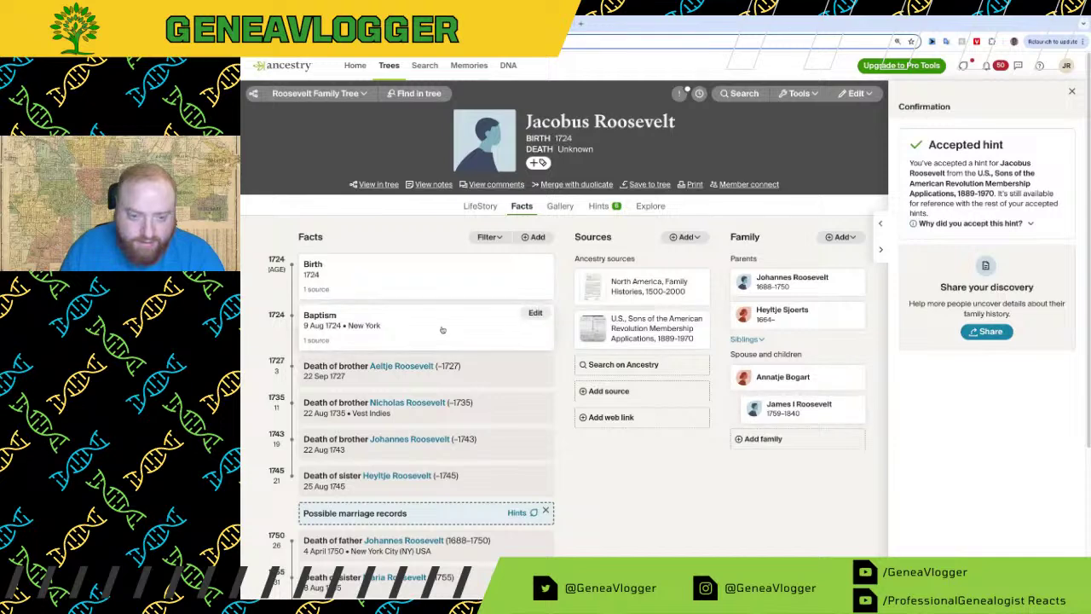
Step: Look through the record hints for James I Roosevelt (1759-1840), including the family tree, marriage, census and Find a Grave records
click(806, 419)
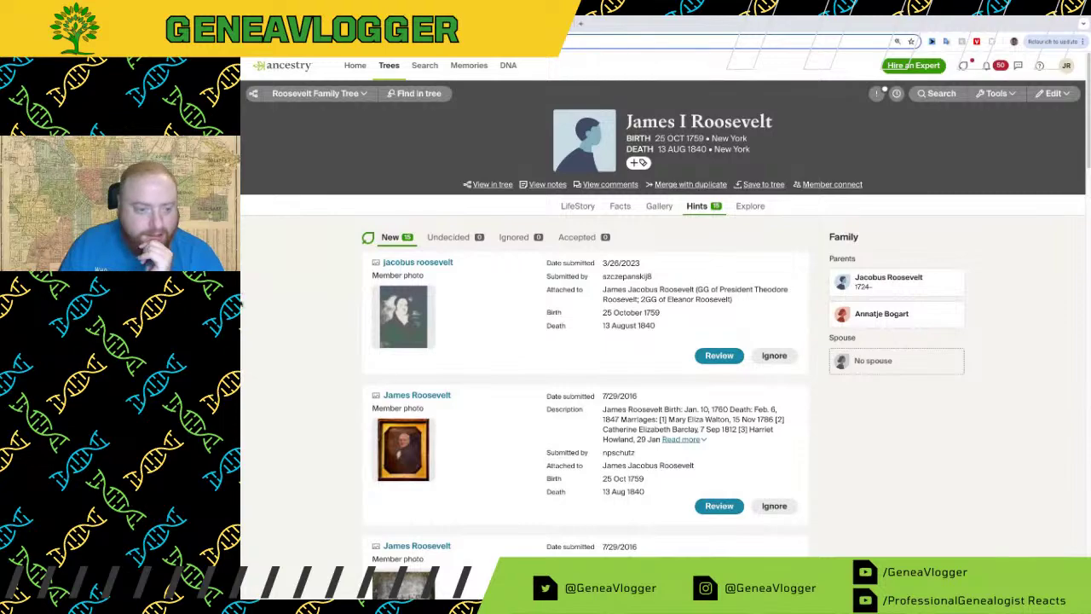
scroll(306, 338, down, 3)
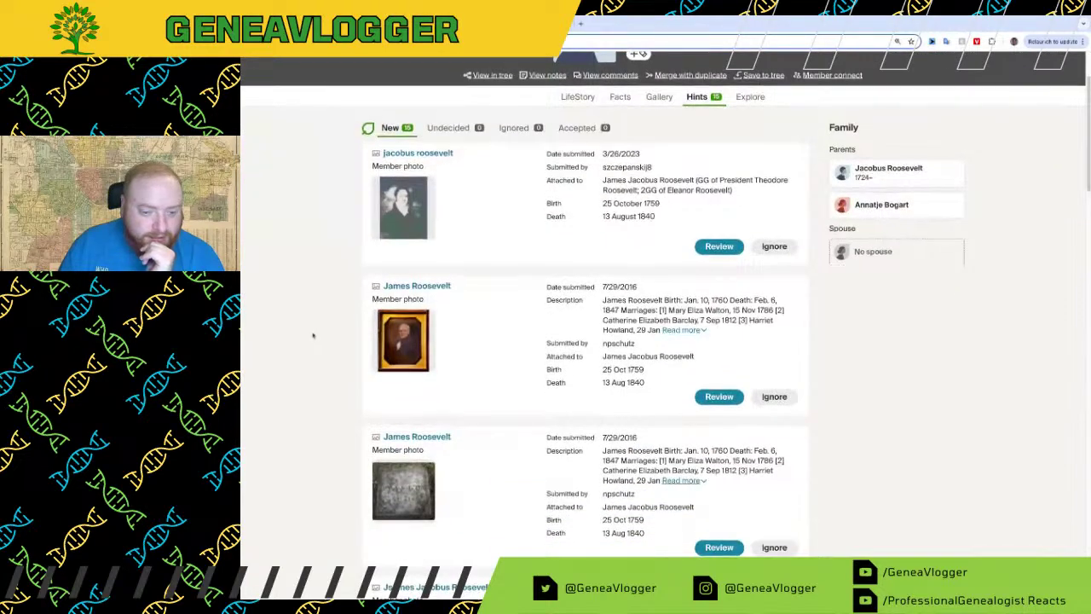
scroll(316, 339, down, 4)
scroll(317, 340, down, 5)
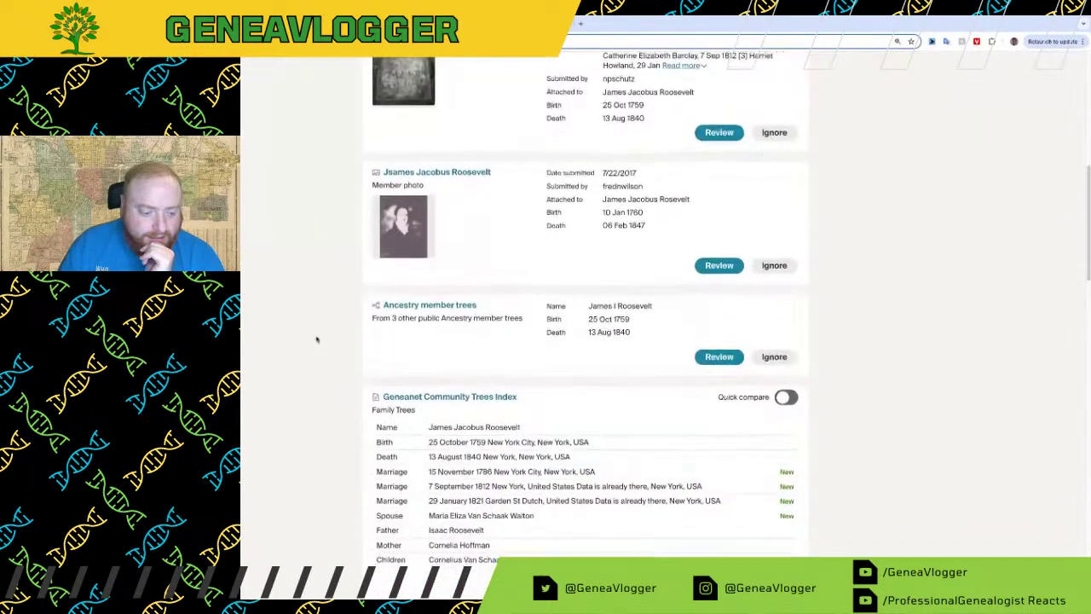
scroll(317, 340, down, 2)
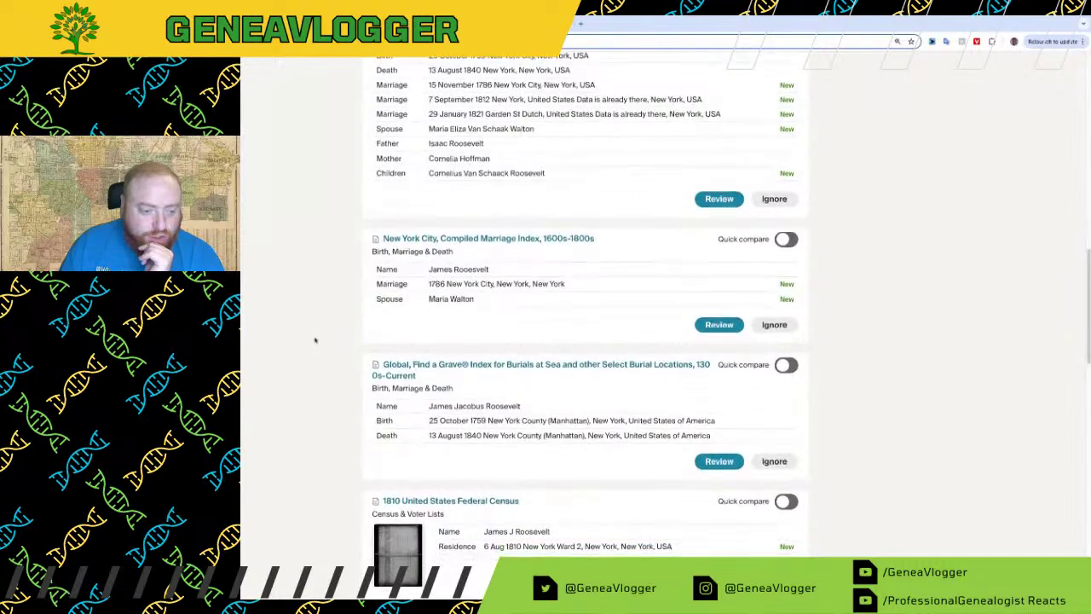
scroll(320, 343, down, 3)
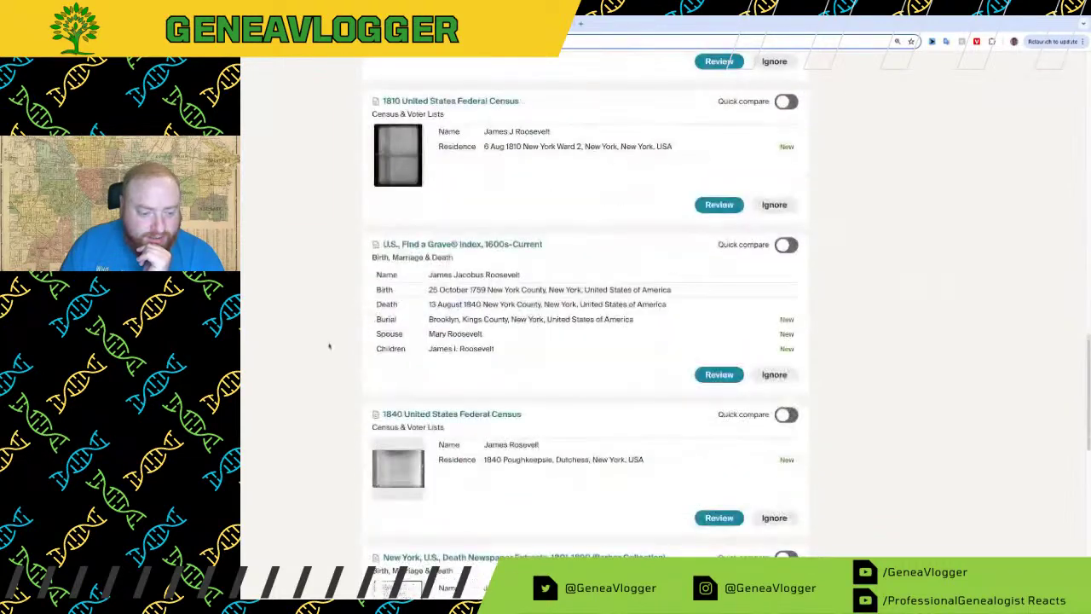
scroll(537, 398, up, 2)
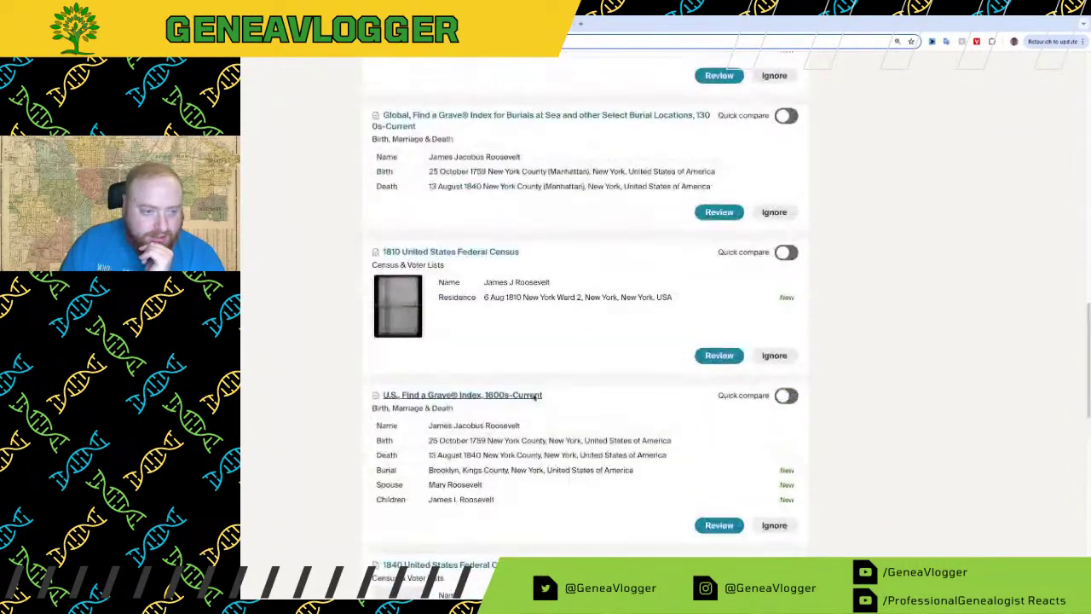
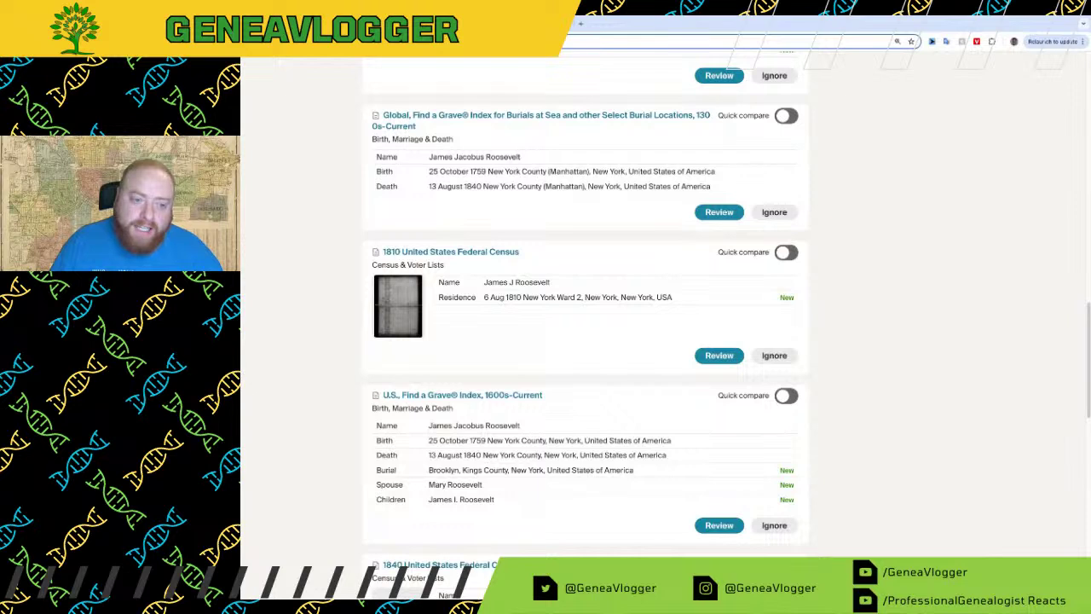
Step: Compare the Global Find a Grave Index for Burials at Sea hint with the U.S., Find a Grave Index, 1600s-Current hint
triple_click(419, 126)
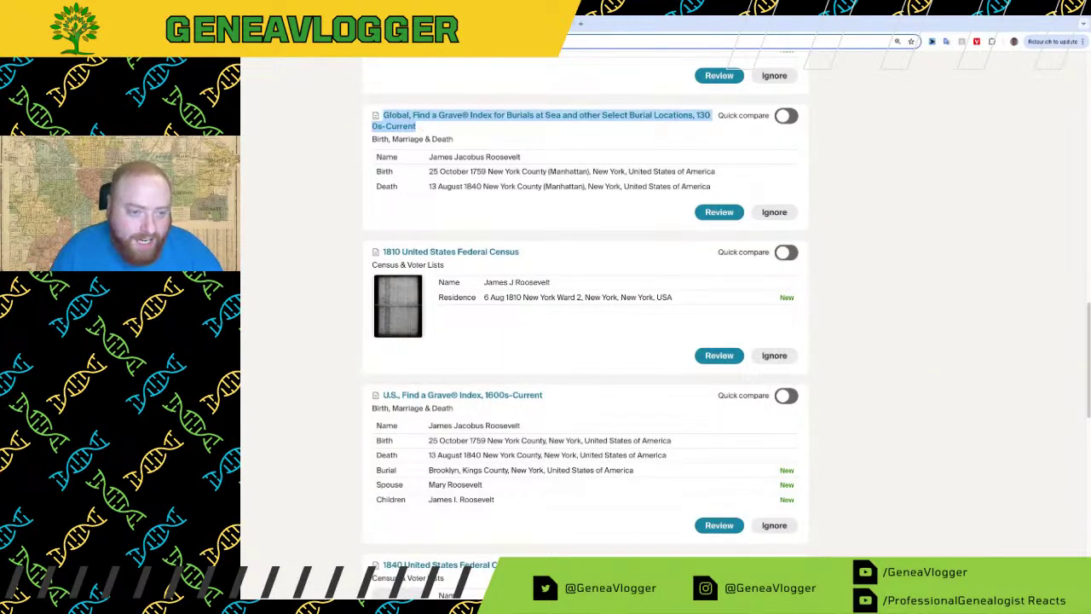
click(421, 127)
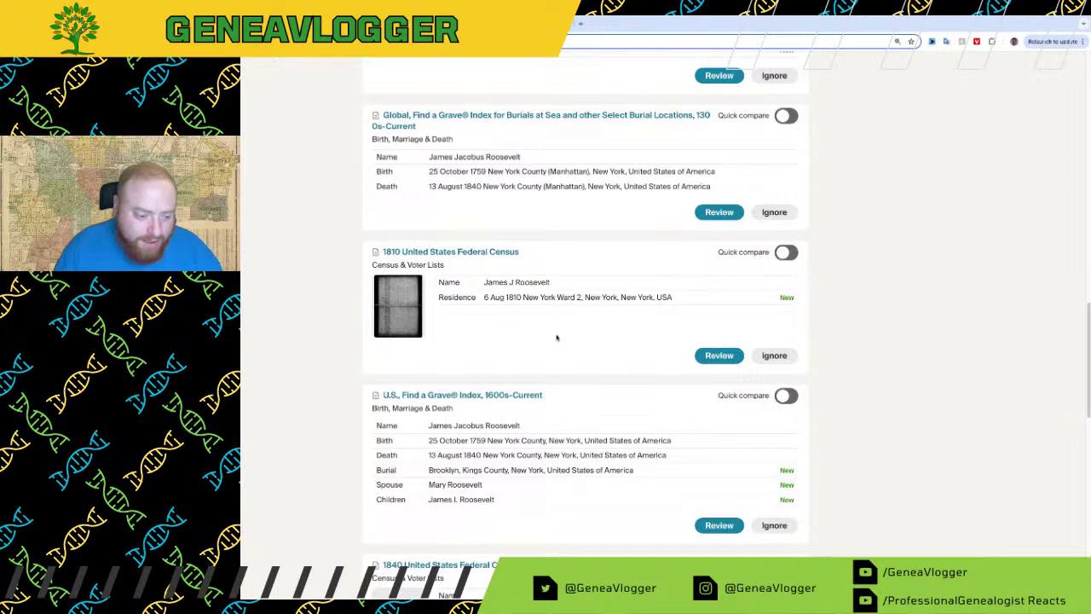
drag(555, 398, 396, 395)
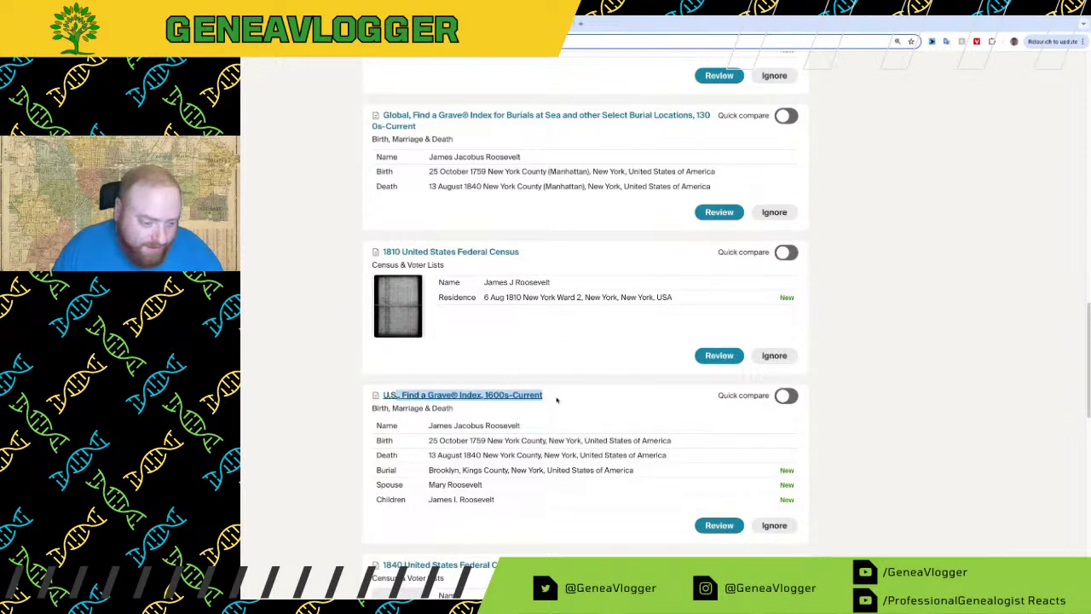
click(556, 398)
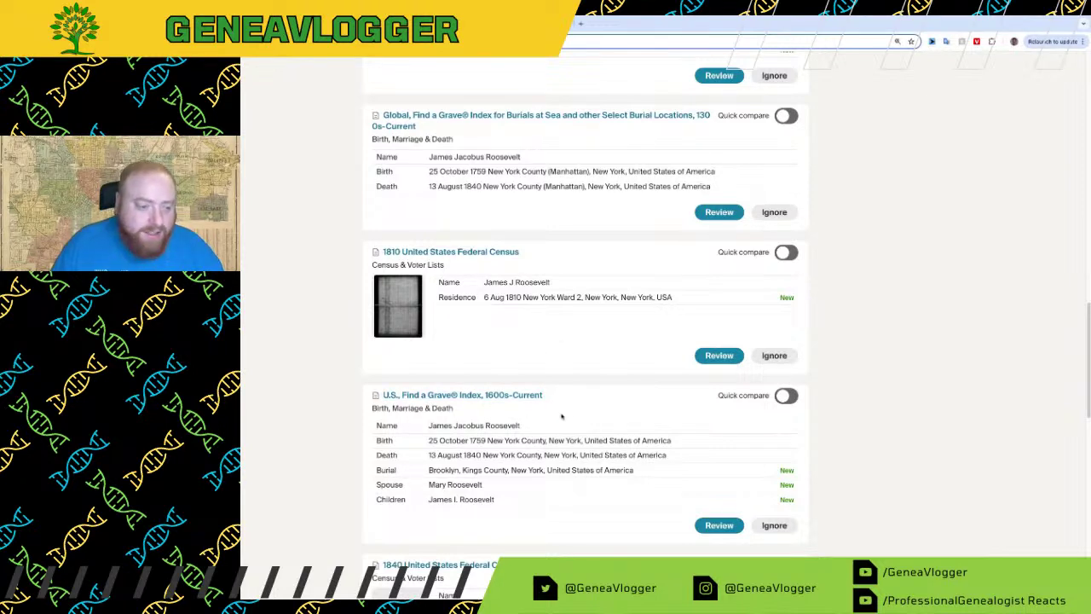
drag(562, 416, 470, 233)
click(462, 167)
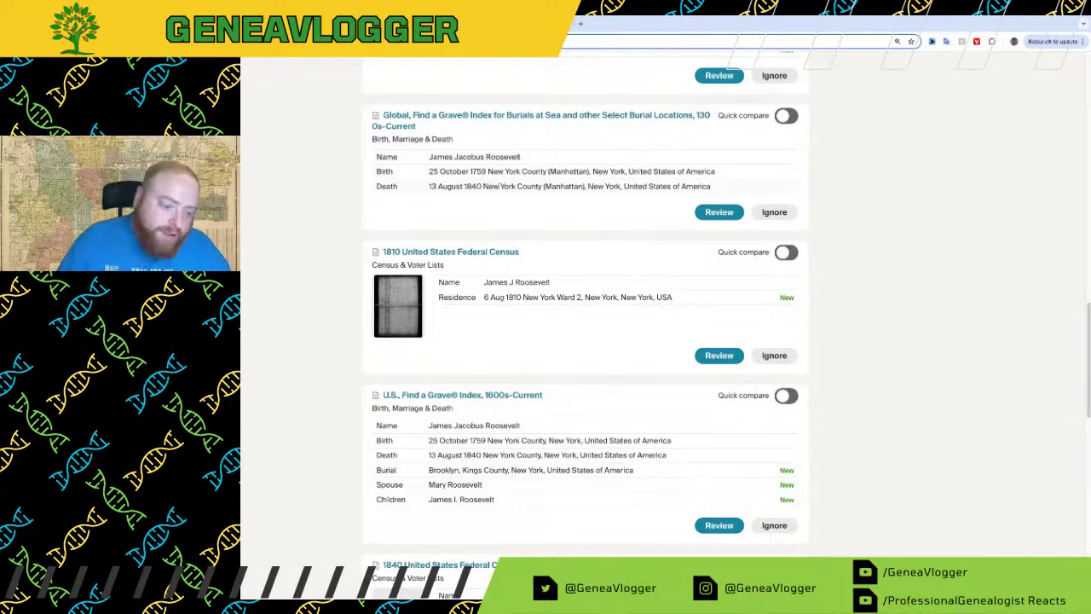
Step: Review the U.S., Find a Grave Index, 1600s-Current hint for James I Roosevelt and adopt its New York County birth and death details
click(708, 526)
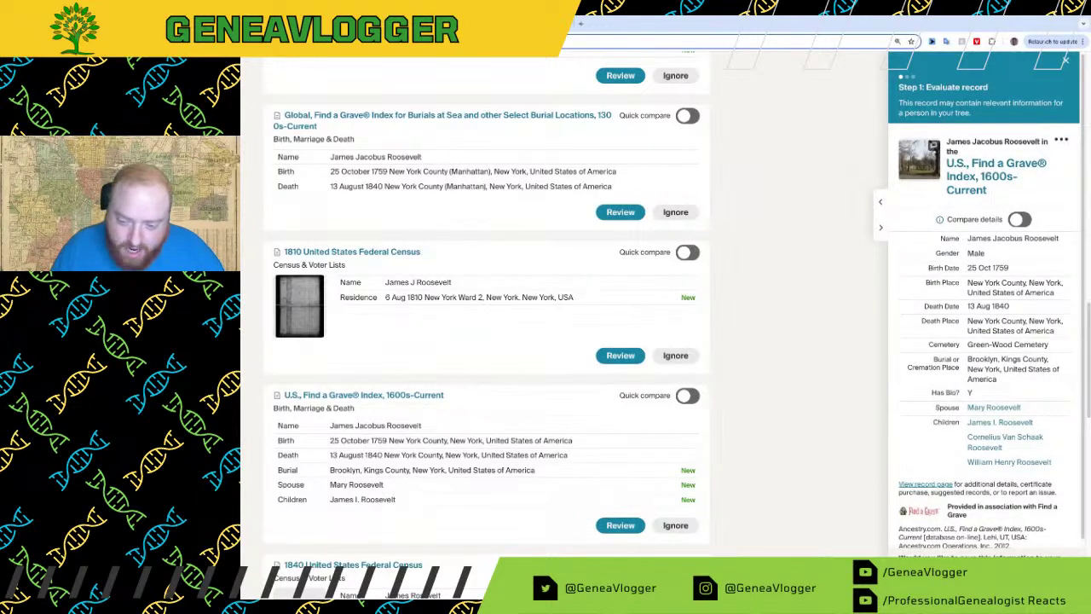
click(919, 584)
scroll(915, 411, down, 2)
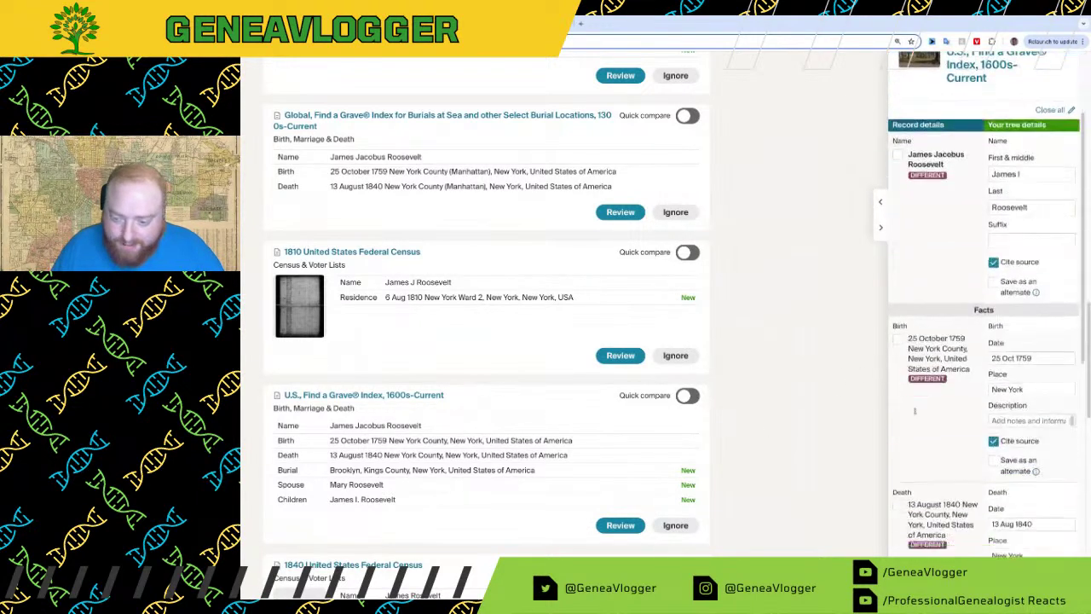
click(898, 339)
scroll(931, 442, down, 5)
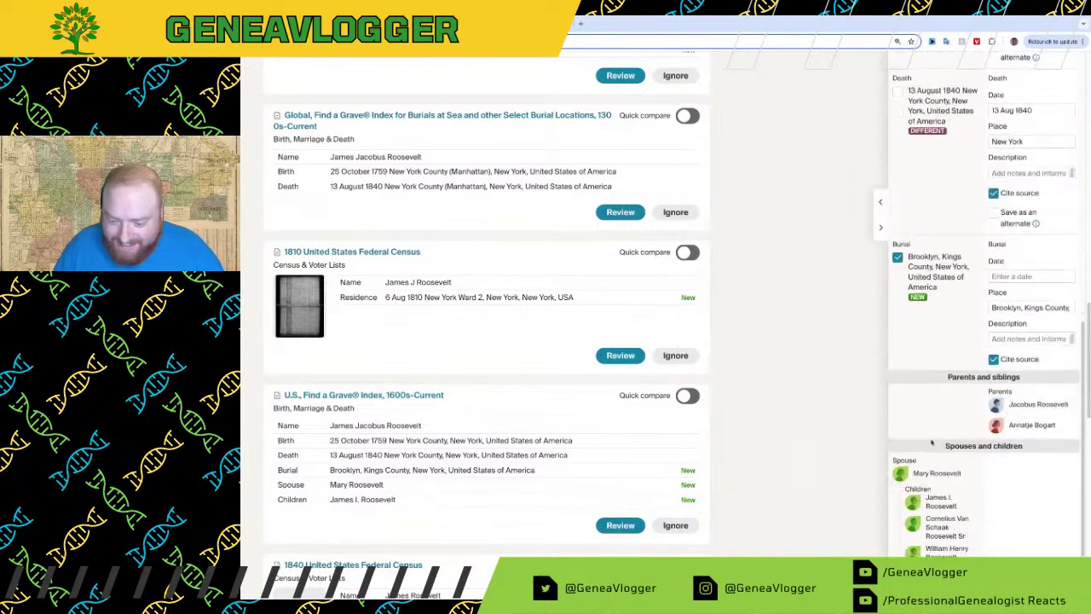
scroll(894, 167, up, 2)
click(897, 182)
scroll(929, 281, down, 2)
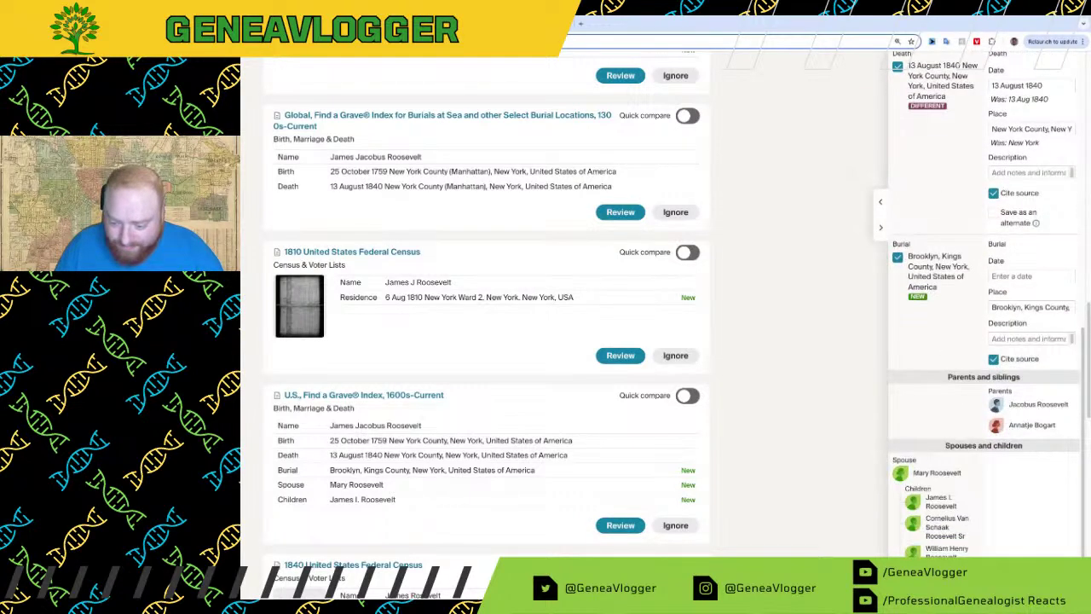
Step: Include spouse Mary Roosevelt and children James I., Cornelius Van Schaak Sr and William Henry Roosevelt, and save the Find a Grave record to the tree
click(918, 584)
click(900, 266)
scroll(956, 409, down, 5)
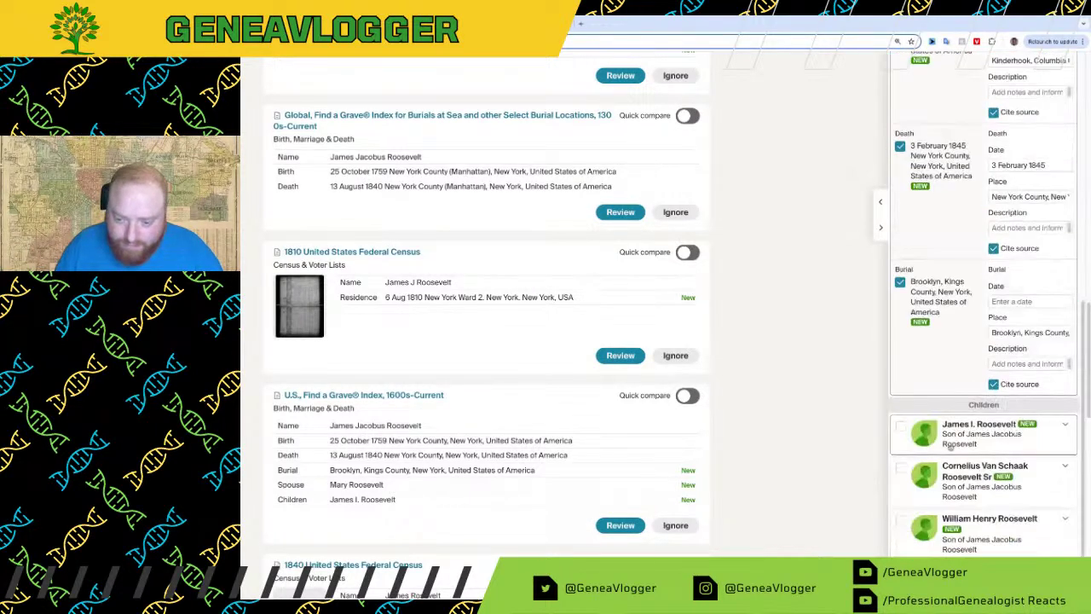
click(901, 468)
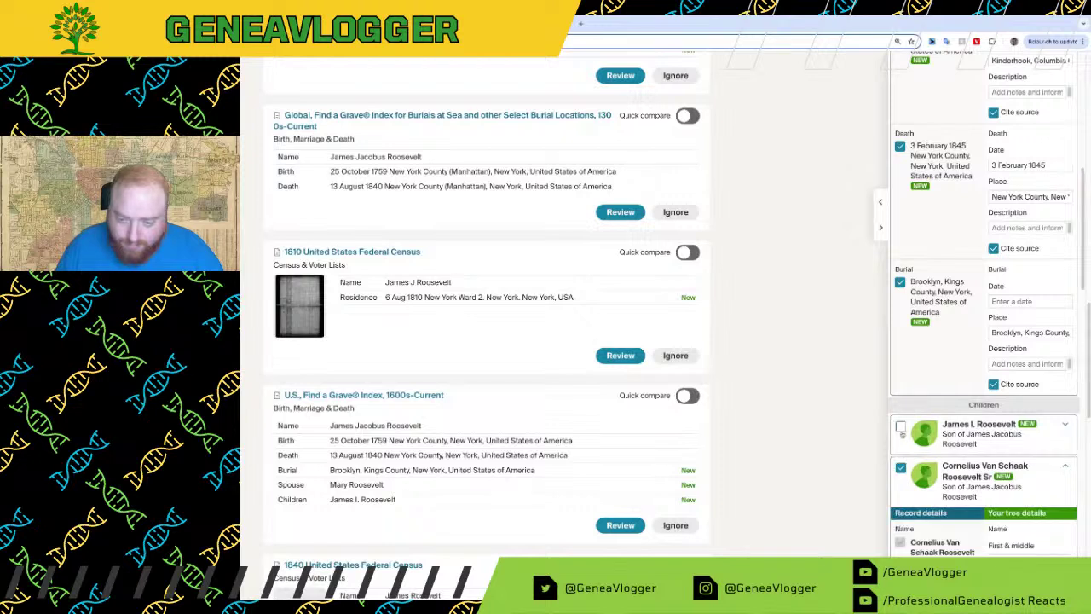
click(901, 427)
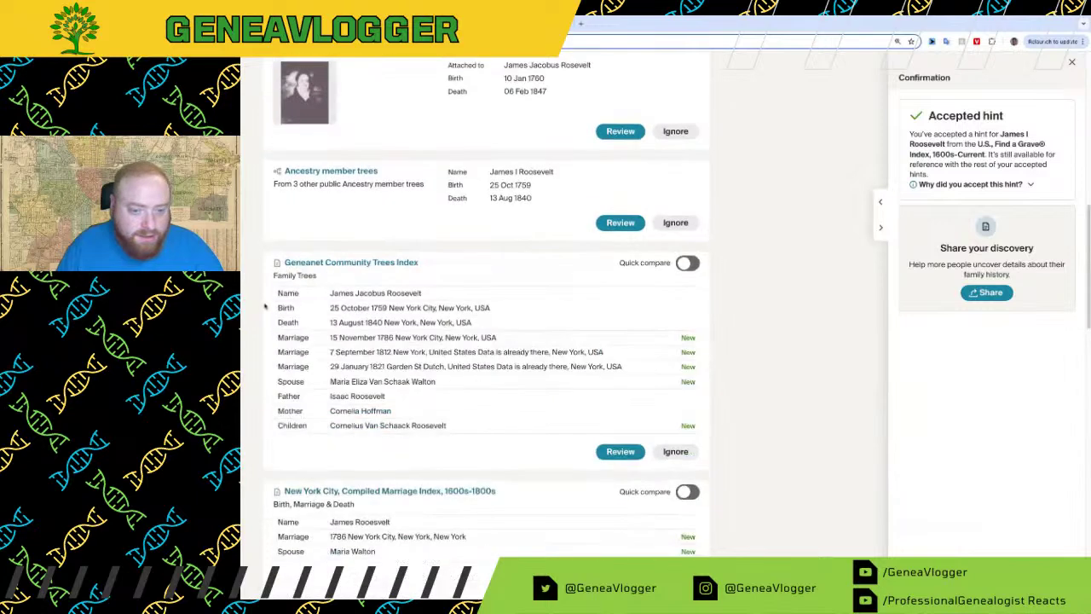
Step: From James I Roosevelt's facts, open son Cornelius Van Schaak Roosevelt Sr and look through his photo, census, marriage and family history hints
click(520, 208)
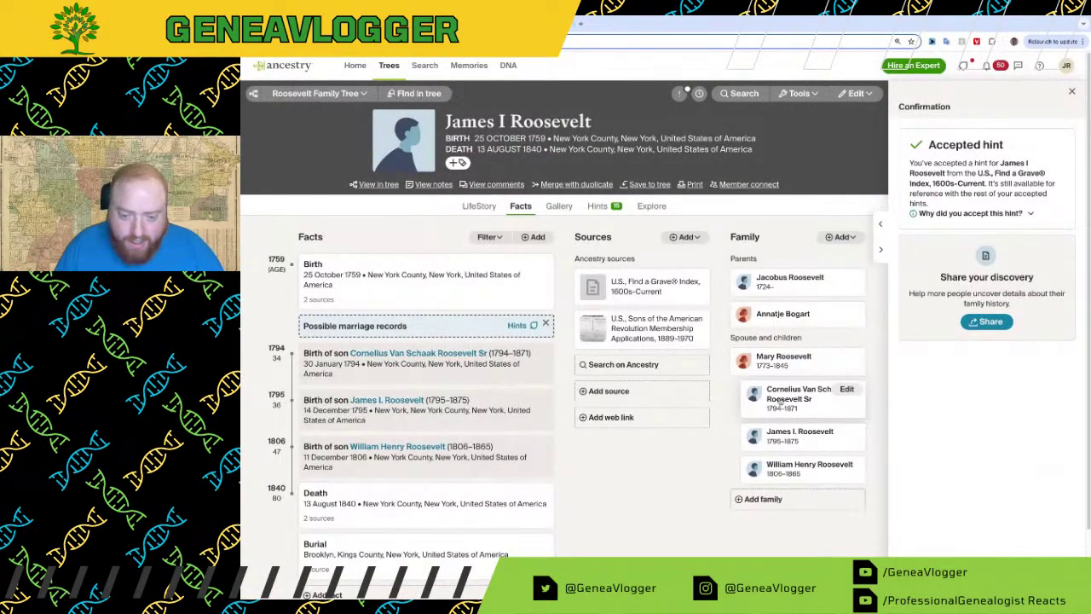
click(780, 401)
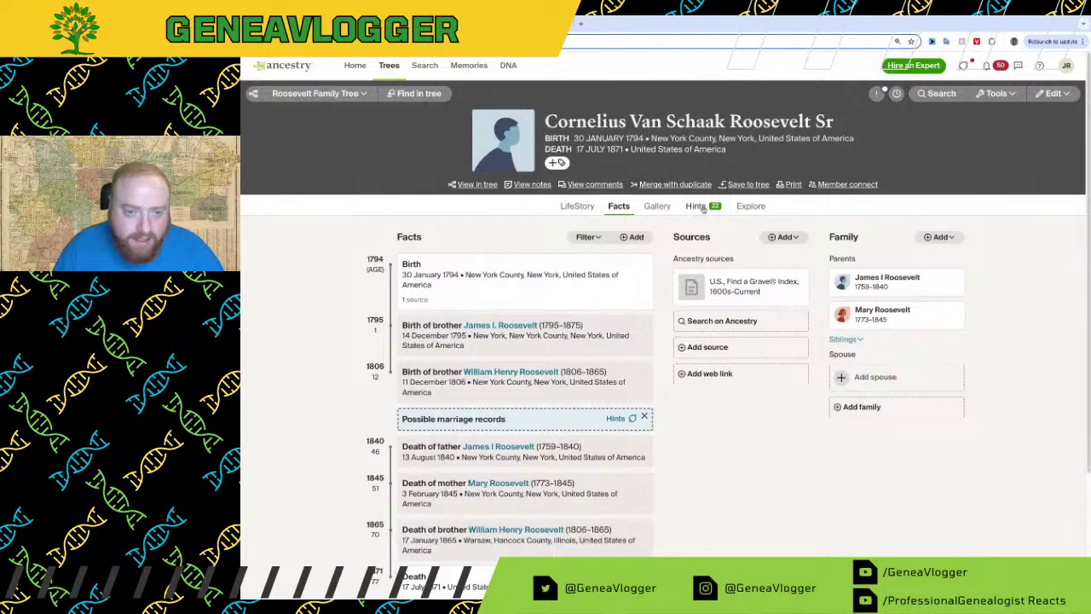
click(695, 206)
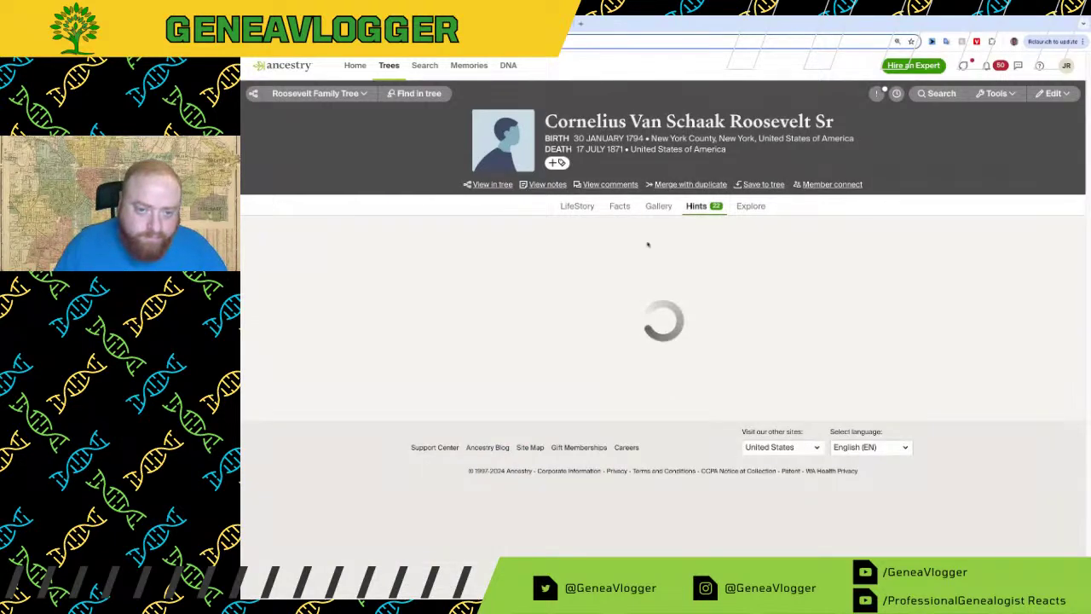
scroll(563, 345, down, 5)
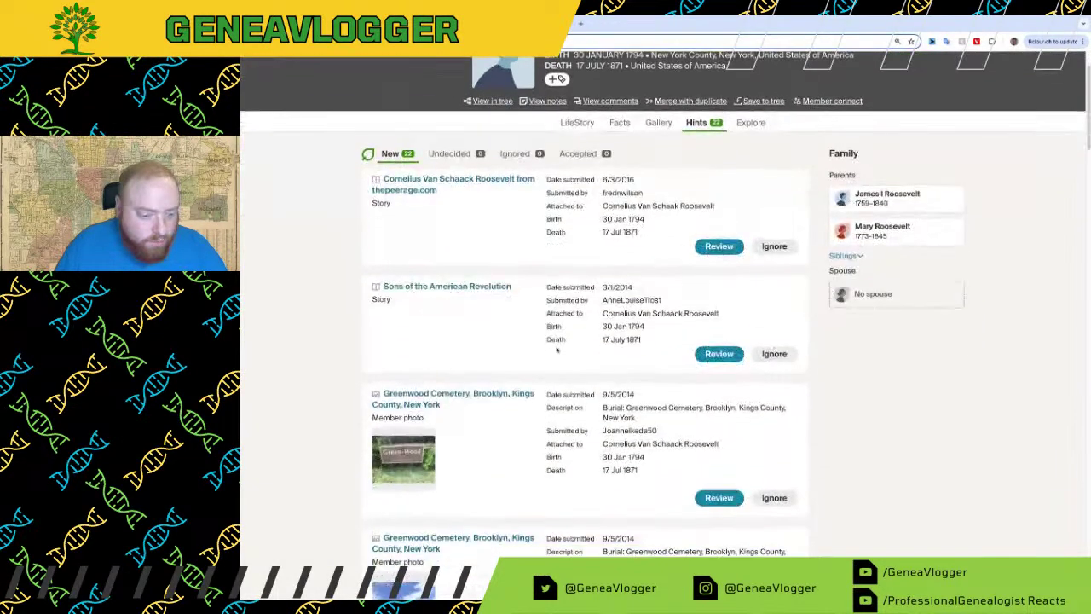
scroll(557, 348, down, 2)
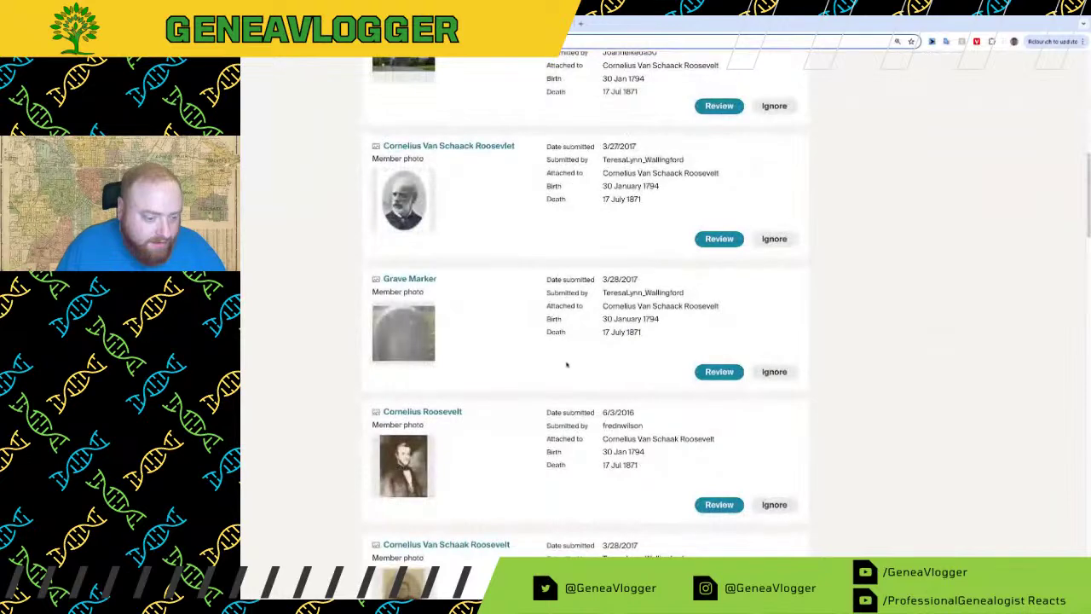
scroll(560, 362, down, 2)
scroll(560, 361, up, 4)
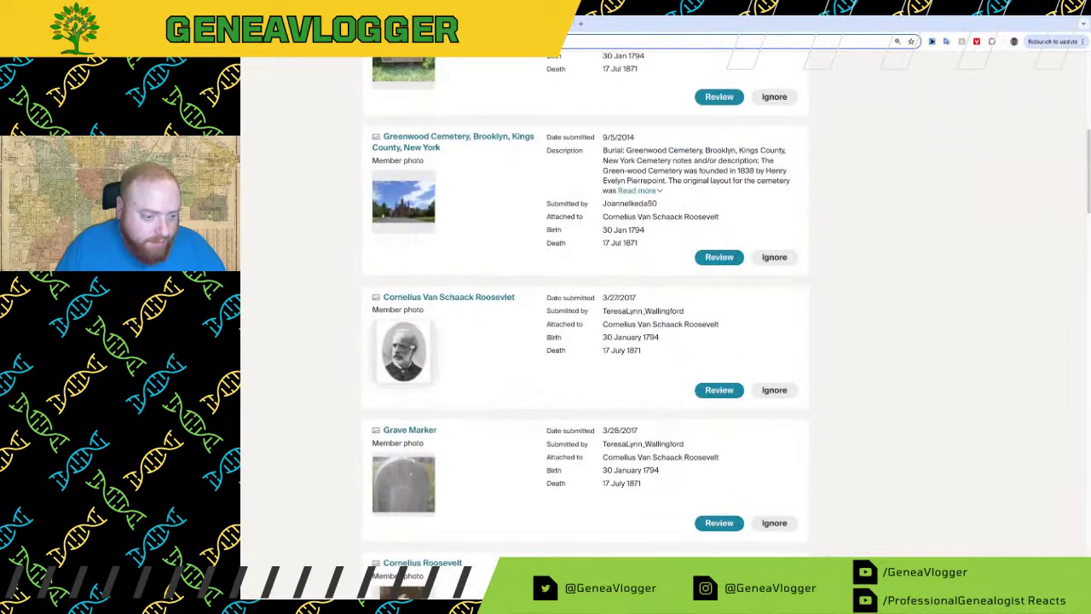
click(412, 345)
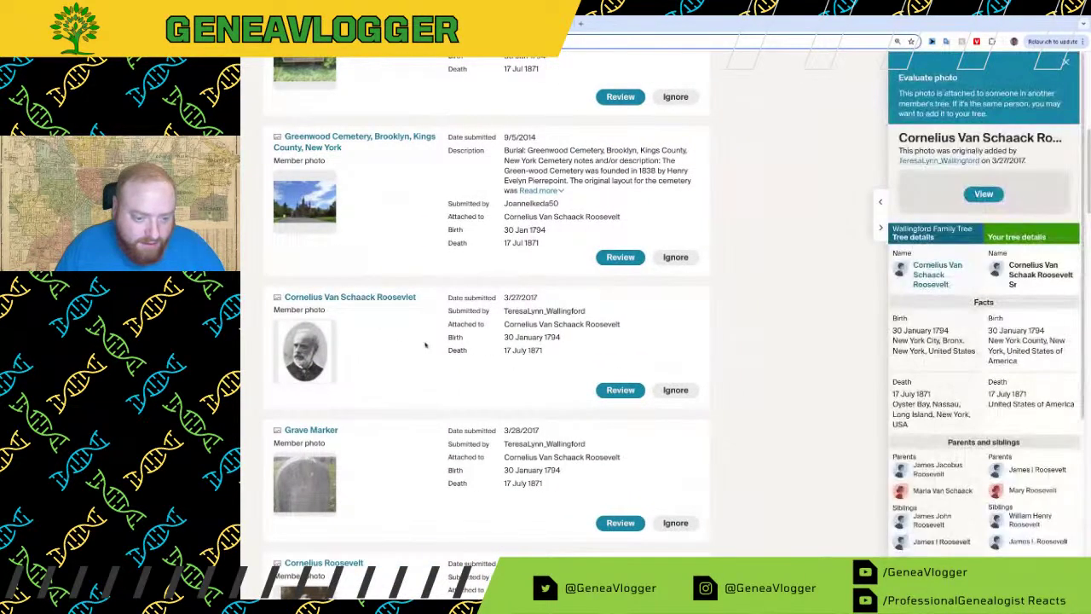
scroll(426, 355, down, 10)
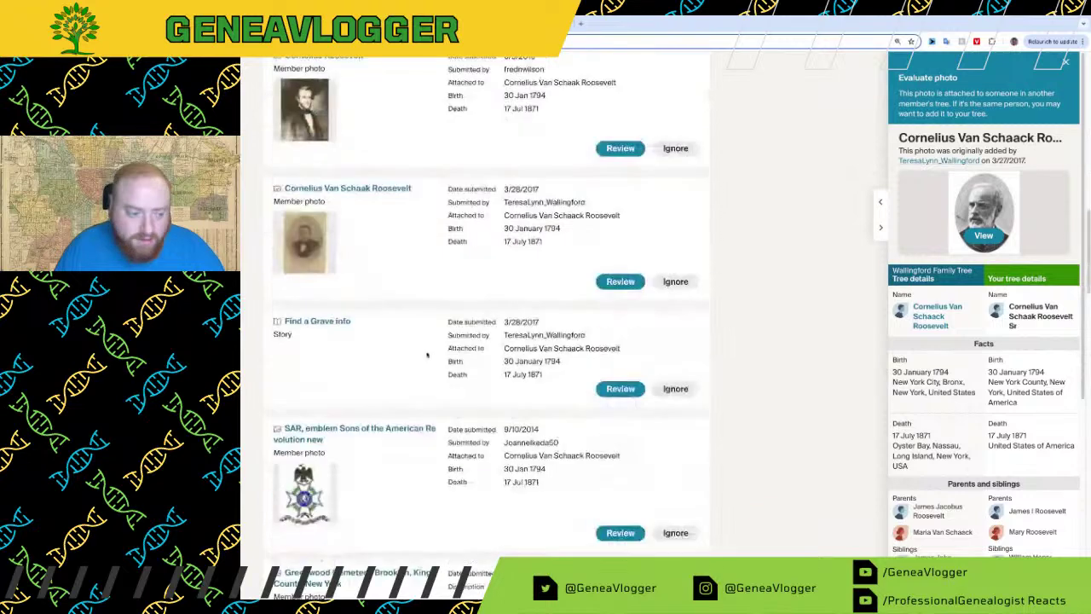
scroll(428, 352, down, 4)
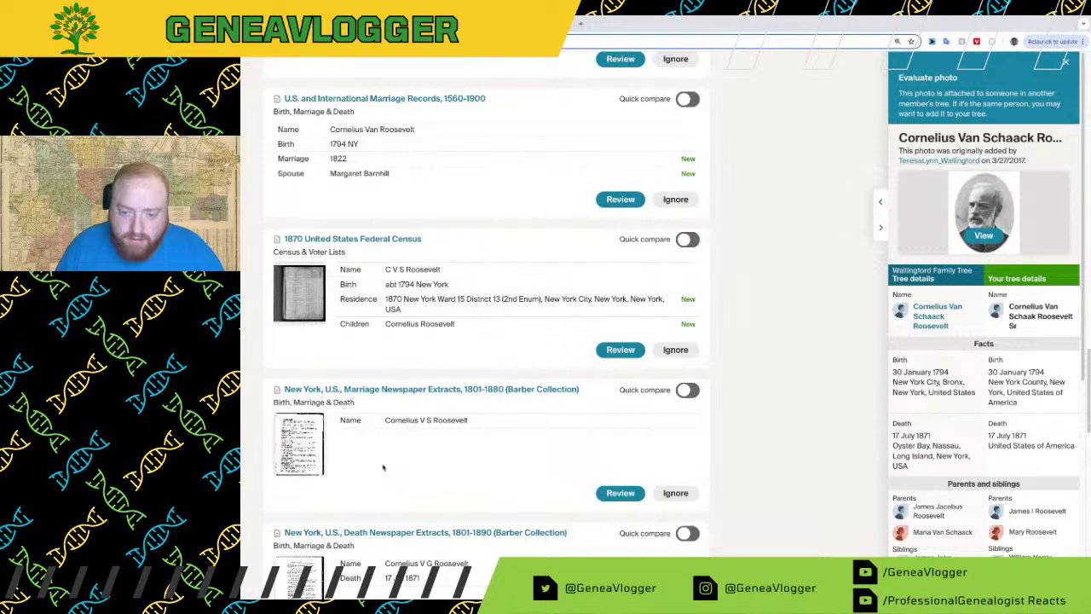
scroll(375, 467, down, 7)
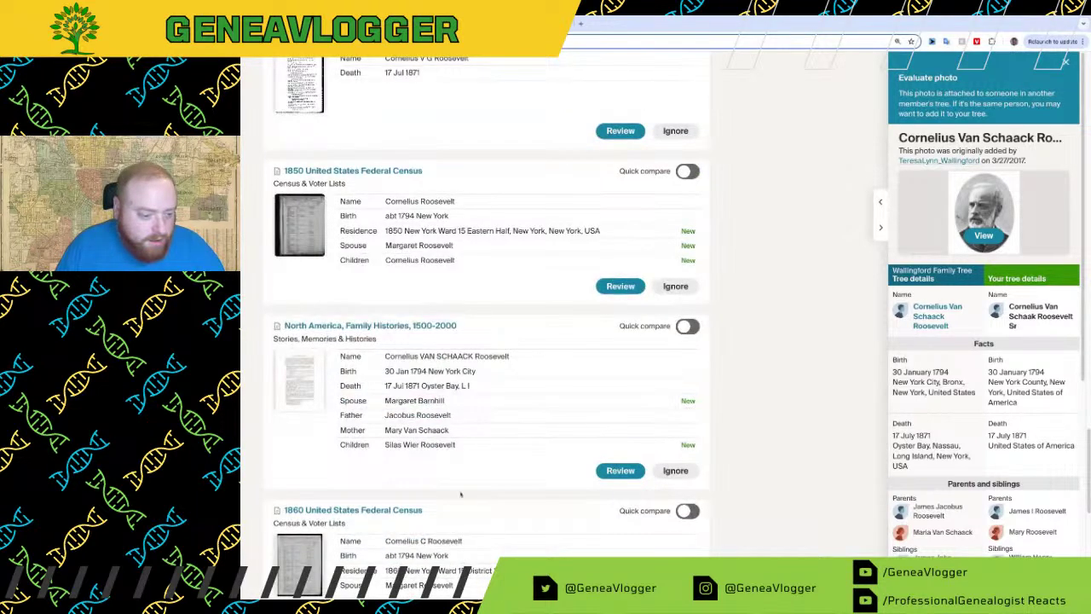
Step: Review the North America, Family Histories, 1500-2000 hint for Cornelius Van Schaak Roosevelt Sr and include parents Jacobus Roosevelt and Mary Van Schaack
click(621, 470)
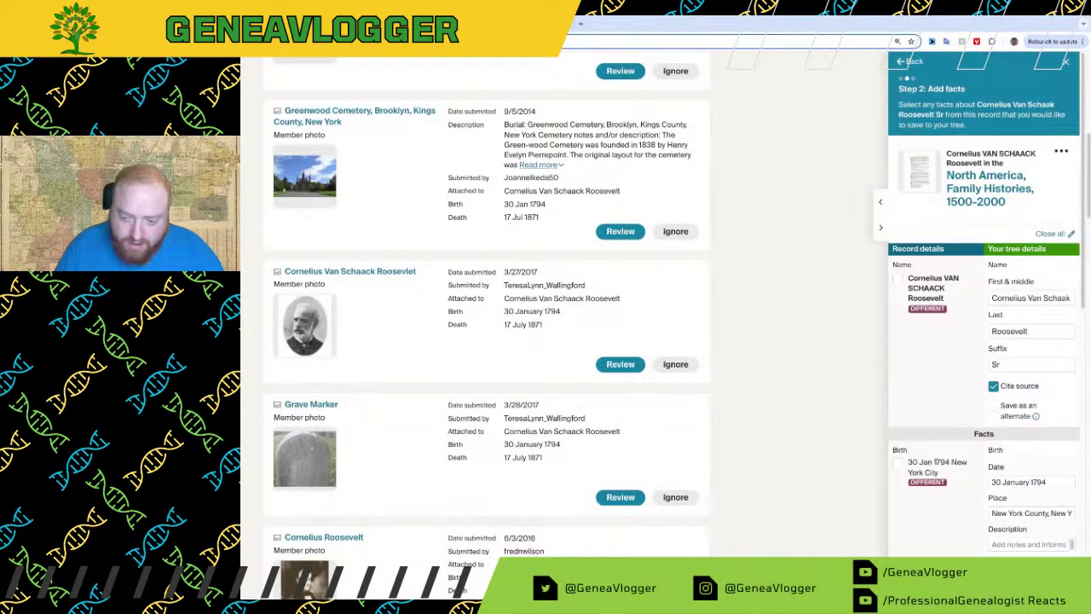
scroll(931, 450, down, 8)
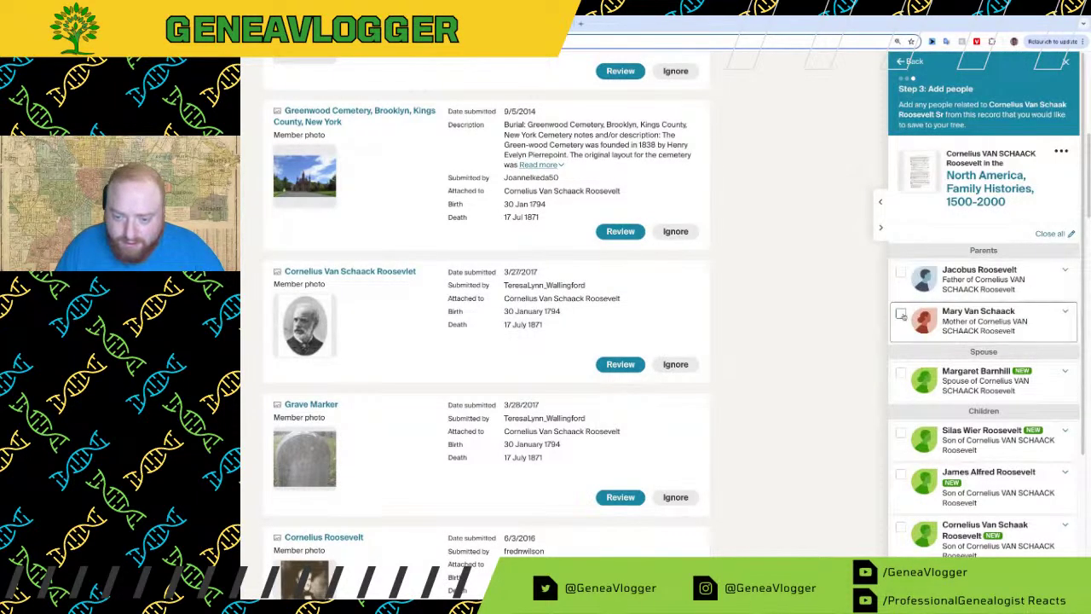
click(902, 275)
scroll(936, 398, down, 10)
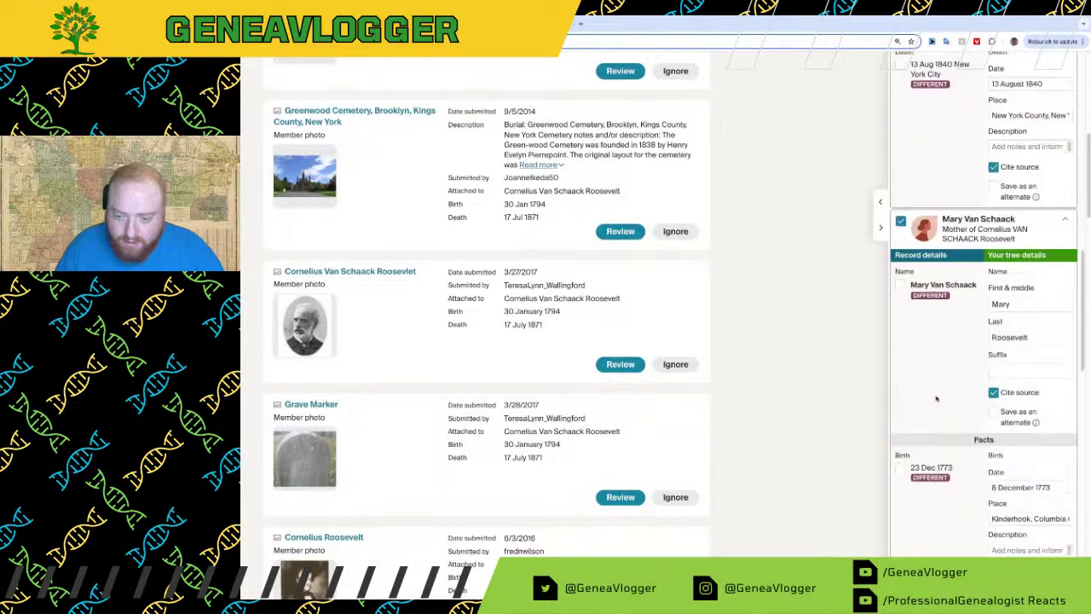
scroll(936, 398, down, 8)
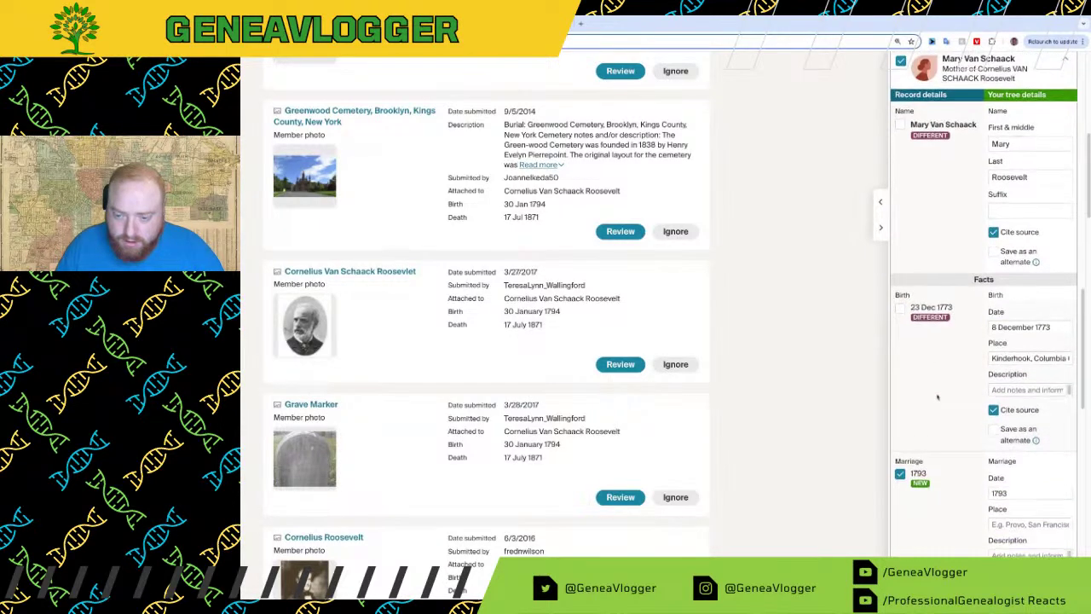
scroll(937, 397, down, 4)
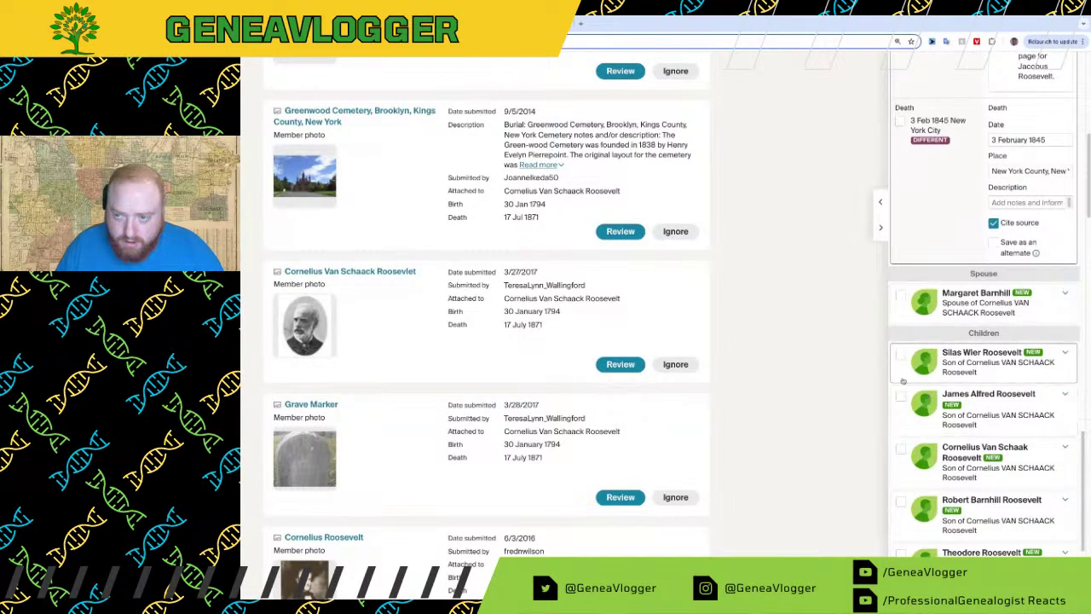
Step: Include spouse Margaret Barnhill and sons Silas Wier, James Alfred, Cornelius Van Schaak, Robert Barnhill, Theodore and William Wier Roosevelt, and save the record
click(900, 295)
scroll(485, 341, down, 10)
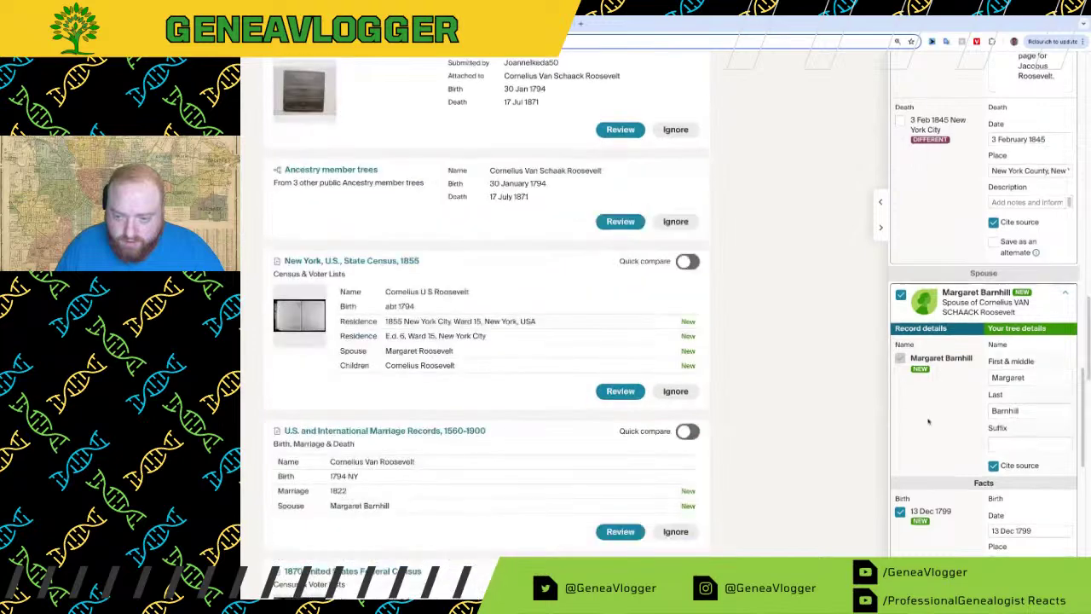
scroll(997, 417, down, 4)
click(901, 531)
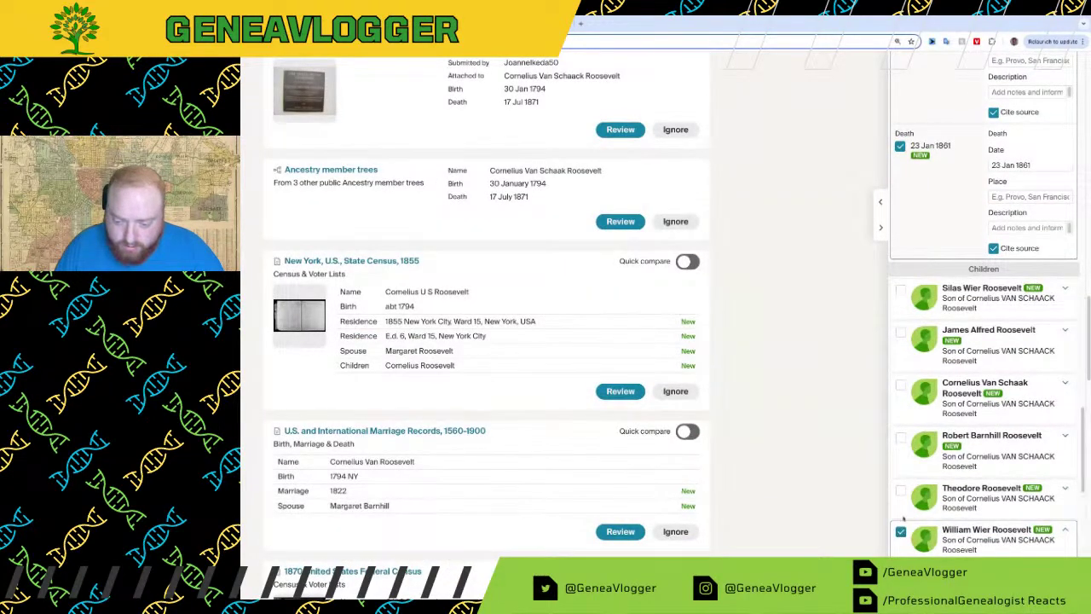
click(901, 499)
click(901, 437)
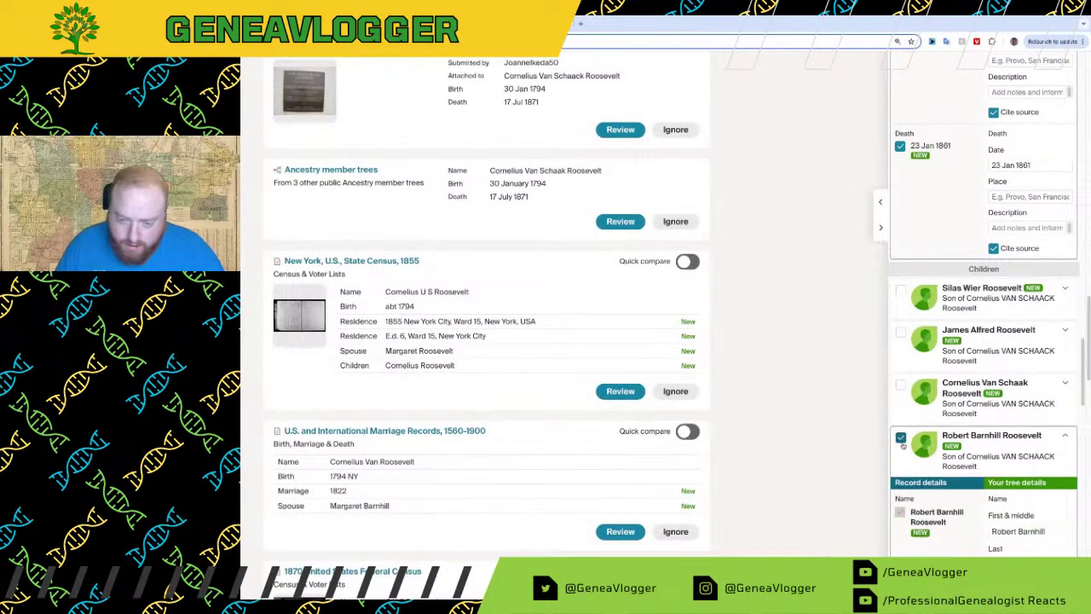
click(900, 385)
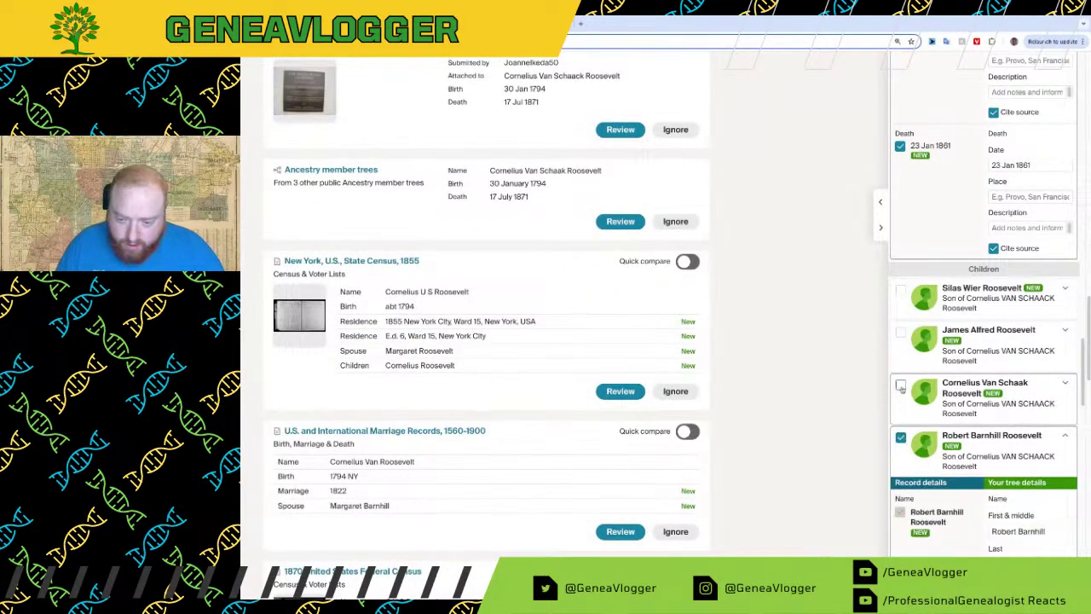
click(901, 332)
click(901, 292)
scroll(933, 457, down, 4)
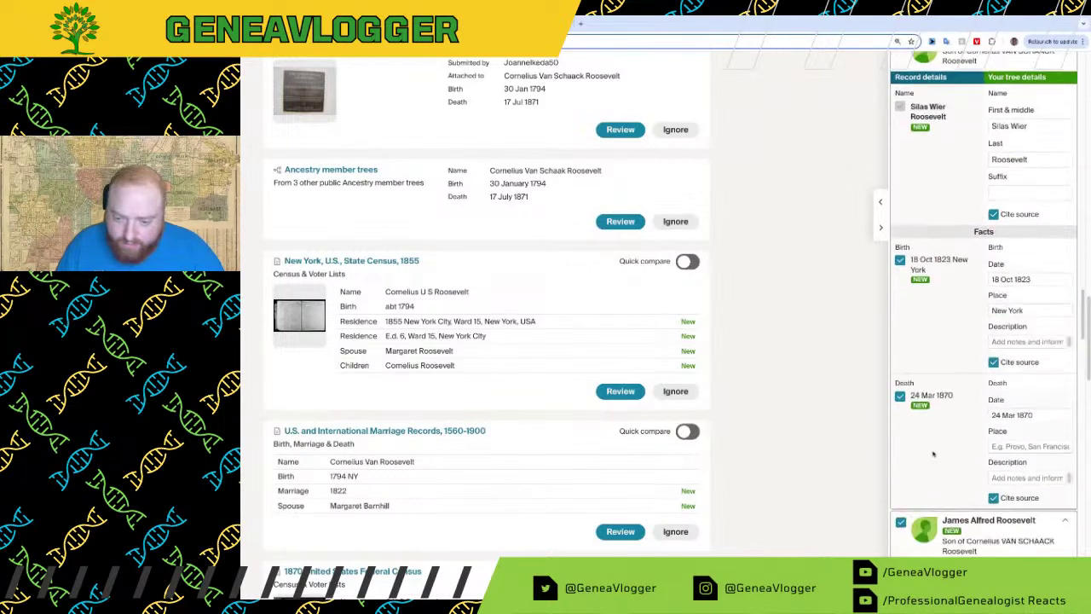
scroll(932, 459, down, 10)
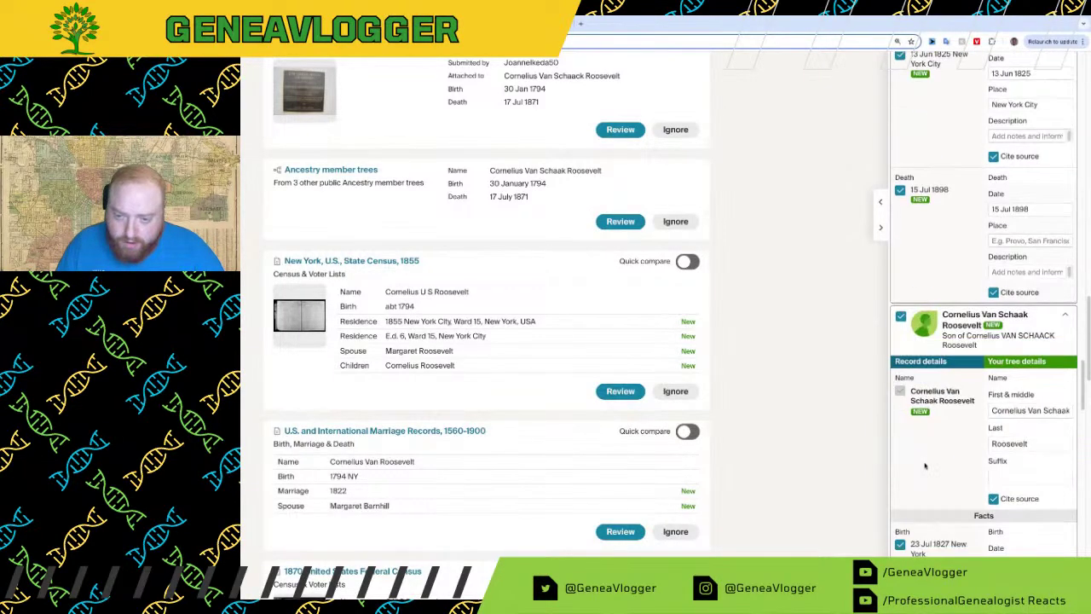
scroll(927, 464, down, 10)
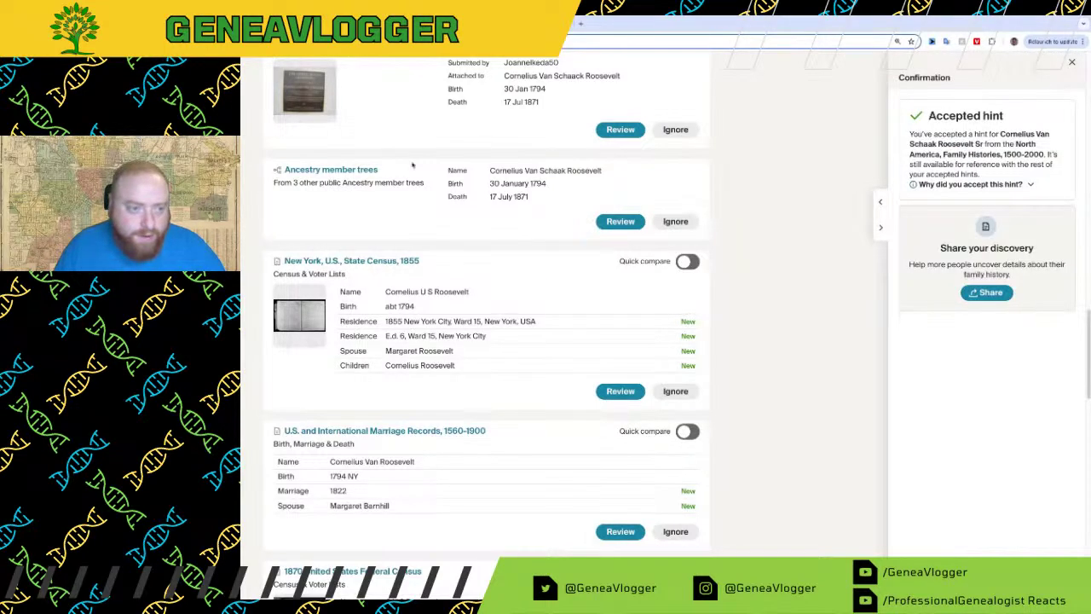
Step: Return to Cornelius Van Schaak Roosevelt Sr's facts, close the hint confirmation and open son Theodore Roosevelt (1831-1878)
scroll(801, 292, down, 3)
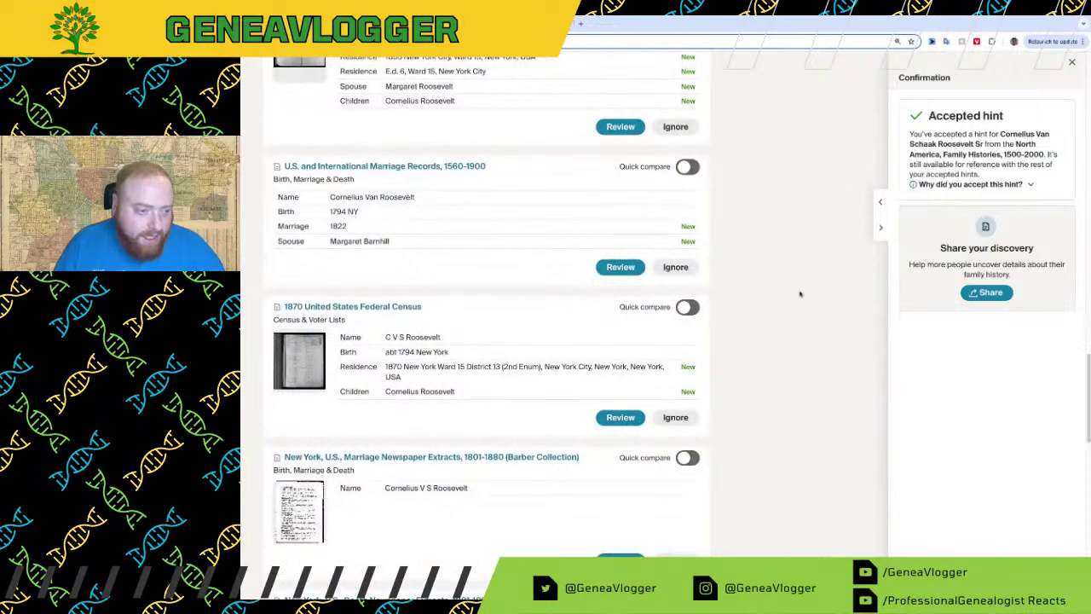
scroll(801, 292, up, 1)
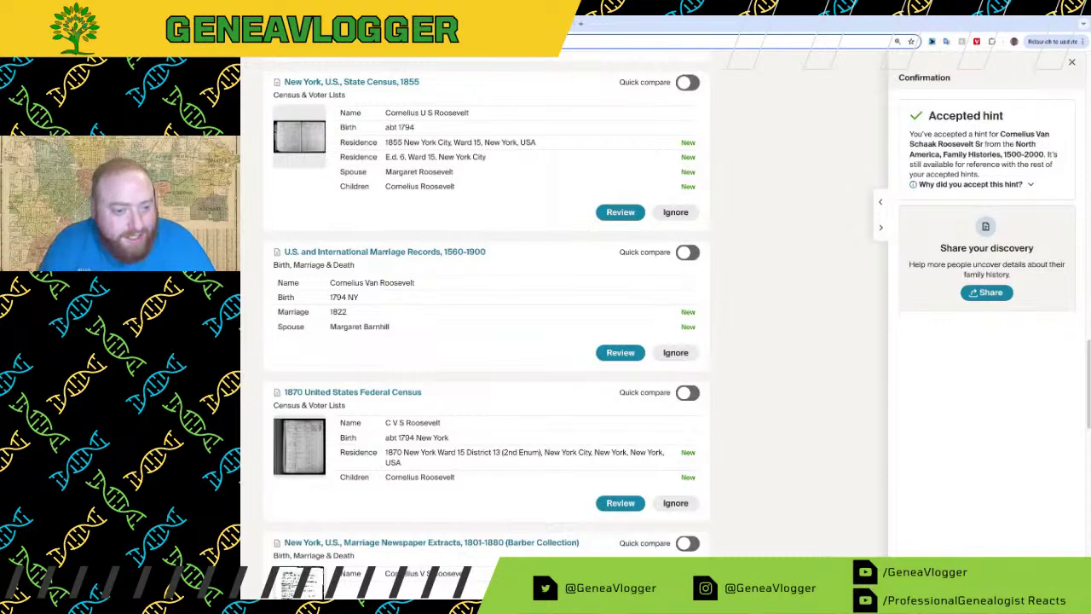
scroll(814, 266, up, 10)
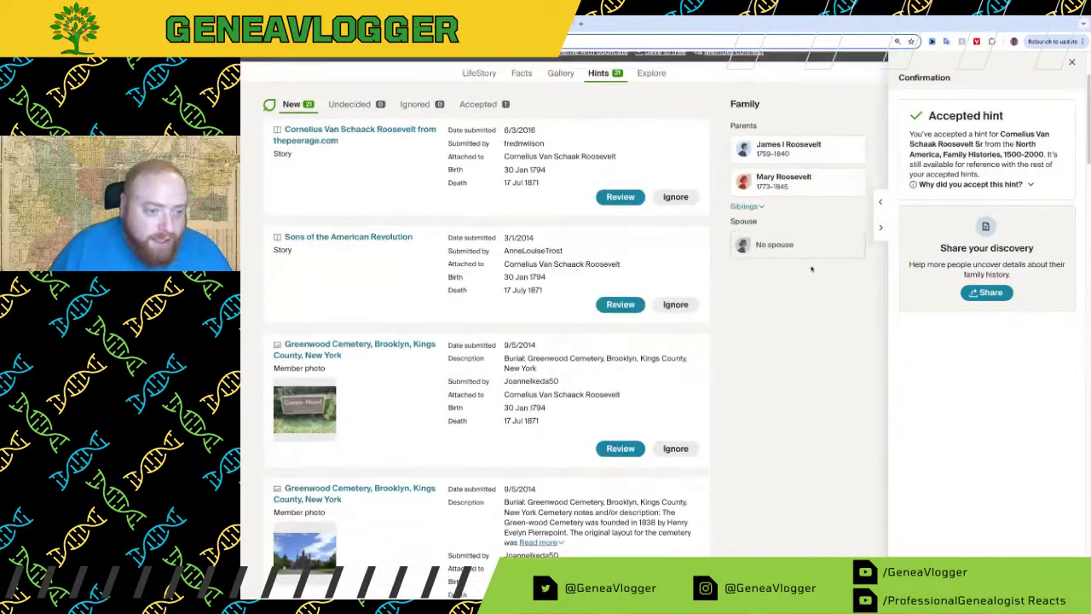
scroll(811, 268, up, 2)
click(518, 206)
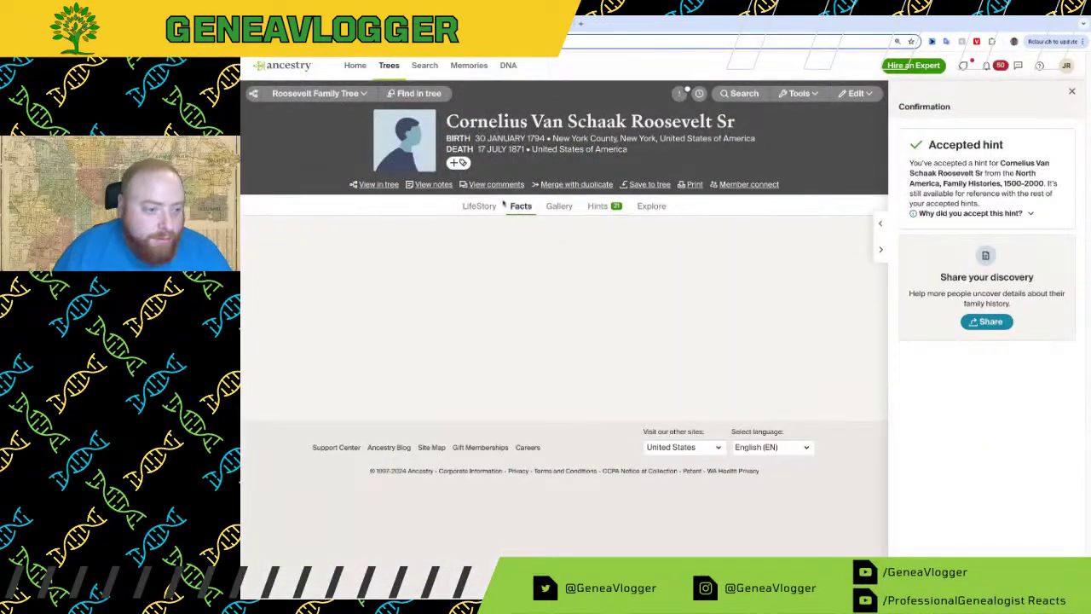
click(1071, 90)
scroll(651, 357, down, 2)
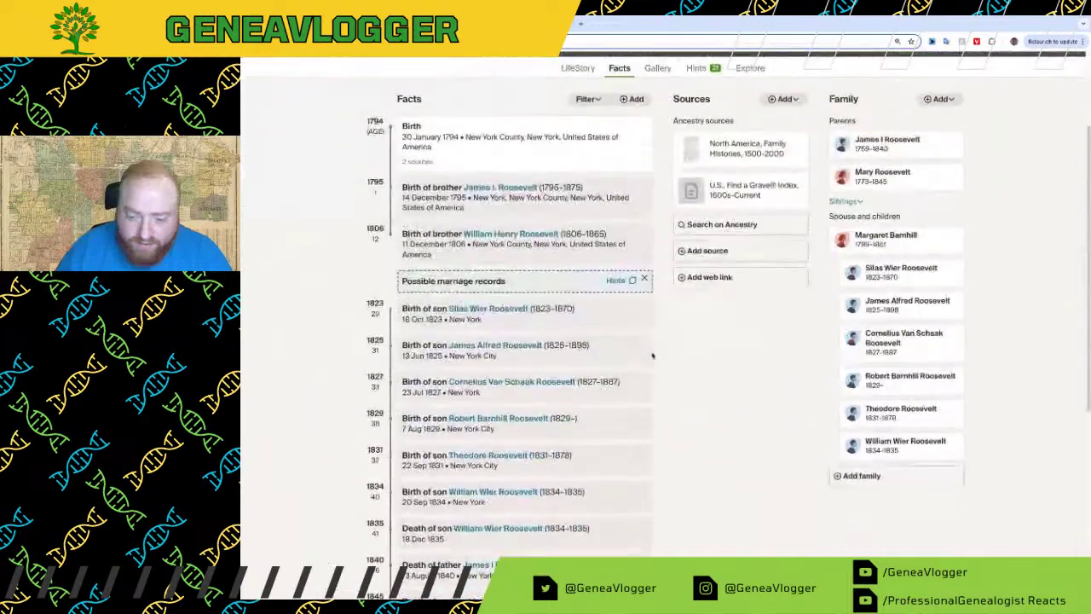
click(886, 409)
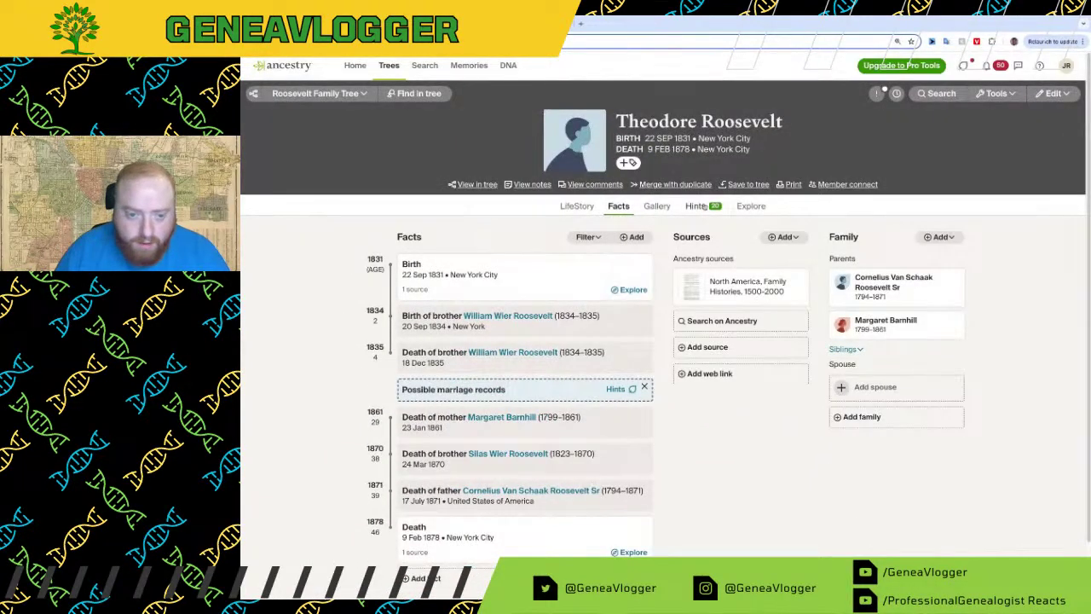
Step: Look through Theodore Roosevelt's (1831-1878) hints and view the RooseveltTheodoreBorn1831 member photo at full size, then close the photo
click(704, 207)
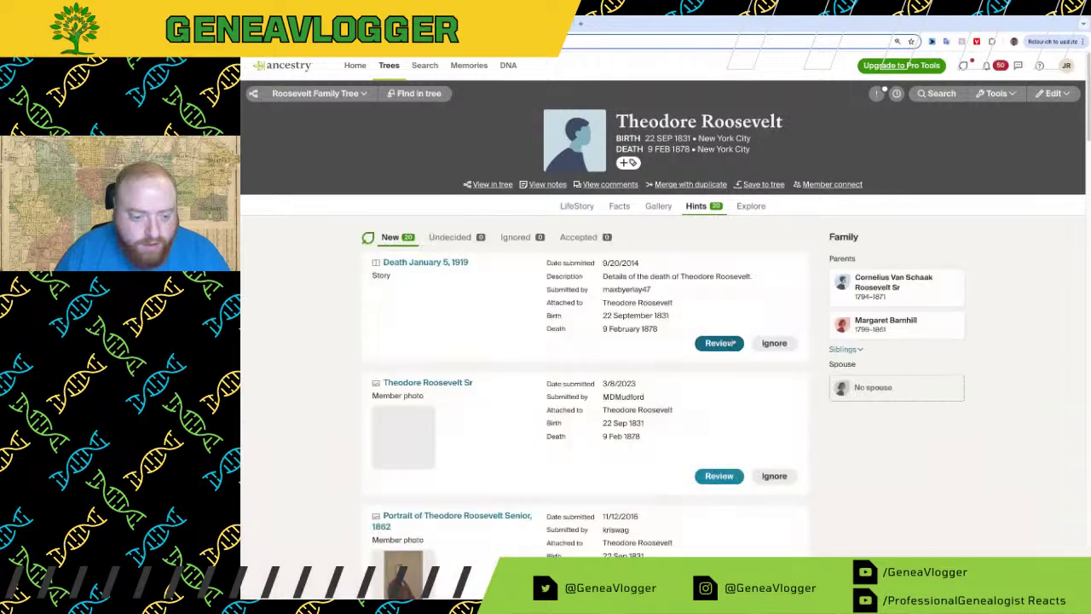
scroll(682, 375, down, 3)
scroll(682, 375, down, 5)
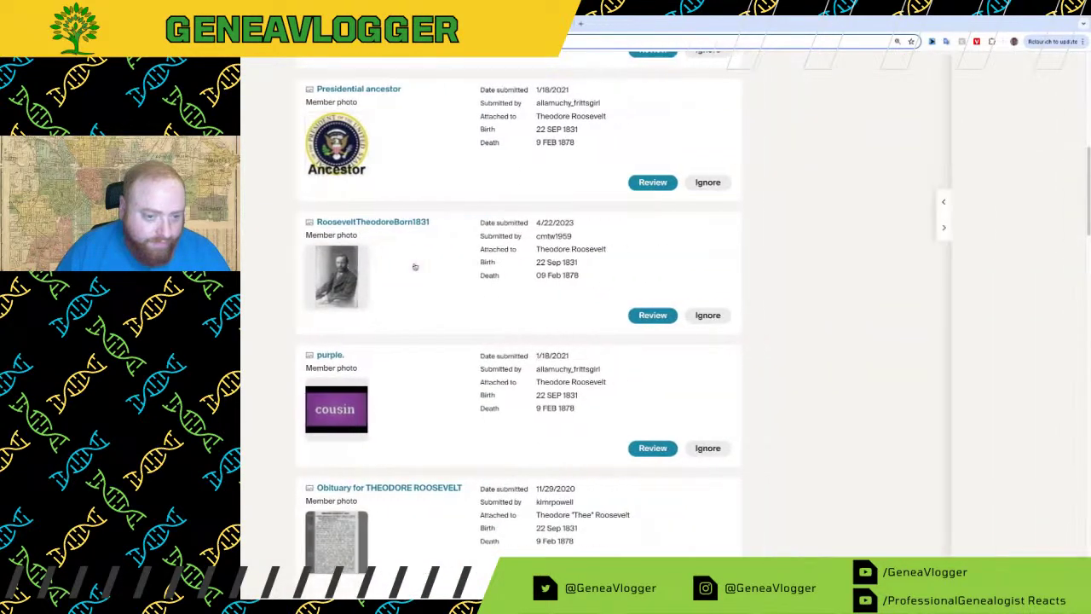
click(414, 268)
click(976, 252)
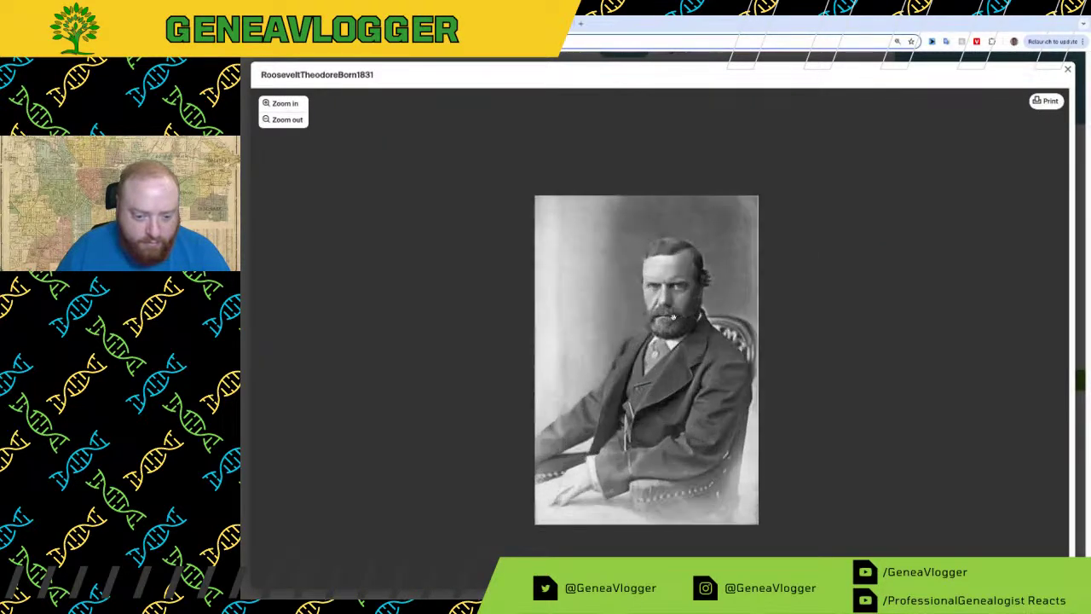
click(1067, 68)
Step: Review the U.S., Find a Grave Index, 1600s-Current hint for Theodore Roosevelt, accept the match and keep the Brooklyn burial fact selected
scroll(520, 403, down, 10)
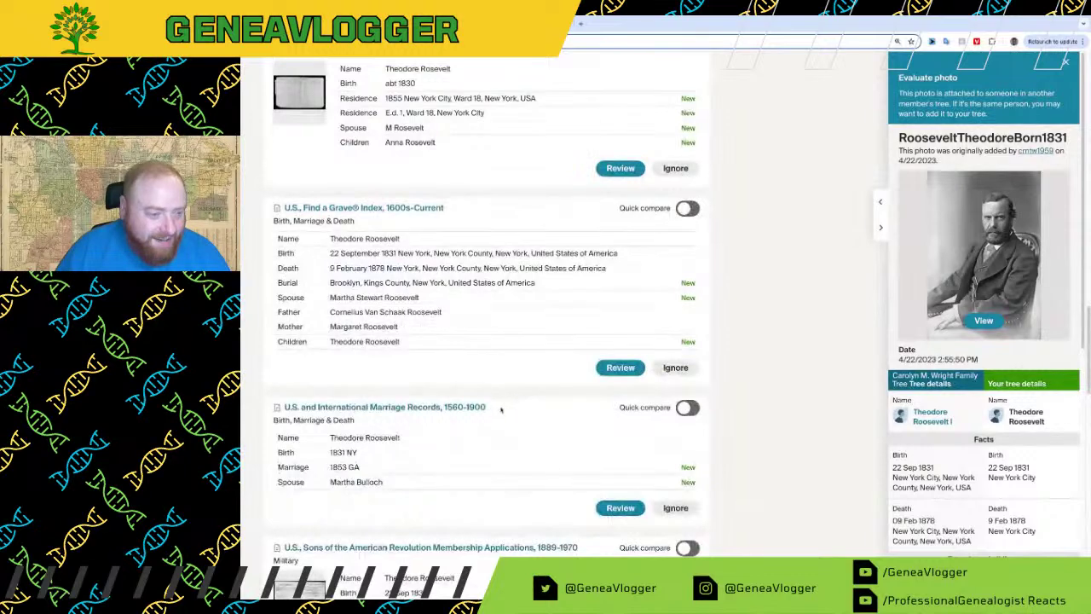
click(620, 367)
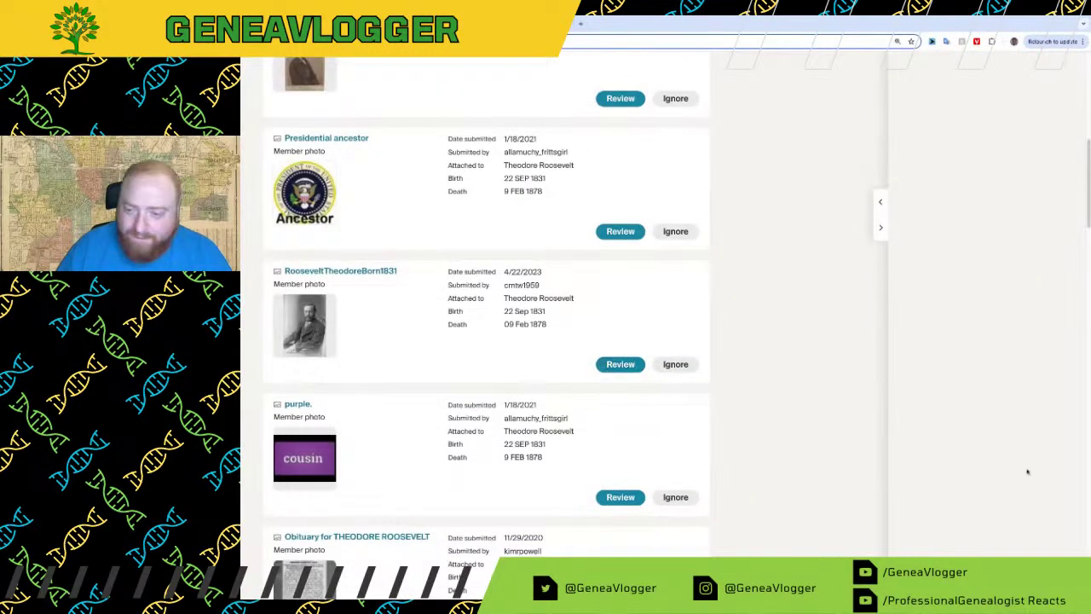
click(960, 550)
scroll(993, 409, down, 4)
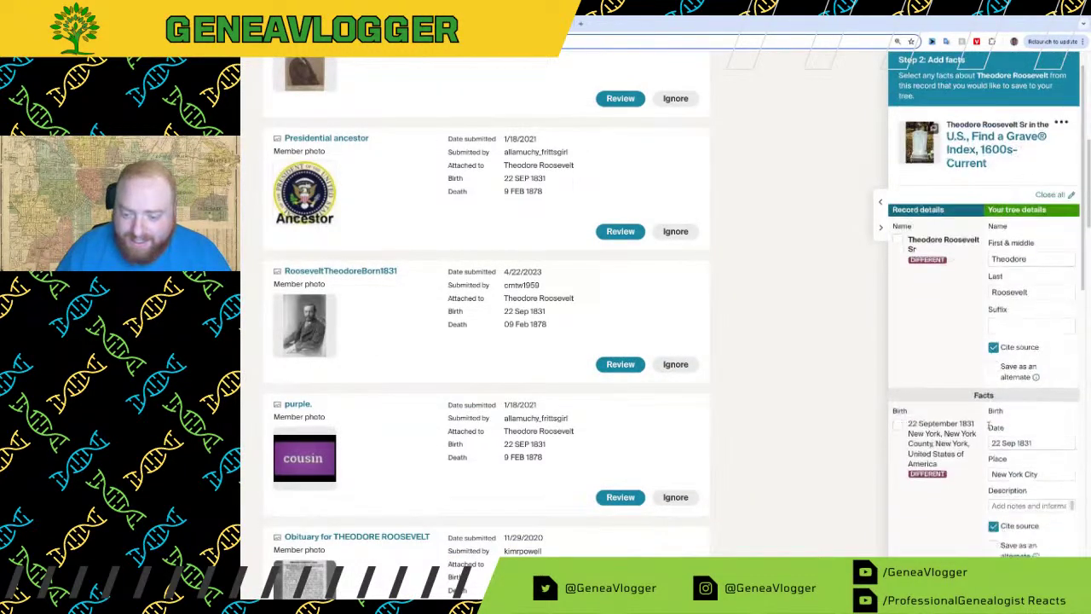
scroll(988, 431, down, 3)
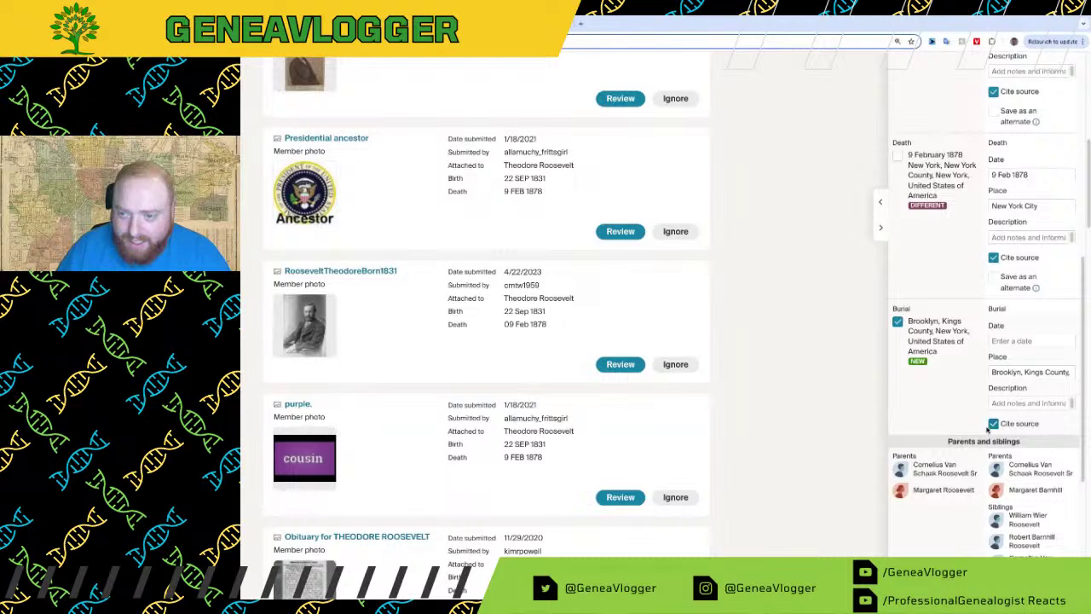
scroll(1046, 554, down, 2)
click(1045, 563)
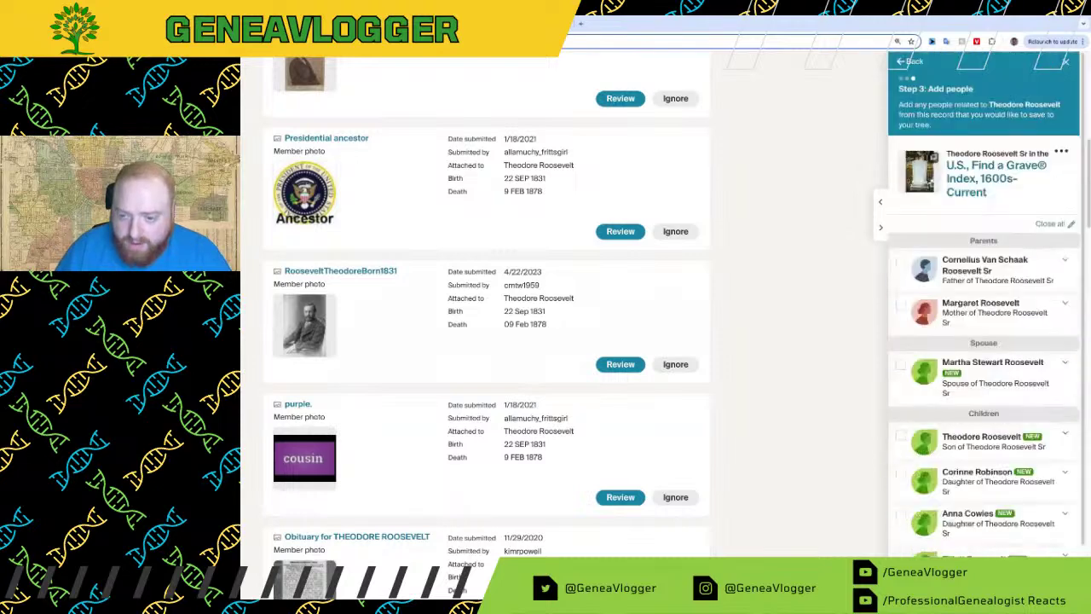
Step: Include parents Cornelius Van Schaak Roosevelt Sr and Margaret Roosevelt and spouse Martha Stewart Roosevelt from the Find a Grave record
click(901, 305)
click(901, 266)
scroll(974, 379, down, 14)
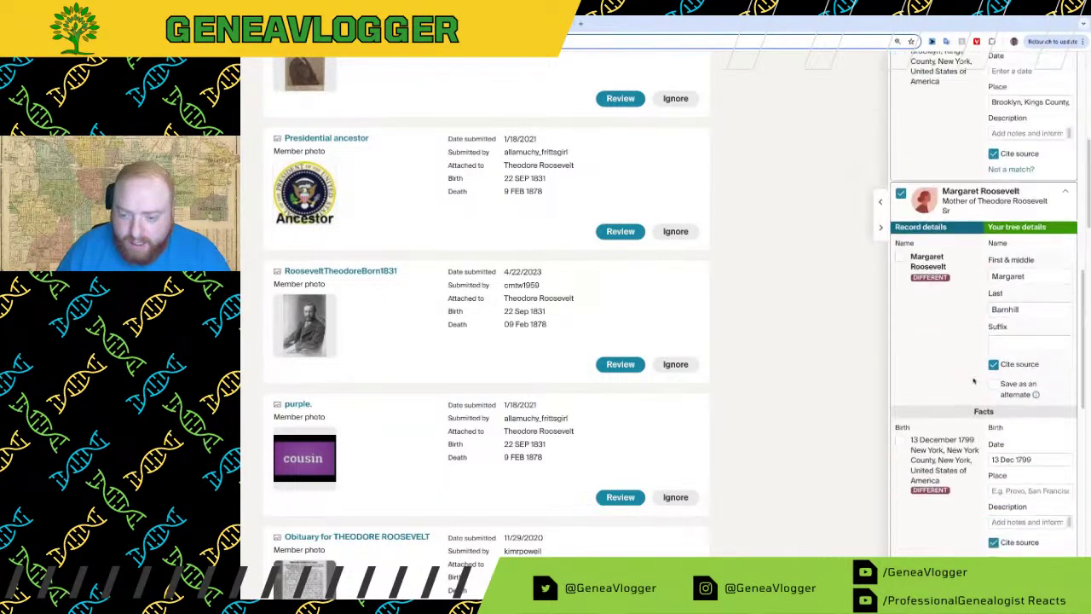
scroll(958, 364, up, 5)
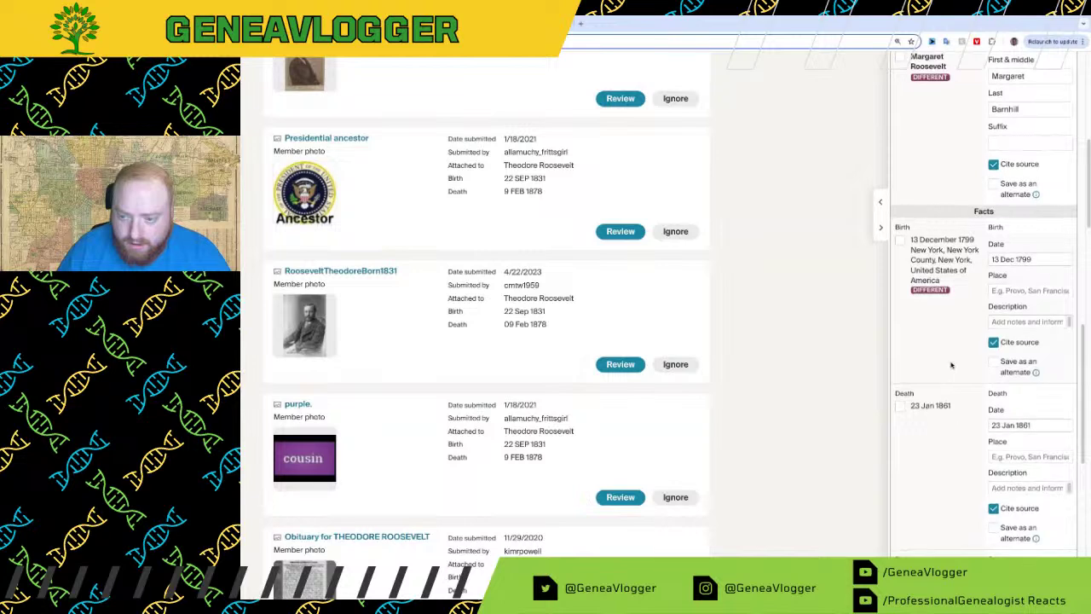
scroll(952, 364, down, 4)
click(900, 341)
click(905, 361)
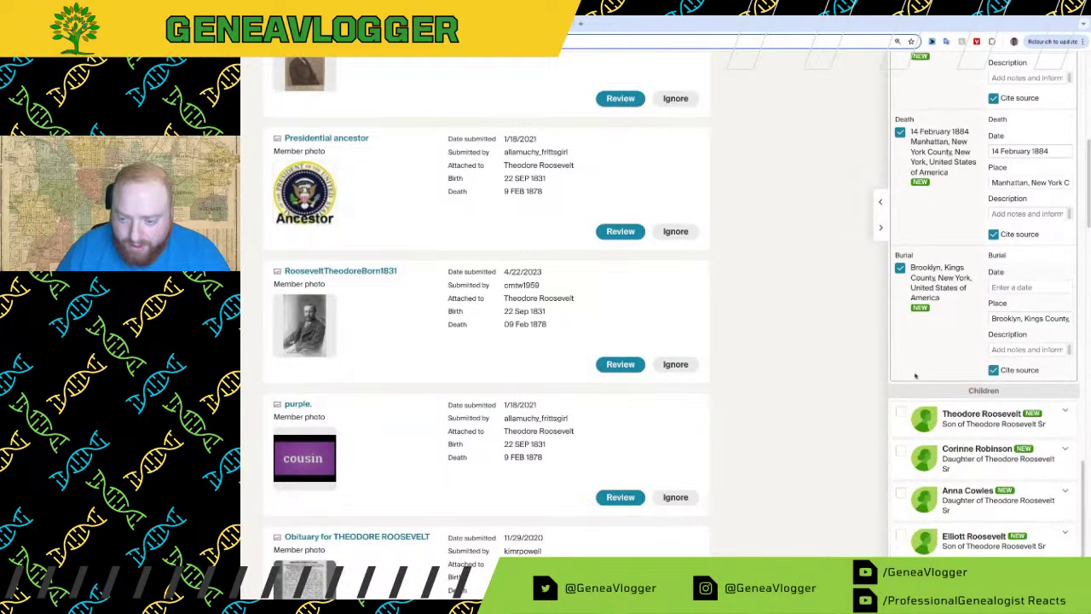
Step: Include children Elliott Roosevelt, Anna Cowles, Corinne Robinson and Theodore Roosevelt, save the record and return to the father's facts
click(901, 535)
click(901, 494)
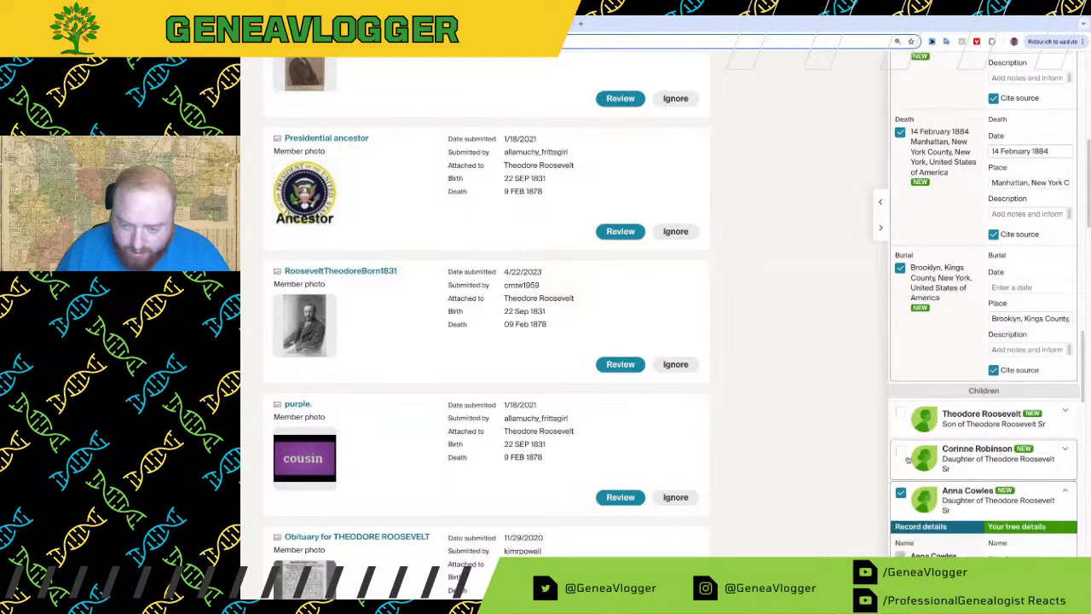
click(901, 451)
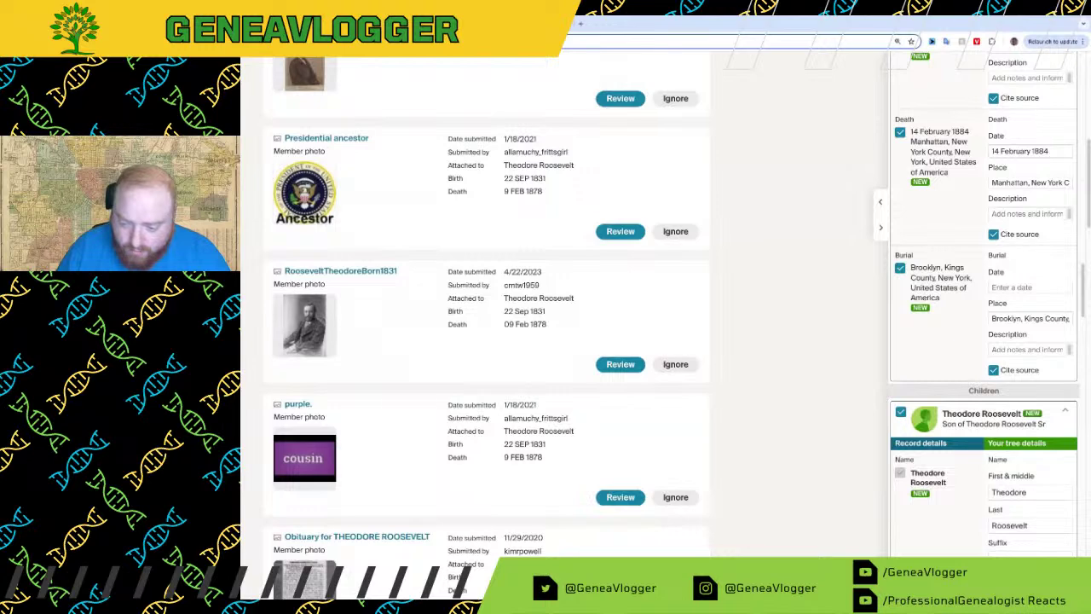
scroll(789, 390, up, 10)
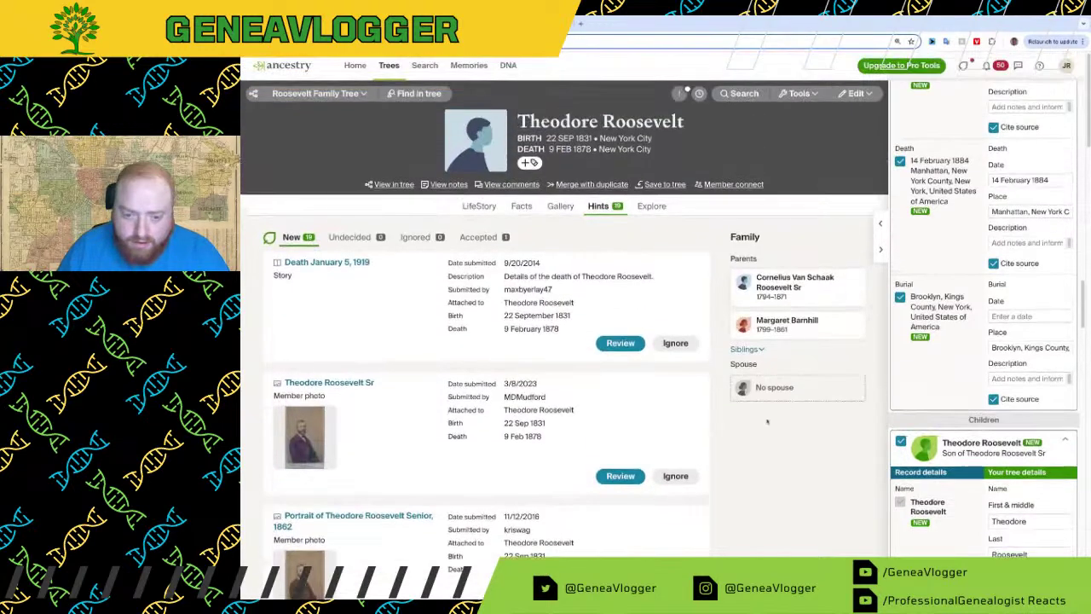
click(522, 207)
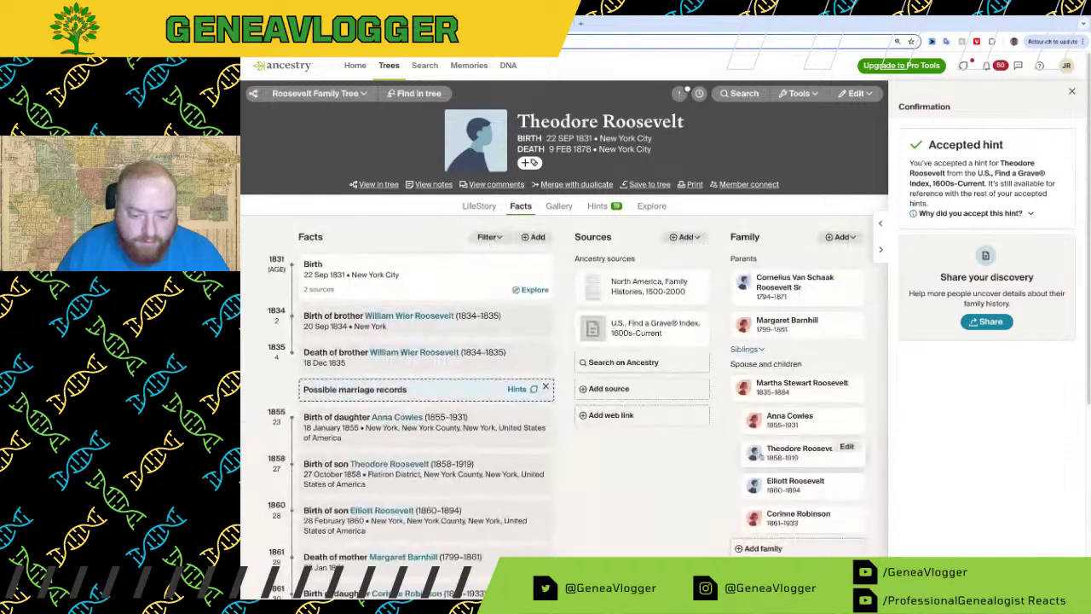
Step: Open son Theodore Roosevelt (1858-1919) and accept a member photo from his hints as his profile picture
click(786, 456)
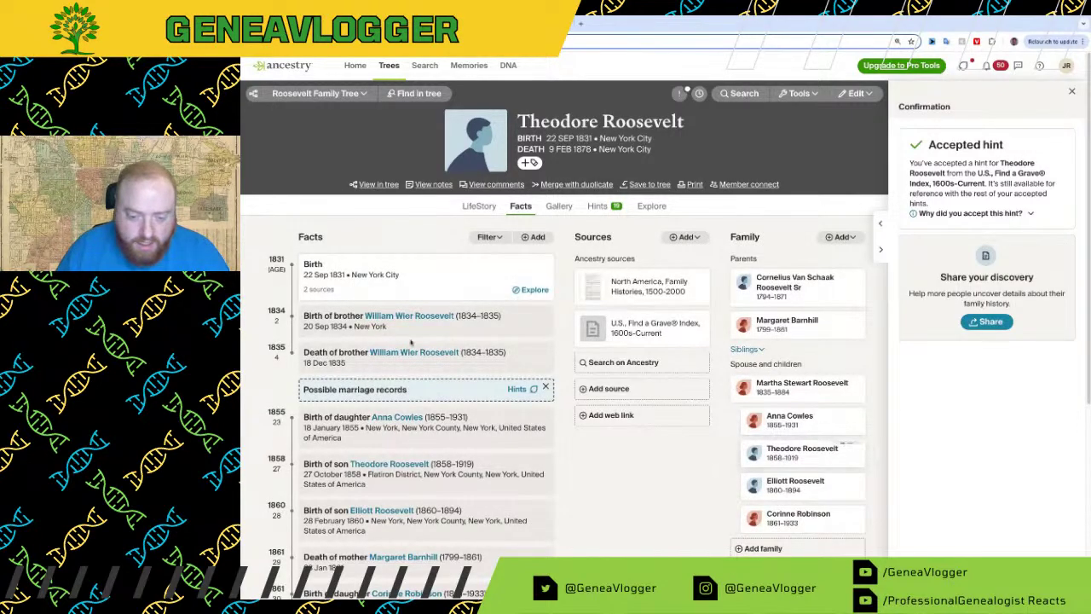
click(703, 206)
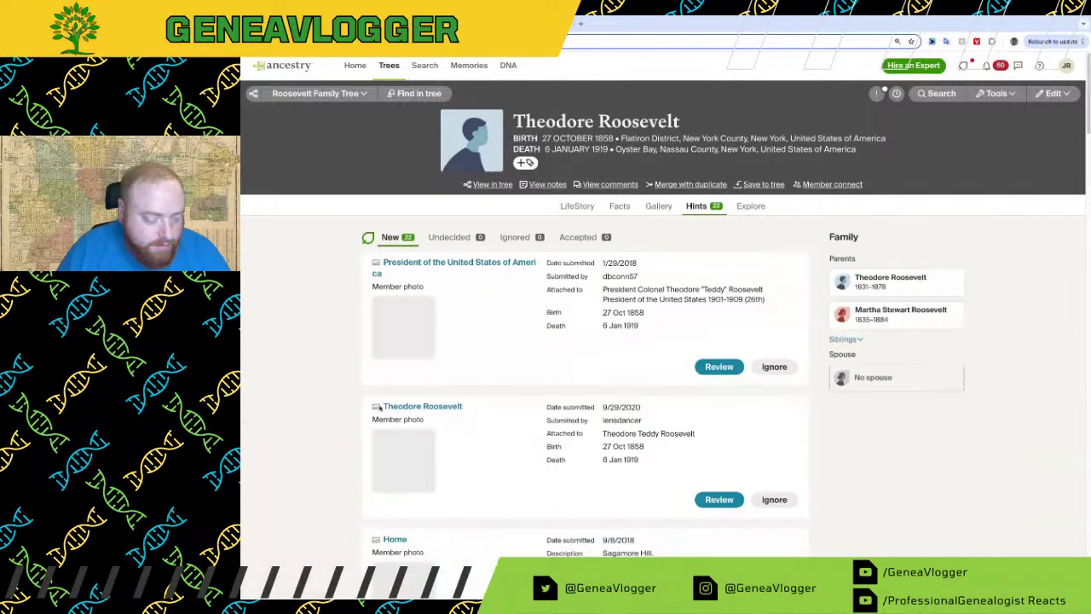
scroll(543, 469, down, 6)
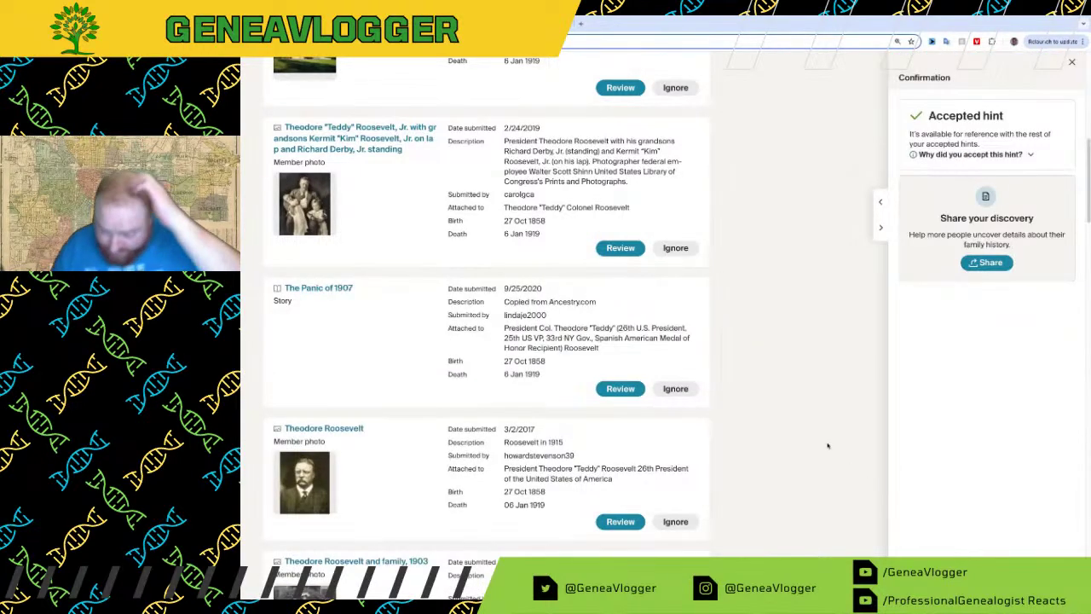
Step: Open the Roosevelt Family Tree view and expand the collapsed branch through Cornelius V Roosevelt down to Theodore's children
scroll(822, 448, up, 8)
click(316, 92)
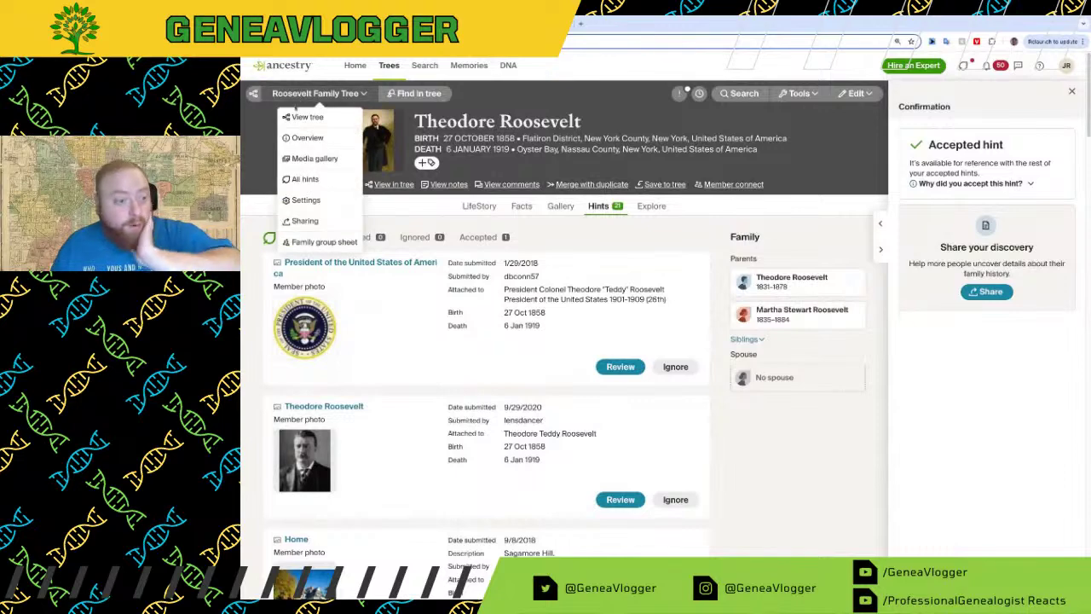
click(305, 117)
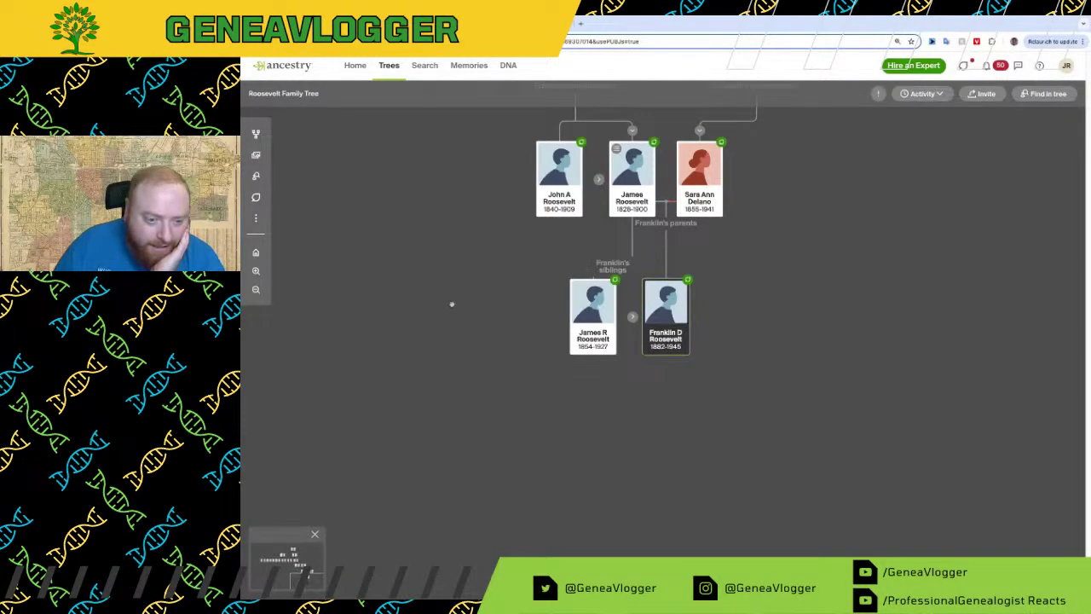
drag(451, 304, 568, 506)
scroll(566, 491, down, 5)
scroll(511, 435, up, 3)
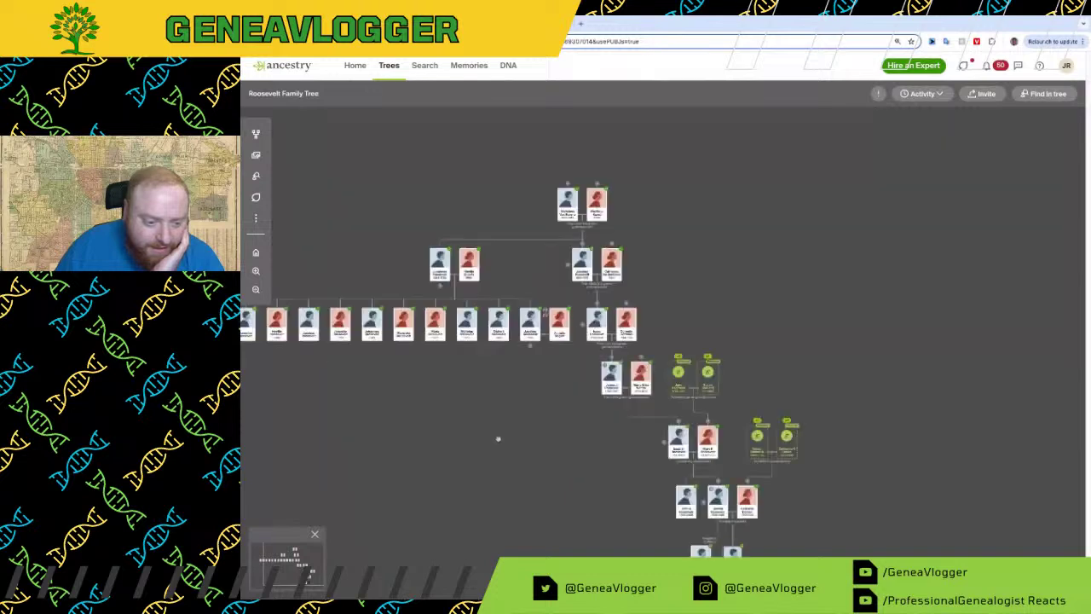
click(529, 346)
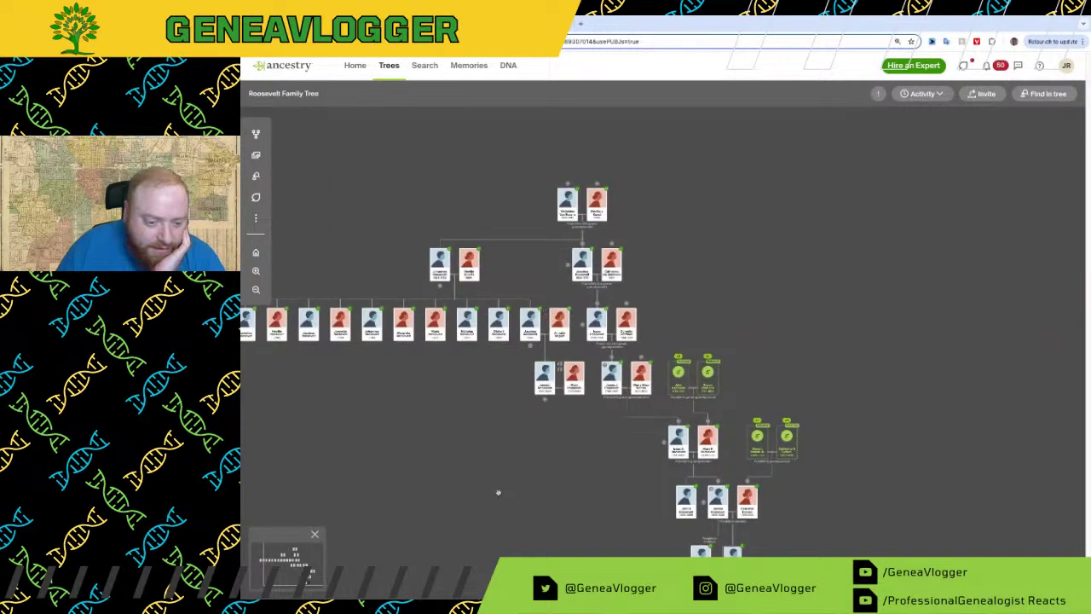
click(545, 401)
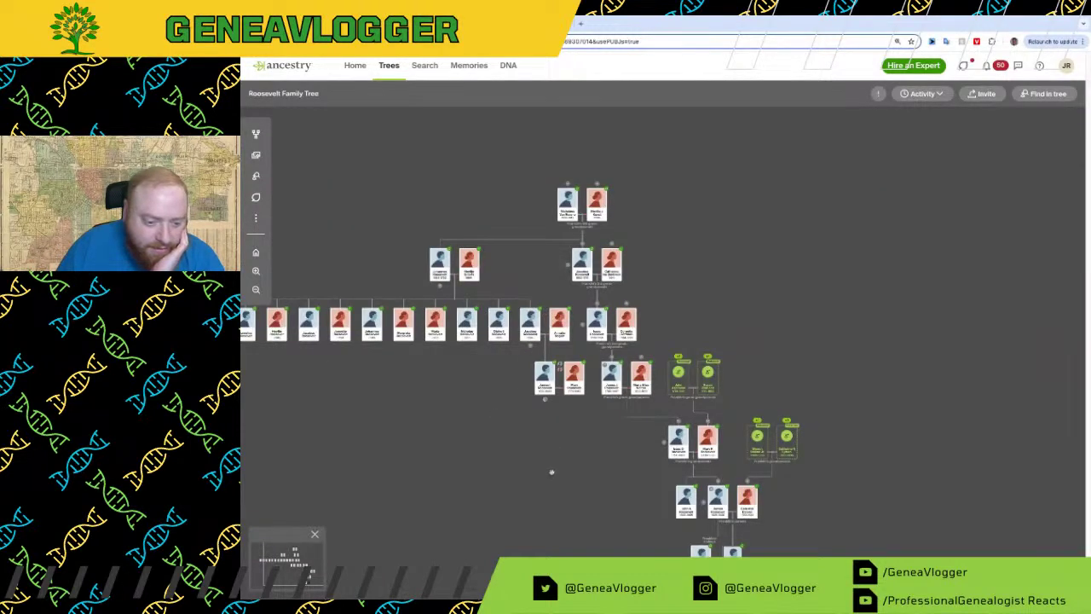
click(534, 468)
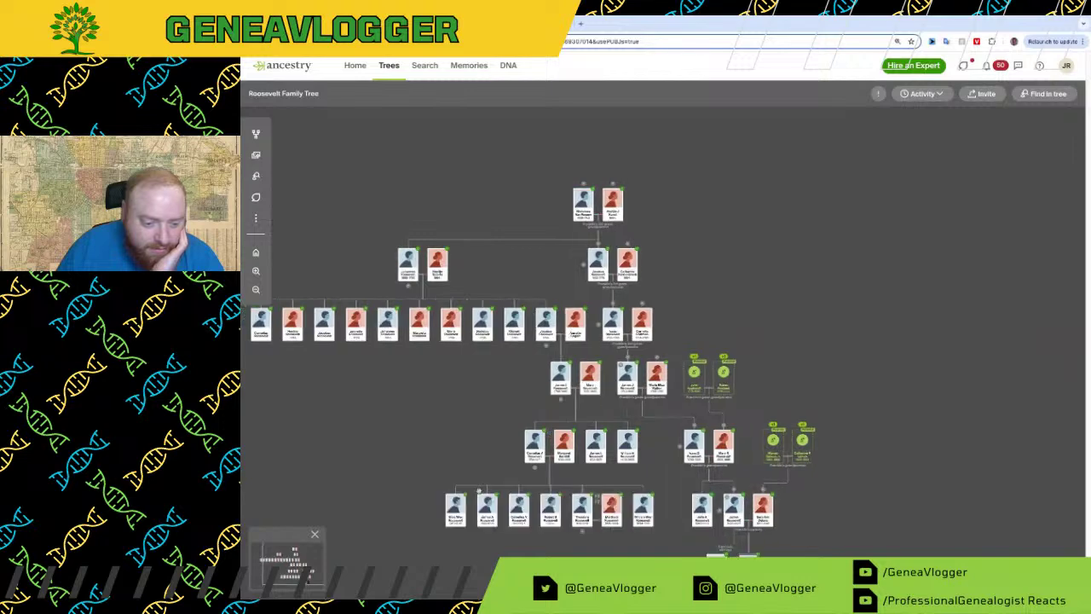
click(549, 376)
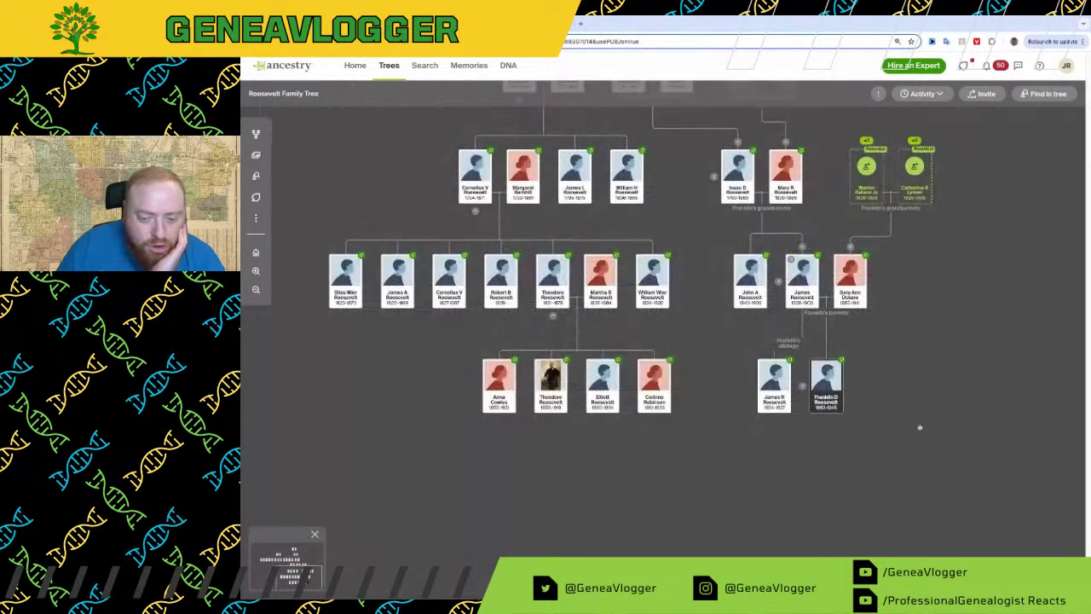
Step: Open Franklin Delano Roosevelt's hints from the tree and look through his marriage certificate, portrait and obituary photo hints
click(823, 384)
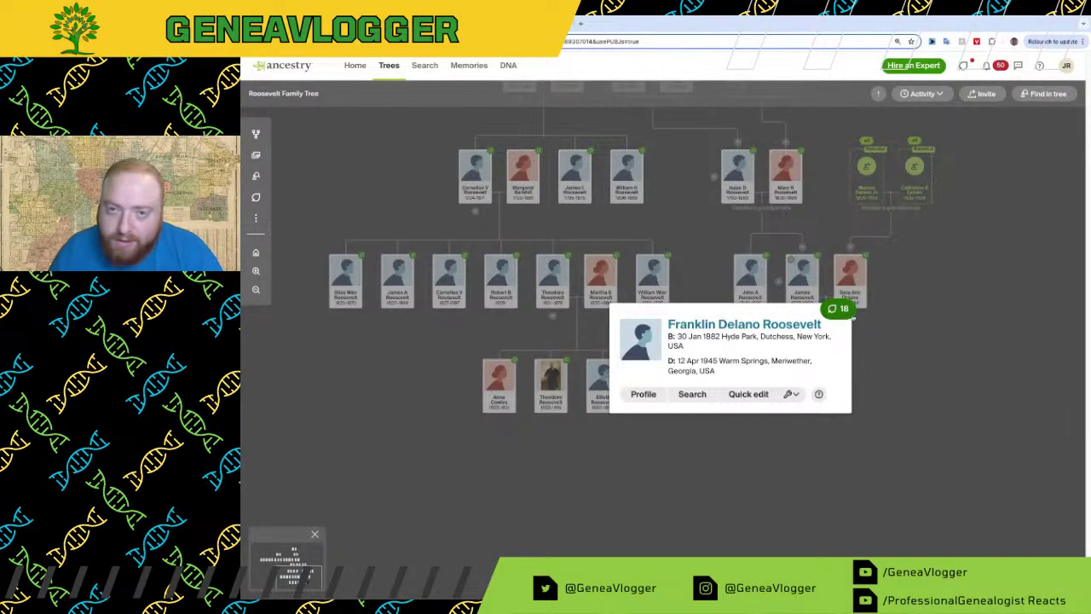
click(852, 315)
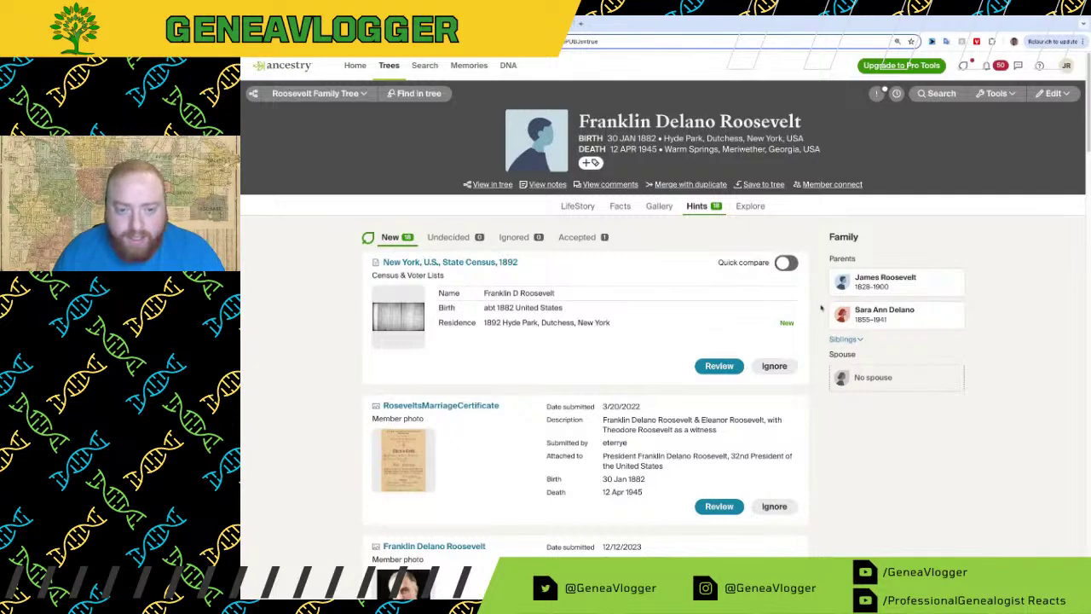
scroll(823, 341, down, 3)
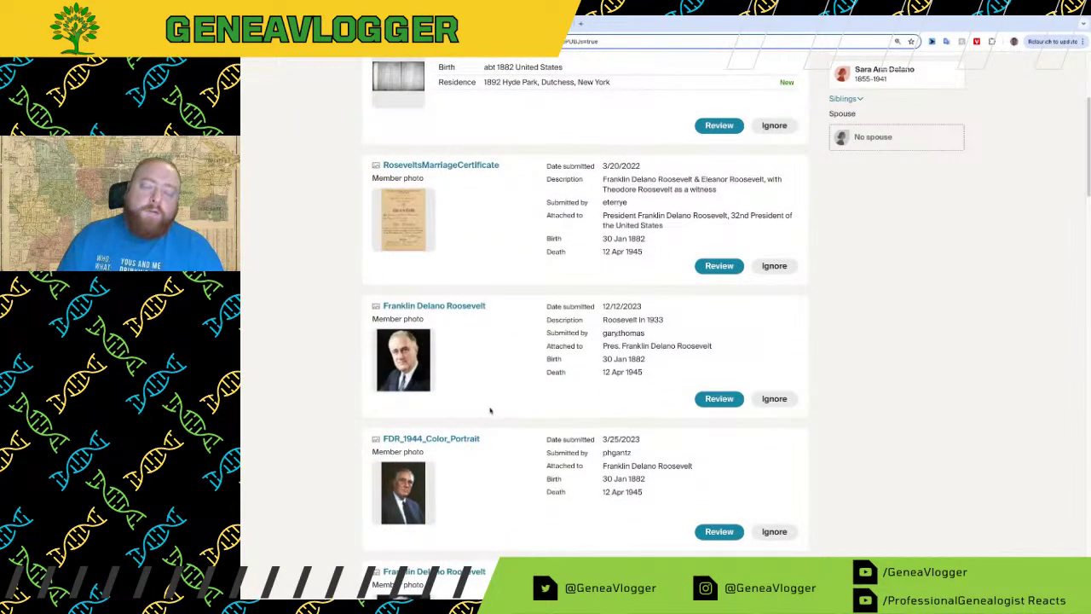
scroll(501, 400, down, 1)
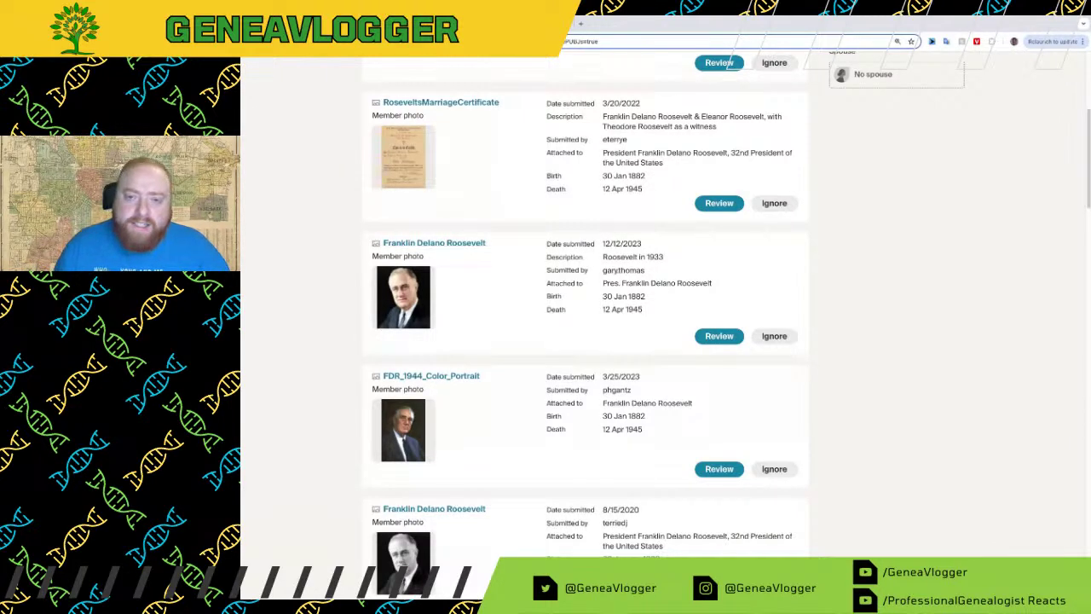
scroll(399, 355, down, 3)
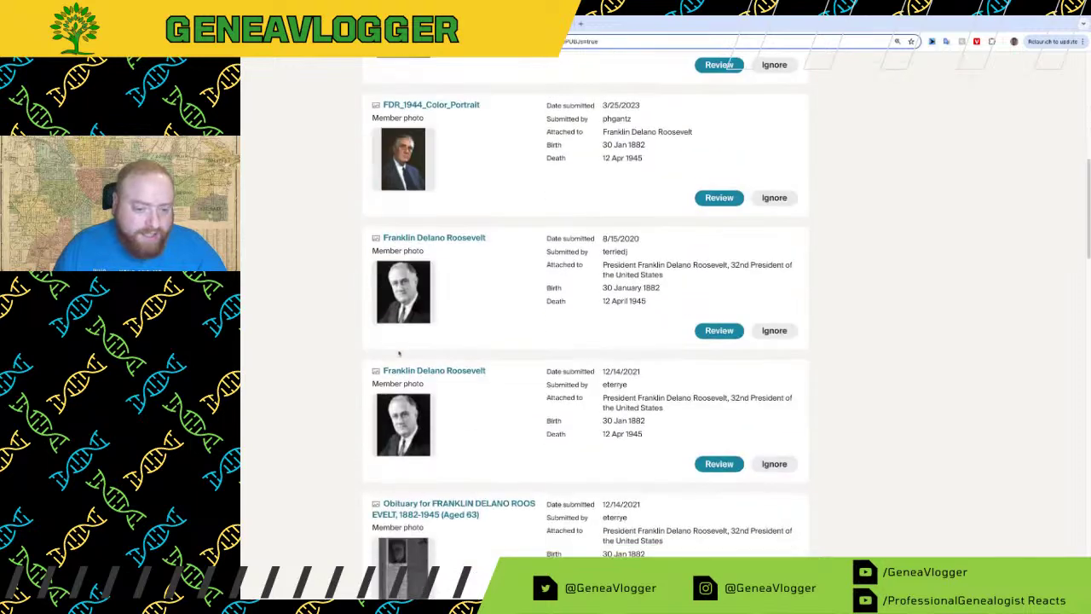
scroll(398, 356, up, 1)
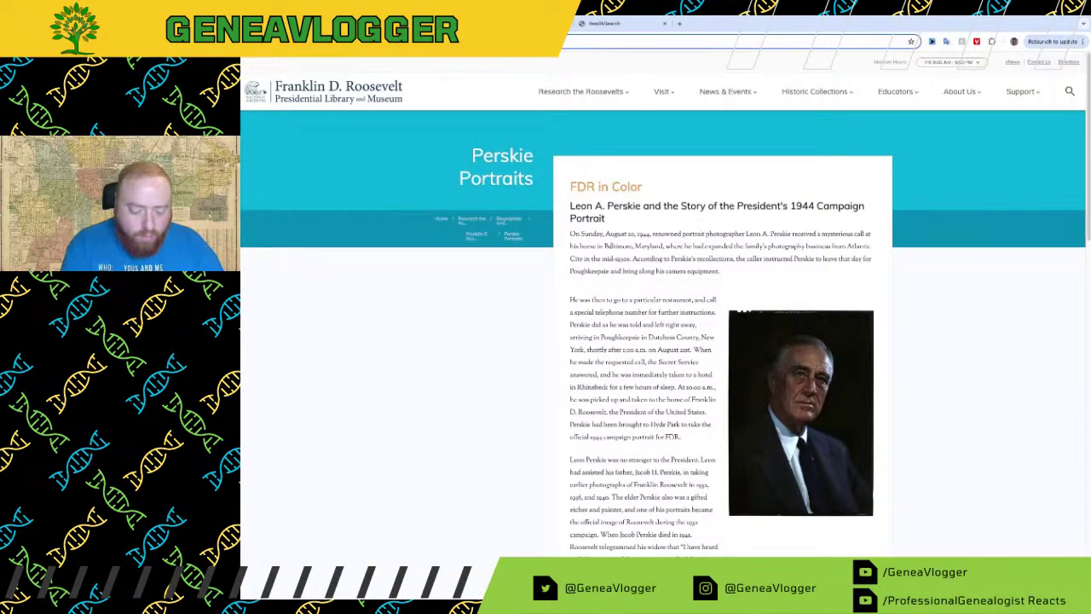
Step: Enlarge and read the FDR Library's Perskie Portraits page about the 1944 campaign portrait, and return to Franklin's Ancestry hints
key(ctrl+plus)
key(ctrl+plus)
key(ctrl+plus)
scroll(632, 314, down, 2)
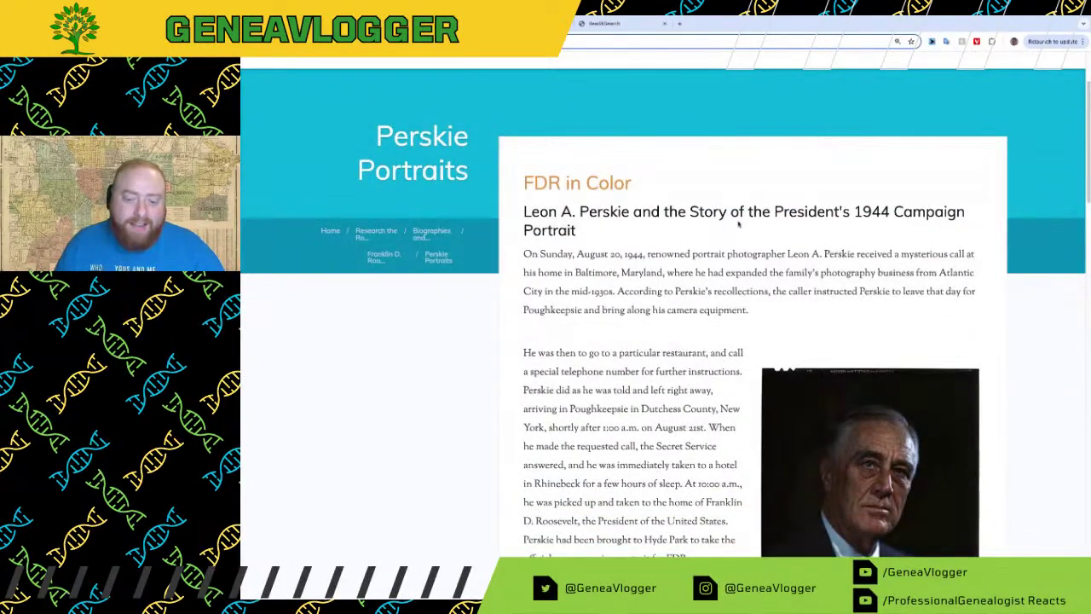
scroll(744, 236, down, 1)
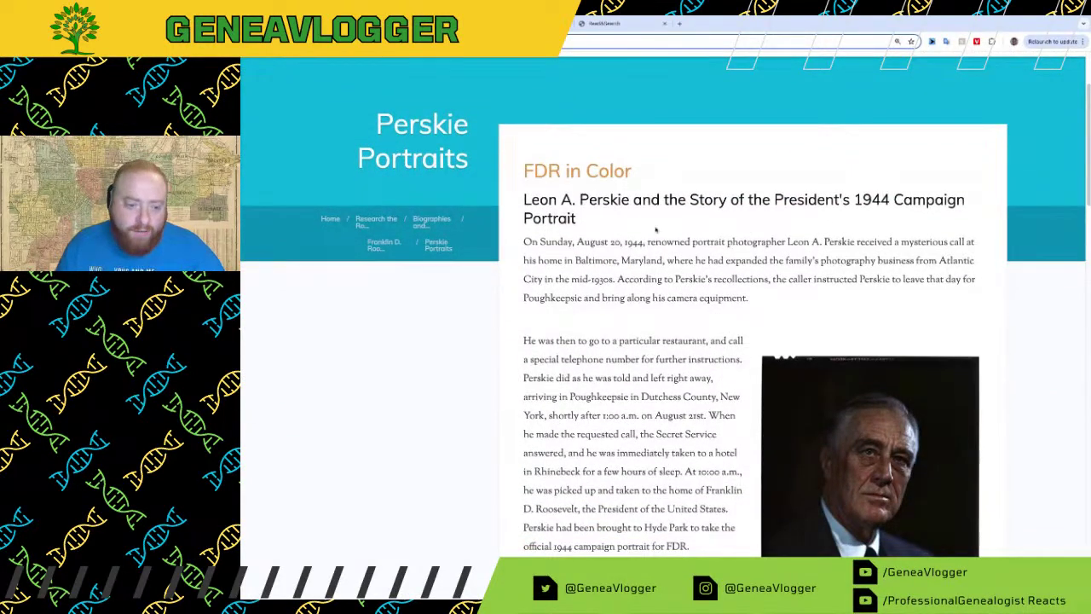
scroll(553, 232, down, 1)
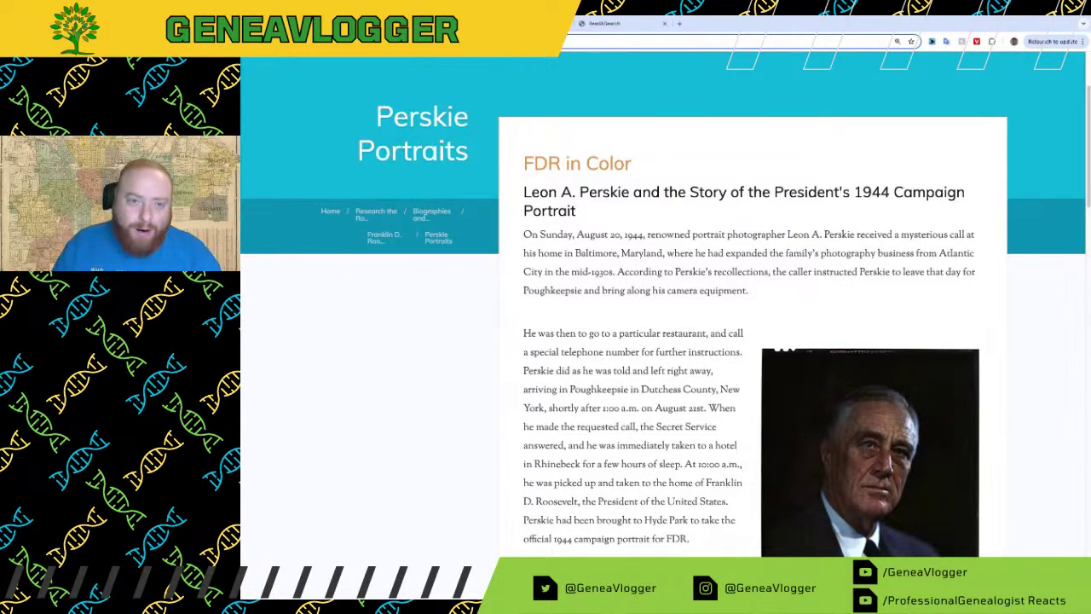
click(413, 24)
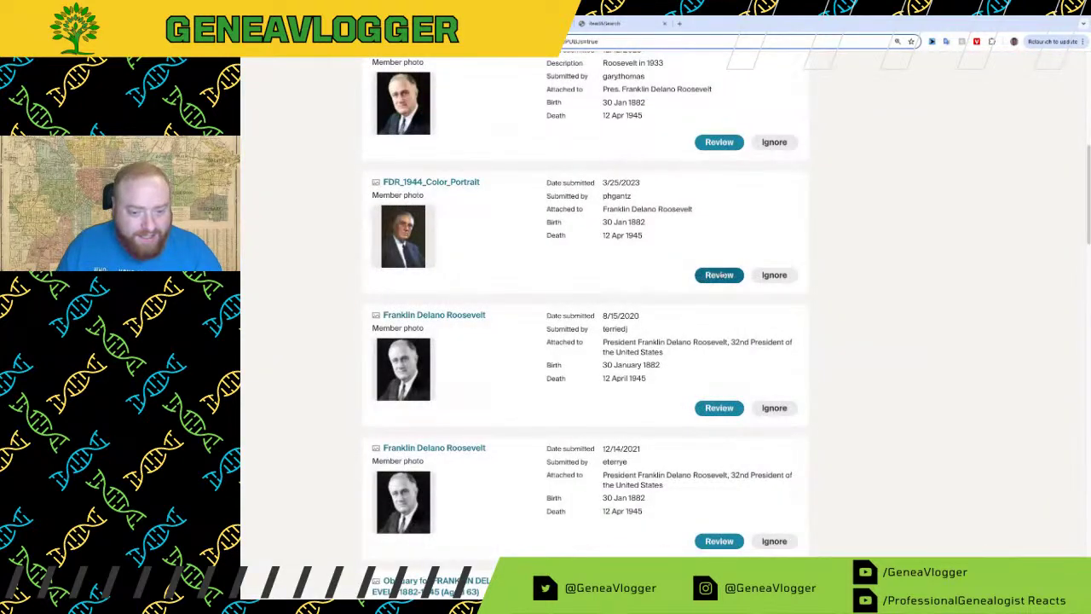
Step: Accept the FDR_1944_Color_Portrait member photo for Franklin Delano Roosevelt and return to the Roosevelt Family Tree view
click(721, 275)
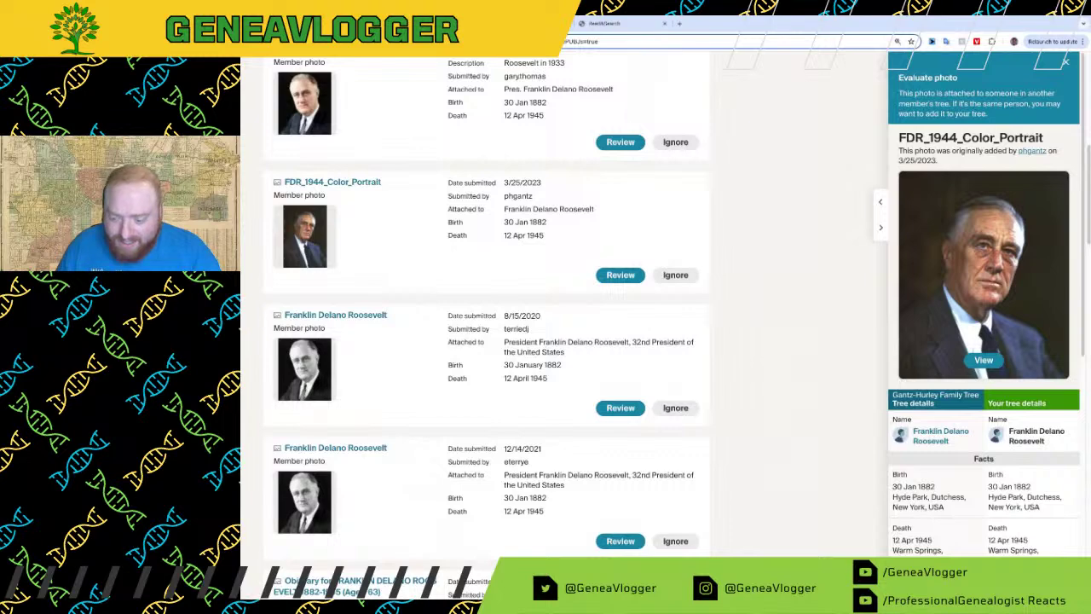
click(1030, 549)
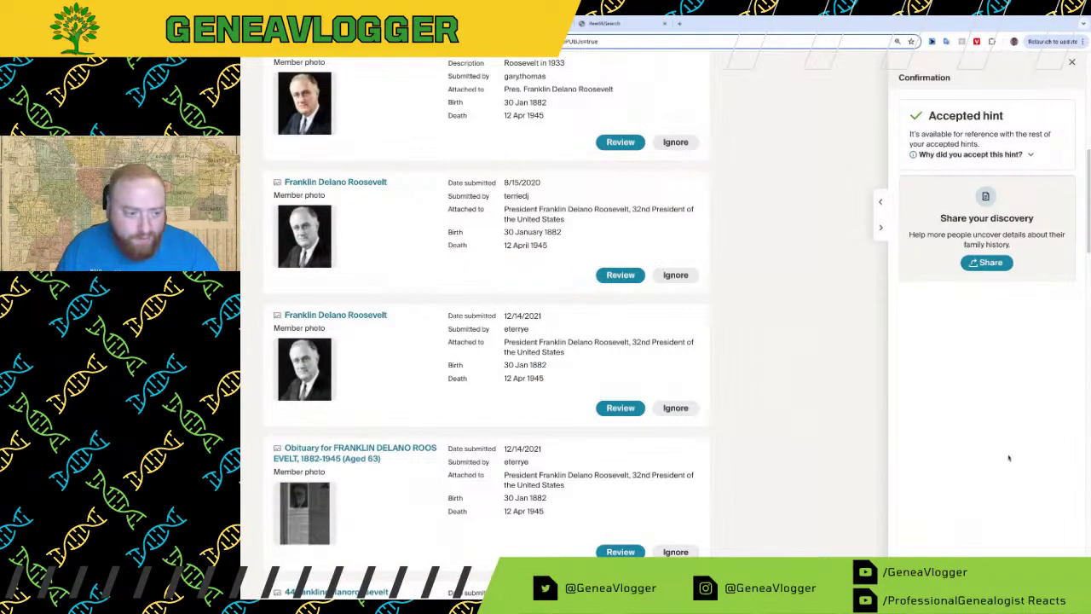
scroll(709, 366, up, 3)
scroll(709, 367, up, 5)
click(317, 94)
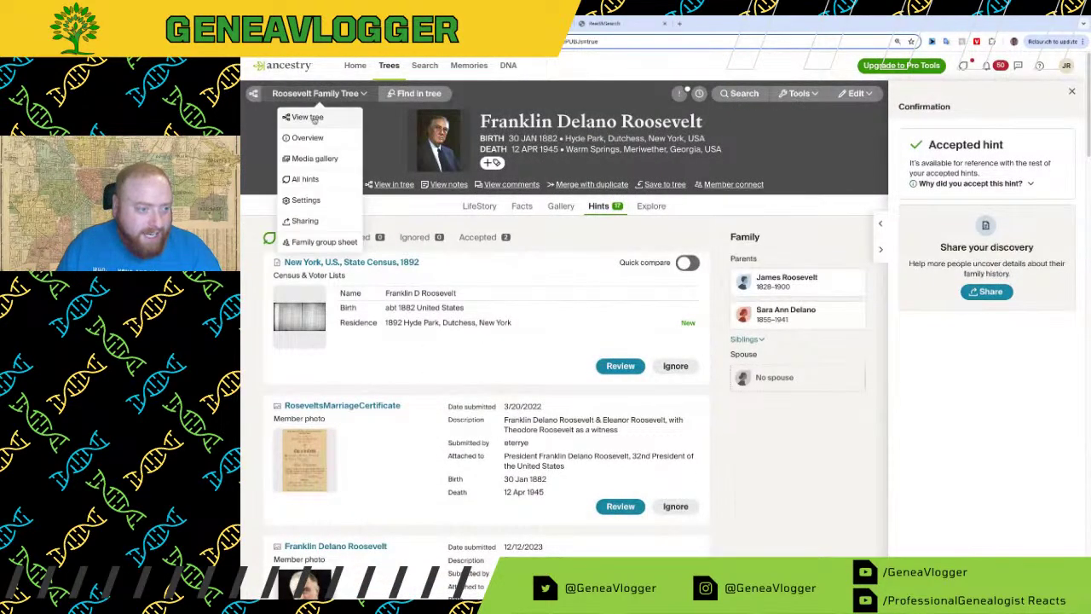
Step: Read through the Perskie Portraits article about the photographer's 1944 campaign sitting and the color portraits
click(622, 24)
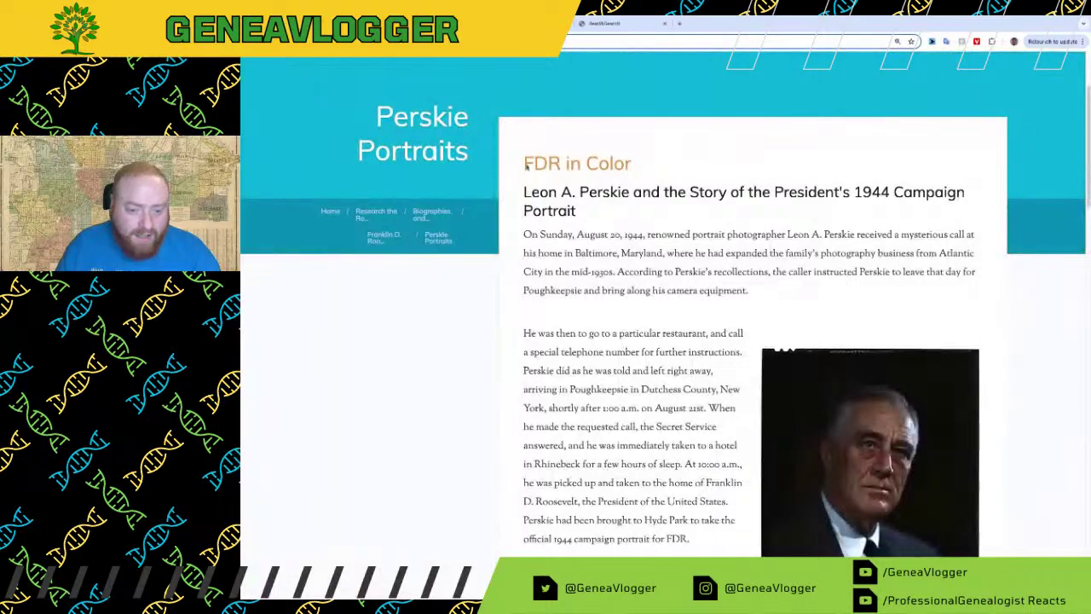
scroll(588, 248, down, 1)
scroll(589, 248, down, 2)
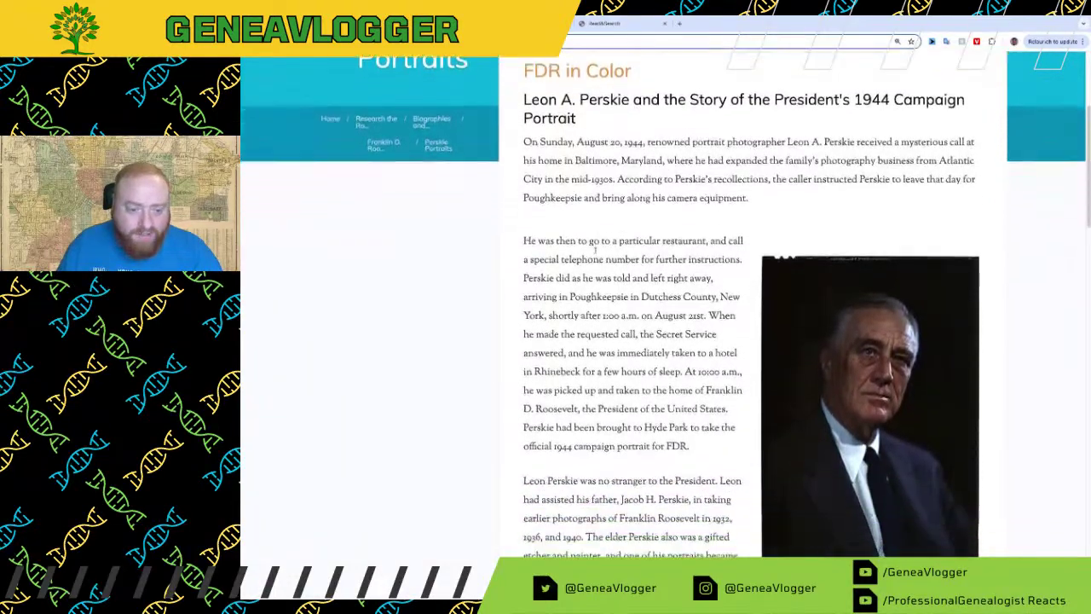
scroll(610, 255, down, 2)
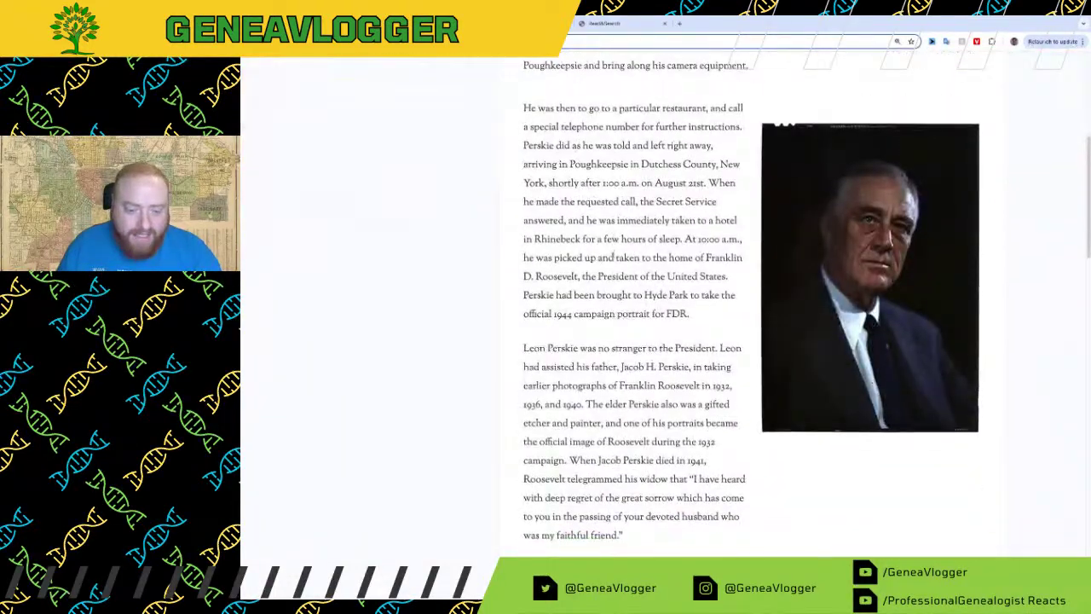
scroll(612, 256, down, 8)
scroll(612, 255, down, 4)
scroll(612, 256, up, 7)
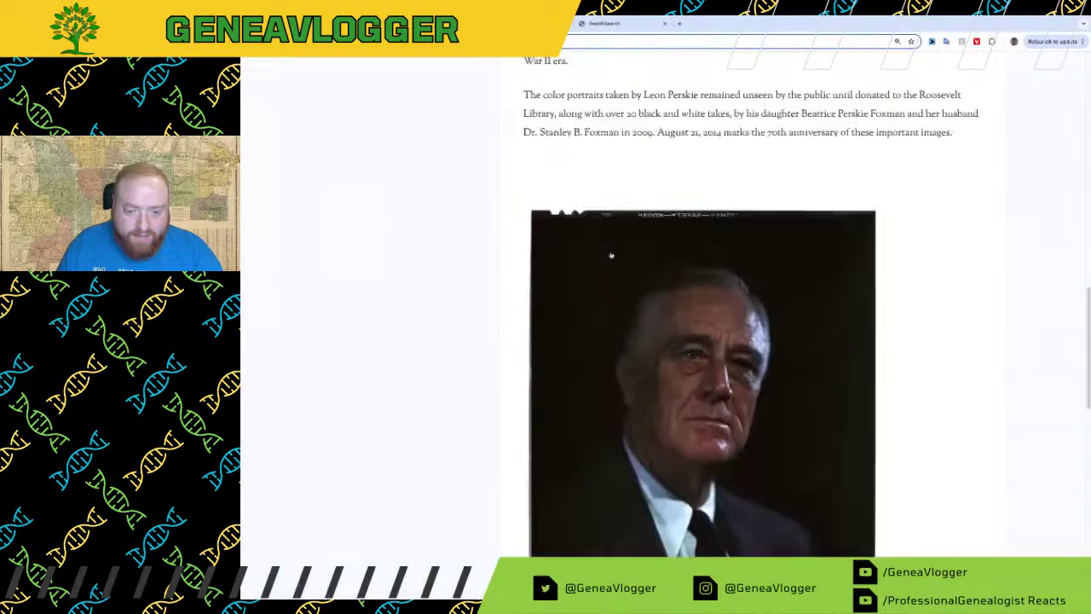
scroll(610, 254, up, 3)
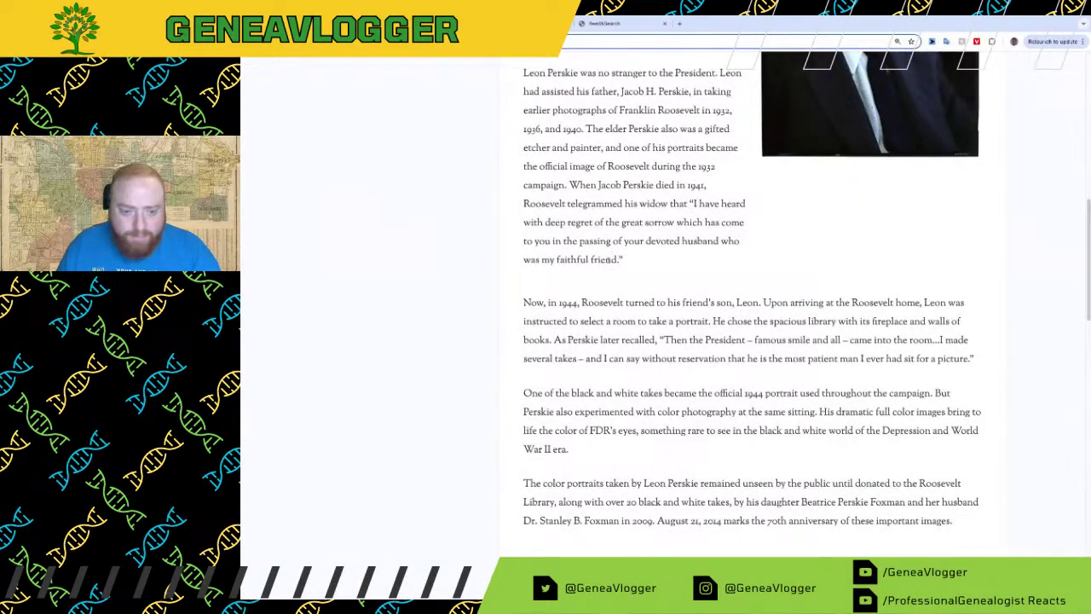
scroll(610, 255, up, 1)
Step: Highlight and read the passage about Roosevelt's 1941 telegram to the elder photographer's widow
drag(569, 235, 598, 235)
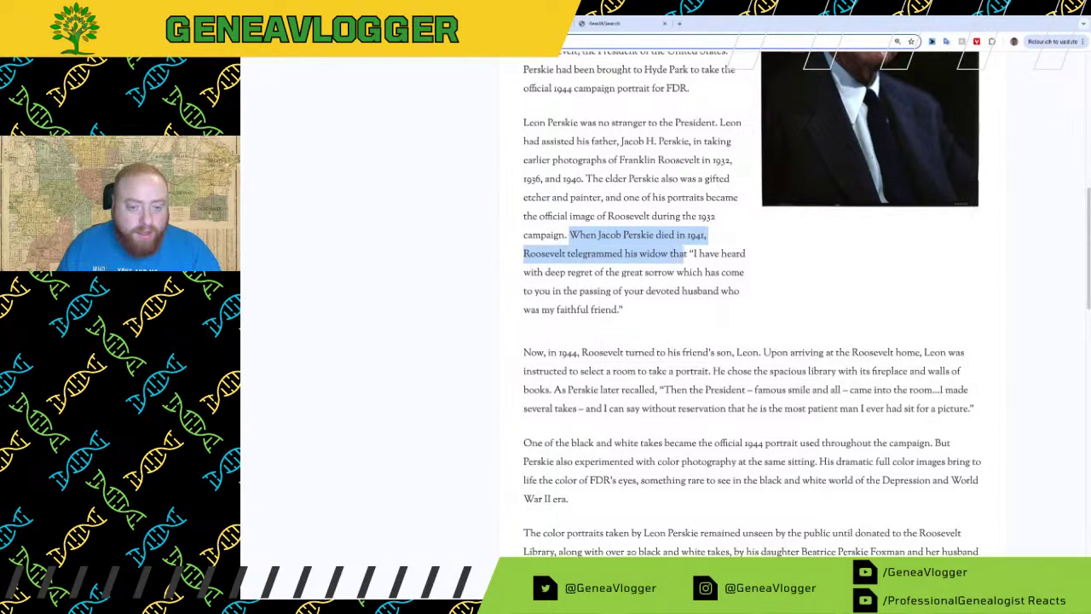
mouse_move(744, 253)
mouse_down()
mouse_move(559, 272)
mouse_move(744, 272)
mouse_up()
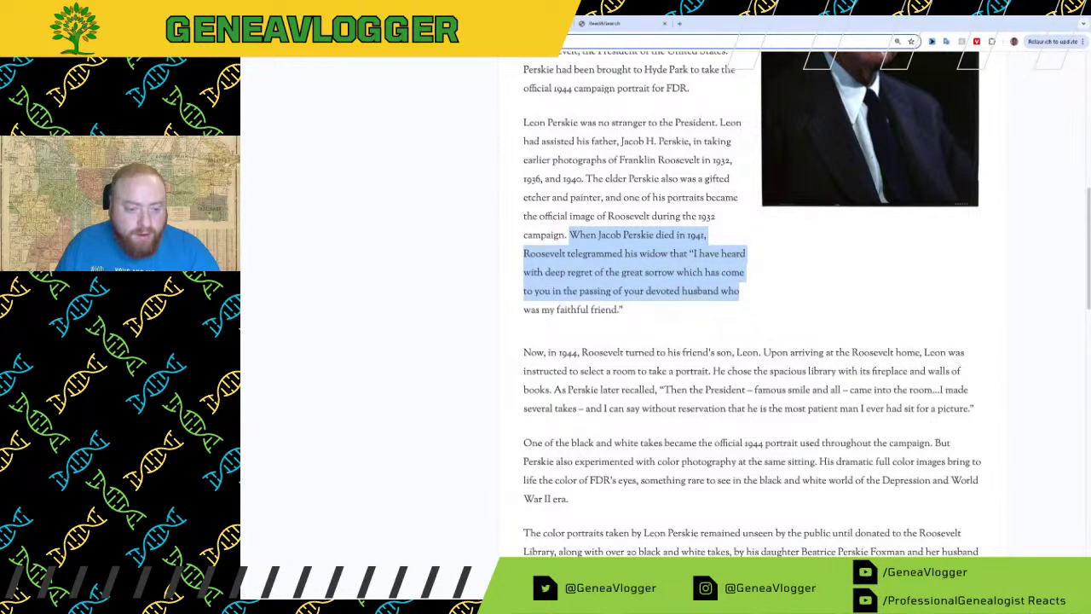
drag(740, 291, 656, 312)
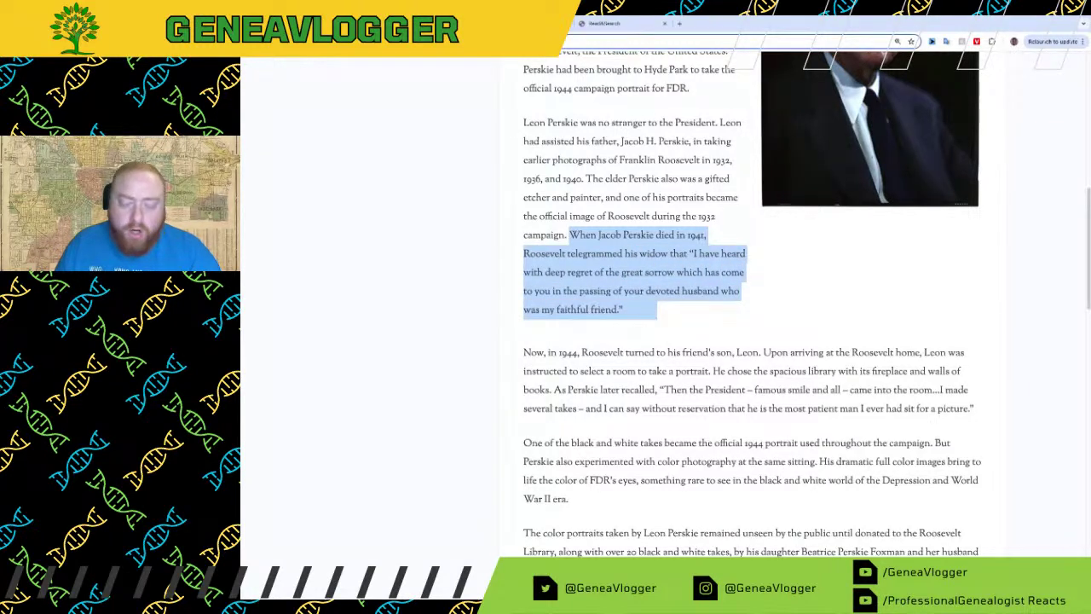
click(800, 258)
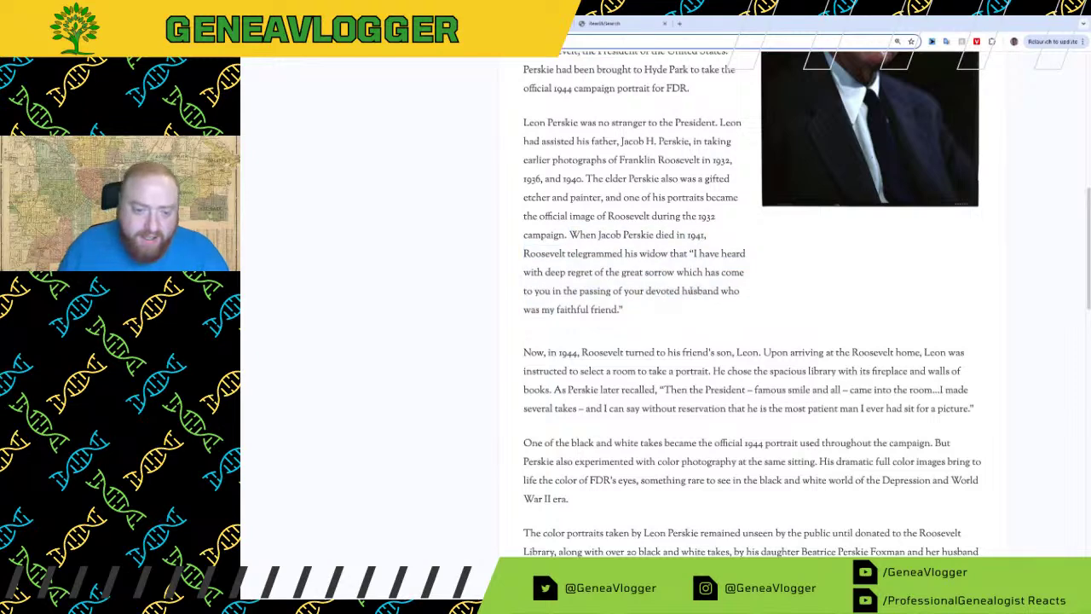
scroll(799, 258, up, 10)
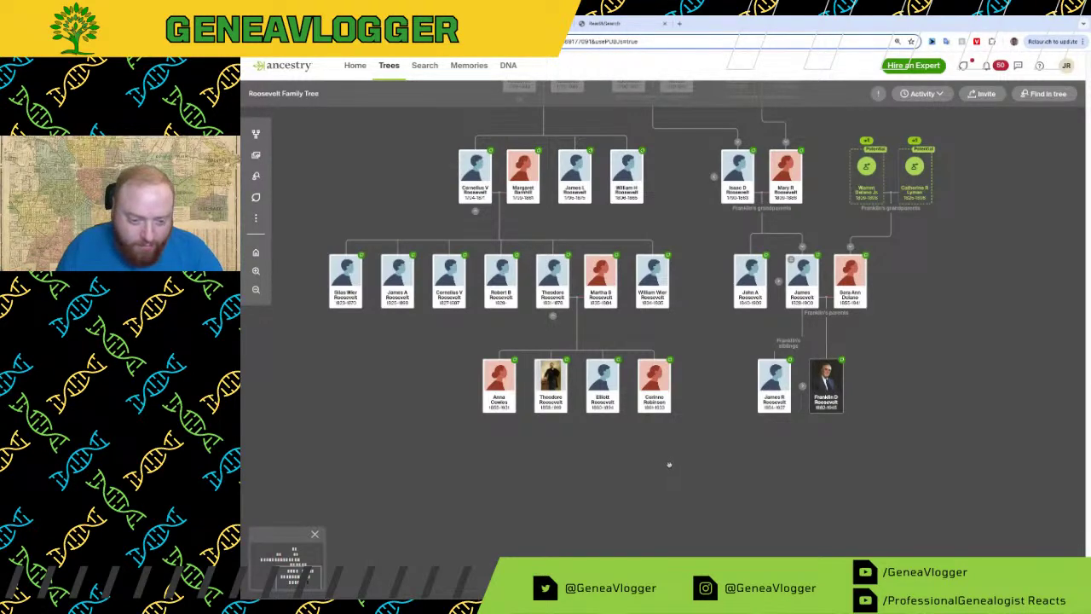
Step: Trace the Roosevelt tree up to the shared ancestor Nicholaes Van Rosenvelt and view his summary card
scroll(695, 287, up, 3)
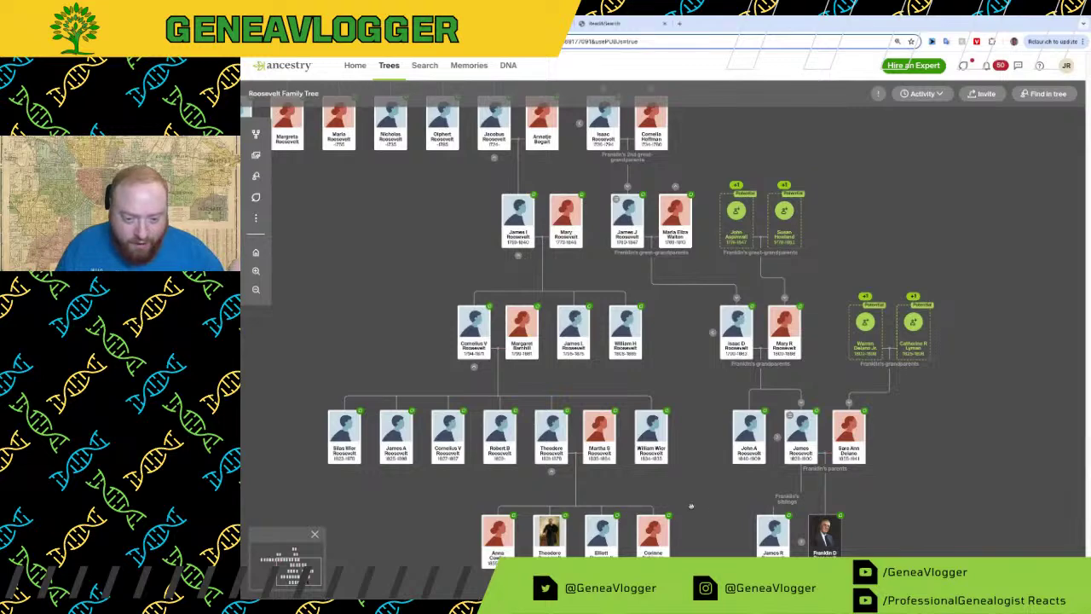
scroll(733, 473, up, 3)
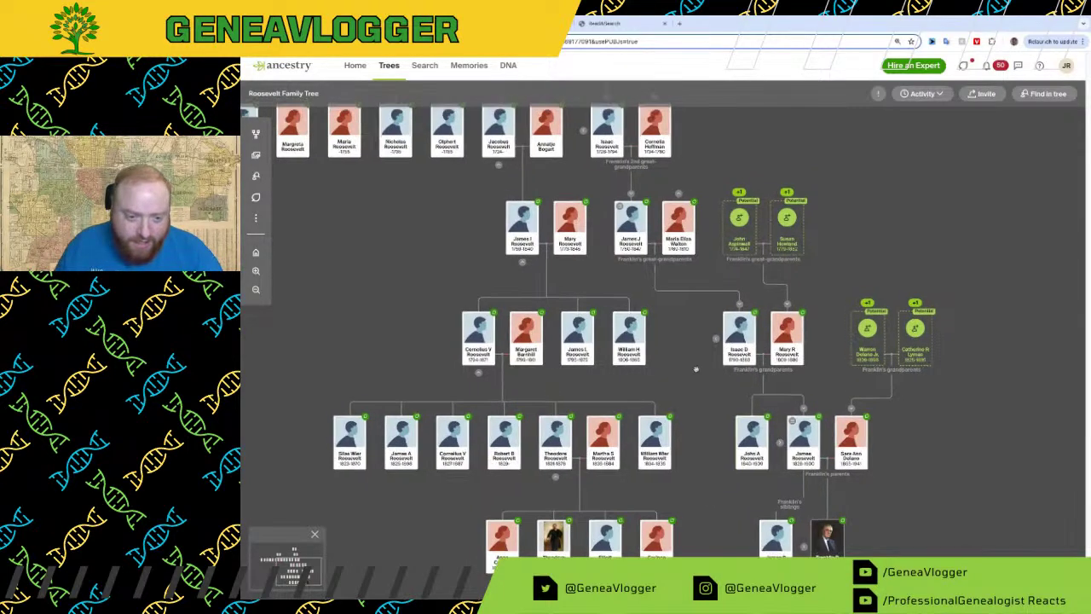
scroll(766, 439, up, 4)
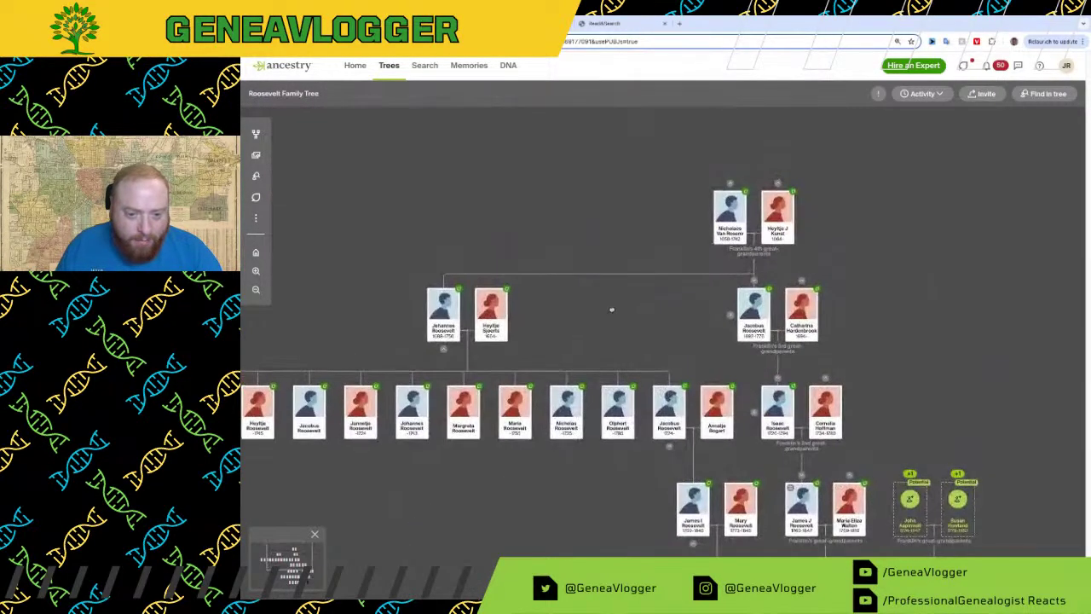
click(729, 217)
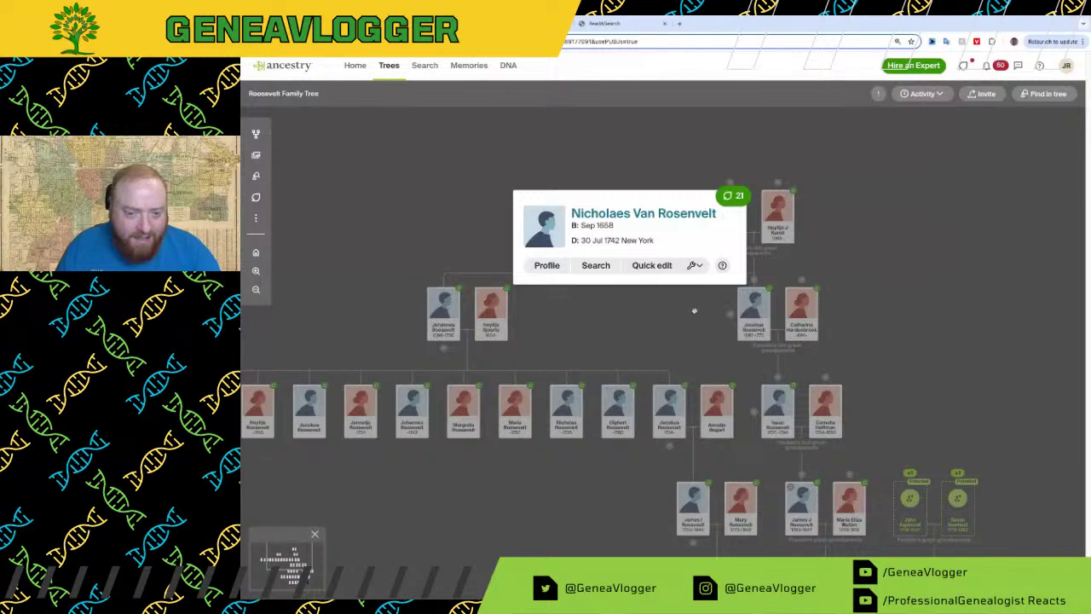
click(670, 318)
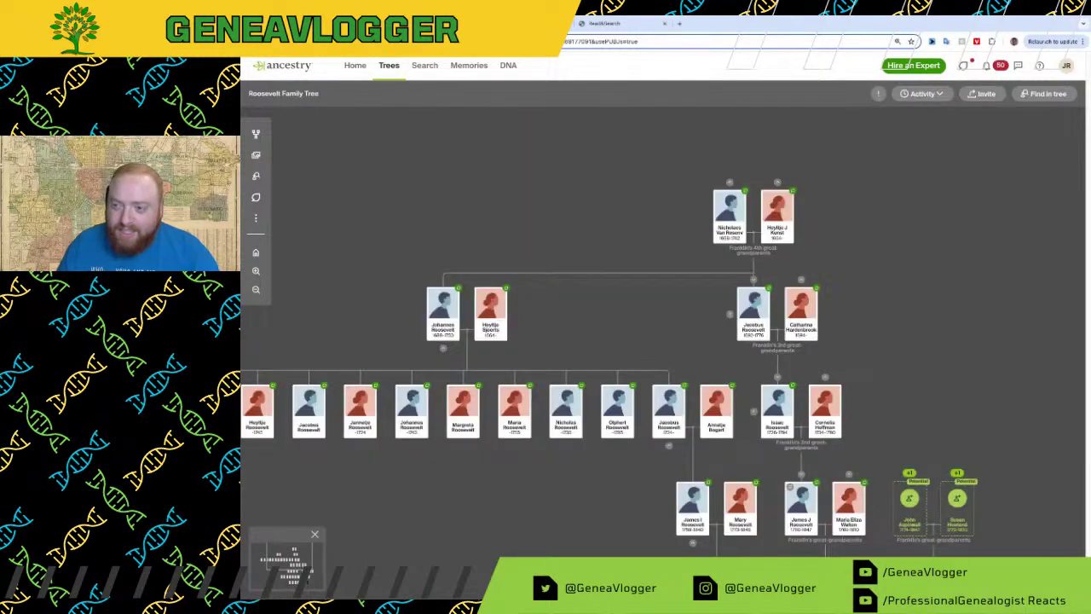
Step: Examine how the Johannes and Jacobus branches descend from Nicholaes to Theodore and Franklin D Roosevelt
scroll(895, 227, down, 5)
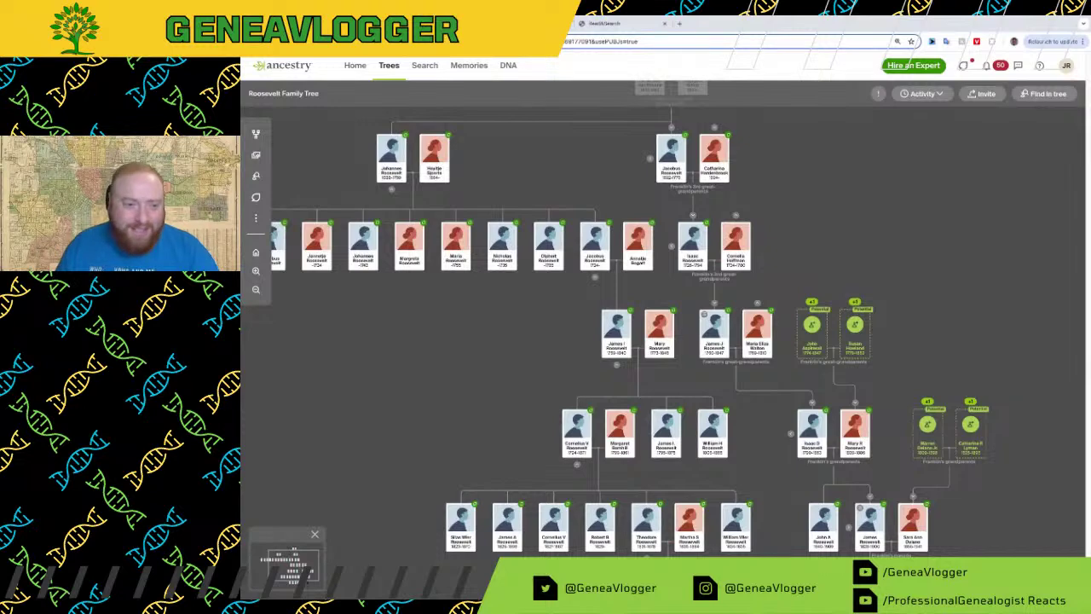
scroll(395, 387, up, 1)
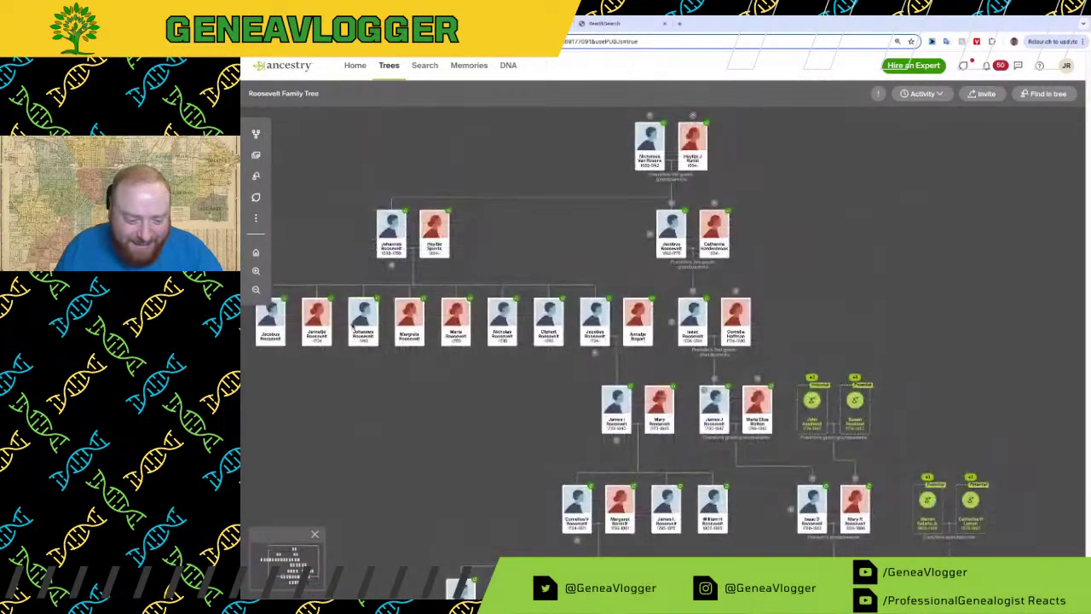
scroll(486, 437, down, 2)
scroll(444, 223, down, 2)
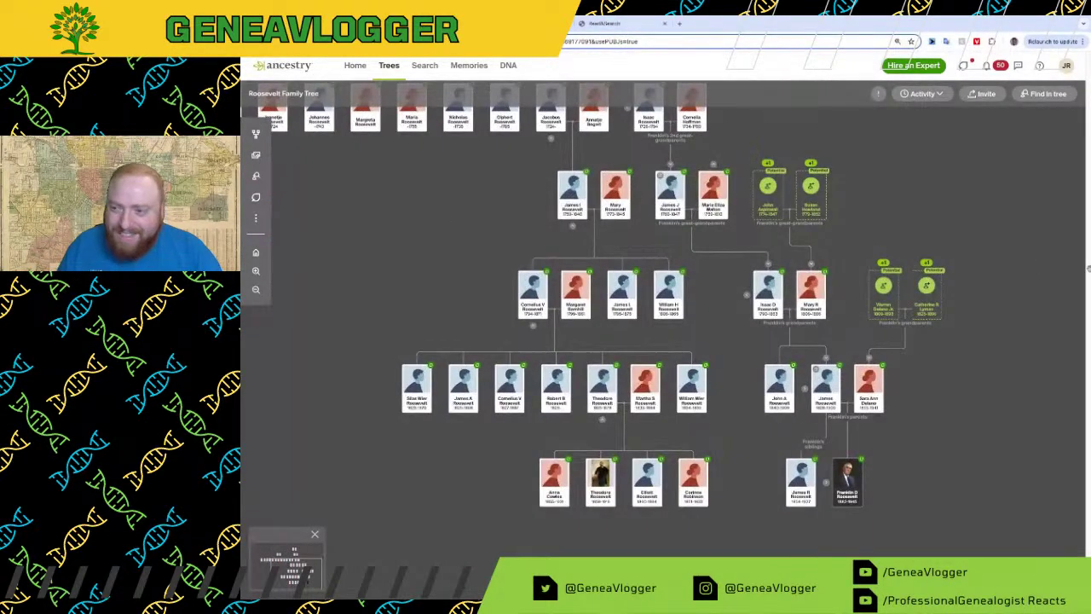
drag(501, 211, 514, 438)
scroll(514, 438, up, 1)
drag(511, 494, 437, 237)
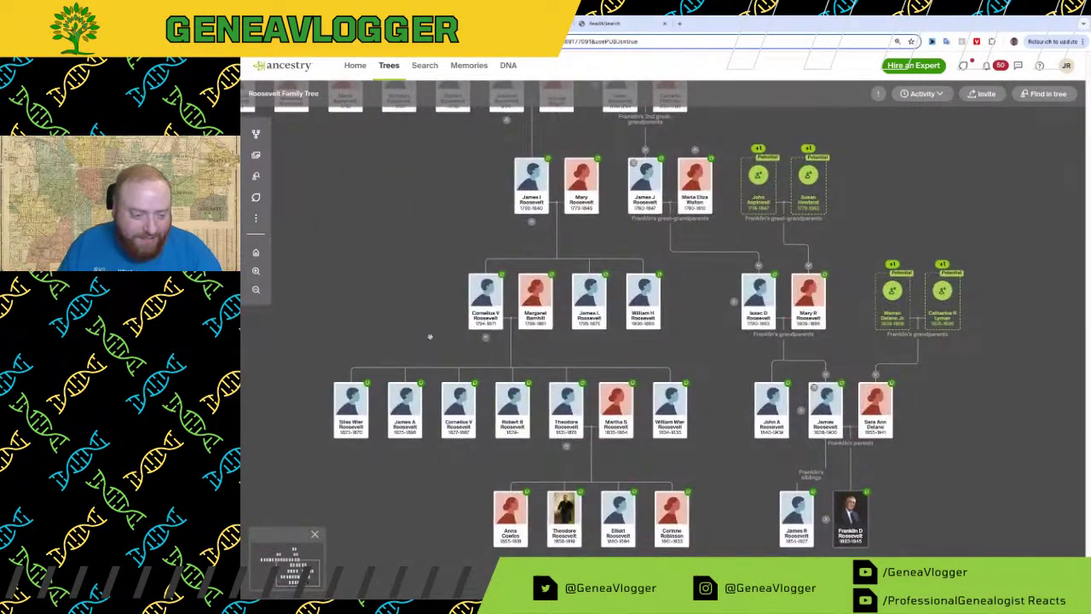
scroll(437, 237, down, 2)
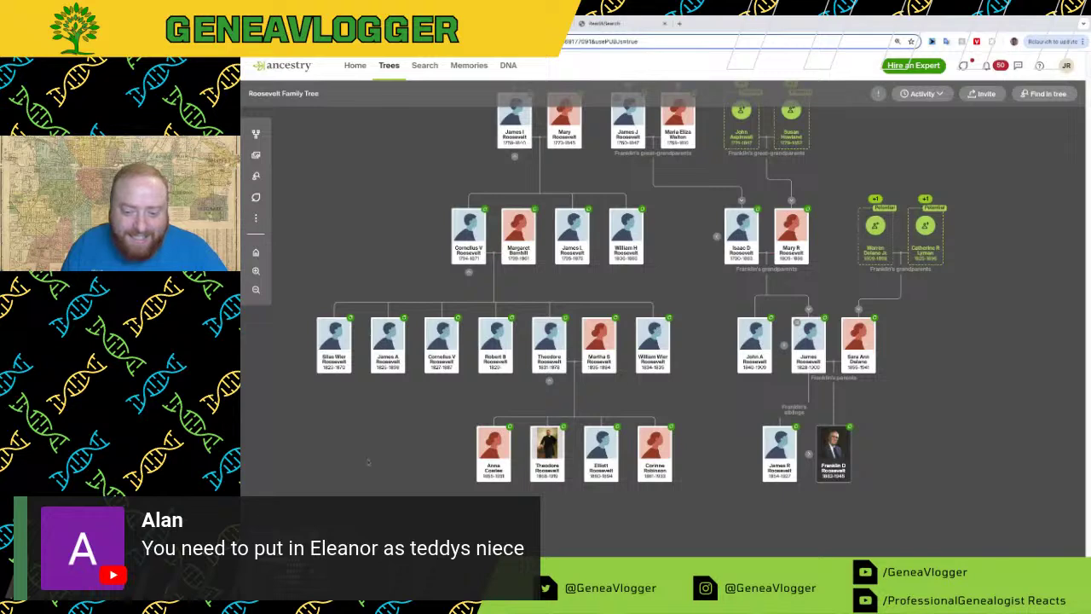
Step: Open the hints for Theodore's brother Elliott Roosevelt (1860-1894) from the tree
scroll(368, 461, up, 4)
drag(384, 511, 536, 317)
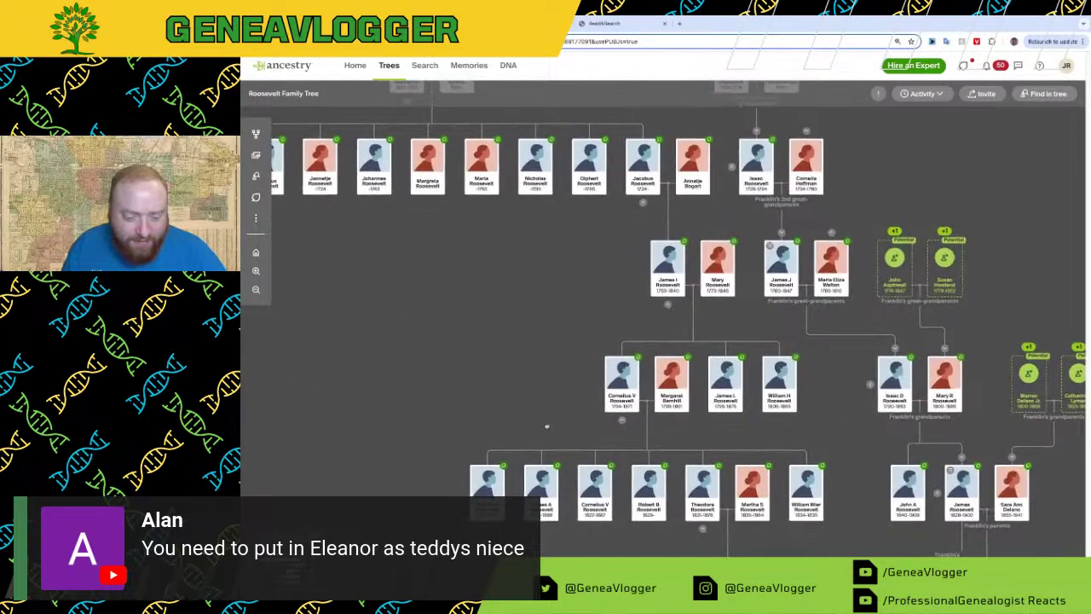
drag(548, 424, 518, 285)
click(746, 427)
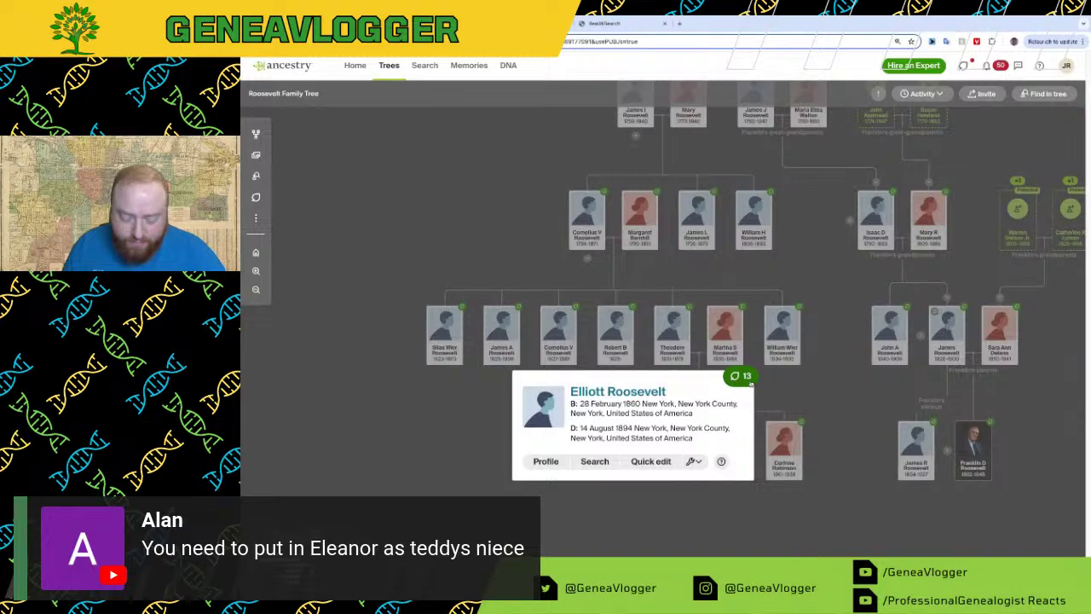
click(750, 382)
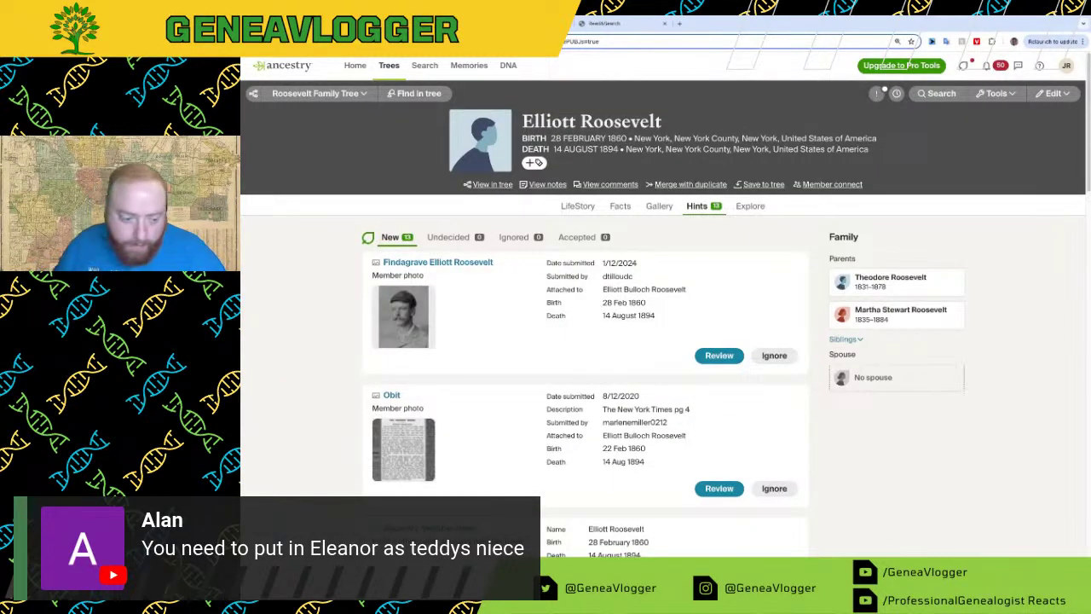
Step: Look through Elliott Roosevelt's new hints and open the Geneanet Community Trees Index record for review
scroll(570, 503, down, 2)
scroll(570, 503, down, 7)
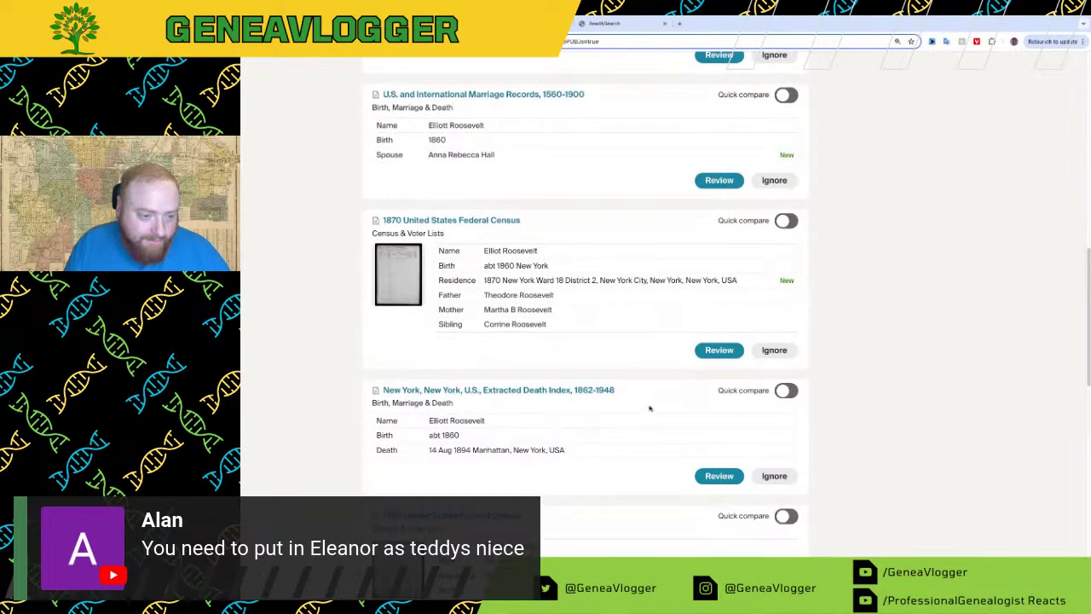
scroll(650, 408, down, 3)
scroll(650, 415, down, 7)
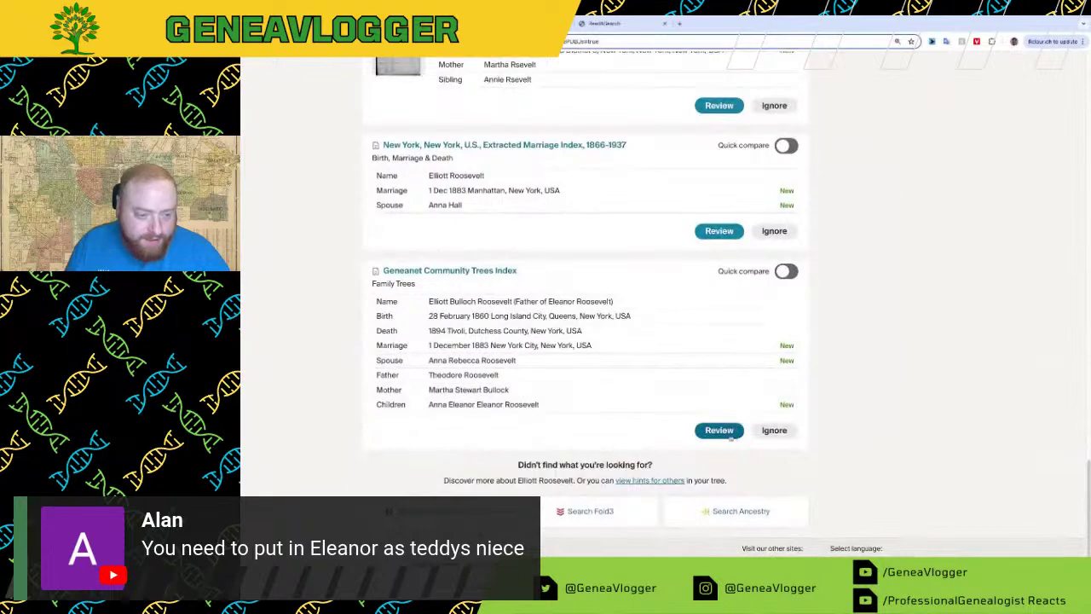
scroll(672, 439, up, 20)
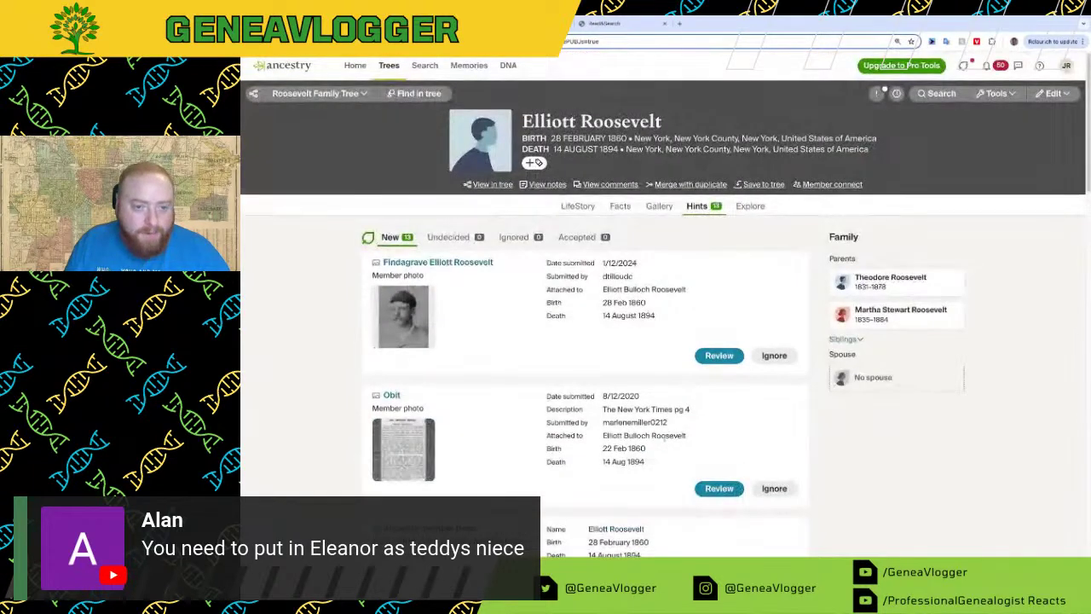
scroll(652, 438, down, 1)
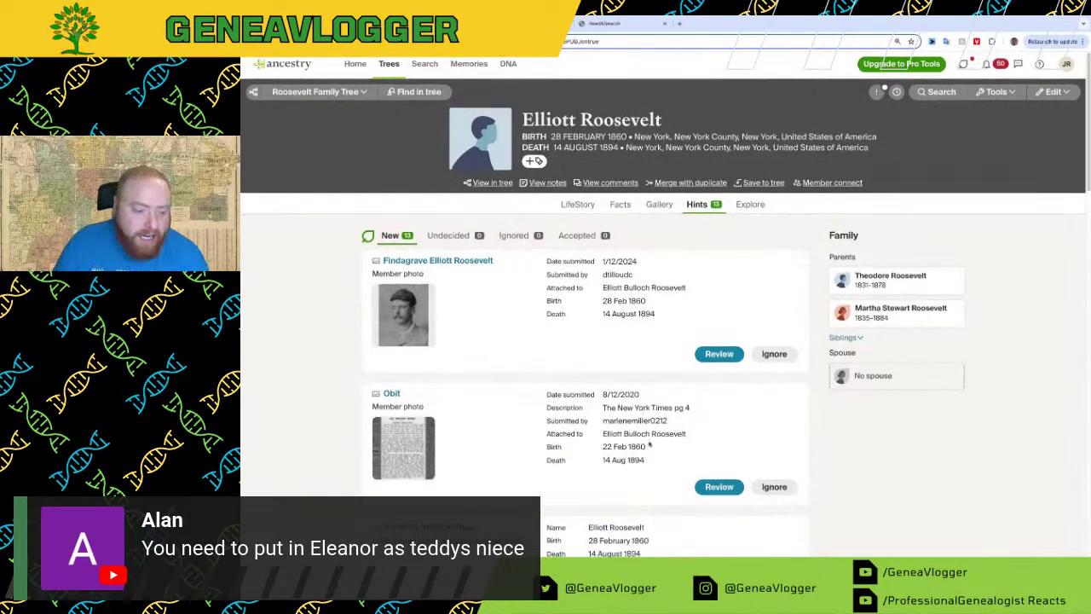
scroll(571, 451, down, 10)
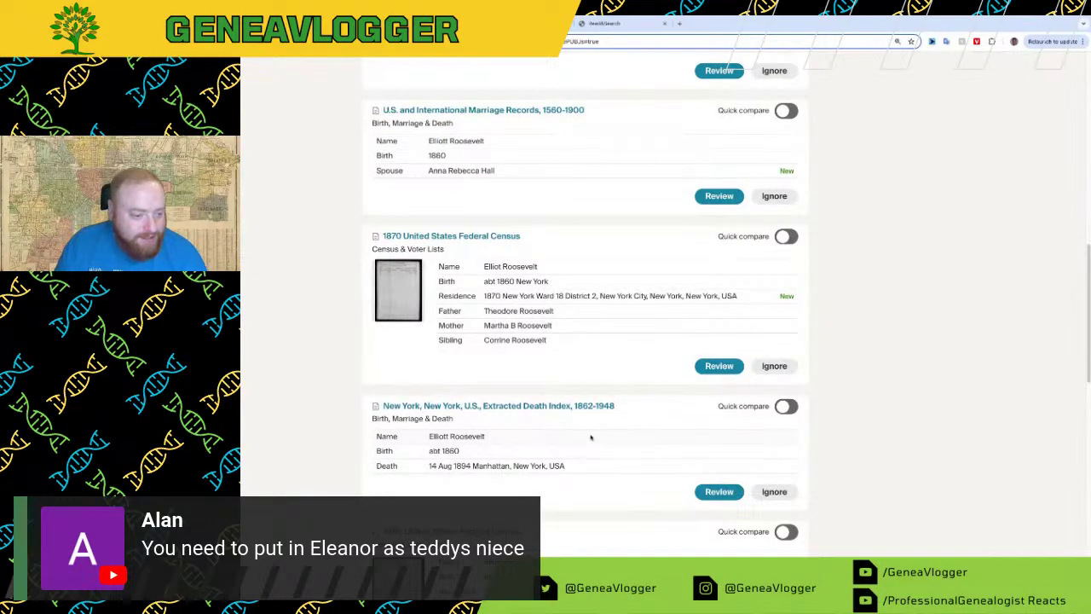
scroll(594, 440, down, 3)
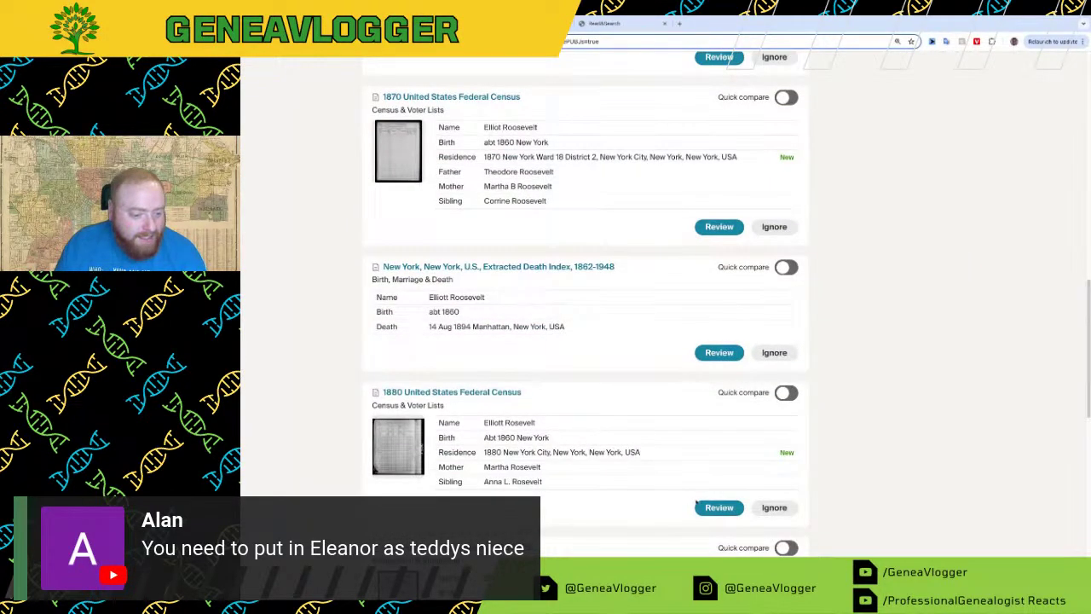
scroll(545, 413, up, 5)
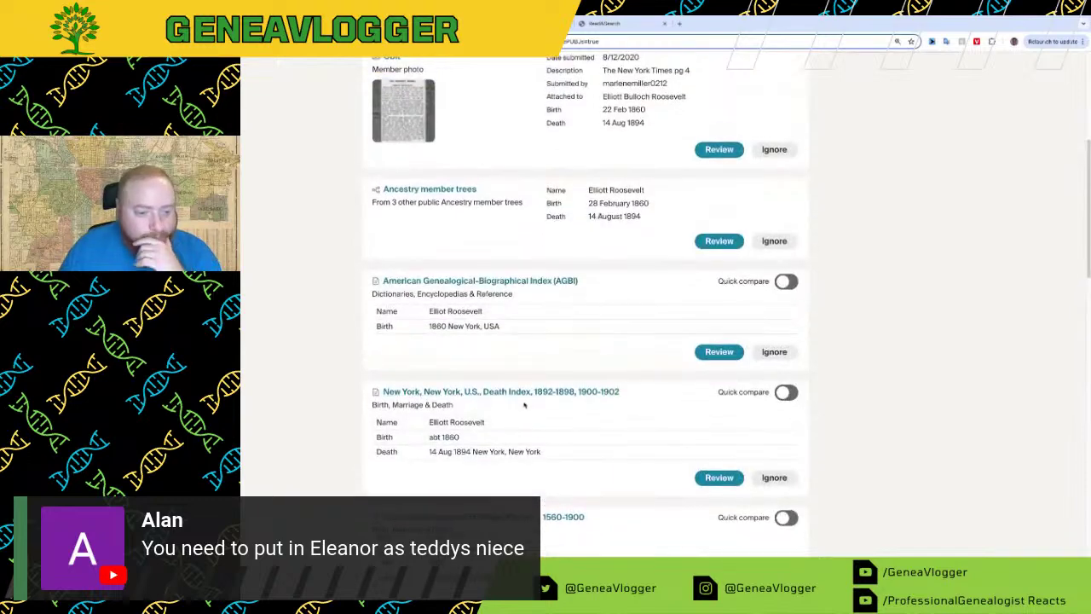
scroll(532, 417, down, 10)
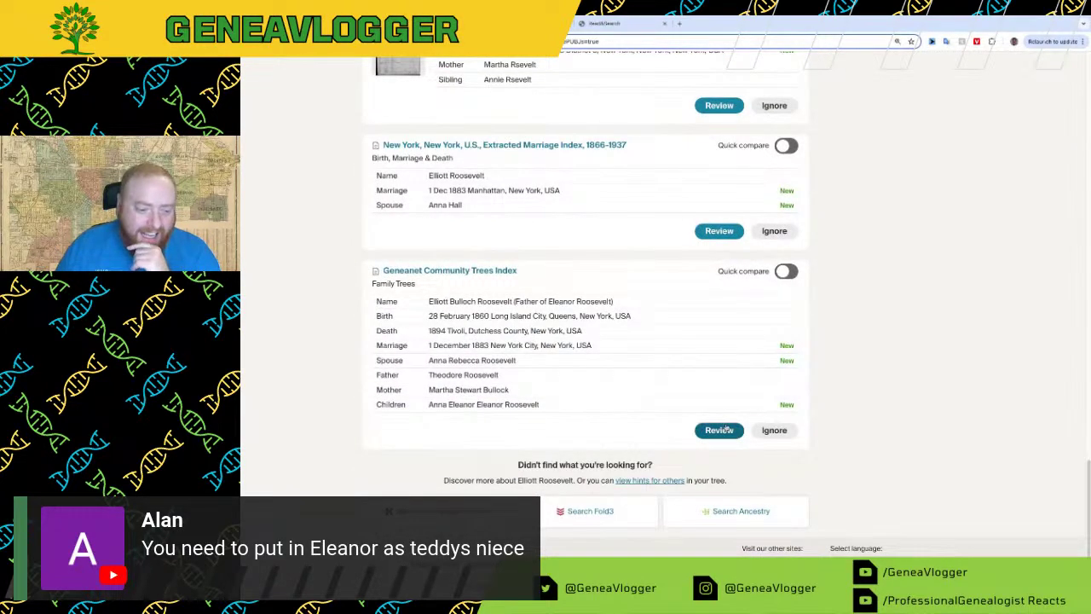
click(725, 429)
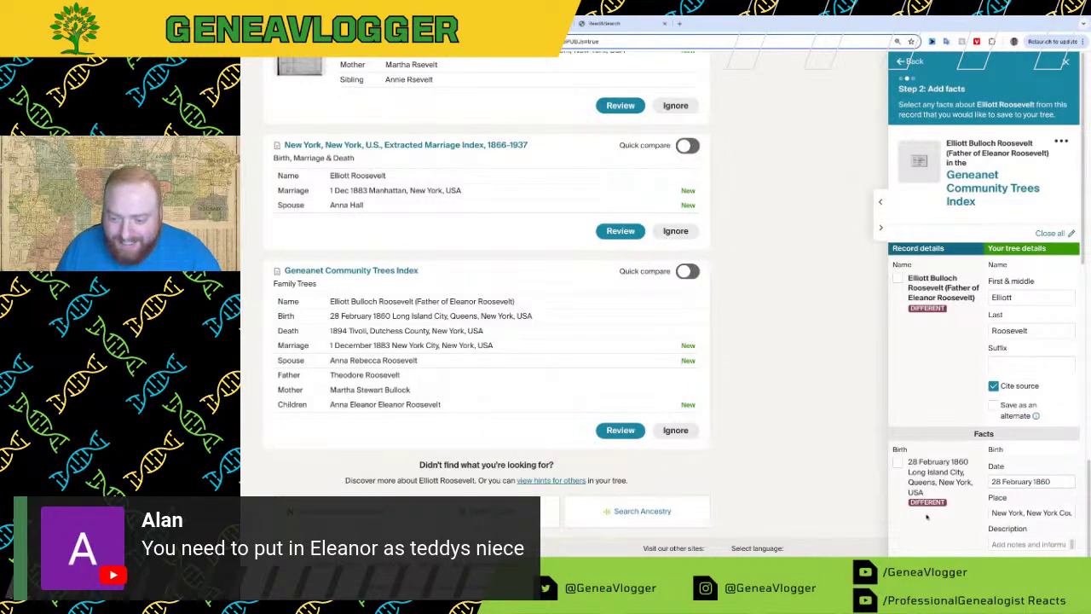
Step: Select children Anna Eleanor, Elliott Bulloch and Gracie Hall along with spouse Anna Rebecca, and save the Geneanet record to the tree
scroll(927, 519, down, 1)
scroll(926, 522, down, 7)
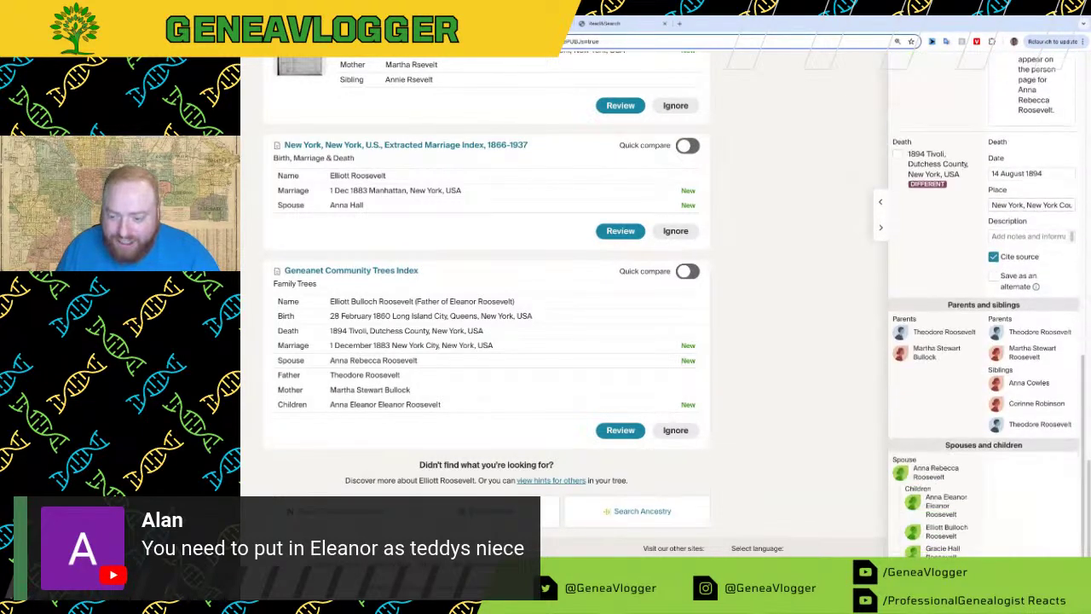
scroll(945, 341, down, 7)
scroll(944, 501, down, 8)
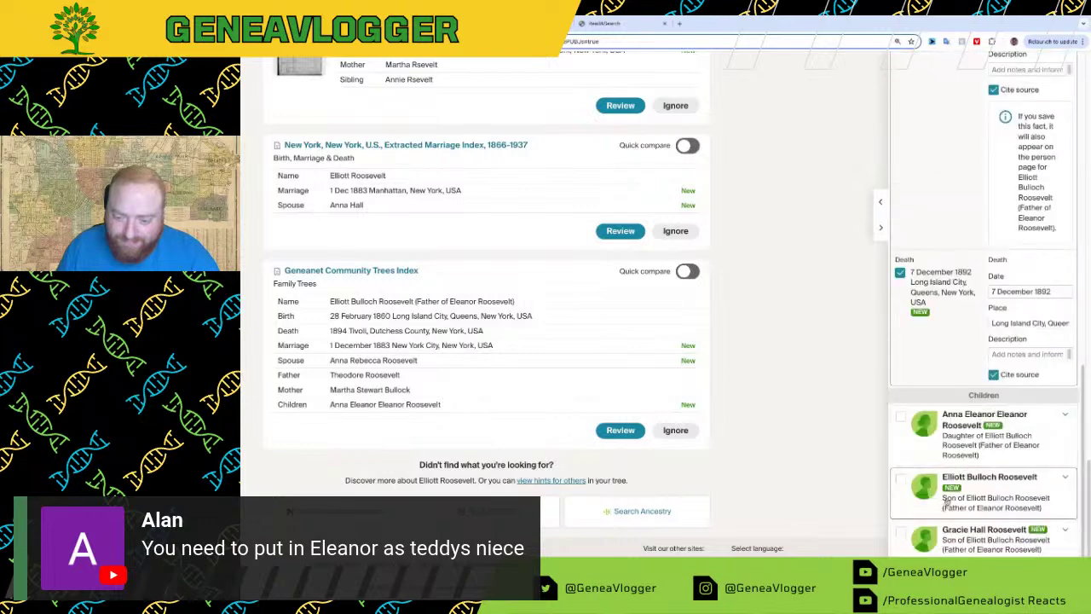
click(901, 533)
click(900, 417)
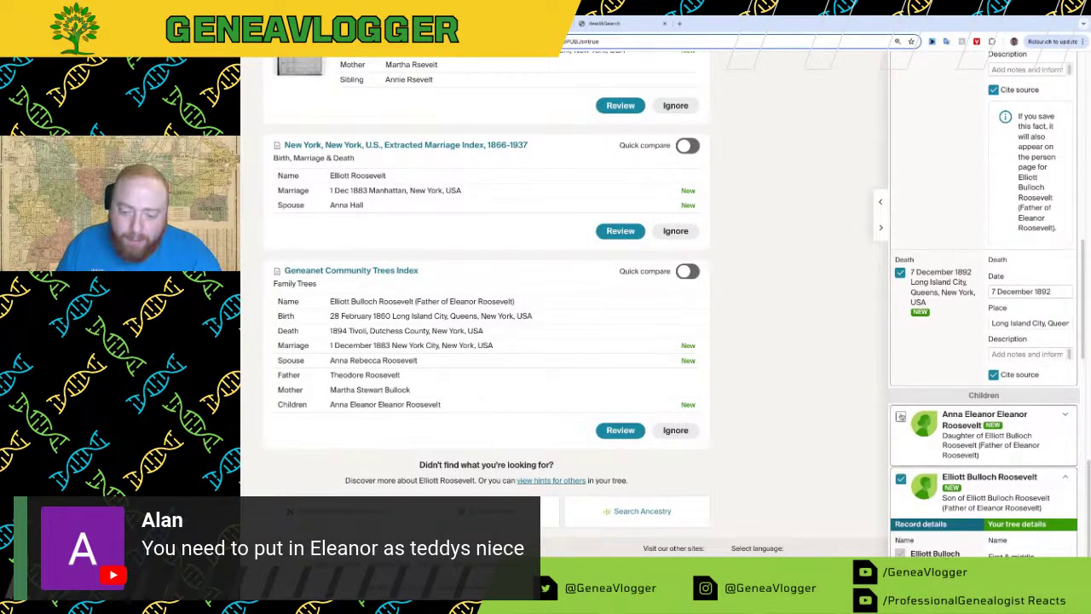
Step: Return to the Roosevelt Family Tree view and expand Elliott Roosevelt's descendants
scroll(486, 255, up, 3)
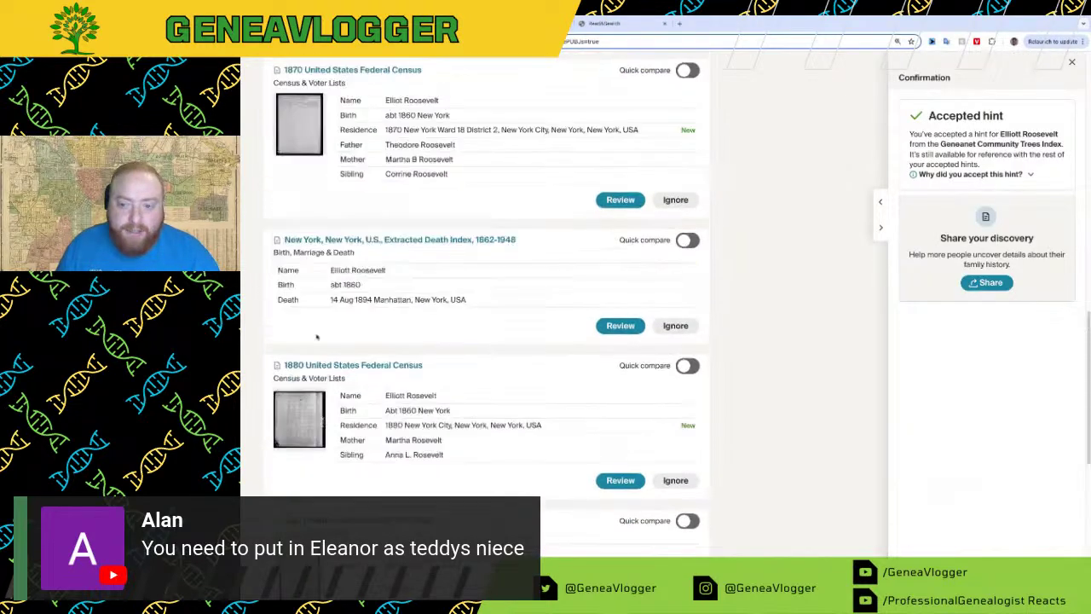
click(313, 94)
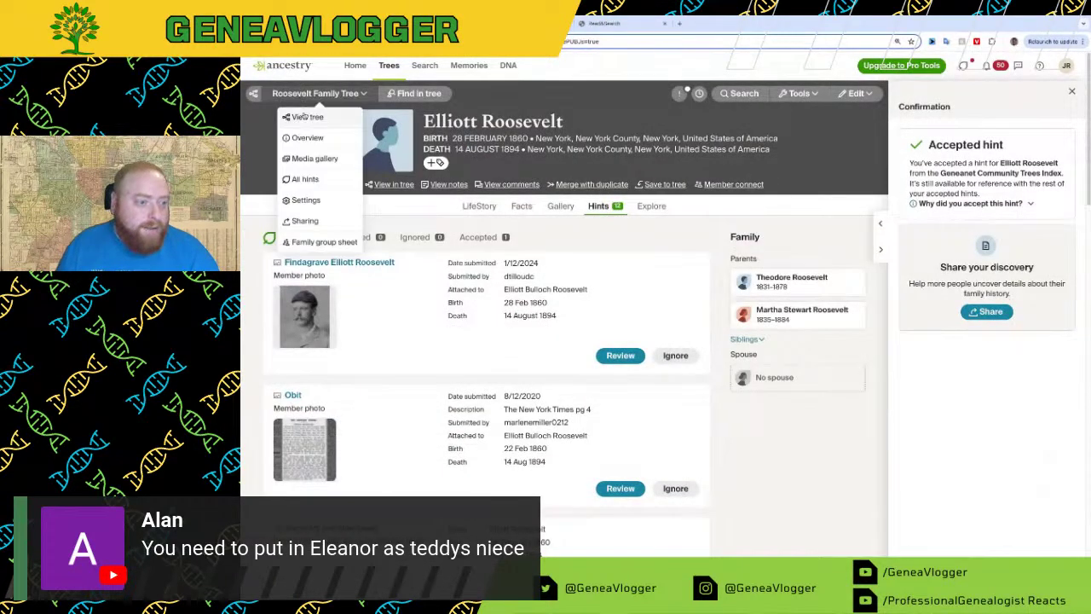
click(323, 137)
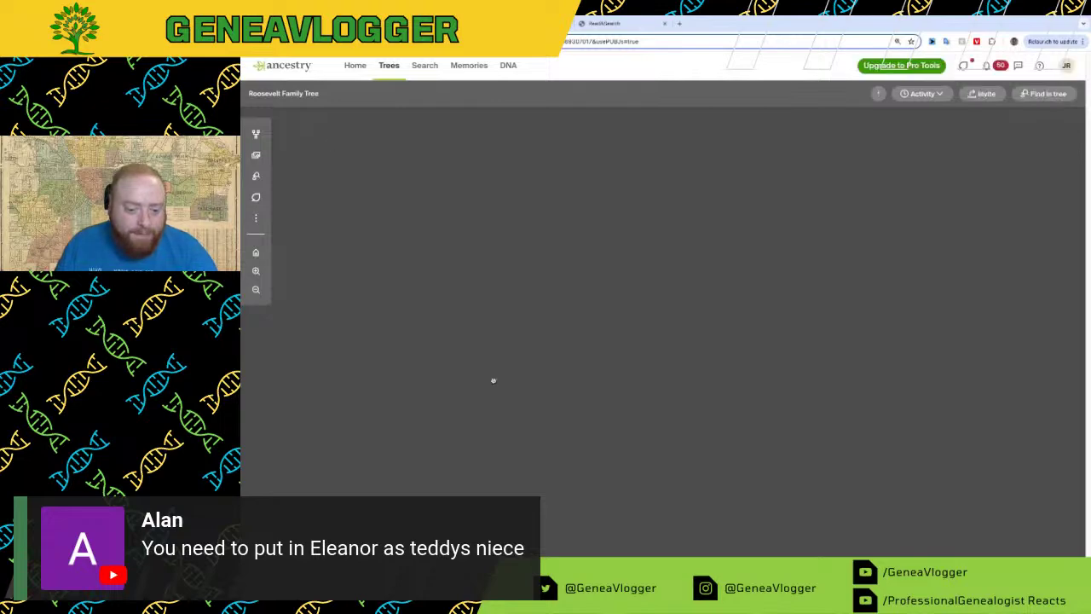
scroll(548, 338, down, 6)
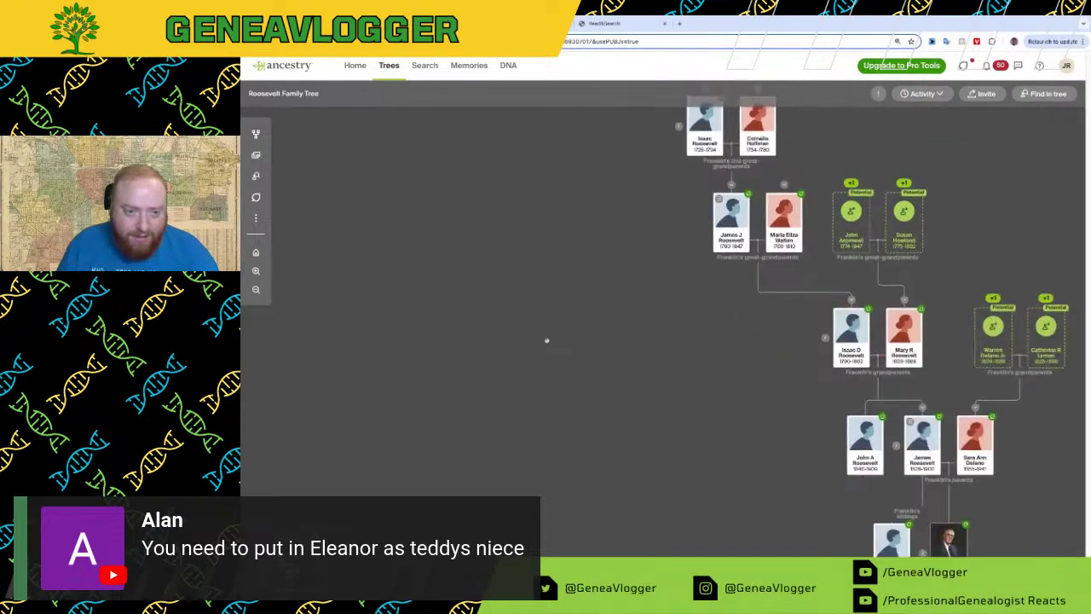
scroll(579, 436, up, 8)
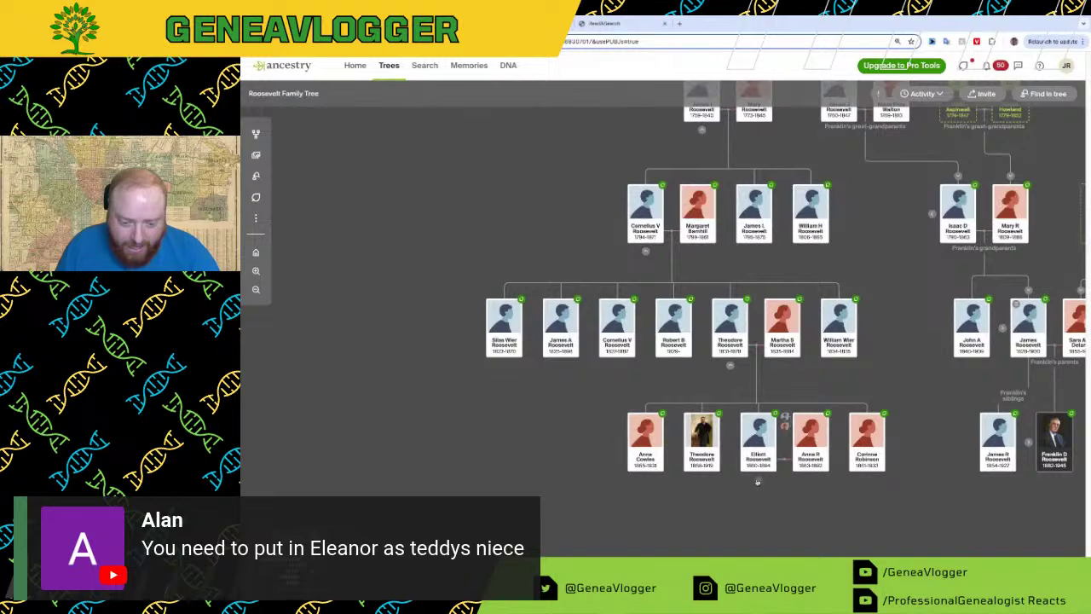
click(754, 479)
drag(874, 544, 669, 450)
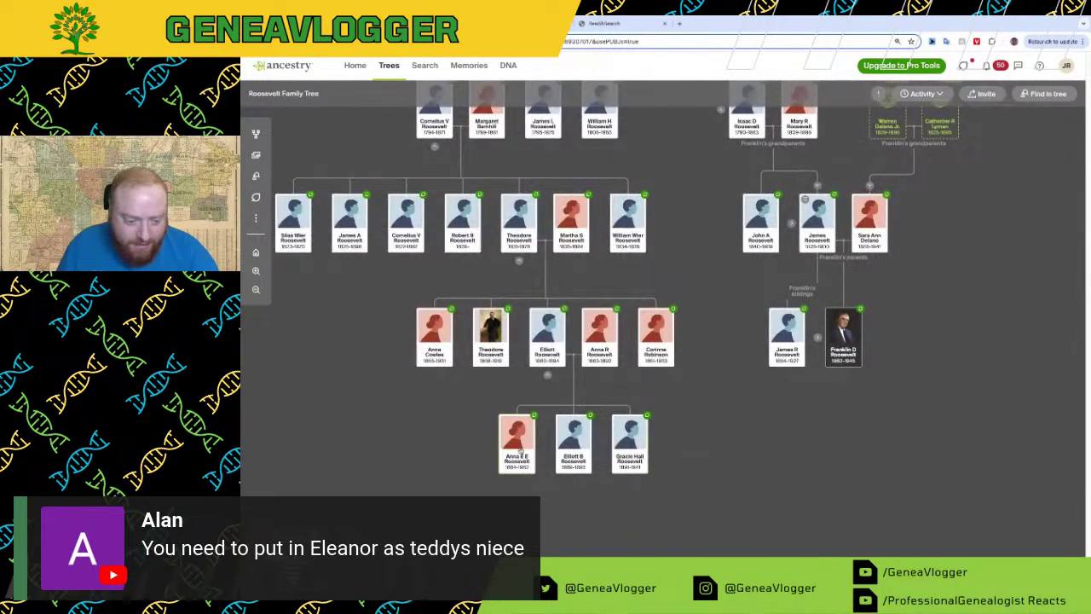
Step: Open the hints for Elliott's daughter Anna Eleanor Roosevelt (1884-1962) from the tree
click(515, 439)
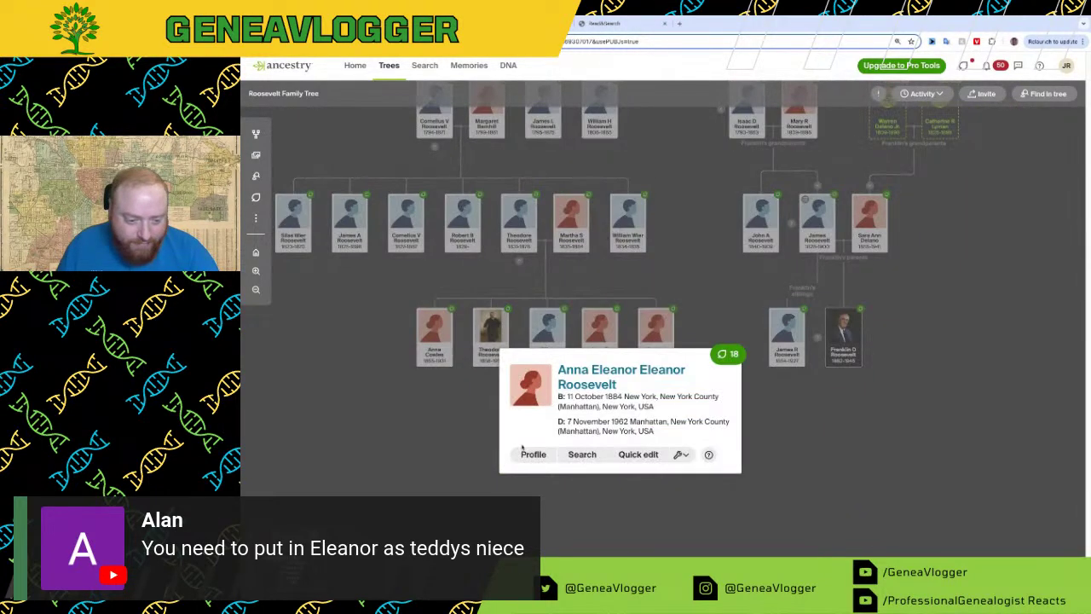
click(733, 356)
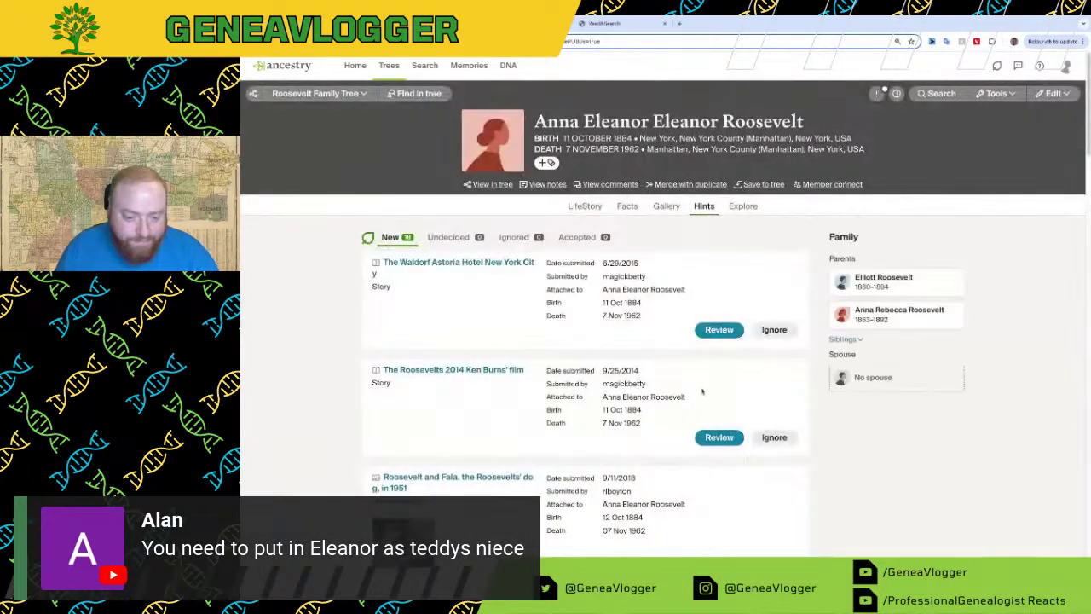
scroll(985, 152, down, 3)
scroll(1030, 134, up, 5)
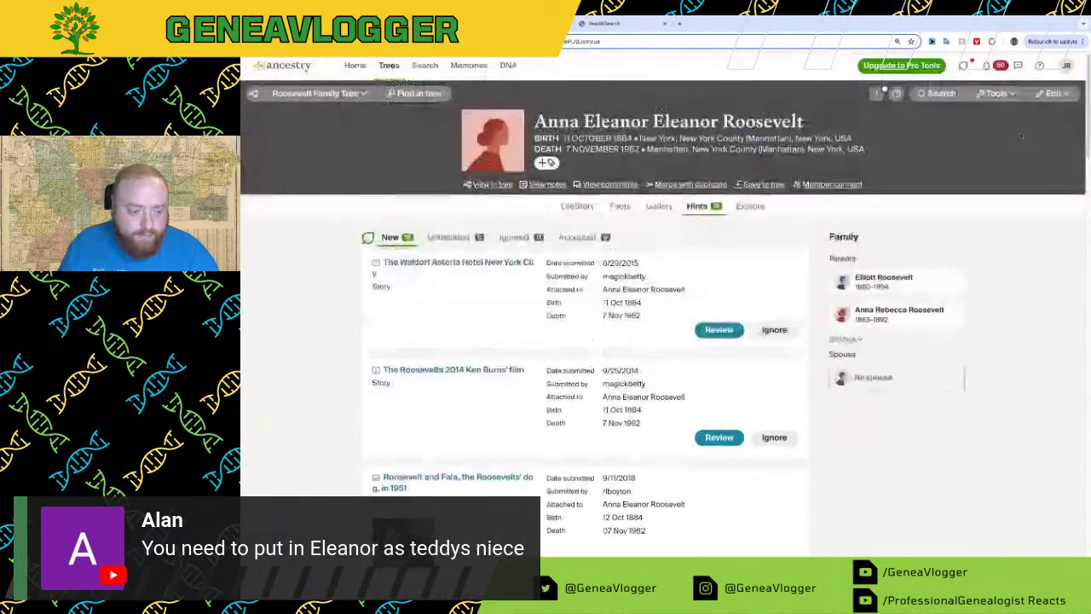
Step: Change her first and middle name to Anna Eleanor and save the edit
click(1048, 95)
click(1037, 118)
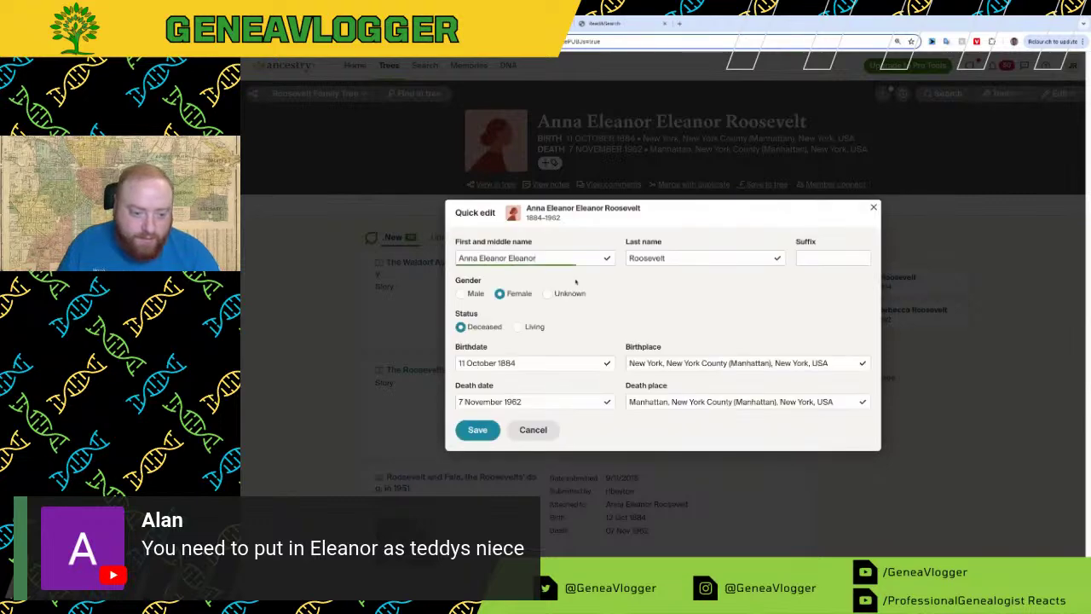
drag(536, 258, 506, 258)
key(BackSpace)
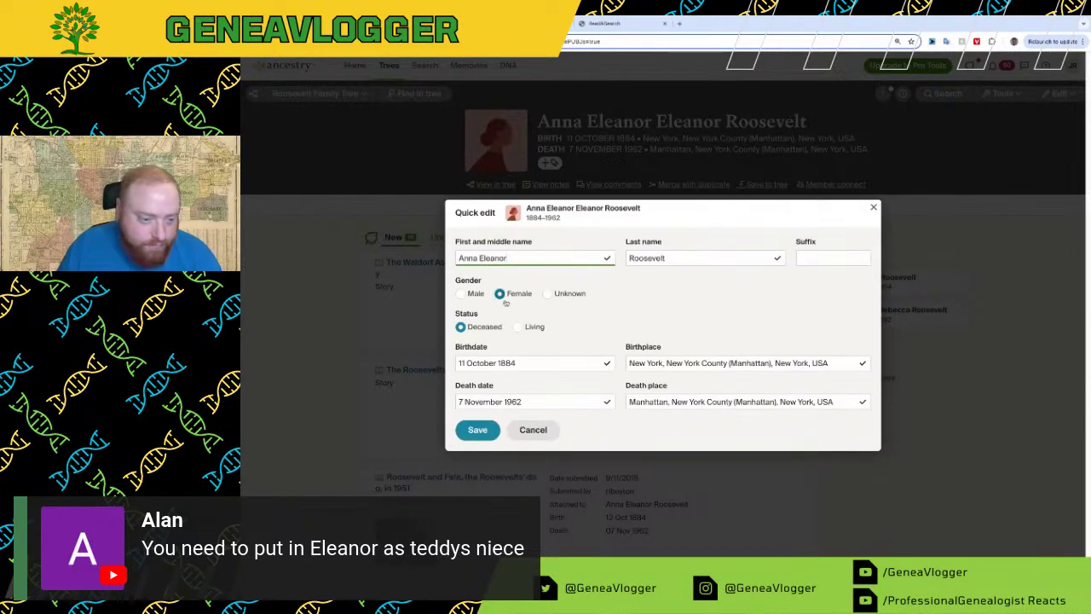
click(477, 430)
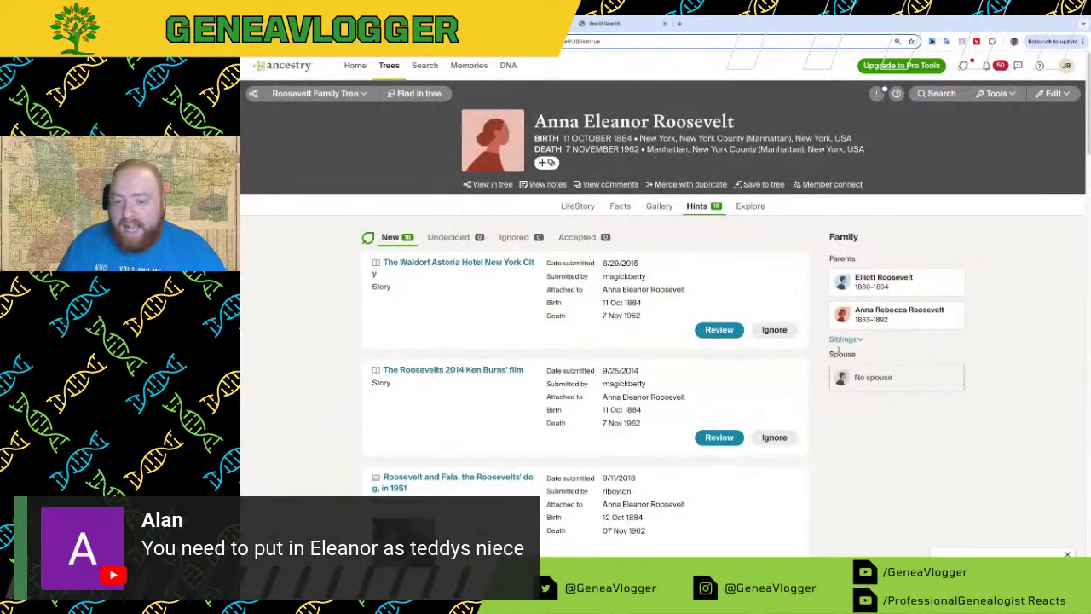
Step: Add the tree's existing Franklin Delano Roosevelt (1882-1945) as Anna Eleanor's spouse from her facts page
click(621, 206)
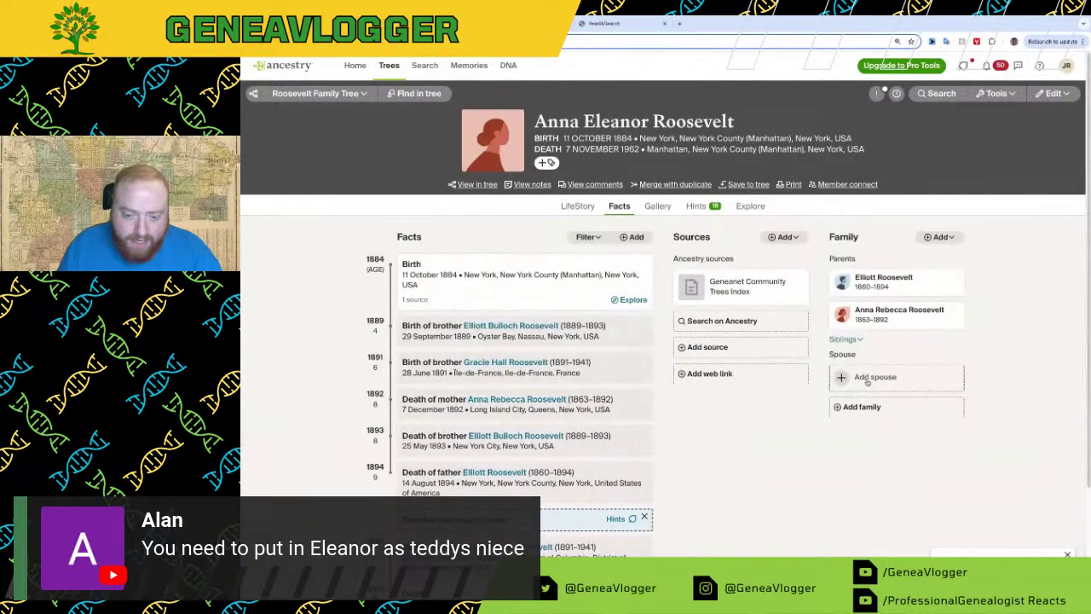
click(862, 378)
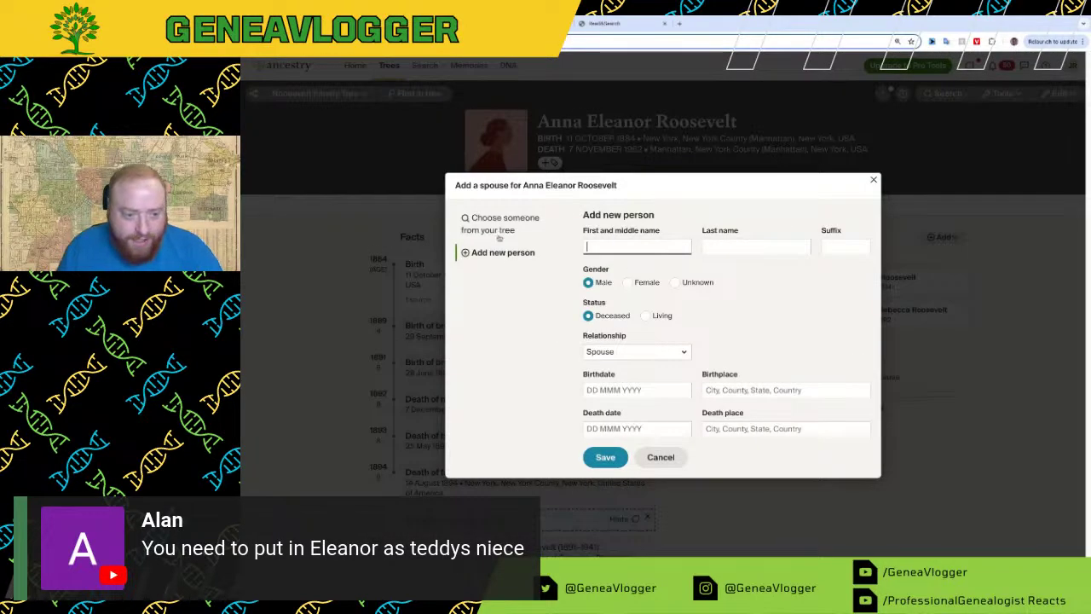
click(500, 228)
click(652, 338)
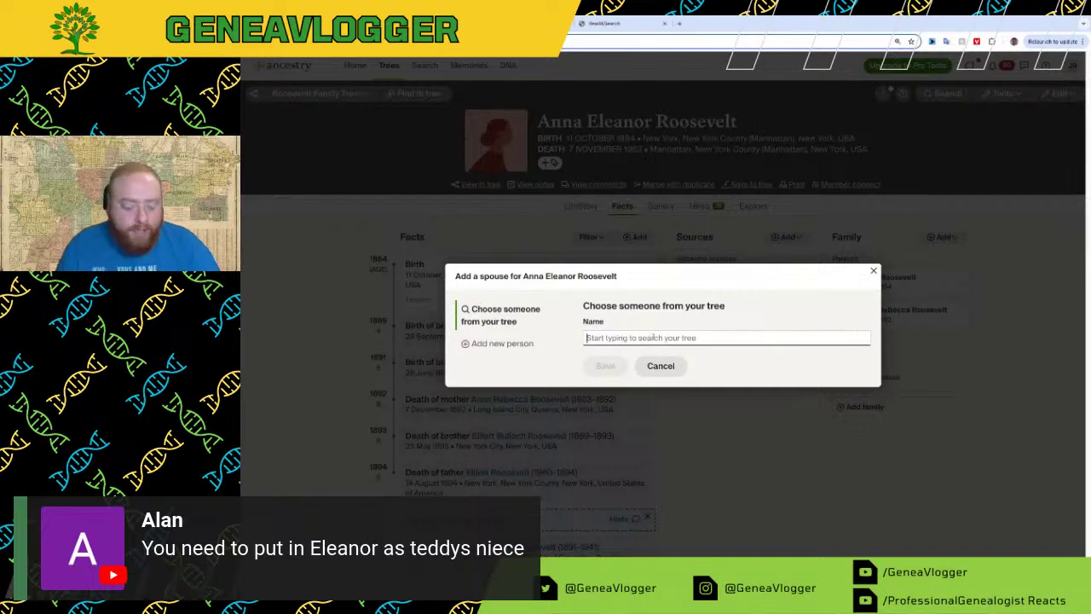
text(franklin)
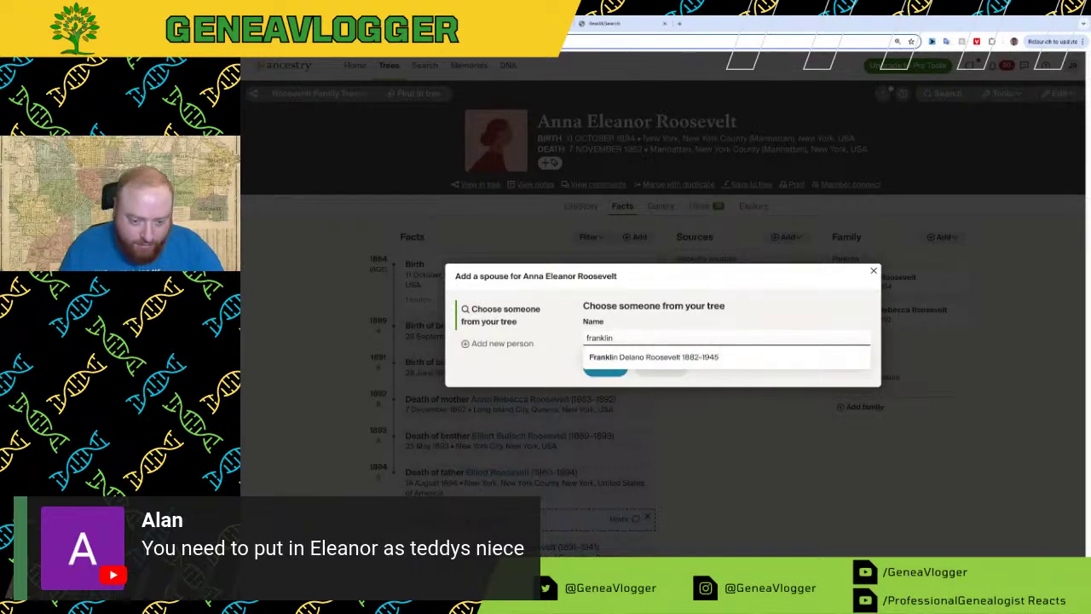
click(670, 358)
click(617, 378)
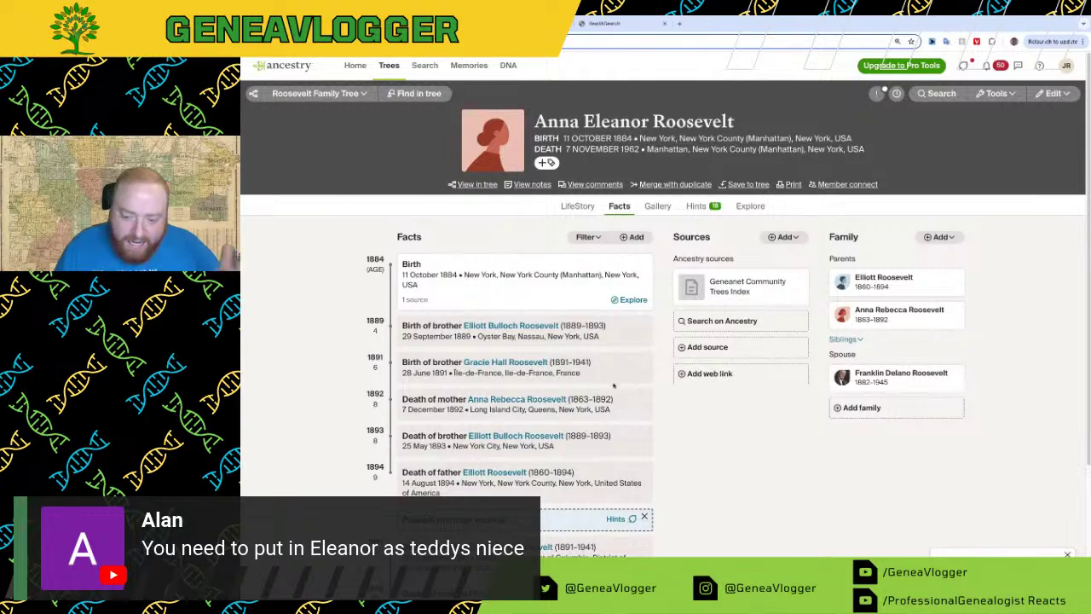
Step: Return to the tree view and examine how Franklin and Anna Eleanor's marriage connects the two Roosevelt branches
click(320, 94)
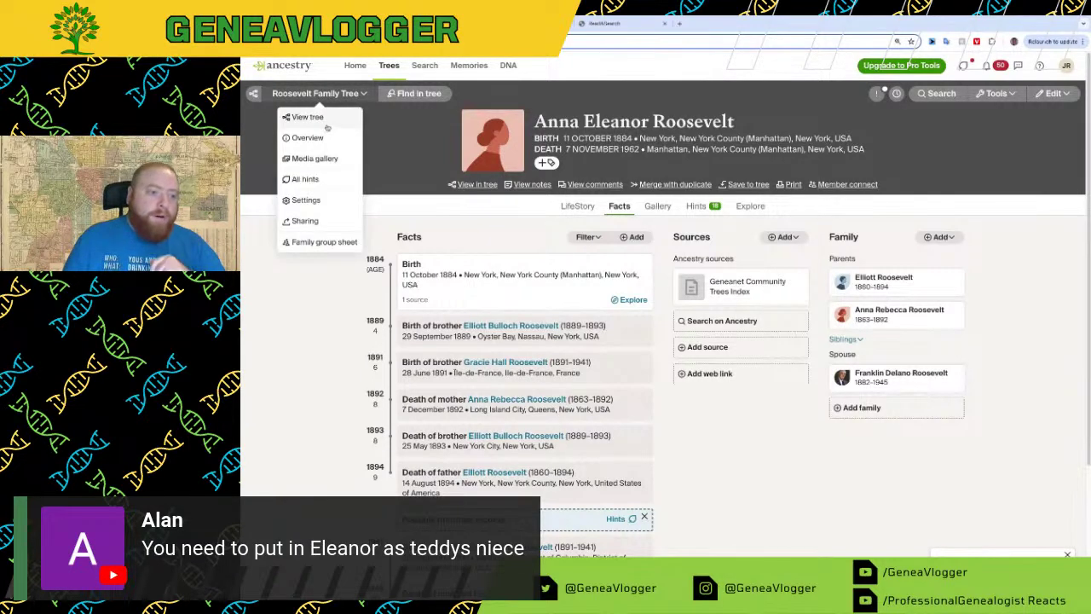
click(307, 118)
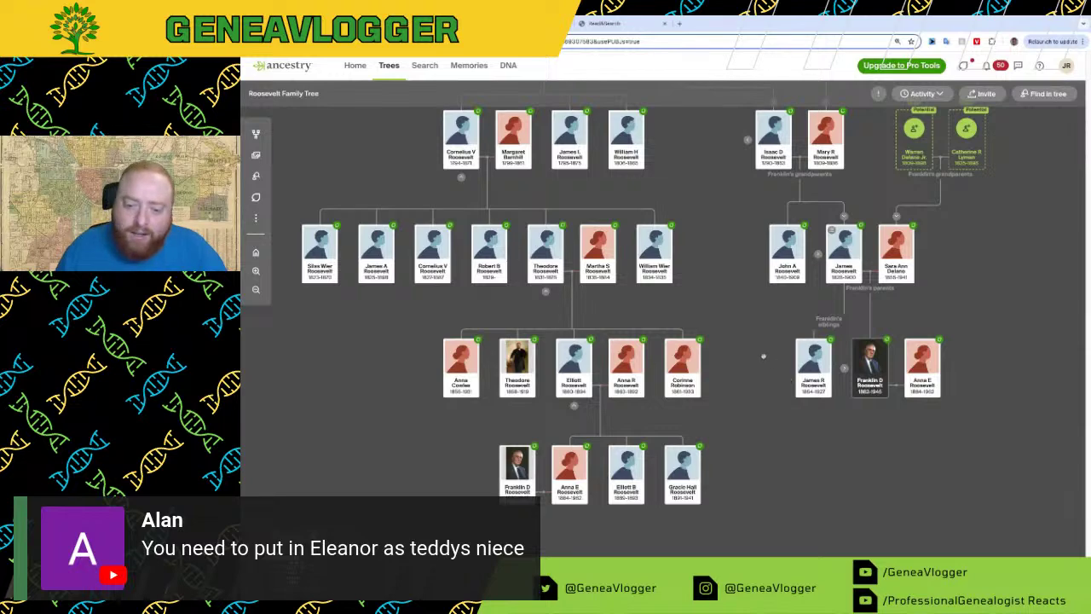
drag(764, 356, 784, 378)
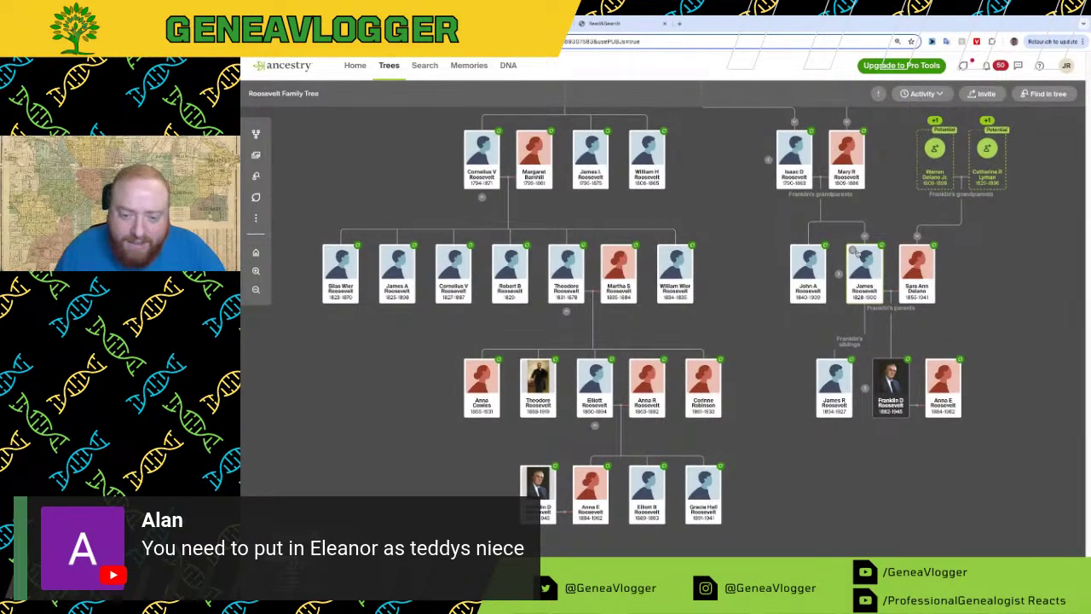
click(852, 250)
click(820, 244)
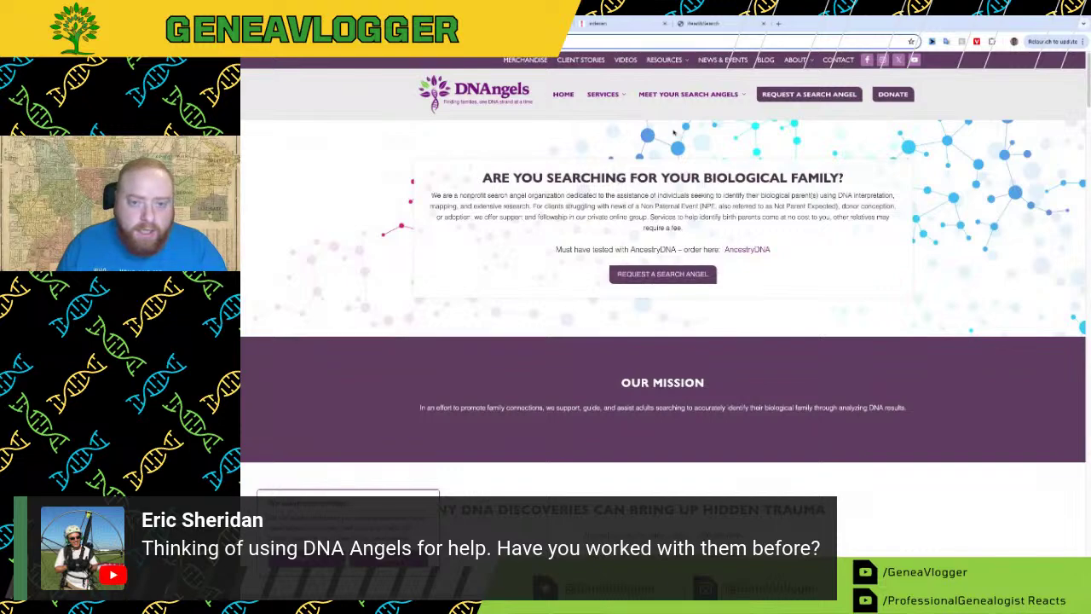
Step: Open the Meet Your Search Angels page on the DNAngels website
mouse_move(679, 99)
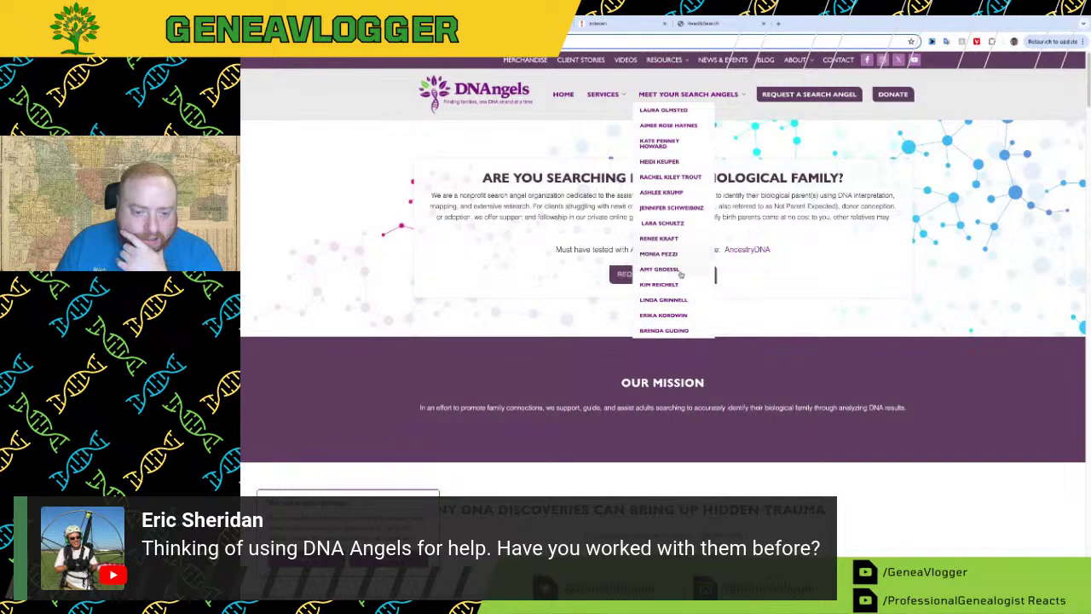
click(691, 321)
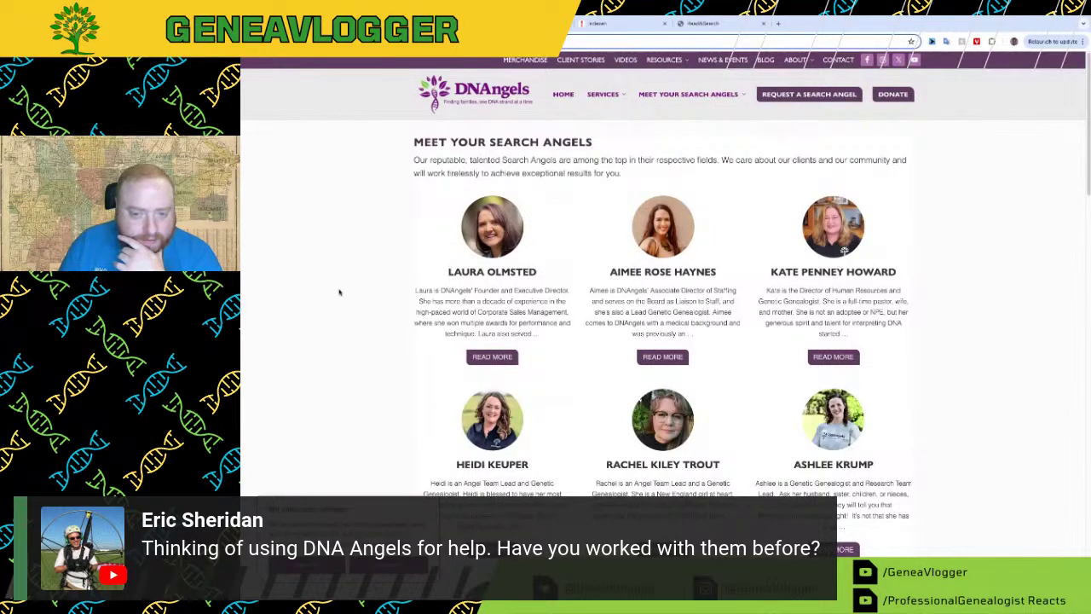
Step: Look through the Search Angels profiles on the DNAngels team page, and close the page
scroll(339, 292, down, 3)
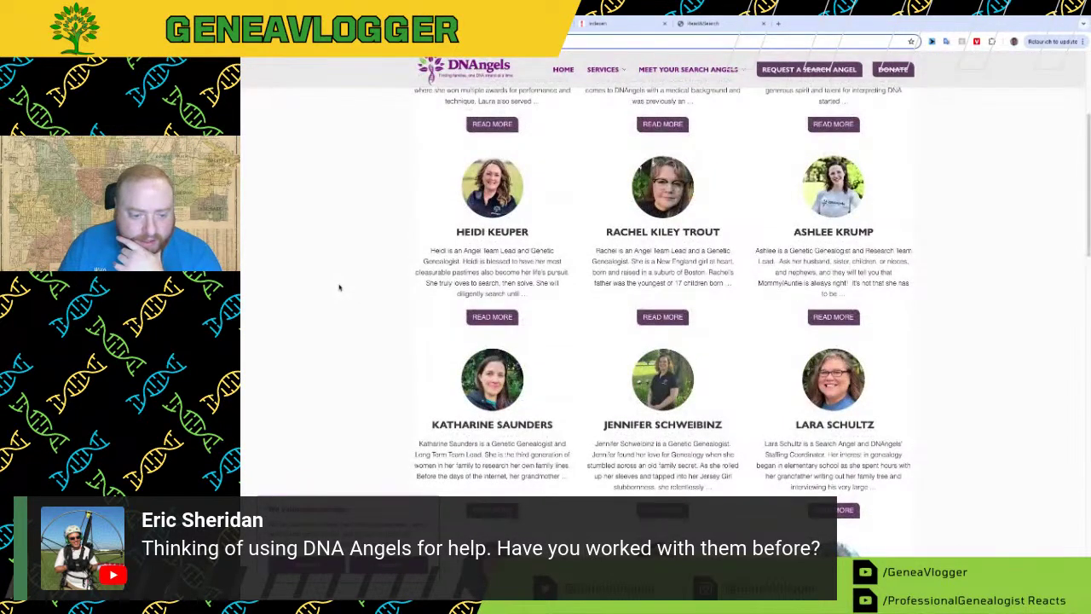
scroll(336, 287, down, 3)
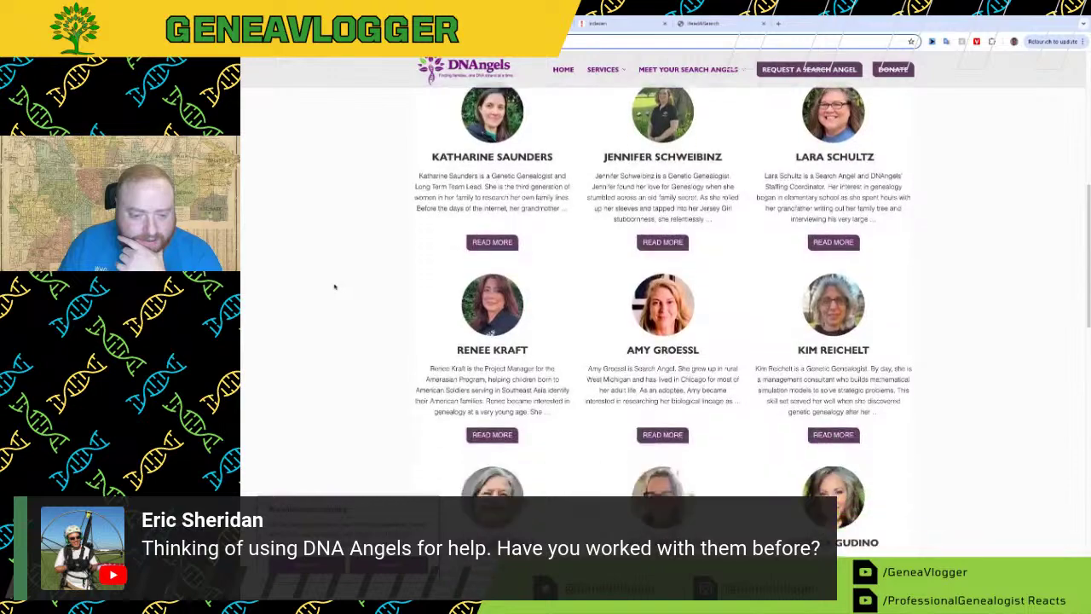
scroll(335, 287, down, 2)
scroll(334, 287, down, 2)
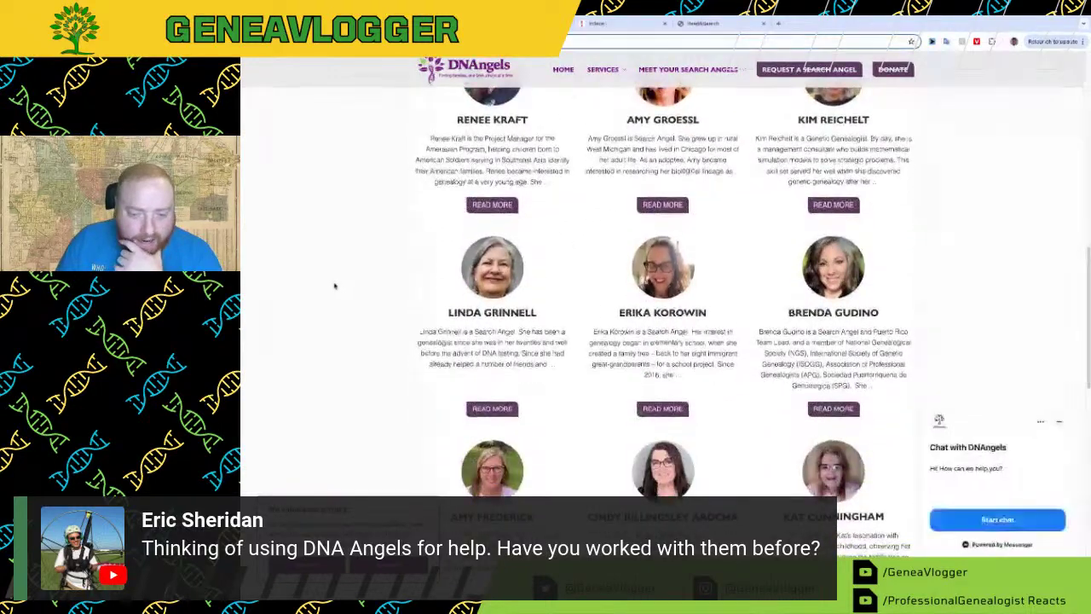
scroll(335, 286, down, 3)
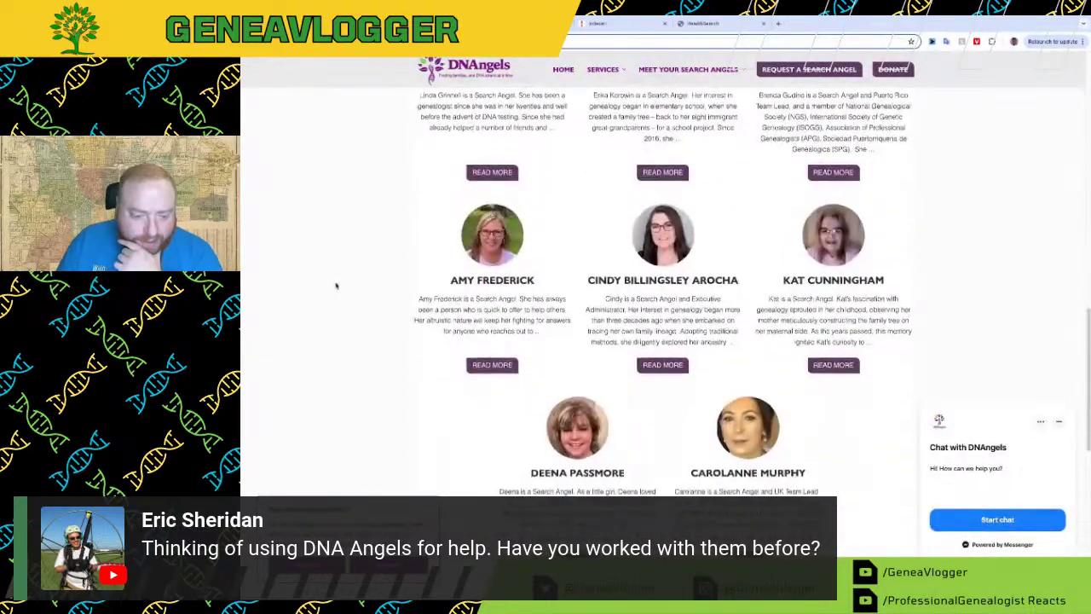
scroll(335, 286, up, 6)
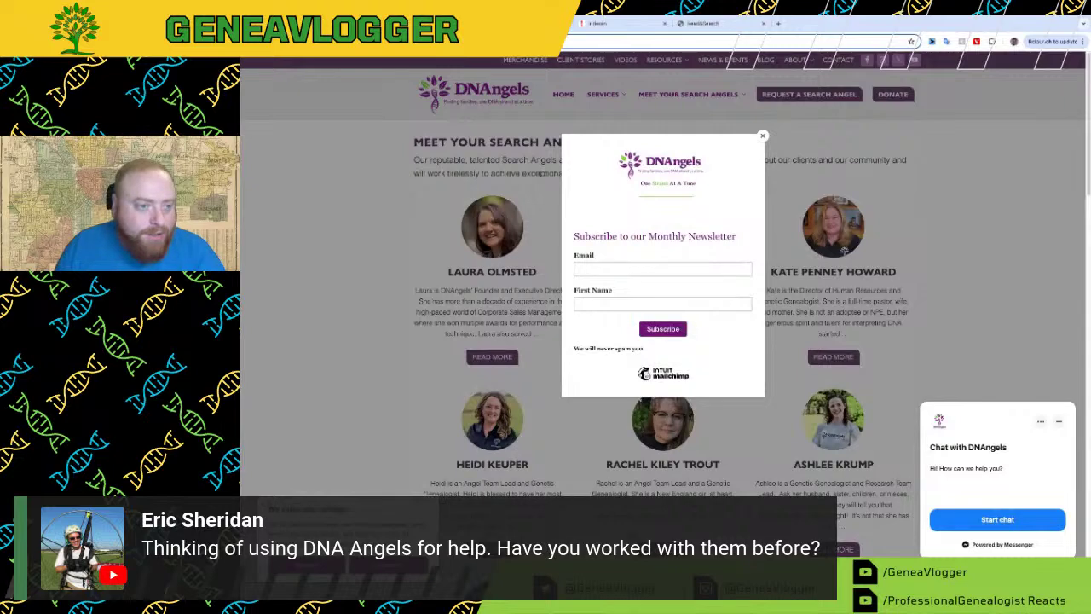
key(super+w)
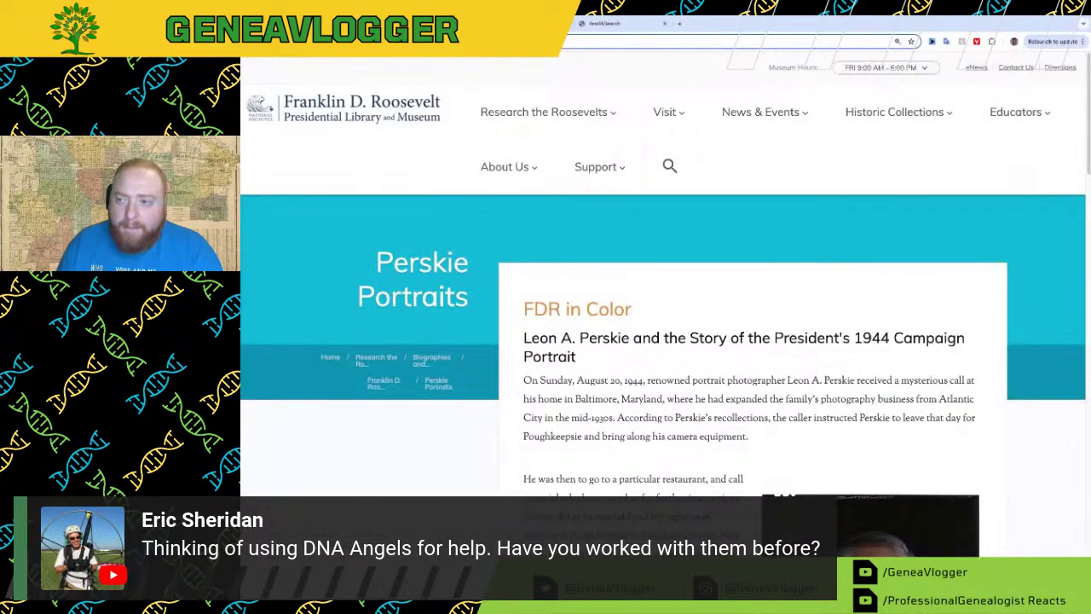
key(super+w)
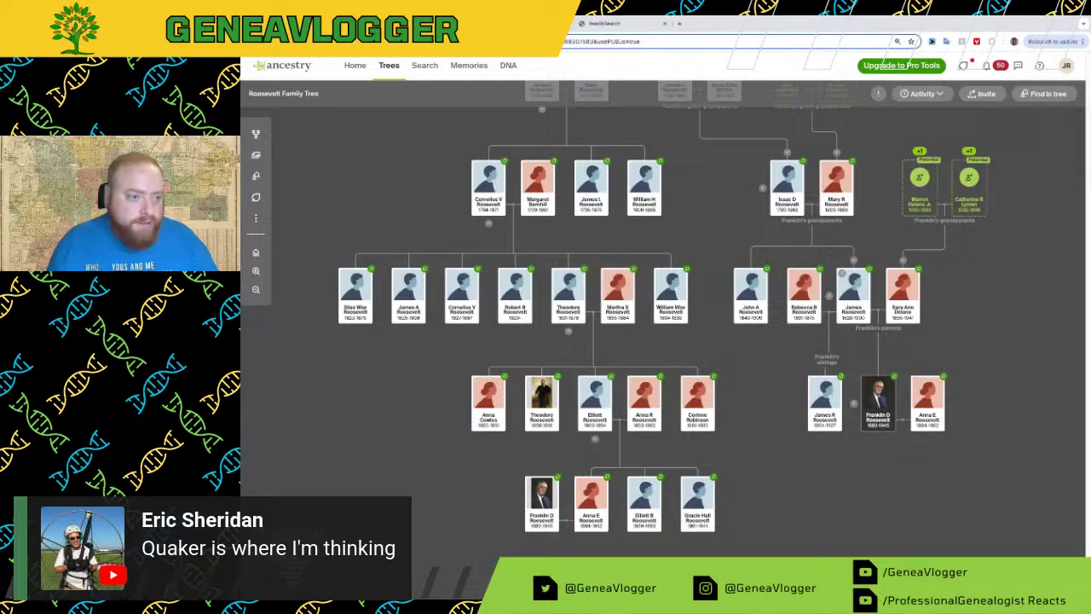
Step: Search the Association of Professional Genealogists directory for the keyword quaker
key(ctrl+Tab)
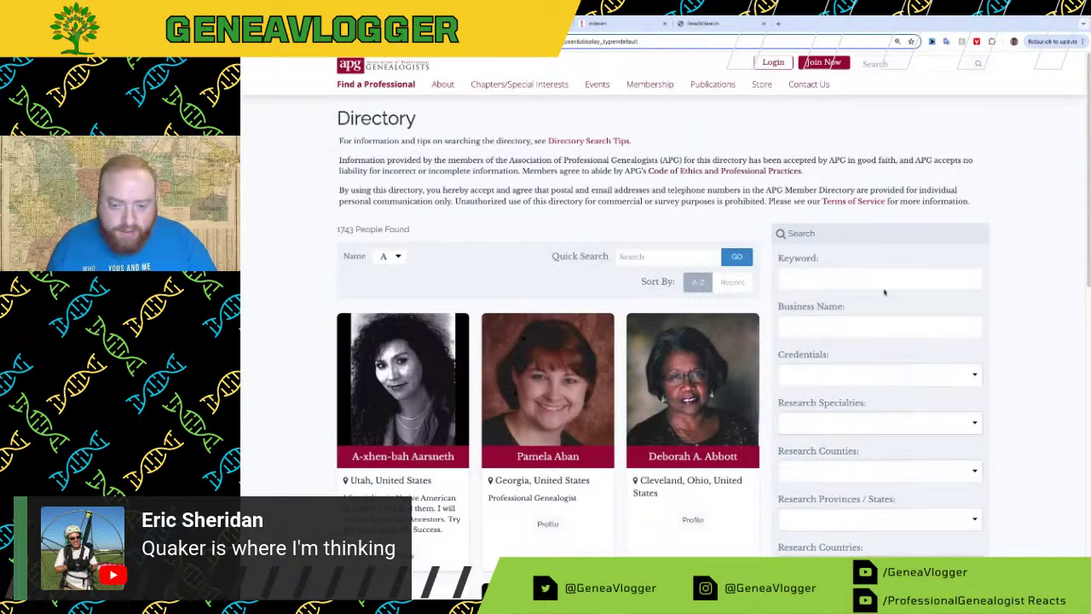
click(883, 287)
text(quaker)
key(Return)
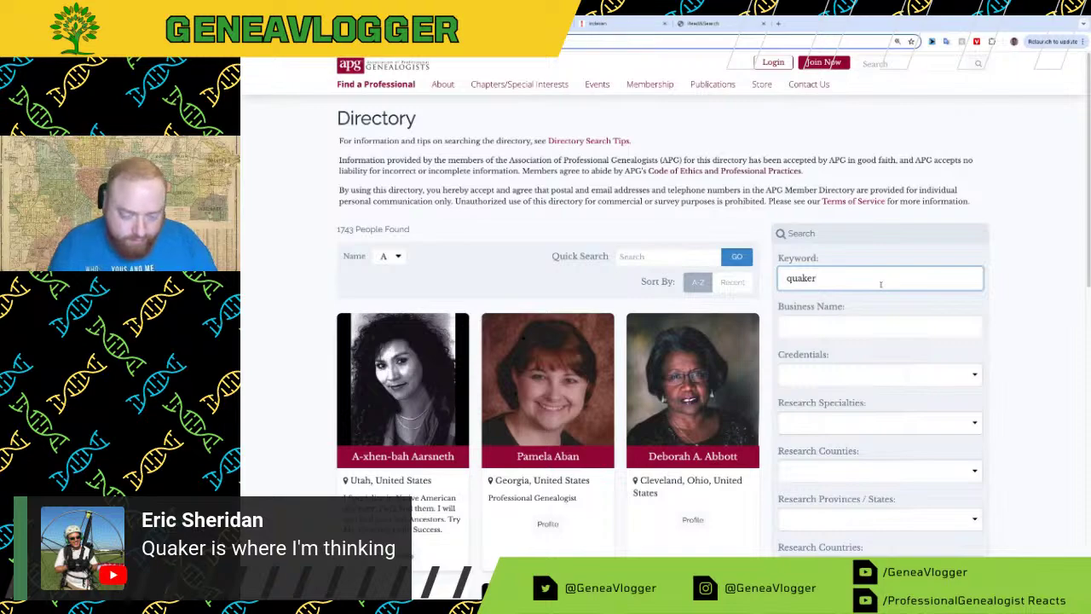
scroll(686, 303, down, 3)
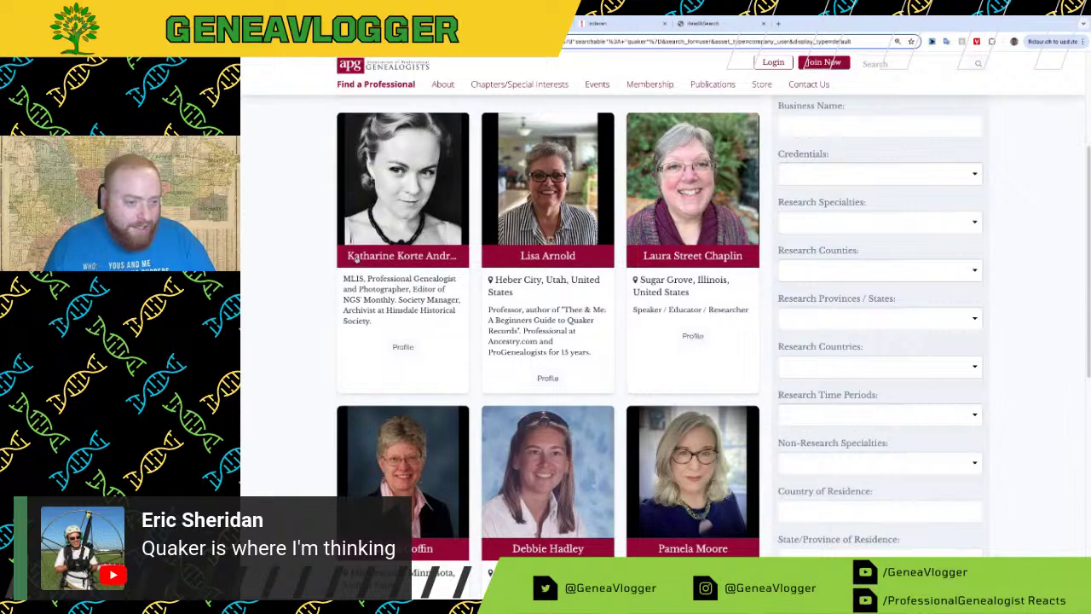
Step: Open the first listed genealogist's directory profile and read the biography and research specialties for Quaker expertise
click(356, 259)
scroll(384, 278, down, 2)
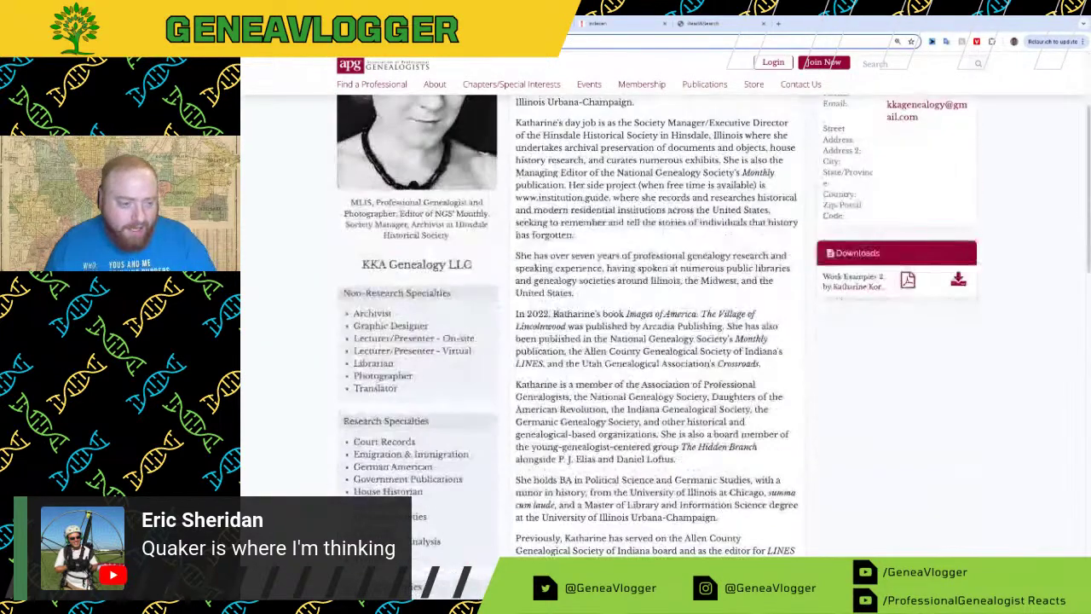
scroll(586, 335, up, 2)
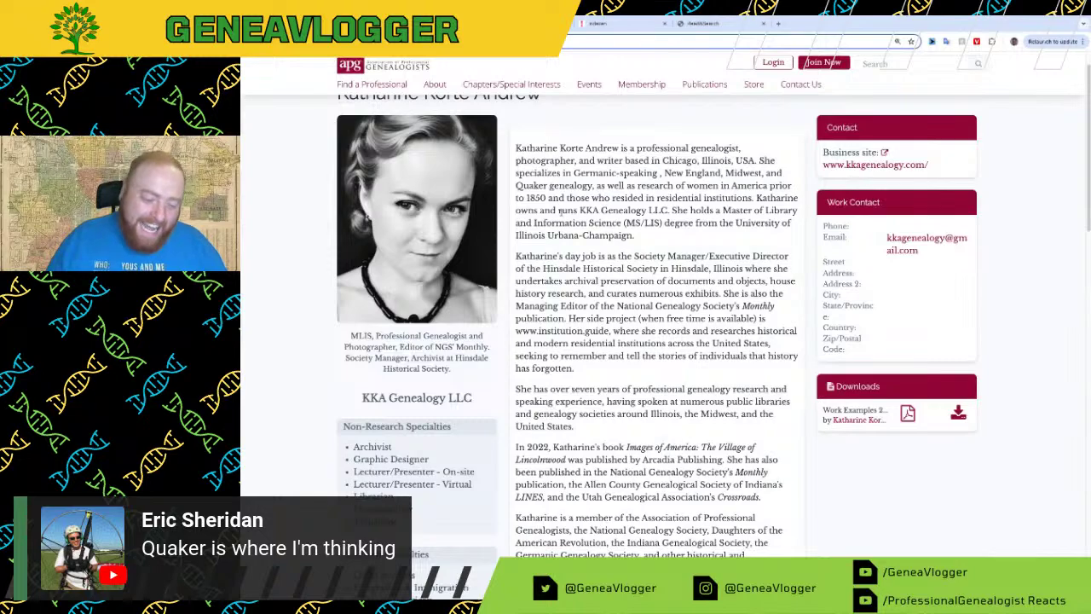
scroll(579, 254, down, 2)
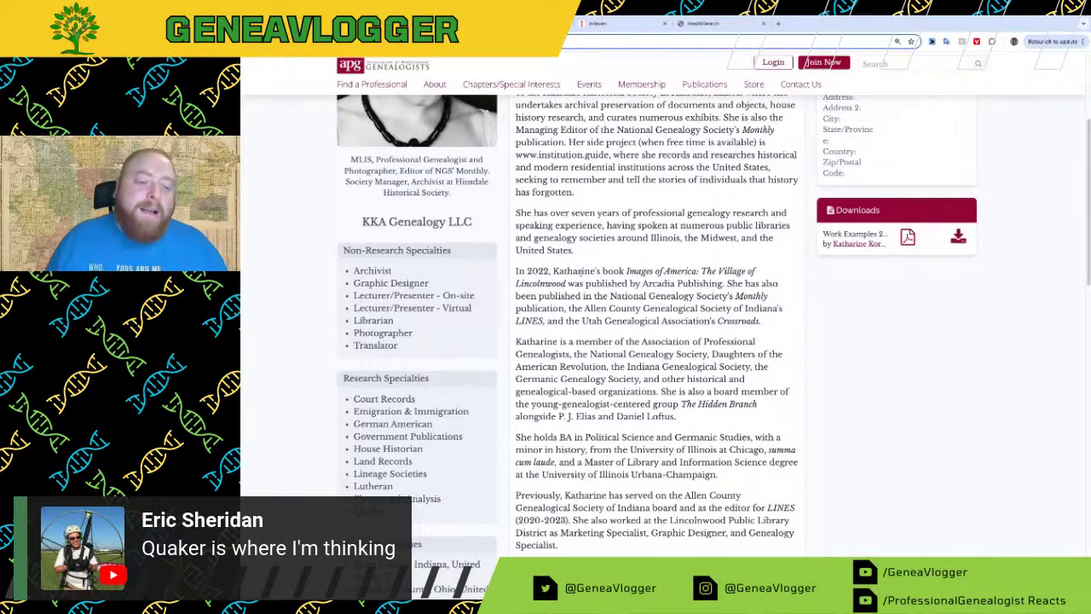
scroll(592, 280, down, 1)
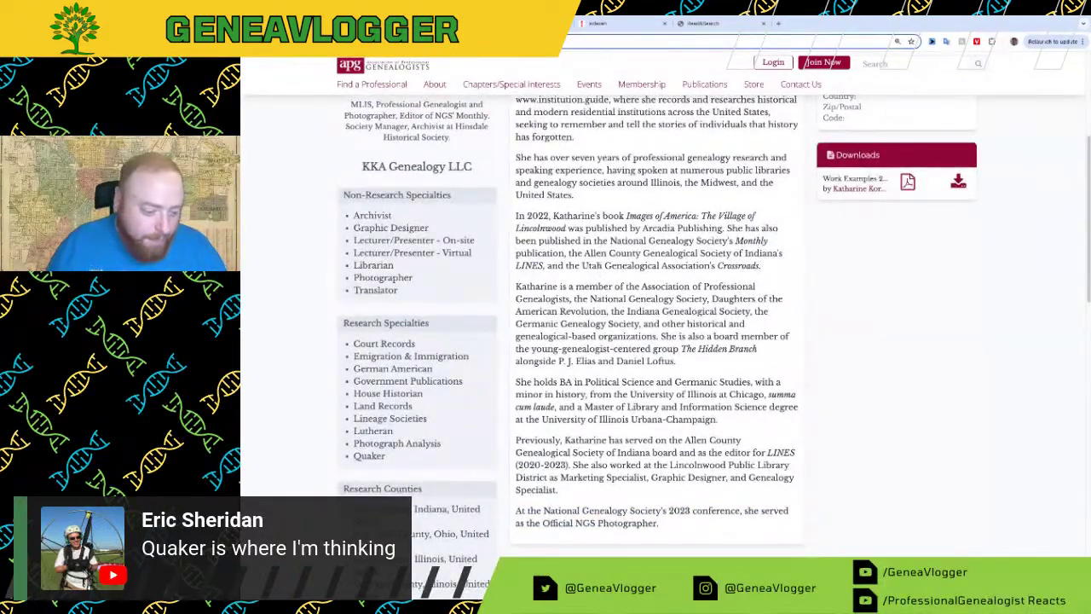
scroll(592, 273, up, 5)
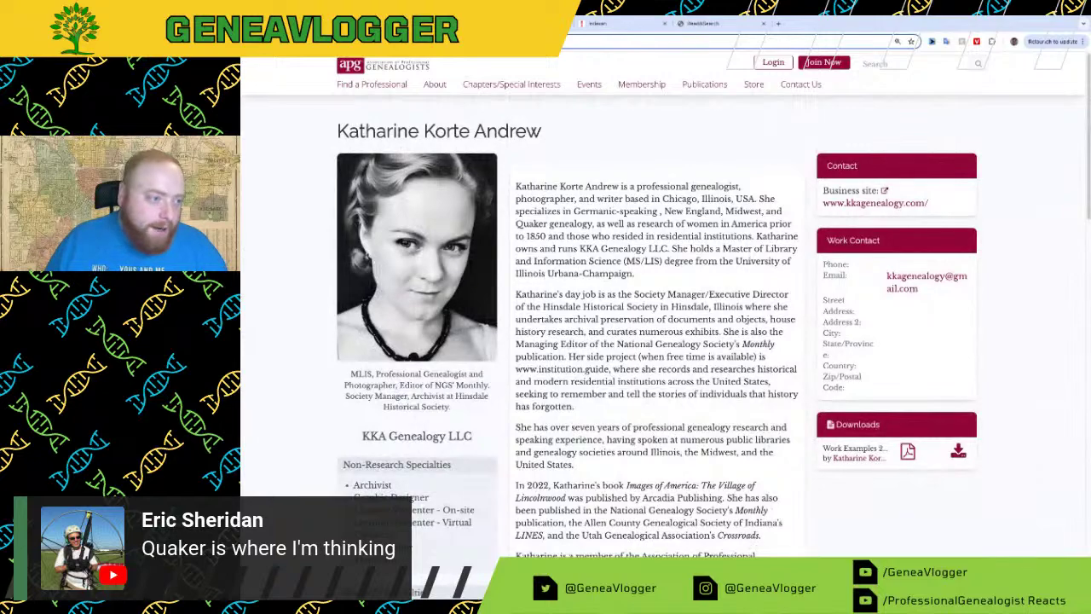
Step: Return to the quaker search results to review the remaining genealogists, and close the DNAngels home page
key(alt+Left)
scroll(394, 259, down, 5)
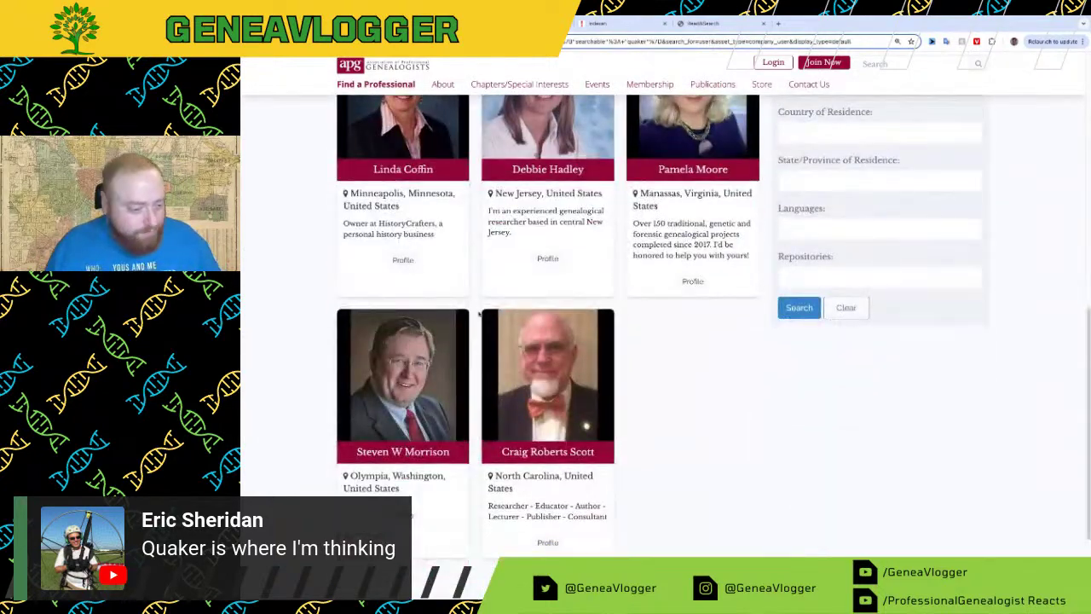
scroll(493, 326, up, 5)
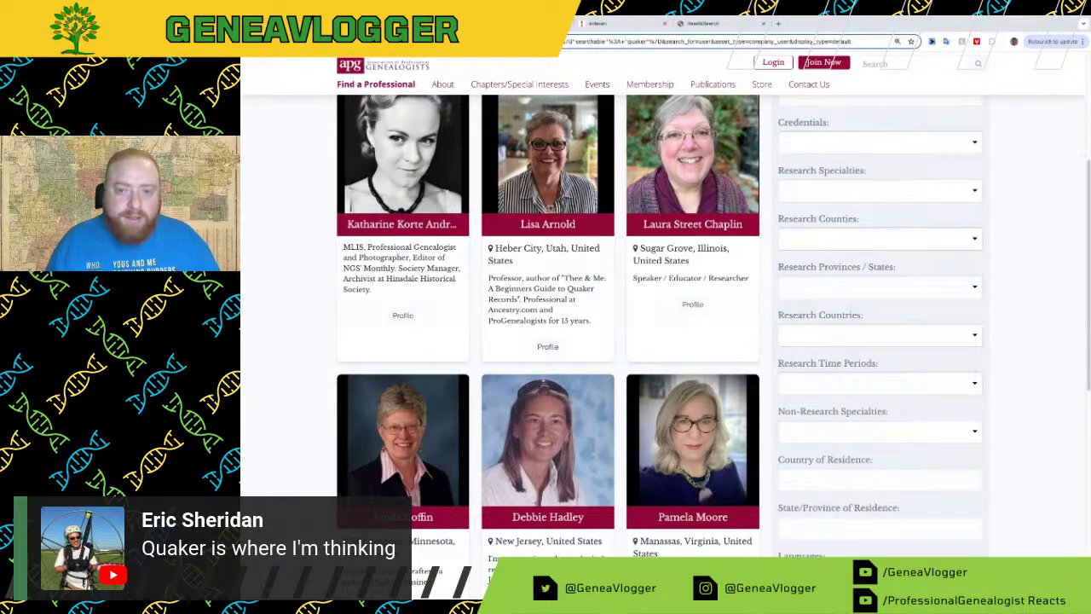
key(ctrl+Tab)
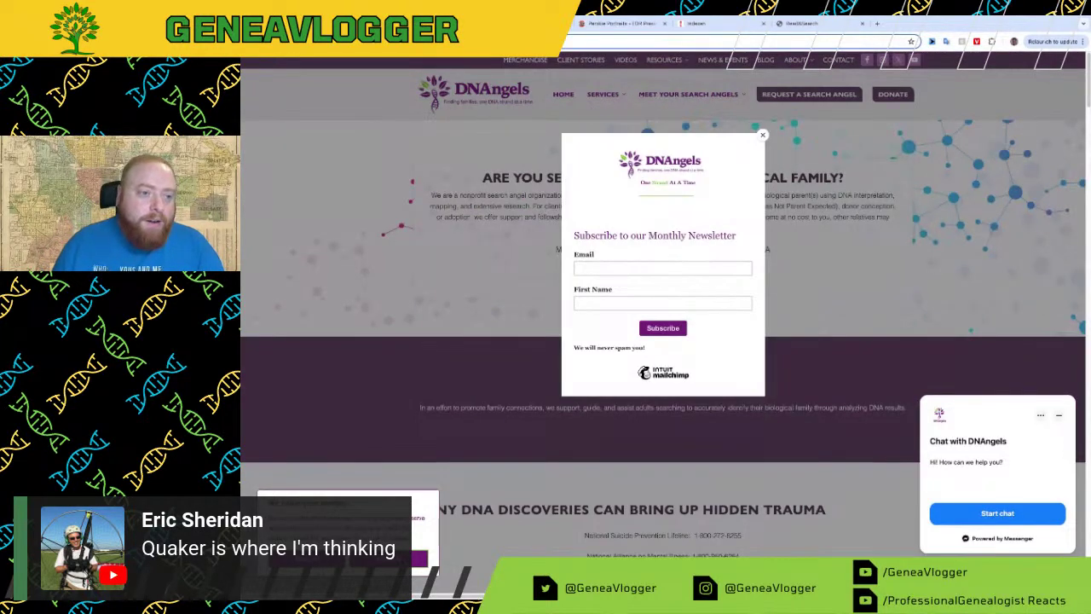
key(super+w)
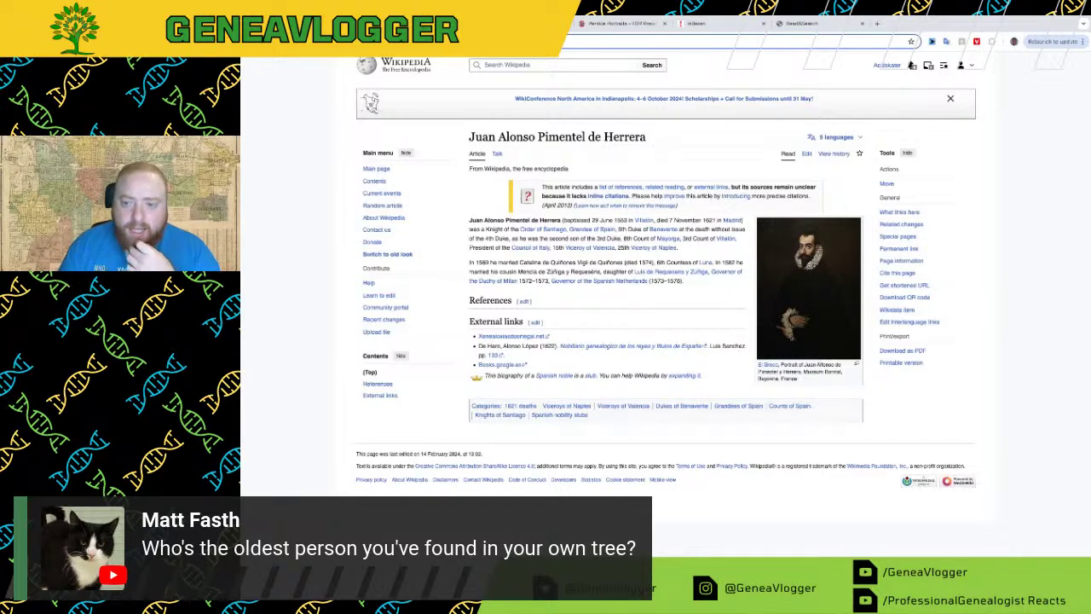
Step: On Juan Alonso Pimentel de Herrera's enlarged Geni profile, expand the full blood relationship path and highlight Alonso Pimentel de Zúñiga in it
key(super+shift+t)
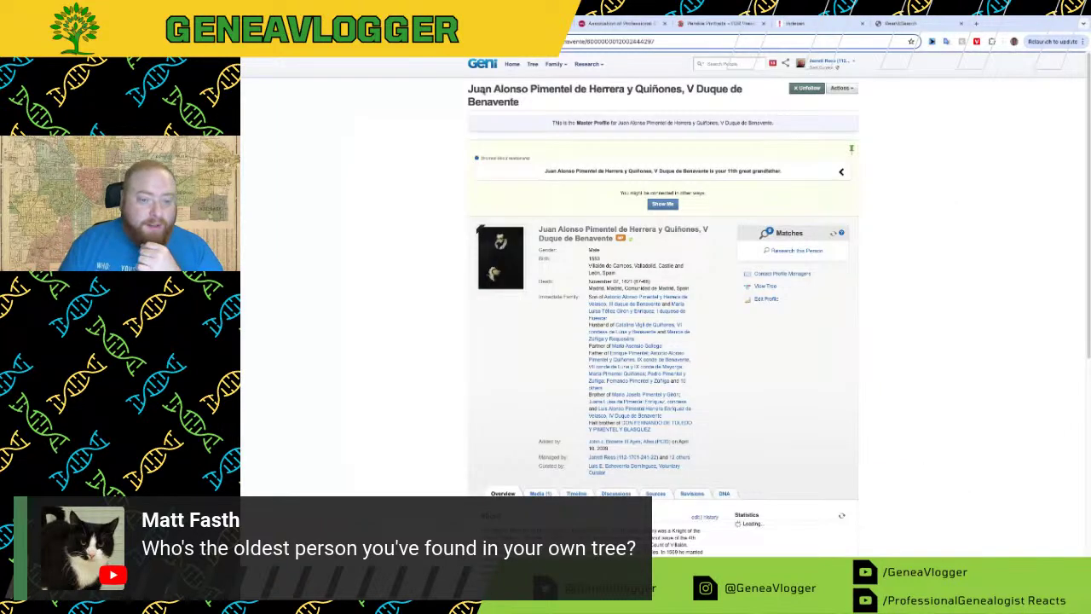
key(ctrl+plus)
key(ctrl+plus)
key(ctrl+plus)
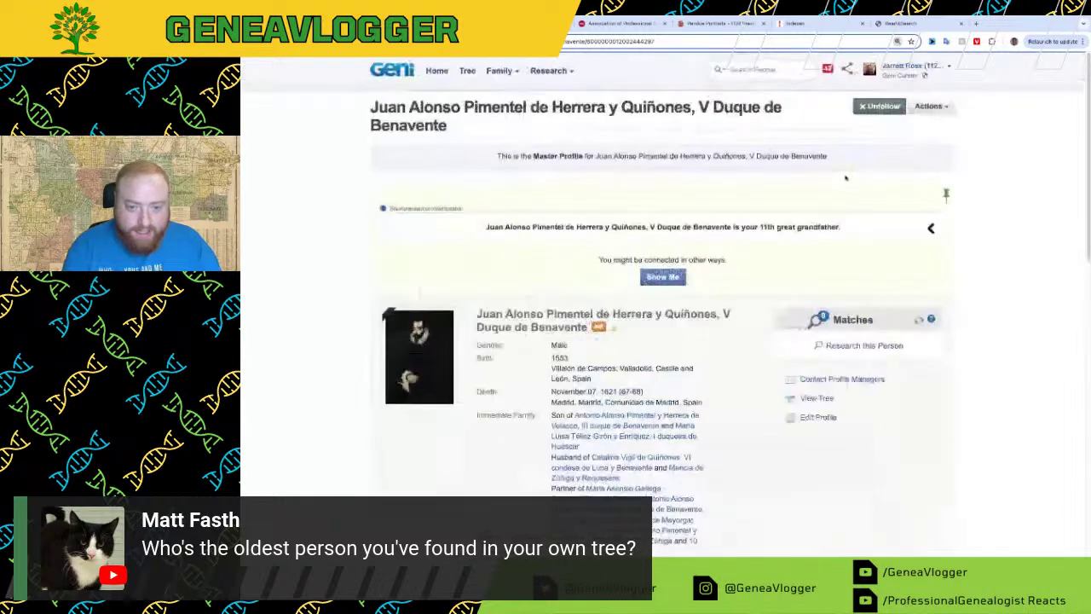
click(975, 257)
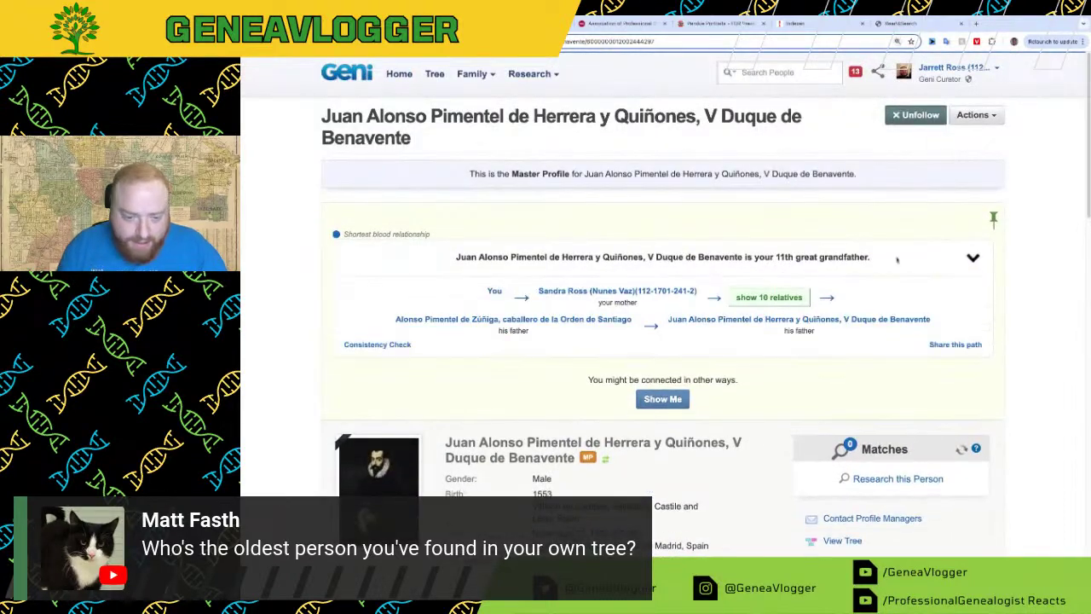
scroll(772, 310, down, 1)
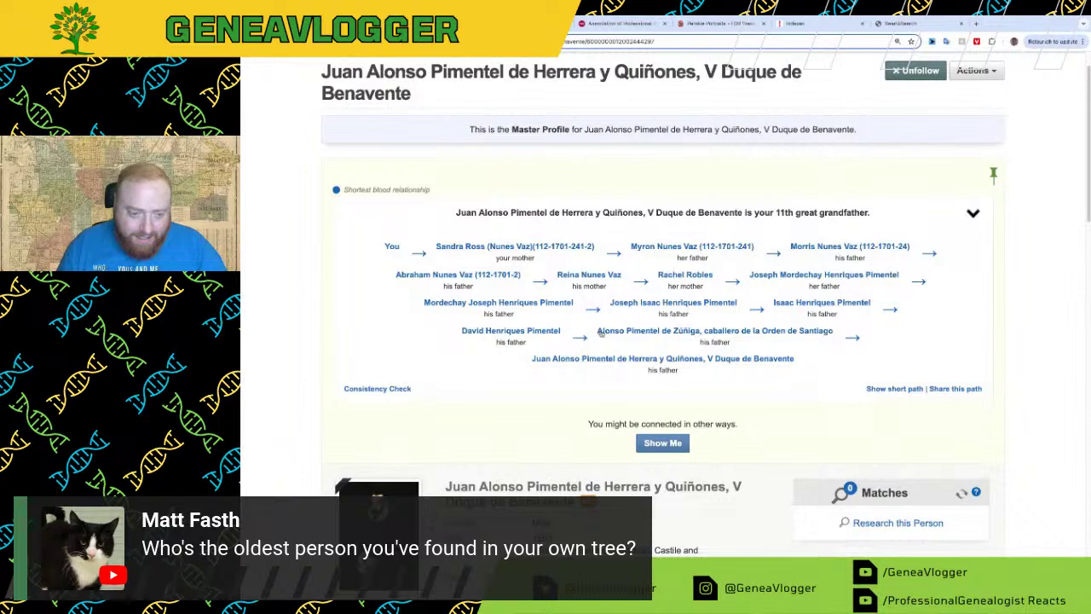
drag(837, 335, 597, 334)
triple_click(836, 335)
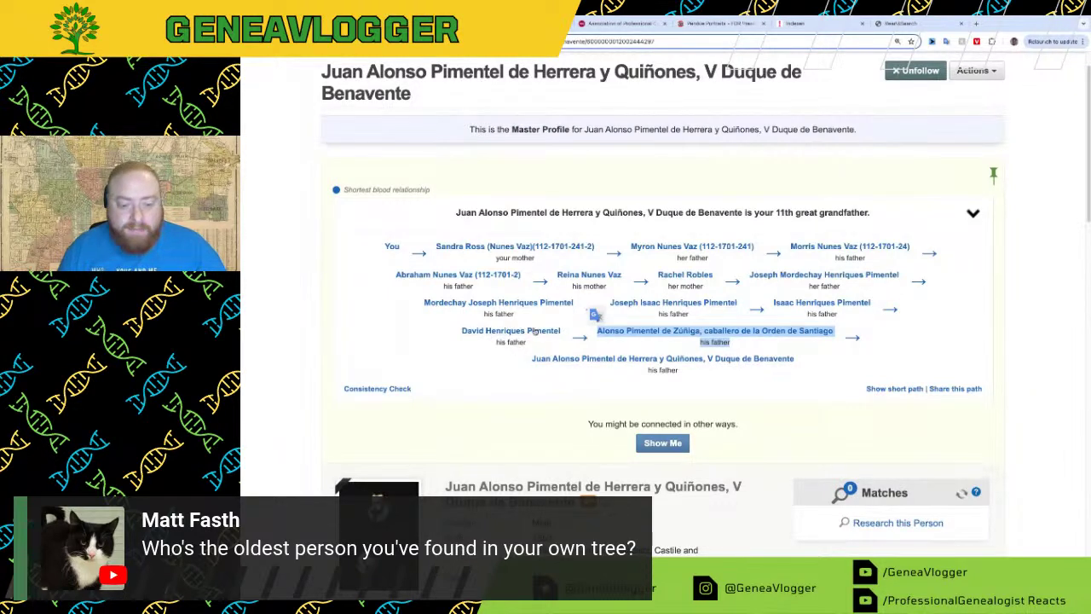
scroll(528, 366, down, 10)
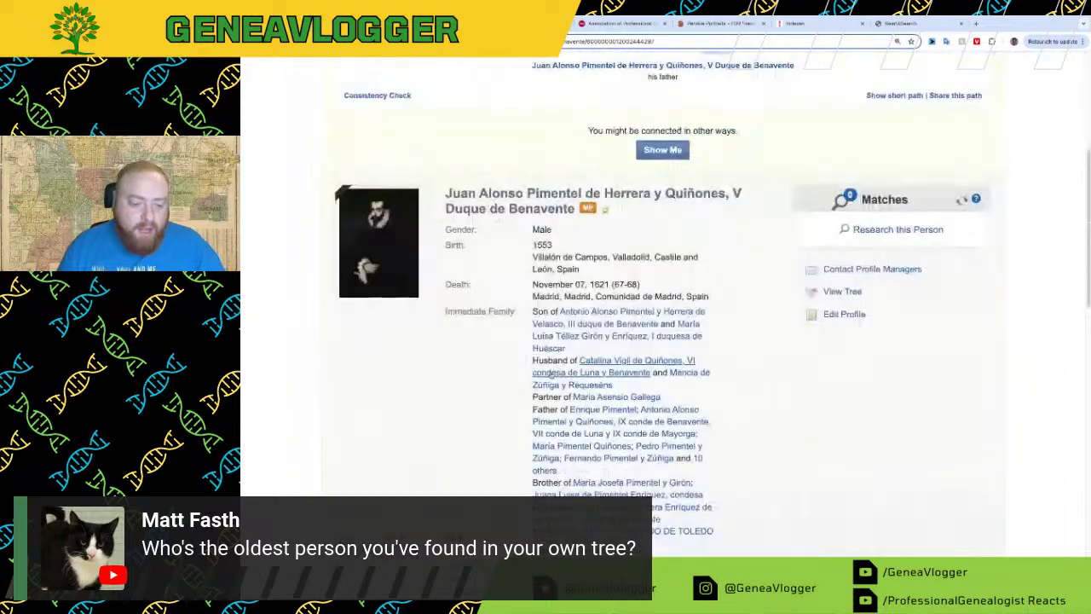
click(448, 325)
scroll(722, 375, down, 3)
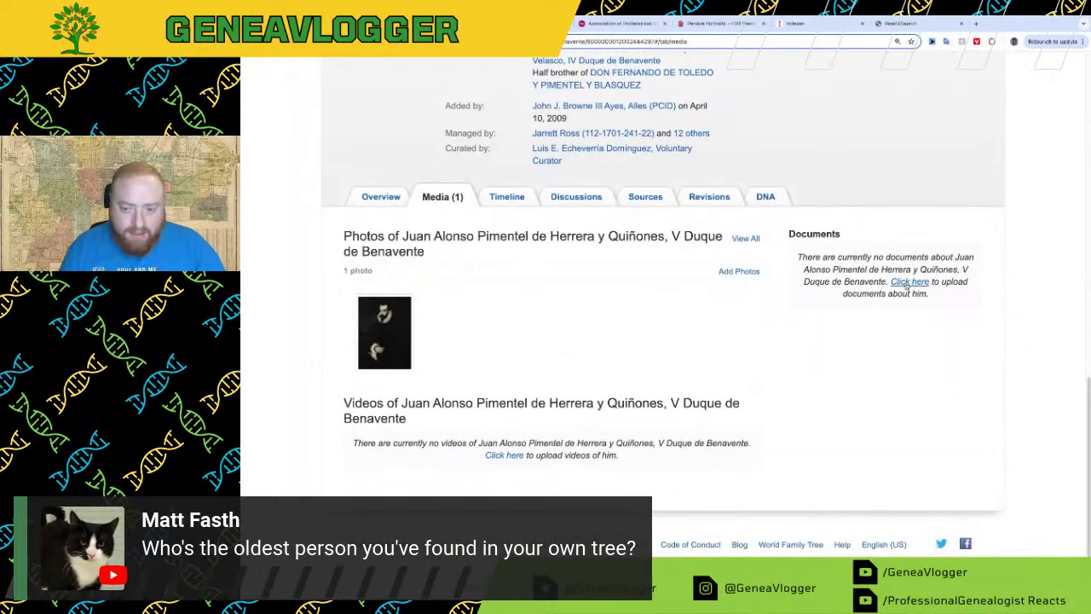
click(594, 195)
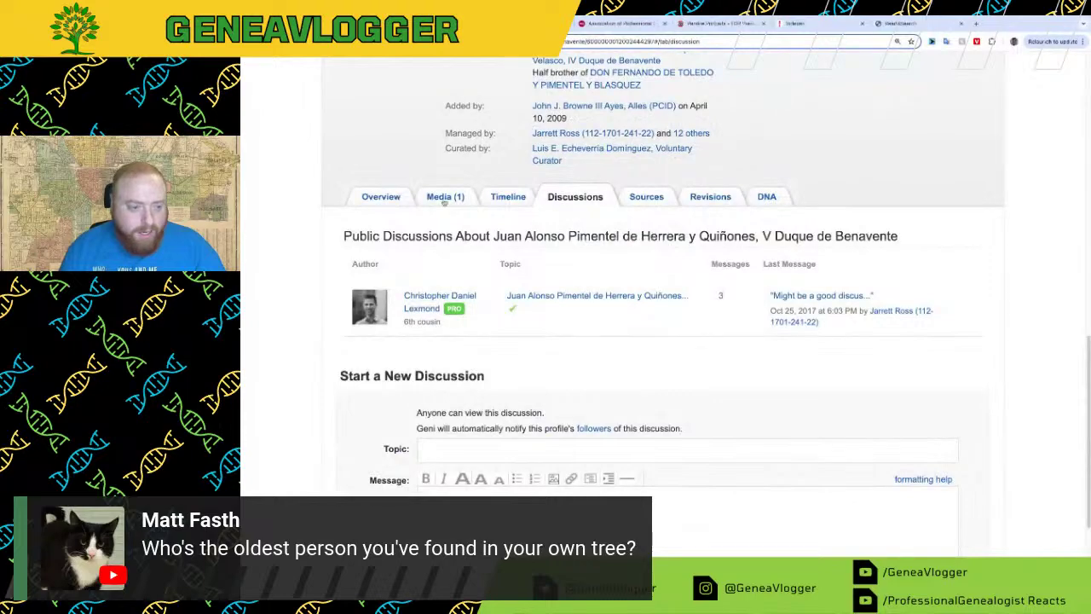
click(445, 197)
Step: Read the discussion thread about Juan Alonso Pimentel's last name, and return to the profile's media and relationship path
click(558, 196)
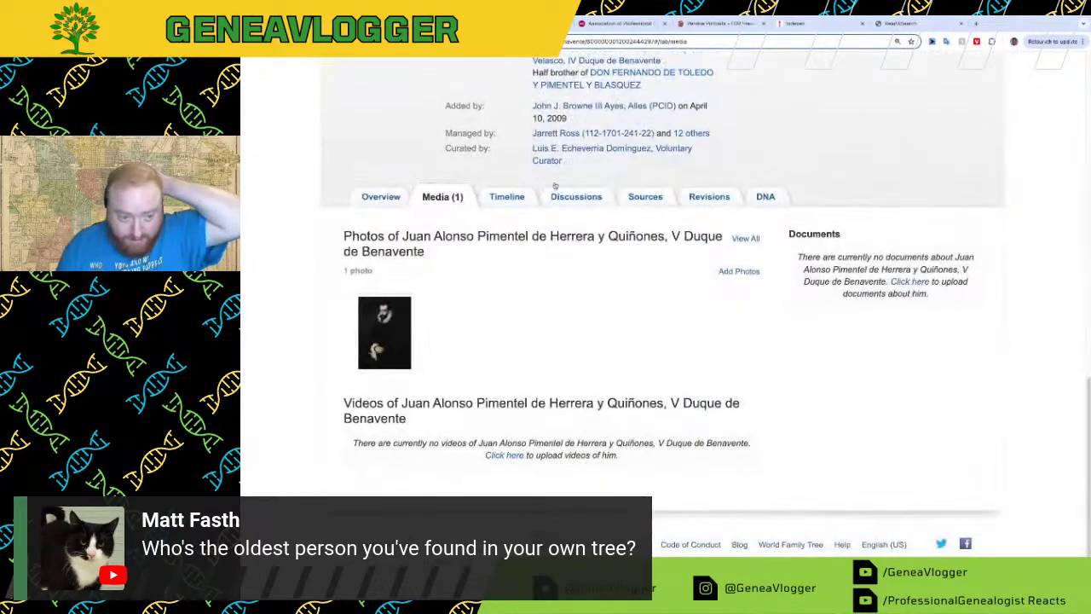
click(545, 298)
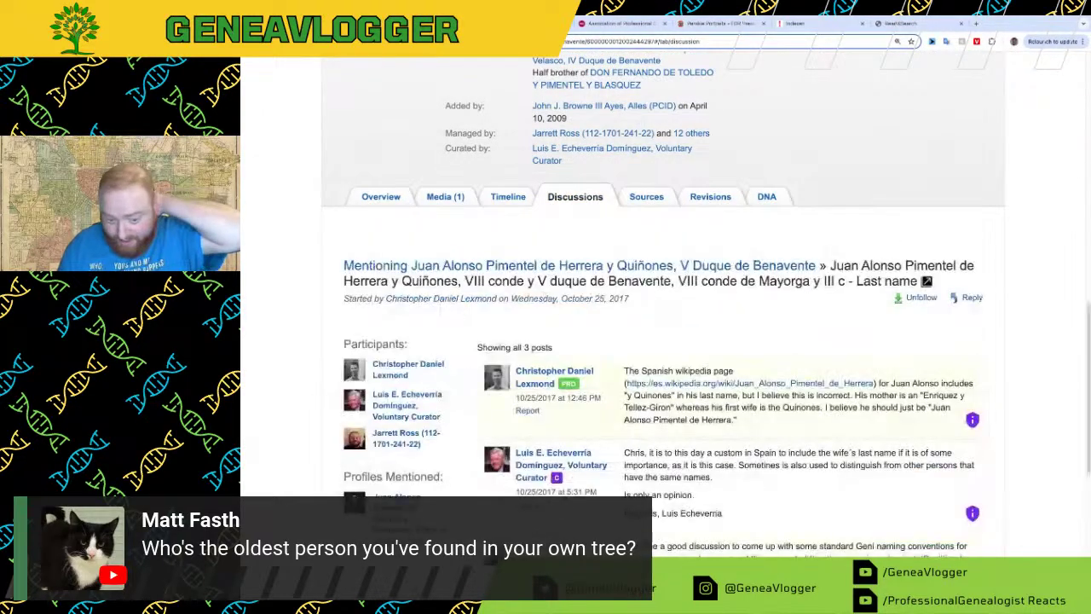
scroll(558, 313, down, 3)
scroll(558, 314, up, 3)
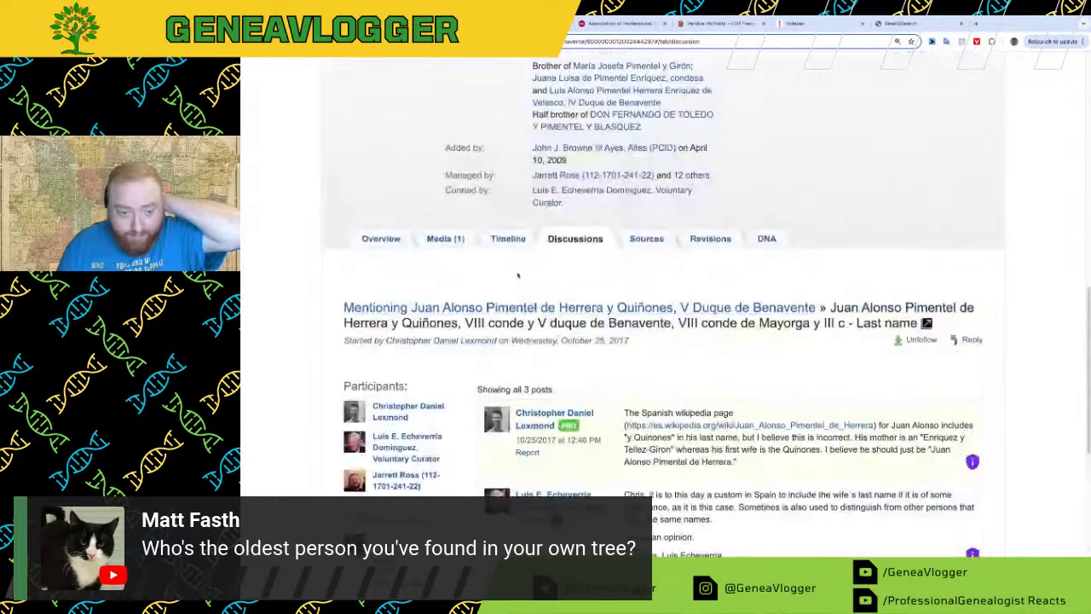
click(444, 244)
scroll(498, 284, up, 3)
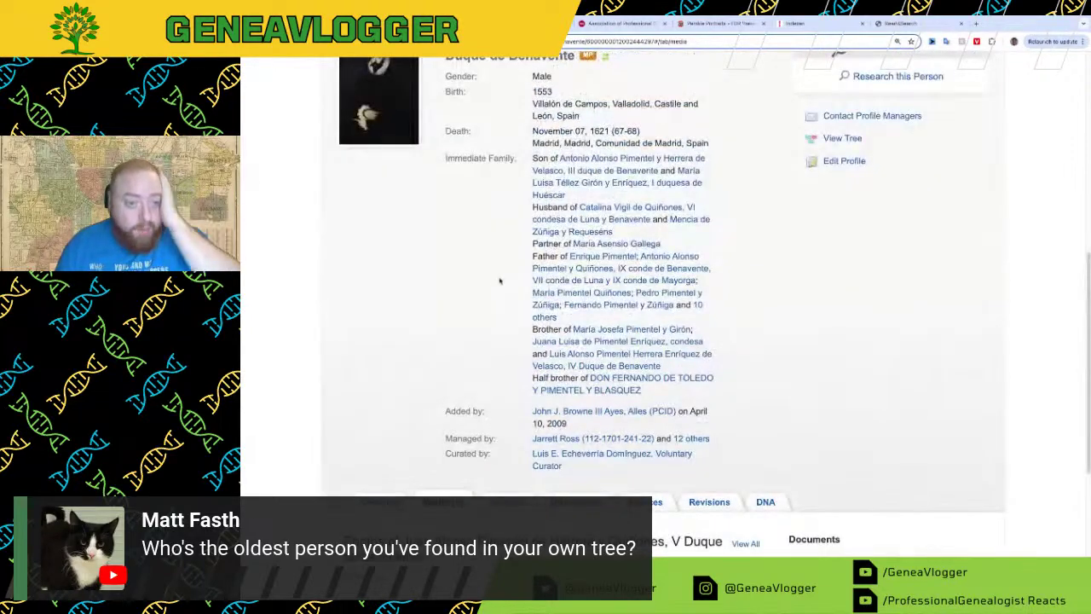
scroll(529, 286, up, 5)
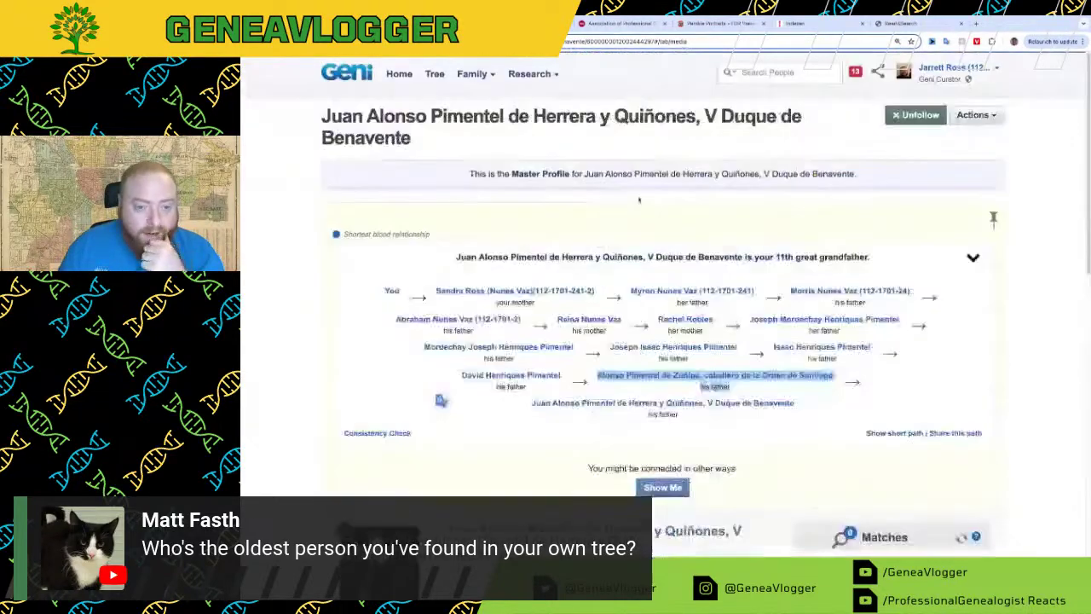
click(506, 381)
triple_click(501, 375)
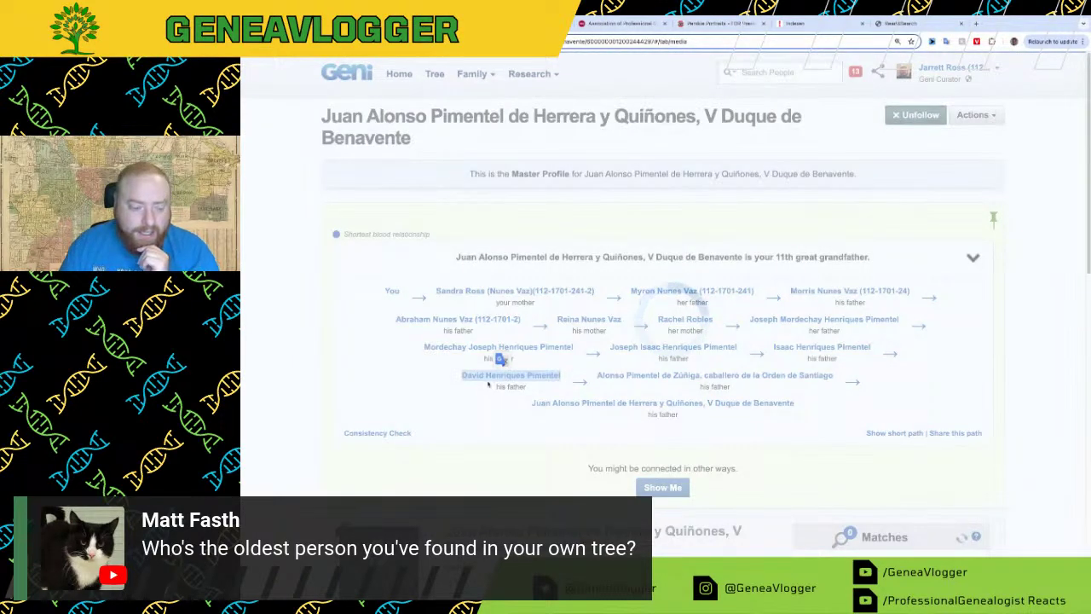
scroll(488, 384, down, 6)
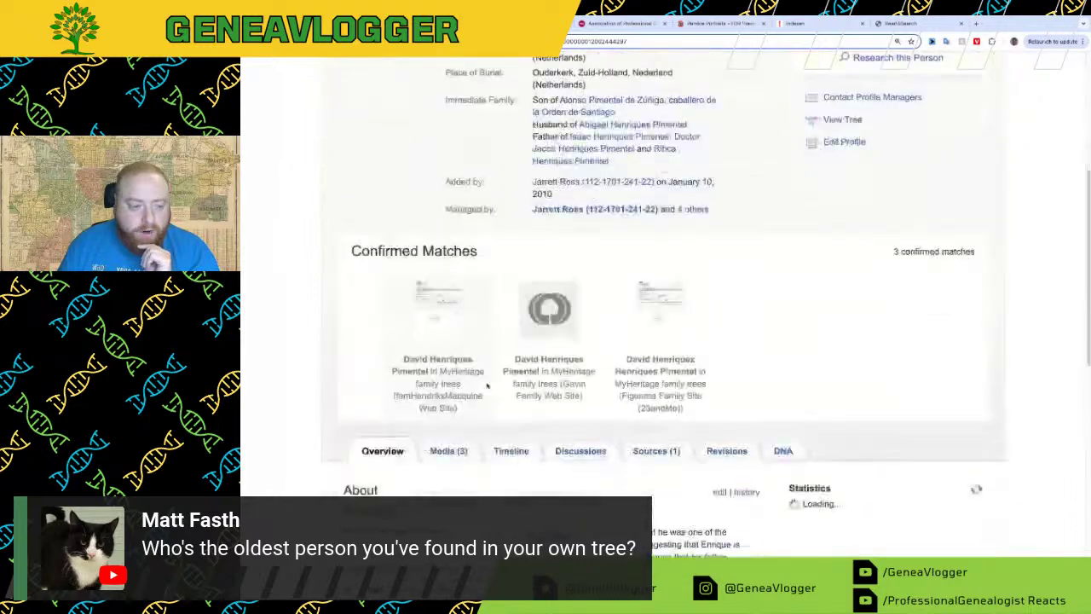
scroll(488, 386, down, 1)
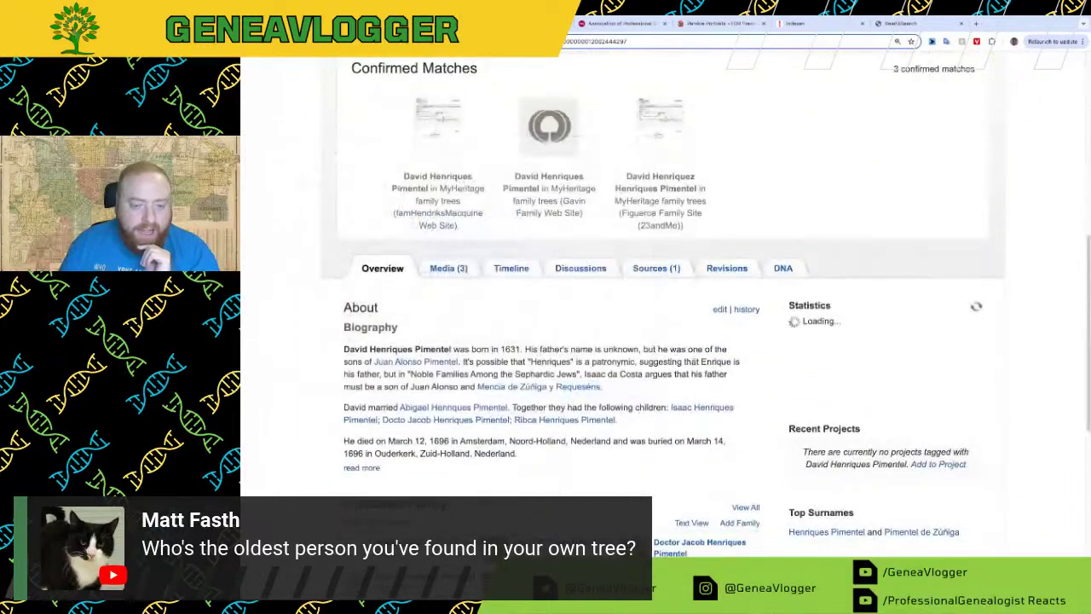
click(461, 272)
scroll(545, 375, down, 2)
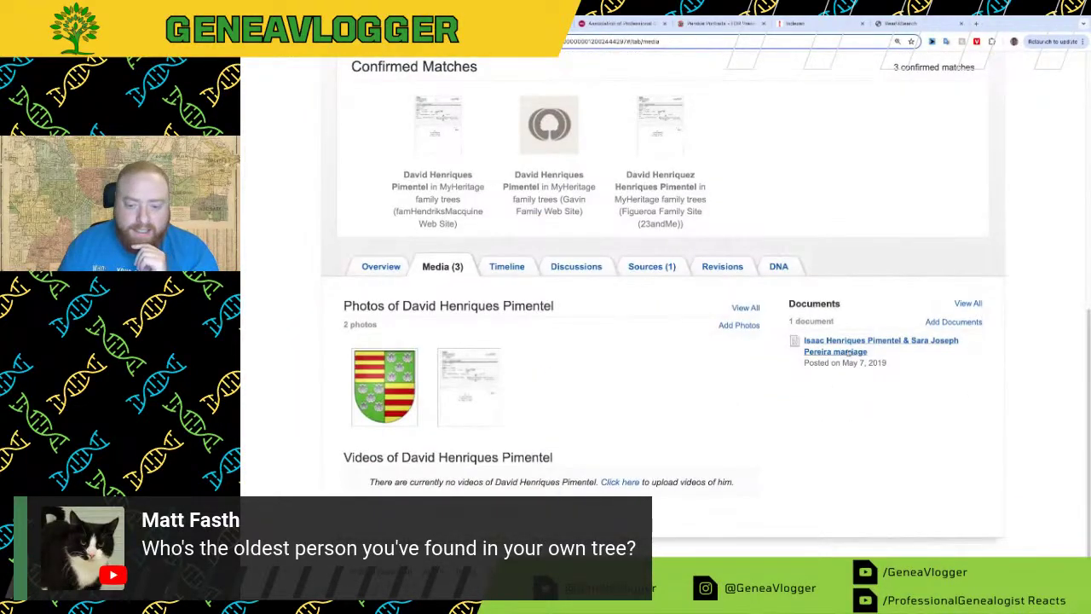
click(633, 267)
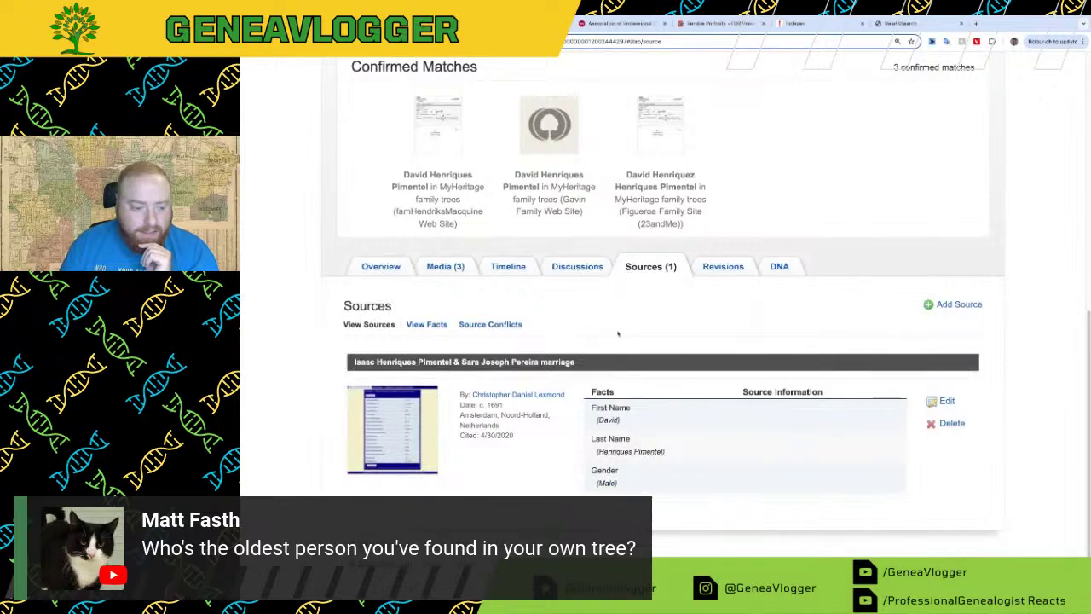
click(456, 267)
Step: Go to the profile of David's son Isaac Henriques Pimentel and open the Pimentel Carta de Privilegio document from his media
scroll(587, 397, up, 6)
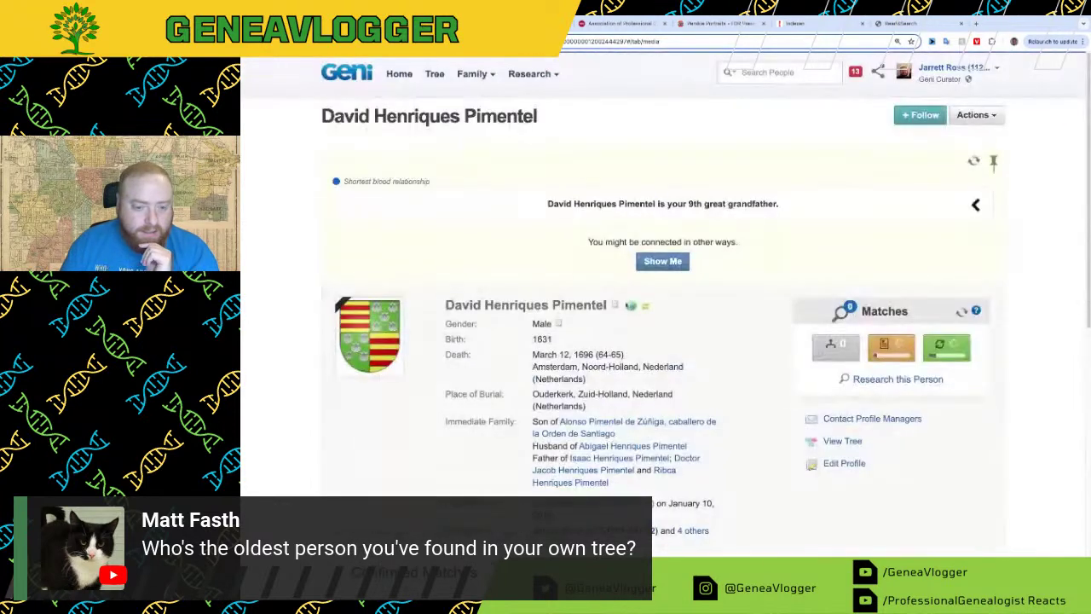
click(599, 456)
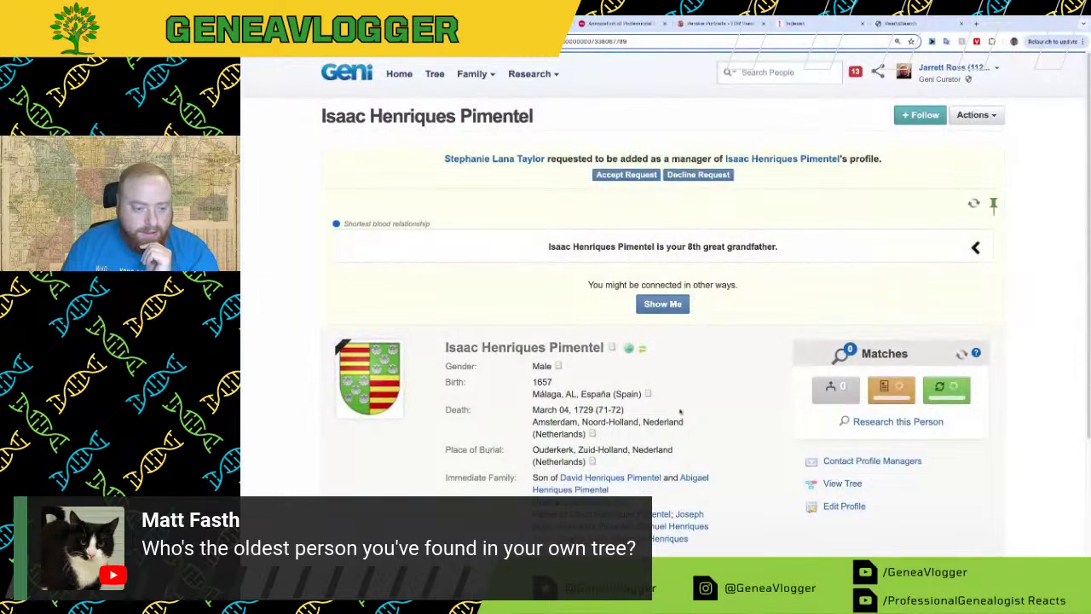
scroll(702, 403, down, 5)
click(449, 412)
scroll(452, 412, down, 2)
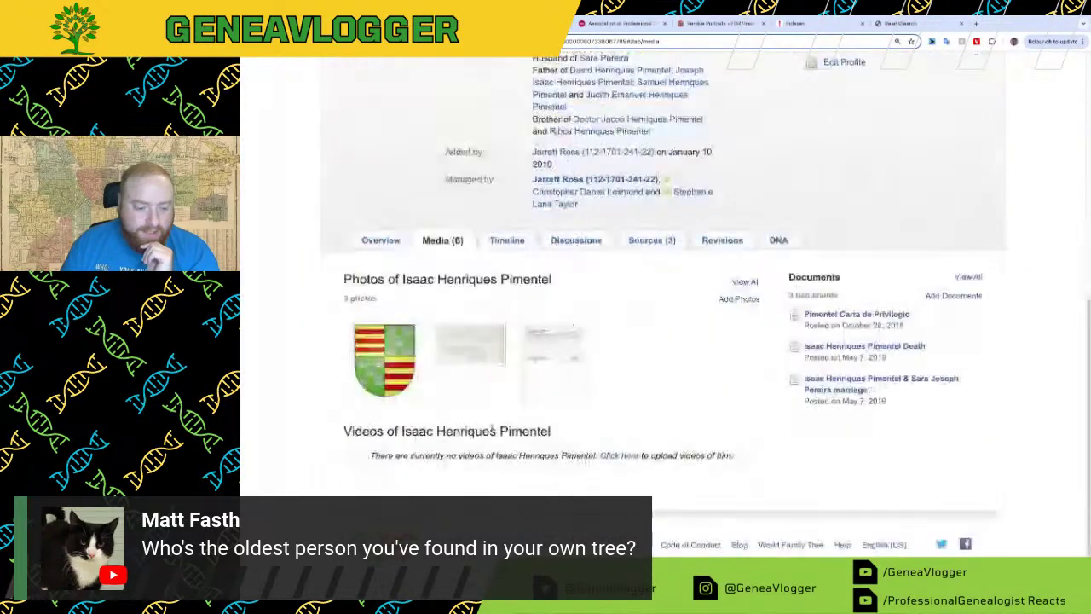
click(858, 315)
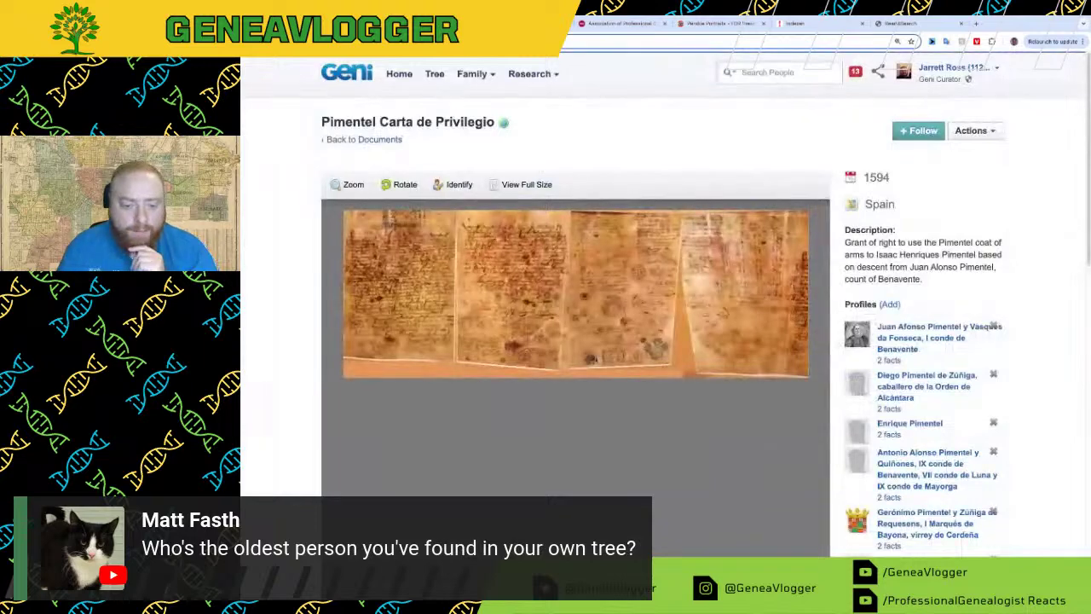
Step: Review the profiles linked to the Pimentel Carta de Privilegio, zoom into the scan, and open it at full size
scroll(696, 301, down, 5)
scroll(954, 256, up, 5)
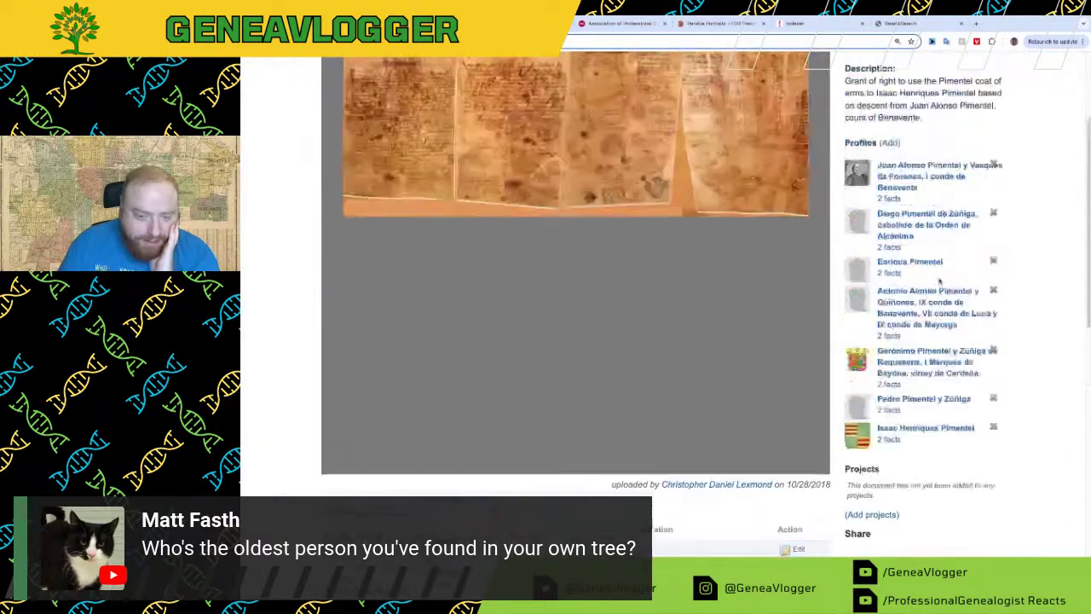
click(335, 178)
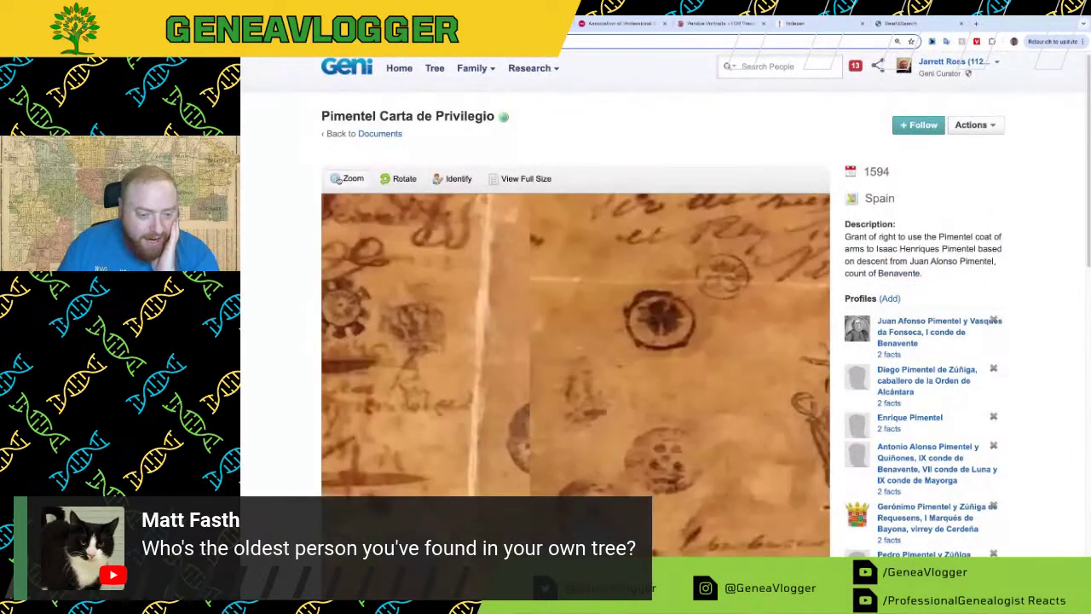
click(523, 178)
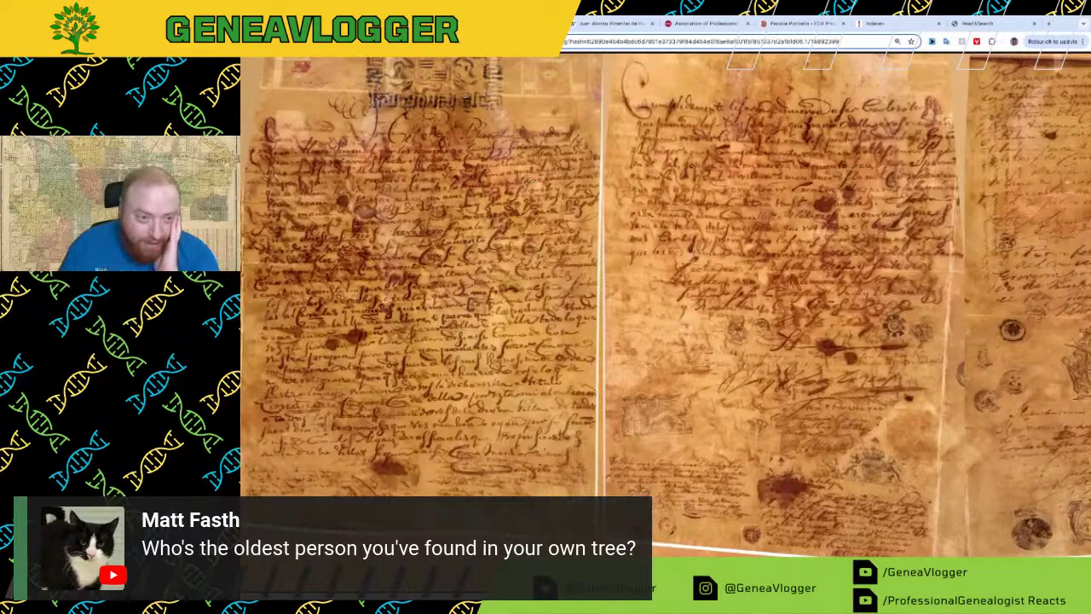
Step: Examine the first page of the full-size Carta de Privilegio up close, reading the handwriting below the coat of arms
click(528, 236)
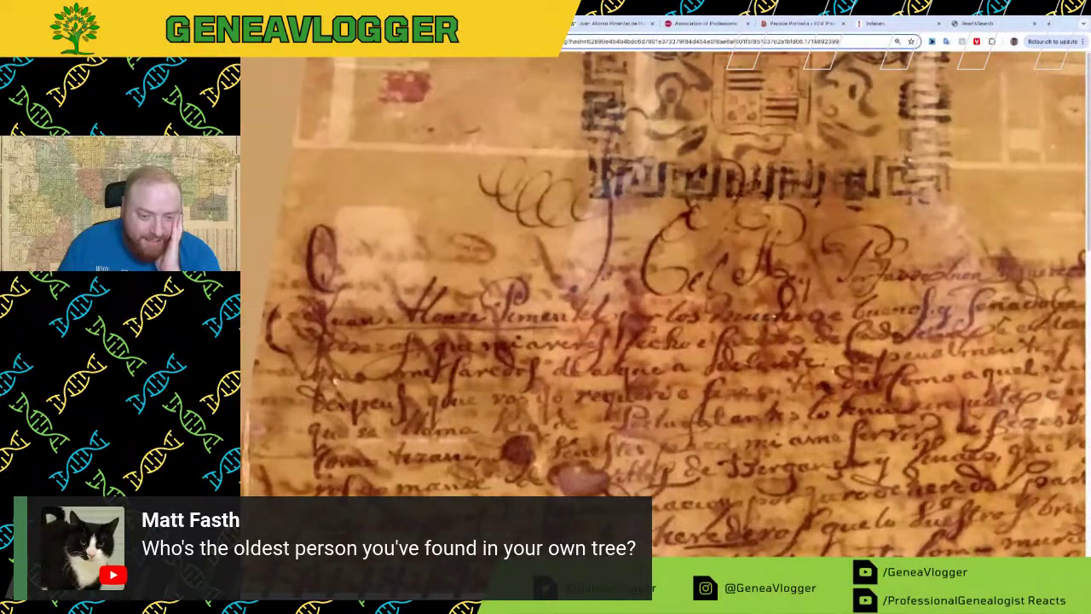
scroll(709, 304, down, 4)
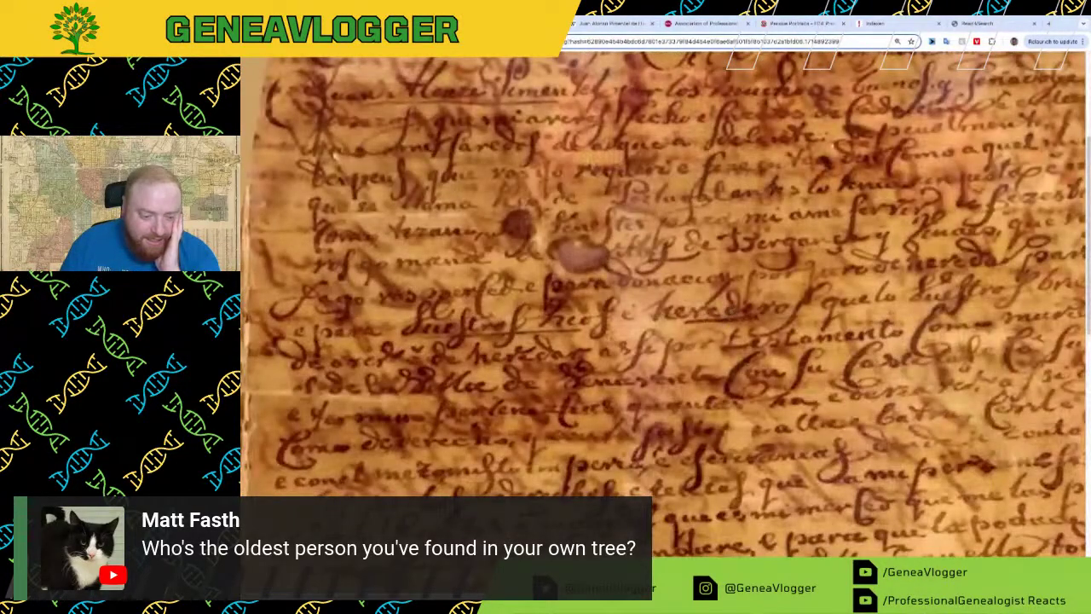
scroll(731, 315, up, 4)
click(596, 391)
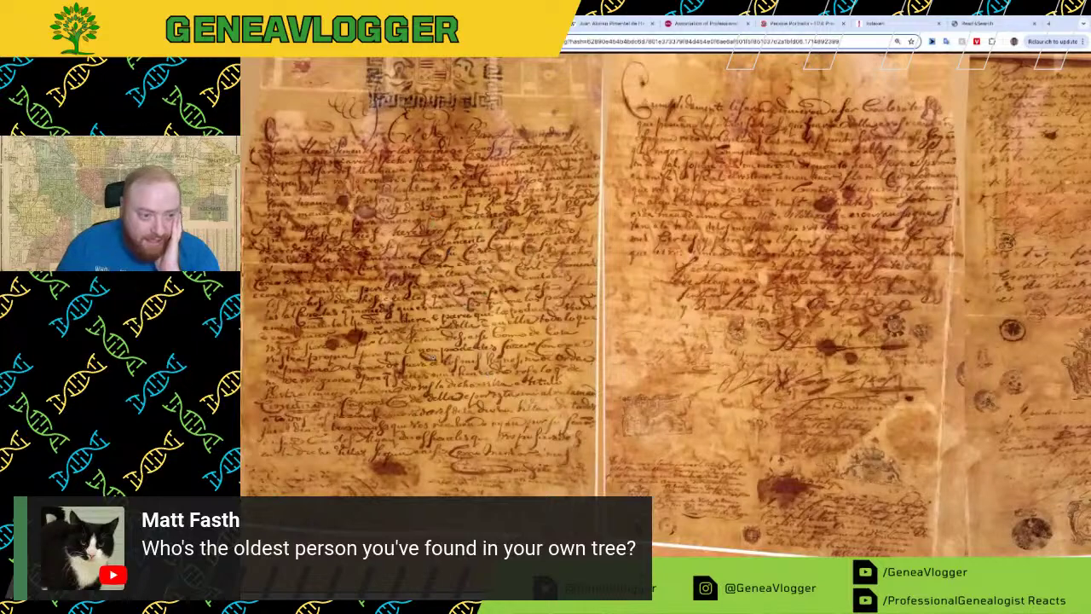
click(330, 117)
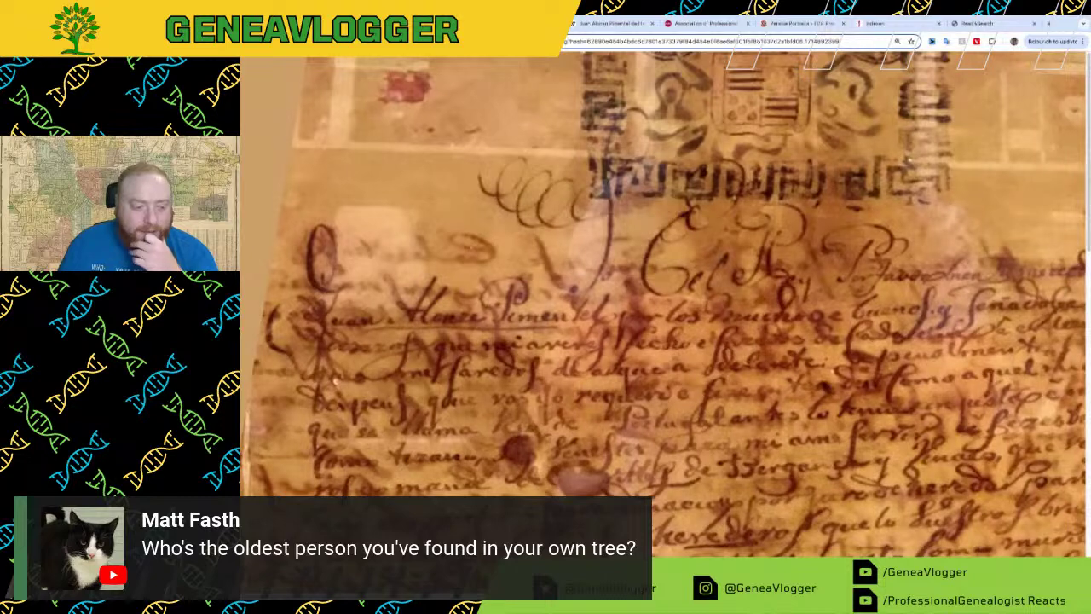
scroll(470, 492, down, 1)
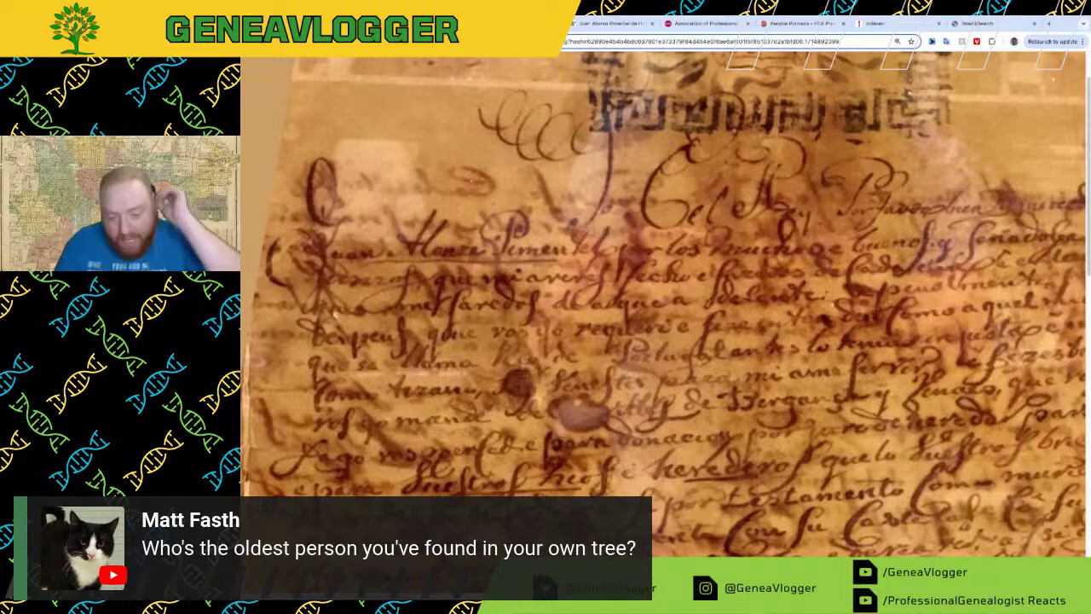
scroll(680, 426, down, 3)
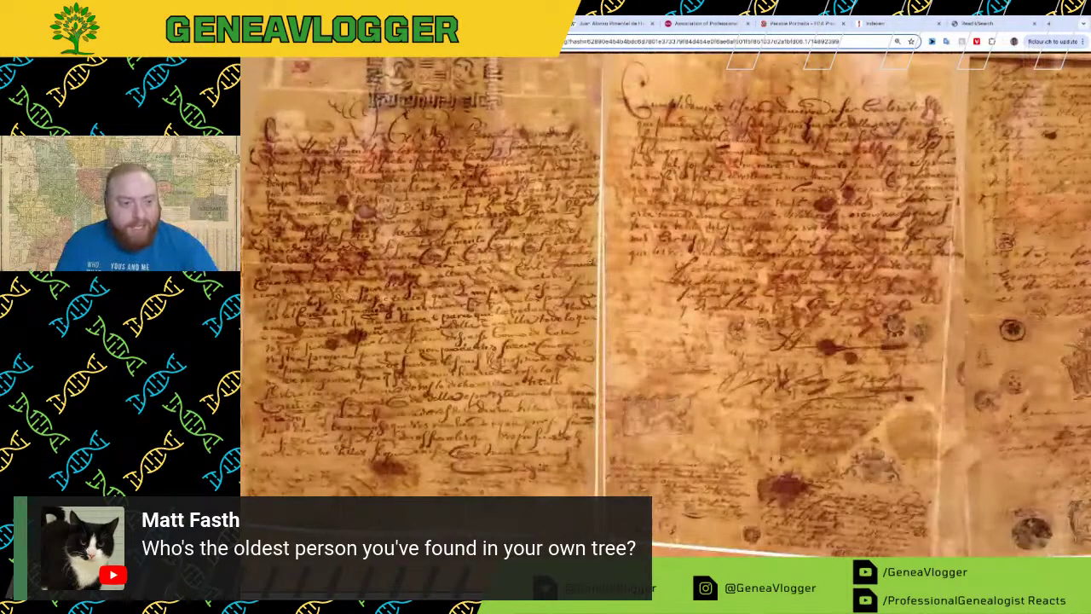